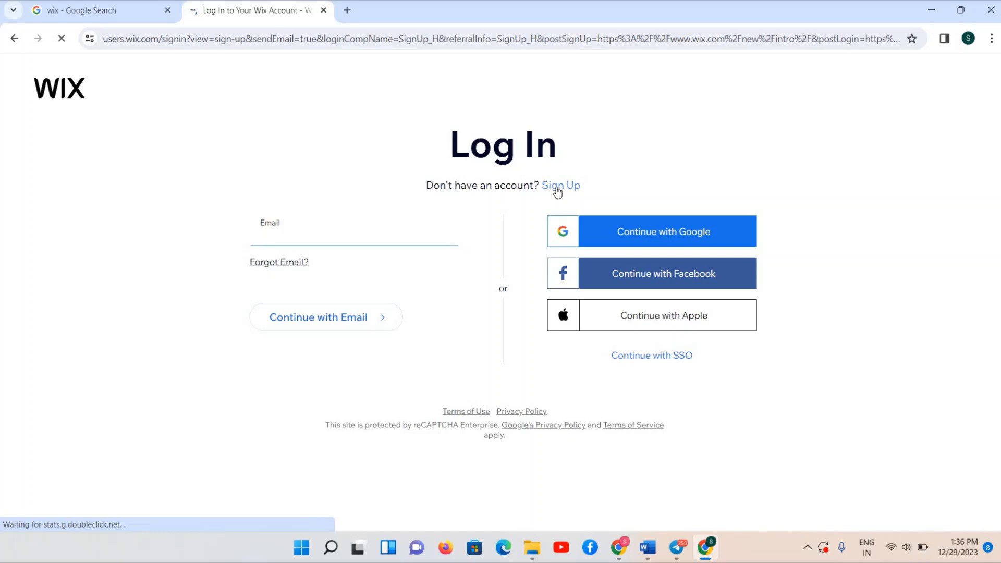
- Open the account Sign Up form and look over its email, confirm email, password and confirm password fields
click(557, 189)
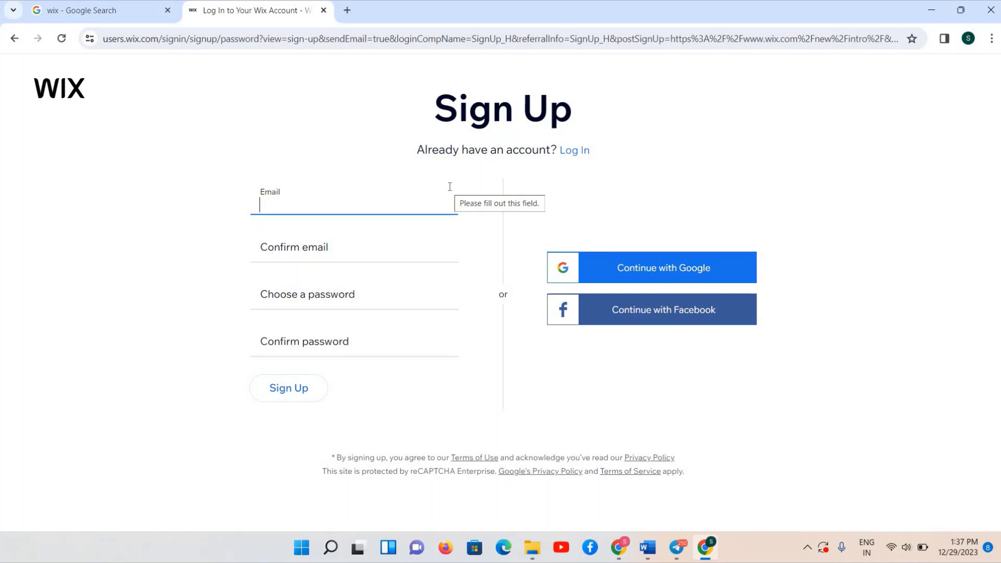
click(356, 256)
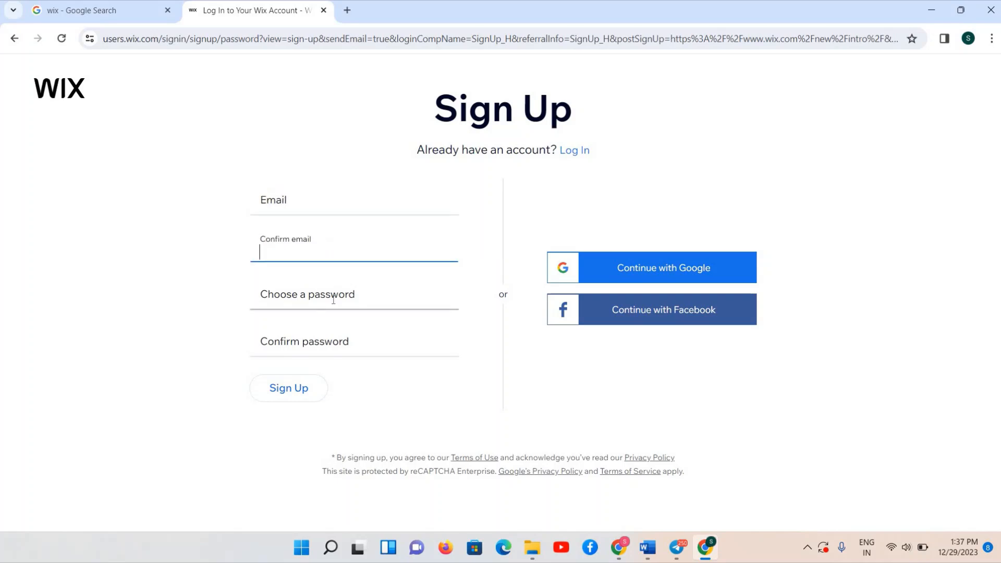
key(Tab)
click(292, 346)
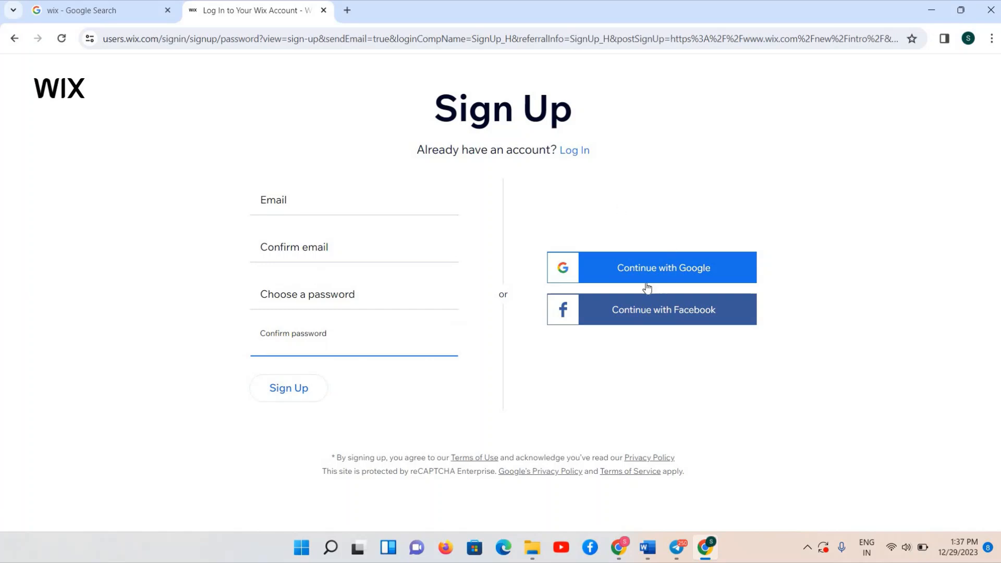
- View the Google and Facebook sign-up options one after the other, closing each sign-in window without choosing an account
click(602, 273)
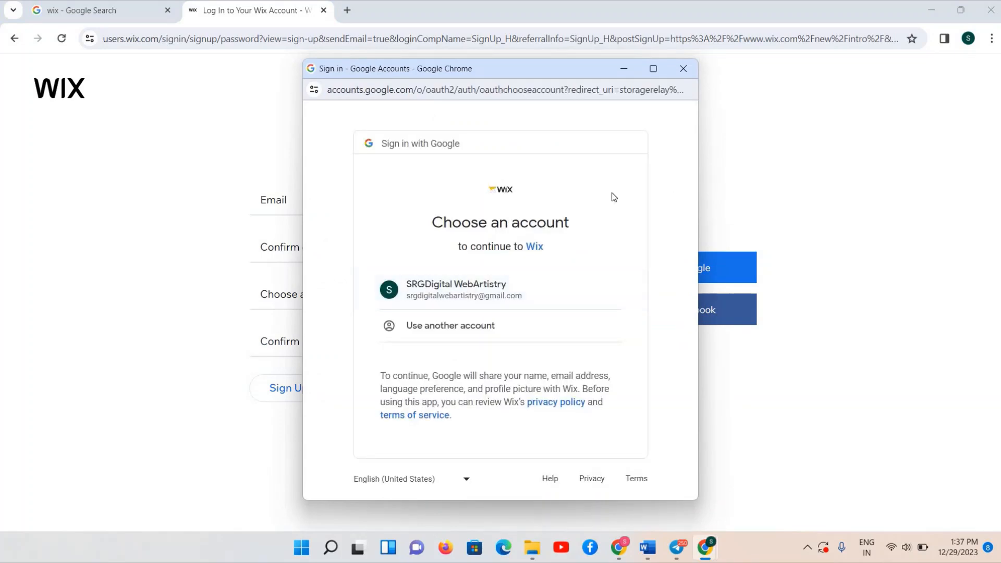
click(683, 68)
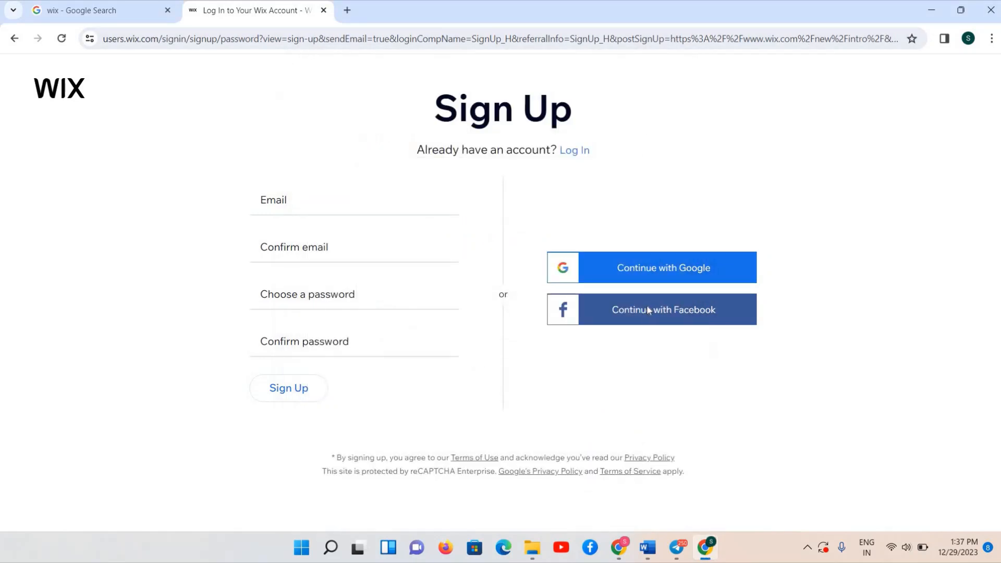
click(648, 310)
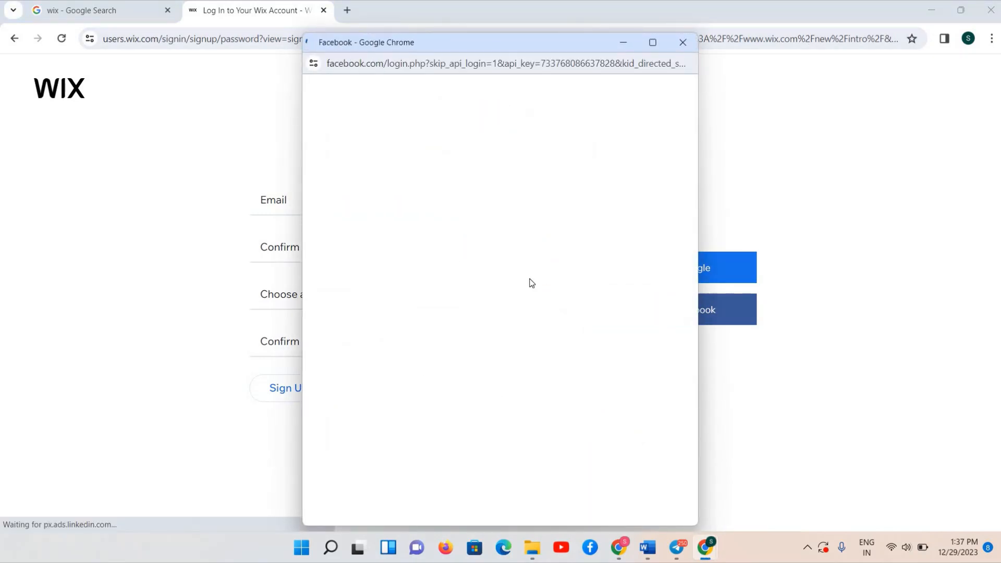
click(683, 42)
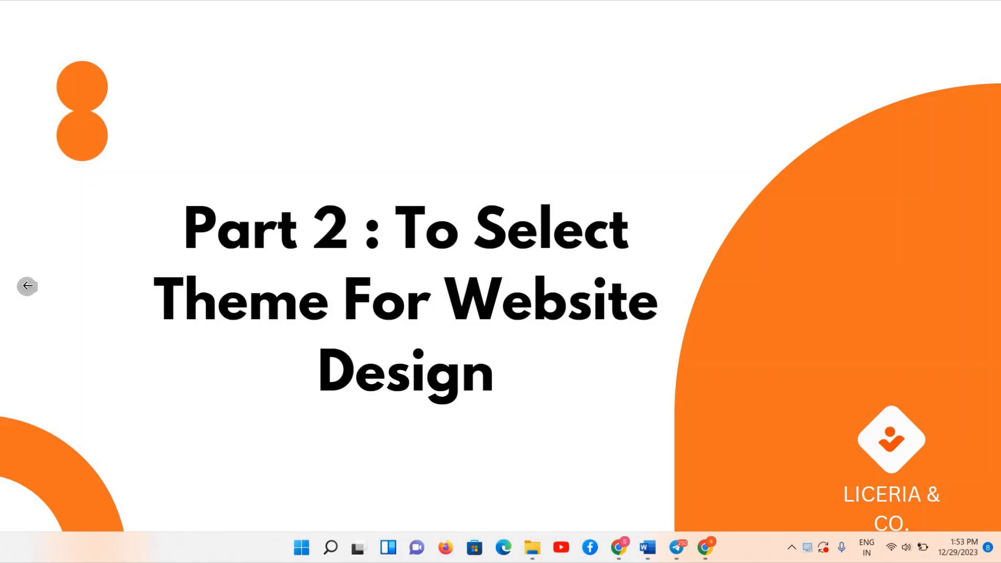
- Switch to the Chrome window with Wix and look over the account's site list and the Yummyfood site's dashboard
click(706, 549)
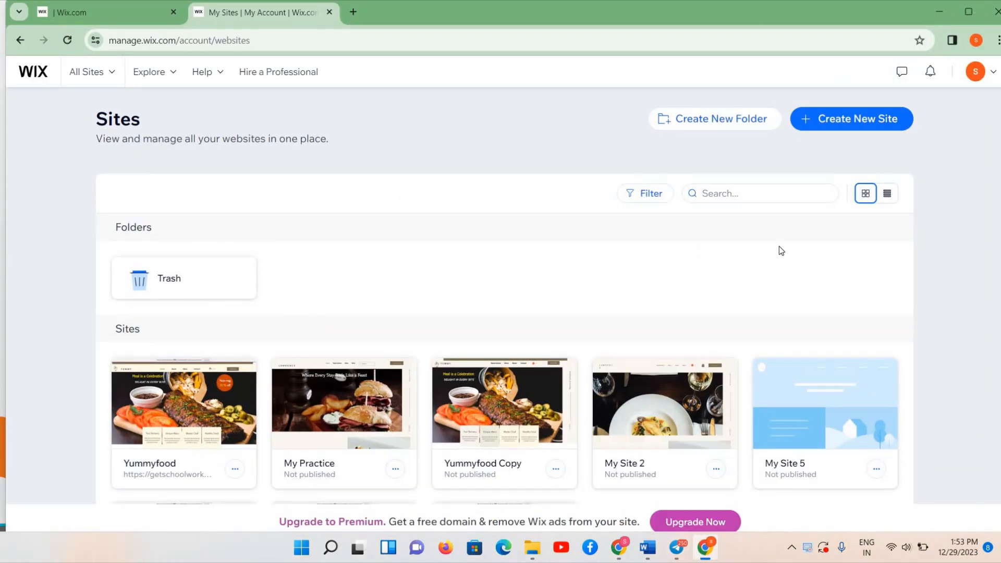
mouse_move(777, 369)
scroll(778, 365, down, 4)
scroll(776, 369, up, 4)
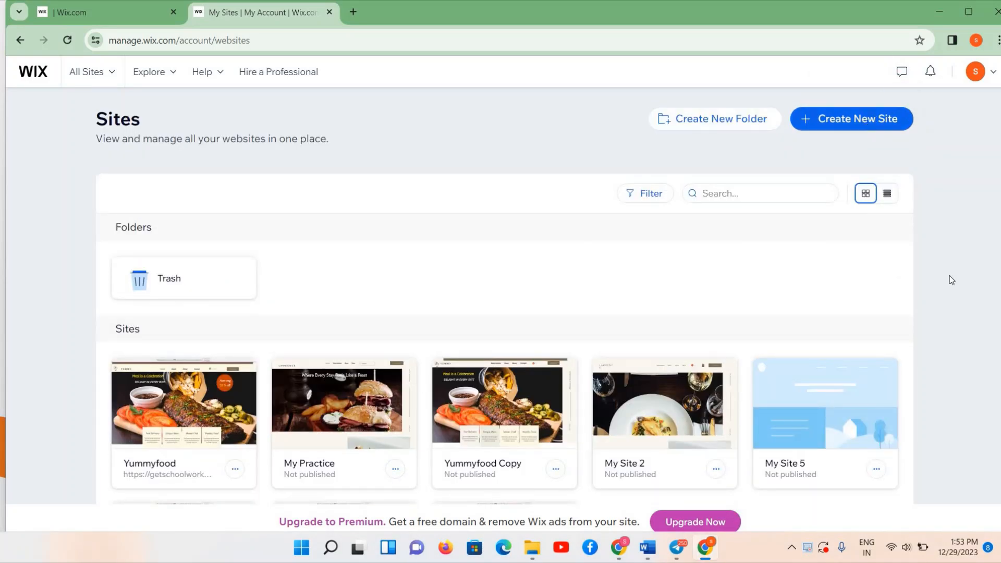
click(86, 15)
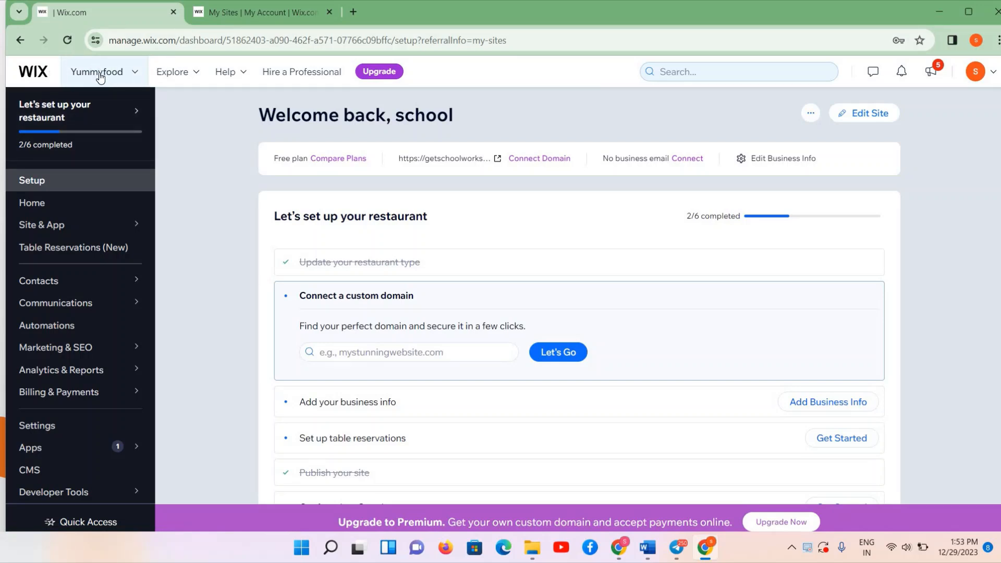
key(ctrl+Tab)
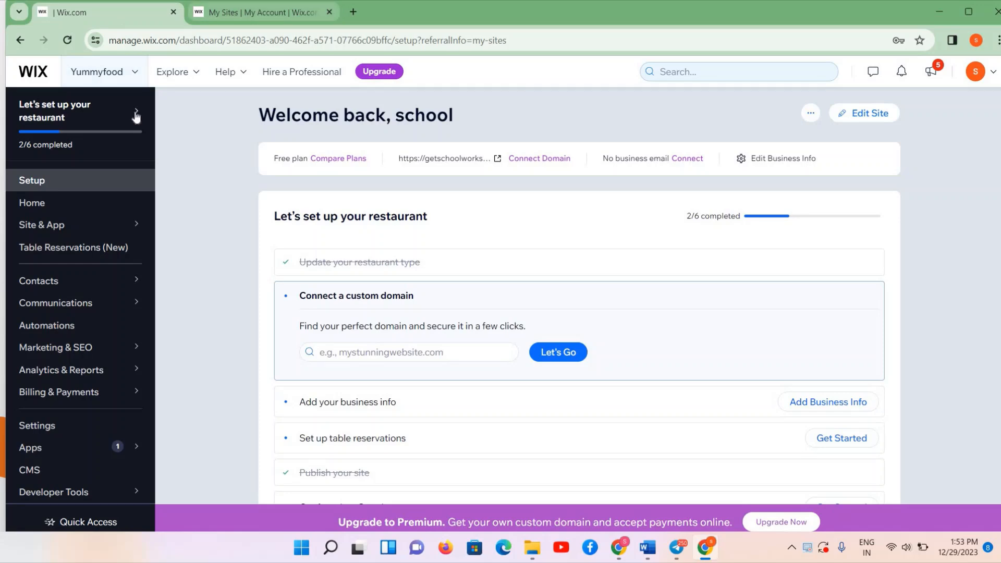
- Start creating a new site from the Sites page and choose to set it up without AI
click(820, 120)
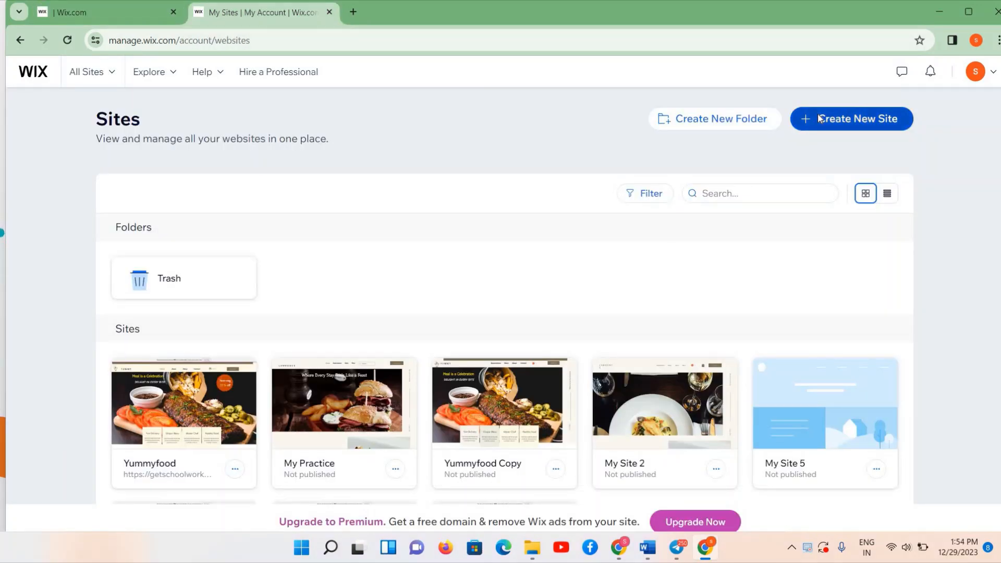
click(289, 7)
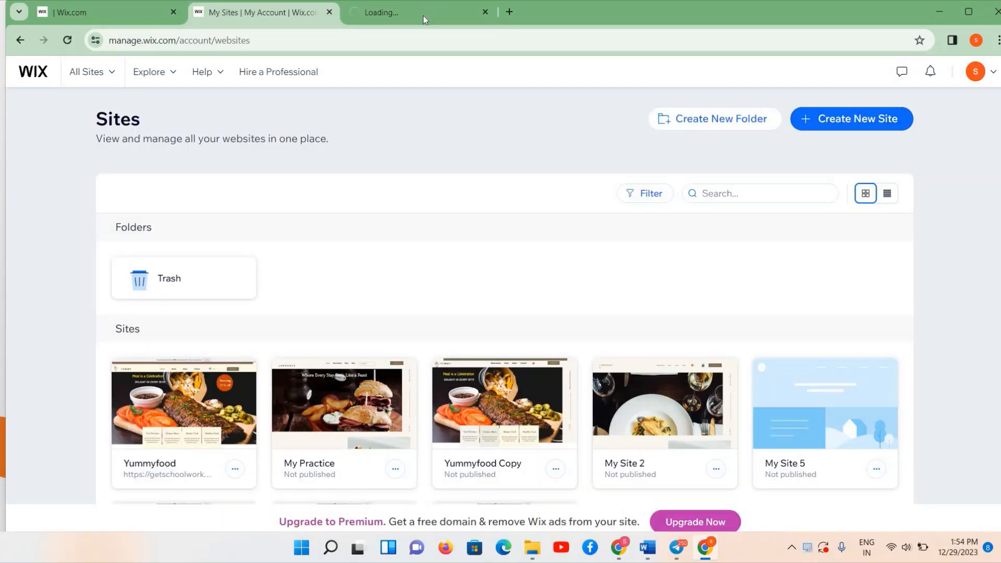
click(423, 15)
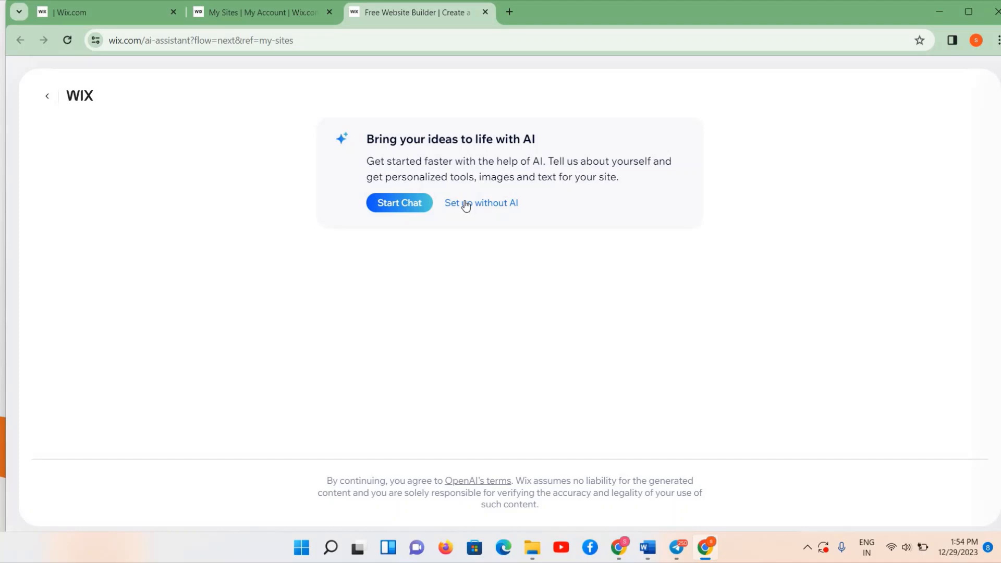
click(466, 210)
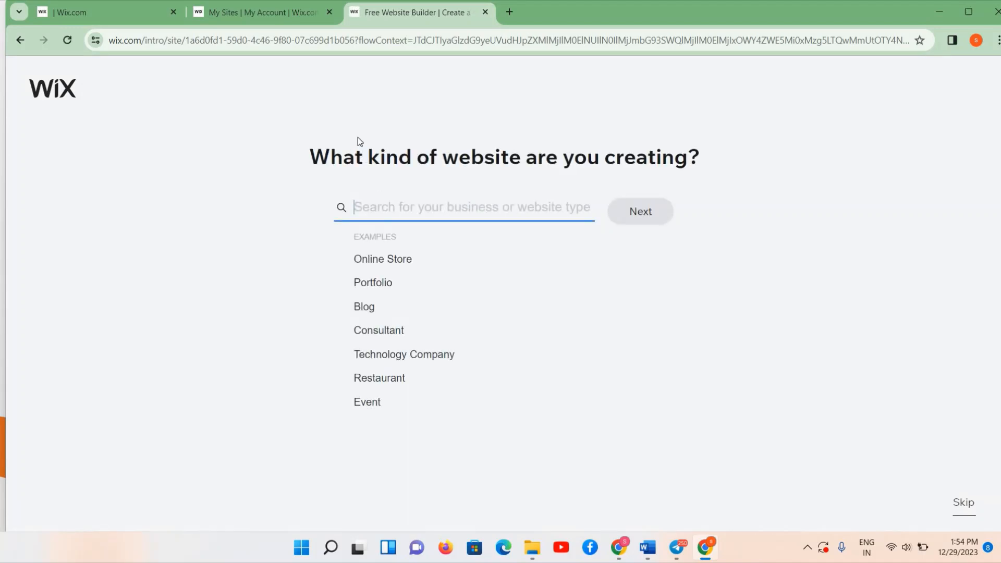
- Set the website type to Restaurant and name the restaurant YummyFood
click(377, 379)
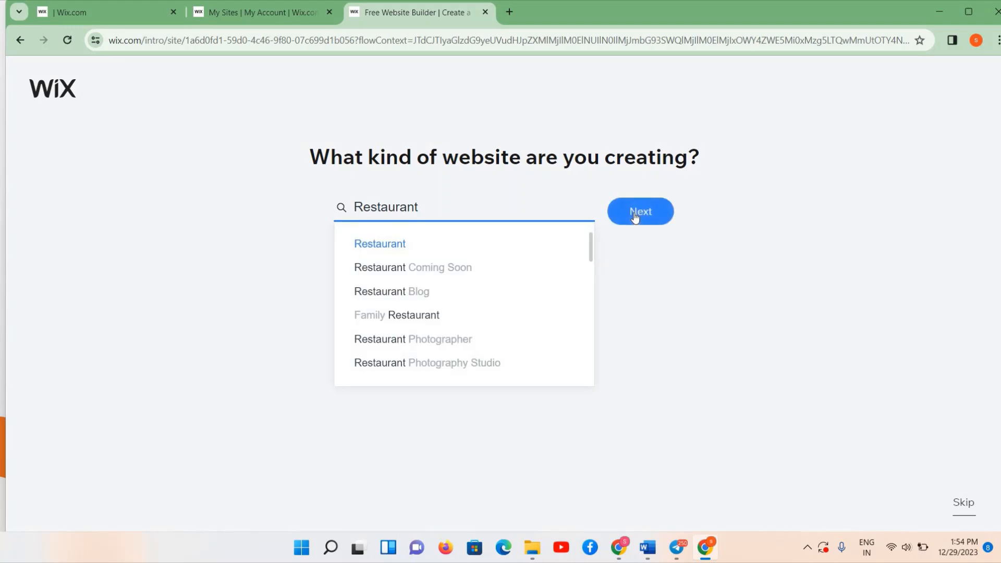
click(636, 218)
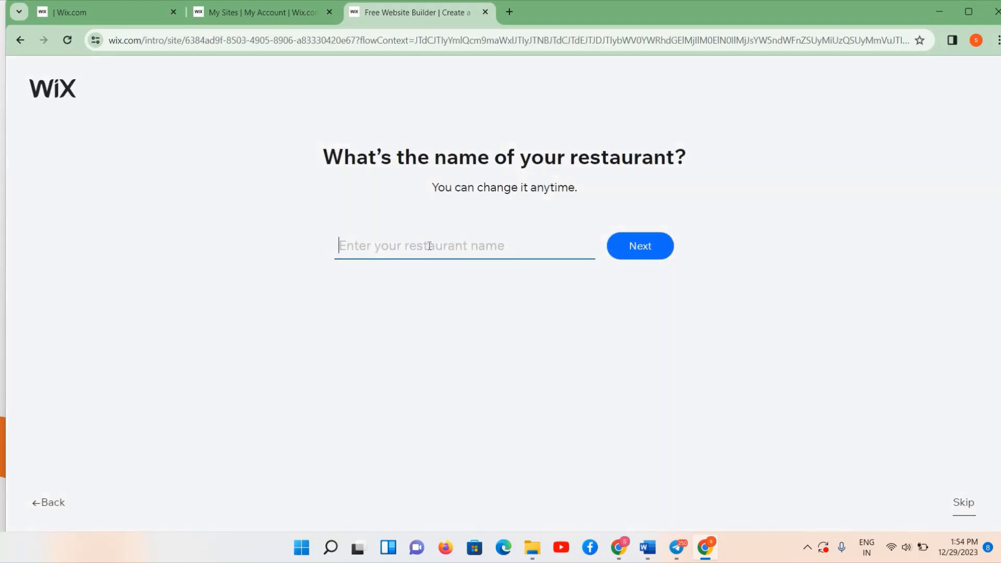
text(Yummy)
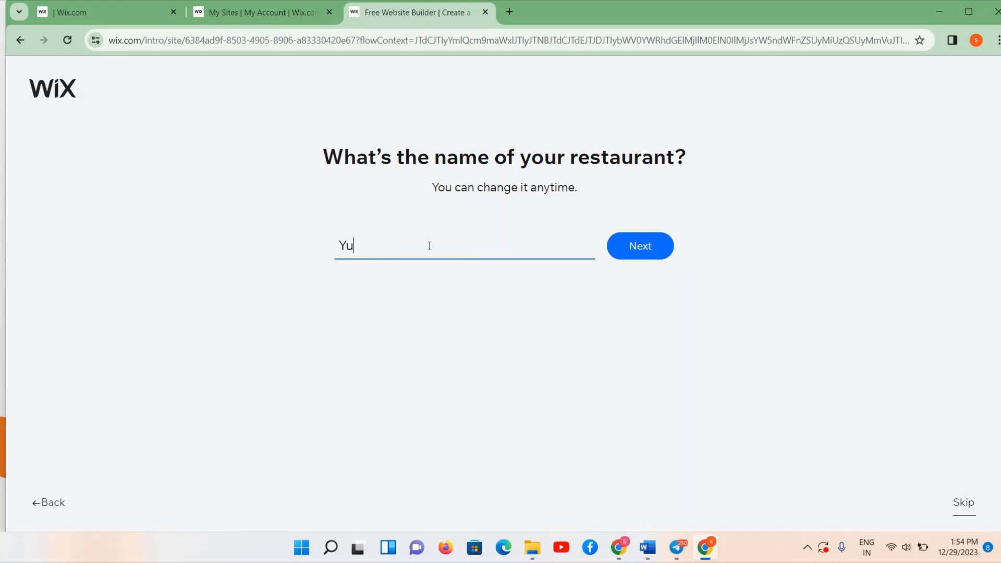
text(Food)
click(636, 251)
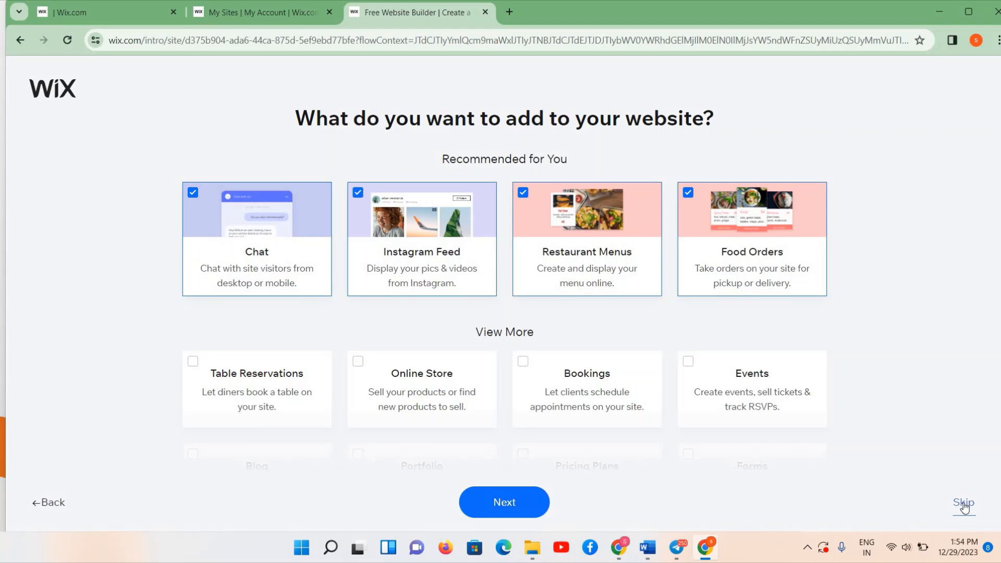
- Skip the selection of website features and choose to begin designing the site with a template
click(963, 503)
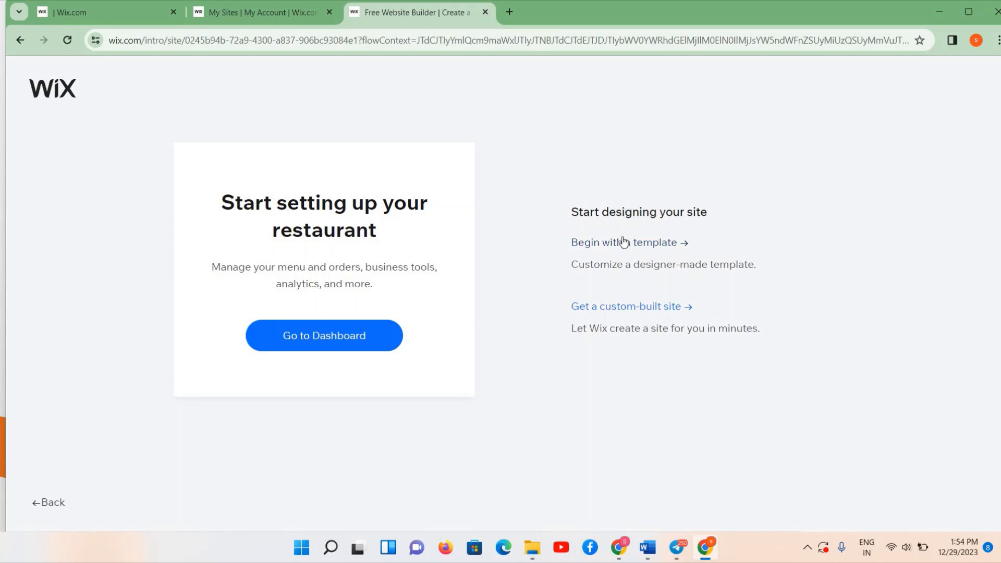
right_click(619, 244)
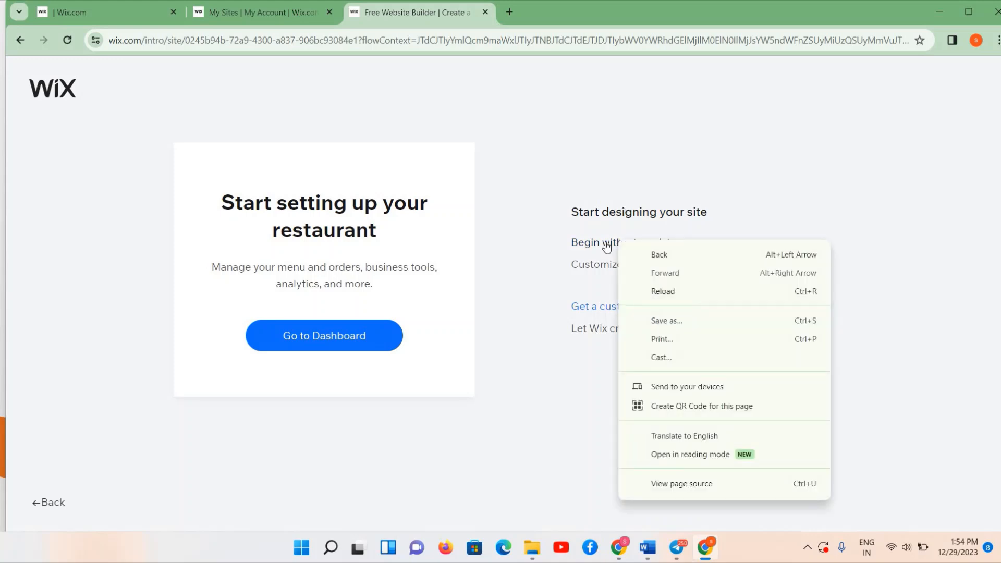
click(605, 244)
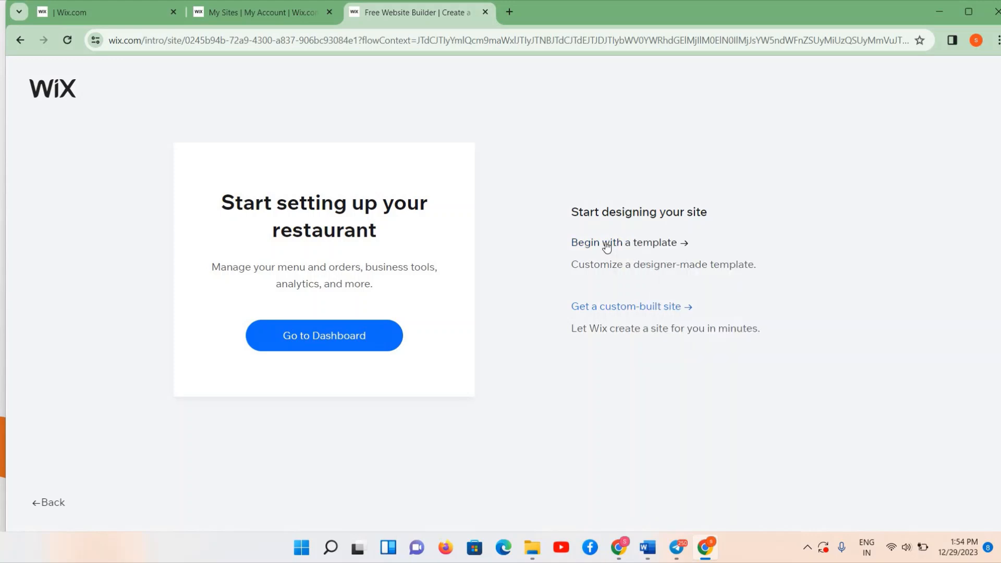
click(655, 244)
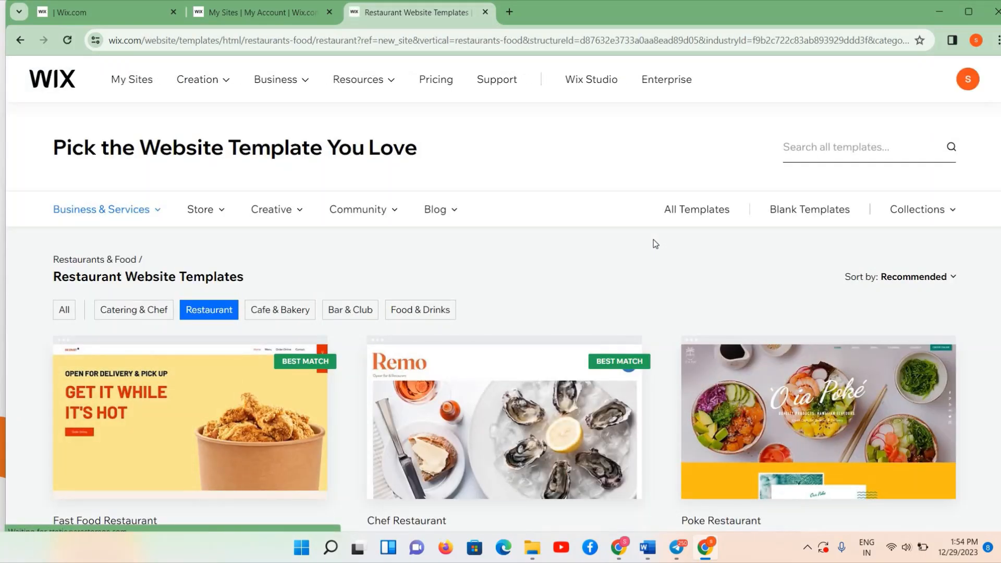
- Browse the first page of restaurant website templates and go to page 2
scroll(655, 244, down, 10)
scroll(656, 244, down, 10)
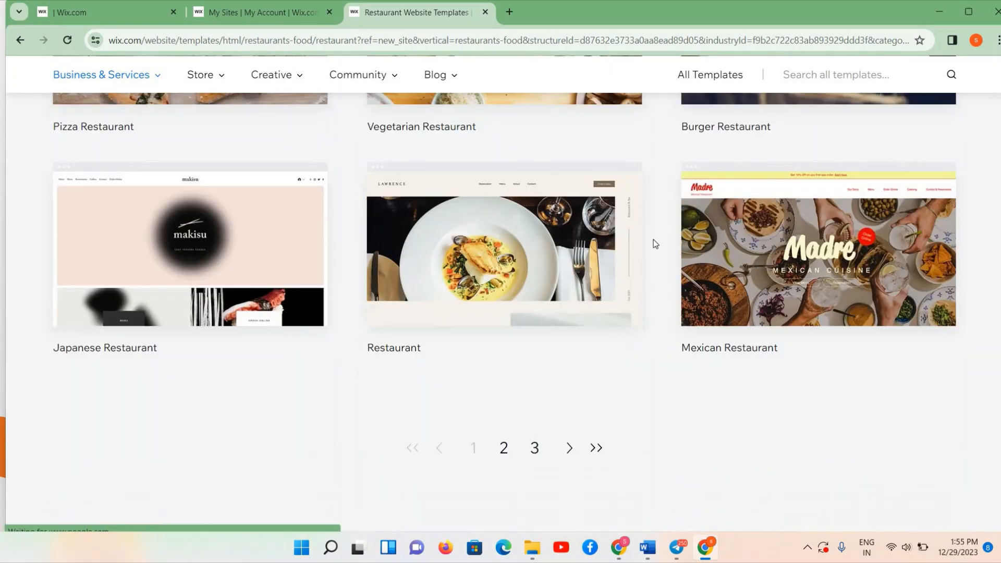
scroll(656, 244, up, 6)
scroll(655, 244, up, 15)
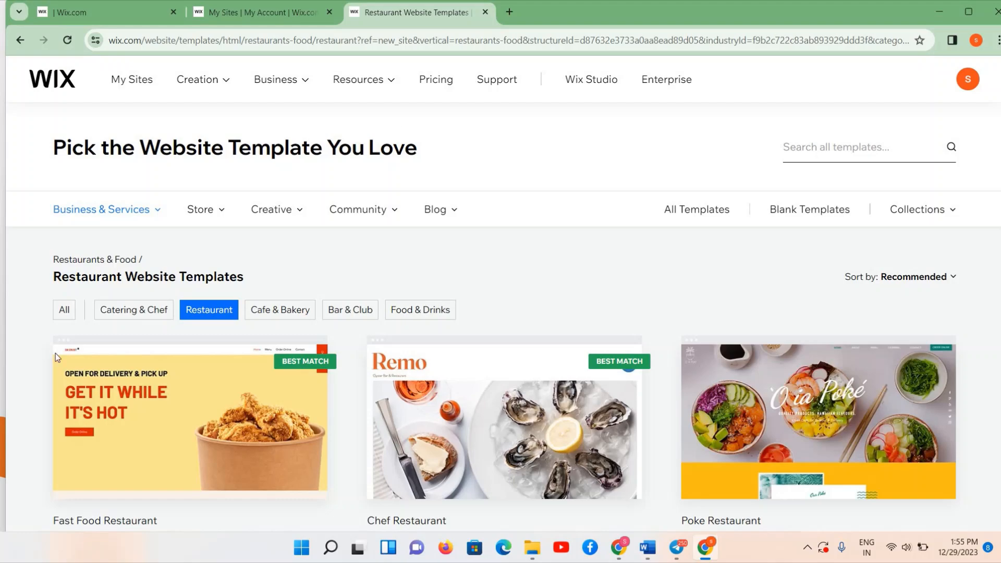
scroll(252, 424, down, 5)
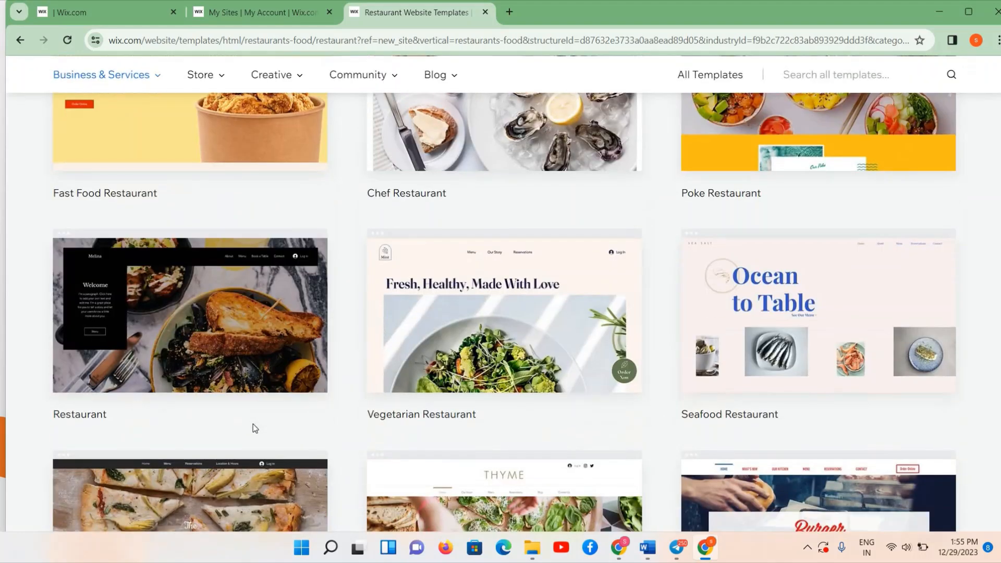
scroll(253, 424, down, 12)
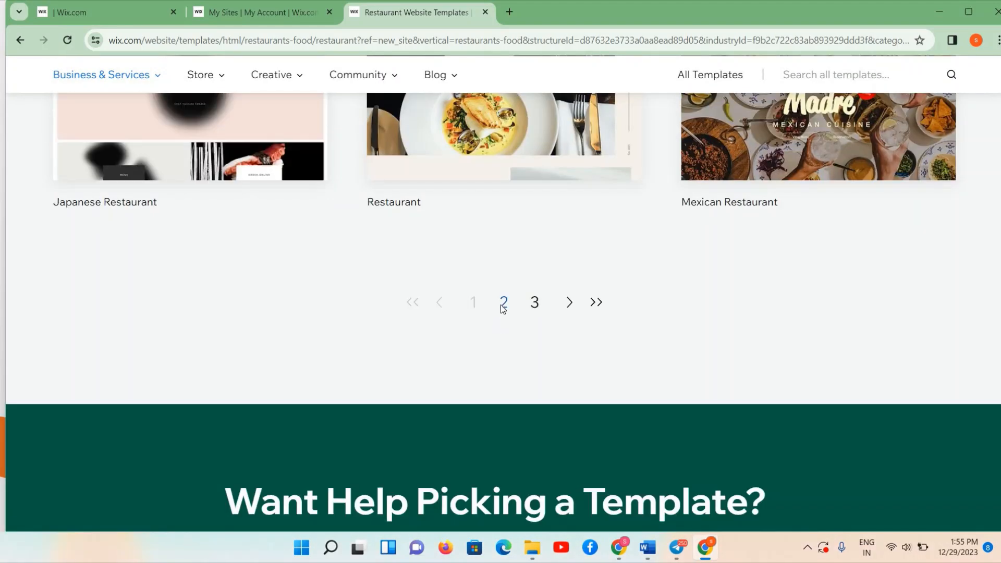
click(503, 303)
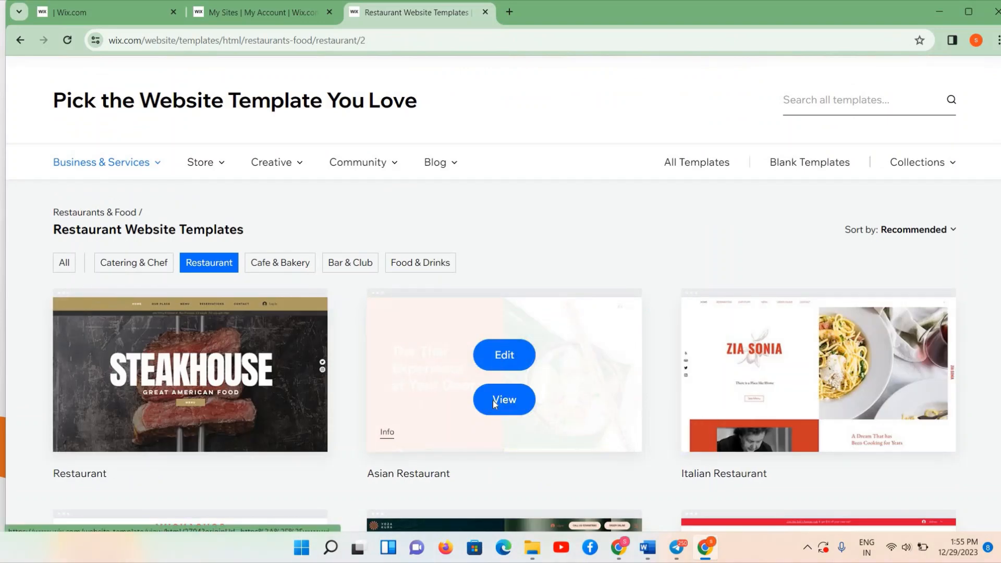
- Preview the Asian Restaurant template in a new tab and look through its page sections
right_click(493, 399)
click(544, 122)
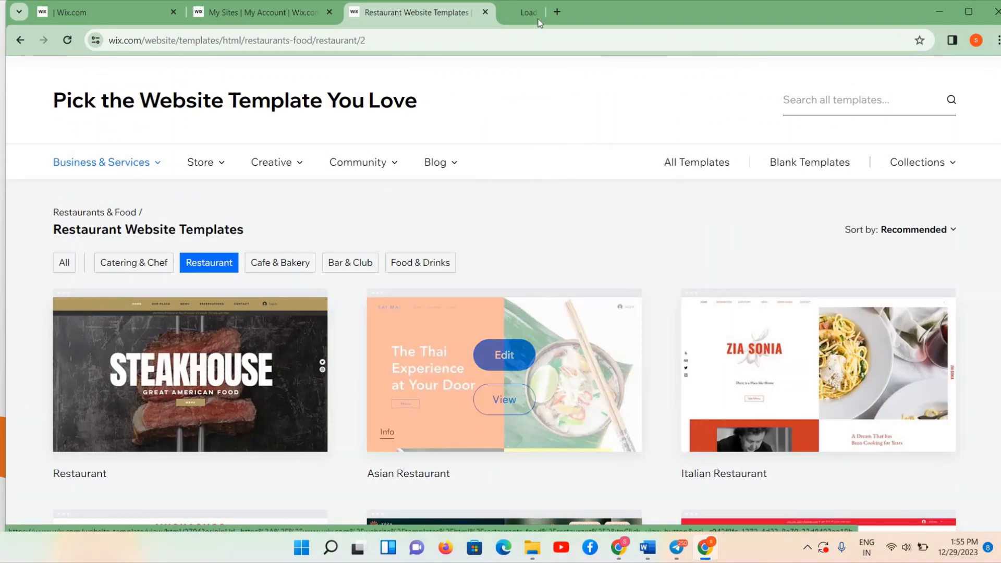
click(540, 14)
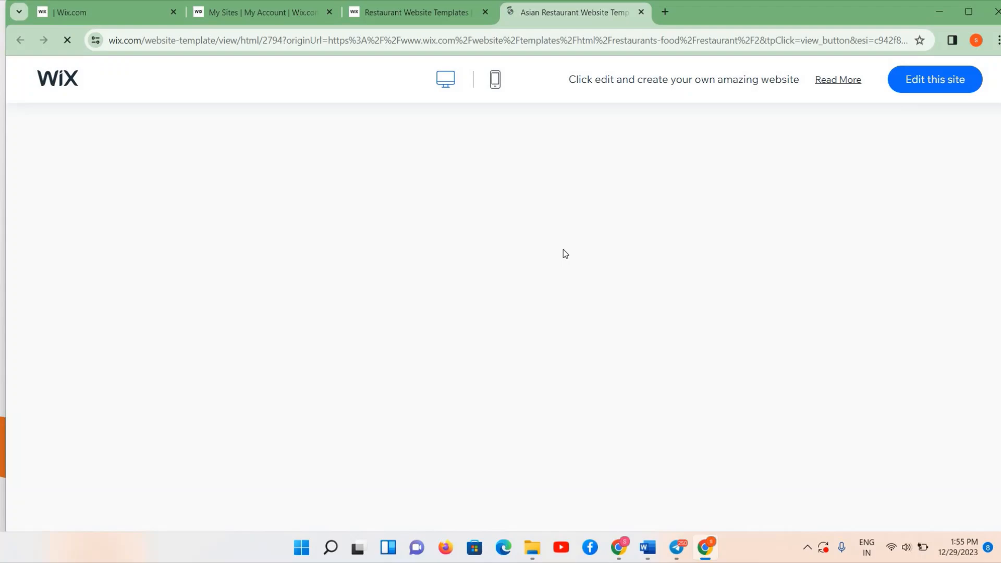
scroll(563, 254, down, 5)
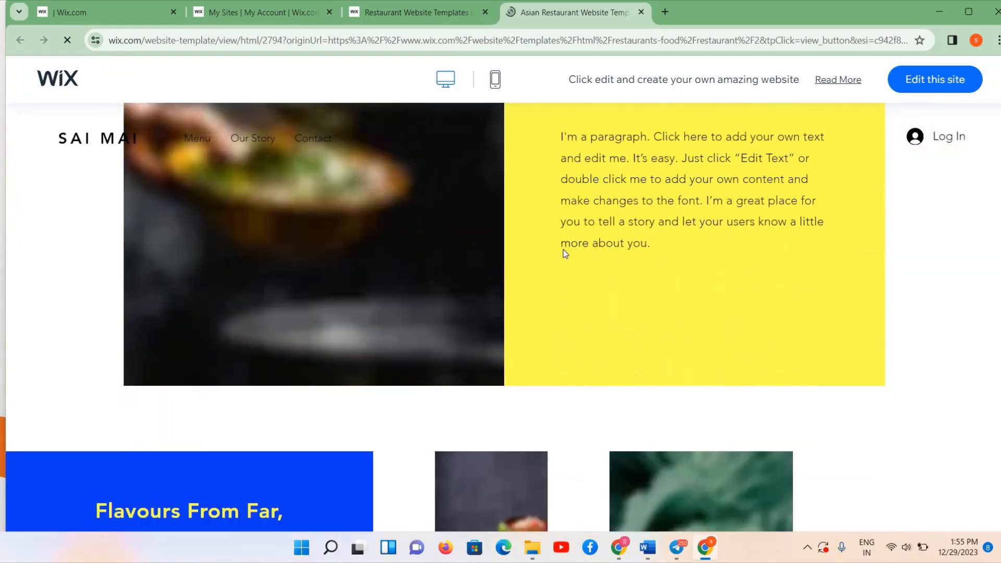
scroll(563, 254, down, 20)
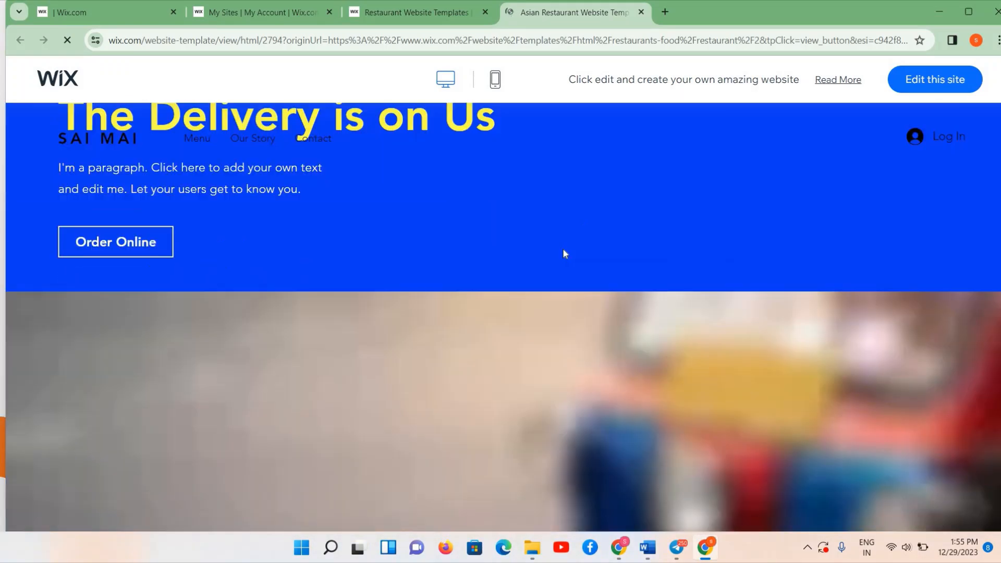
scroll(564, 254, down, 10)
scroll(564, 254, up, 15)
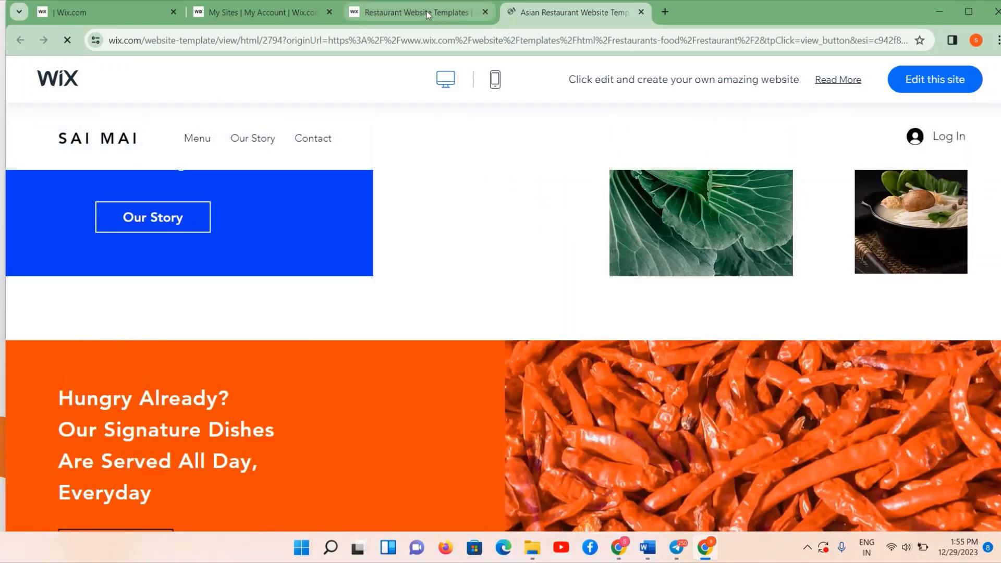
- Browse pages 2, 3 and 1 of the restaurant website templates and close the Asian Restaurant preview
click(427, 10)
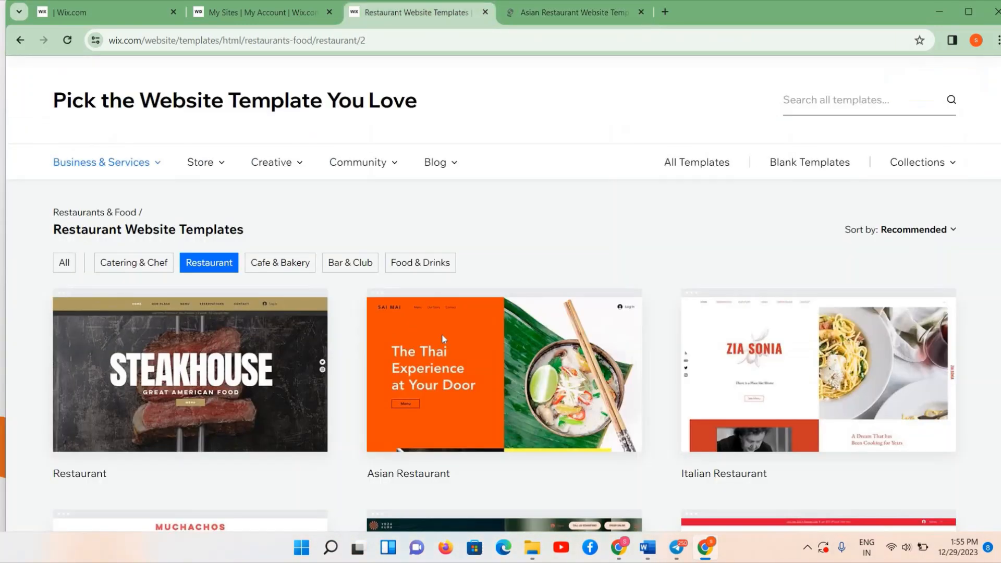
scroll(442, 335, down, 15)
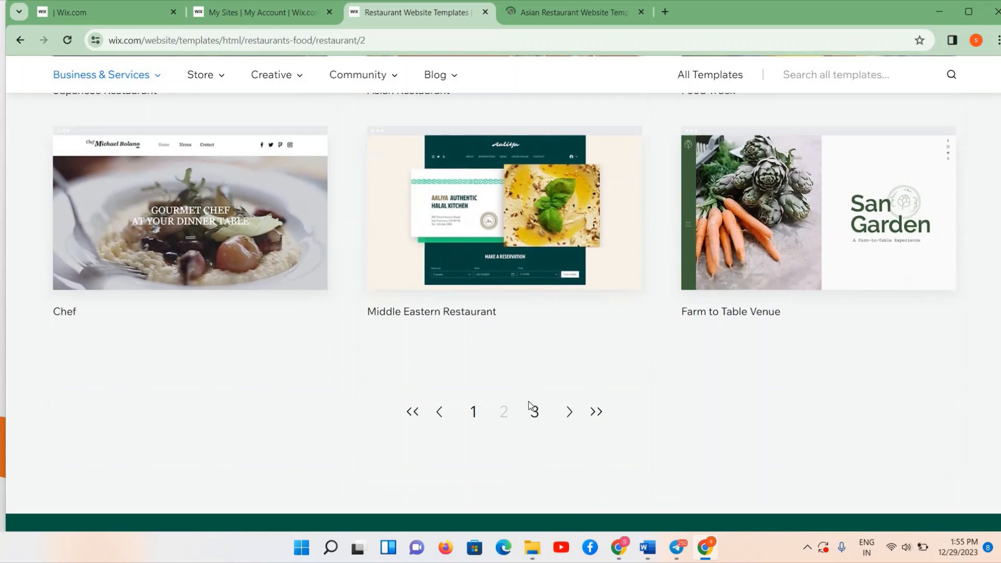
click(533, 393)
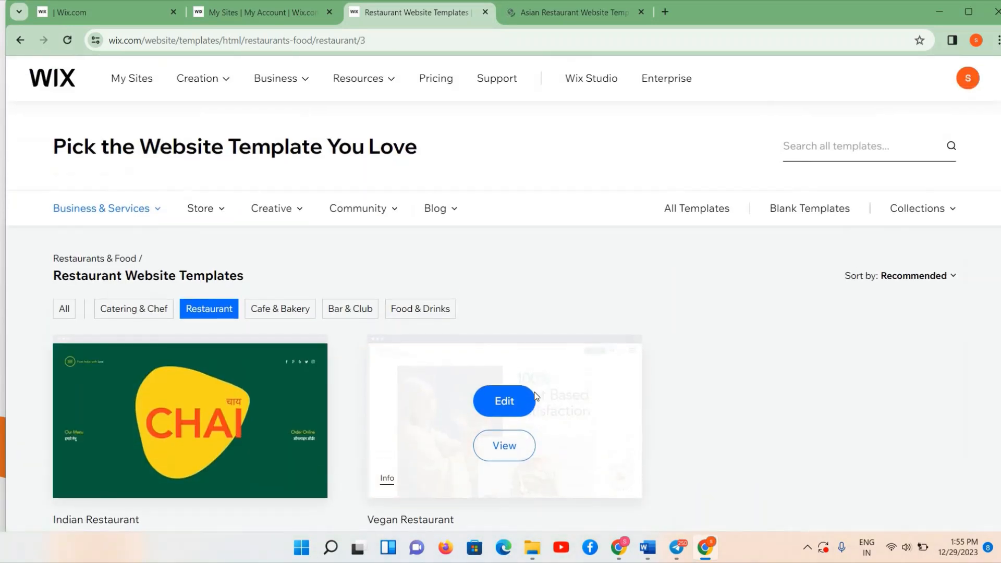
scroll(536, 396, down, 5)
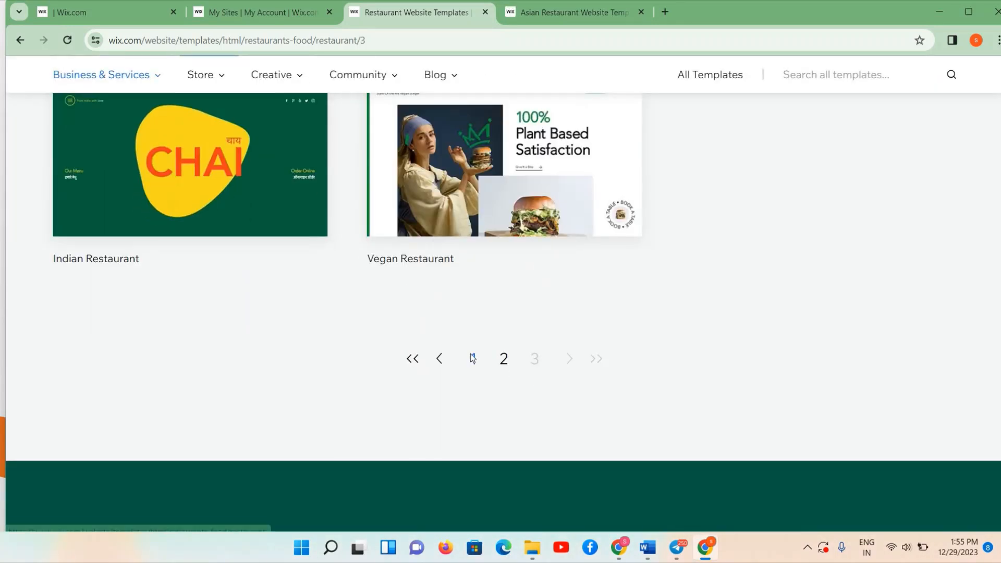
click(472, 358)
scroll(569, 250, down, 10)
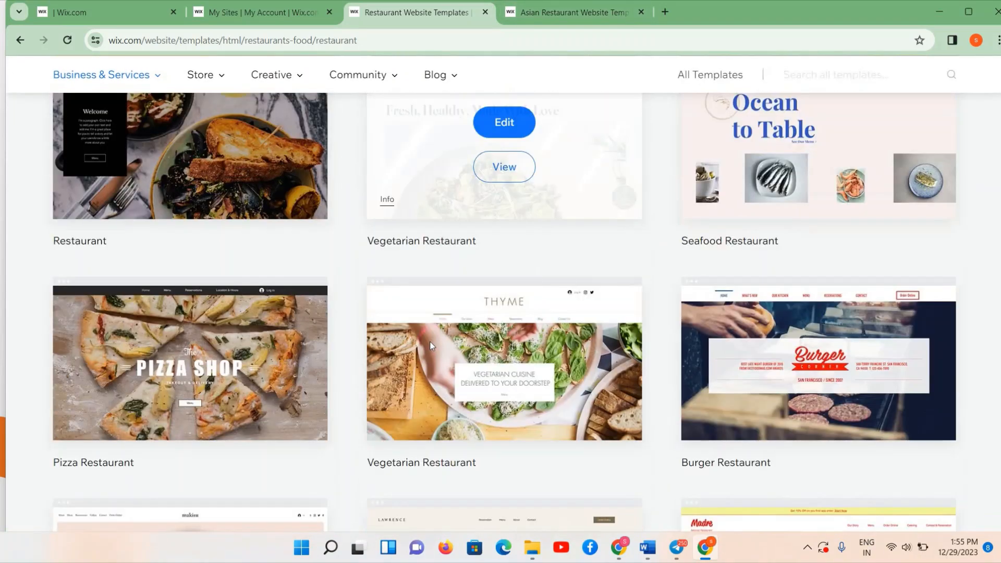
scroll(431, 346, down, 8)
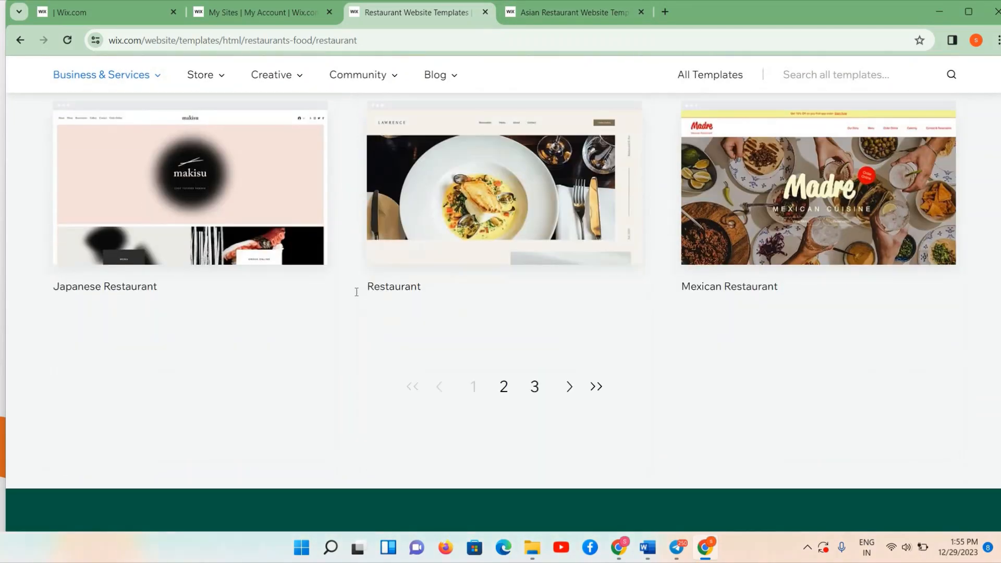
click(642, 12)
- Preview the Lawrence restaurant template in a new tab and look through its home page sections
mouse_move(543, 107)
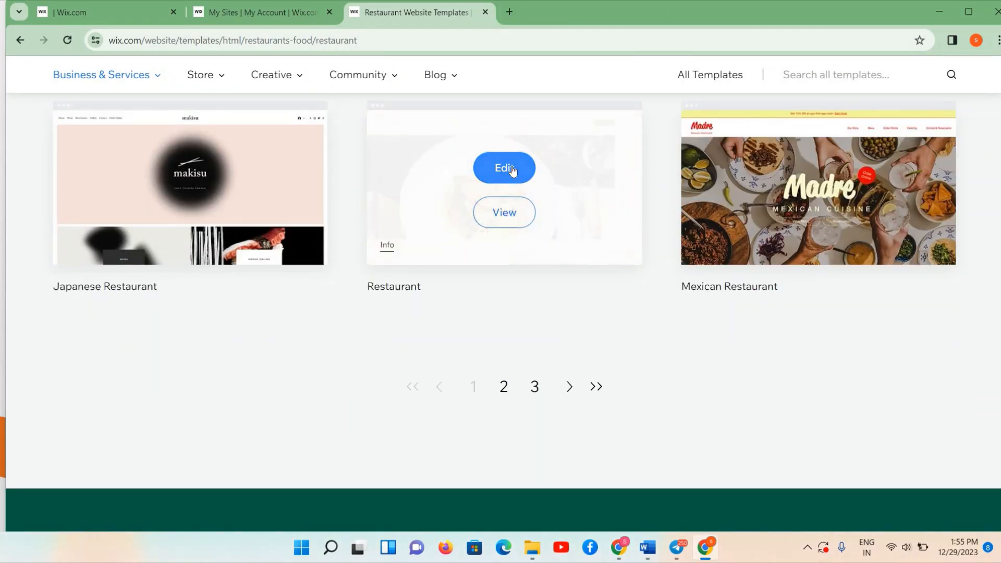
right_click(499, 218)
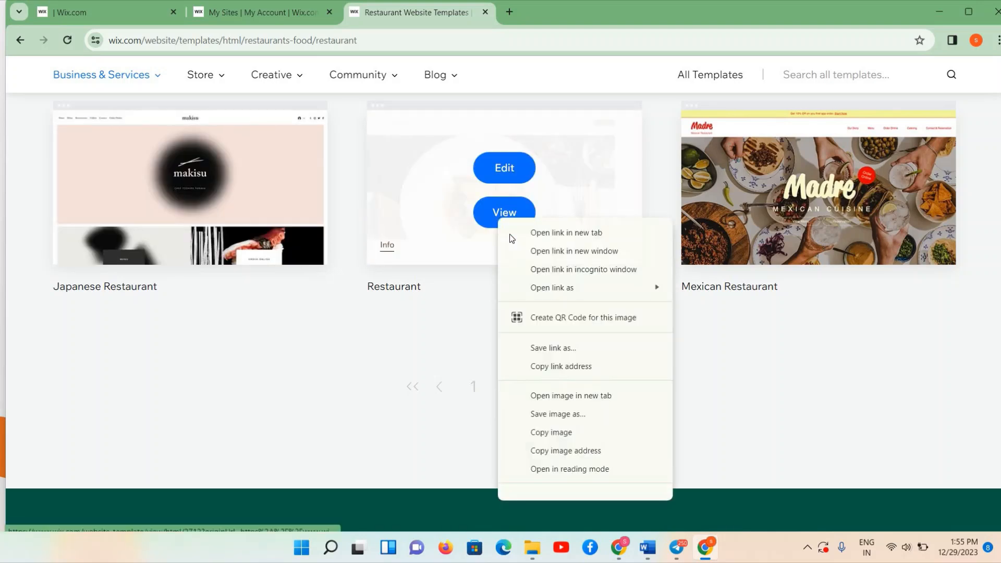
click(513, 234)
key(ctrl+Tab)
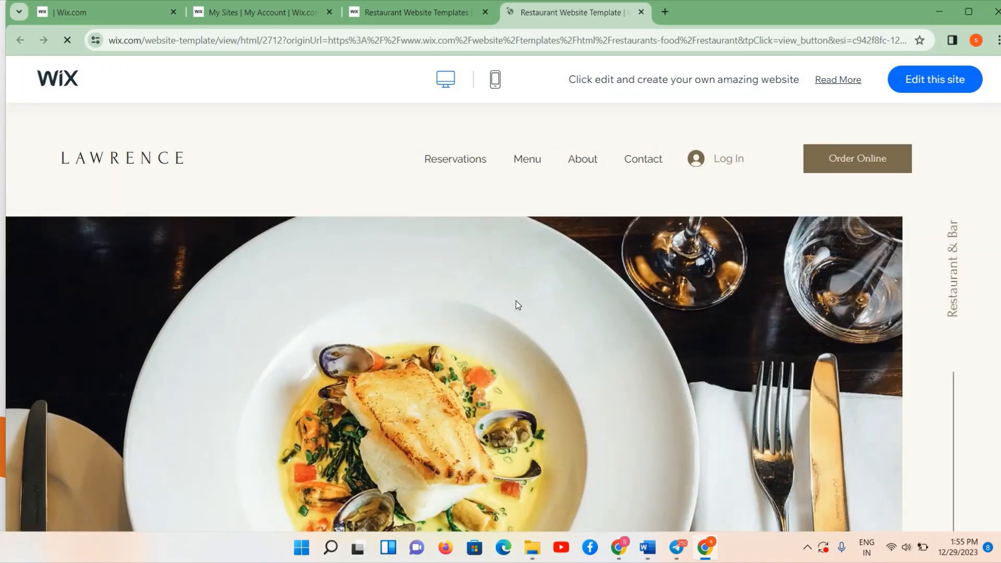
scroll(518, 305, down, 10)
scroll(518, 305, down, 10)
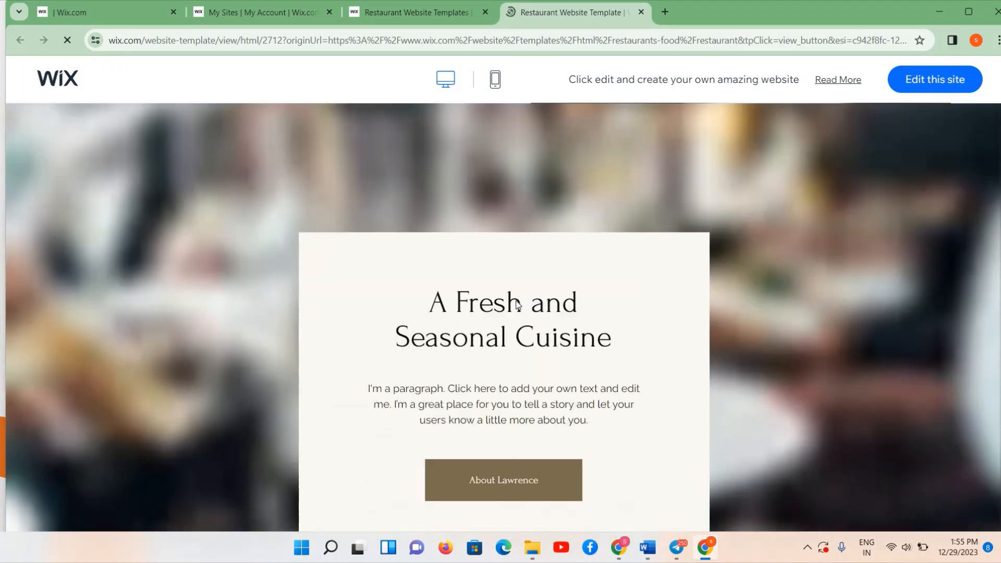
scroll(517, 301, down, 3)
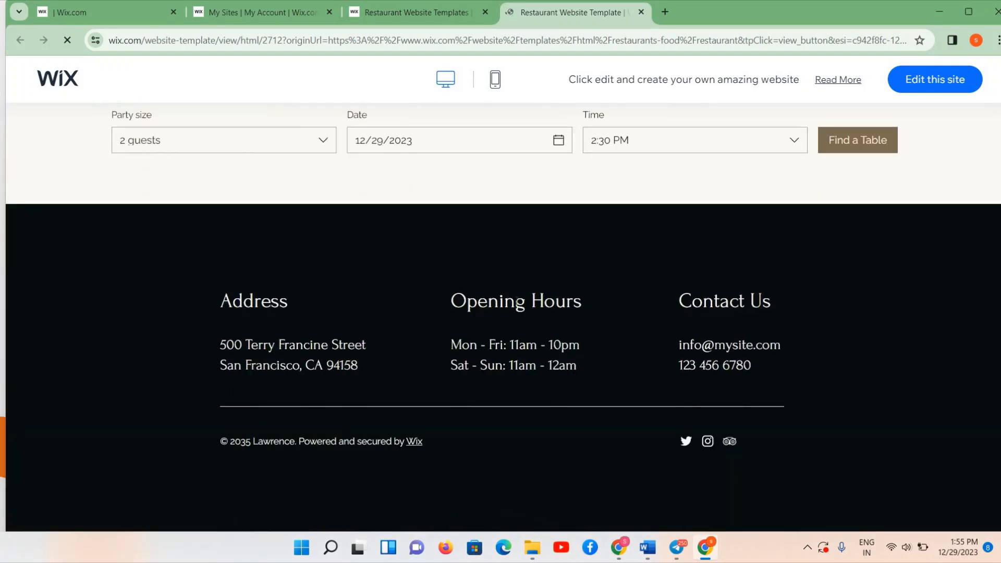
scroll(517, 301, up, 20)
scroll(517, 301, up, 3)
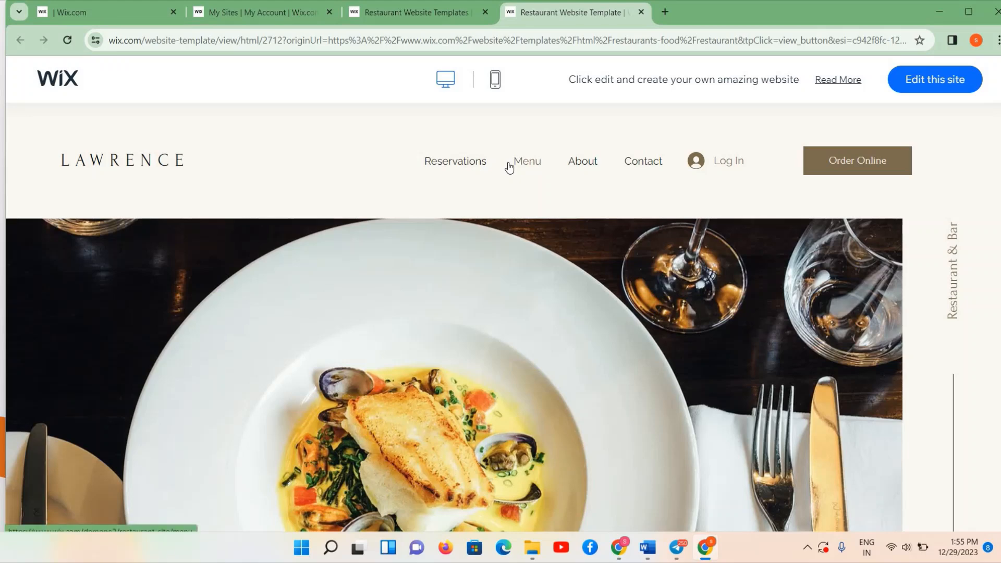
- Close the Lawrence template preview and choose that template from the gallery for editing
click(428, 14)
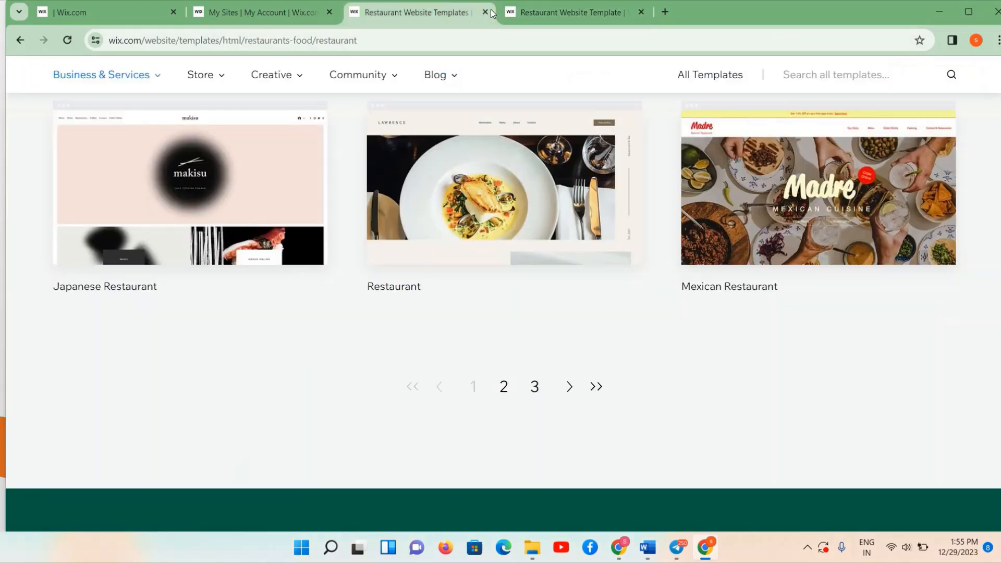
click(642, 13)
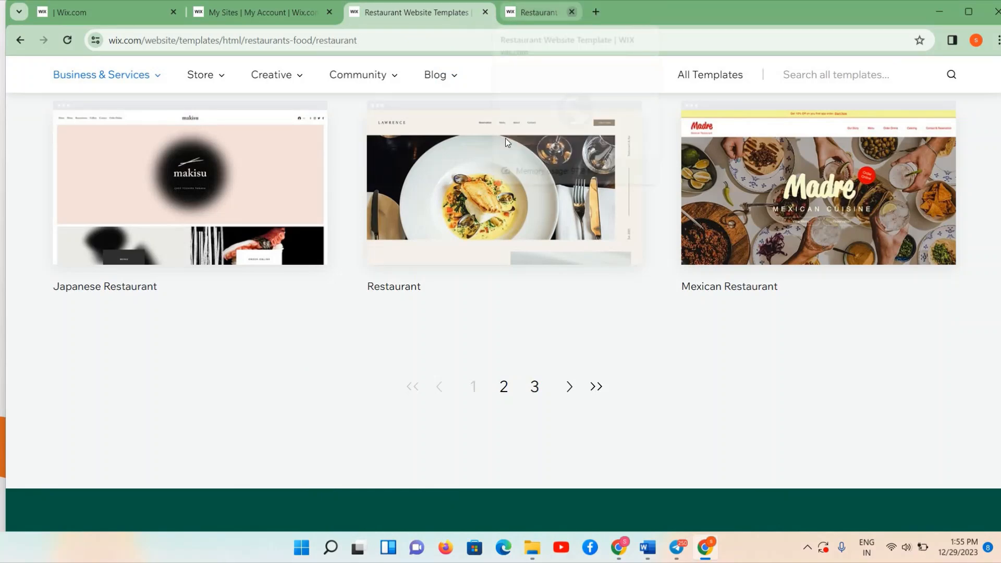
mouse_move(500, 179)
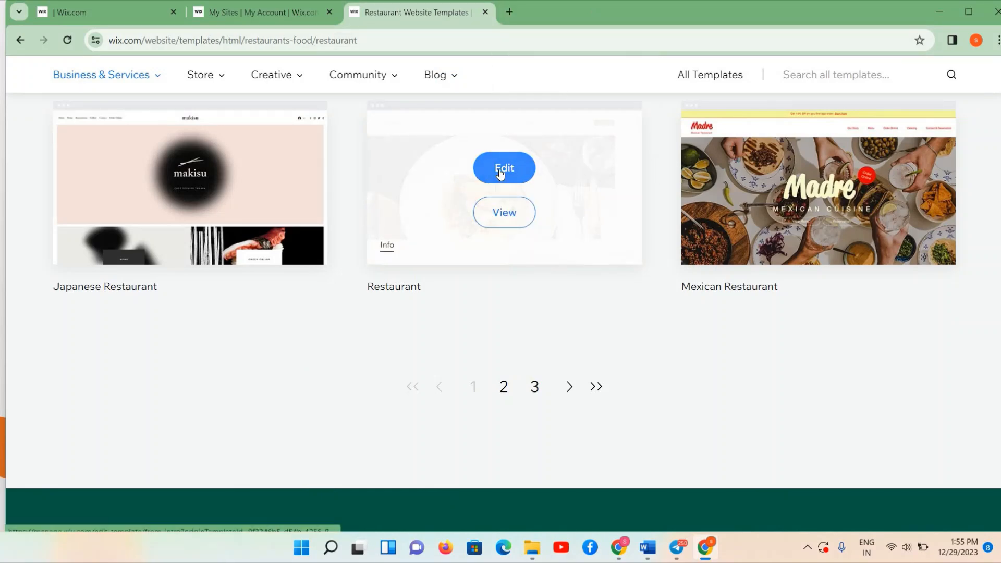
scroll(501, 174, up, 4)
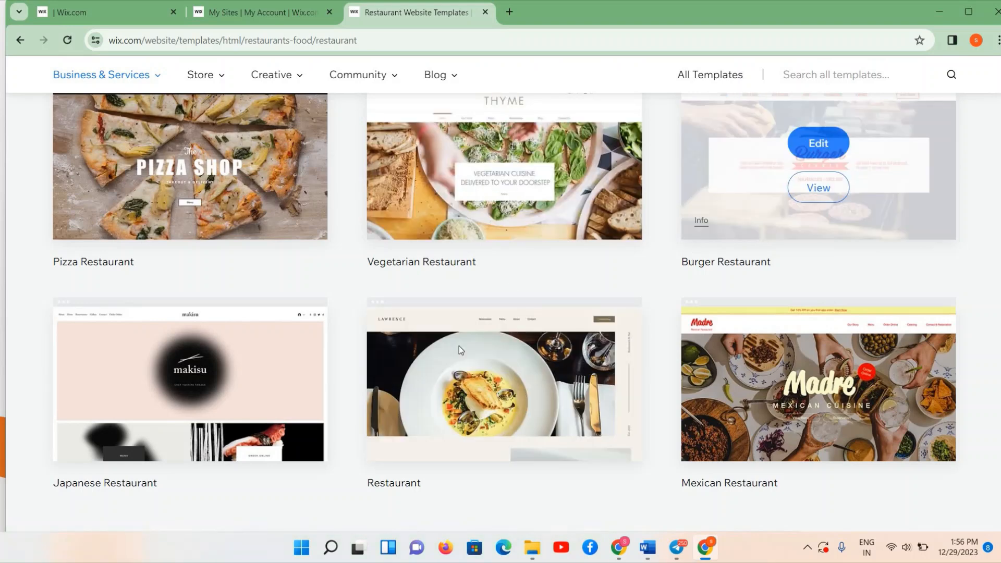
click(502, 359)
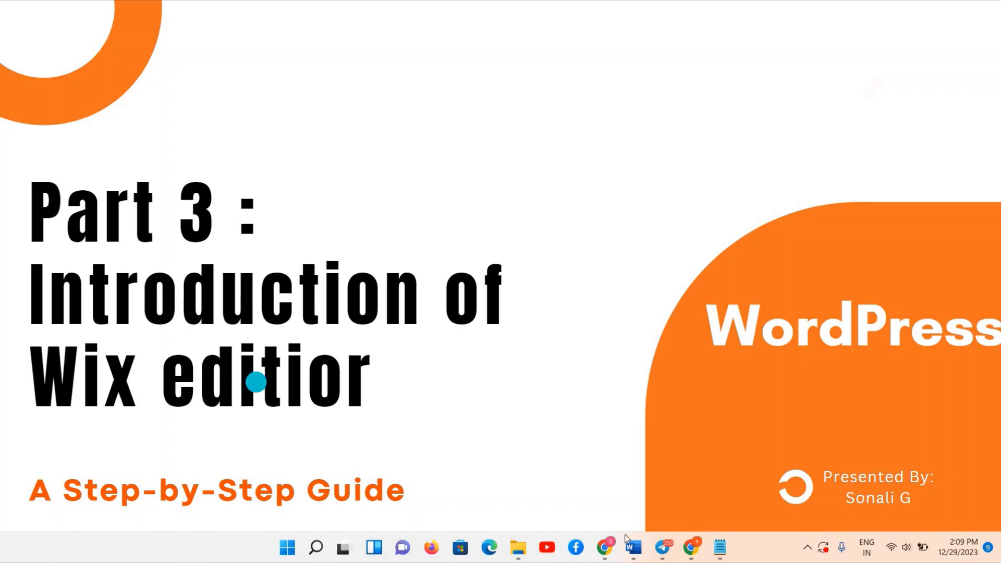
- Fill the AI content form's site details with the YummyFood welcome text from Notepad and generate the site text
click(691, 547)
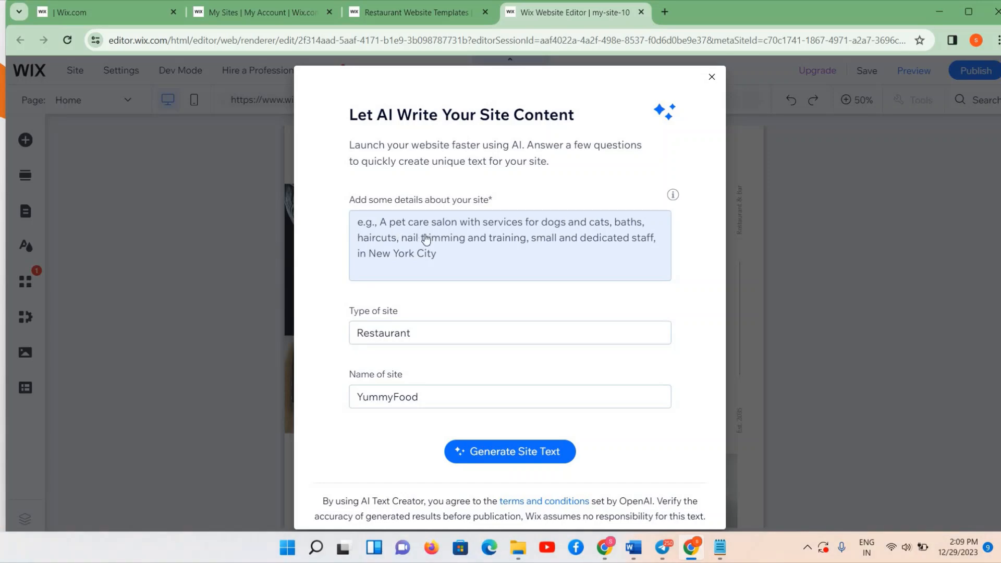
click(722, 551)
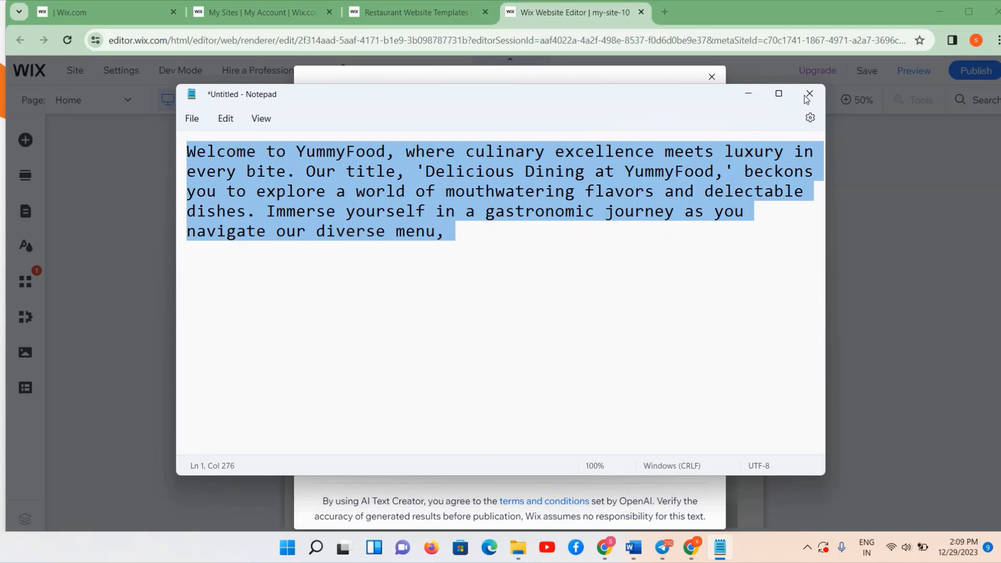
click(747, 94)
click(521, 236)
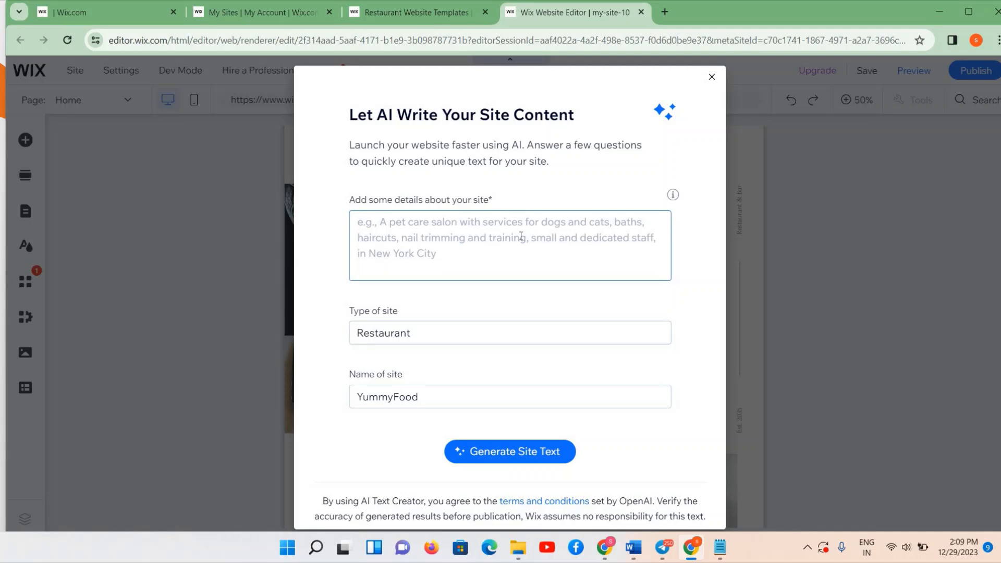
key(ctrl+v)
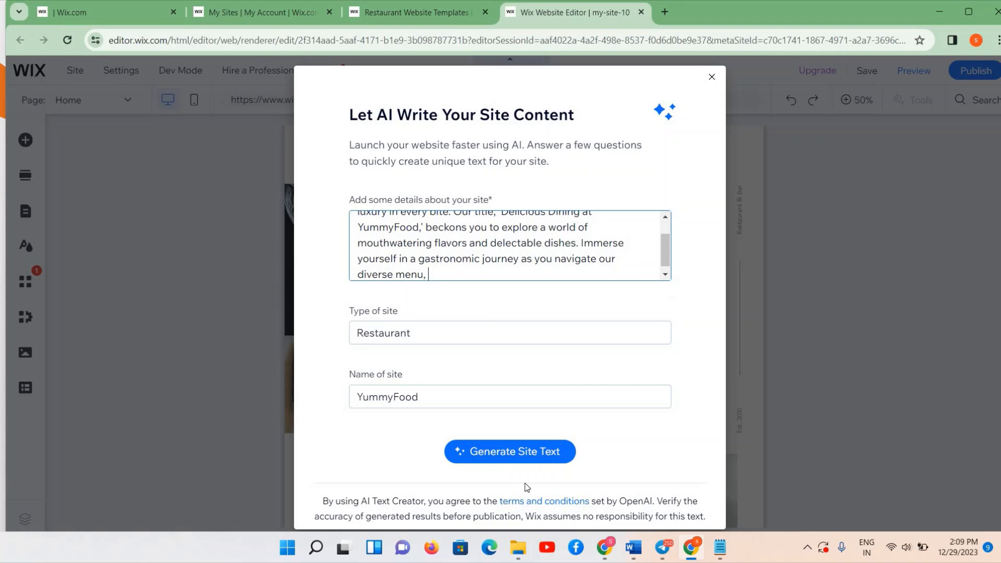
click(523, 457)
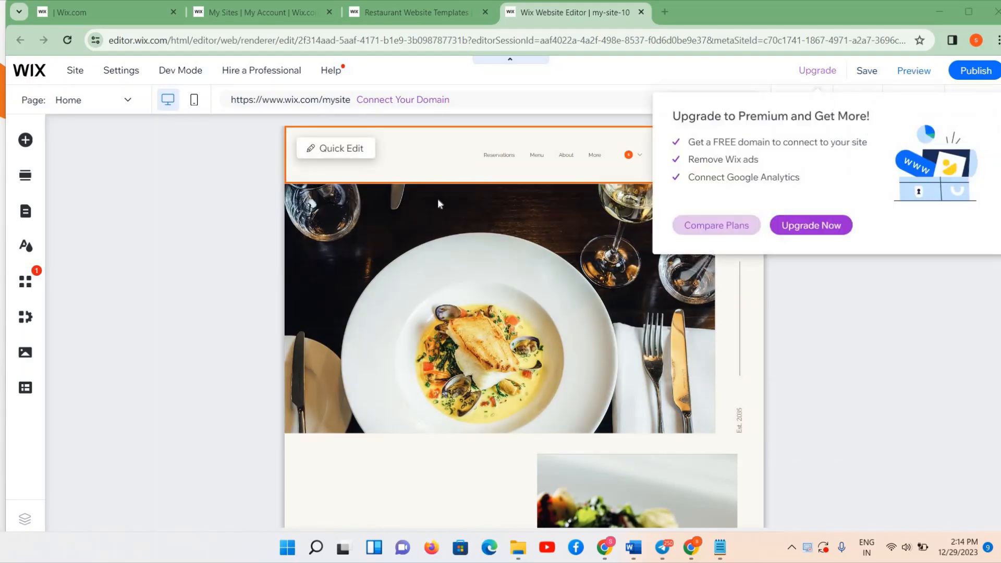
- Look through the home page with its generated text and examine the list of site pages
scroll(448, 311, down, 10)
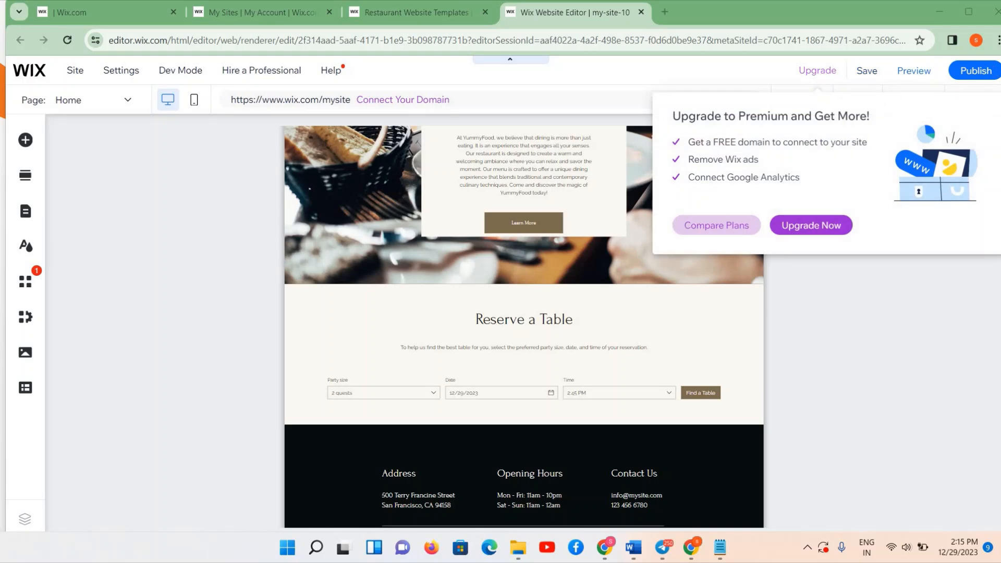
scroll(450, 221, up, 10)
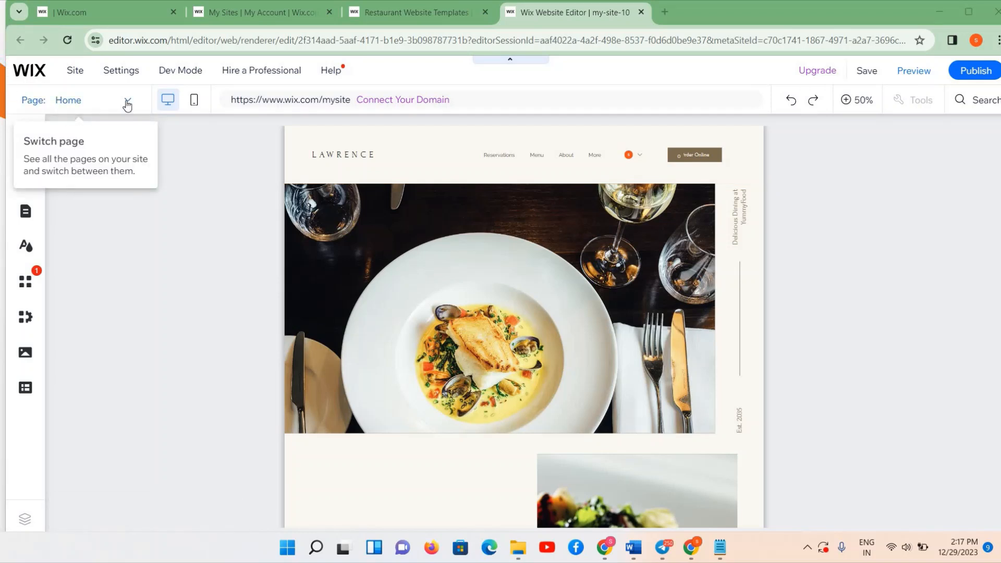
click(127, 102)
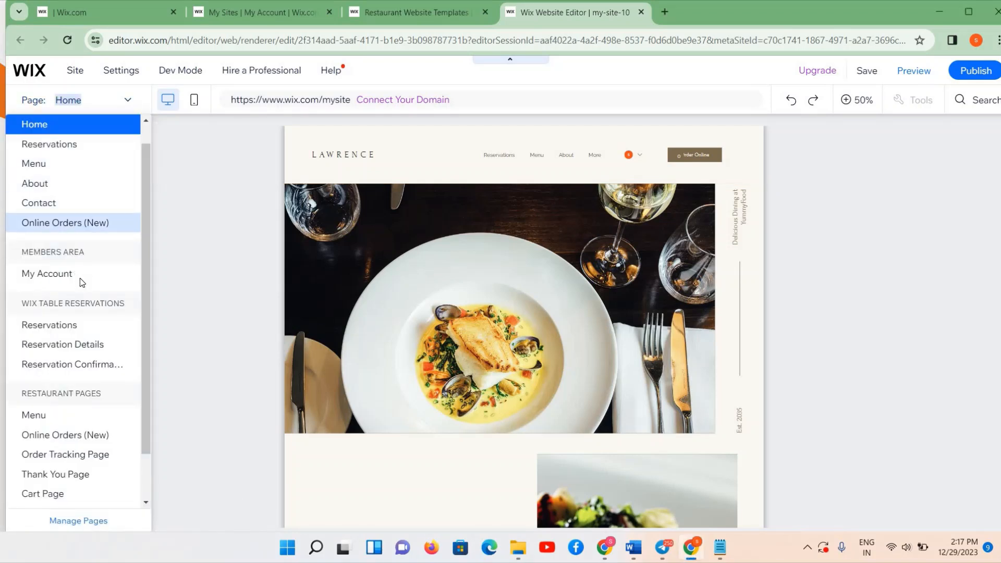
scroll(79, 278, down, 1)
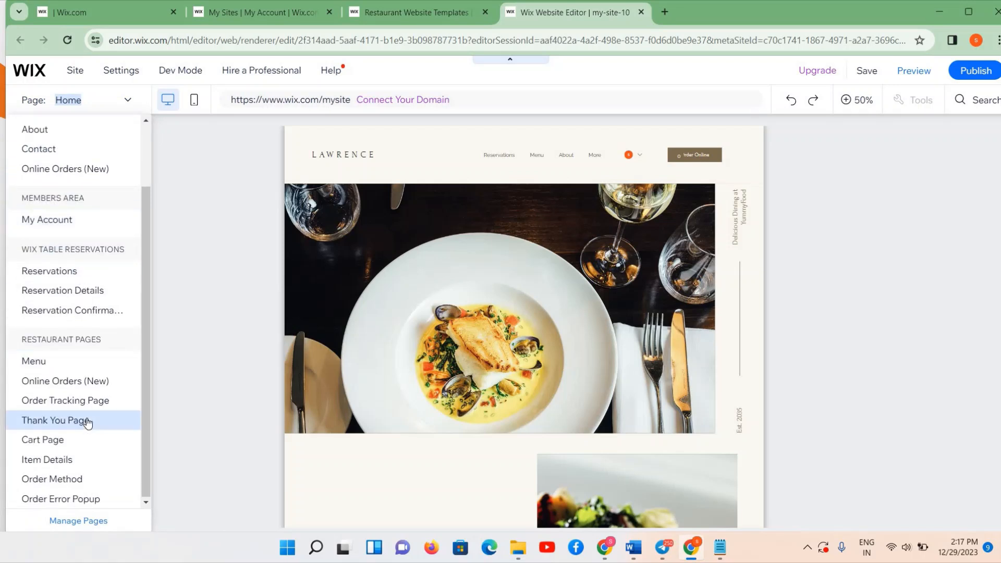
scroll(87, 423, up, 2)
- Close the page list and look through the desktop version of the home page down to its footer
click(169, 102)
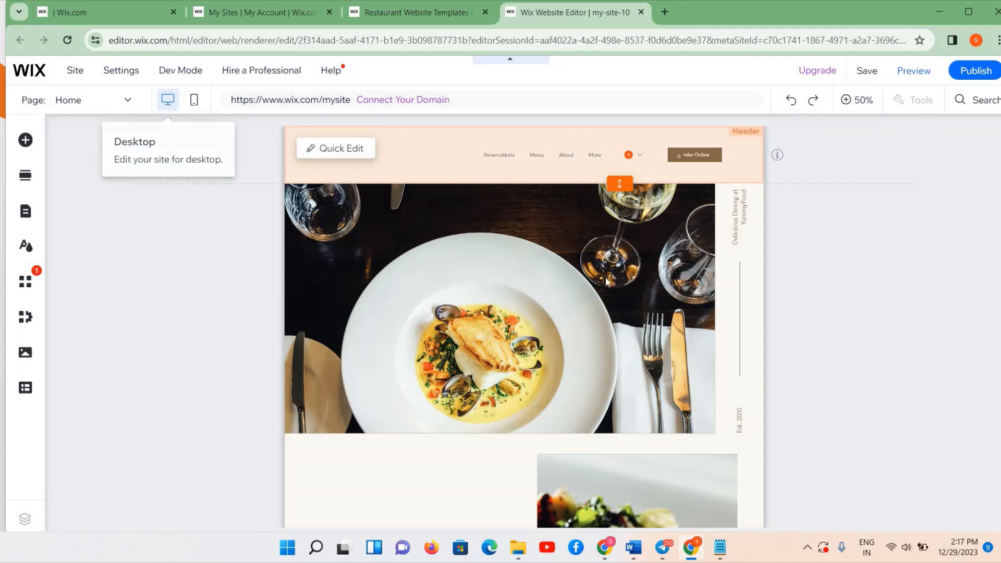
scroll(606, 279, down, 10)
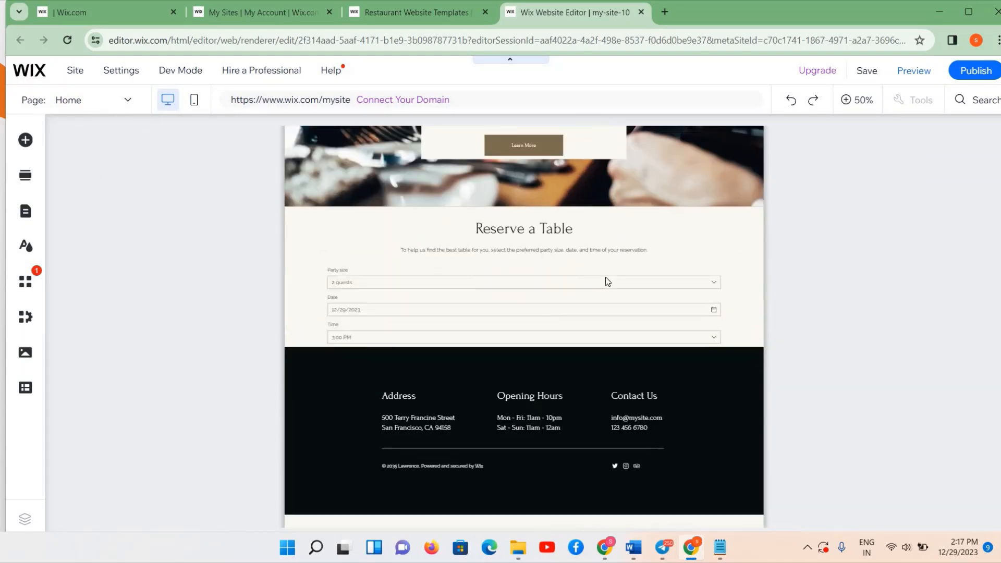
scroll(606, 280, up, 10)
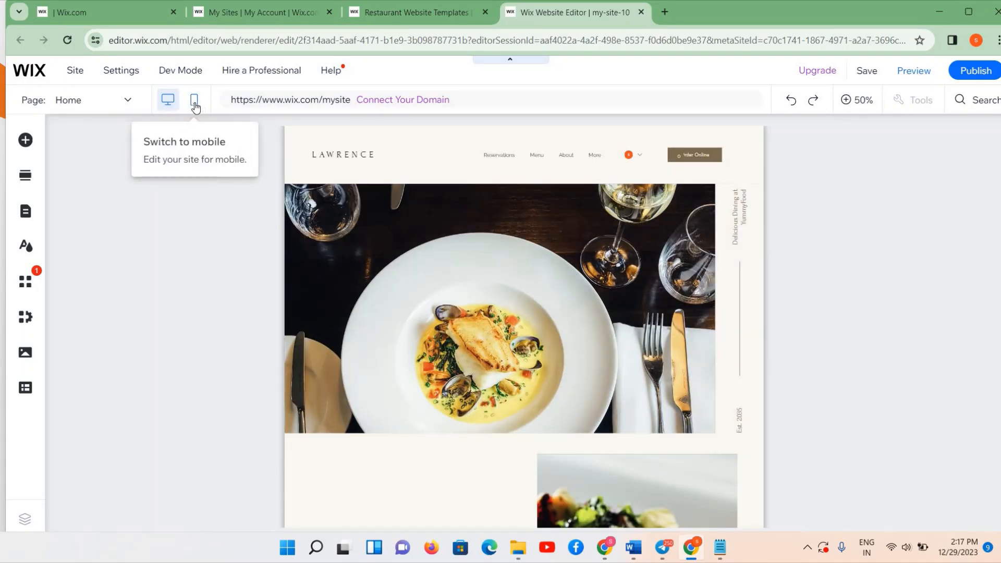
- Switch the editor to the mobile version and look through the home page sections down to the footer
click(194, 103)
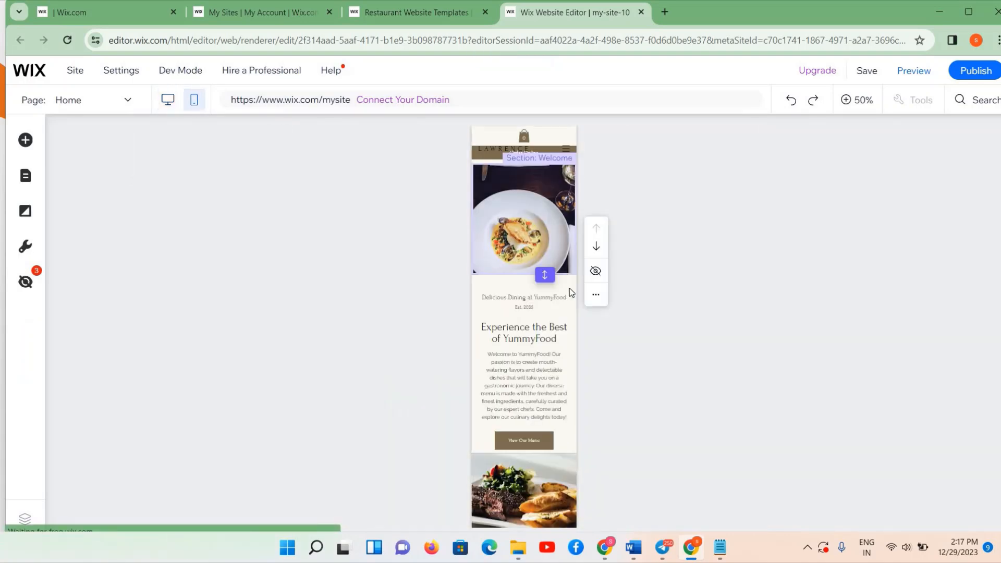
scroll(560, 343, down, 2)
scroll(561, 344, down, 5)
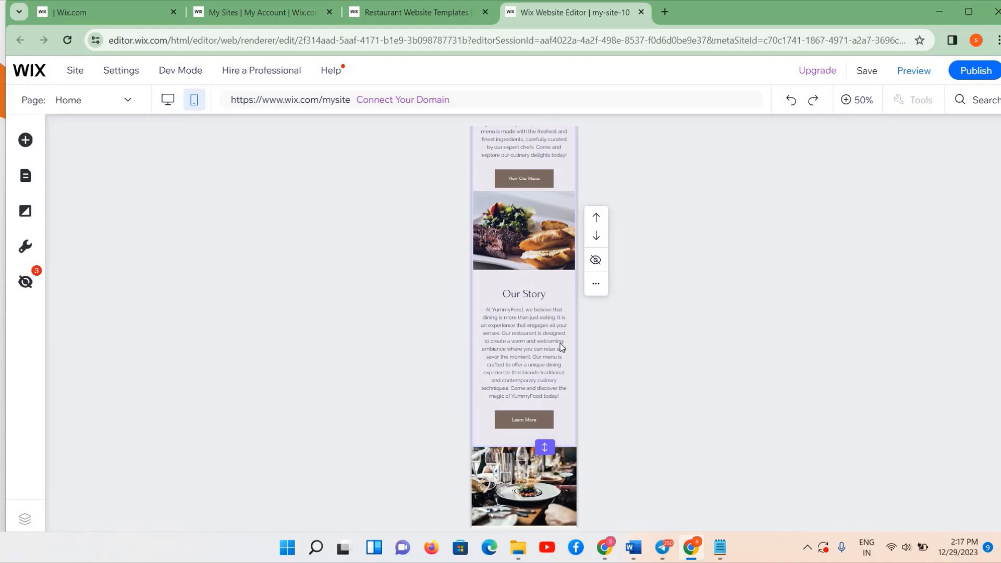
scroll(560, 344, down, 13)
scroll(560, 343, up, 11)
scroll(560, 343, up, 7)
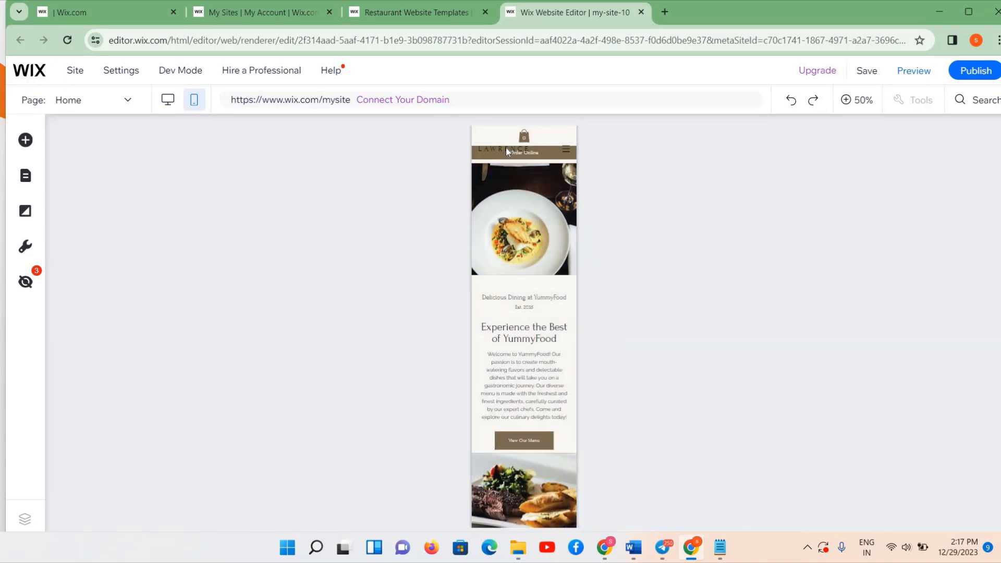
scroll(542, 302, down, 1)
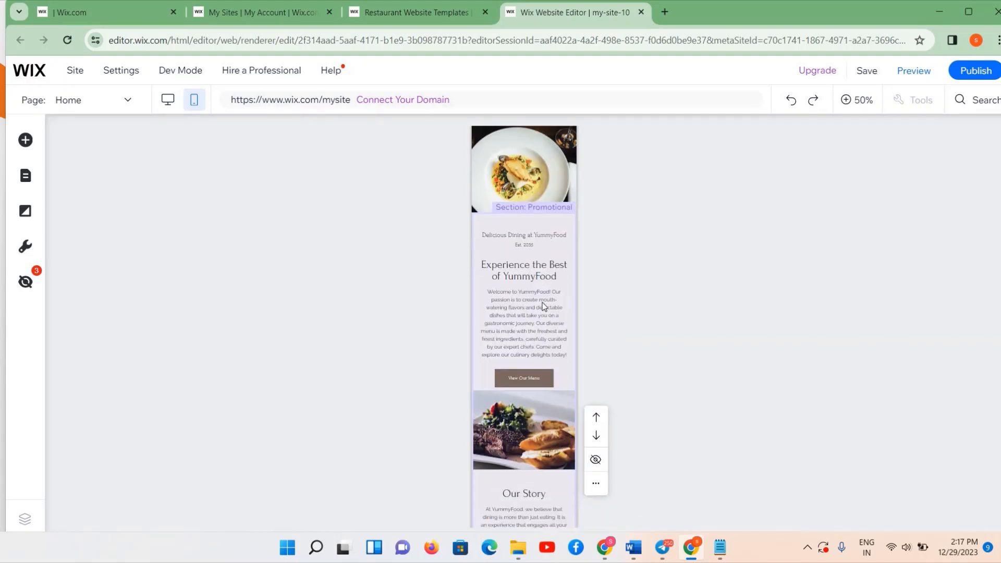
click(543, 304)
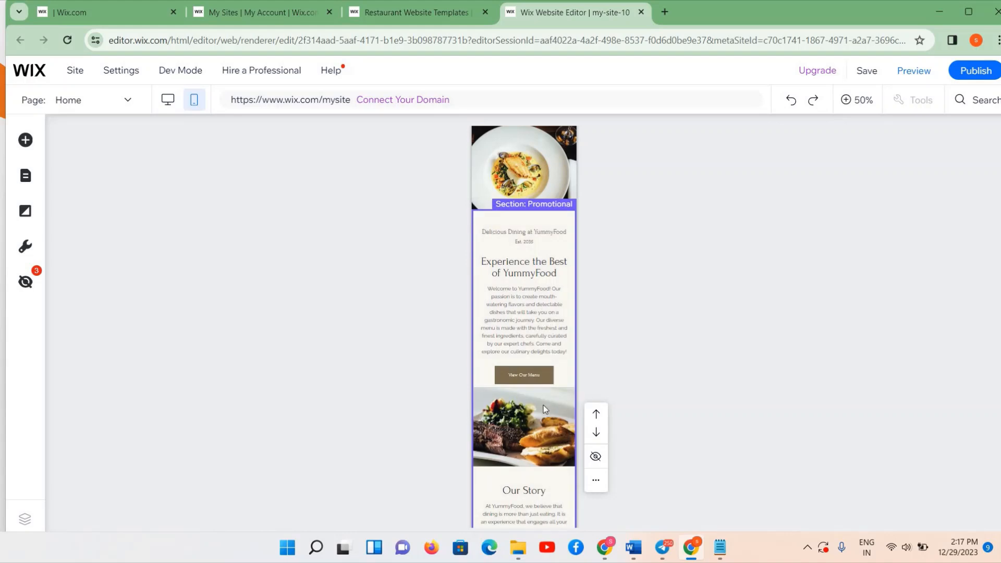
scroll(544, 405, down, 10)
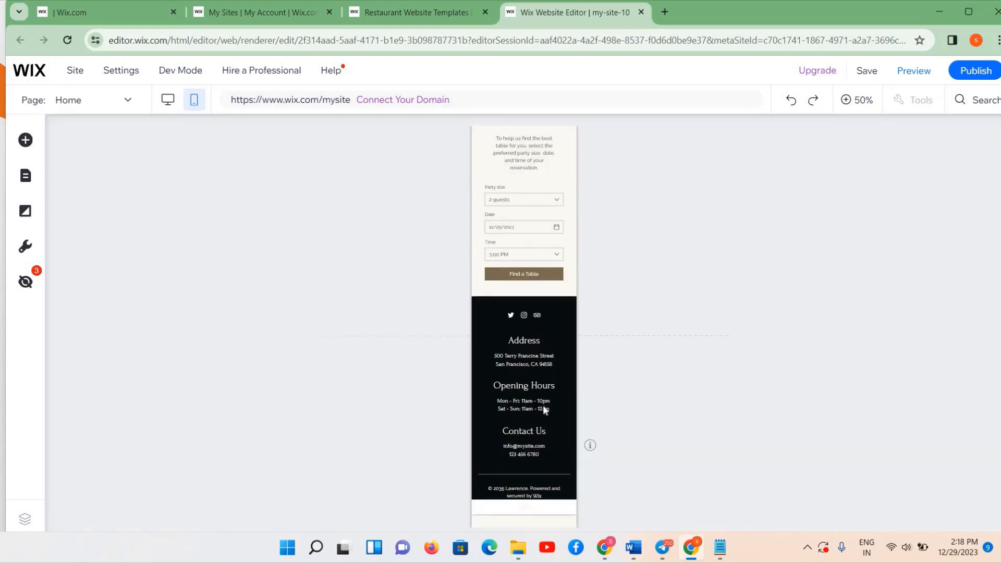
- Switch the editor back to the desktop version of the home page and set the page zoom to 100%
scroll(543, 405, up, 10)
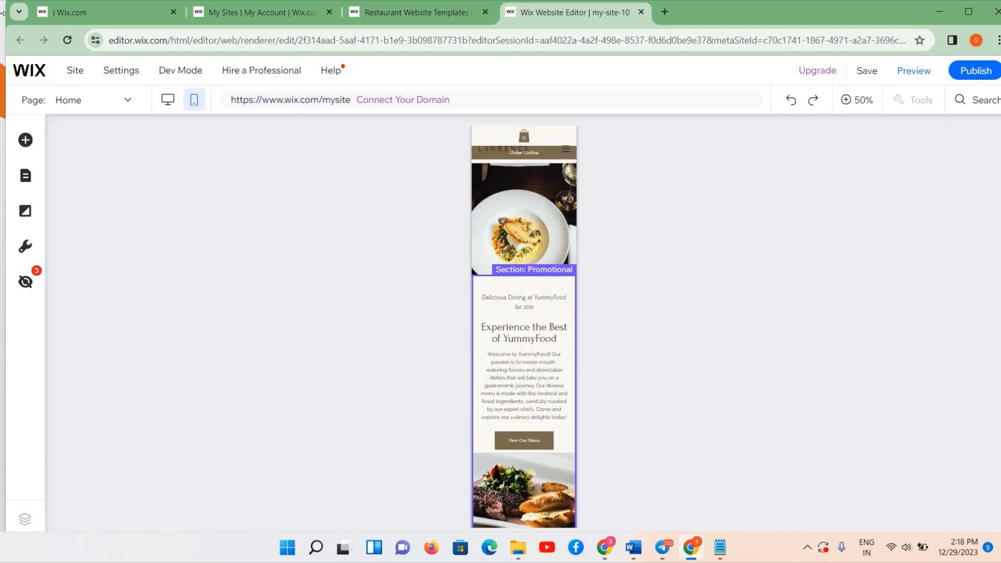
click(168, 107)
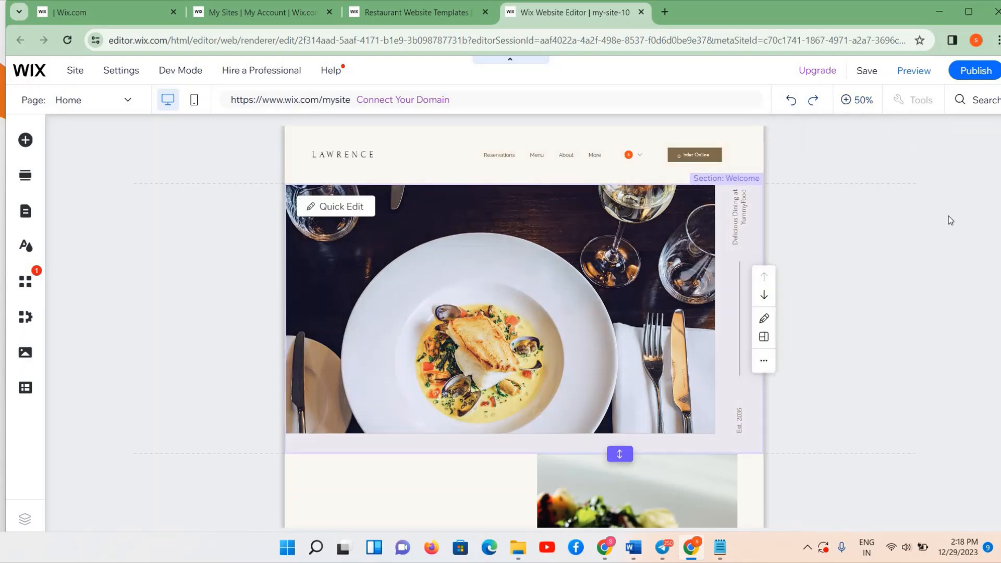
click(847, 101)
click(847, 101)
click(847, 101)
click(847, 101)
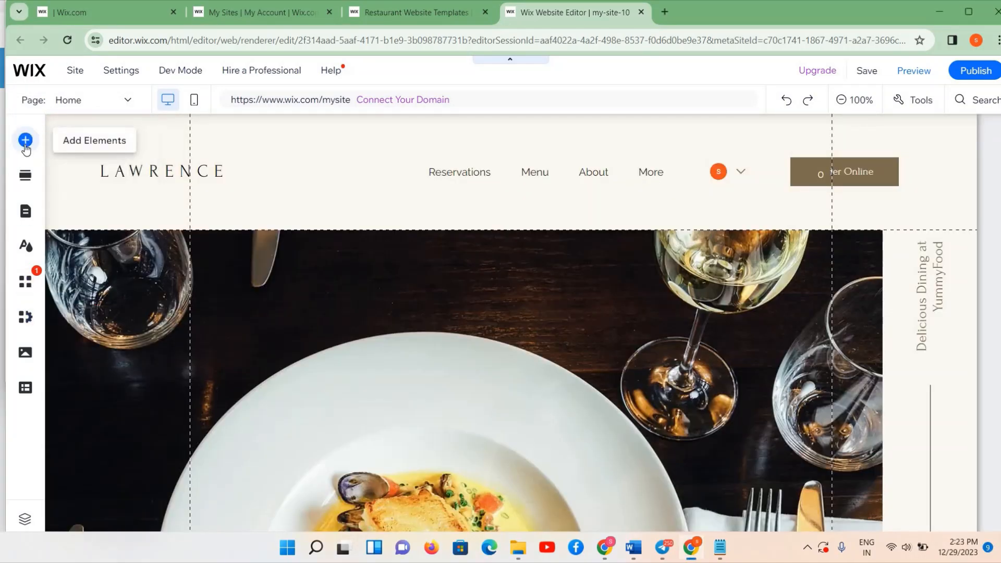
- Look through the addable element categories, including Payments, Button, Gallery, Social and CMS, and close the element library
click(26, 140)
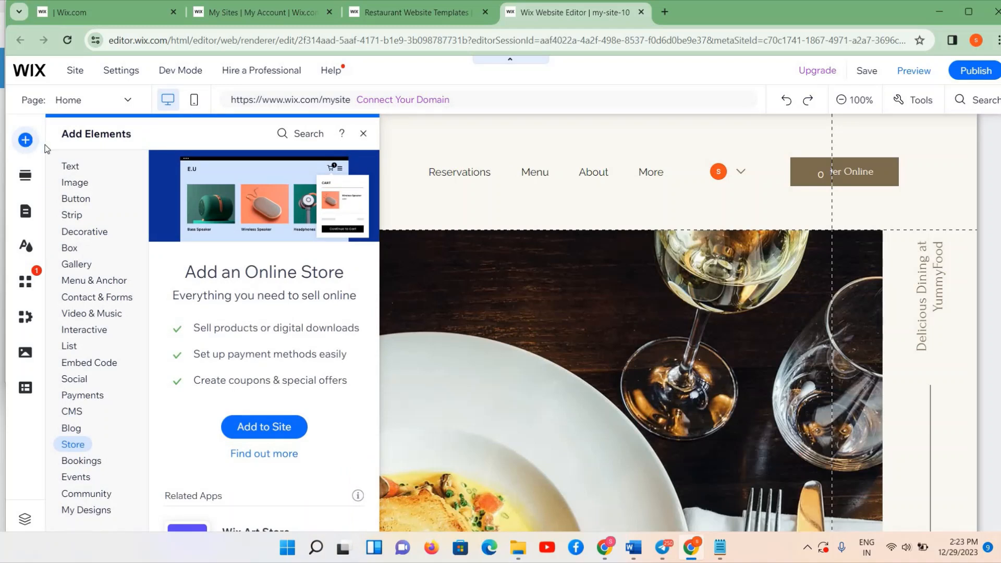
click(100, 395)
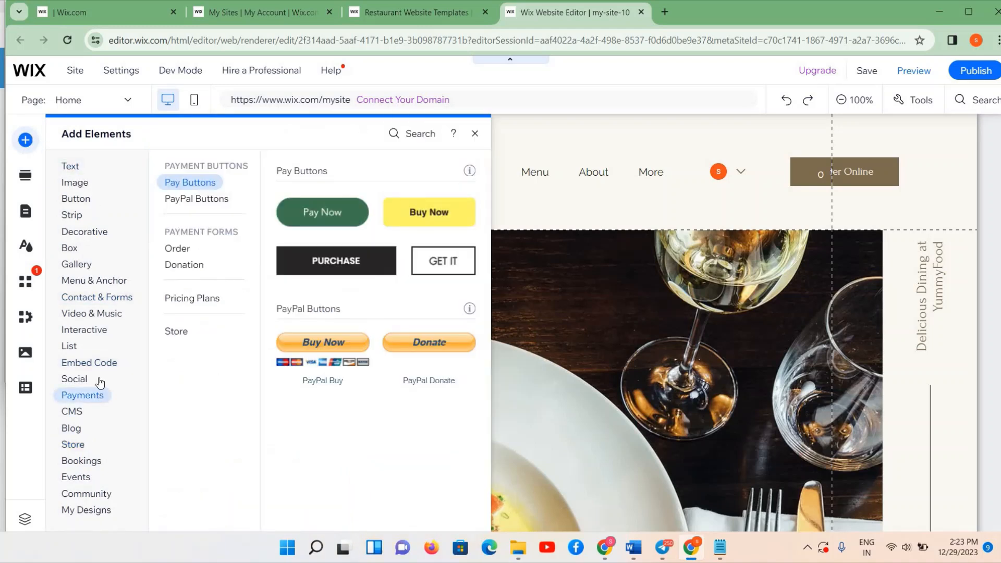
click(82, 185)
click(69, 203)
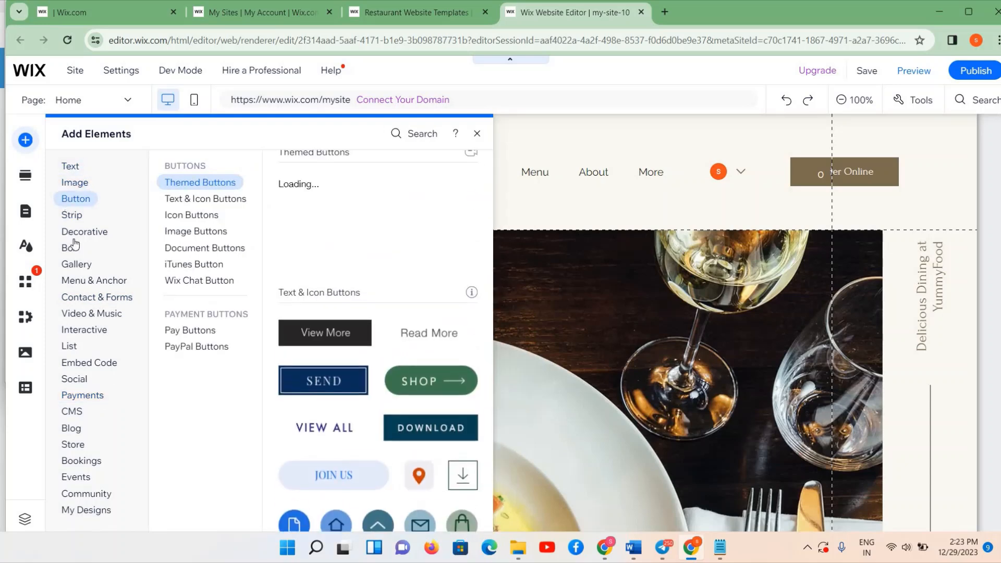
click(73, 233)
click(74, 266)
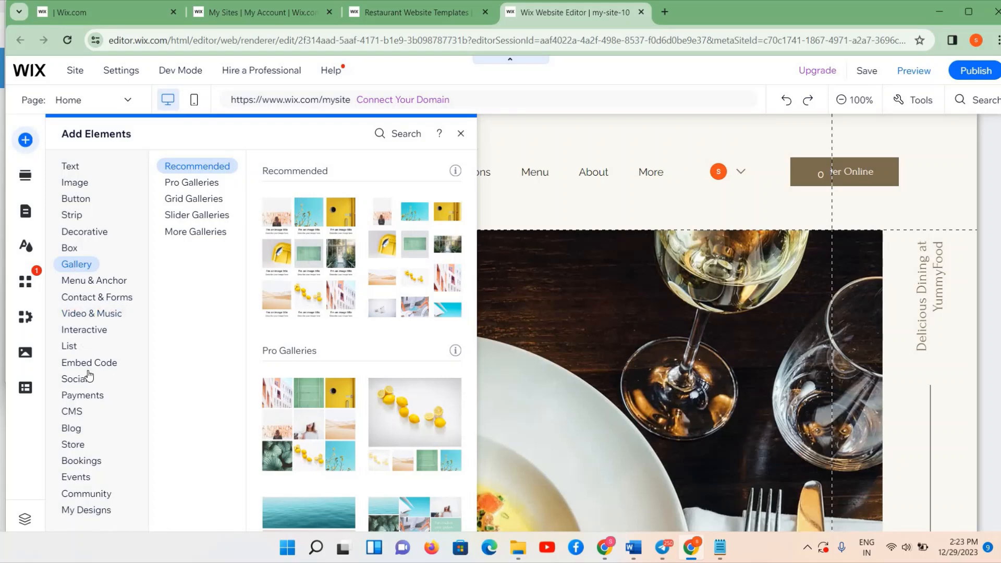
mouse_move(75, 393)
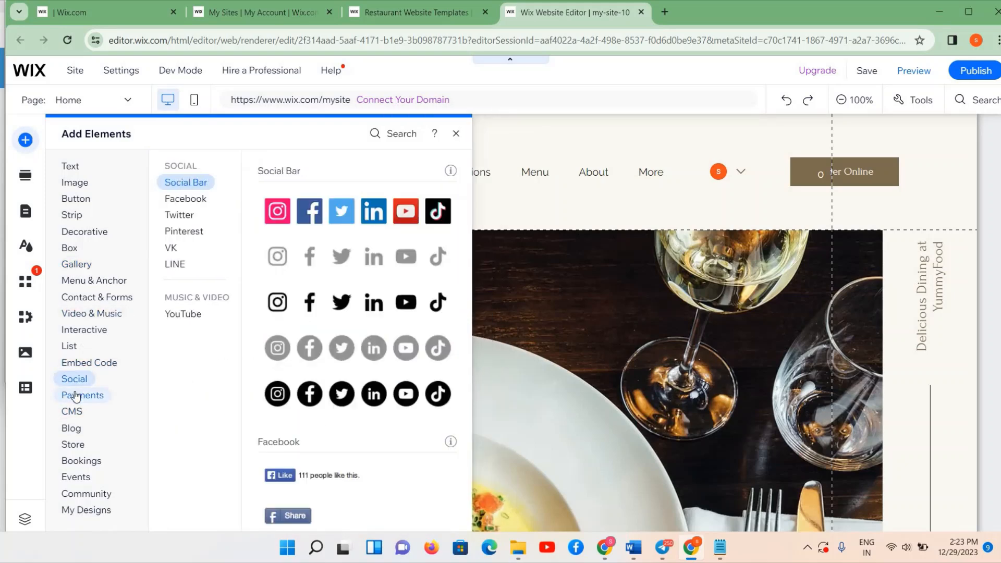
mouse_move(74, 419)
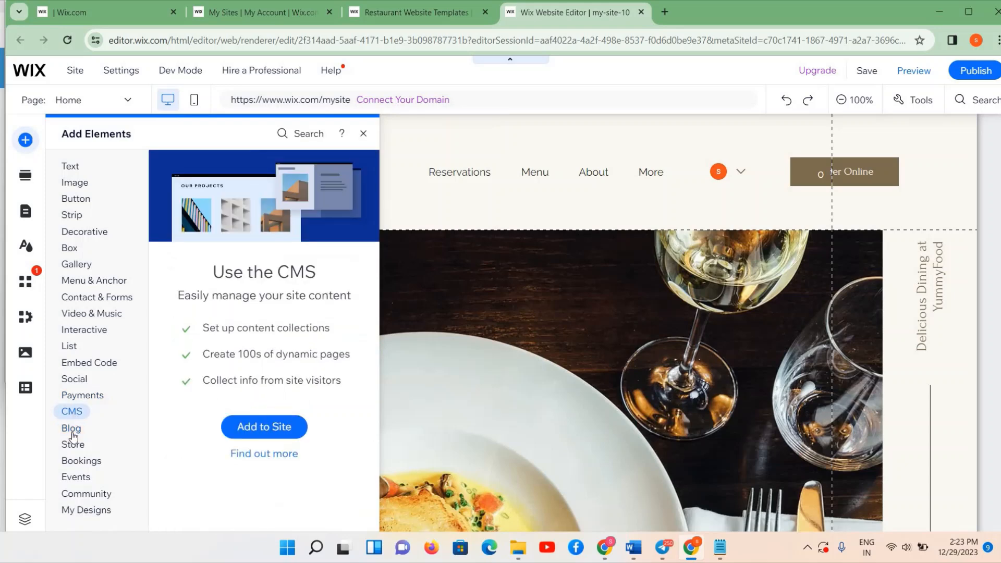
click(364, 134)
- Open the section library and look down the home page to the footer for places where a section can be inserted
click(25, 177)
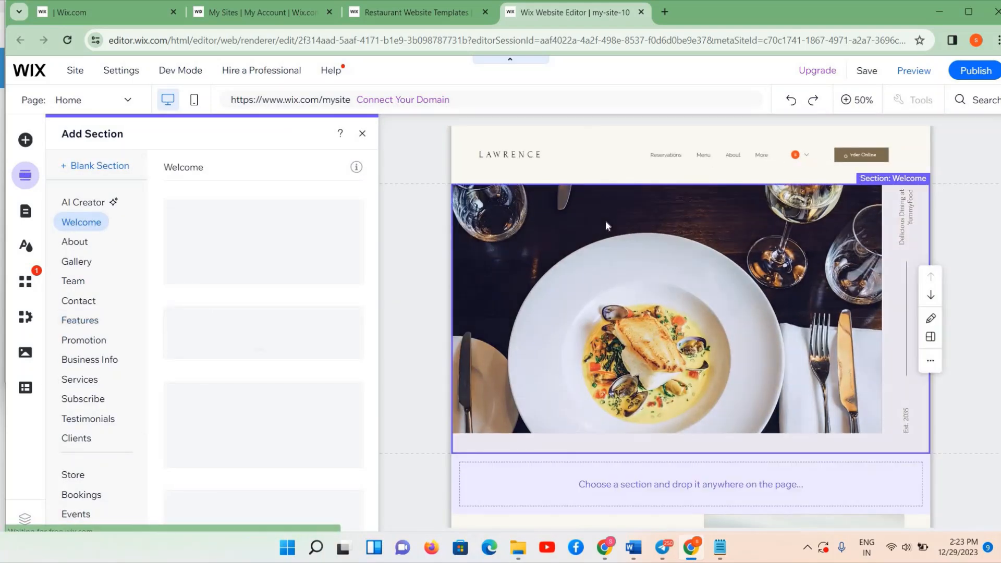
scroll(605, 221, down, 1)
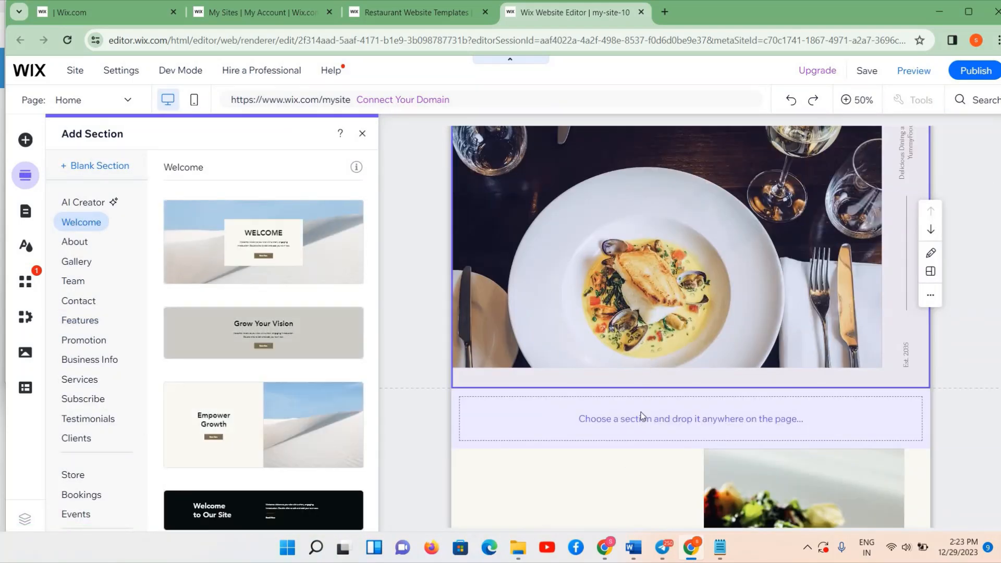
scroll(642, 416, down, 2)
scroll(640, 416, down, 10)
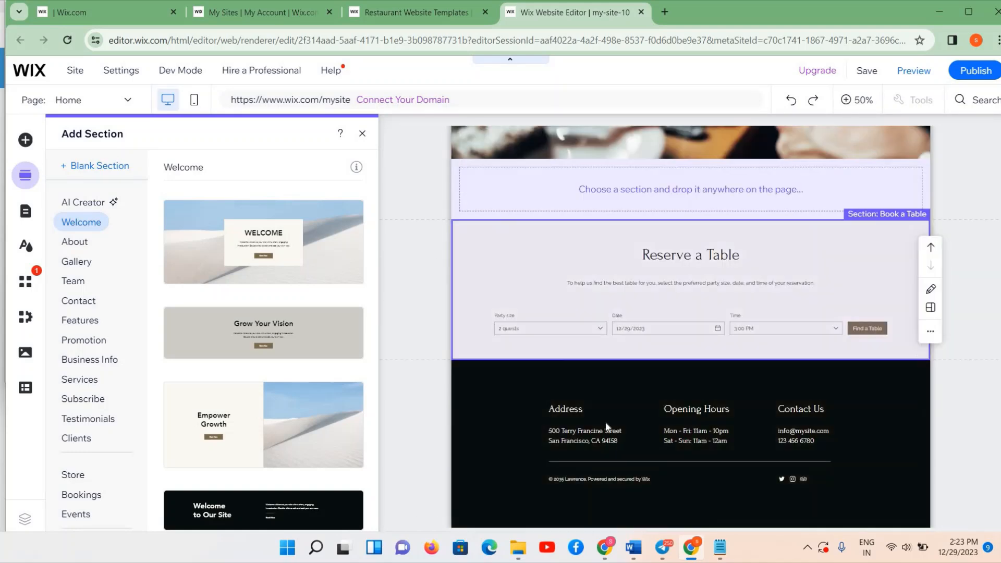
click(596, 359)
- Reopen the section library and look through the ready-made About and Gallery section designs
click(24, 176)
click(32, 179)
click(28, 177)
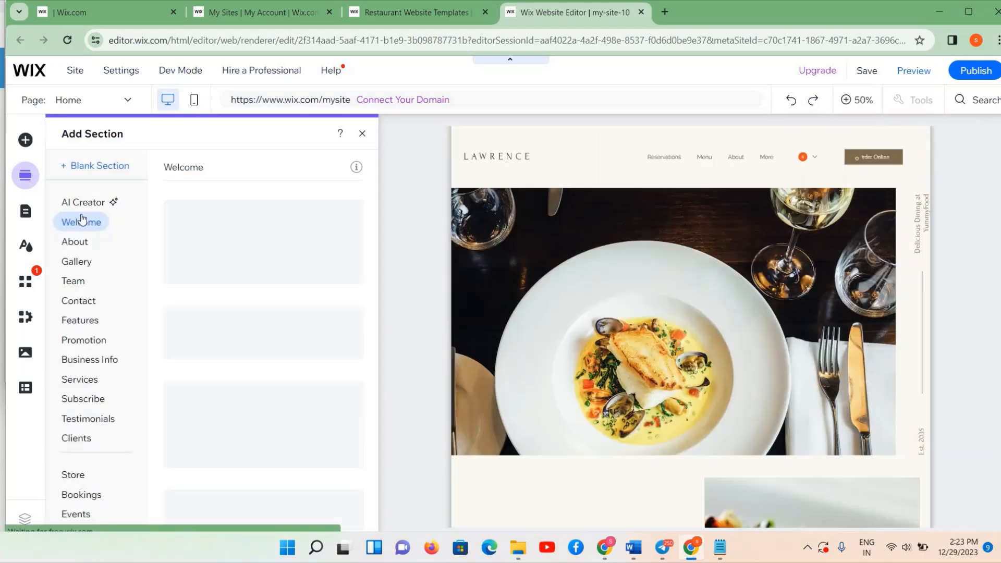
click(81, 249)
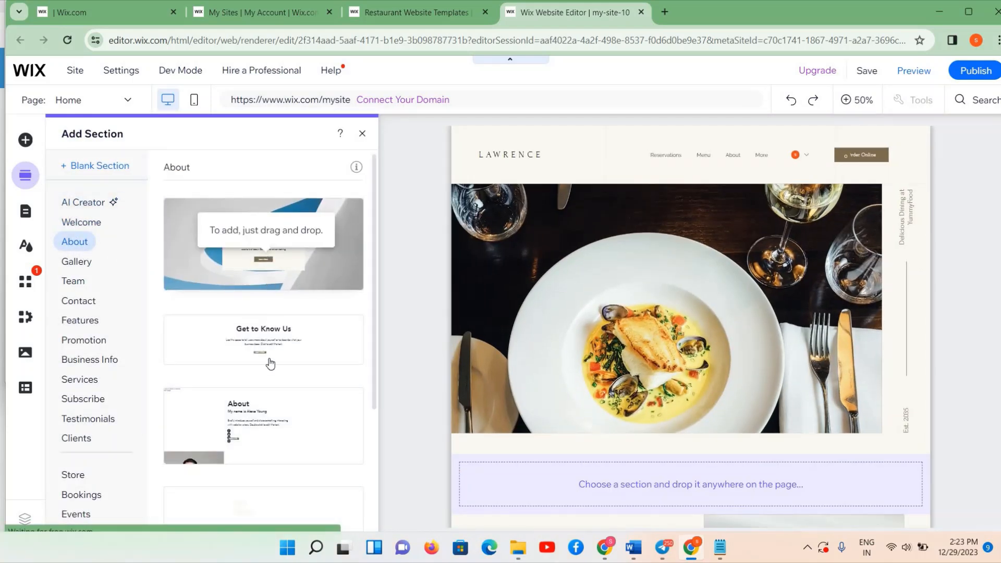
scroll(264, 397, down, 3)
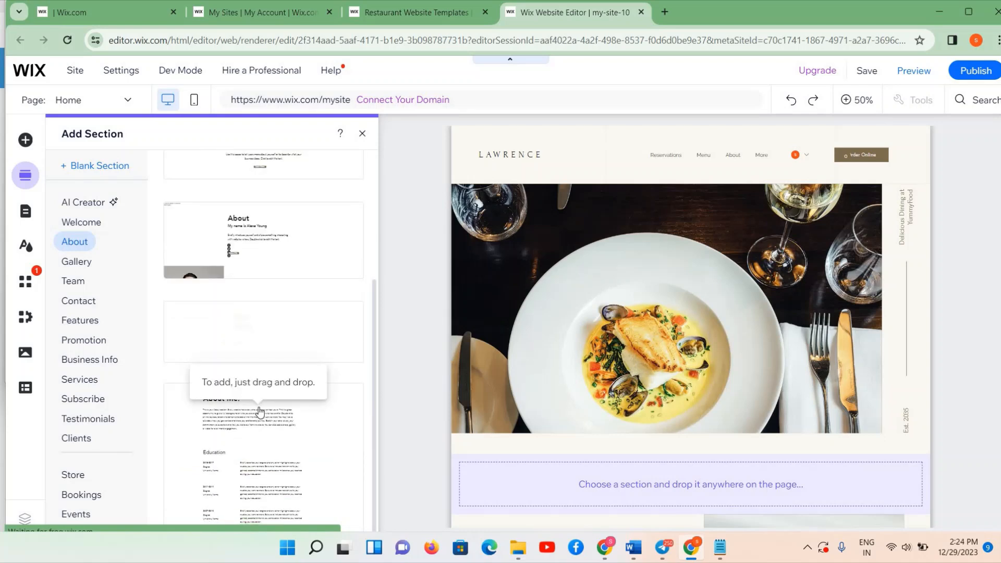
scroll(260, 410, up, 3)
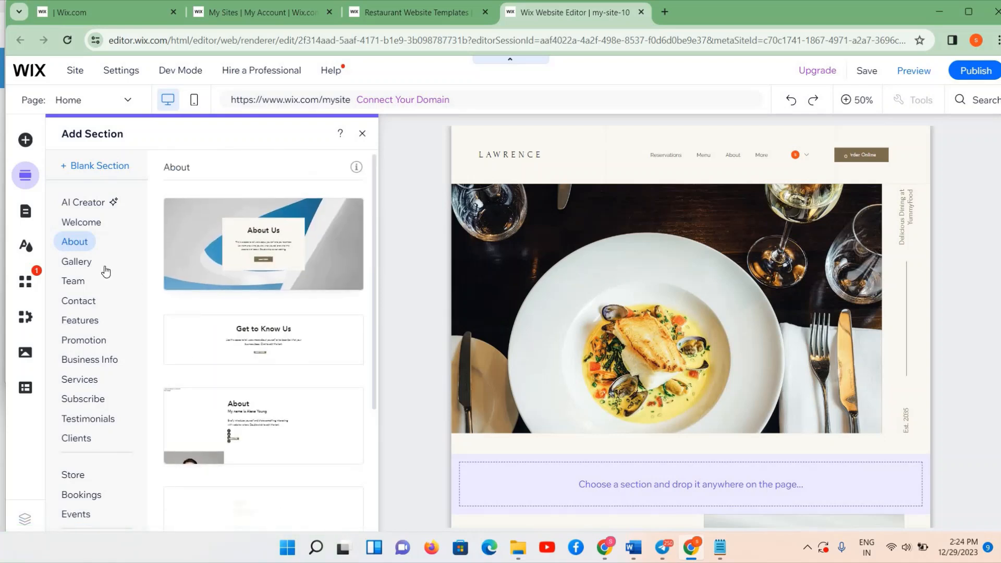
click(83, 262)
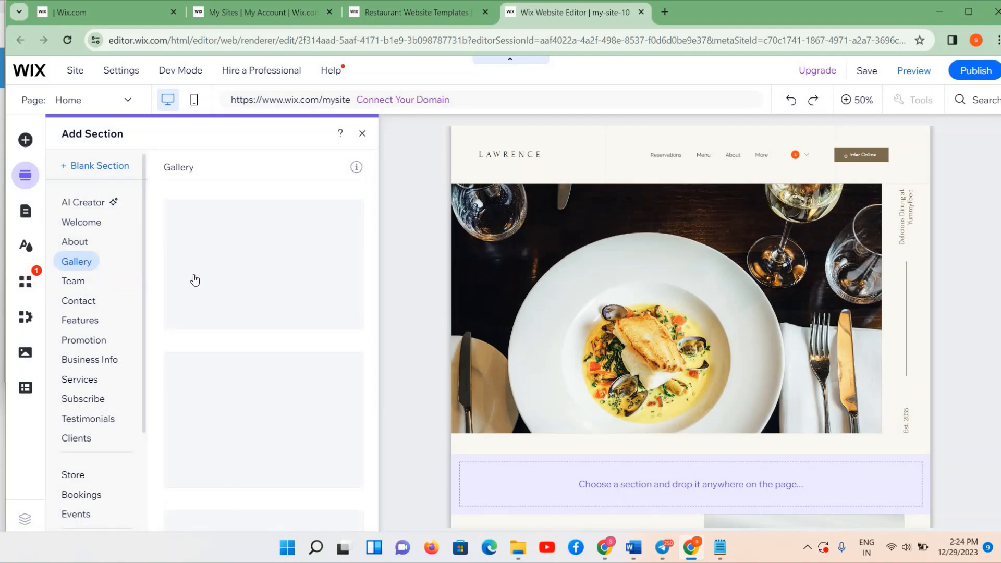
scroll(211, 365, down, 4)
scroll(211, 372, up, 5)
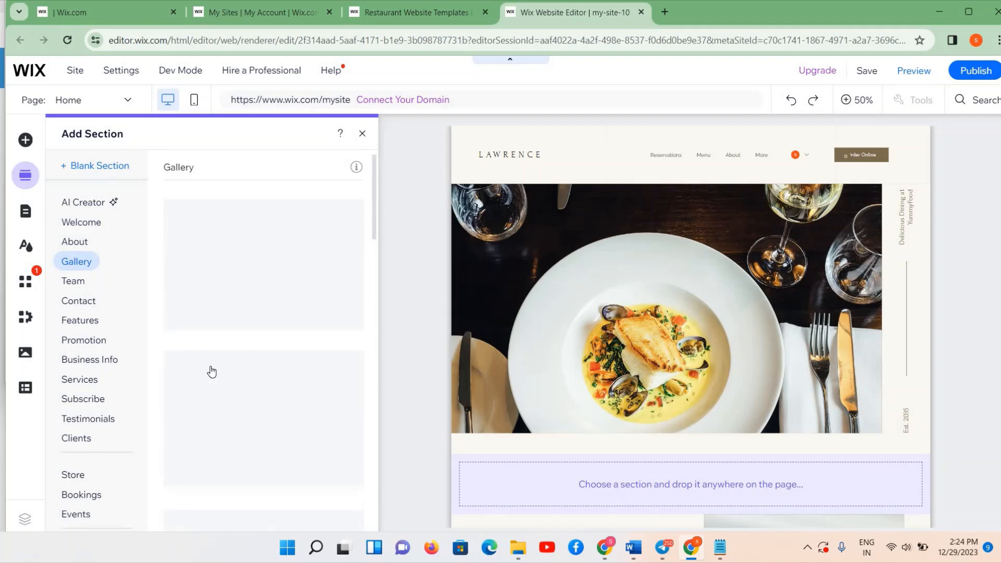
- Look through the Team, Contact, Business Info, Services and Clients section designs and close the section library
click(73, 281)
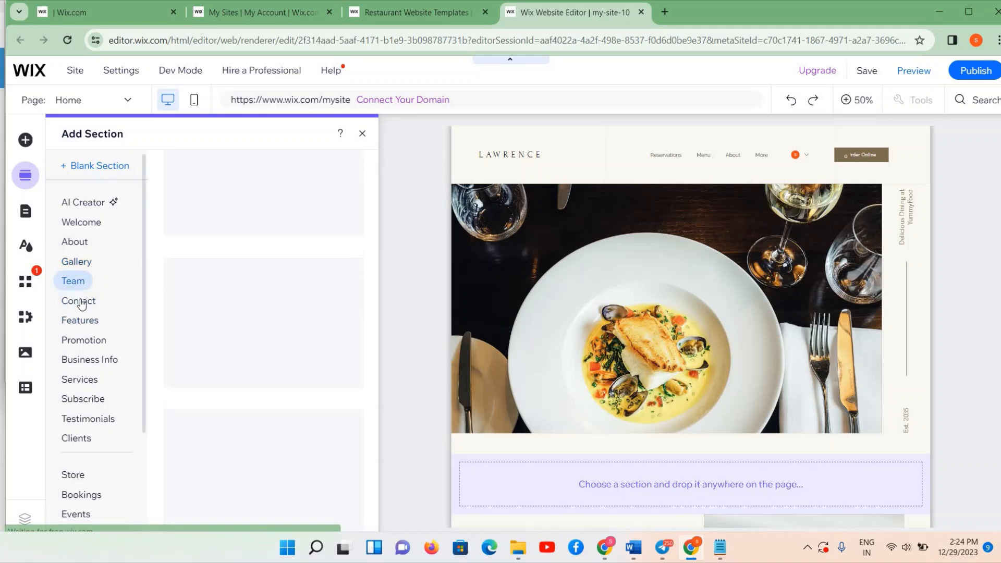
scroll(158, 384, down, 1)
click(78, 302)
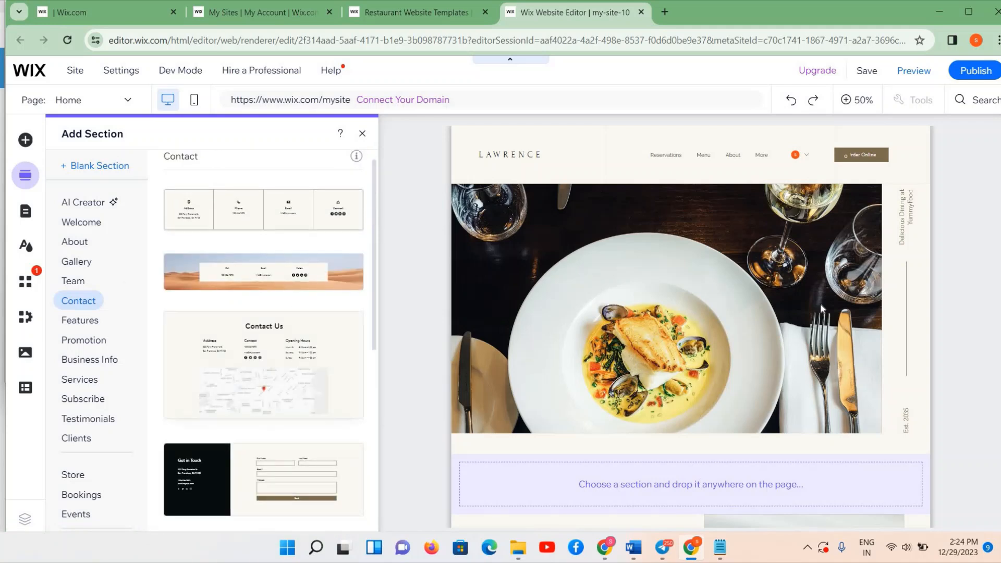
scroll(528, 344, down, 5)
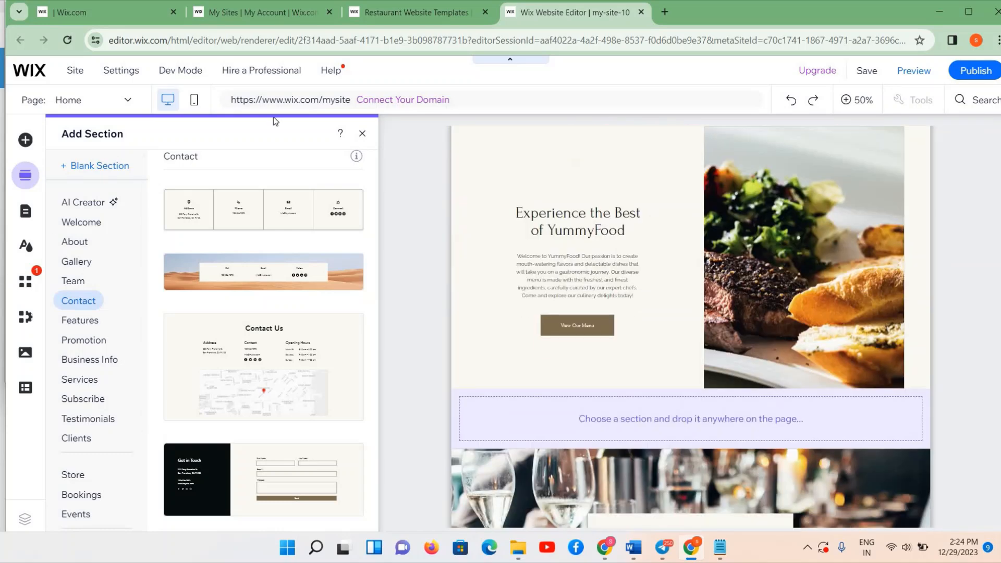
click(90, 360)
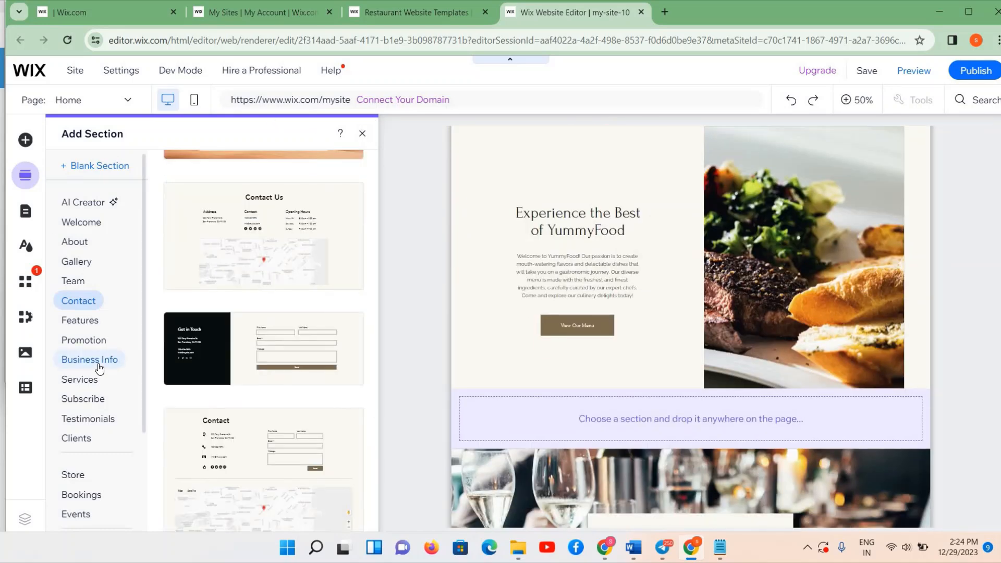
scroll(76, 314, down, 1)
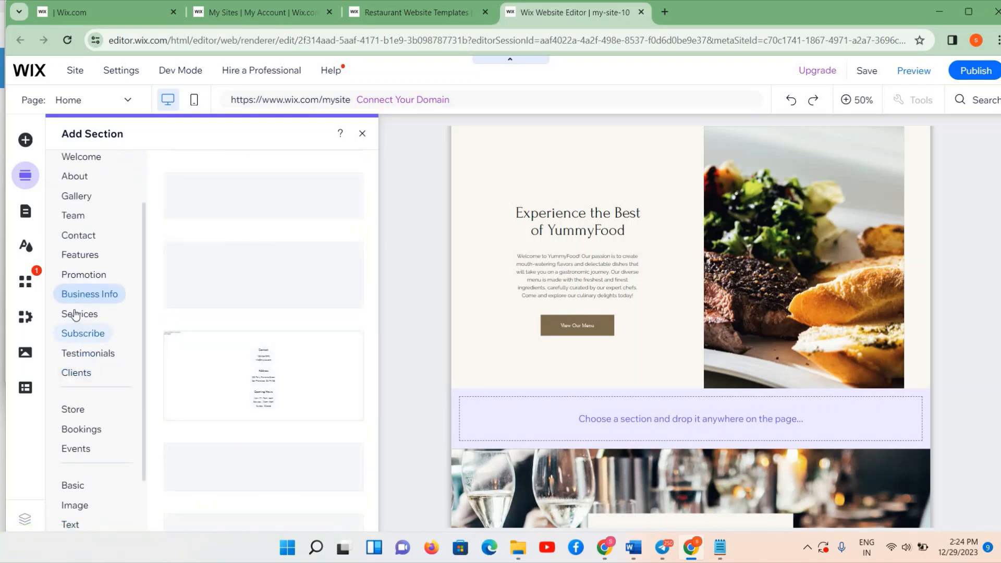
click(76, 314)
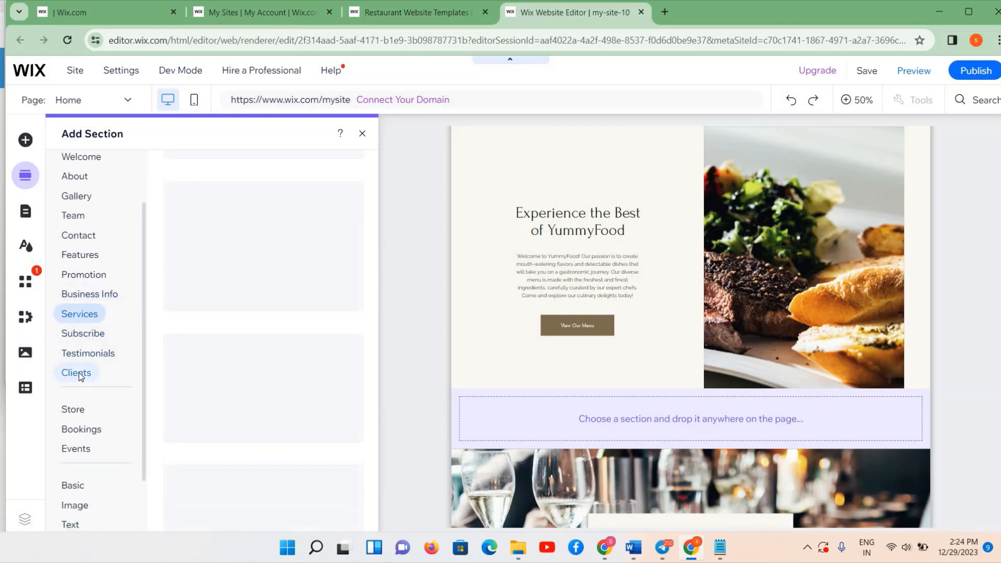
click(77, 374)
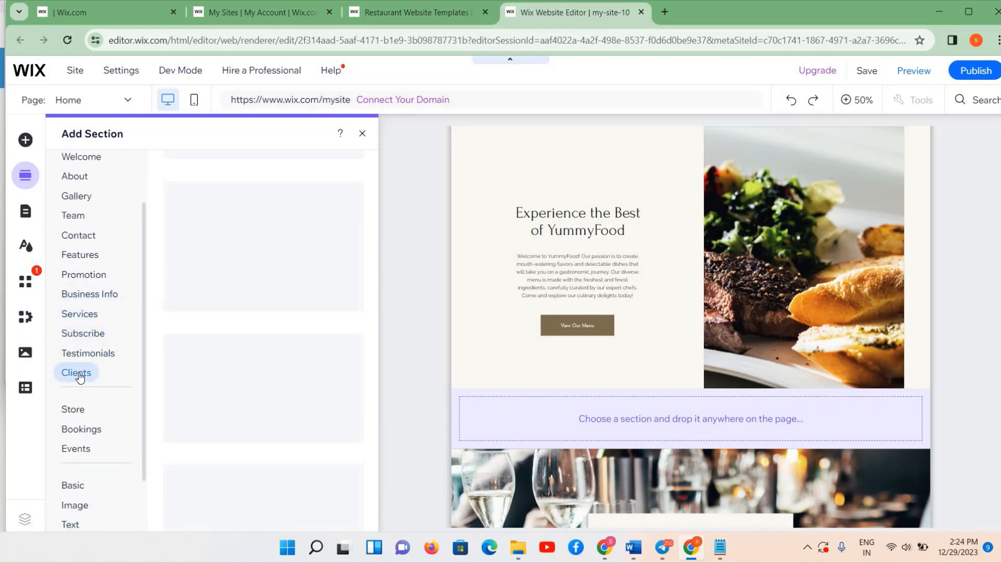
click(362, 137)
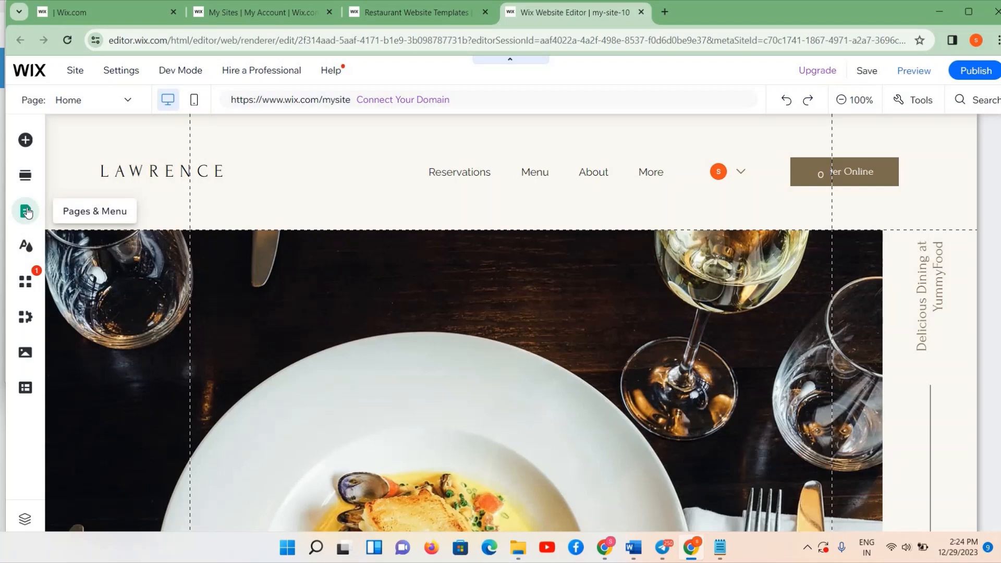
- Examine the site's page menu and the template categories offered for adding a page, and close the page template window
click(27, 211)
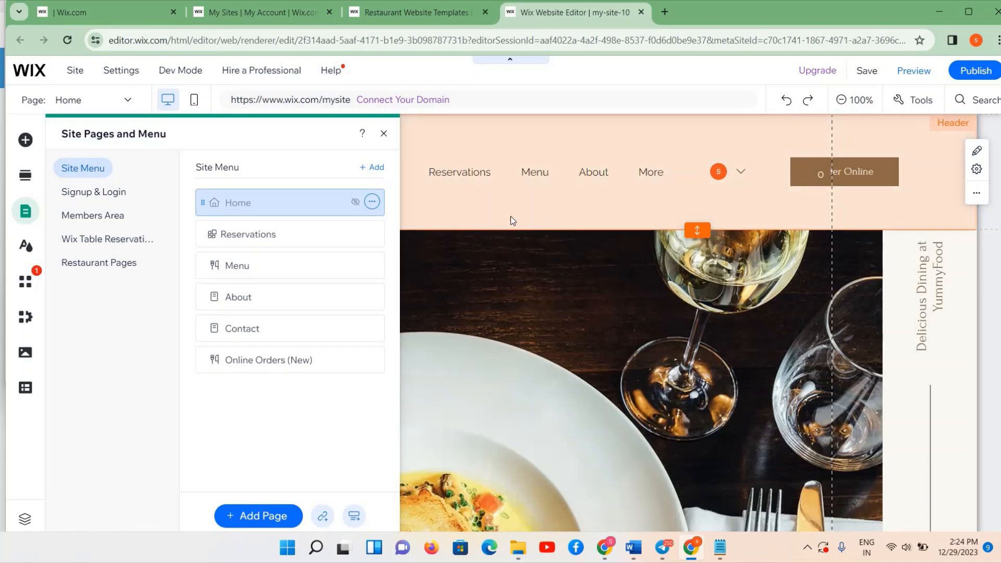
mouse_move(307, 561)
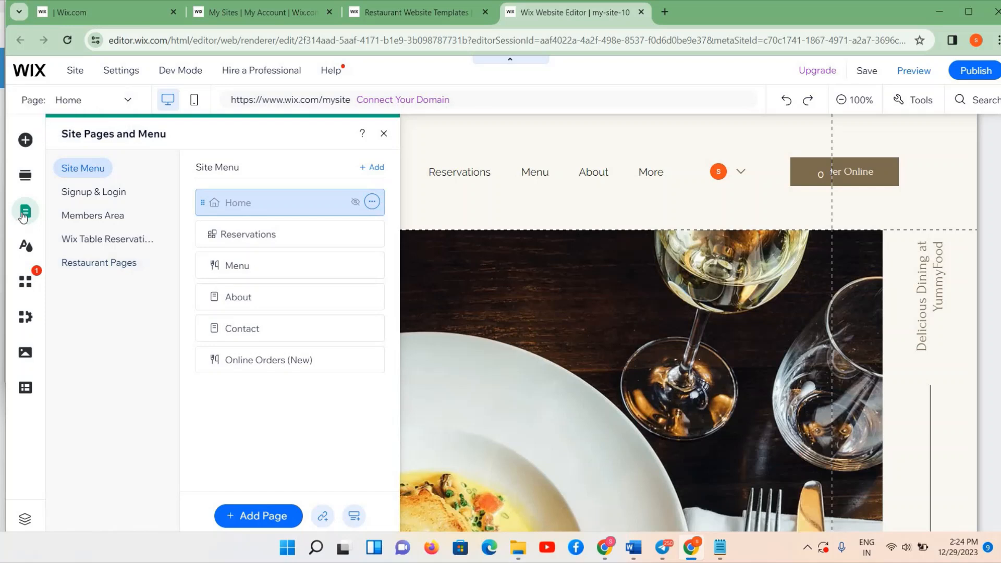
click(250, 517)
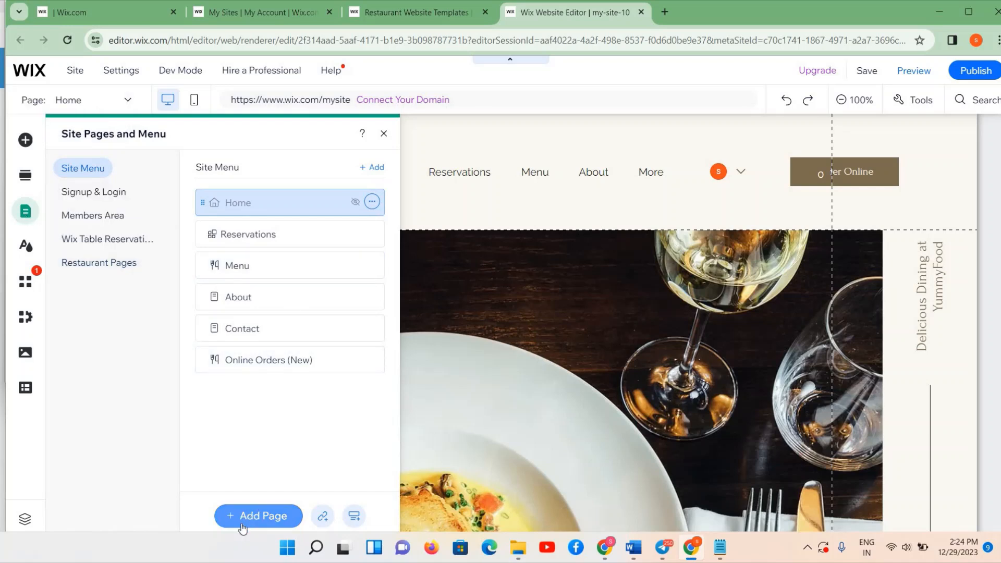
click(258, 515)
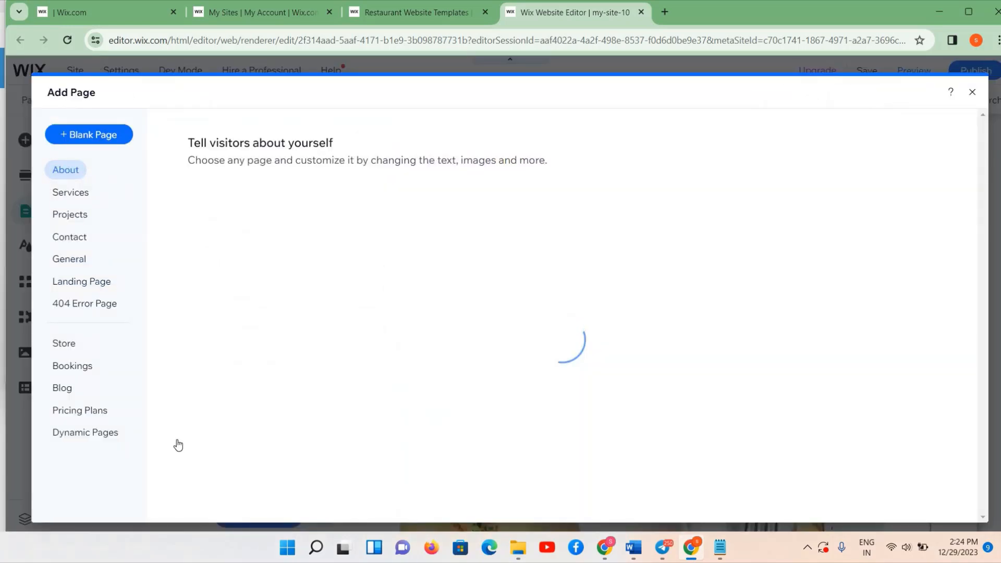
click(971, 93)
- Examine the site design options for themes, page background and page transitions, and close them
click(26, 249)
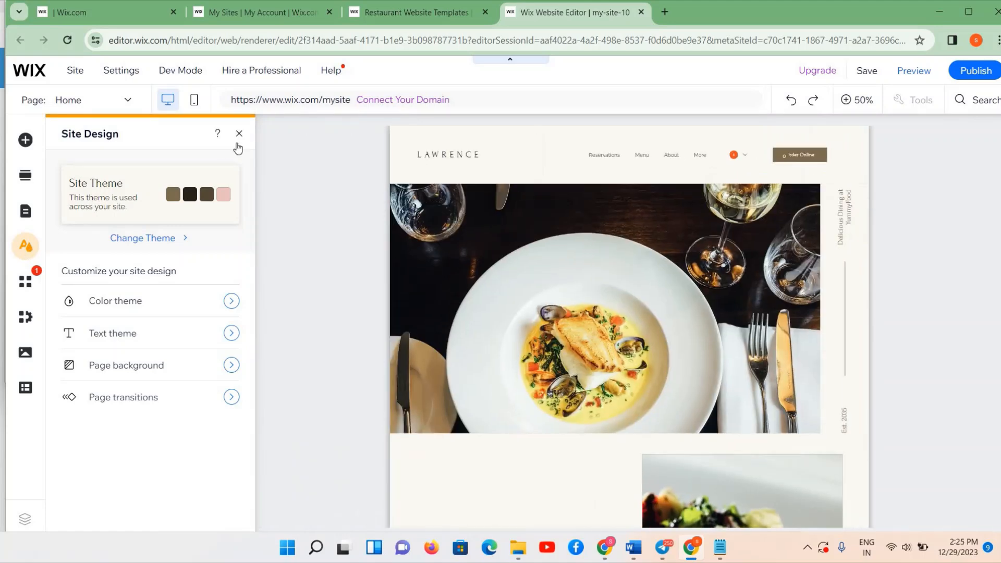
click(239, 133)
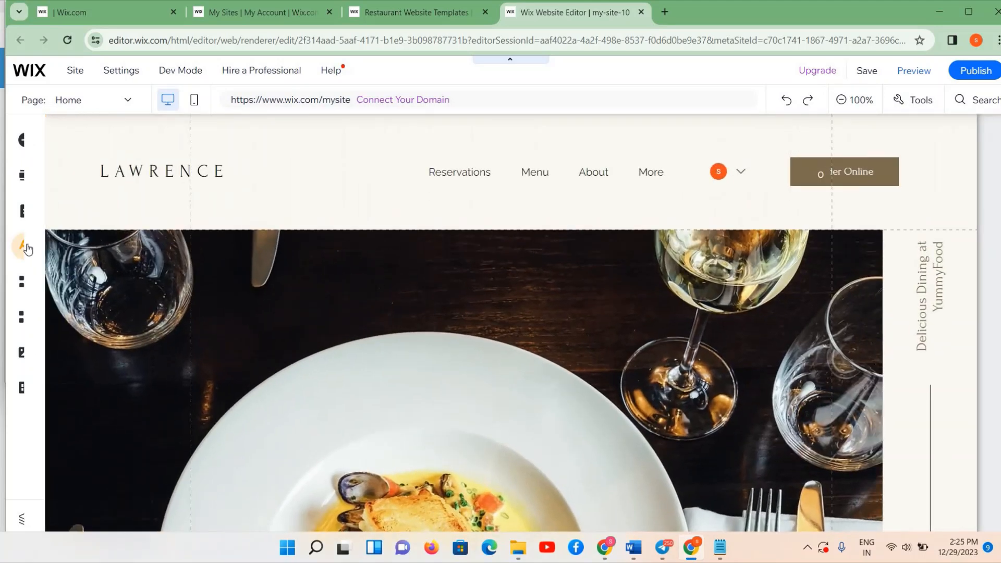
click(28, 250)
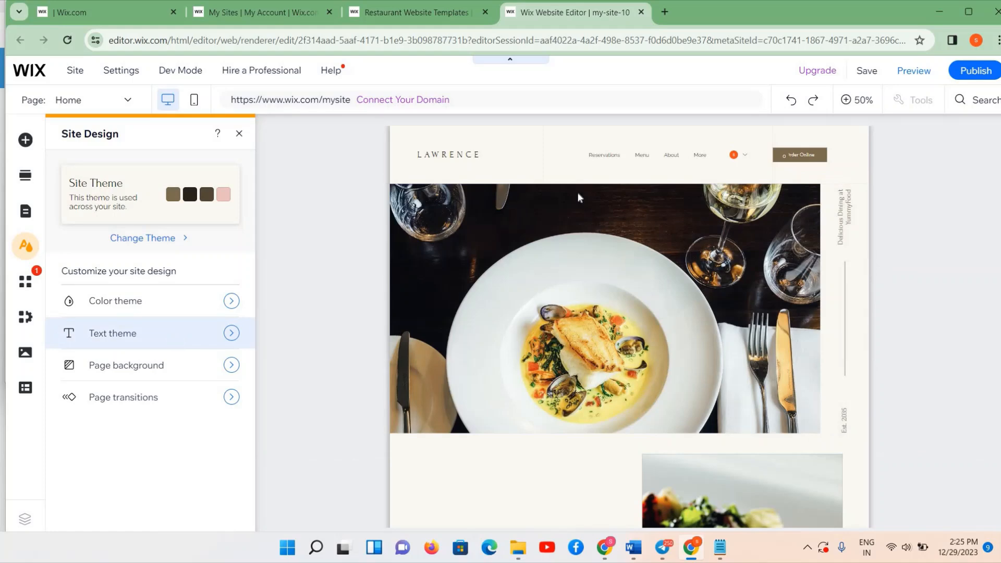
click(240, 133)
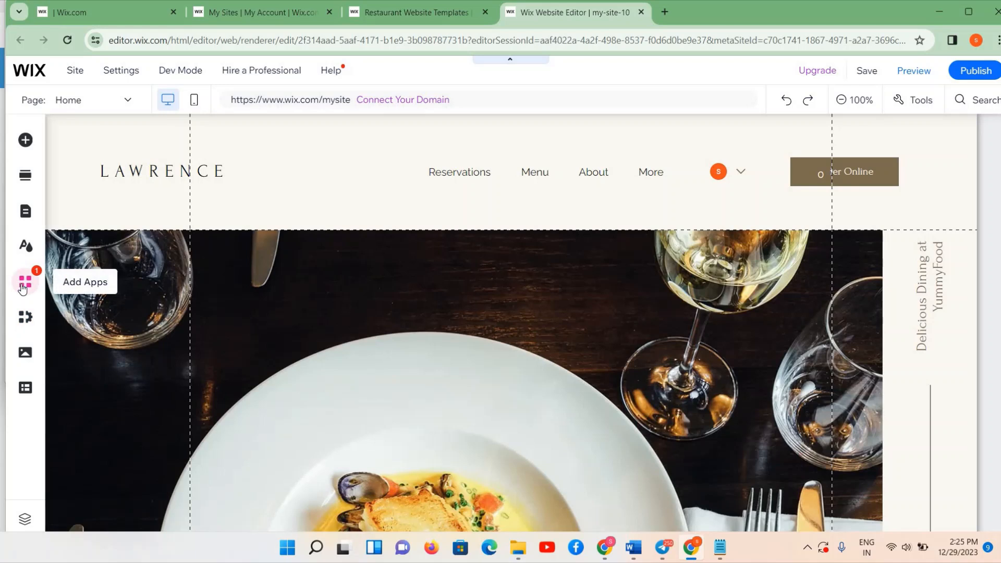
- Look through the recommended apps and trending search topics in the Wix App Market, and close it
click(23, 284)
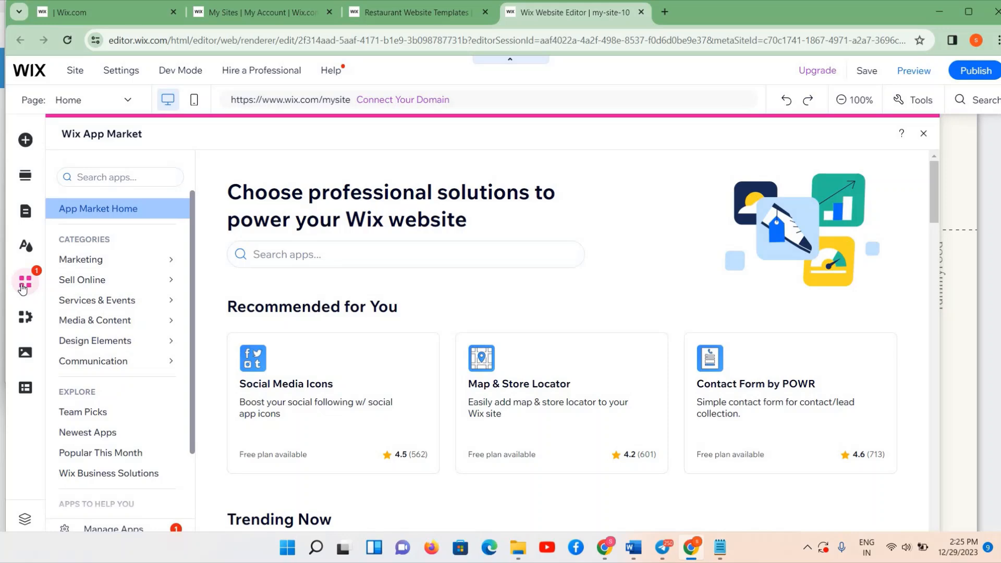
scroll(447, 407, down, 10)
scroll(447, 407, up, 10)
click(264, 255)
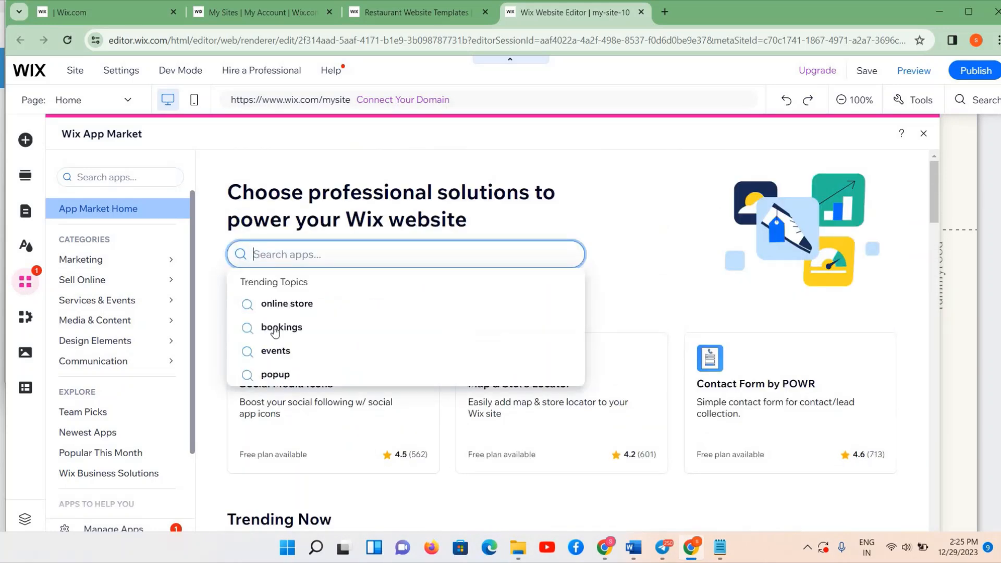
click(924, 136)
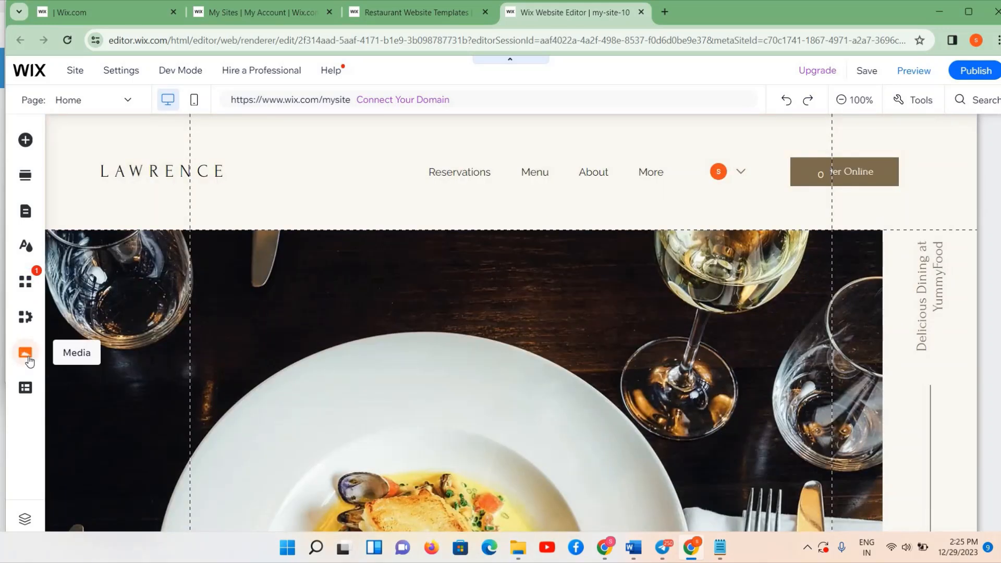
- Examine the site's media options for uploading files, editing images and videos, and using free Wix images and videos
click(29, 360)
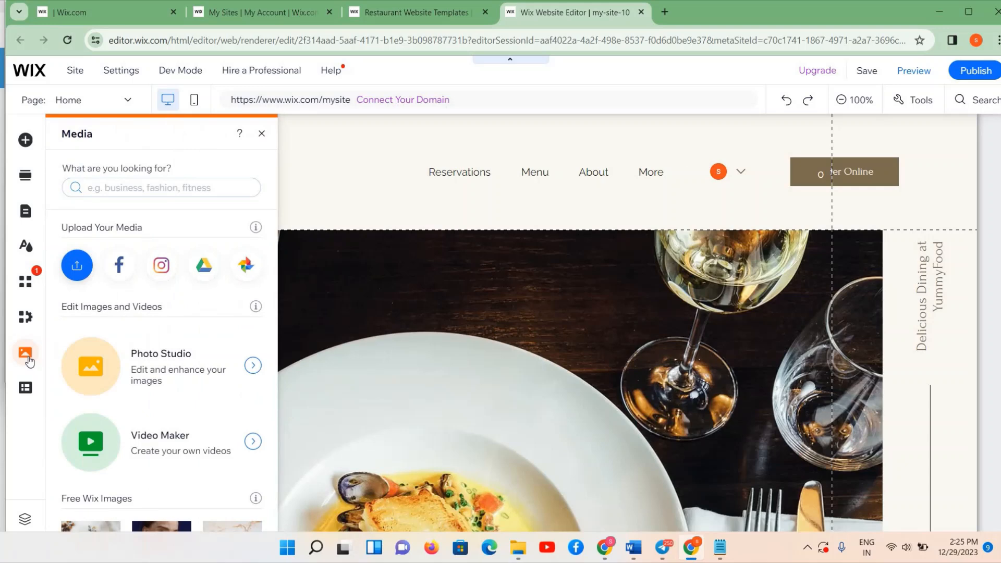
scroll(176, 312, down, 10)
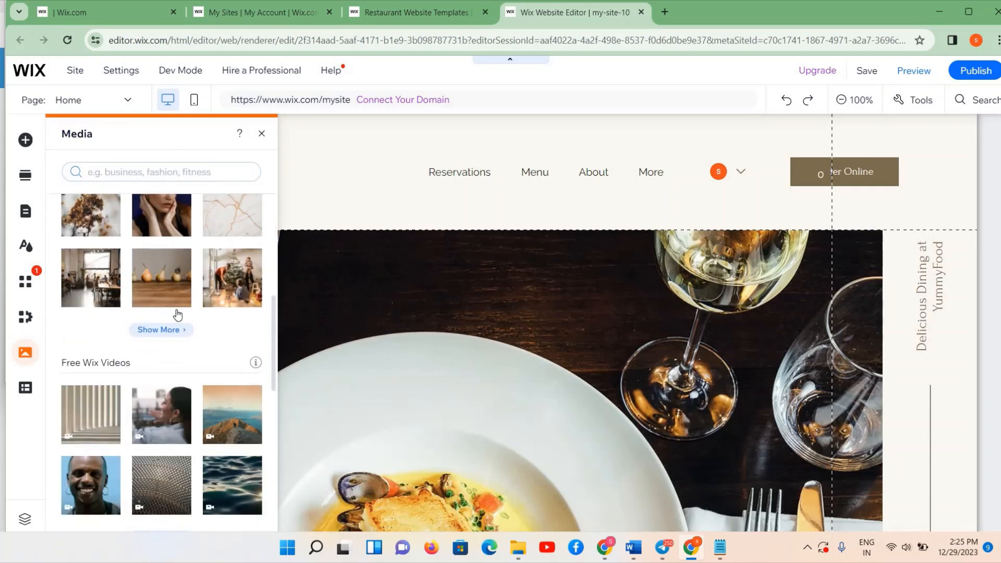
mouse_move(177, 313)
scroll(176, 313, down, 3)
scroll(175, 417, up, 10)
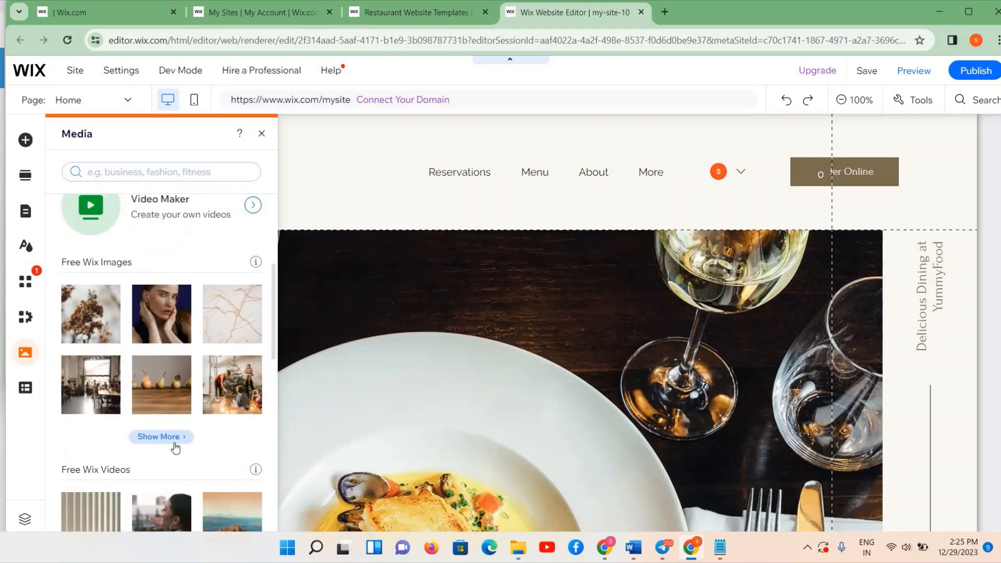
scroll(271, 345, up, 1)
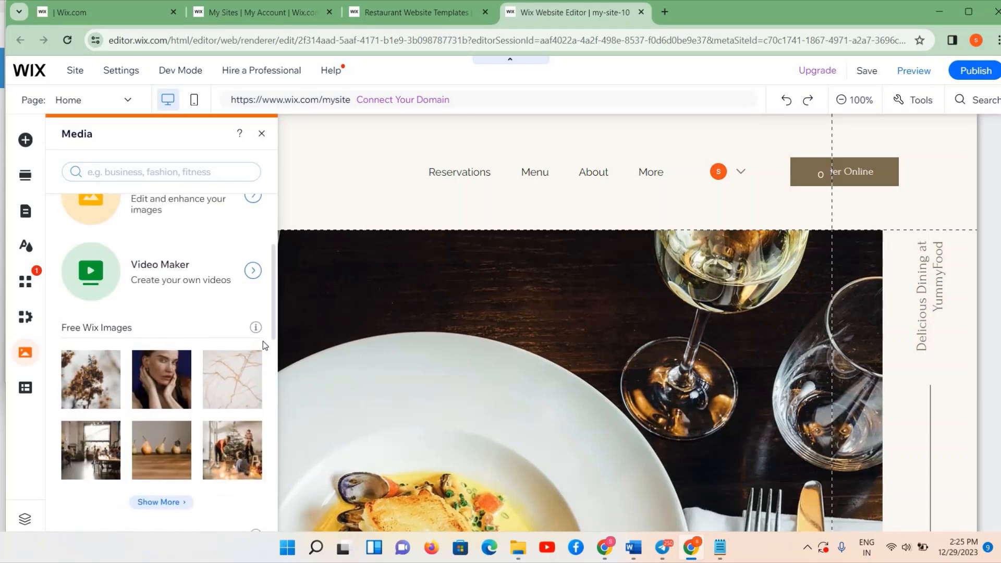
scroll(152, 323, down, 4)
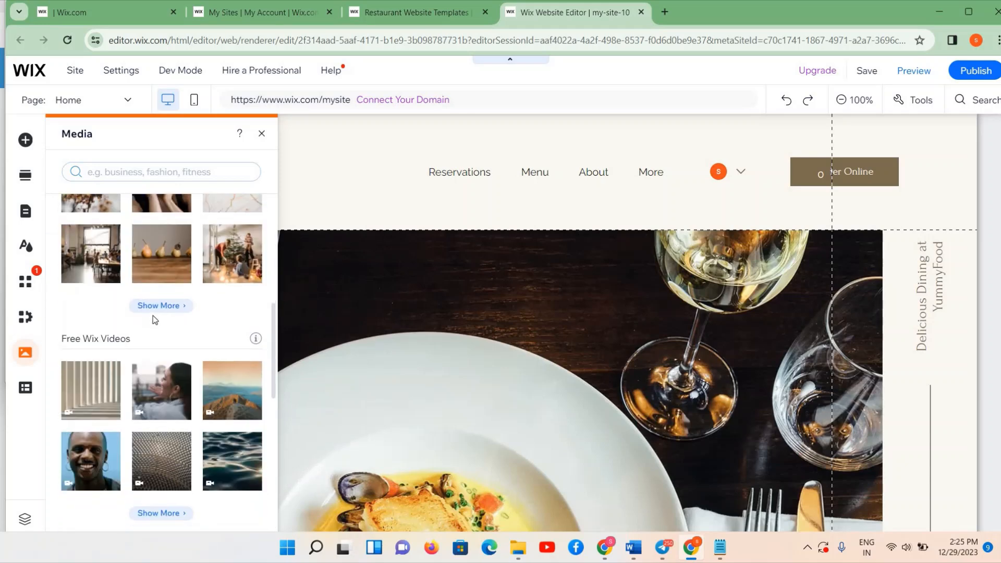
- Browse the full collection of free Wix images and close the media file chooser without adding any
click(153, 308)
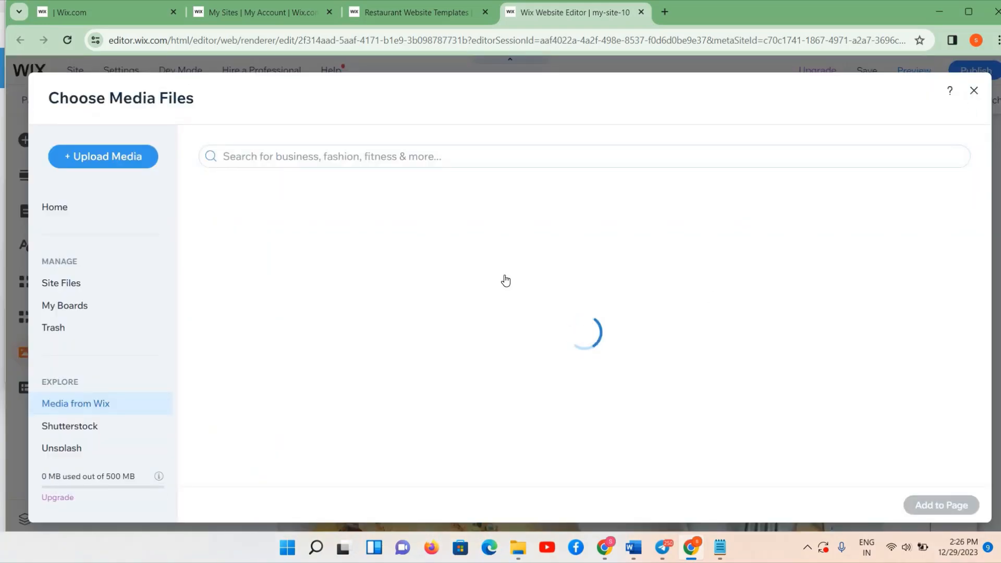
scroll(429, 364, down, 8)
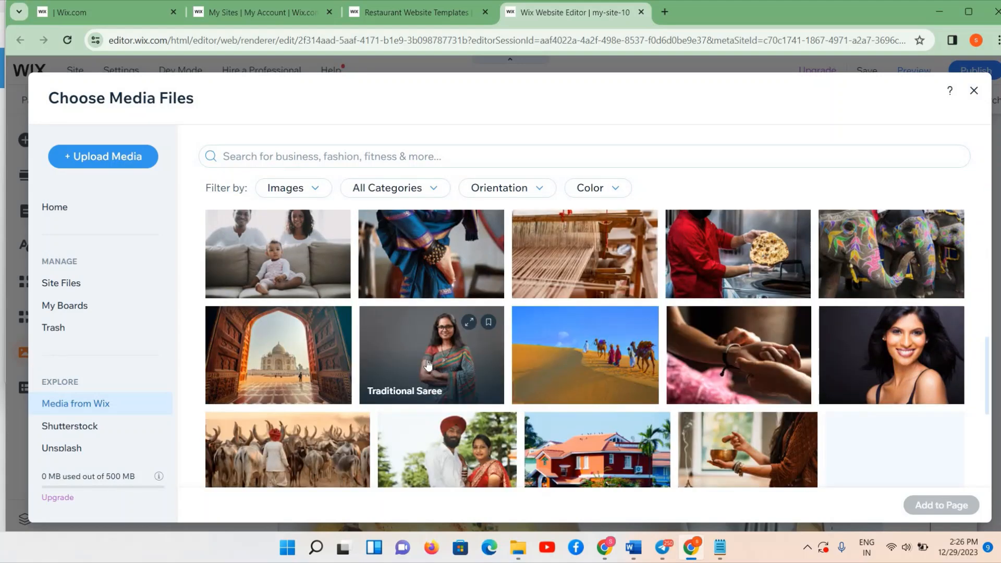
scroll(419, 363, down, 5)
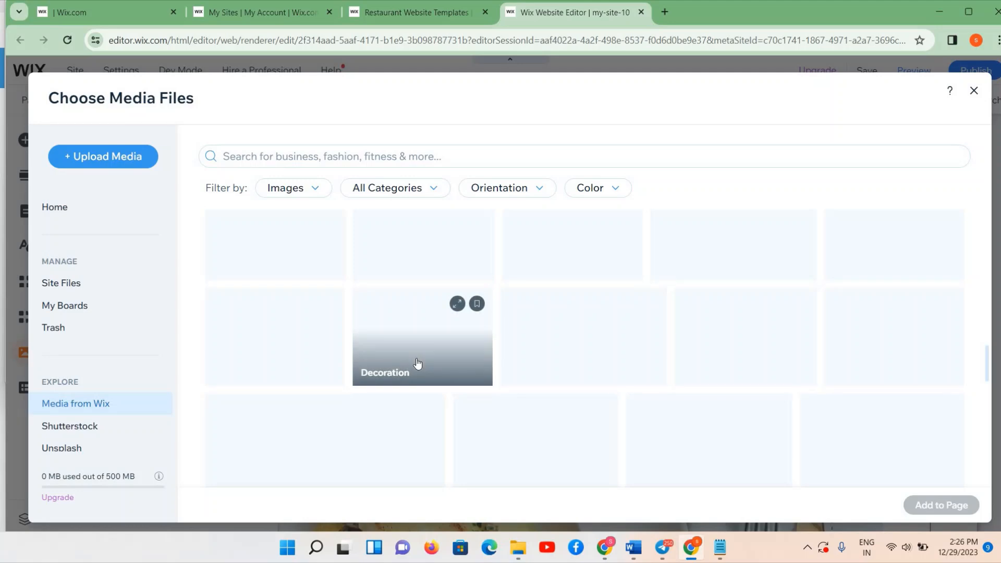
scroll(417, 364, down, 5)
scroll(417, 364, down, 3)
scroll(418, 363, down, 3)
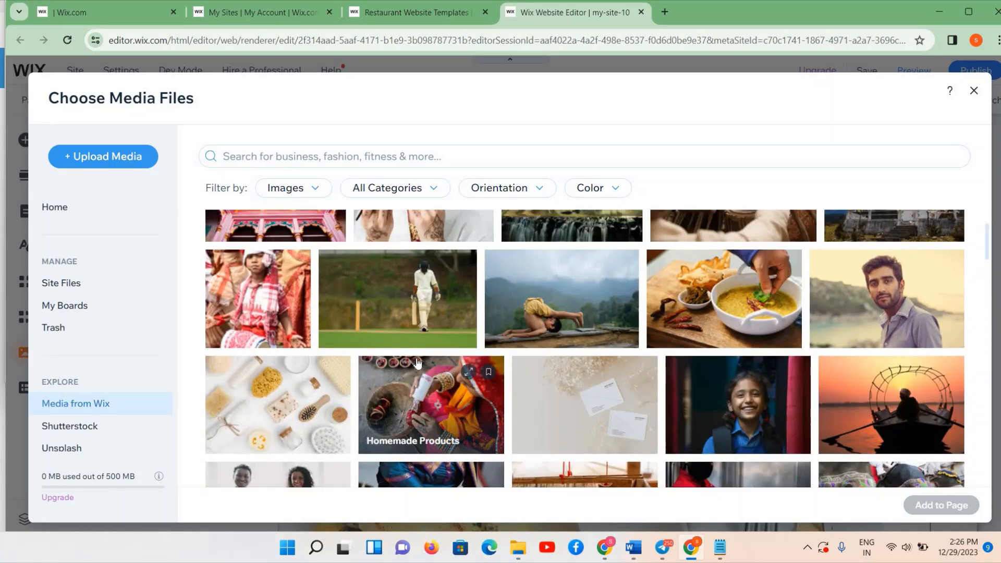
scroll(418, 363, up, 10)
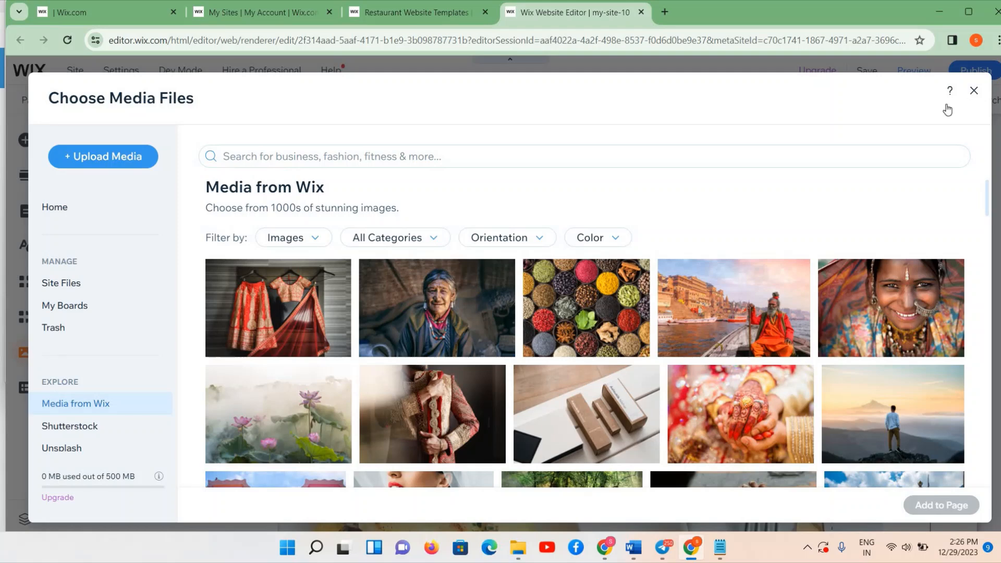
click(972, 97)
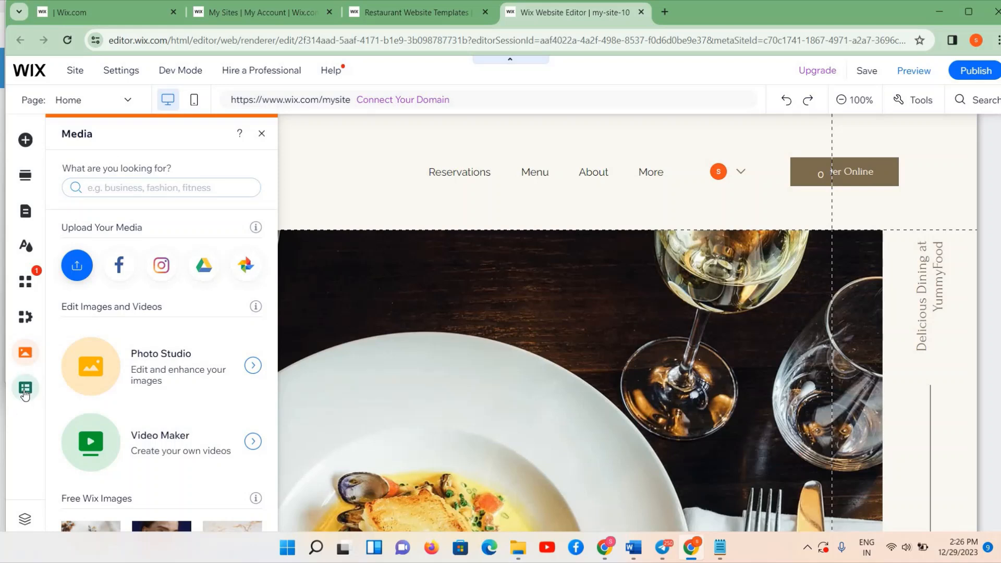
- Examine what the CMS offers for managing site content and close it without adding it to the site
click(24, 388)
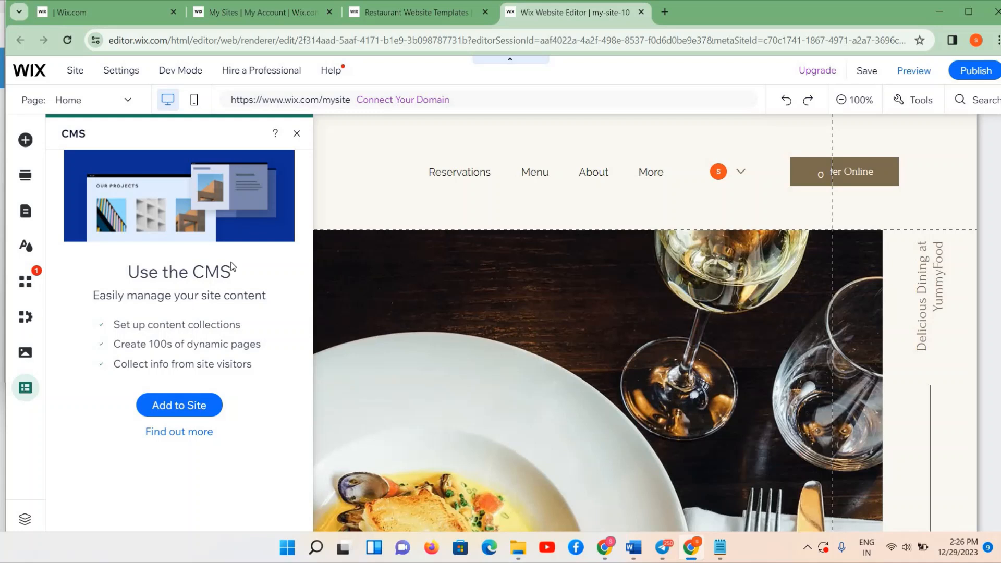
click(297, 139)
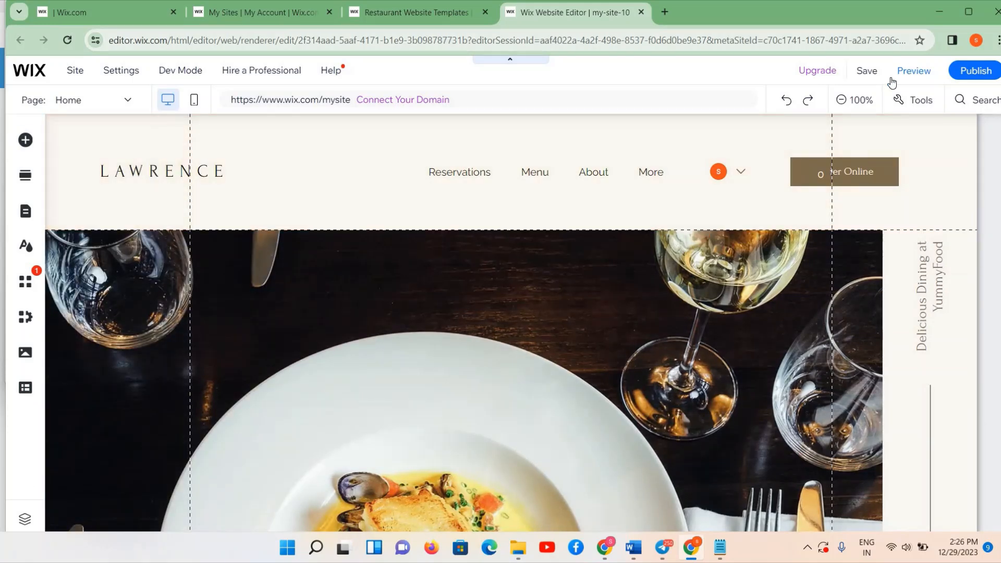
- Revisit the Box and Text elements available for adding, glance at the Welcome section designs, and close the section library
click(26, 148)
click(88, 382)
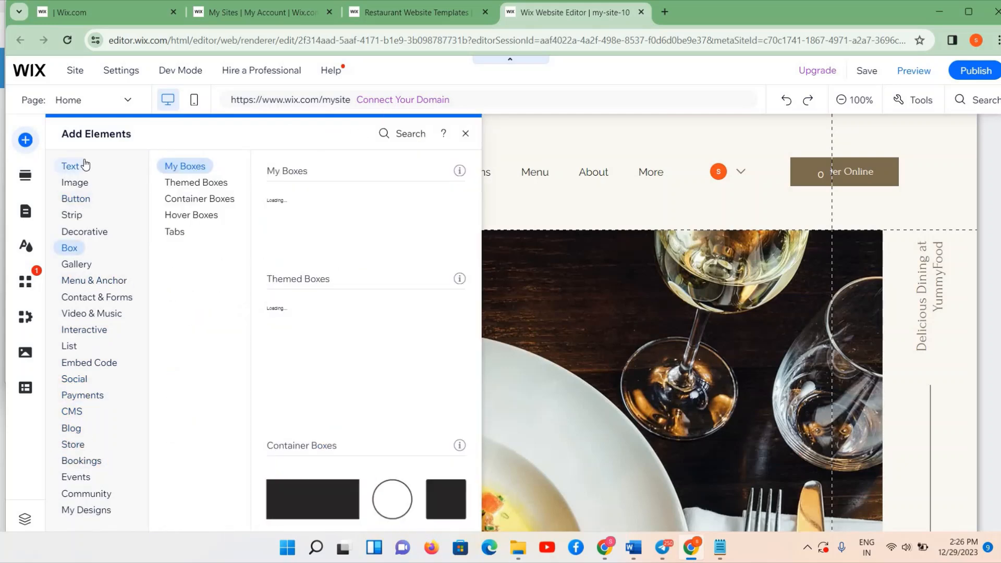
click(85, 164)
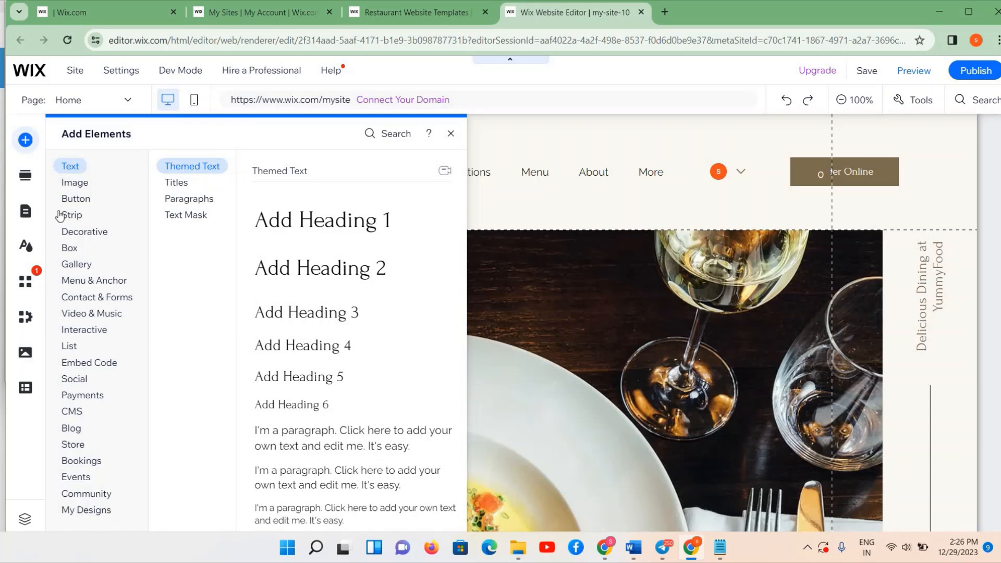
click(22, 176)
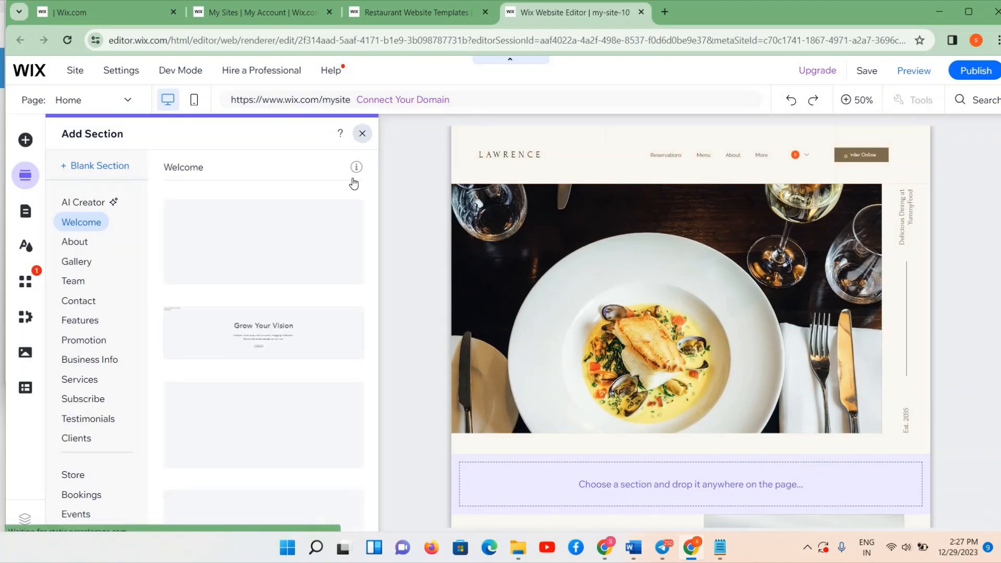
click(362, 136)
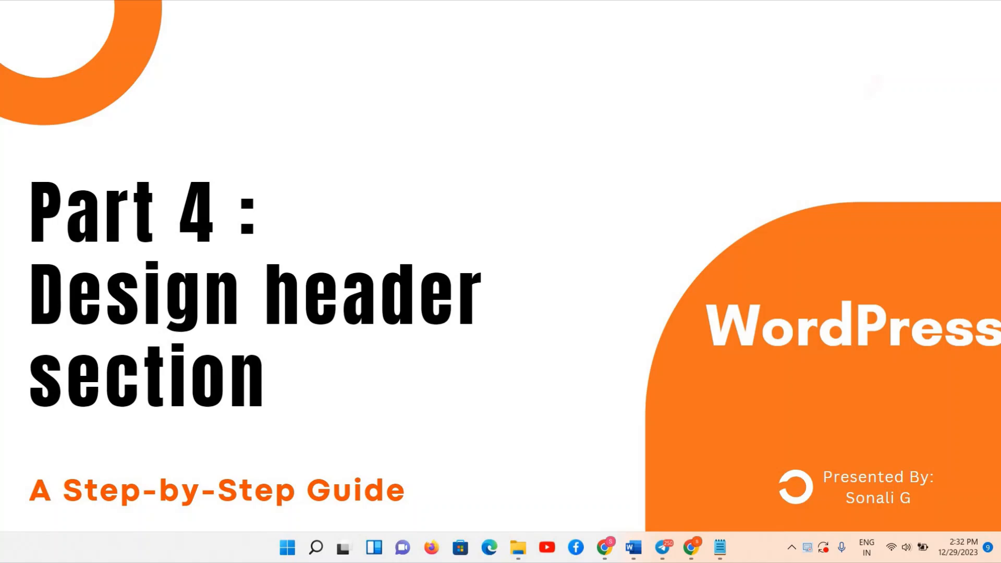
- Switch to the Wix editor in Chrome and look over the home page from the header down through its sections
click(694, 548)
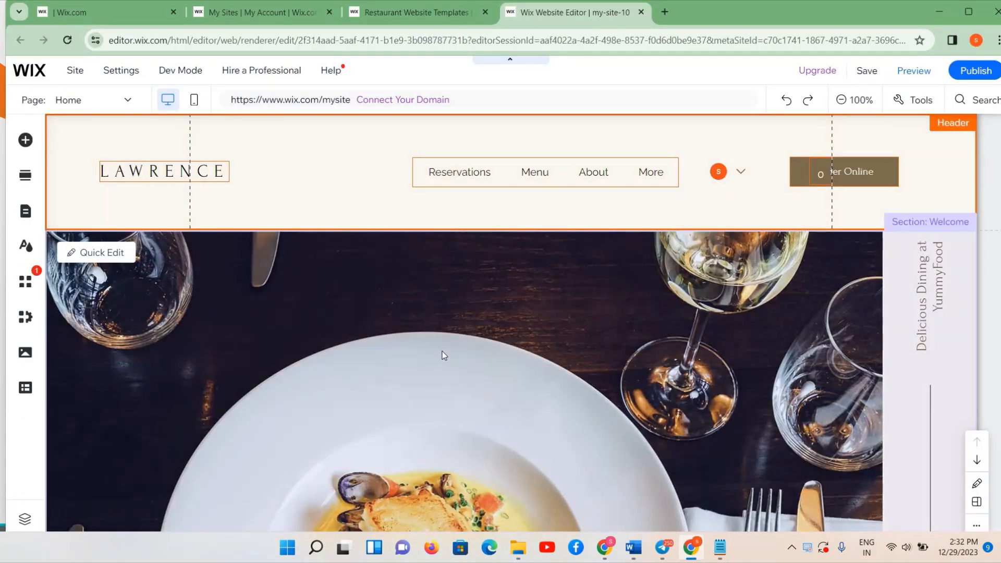
scroll(444, 356, down, 10)
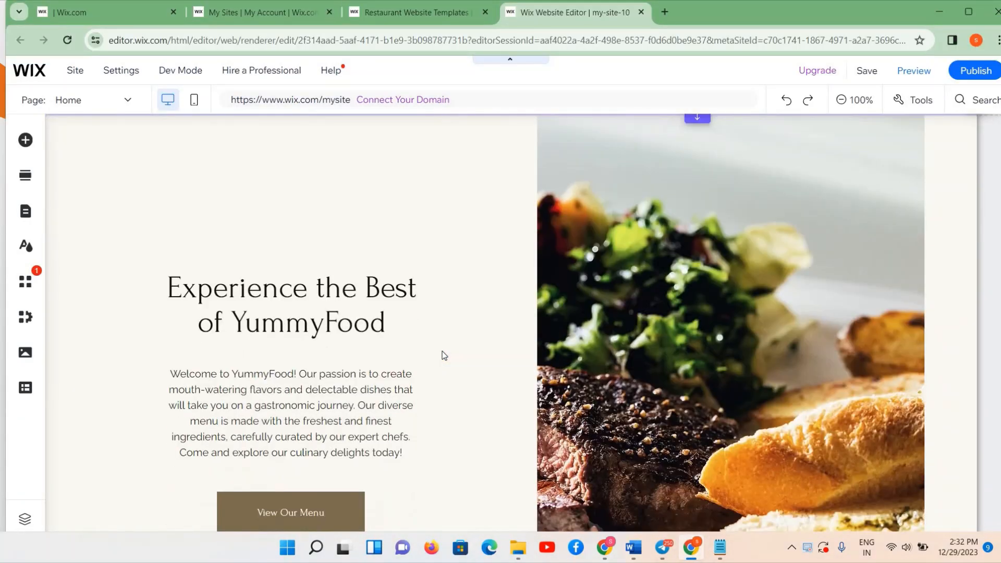
scroll(444, 356, down, 6)
scroll(444, 356, up, 20)
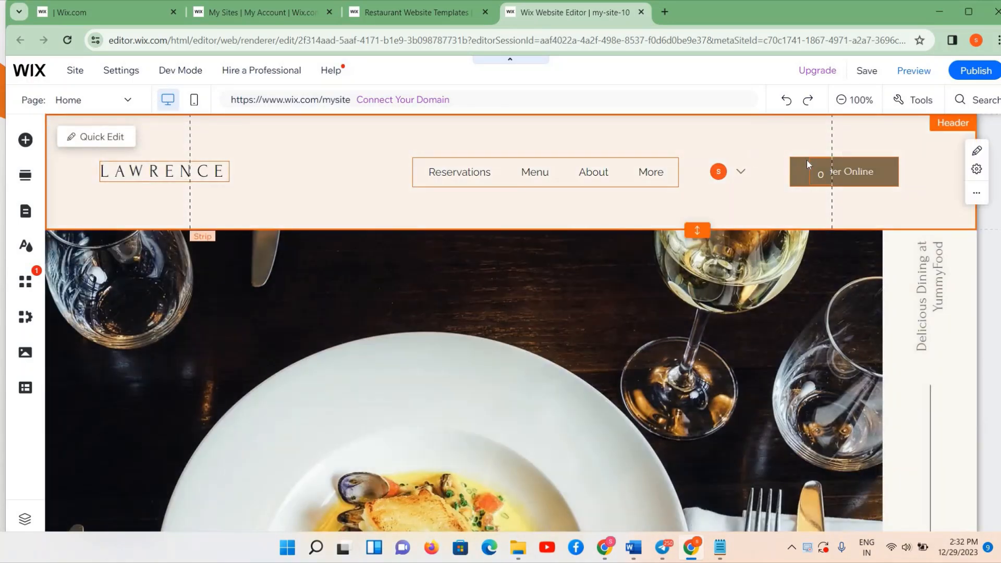
scroll(777, 361, down, 3)
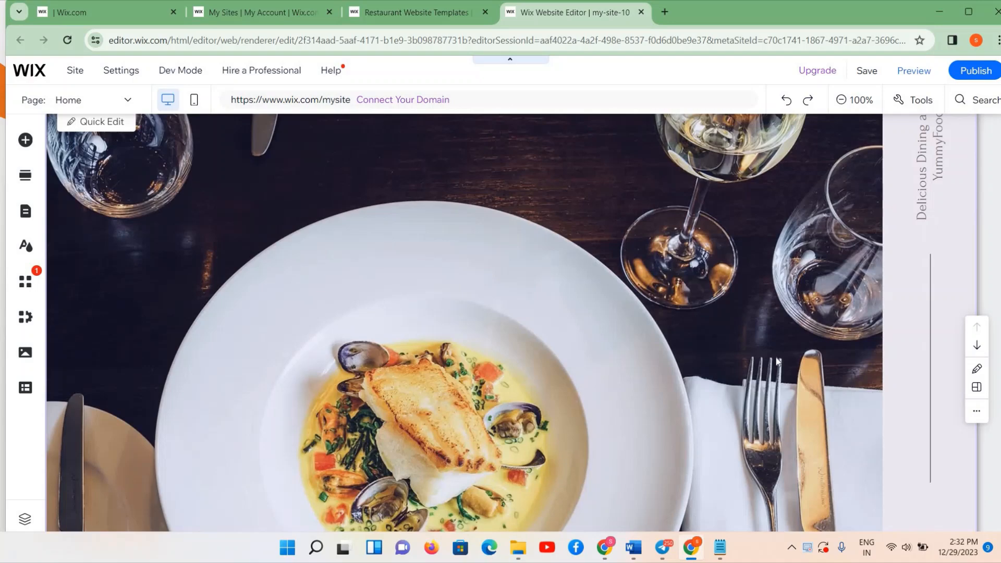
scroll(778, 361, up, 3)
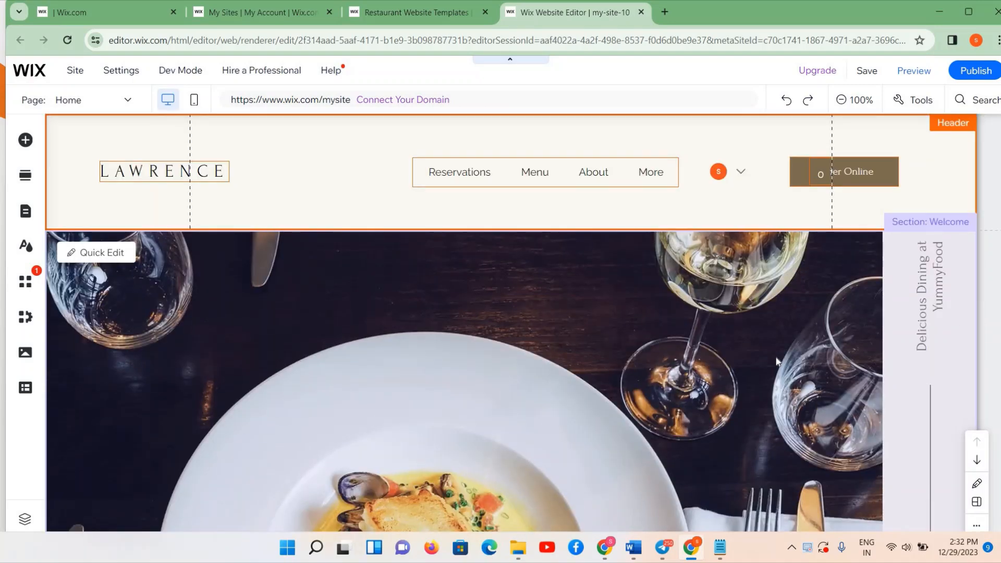
scroll(777, 361, down, 5)
scroll(776, 358, up, 5)
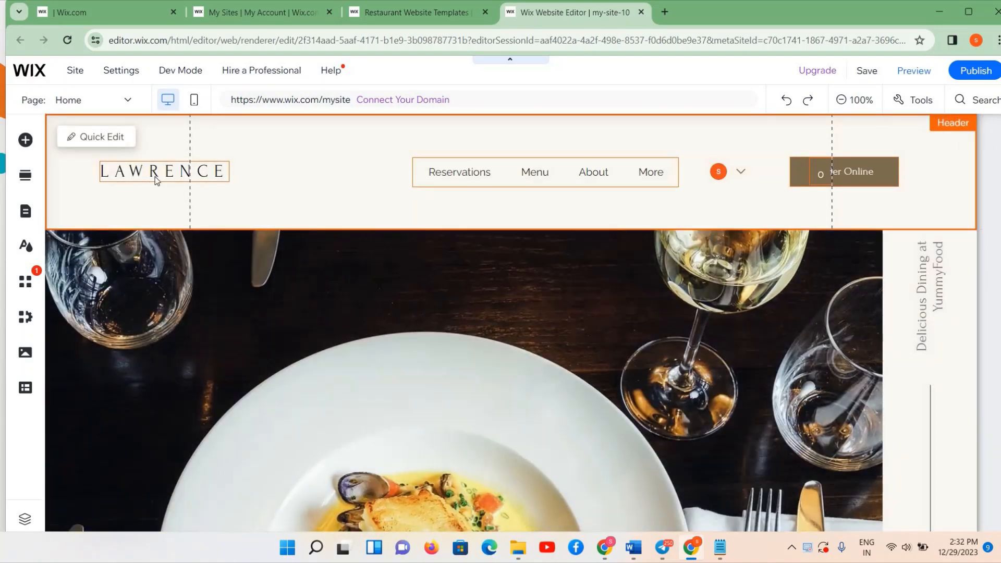
- Replace the header's LAWRENCE title with "Yummy Food" and widen its text box so the name fits on one line
click(146, 176)
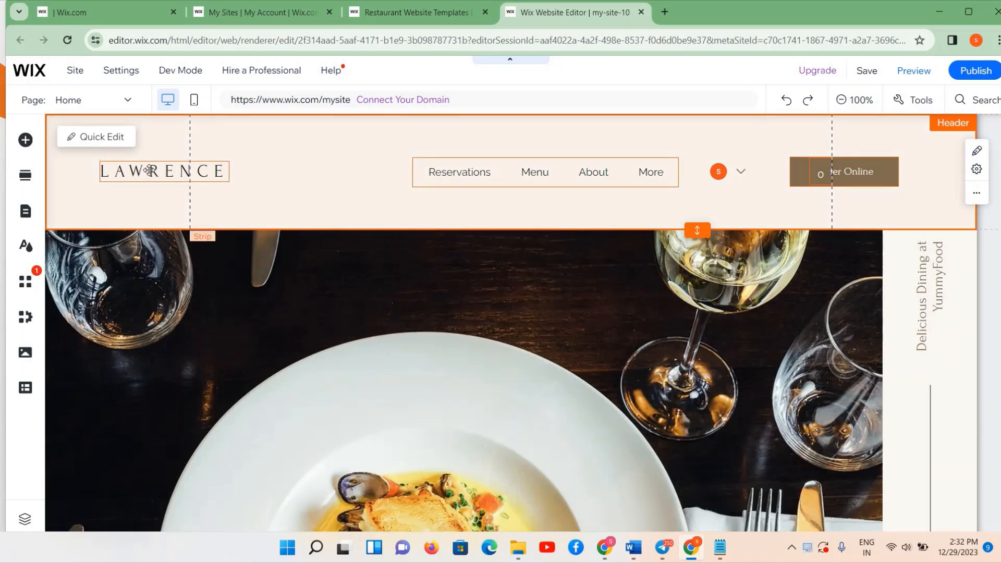
click(151, 171)
double_click(152, 171)
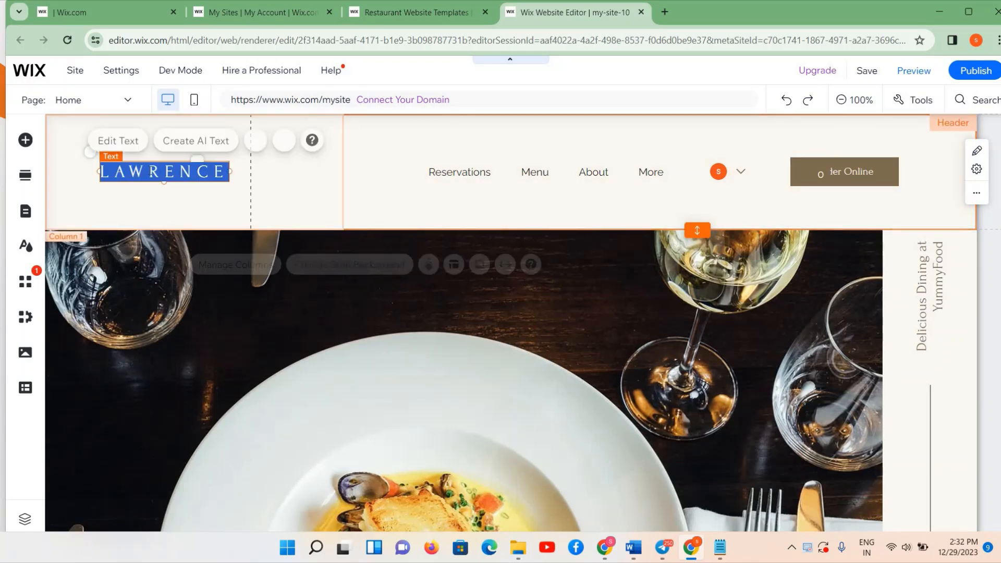
key(BackSpace)
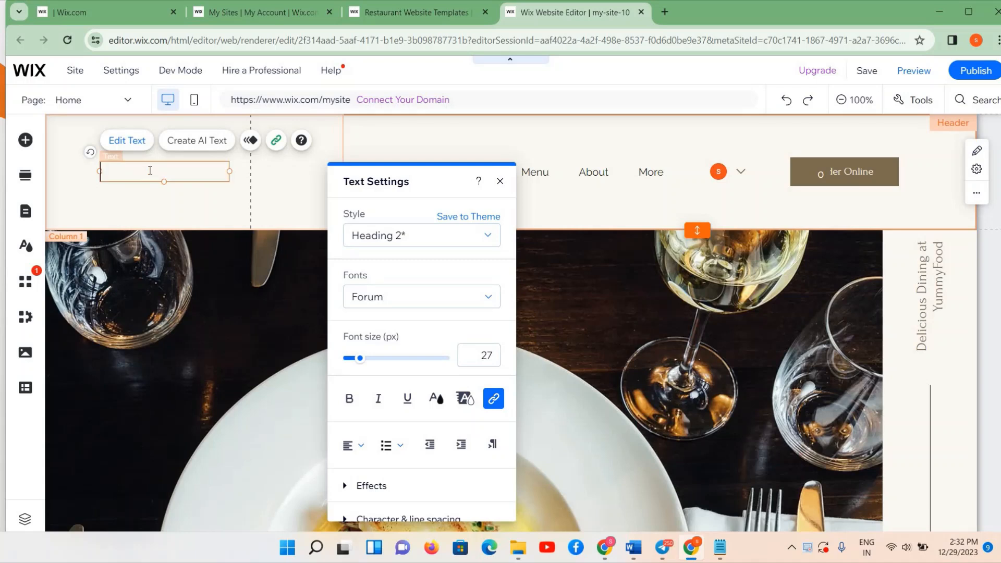
text(Yummy Fo)
key(BackSpace)
key(BackSpace)
key(BackSpace)
key(Return)
text(Food)
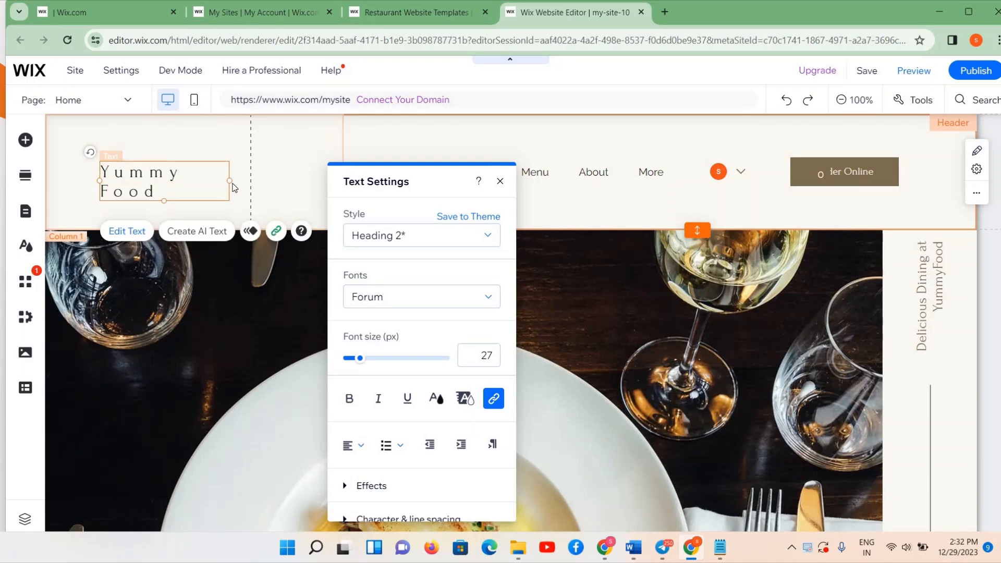
drag(230, 182, 273, 181)
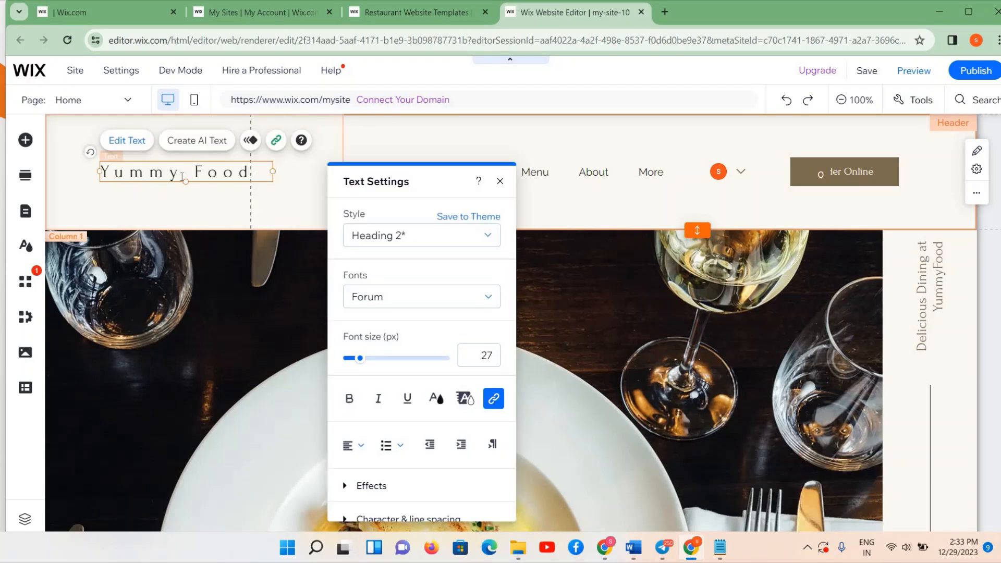
- Select the Yummy Food title and review the heading styles in its text settings, keeping Heading 2
triple_click(182, 176)
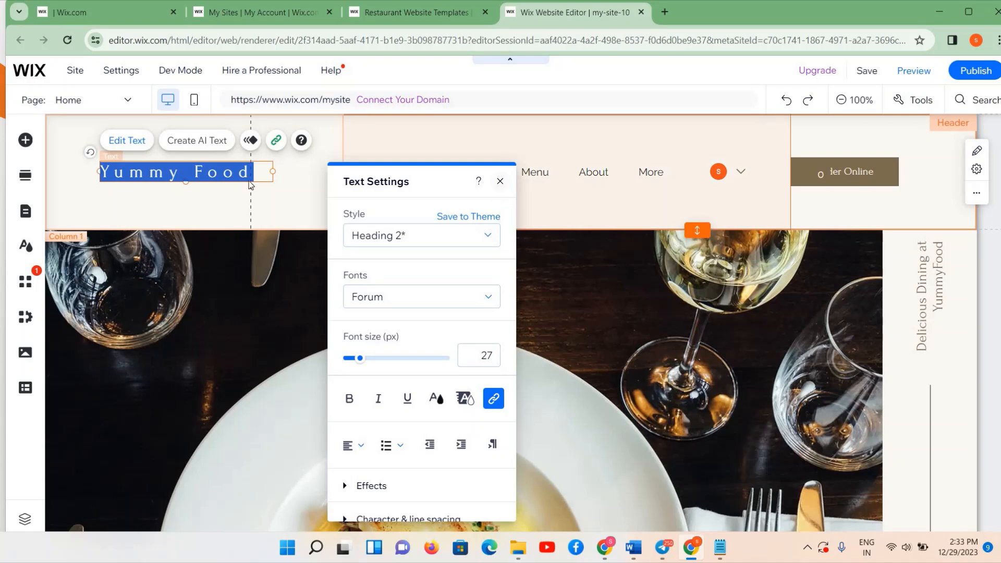
click(500, 181)
click(138, 144)
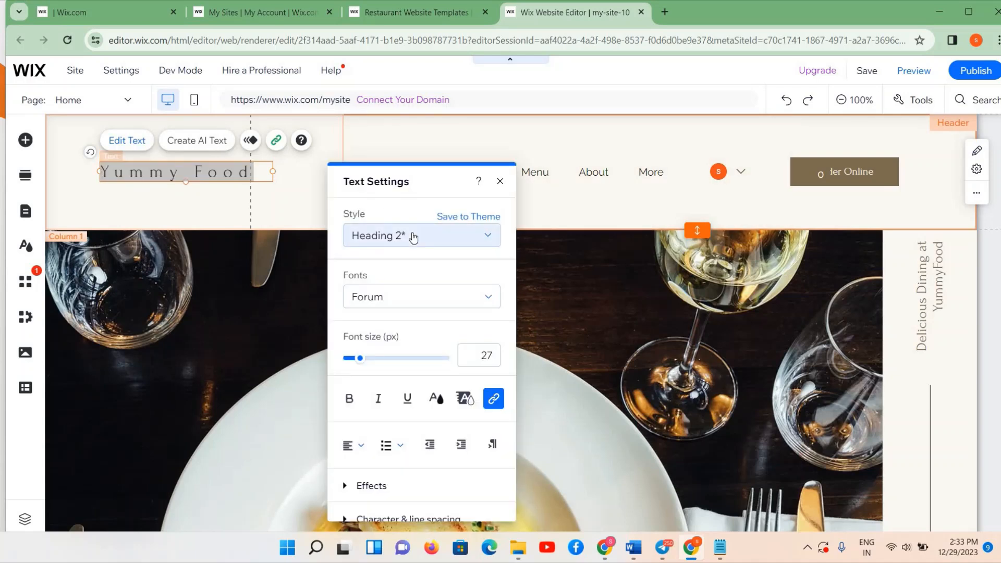
click(414, 238)
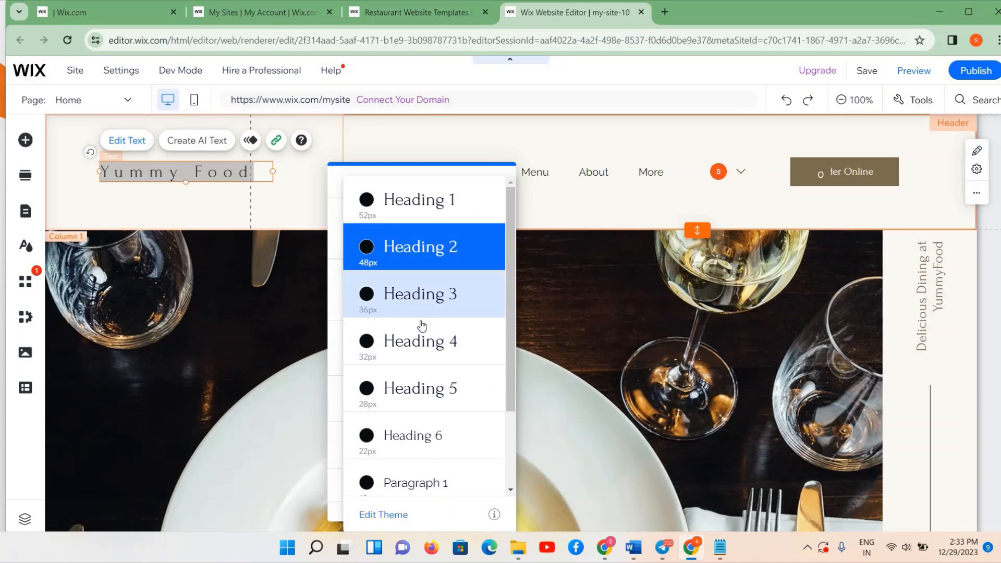
click(473, 245)
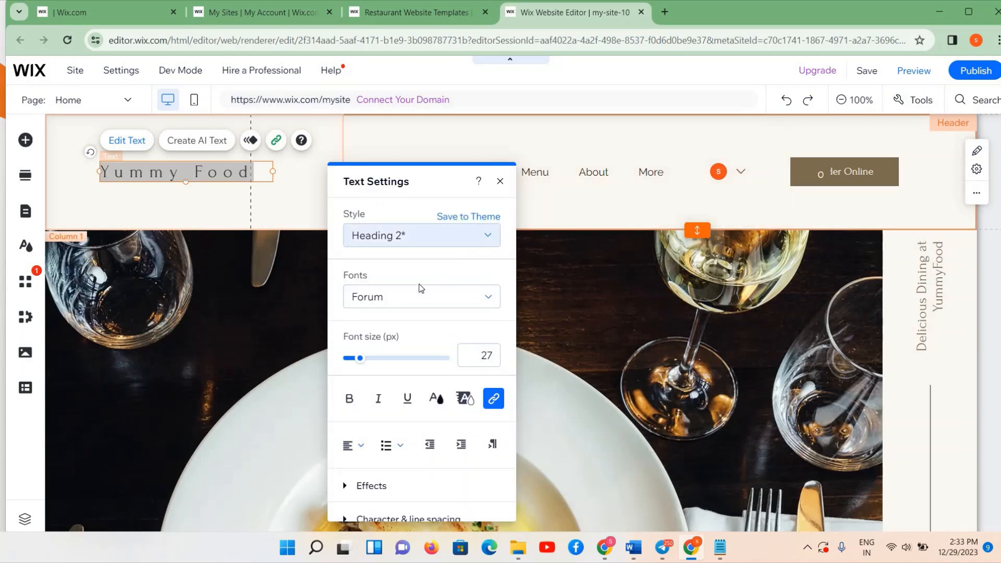
- Browse the available fonts and set the Yummy Food title's font to Pridi
click(410, 292)
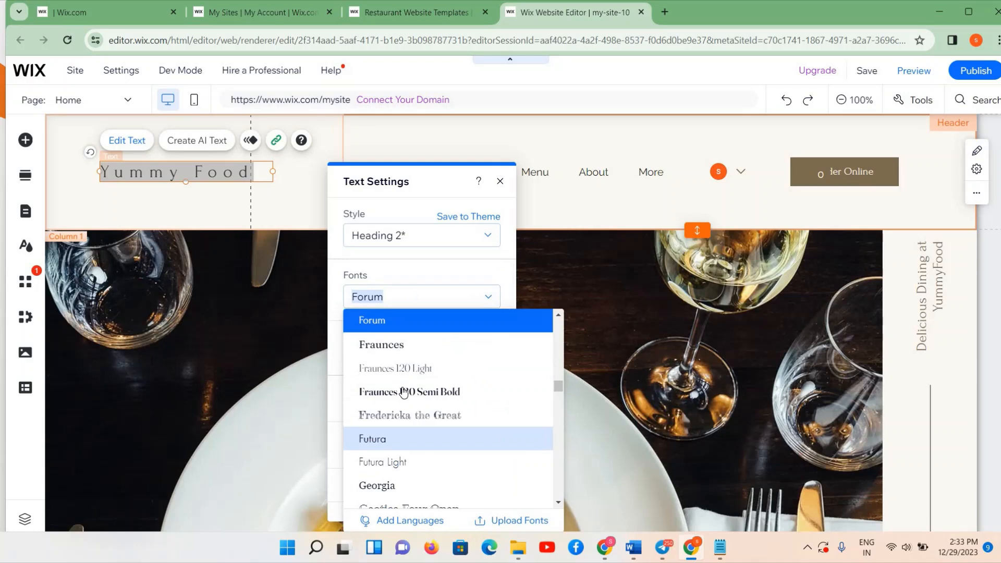
scroll(396, 388, down, 10)
scroll(403, 390, down, 15)
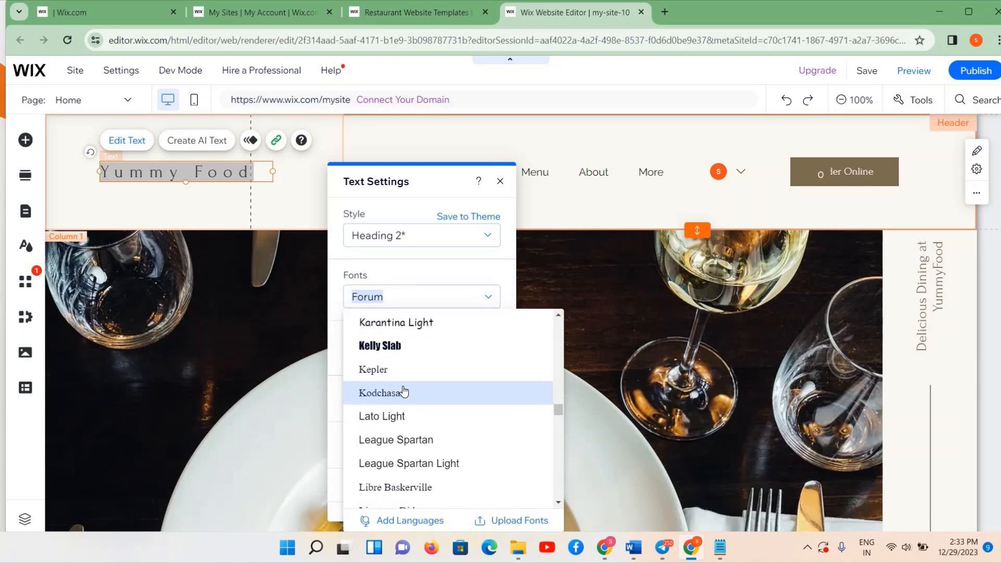
scroll(404, 390, down, 6)
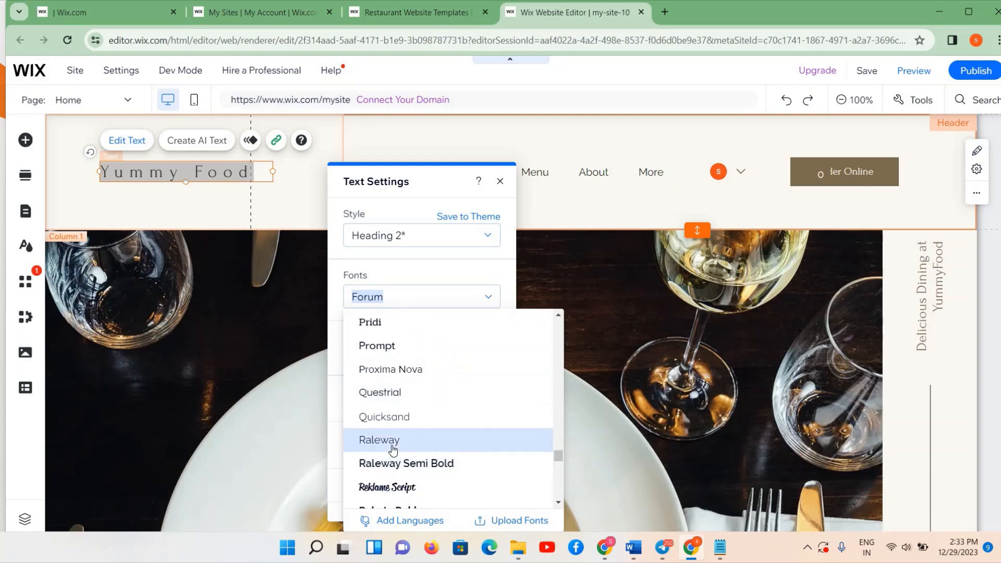
scroll(392, 449, up, 5)
scroll(380, 427, down, 2)
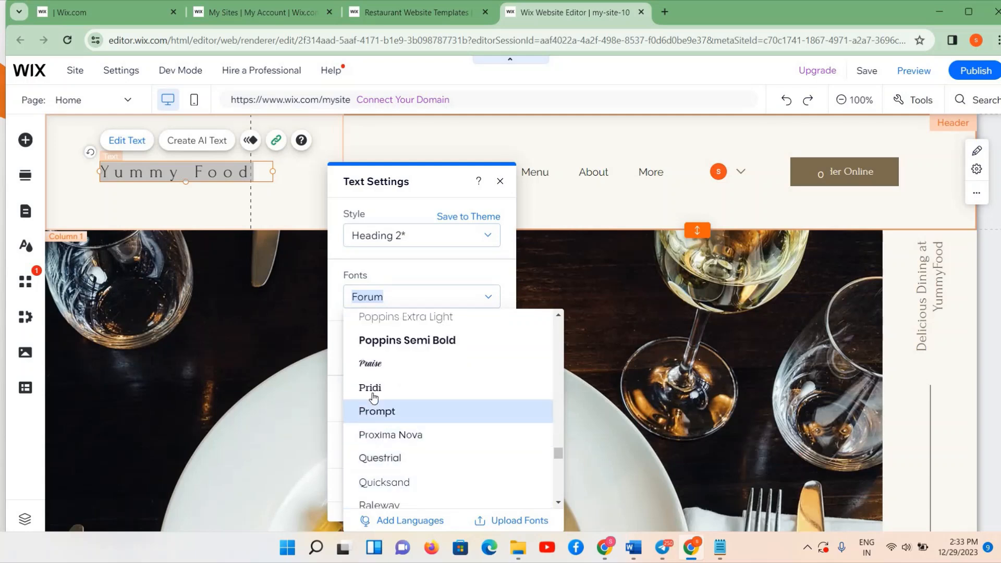
click(371, 387)
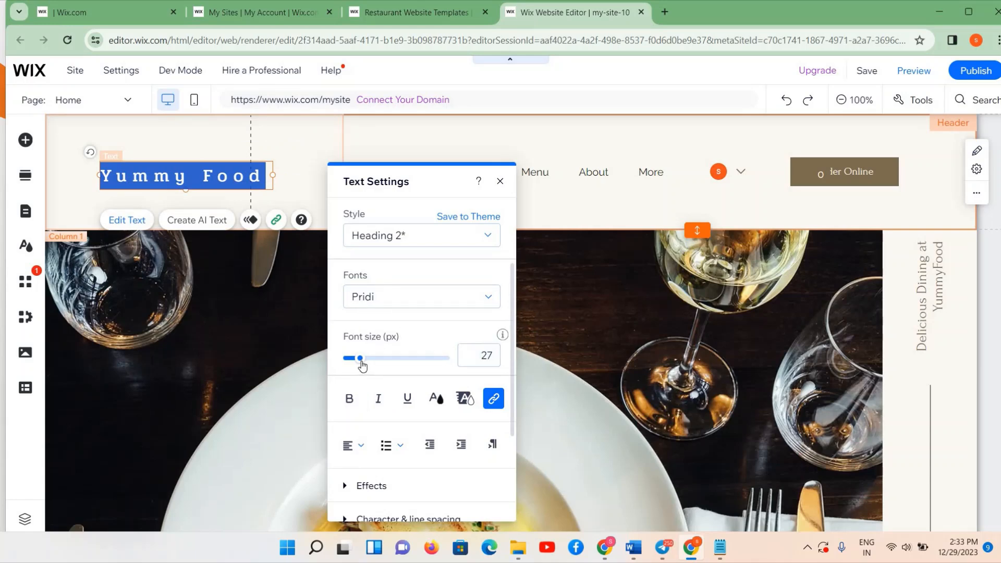
- Try font sizes such as 33, 23 and 26 px on the Yummy Food title and close its text settings
mouse_move(359, 359)
mouse_down()
mouse_move(392, 363)
mouse_move(364, 365)
mouse_up()
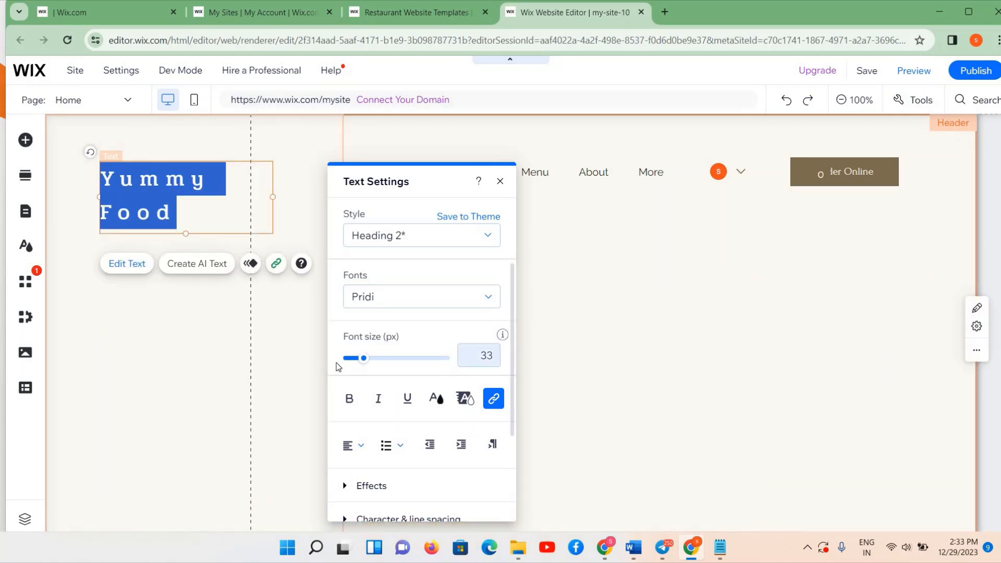
click(487, 354)
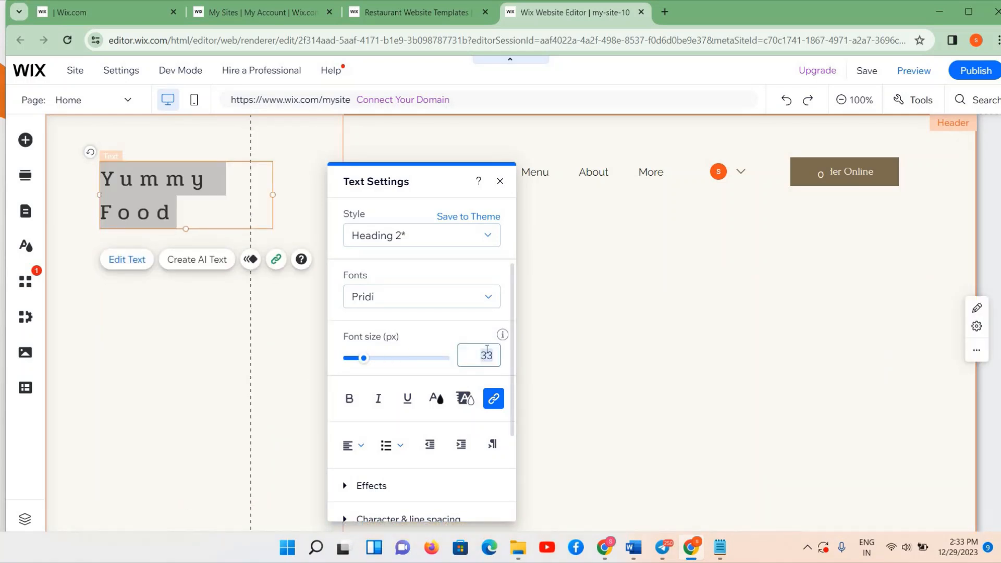
text(23)
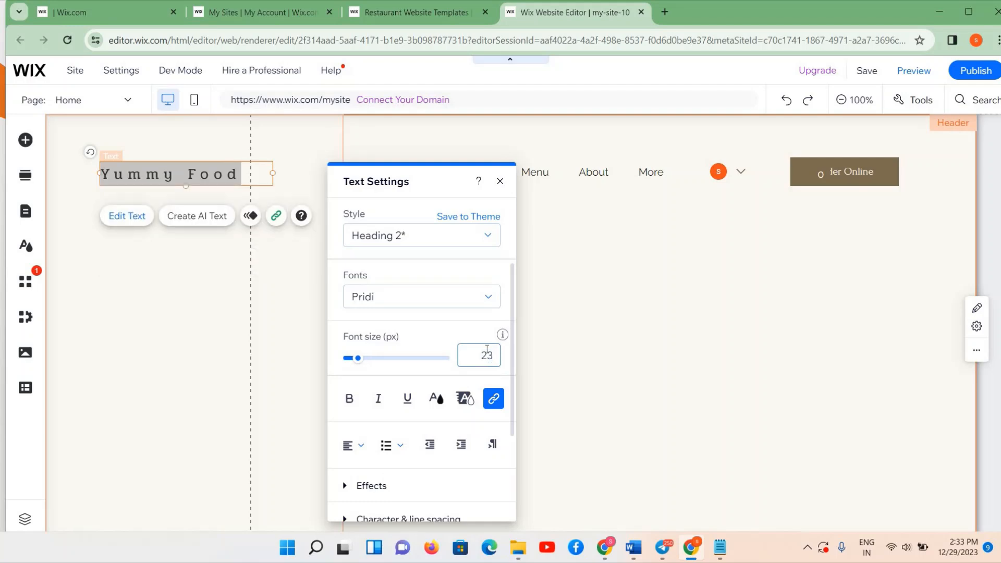
text(6)
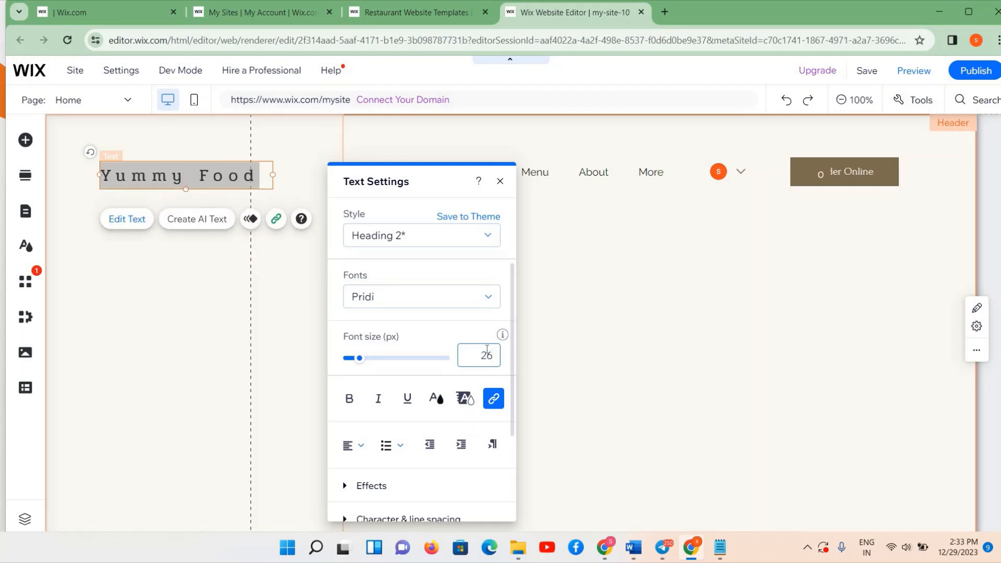
text(2)
click(593, 319)
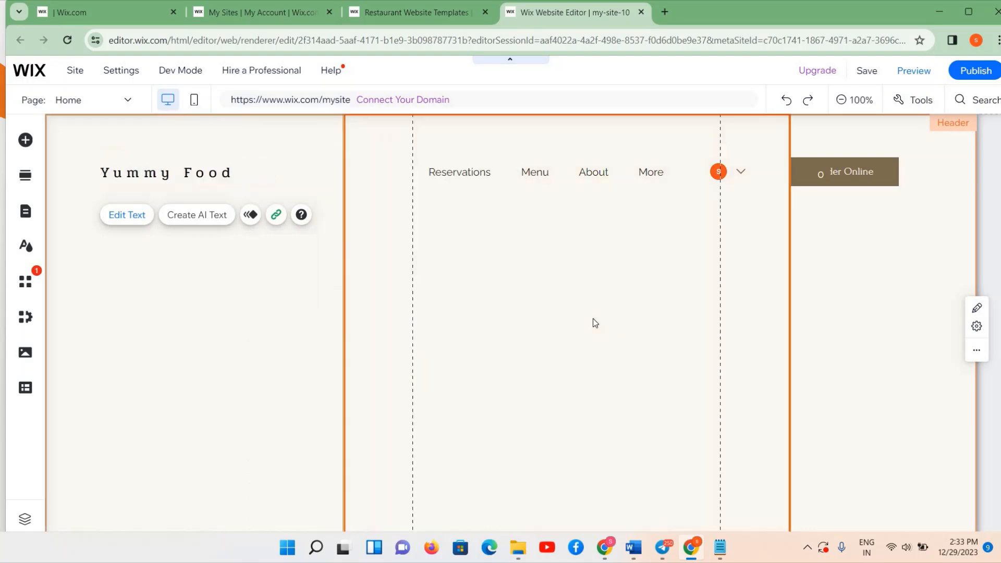
- Undo the font size changes made to the Yummy Food title
scroll(595, 322, down, 6)
scroll(843, 189, up, 5)
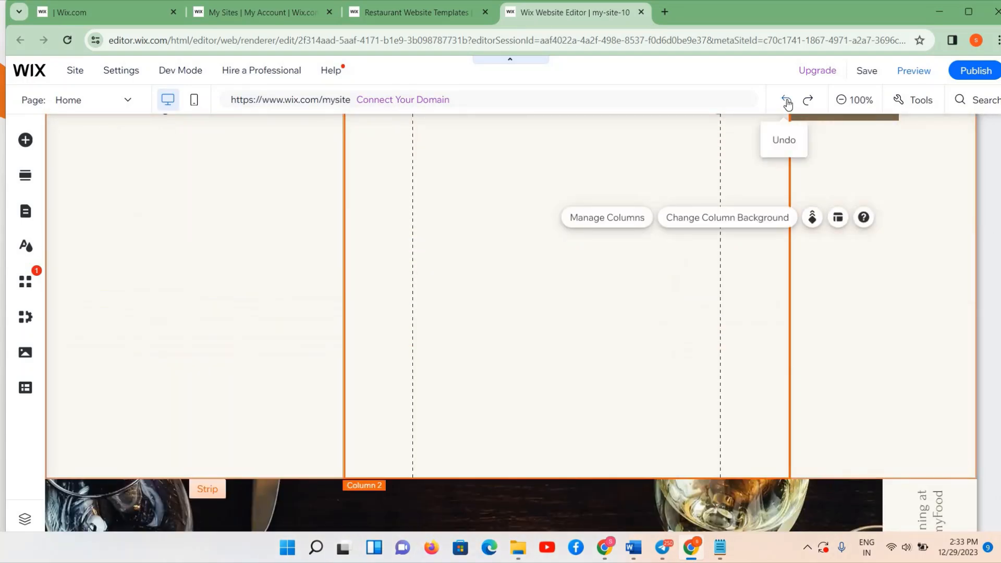
click(787, 103)
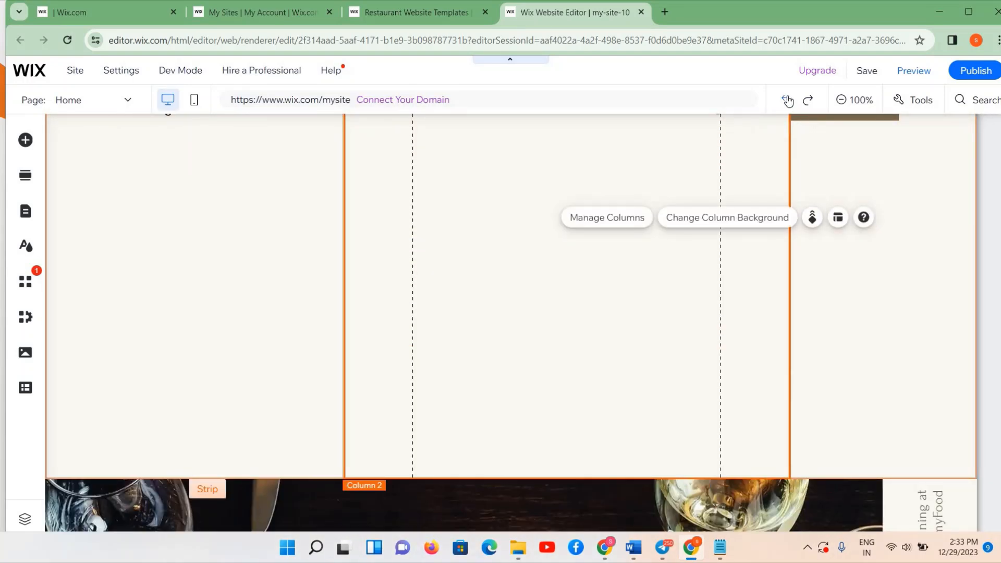
click(788, 103)
click(788, 106)
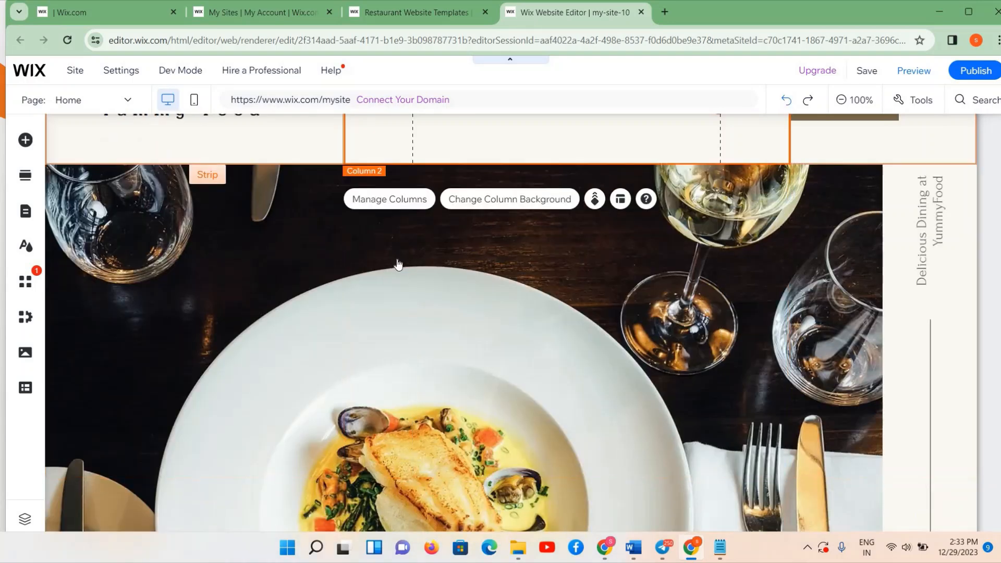
- Reopen the Yummy Food title's text settings and look over its font size and color options
scroll(119, 190, up, 2)
click(124, 184)
double_click(124, 184)
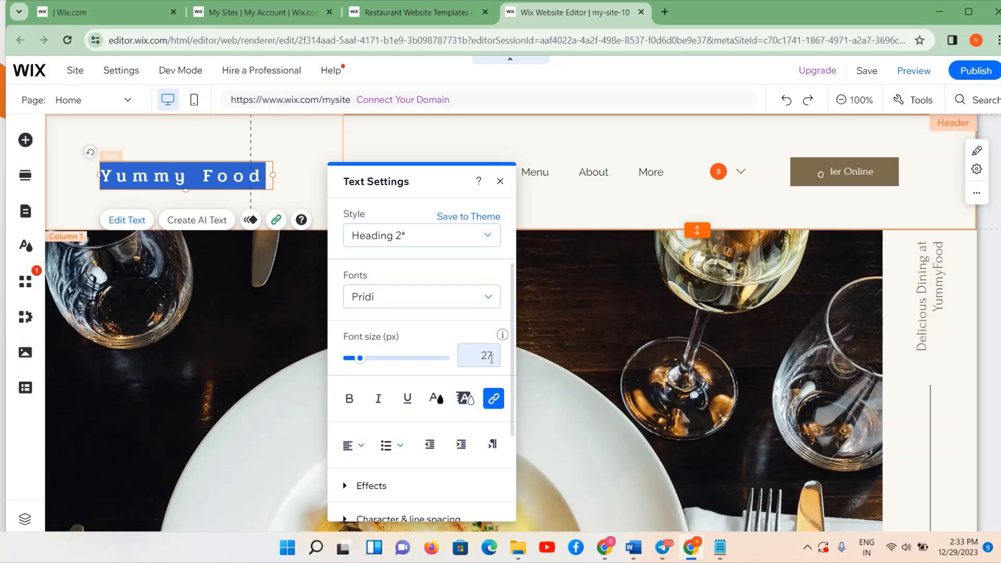
click(491, 359)
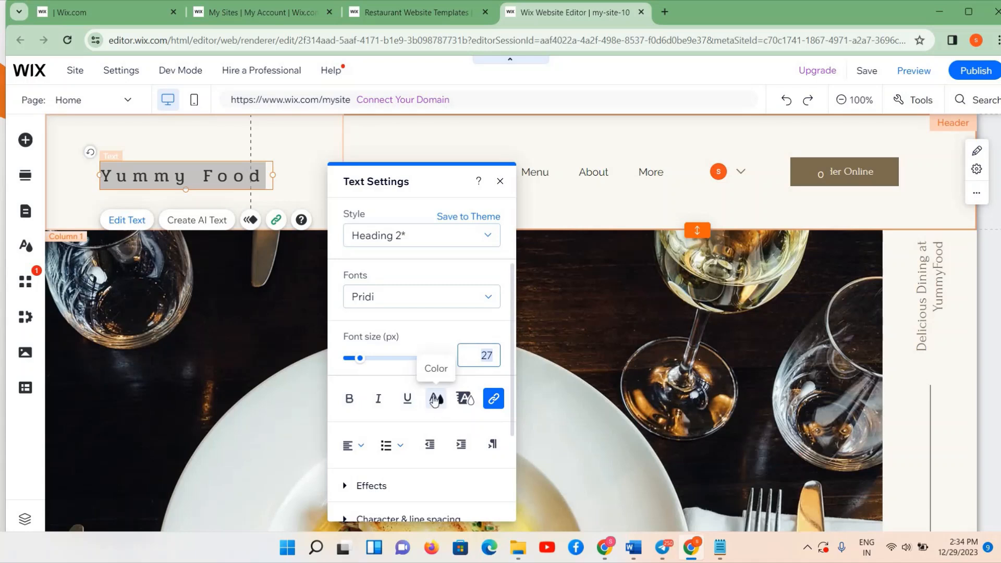
click(435, 400)
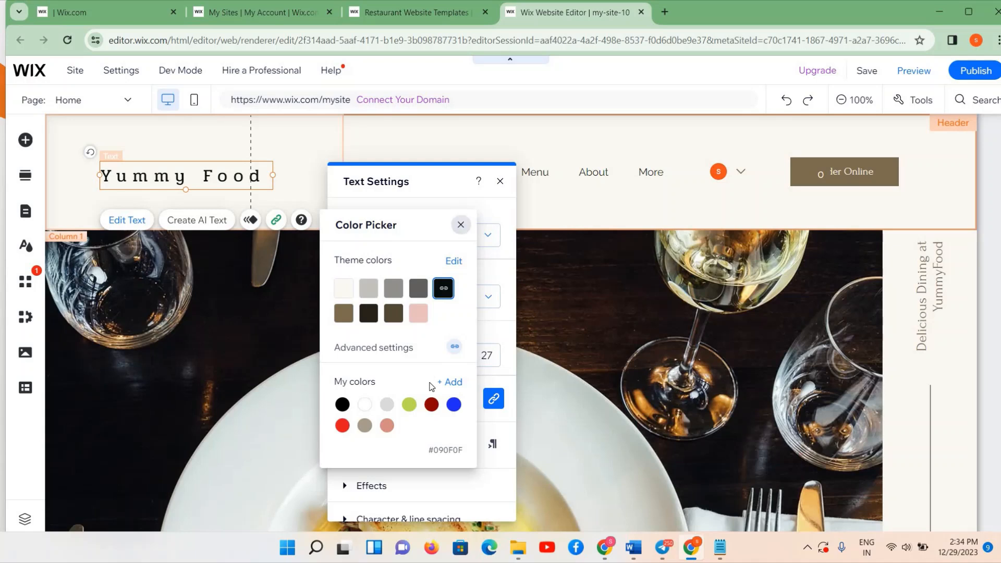
click(460, 225)
- Try bold, italic and underline on the Yummy Food title, keeping only bold applied
click(349, 401)
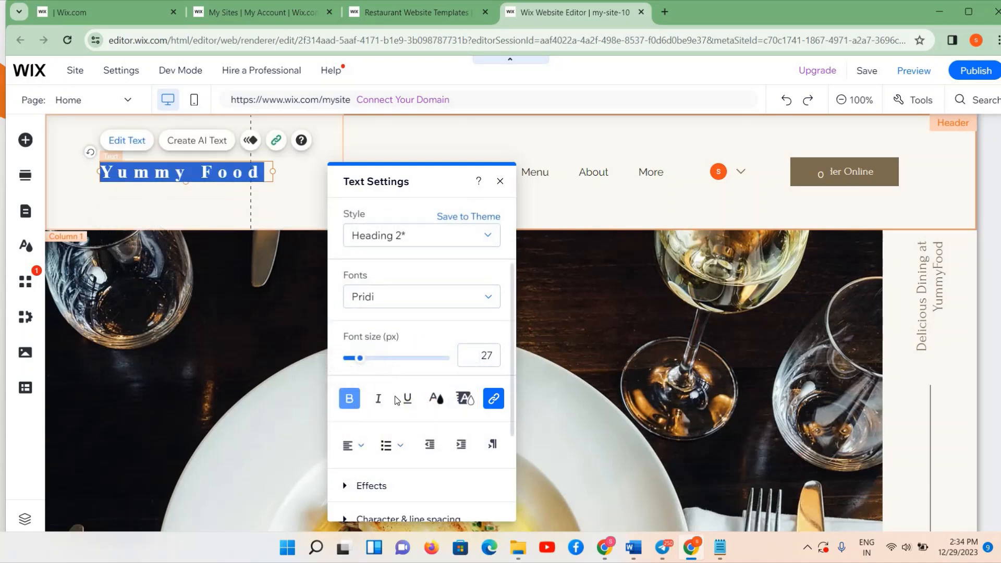
click(380, 401)
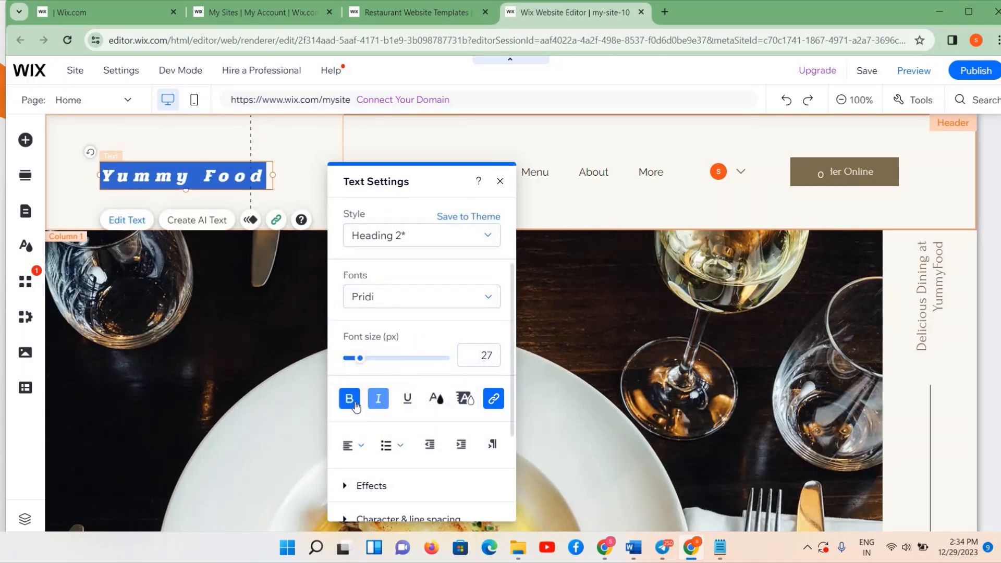
click(349, 399)
click(408, 399)
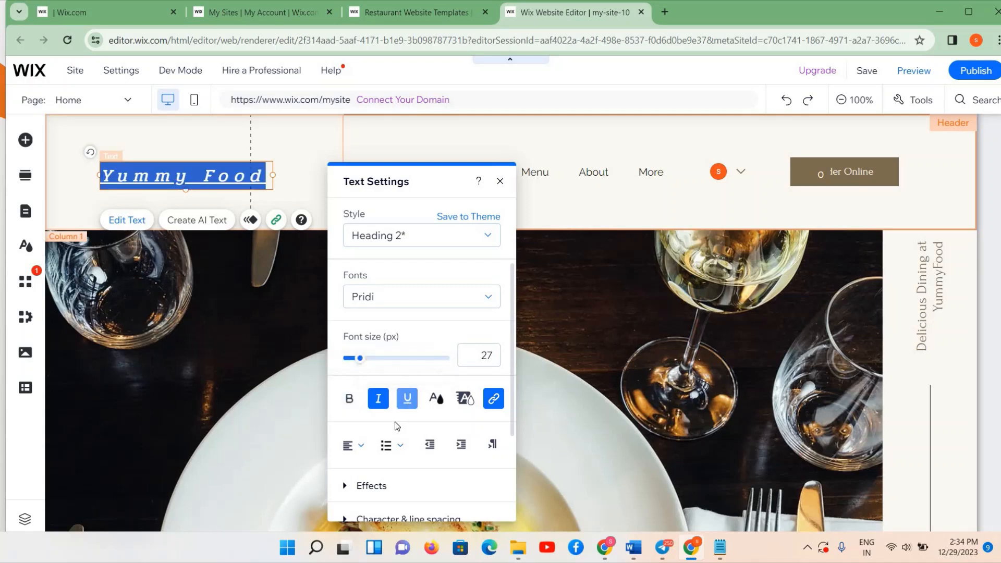
click(350, 400)
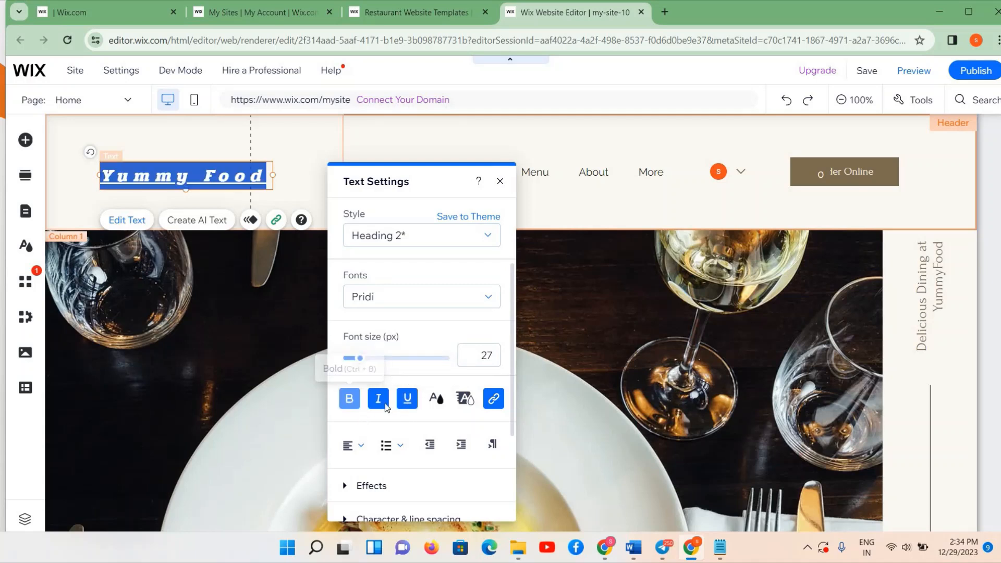
click(388, 401)
click(407, 399)
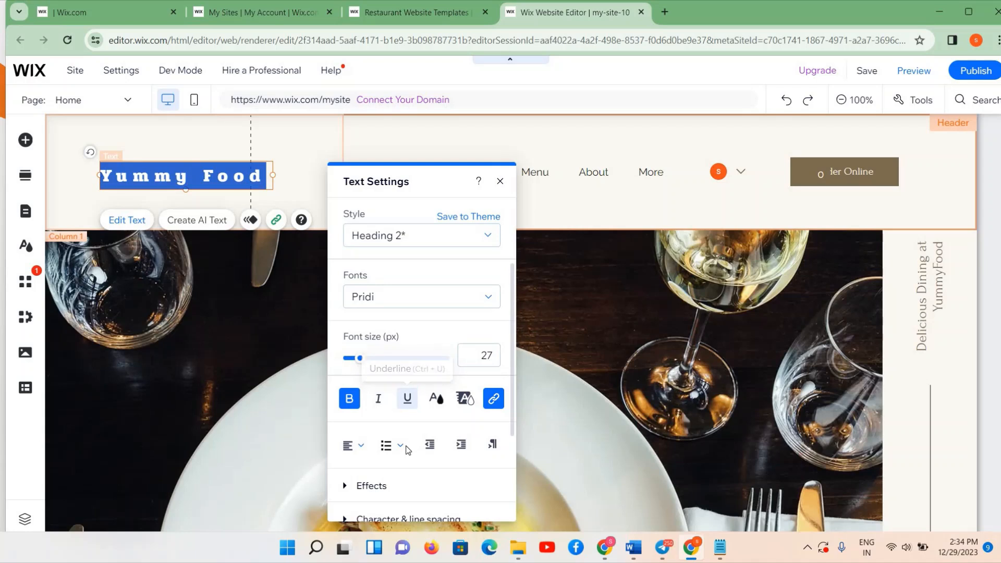
- Review the title's alignment, list, effects and spacing options, and close the text settings
click(353, 446)
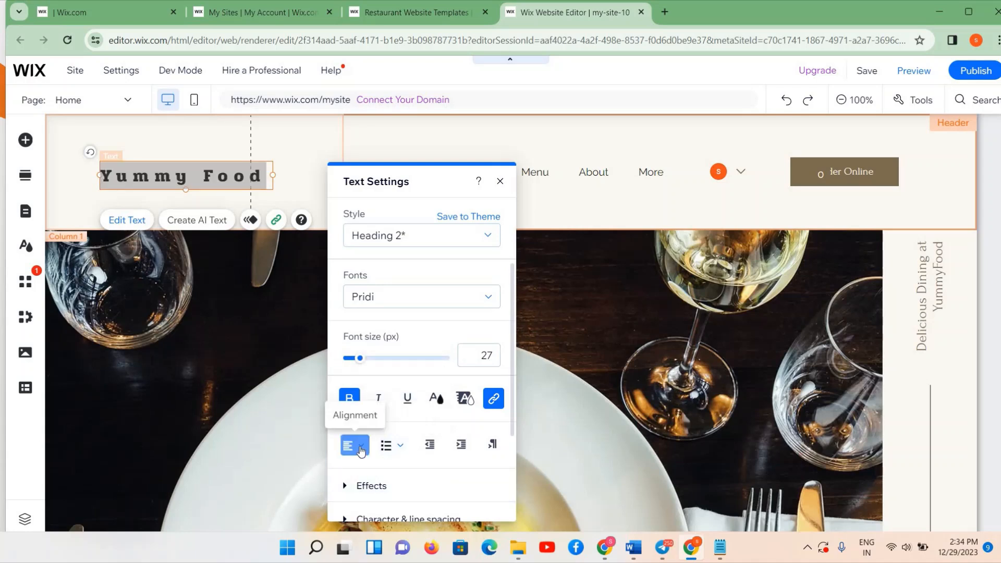
click(401, 449)
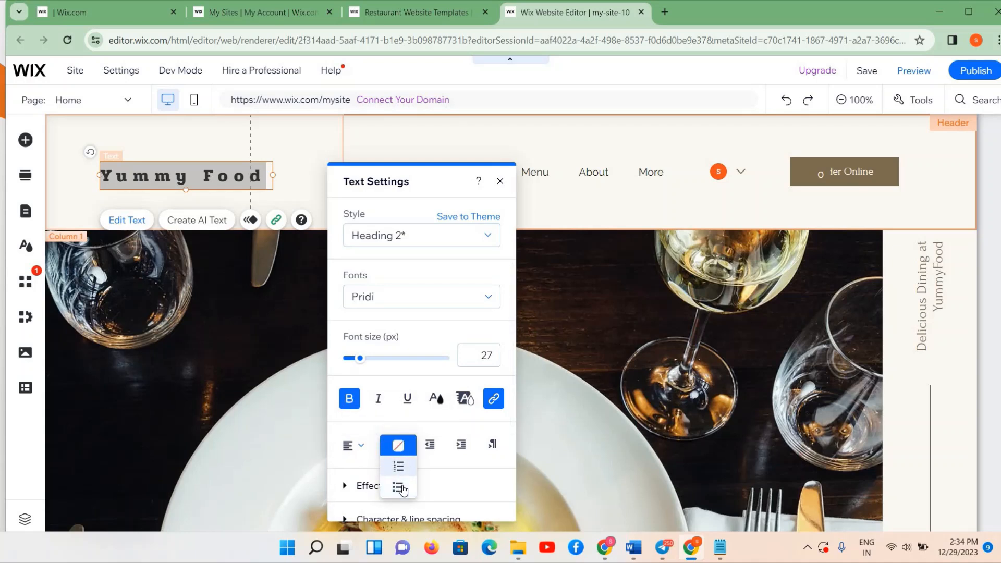
scroll(440, 476, down, 3)
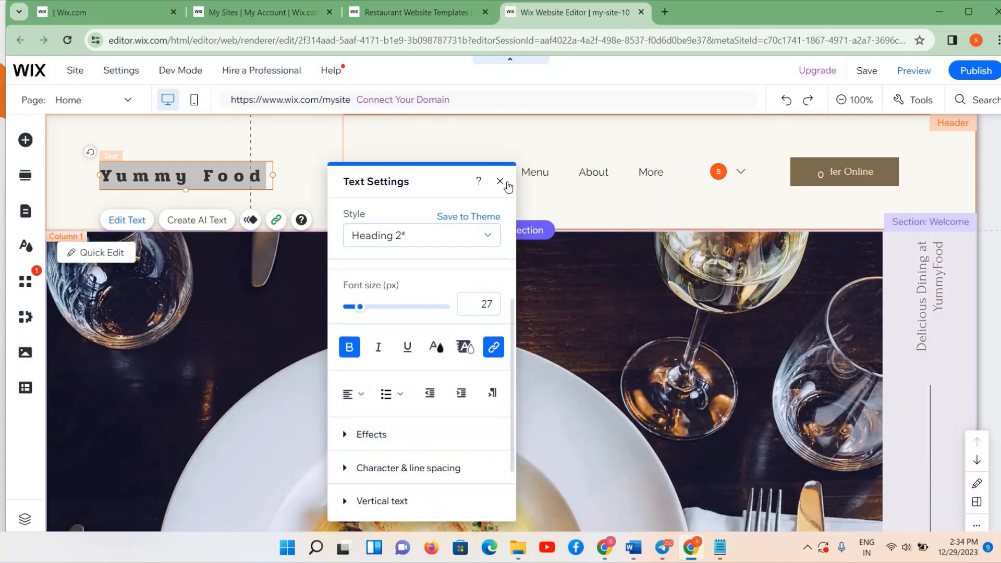
click(500, 182)
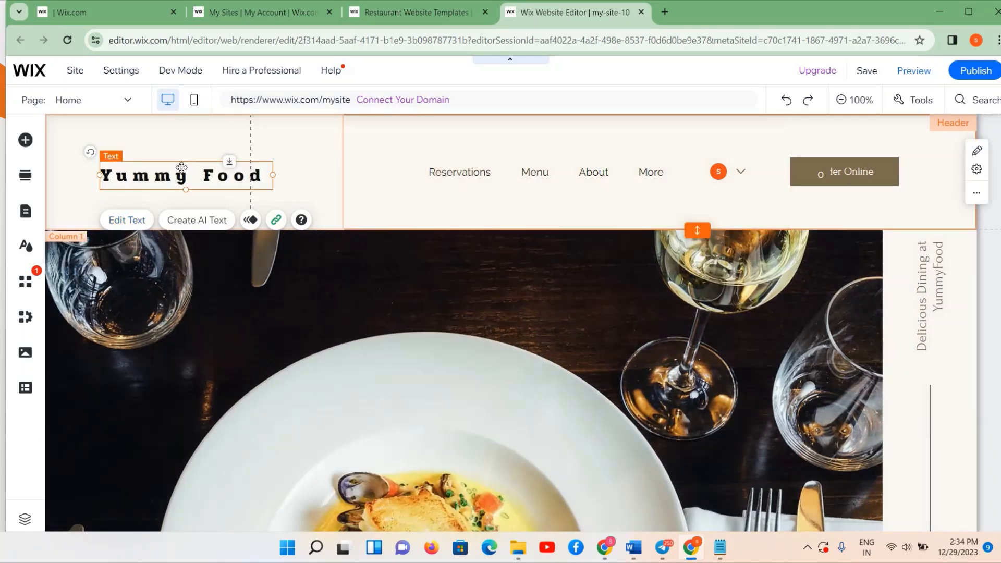
click(135, 223)
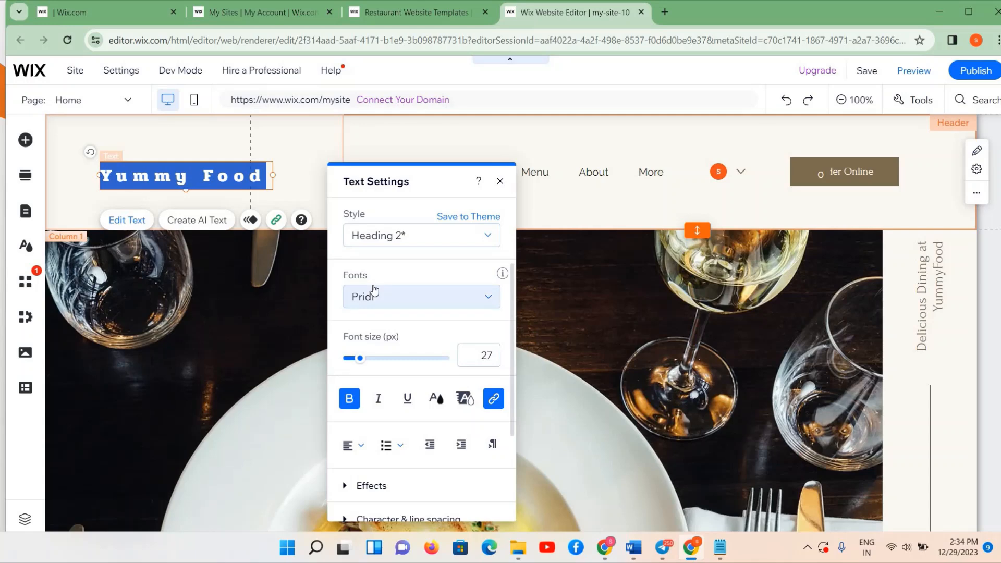
click(192, 142)
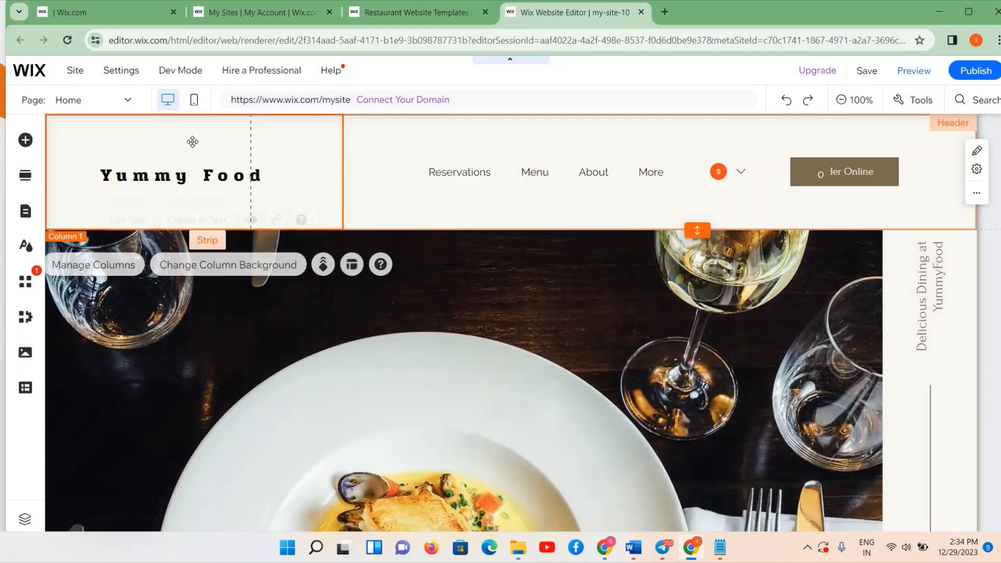
click(191, 170)
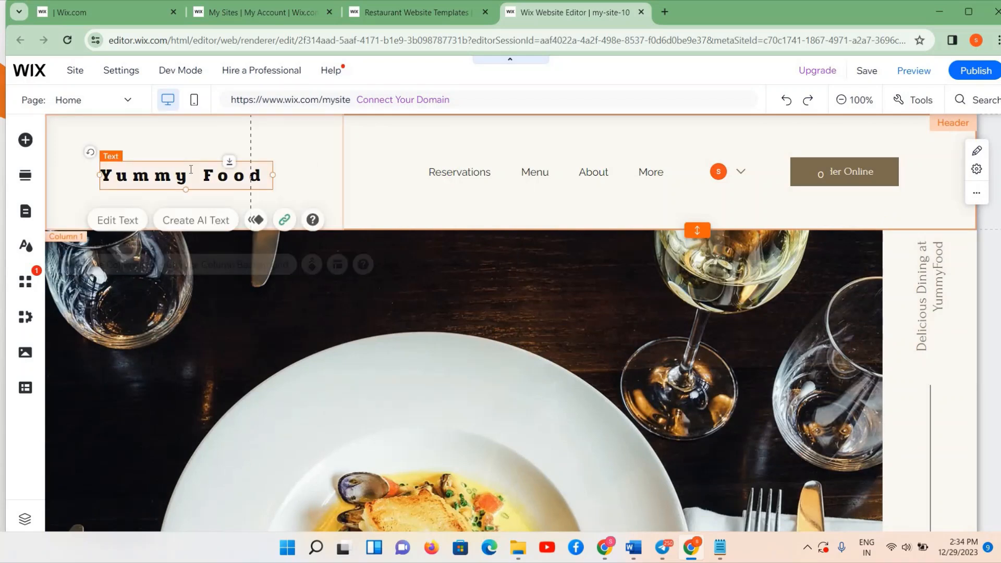
double_click(191, 169)
click(296, 138)
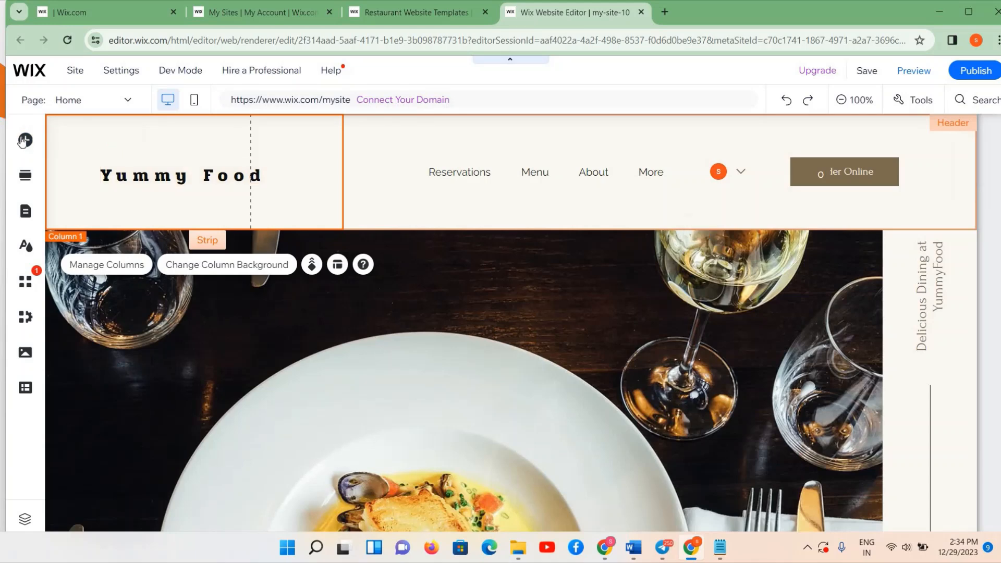
- Open the media library through the option for uploading images, and dismiss the upload window
click(22, 139)
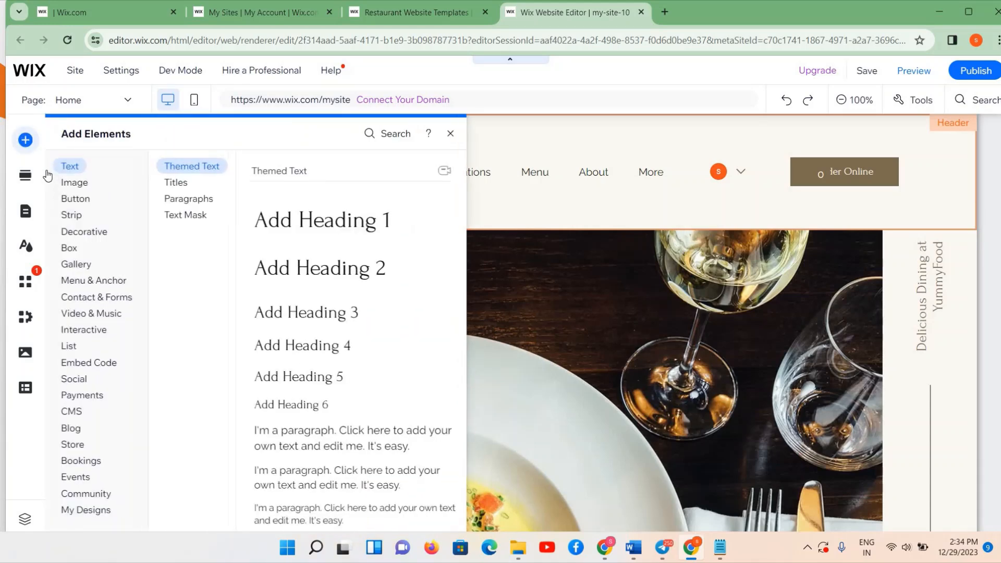
click(75, 182)
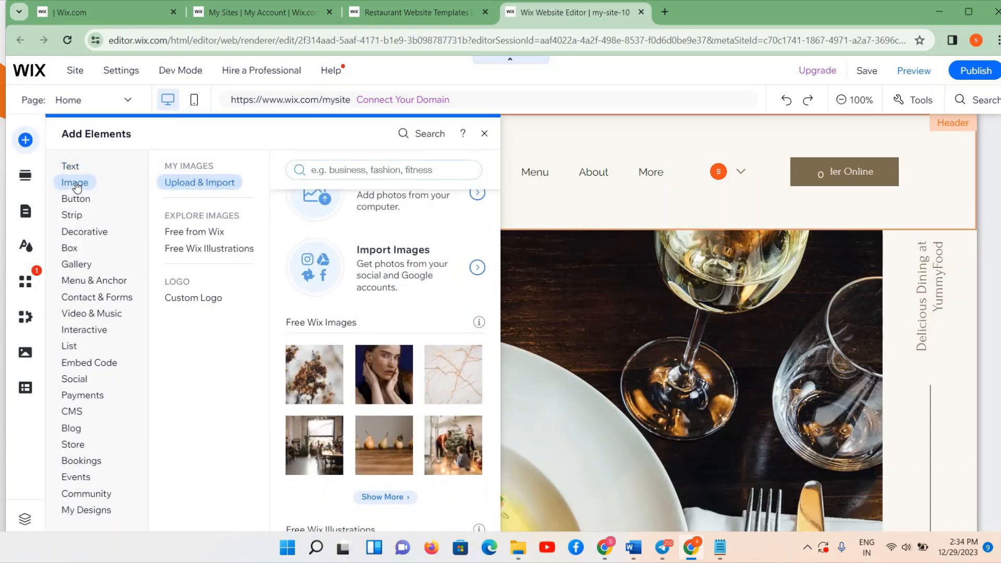
scroll(313, 271, up, 2)
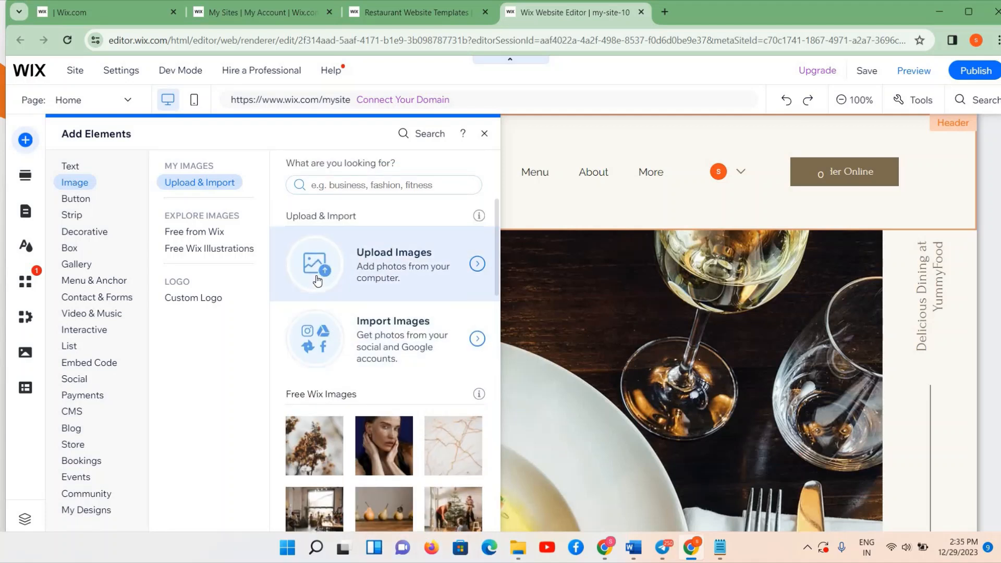
click(317, 280)
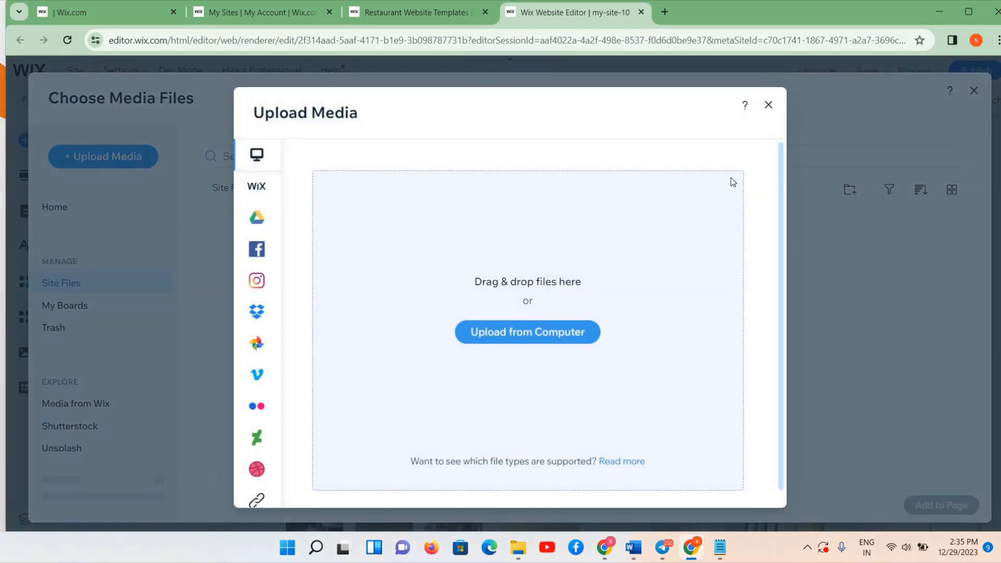
click(769, 105)
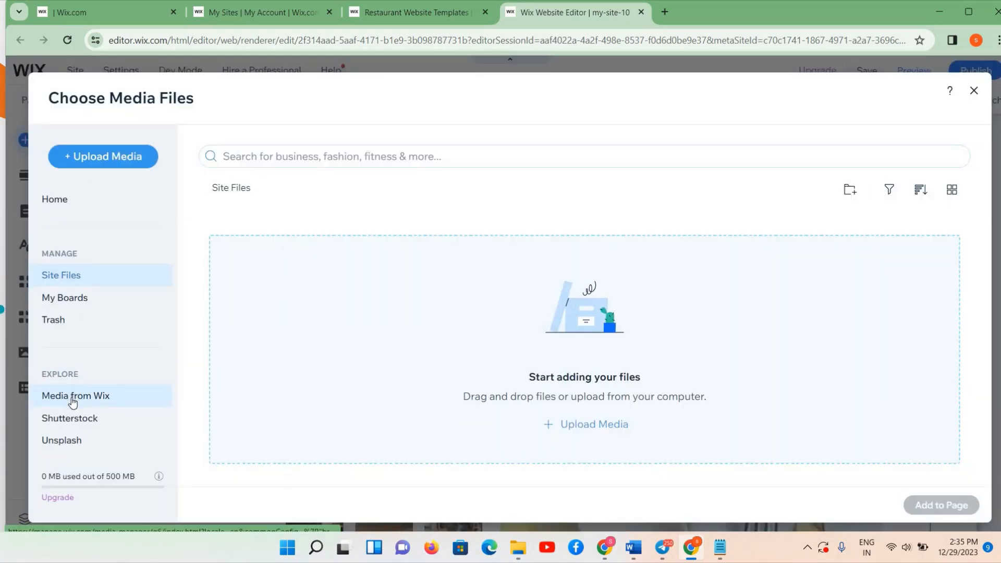
- Search the Media from Wix collection for food and filter the results to Illustrations
click(73, 401)
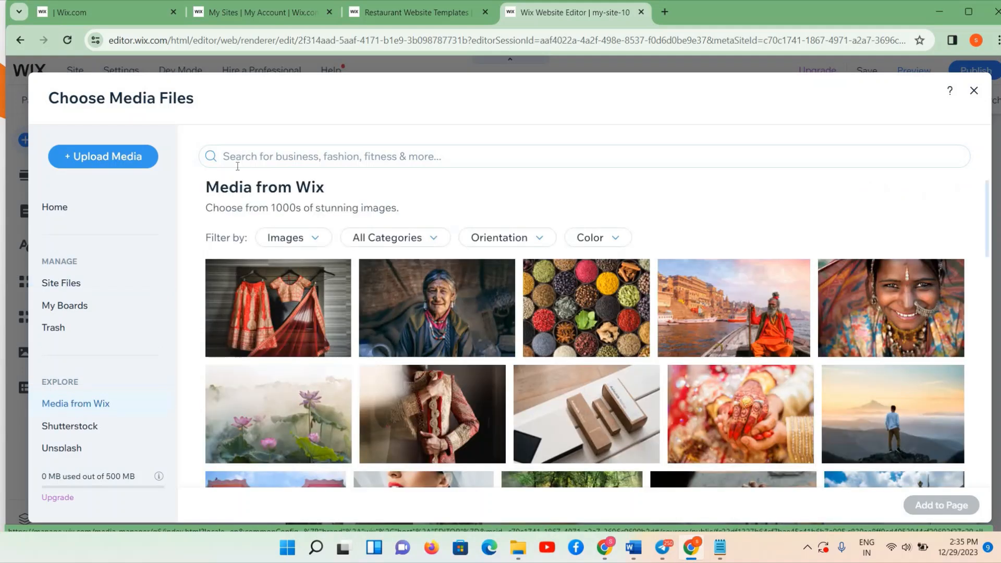
click(238, 165)
text(food)
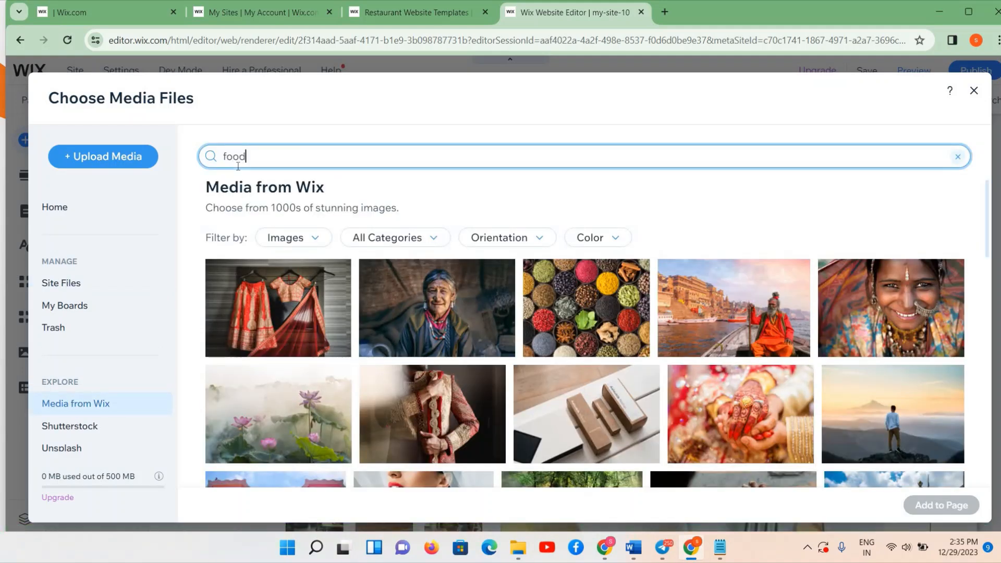
key(Return)
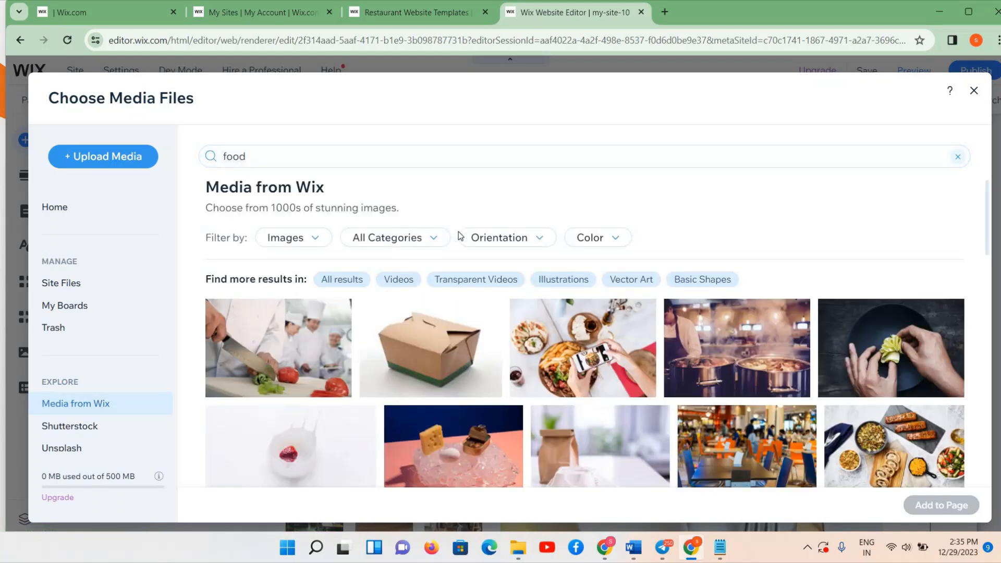
click(315, 240)
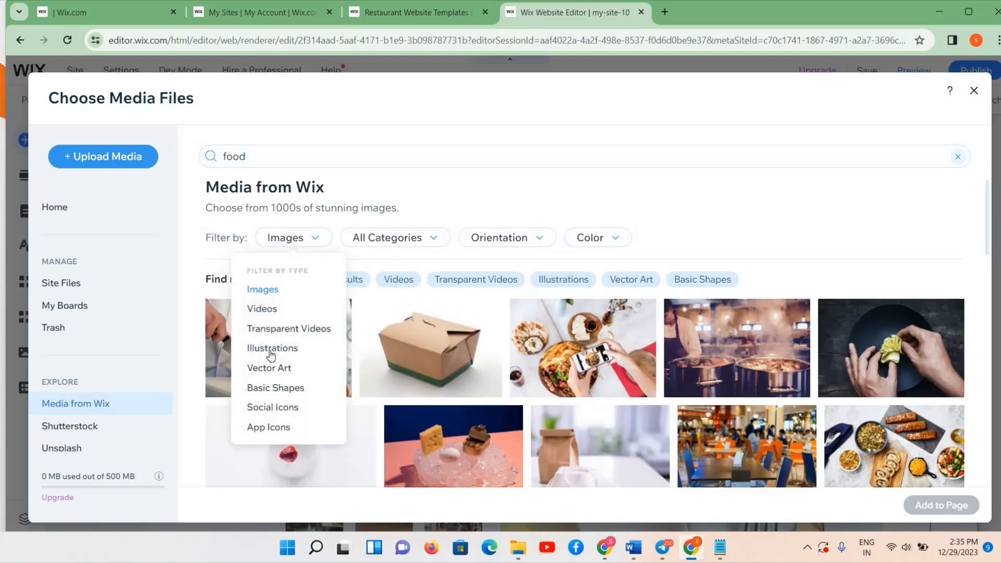
click(270, 348)
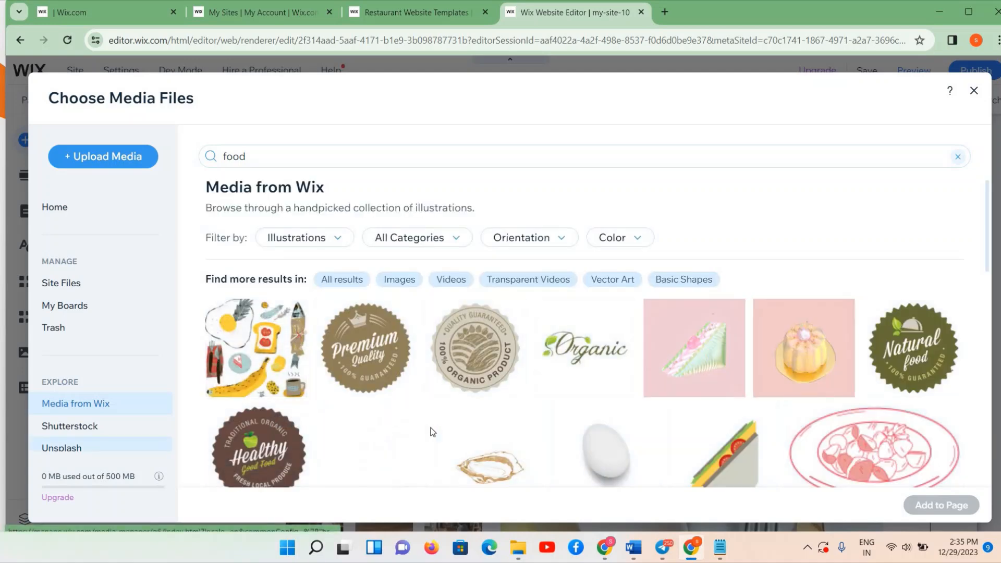
- Browse the food illustrations and add the black Salad bowl illustration to the page
scroll(432, 432, down, 2)
scroll(431, 431, down, 2)
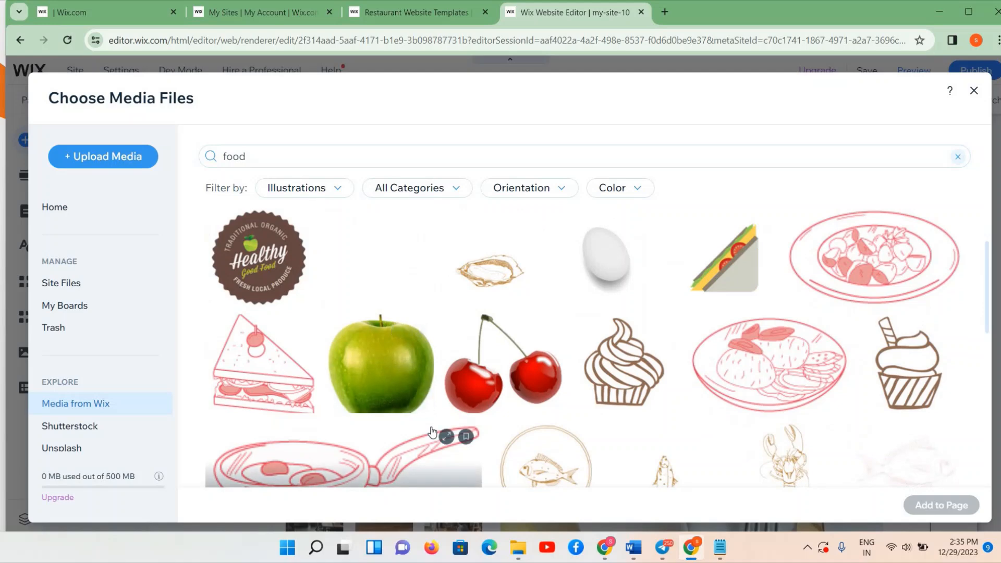
scroll(432, 432, down, 10)
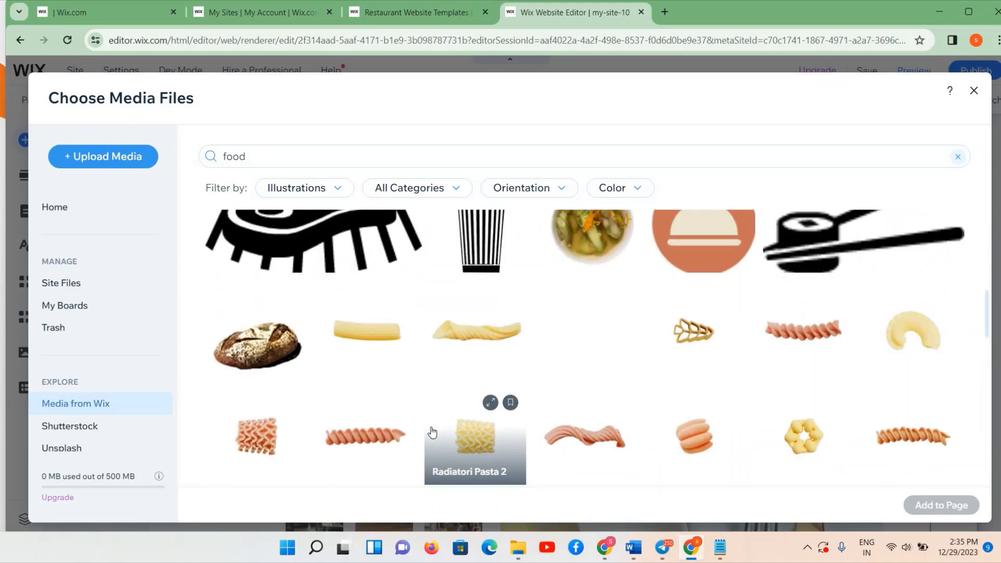
scroll(432, 431, down, 4)
scroll(431, 431, down, 5)
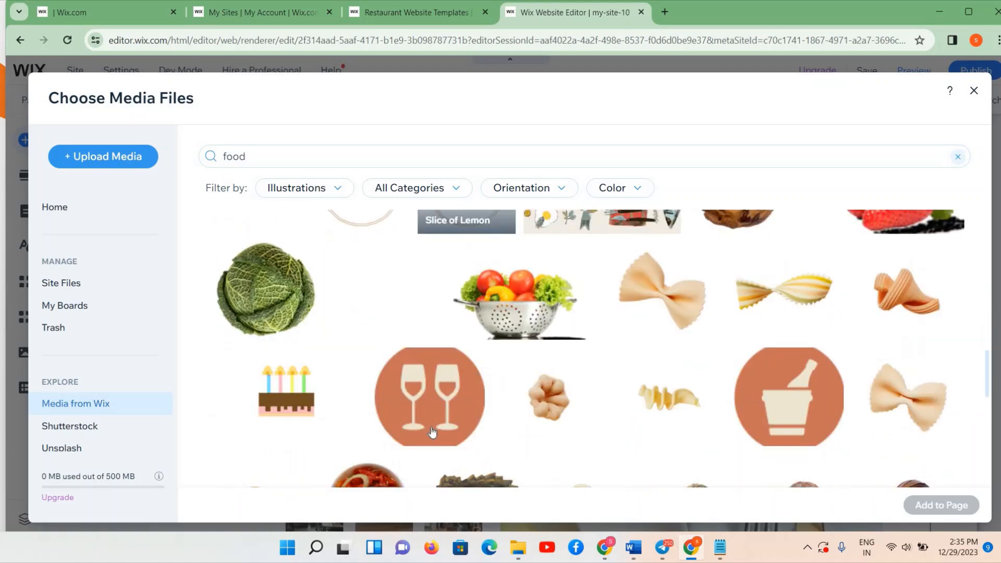
scroll(432, 432, down, 1)
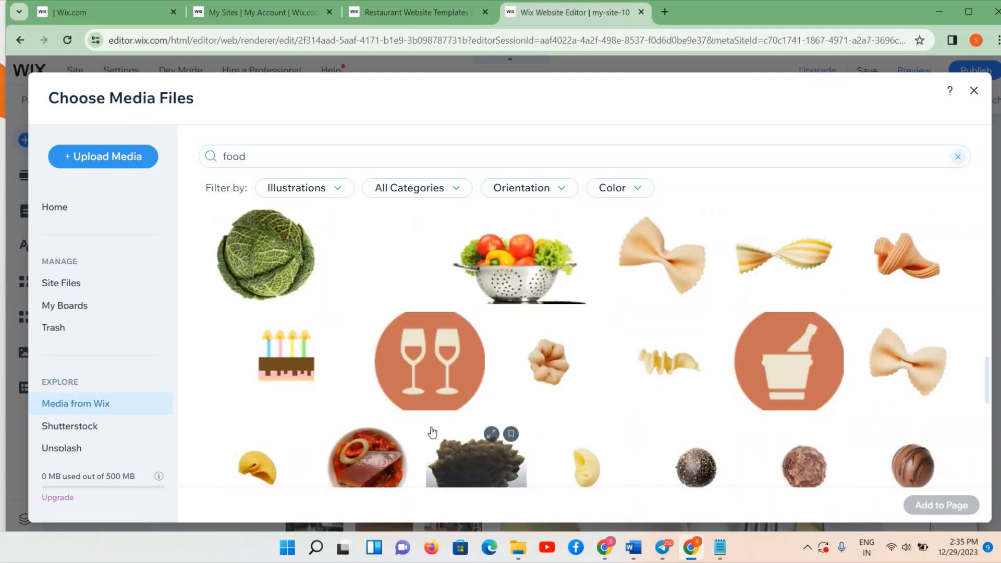
scroll(433, 433, up, 12)
scroll(433, 433, down, 3)
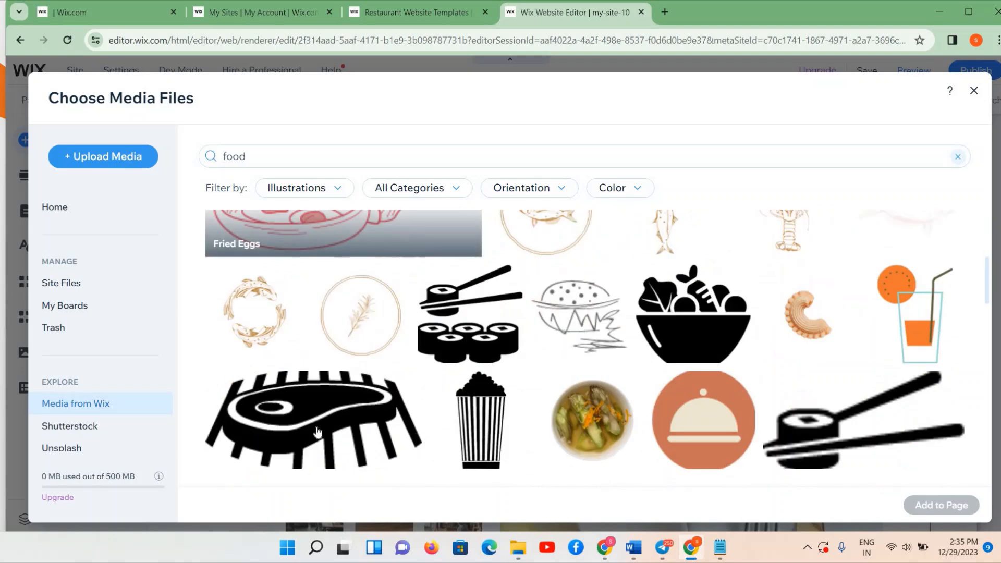
click(678, 318)
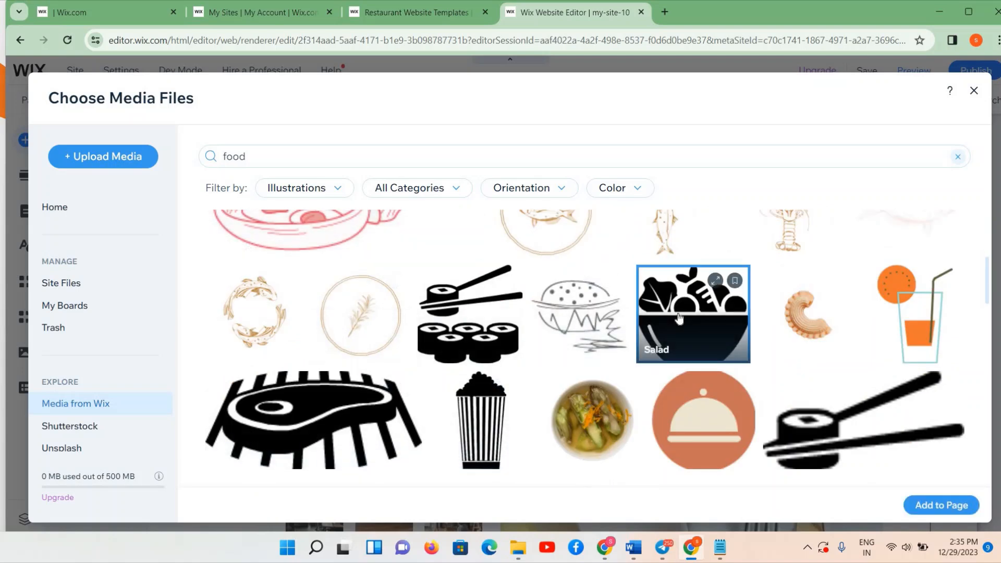
click(923, 506)
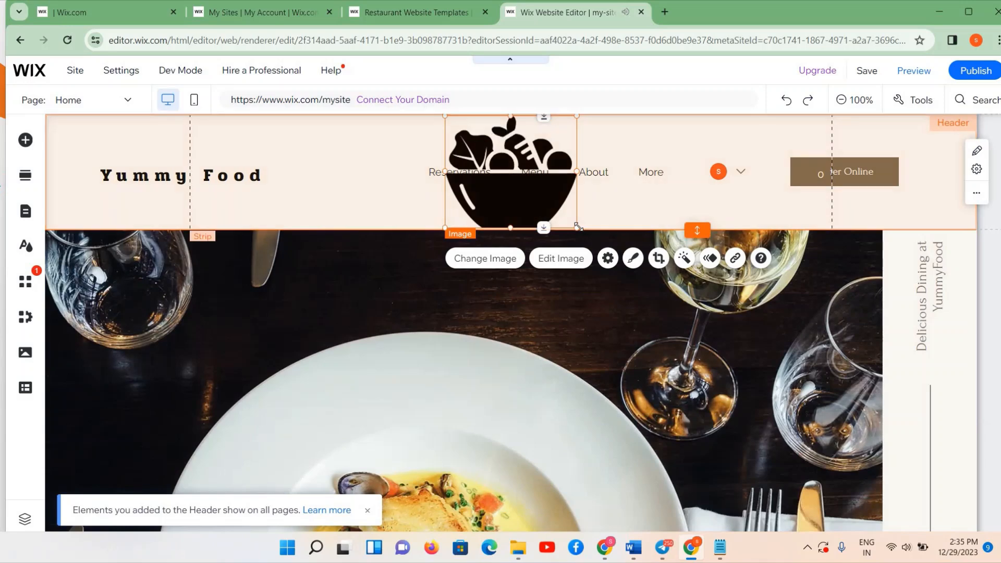
- Shrink the salad bowl image into a small logo and arrange it just left of the Yummy Food title, shifting the title right to make room
drag(577, 228, 500, 162)
drag(455, 132, 38, 163)
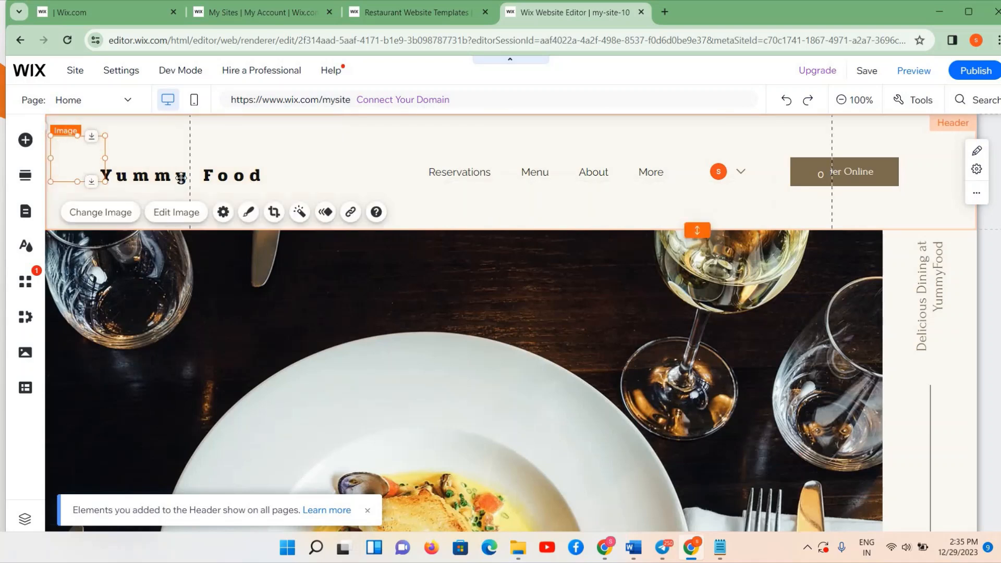
click(185, 176)
drag(184, 176, 209, 174)
drag(91, 170, 99, 184)
click(155, 150)
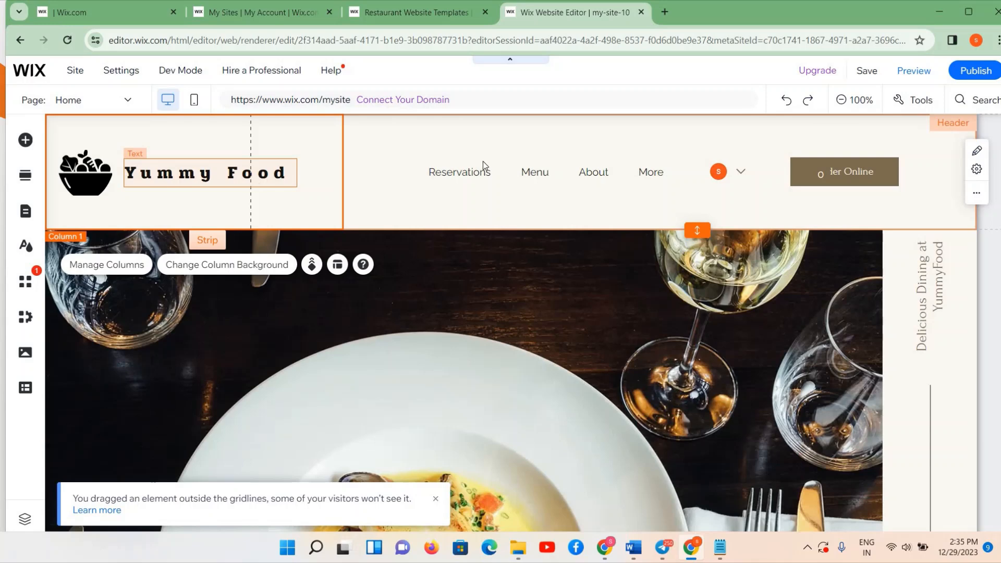
- Open the header's horizontal menu for managing its pages and set the hidden Home page to show
click(490, 178)
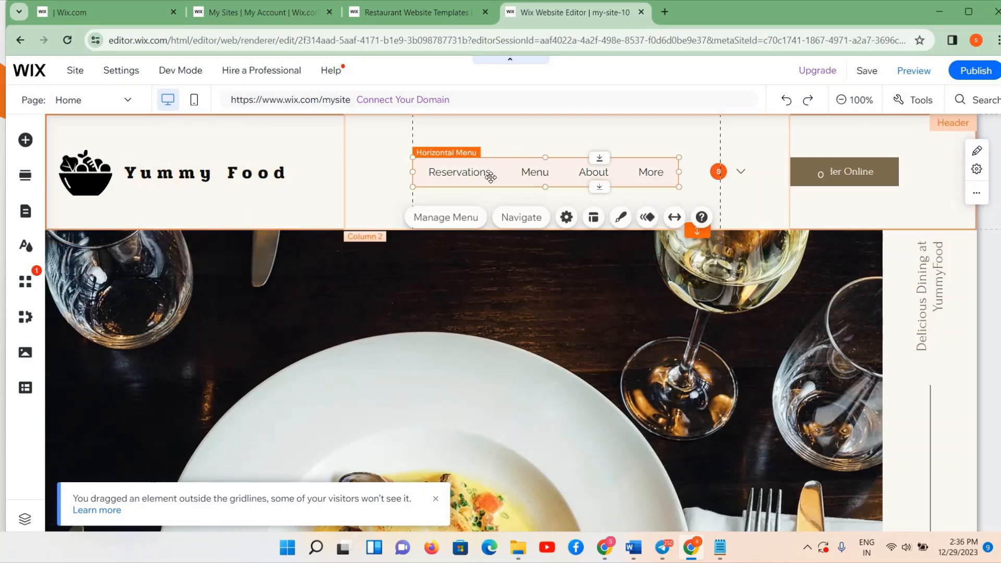
double_click(491, 178)
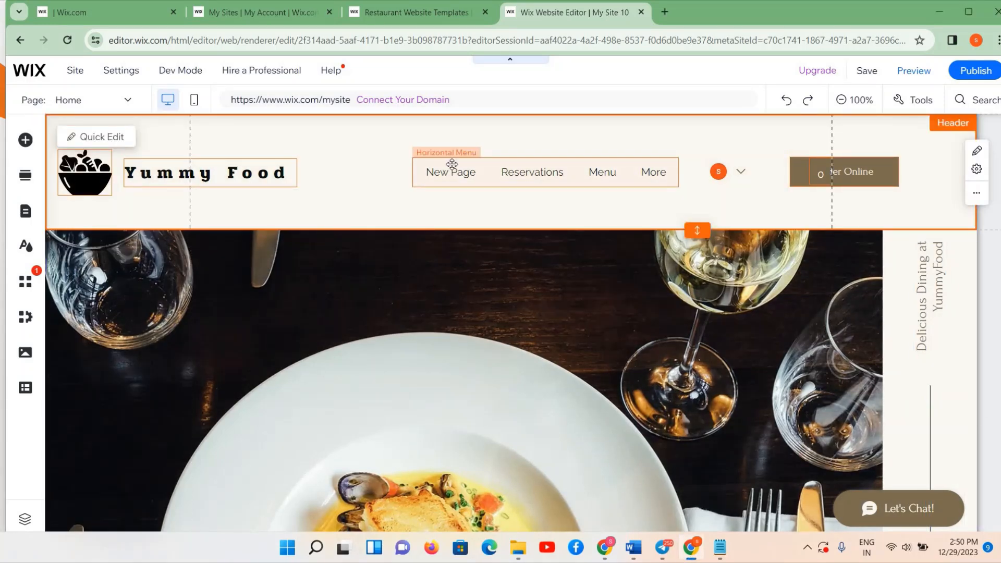
click(452, 165)
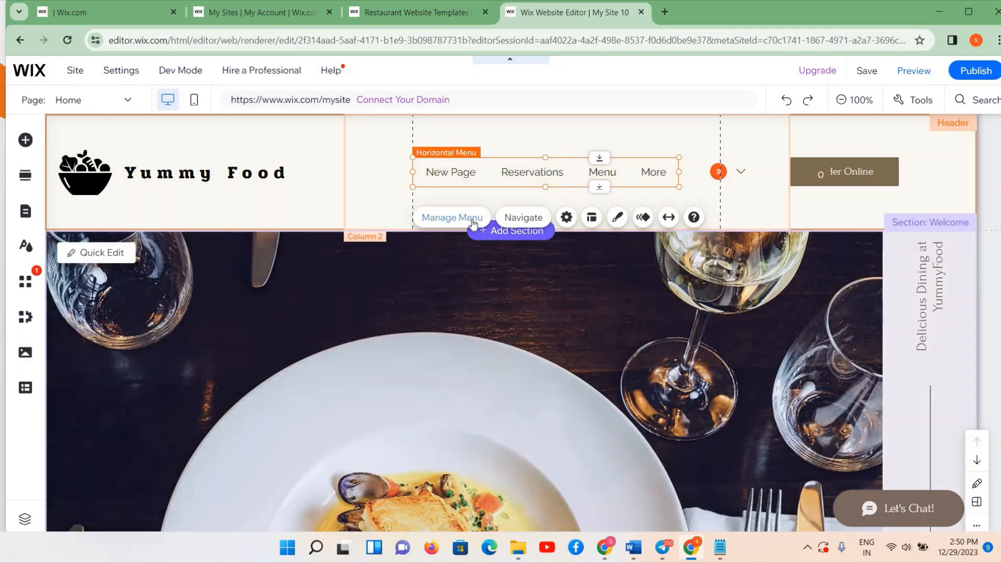
click(473, 223)
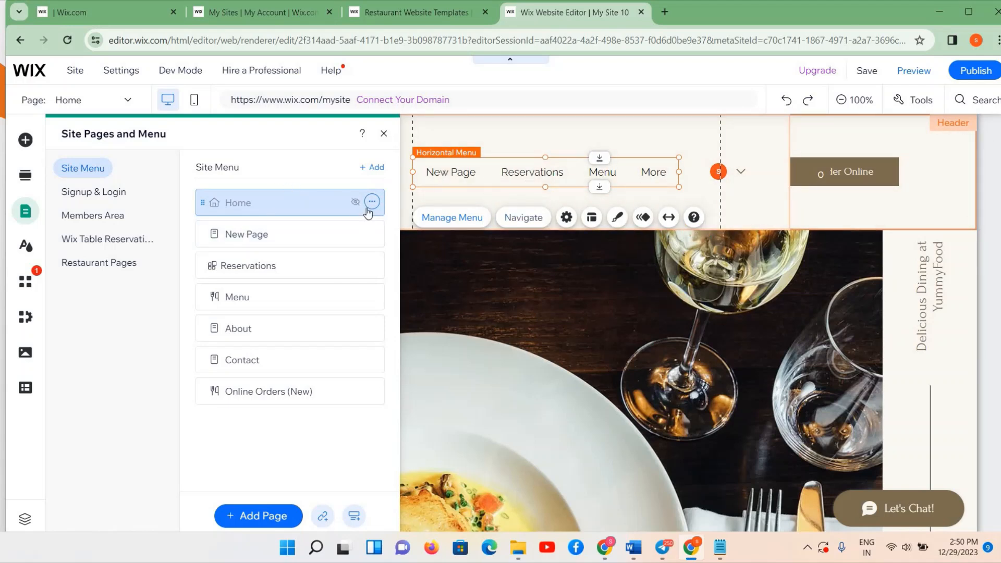
click(371, 203)
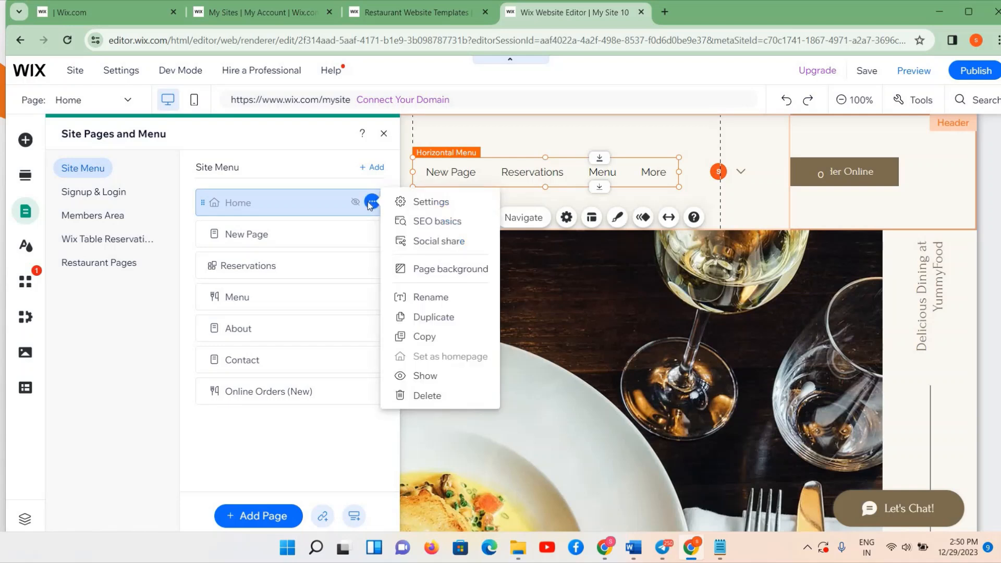
click(371, 204)
click(371, 203)
click(416, 376)
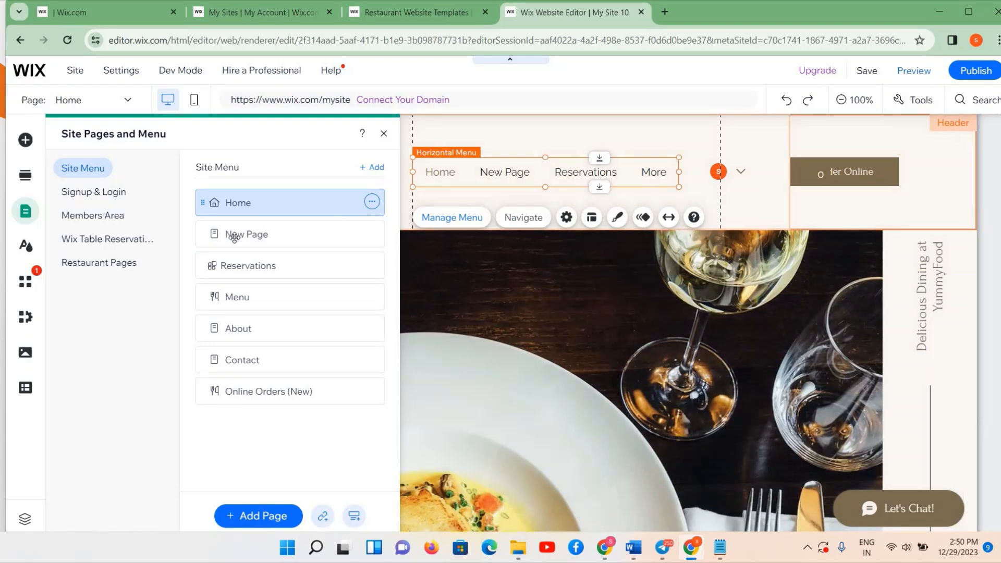
- Rename the New Page entry in the site menu to Services
click(372, 233)
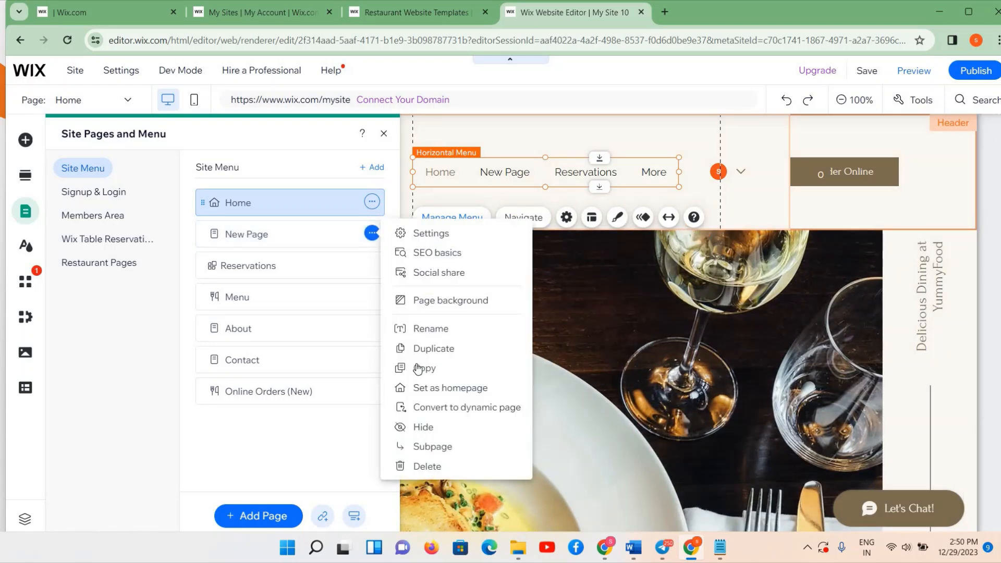
click(442, 330)
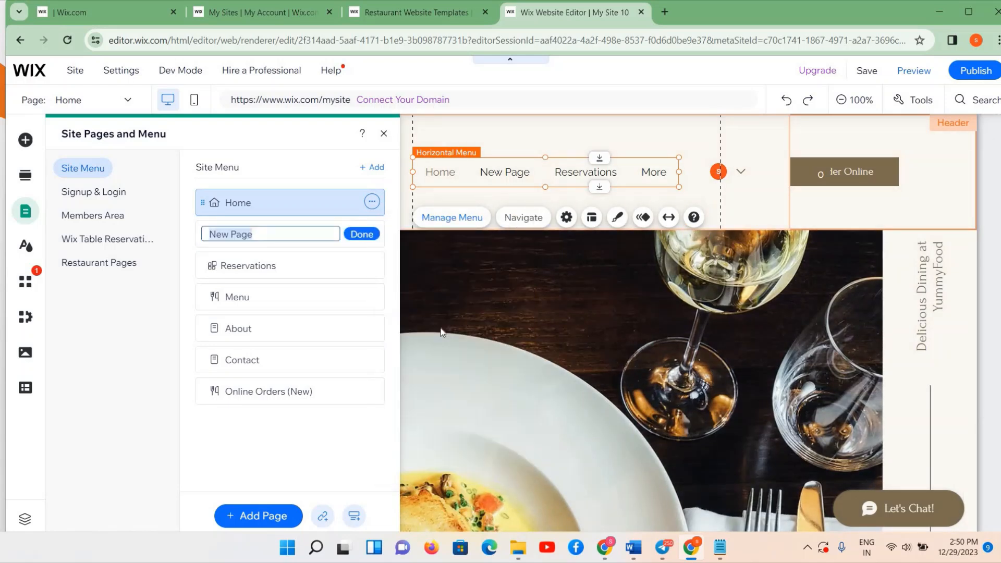
text(Services)
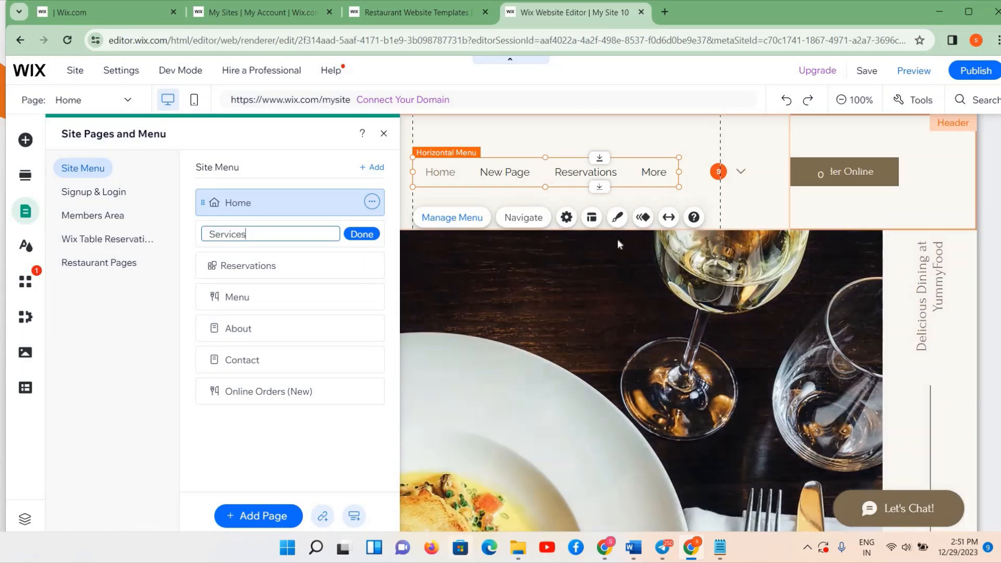
- Add a Contact page using the Professional layout, keep its name, and close the site pages list
click(253, 518)
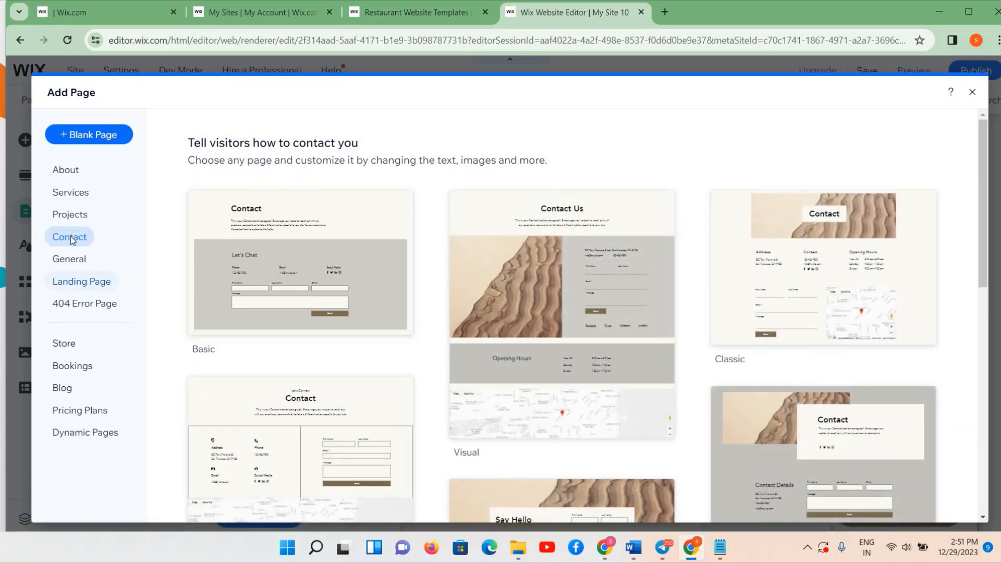
click(70, 237)
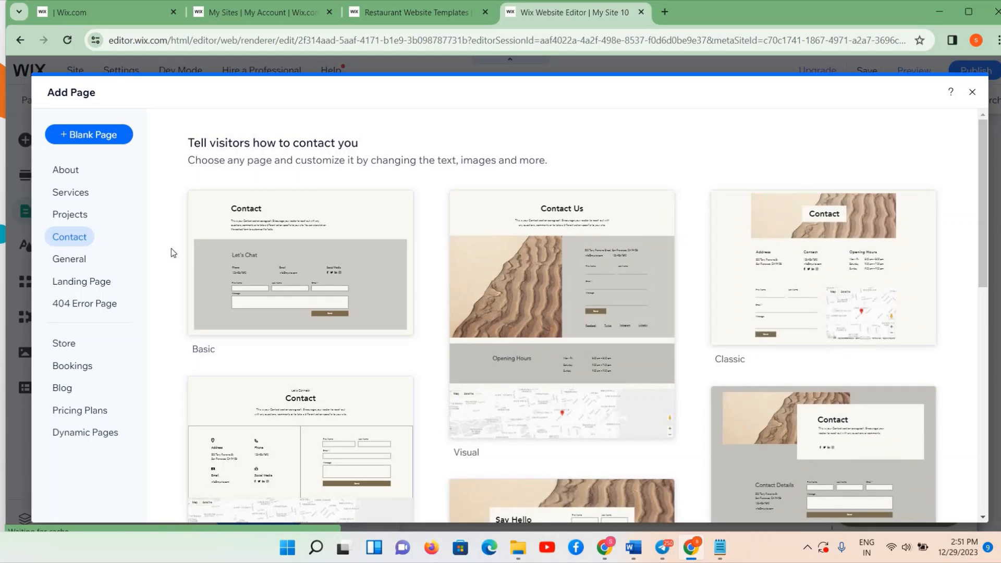
scroll(665, 381, down, 10)
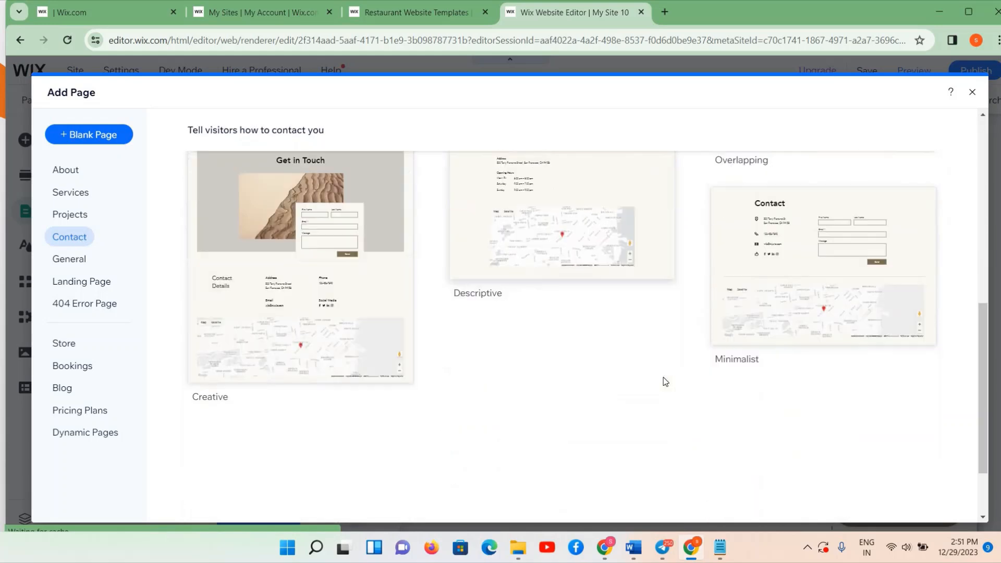
scroll(665, 382, up, 5)
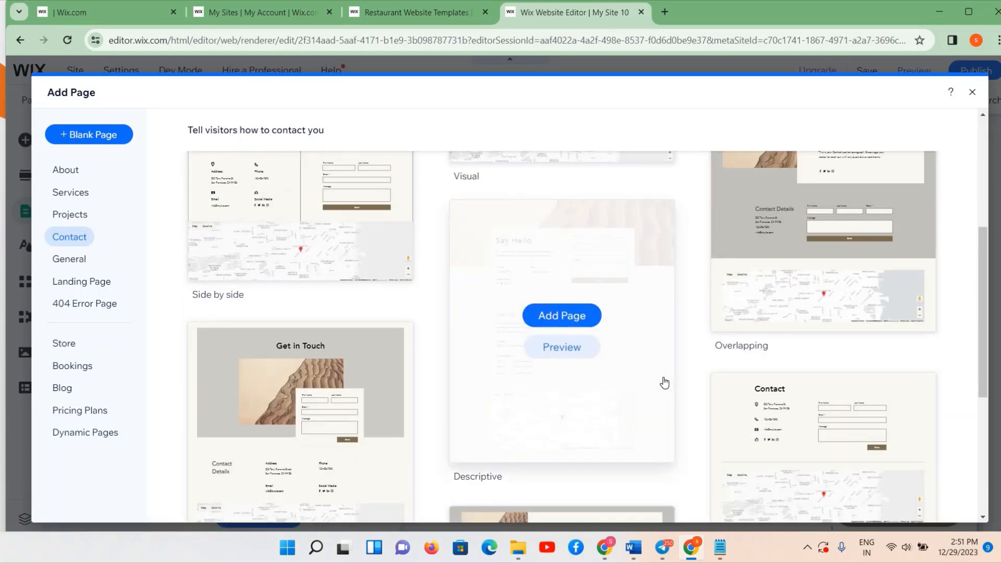
scroll(665, 383, down, 4)
scroll(414, 353, down, 2)
mouse_move(666, 319)
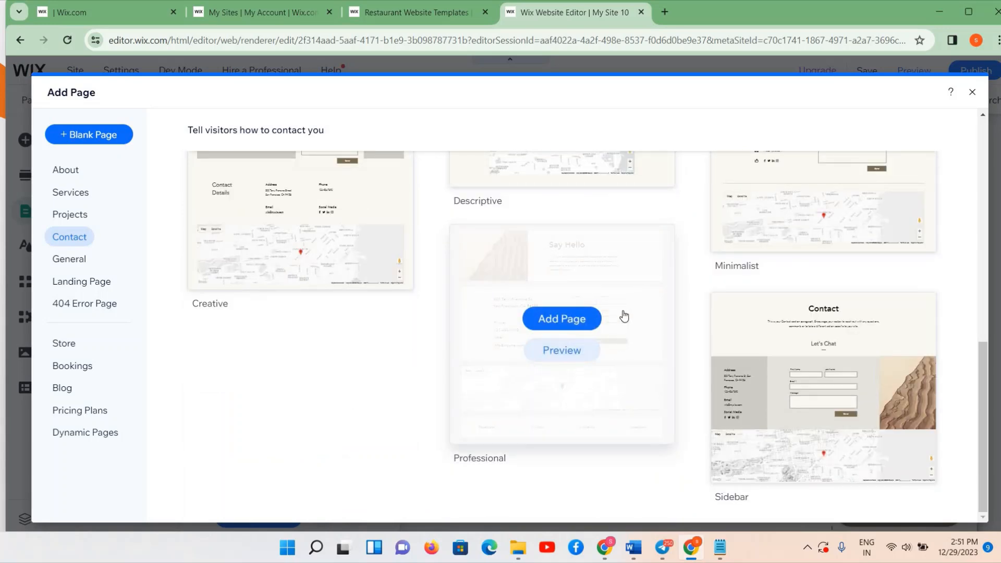
click(565, 319)
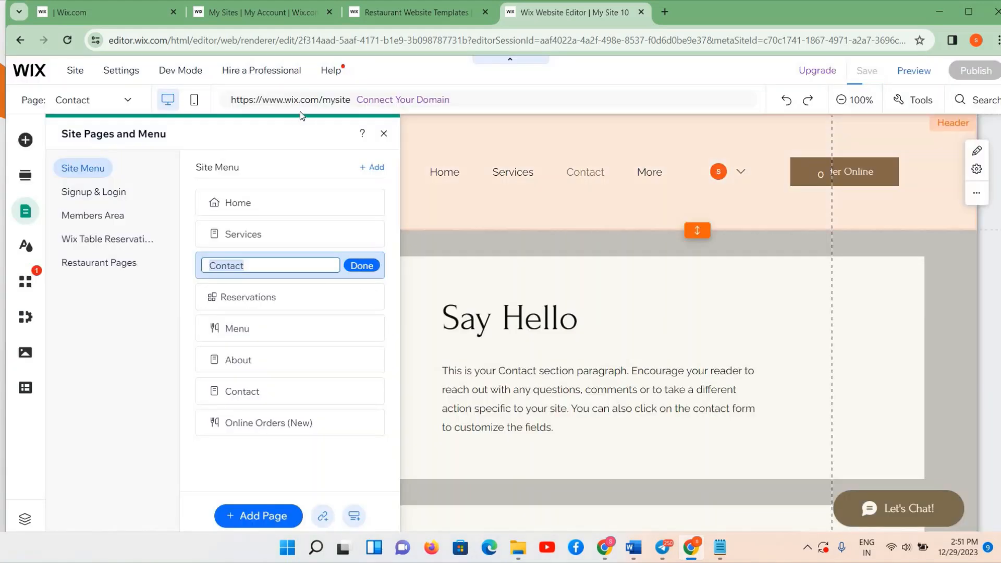
click(384, 134)
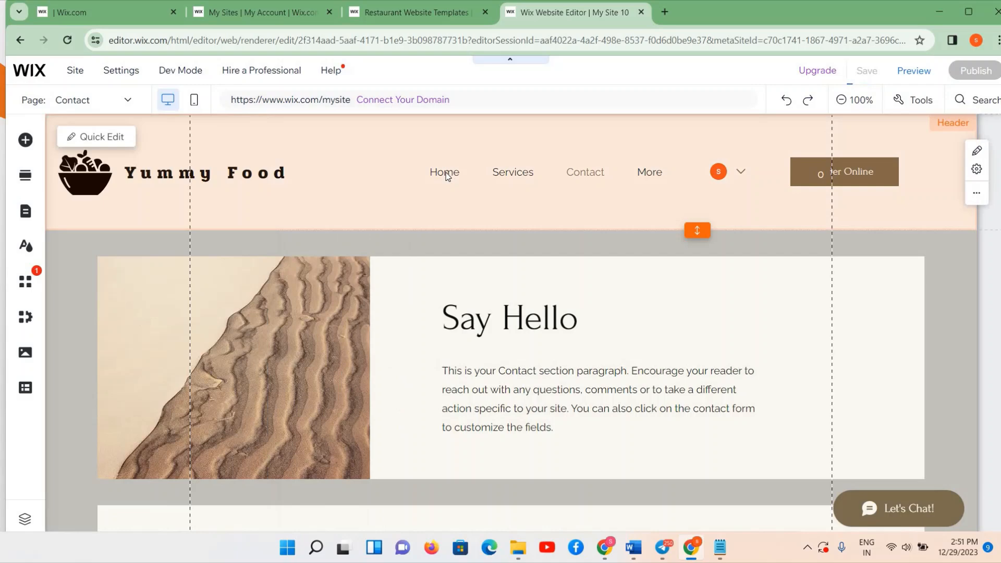
- Look through the preset designs available for the header's horizontal menu
click(446, 172)
click(446, 172)
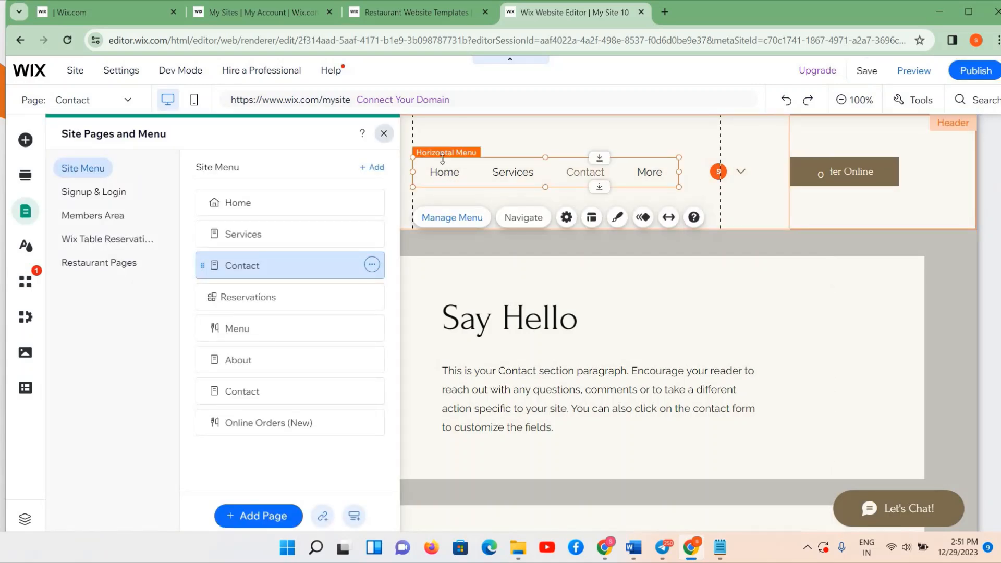
click(387, 131)
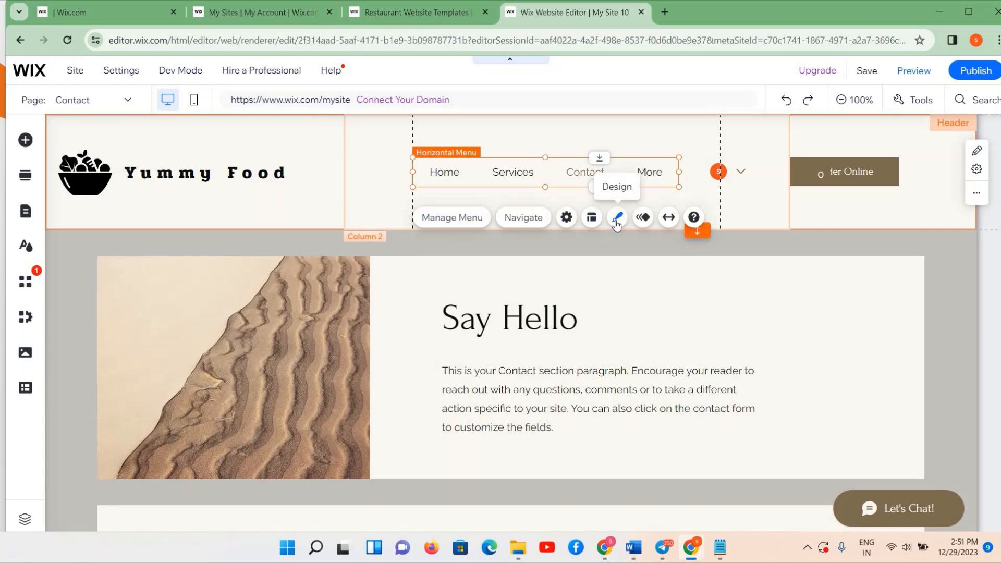
click(617, 218)
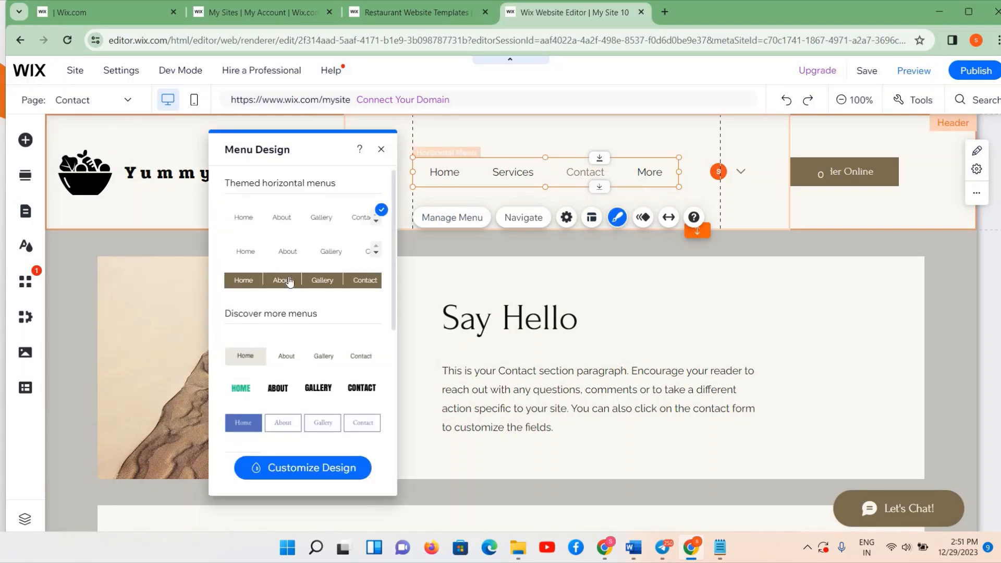
scroll(287, 313, down, 3)
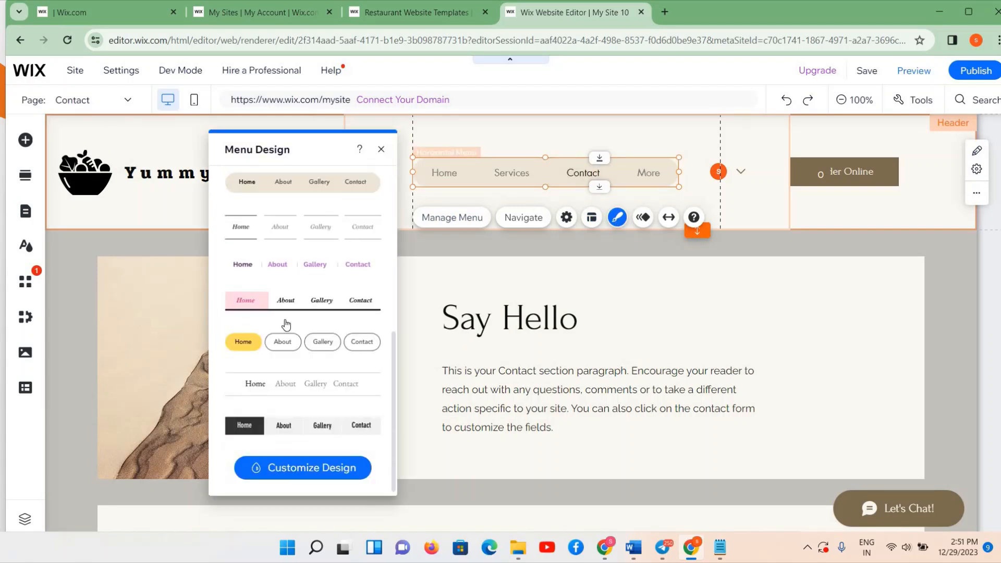
scroll(285, 321, up, 3)
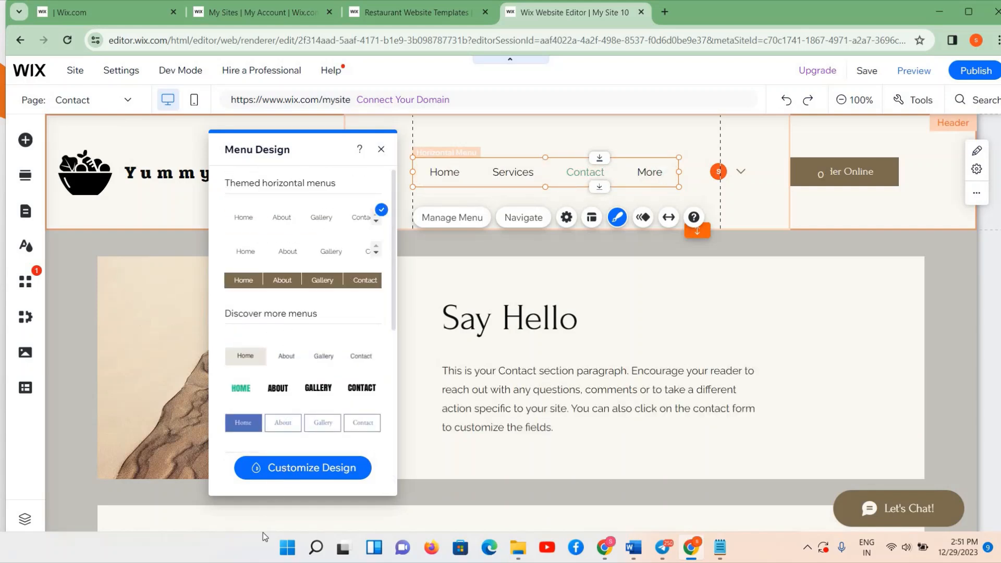
- Customize the horizontal menu's regular text with a font size of 18 px and bold formatting
click(290, 474)
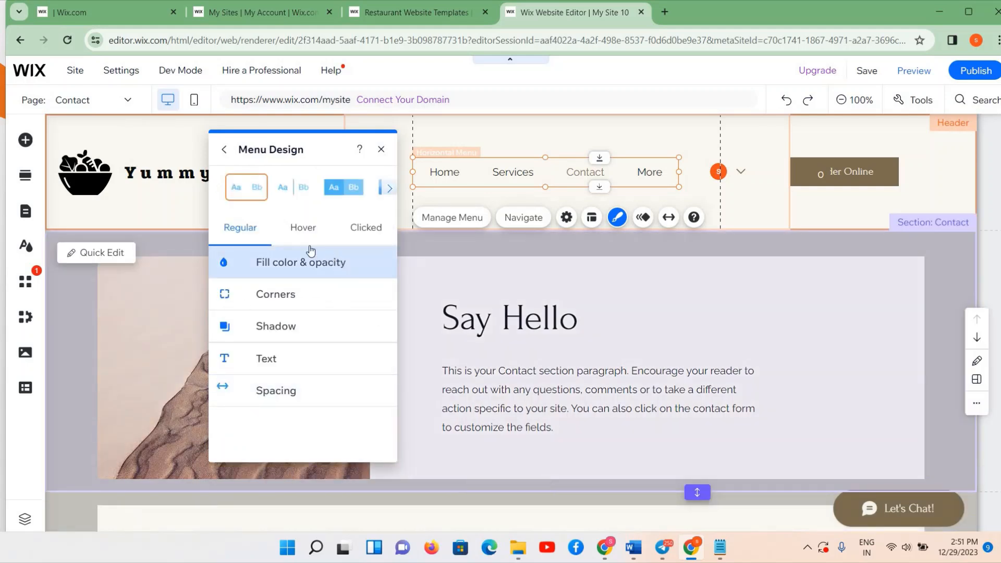
click(267, 365)
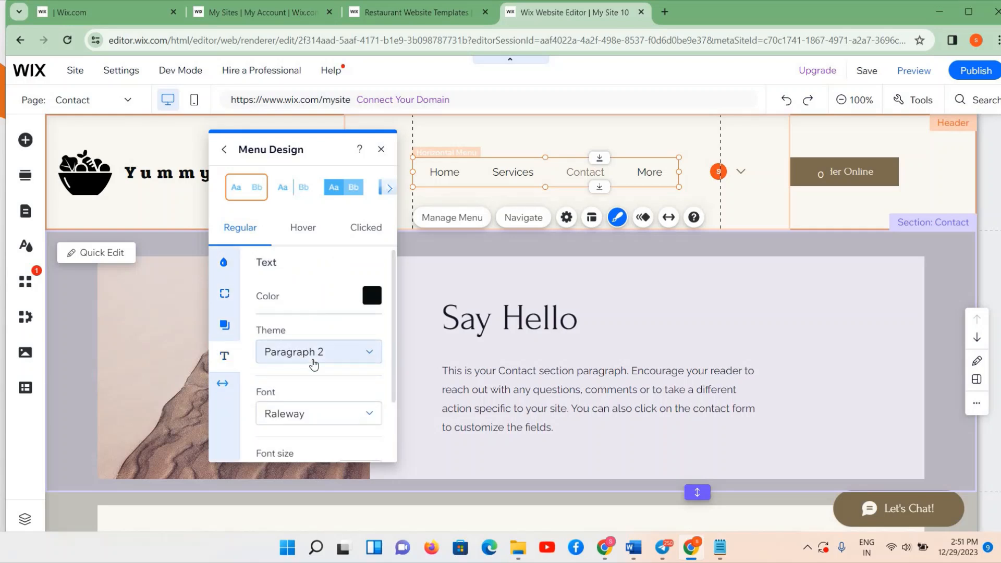
scroll(311, 379, down, 2)
click(358, 397)
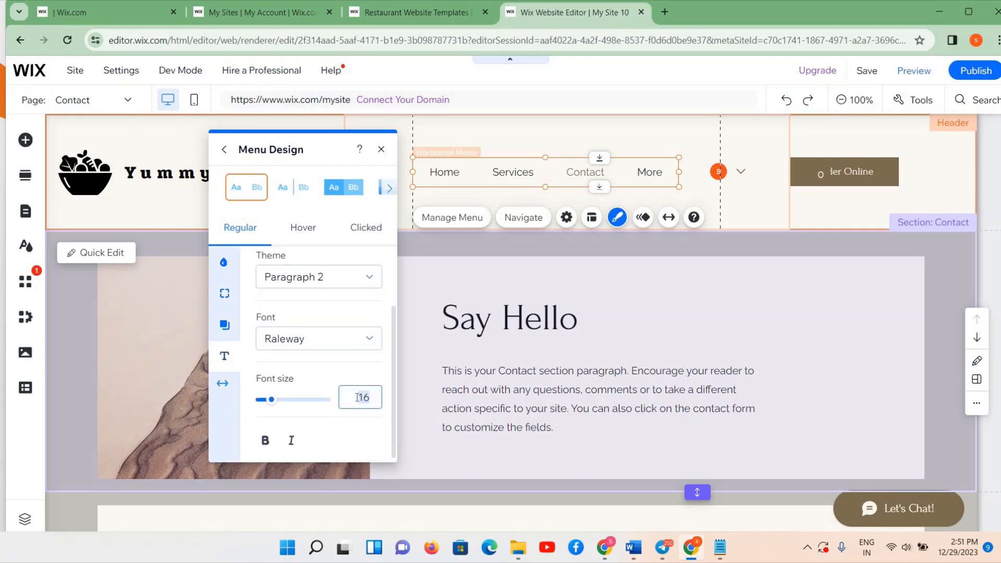
text(20)
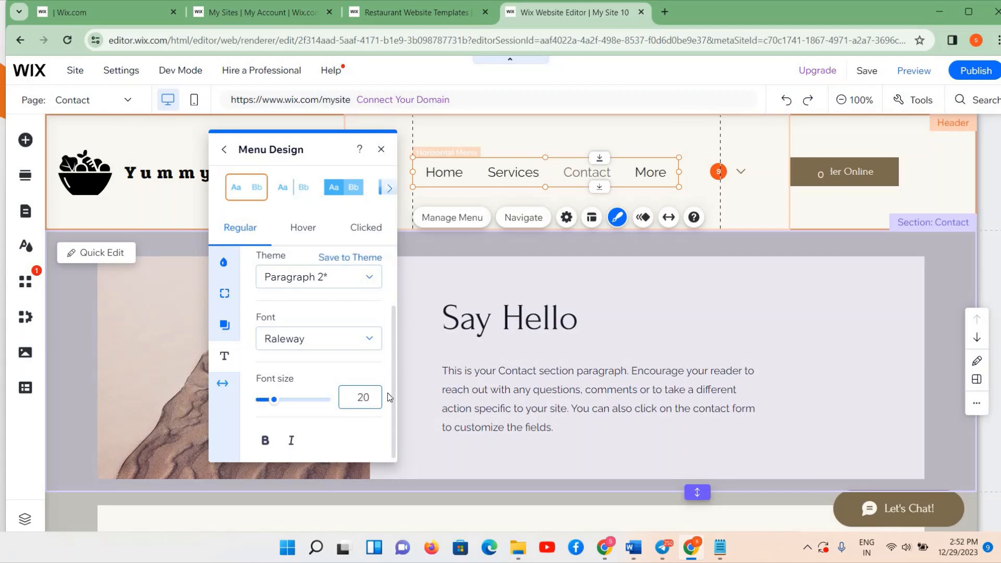
key(BackSpace)
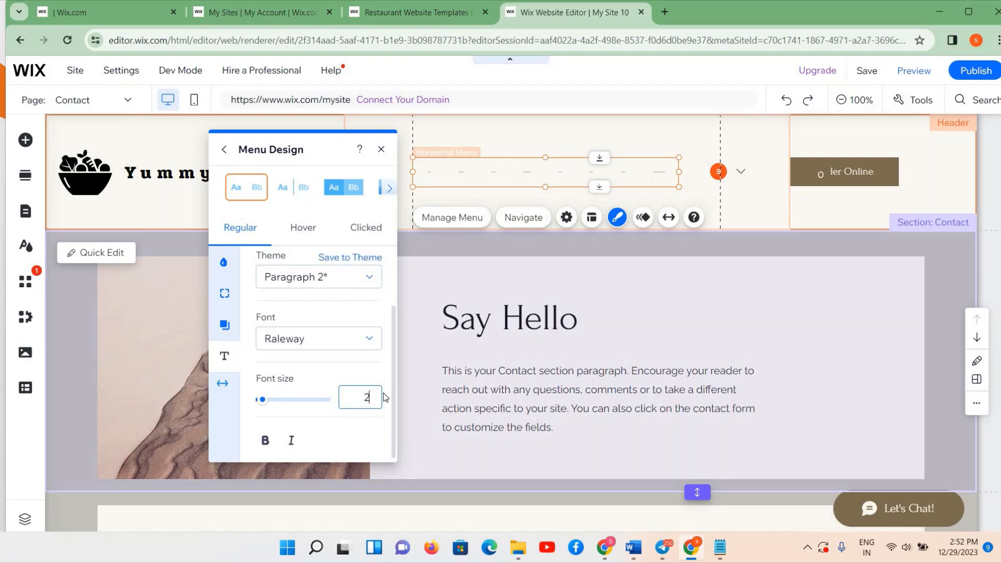
text(19)
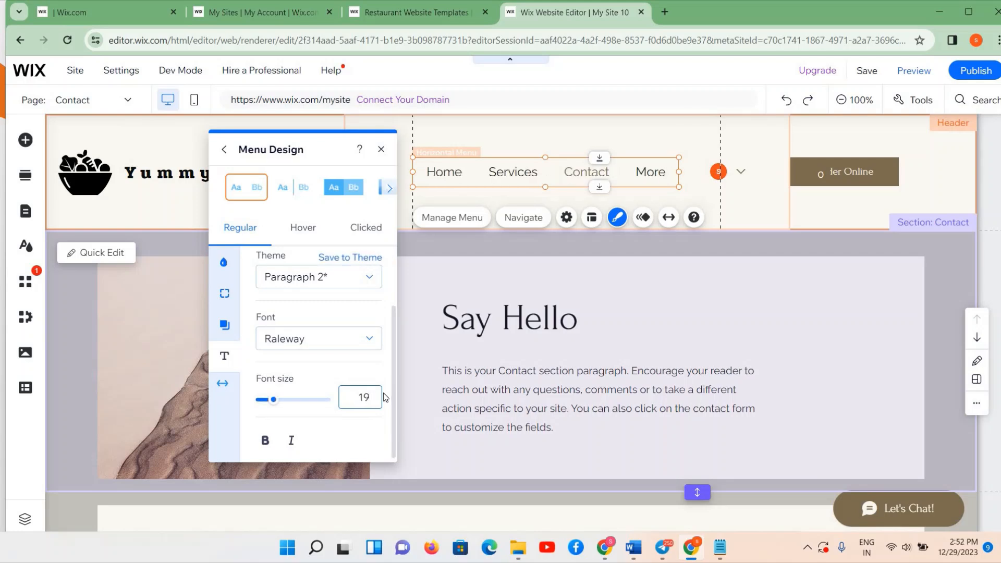
key(BackSpace)
text(8)
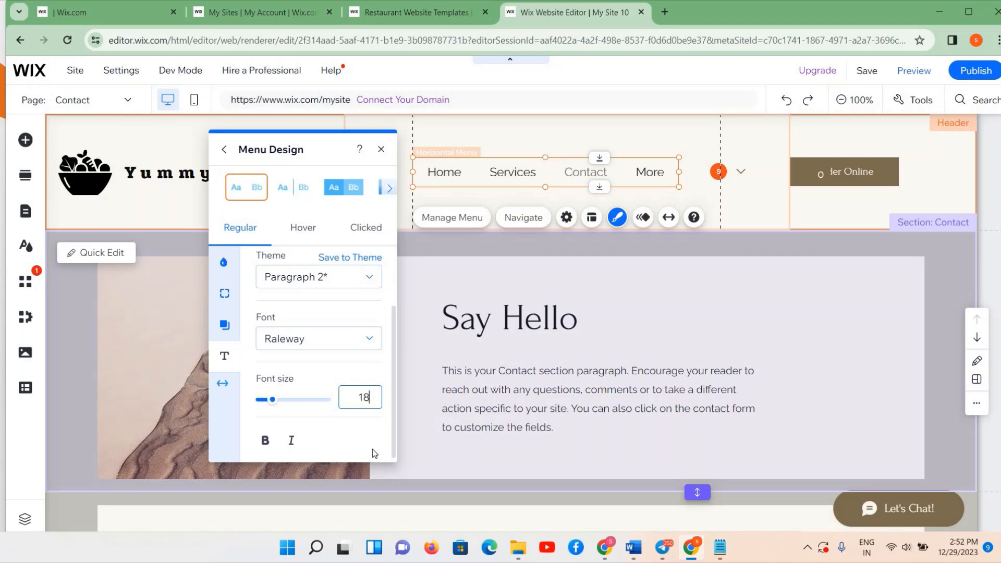
click(268, 441)
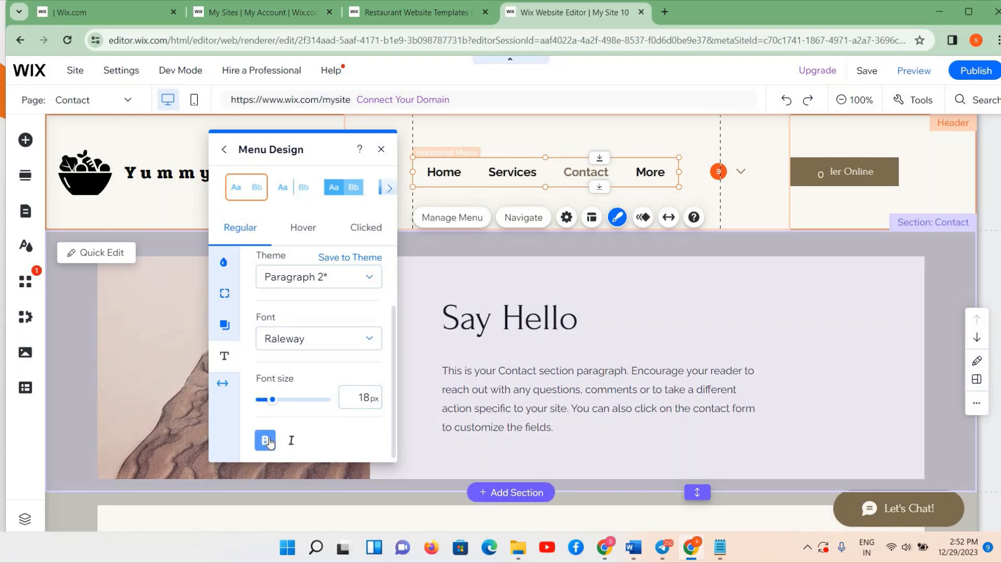
click(302, 347)
click(318, 291)
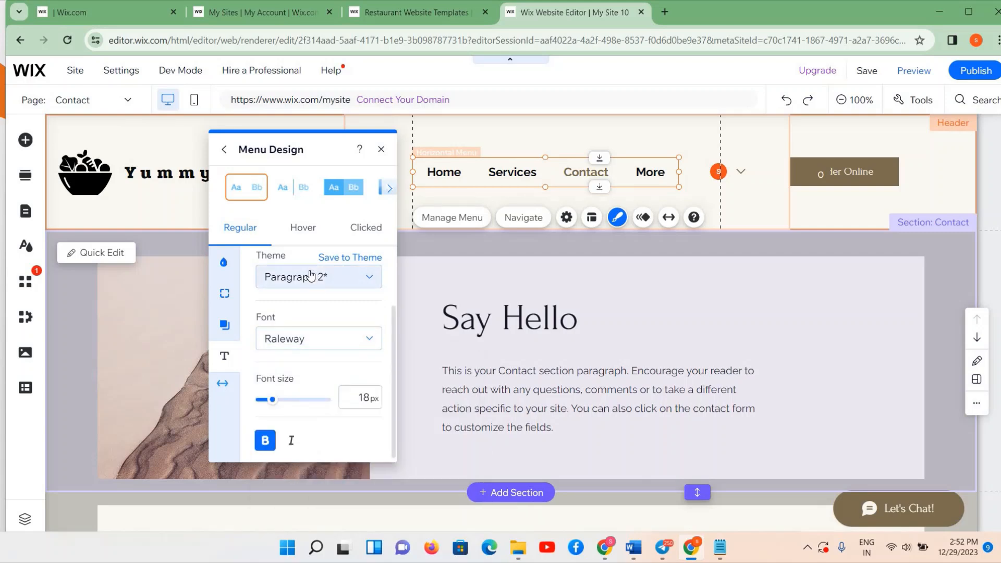
click(345, 288)
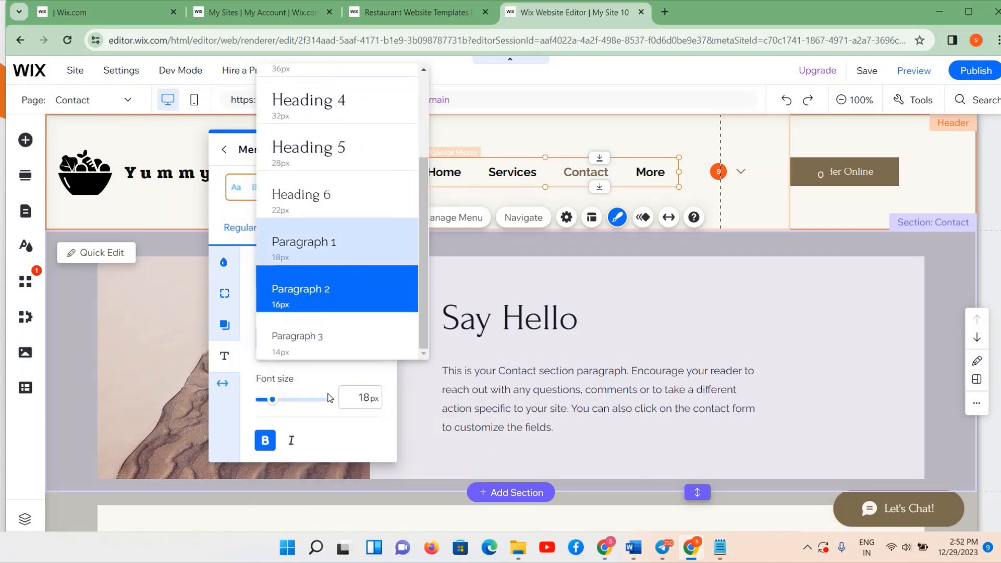
click(314, 381)
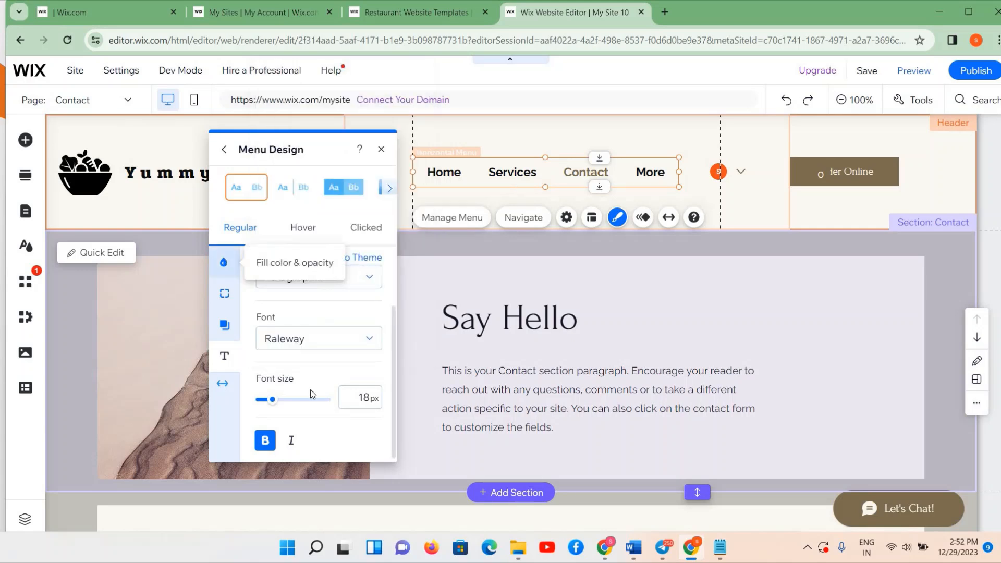
- Set the horizontal menu's hover text color to the black theme color
click(303, 230)
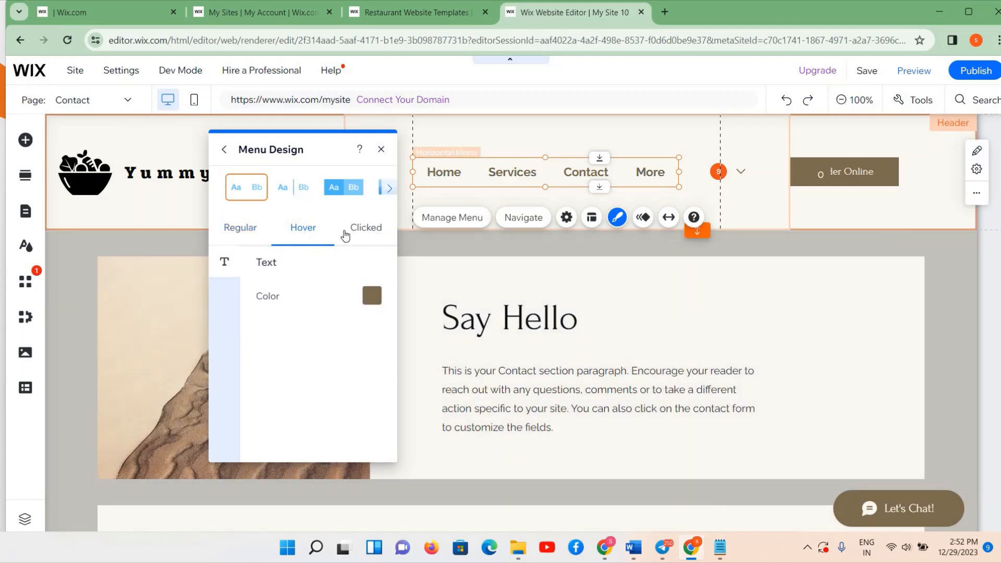
click(372, 295)
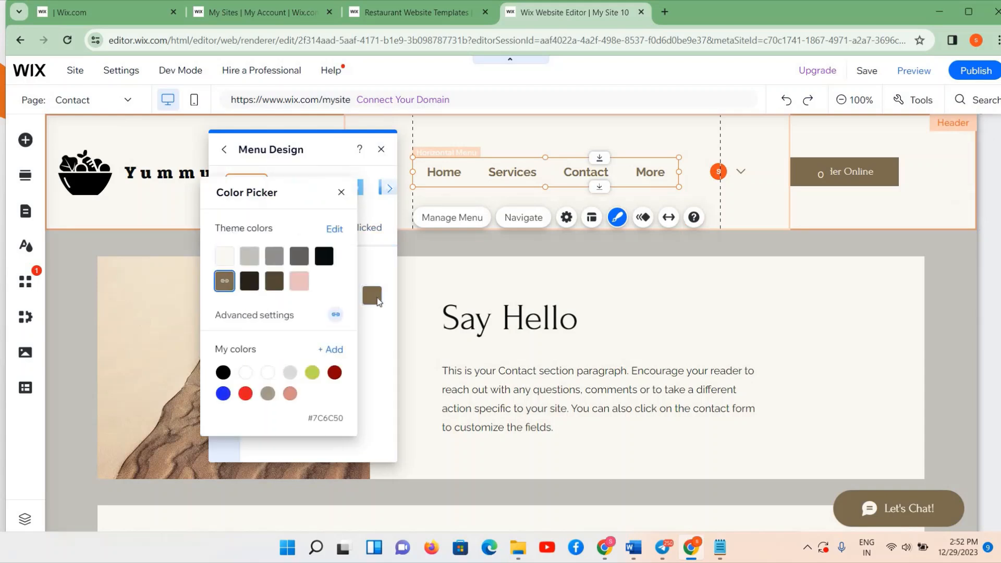
click(328, 257)
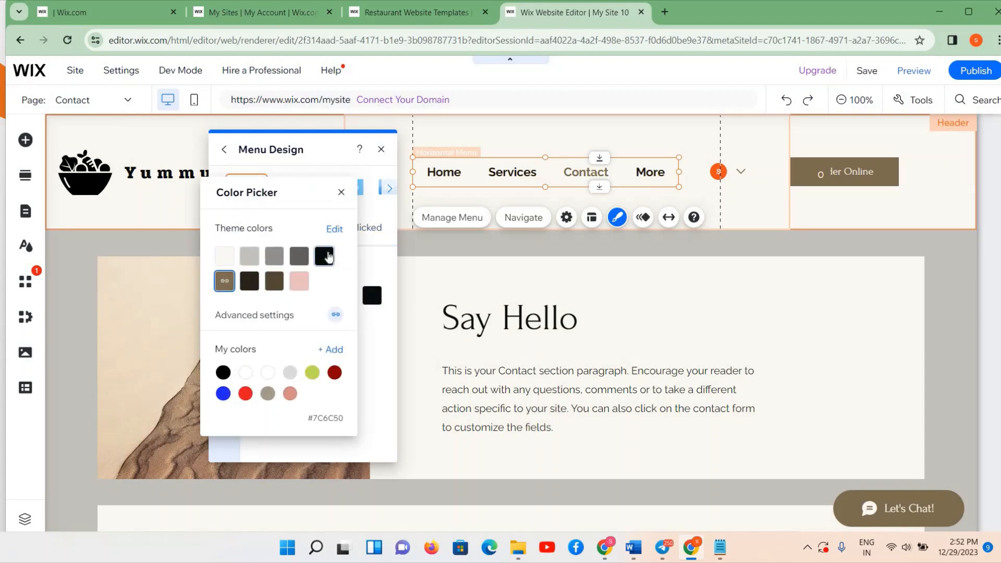
click(341, 192)
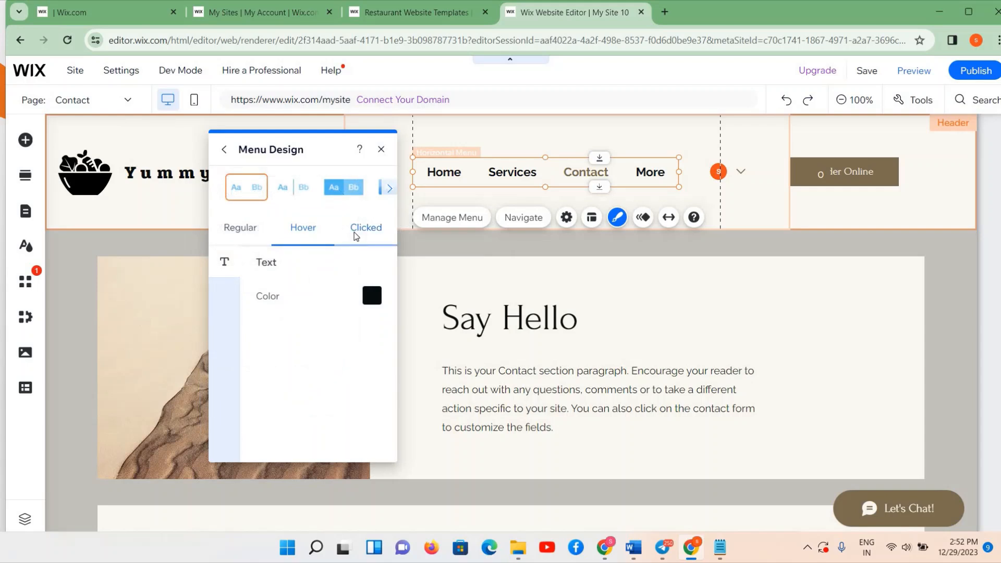
- Set the horizontal menu's clicked text color to the dark brown theme color #534835
click(355, 233)
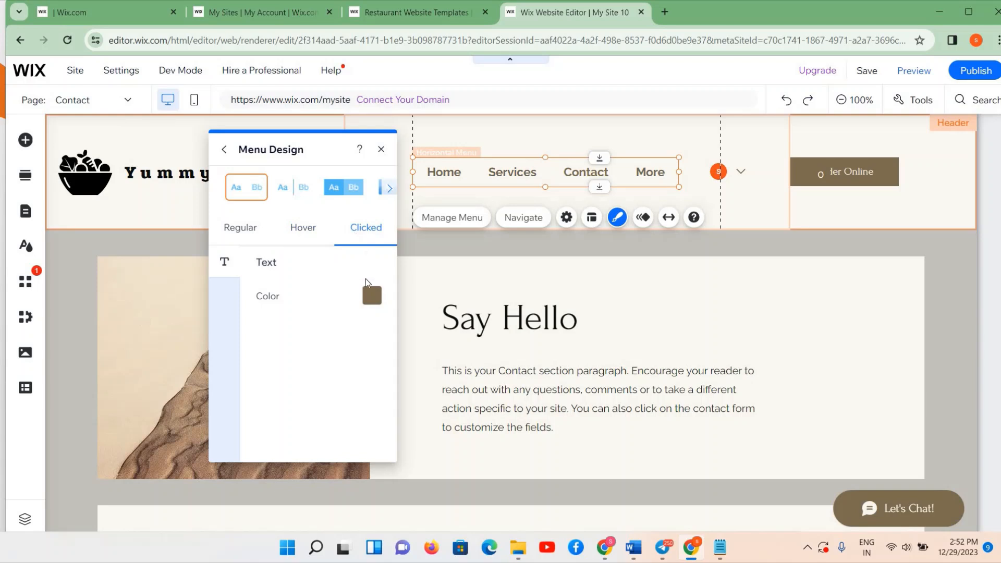
click(372, 296)
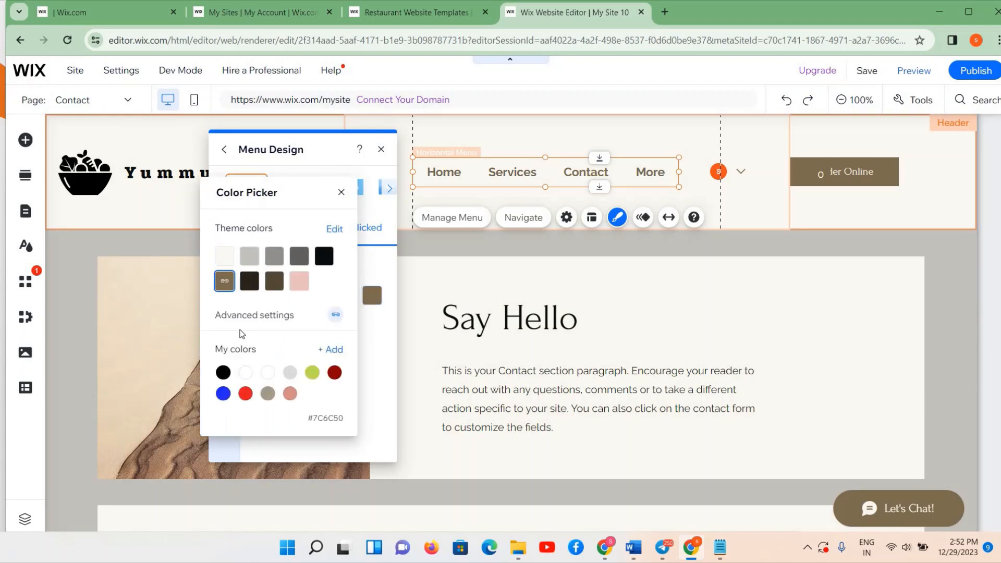
click(278, 281)
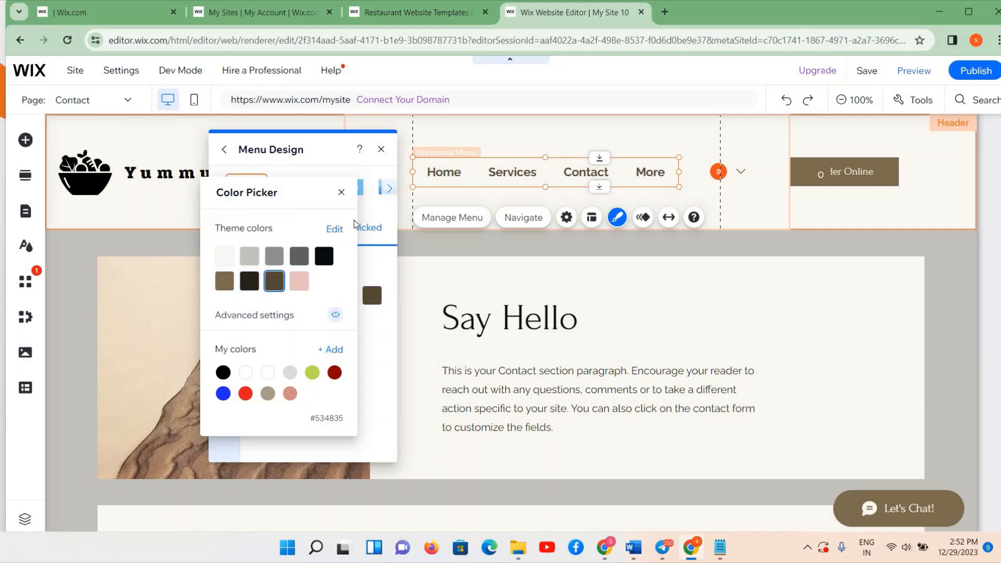
click(342, 194)
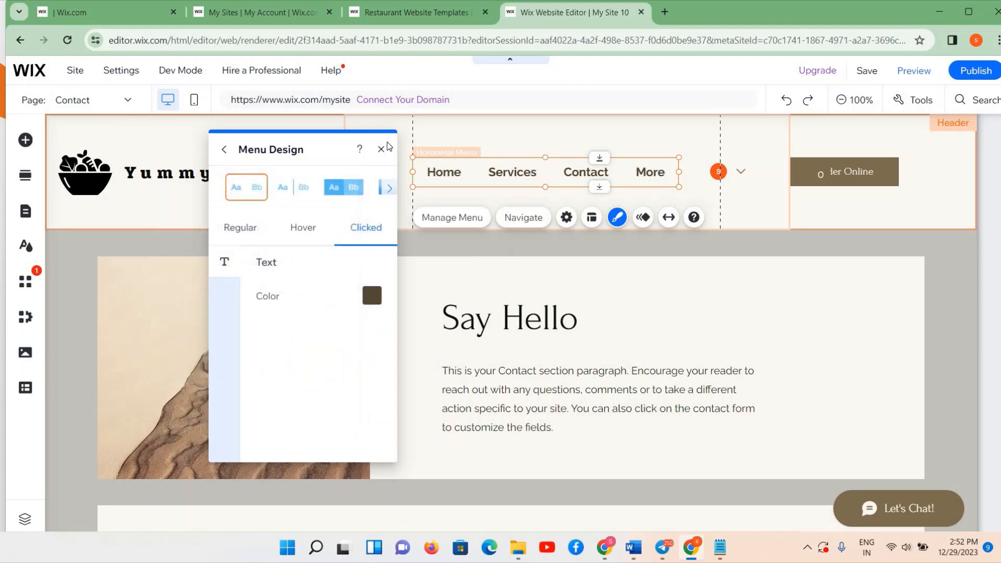
- Review the horizontal menu's regular text, fill, shadow and clicked-state design settings, and leave the menu design options
click(240, 230)
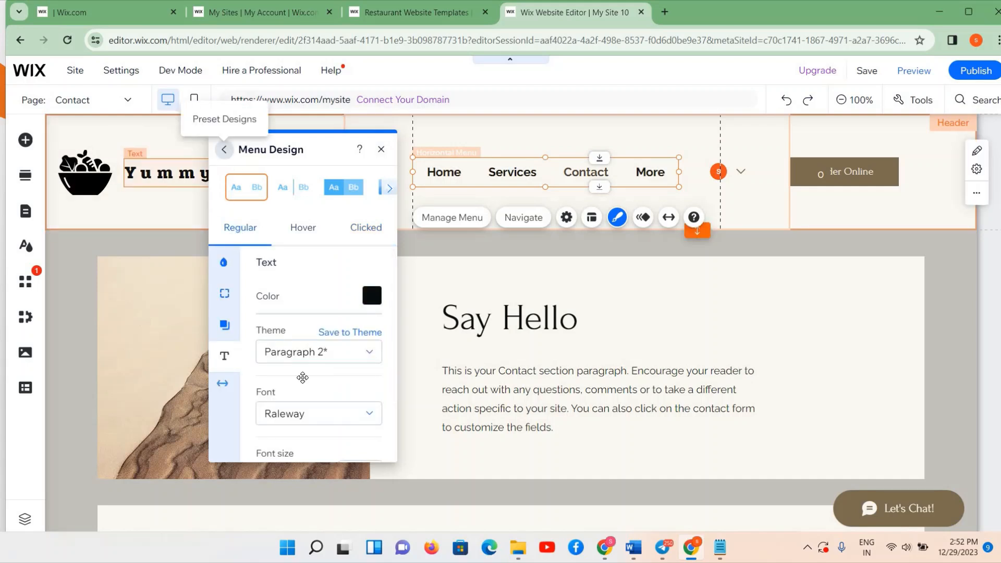
click(224, 150)
click(302, 467)
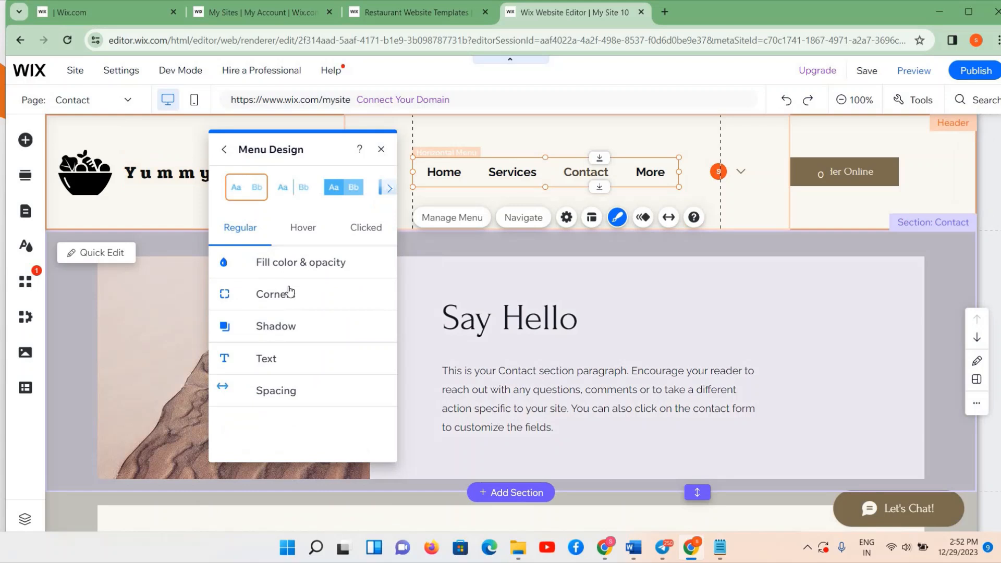
click(269, 265)
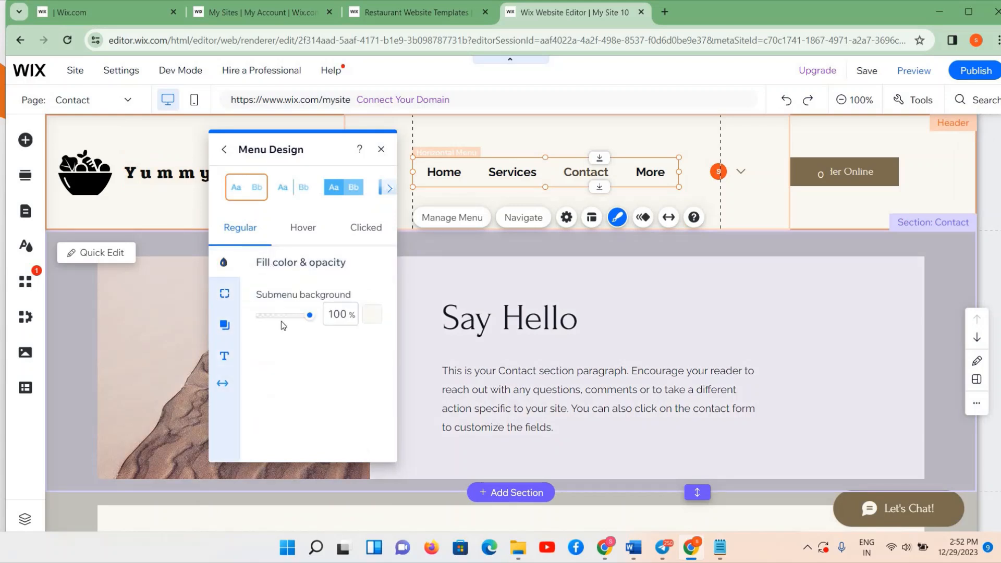
click(303, 228)
click(224, 152)
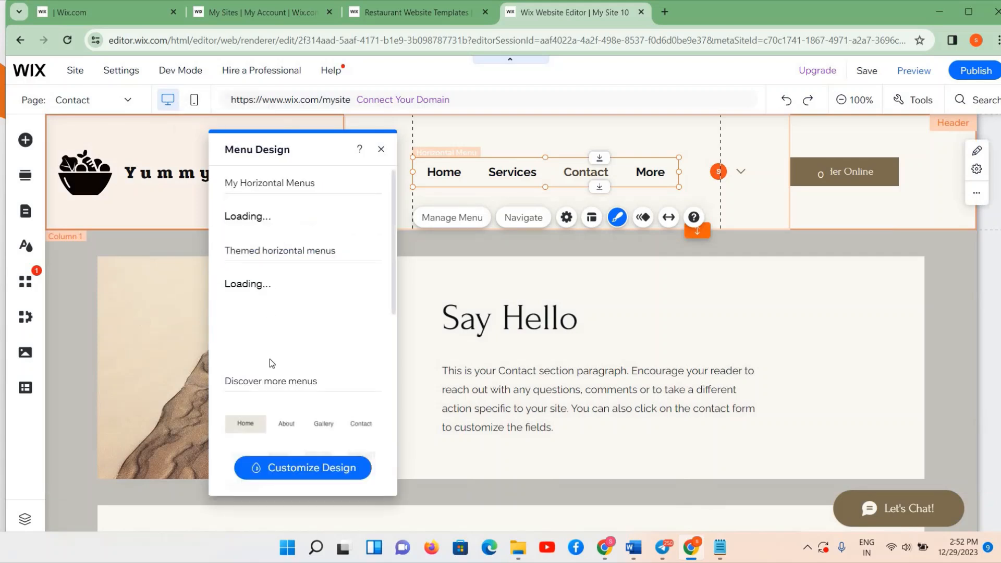
click(266, 477)
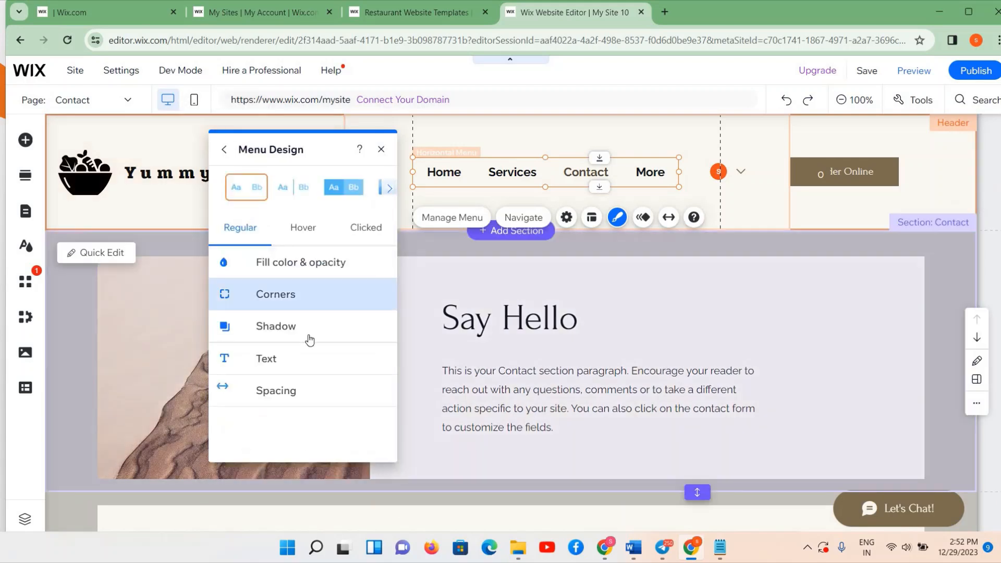
click(272, 331)
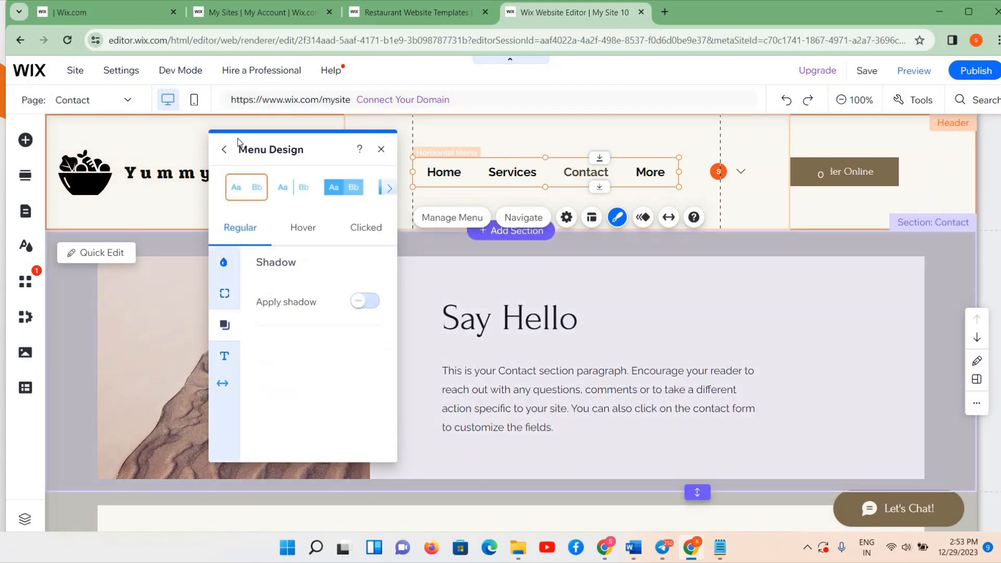
click(223, 151)
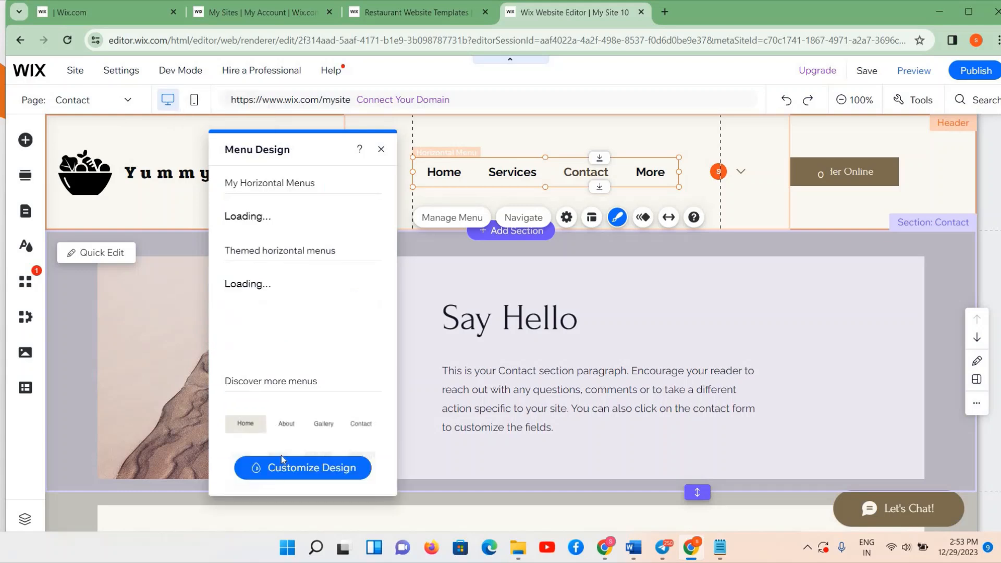
click(279, 470)
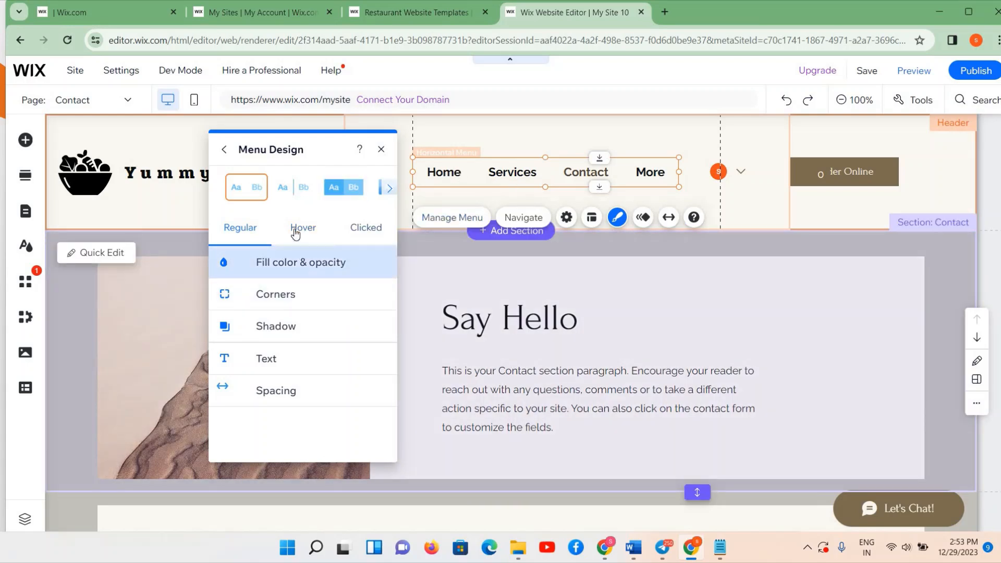
click(365, 228)
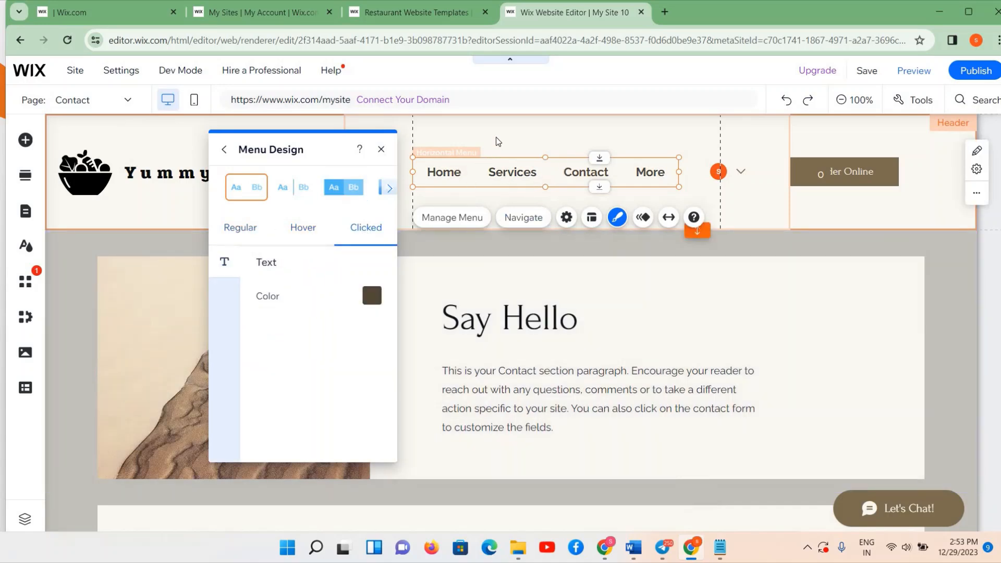
click(496, 137)
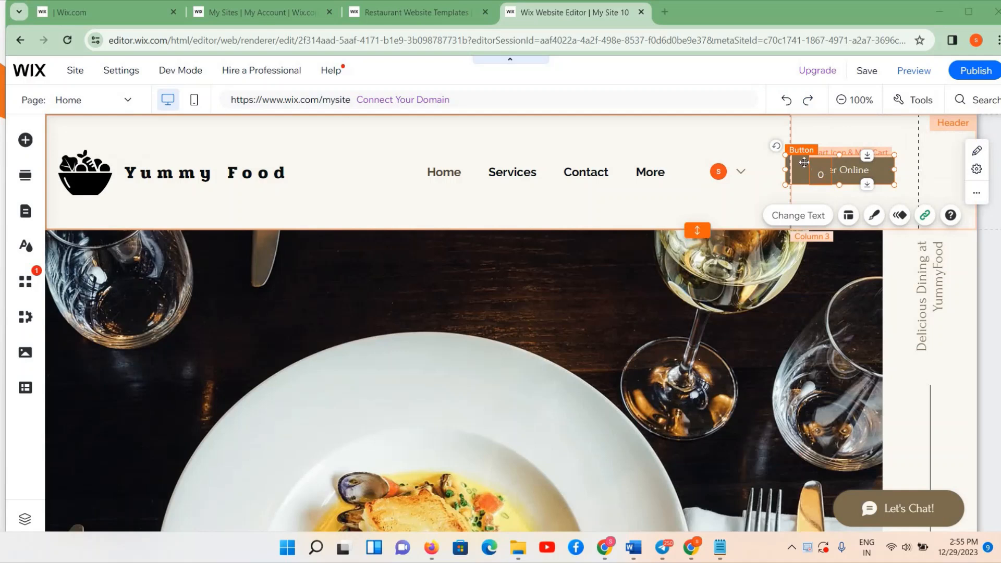
- Move the Order Online button clear of the cart icon and delete the cart icon from the header
drag(803, 166, 899, 167)
click(822, 174)
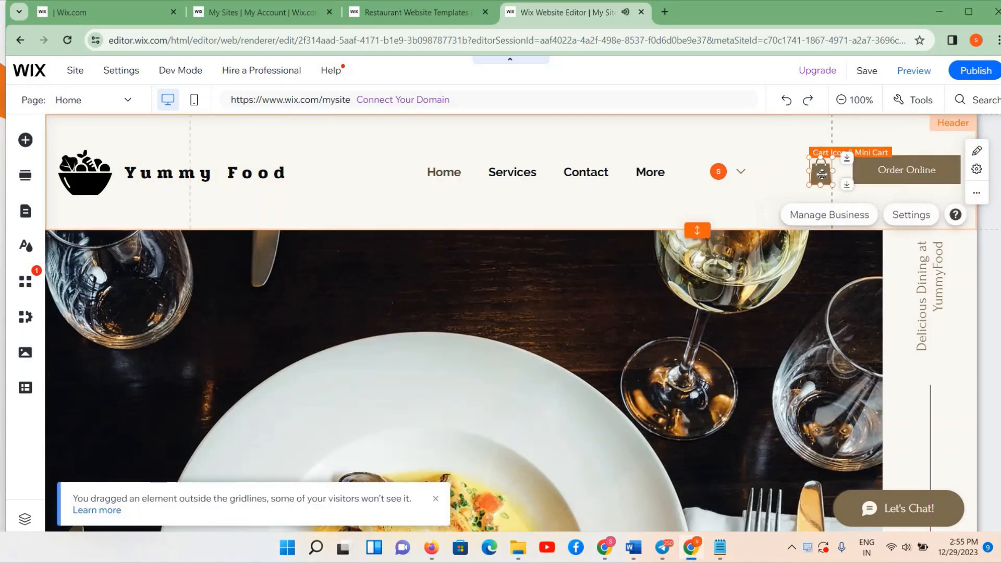
key(Delete)
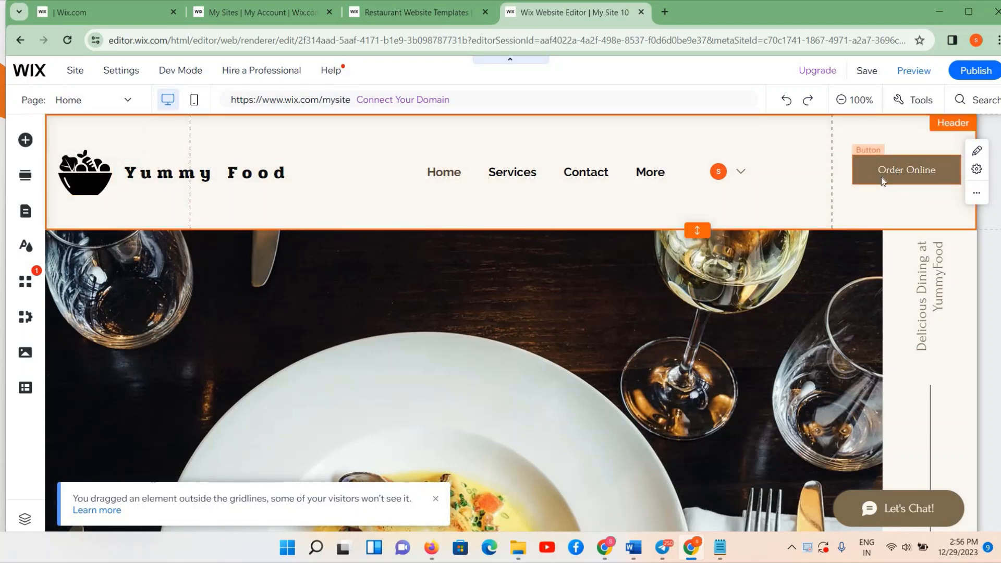
- Reposition the Order Online button in the header so it sits closer to the login bar
mouse_move(856, 165)
mouse_down()
mouse_move(893, 167)
mouse_move(857, 167)
mouse_up()
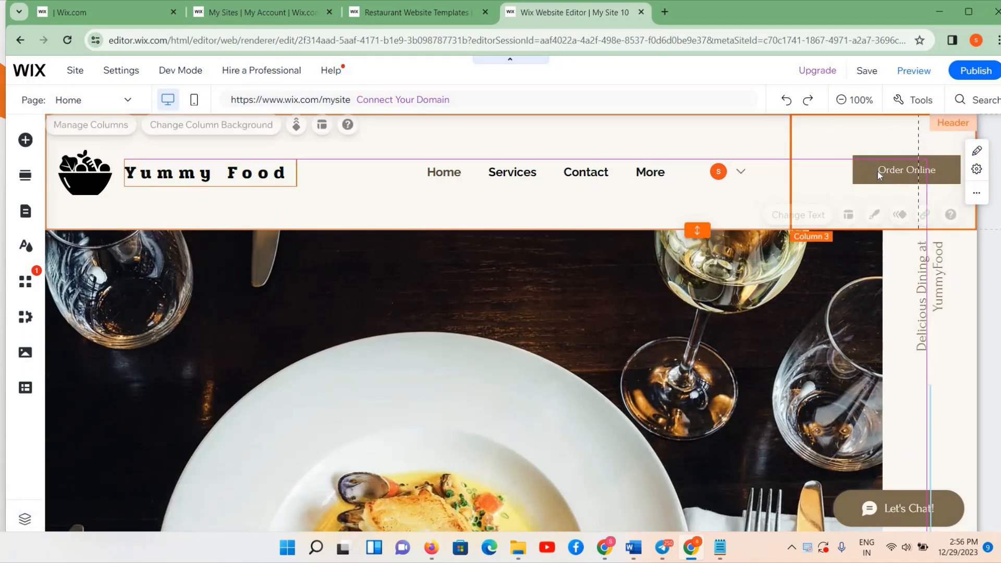
drag(878, 172, 853, 181)
click(820, 178)
key(Delete)
click(868, 171)
drag(867, 172, 740, 170)
- Delete the login bar from the header and place the Order Online button directly beside the horizontal menu
click(733, 170)
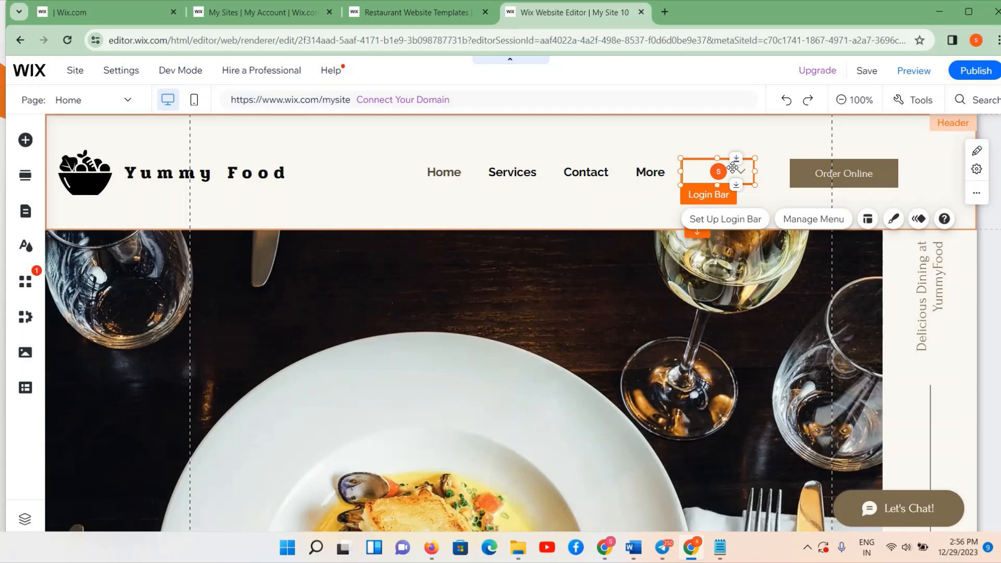
key(Delete)
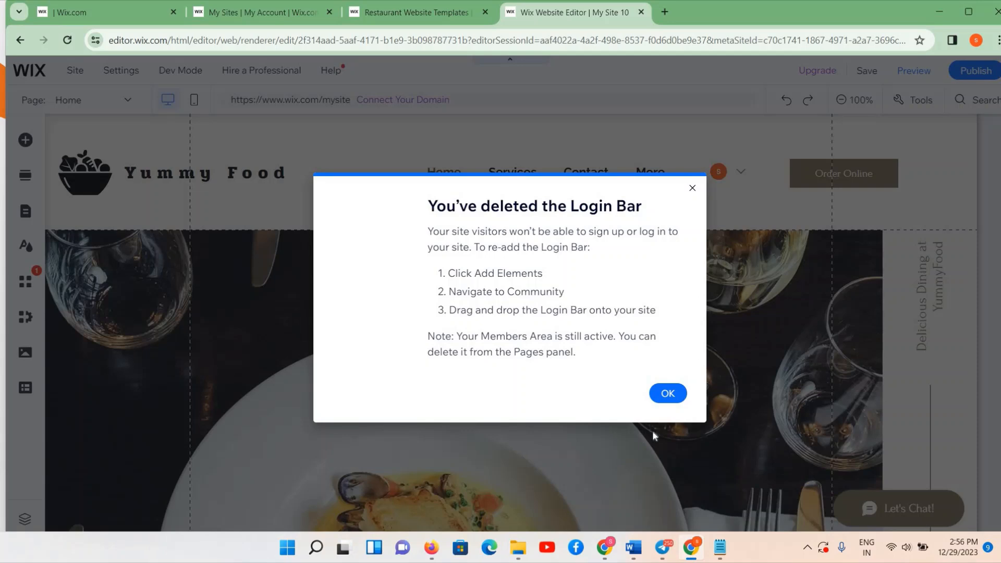
click(666, 394)
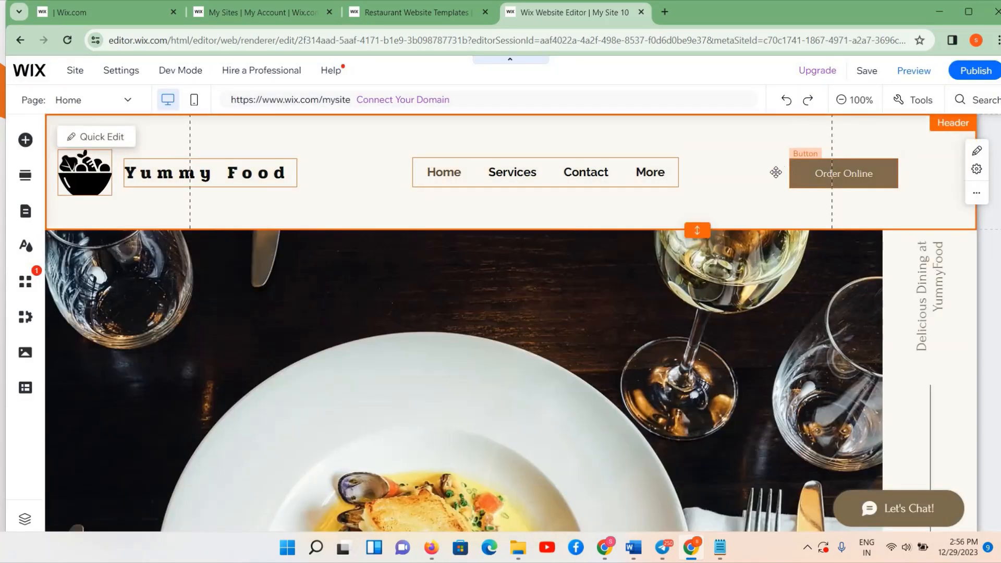
drag(809, 174, 720, 174)
- Change the header button's text to "Contact US"
click(729, 218)
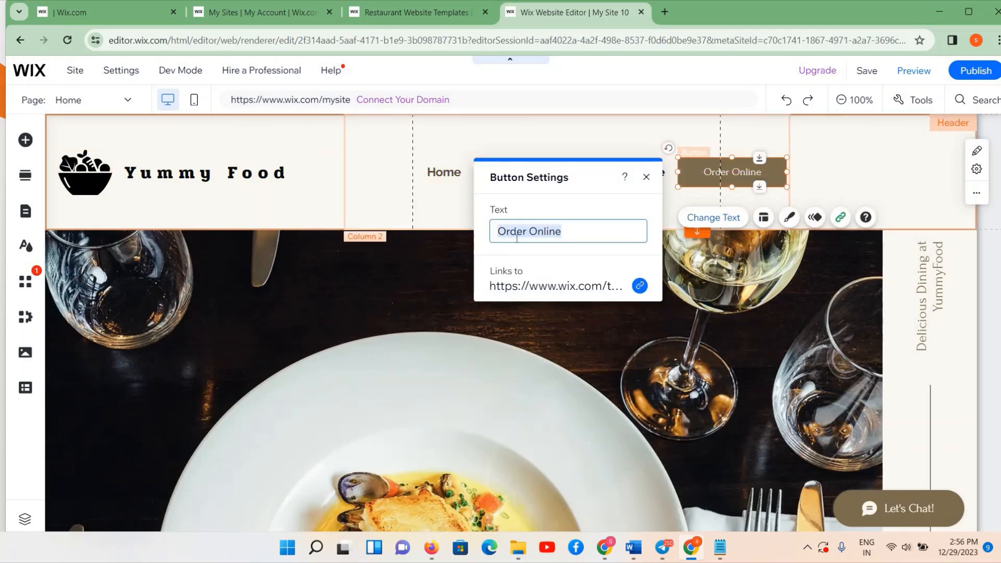
text(Contact US)
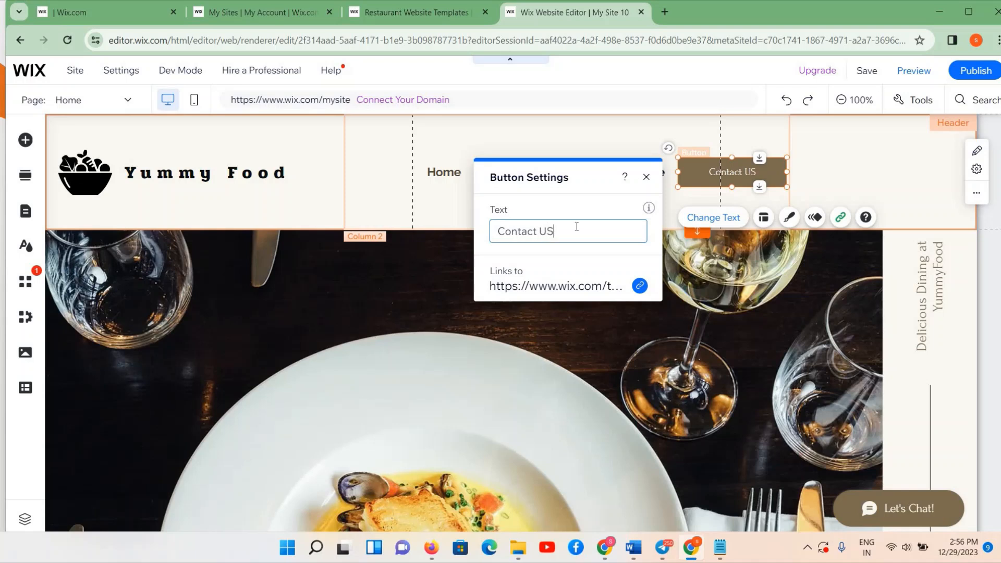
double_click(576, 227)
click(753, 181)
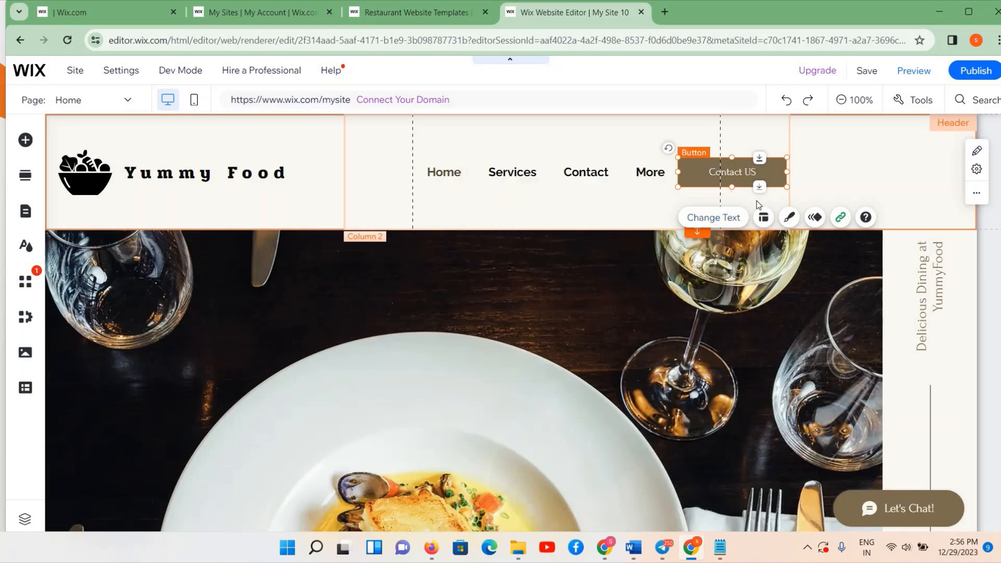
- Customize the Contact US button's regular text with bold formatting and a font size of 17 px
click(791, 219)
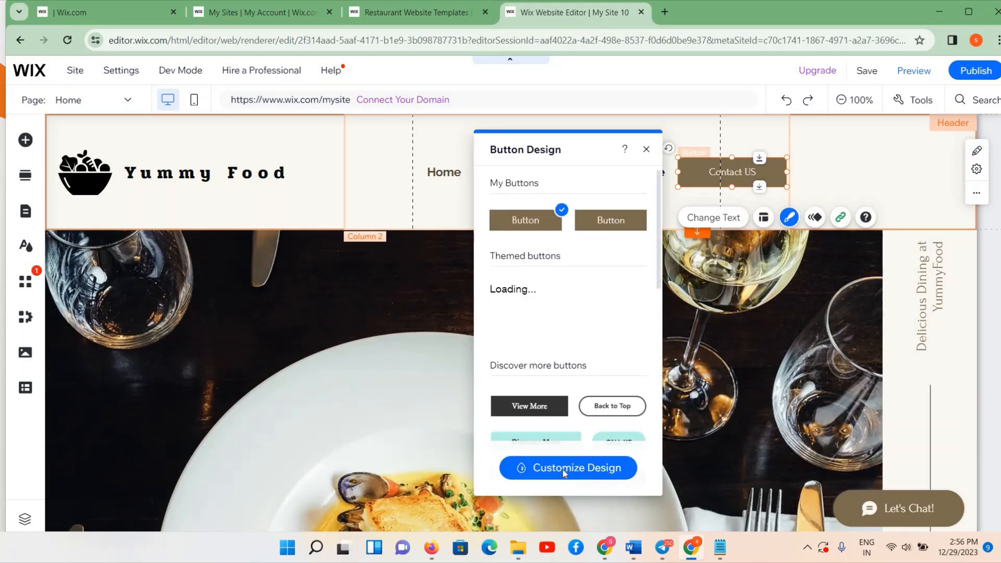
click(548, 468)
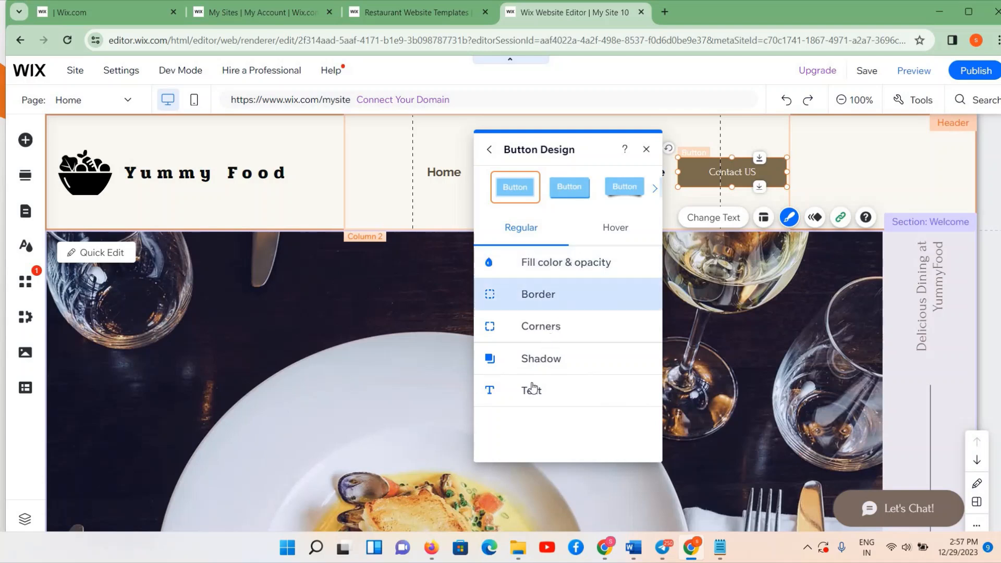
click(532, 391)
scroll(546, 386, down, 2)
click(530, 440)
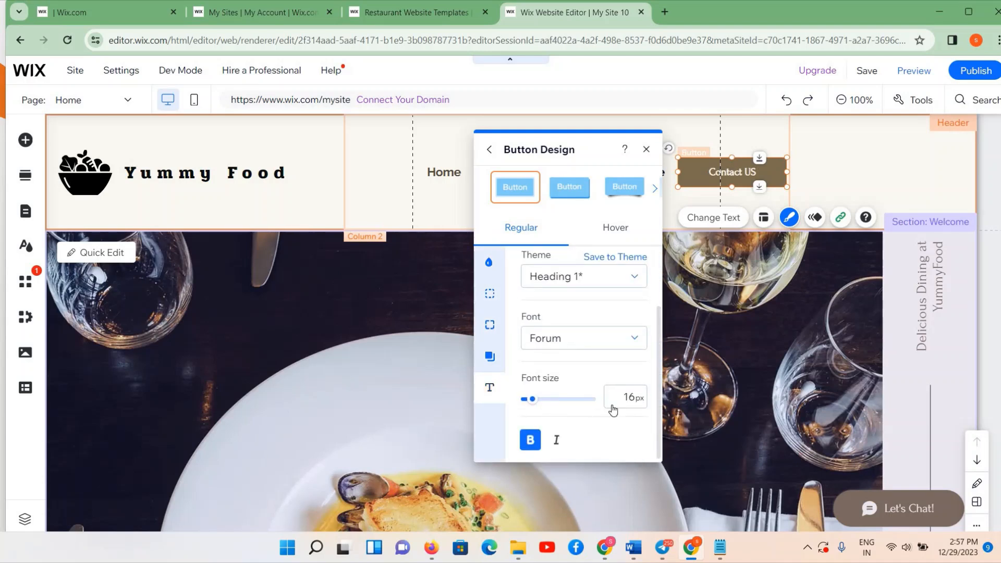
click(627, 400)
text(17)
click(856, 161)
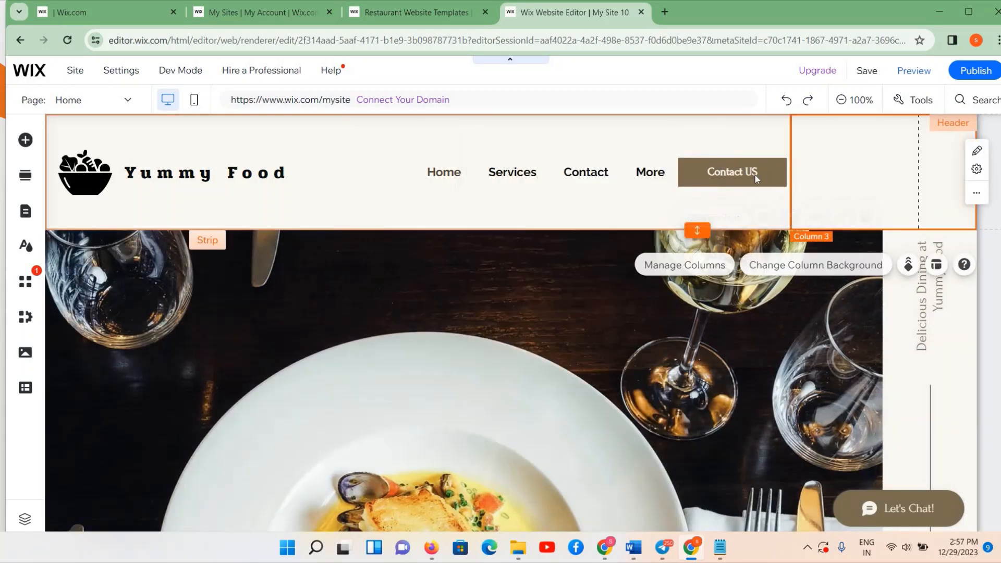
- Set the font of the Contact US button's regular text to Marmelad
click(754, 173)
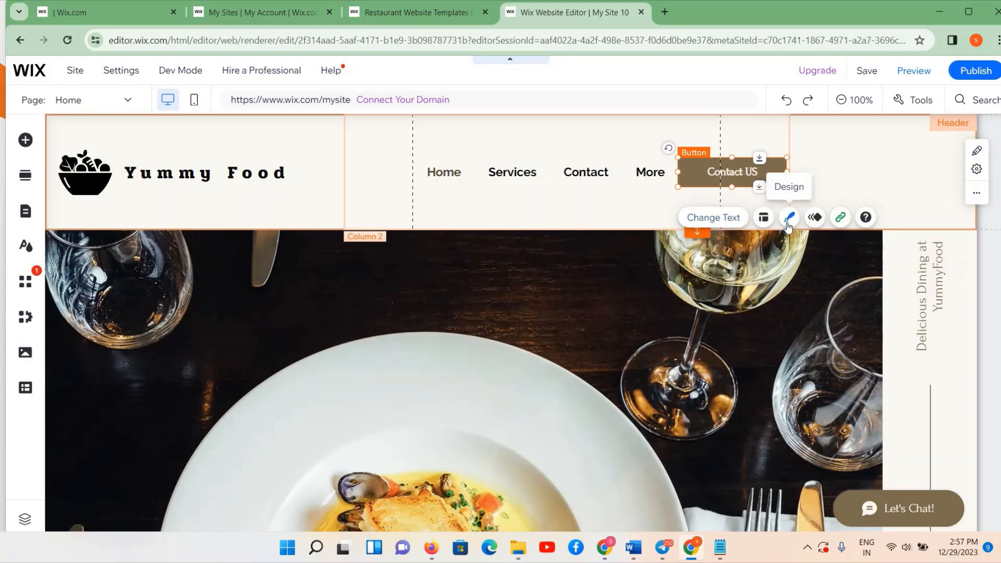
click(791, 217)
click(566, 469)
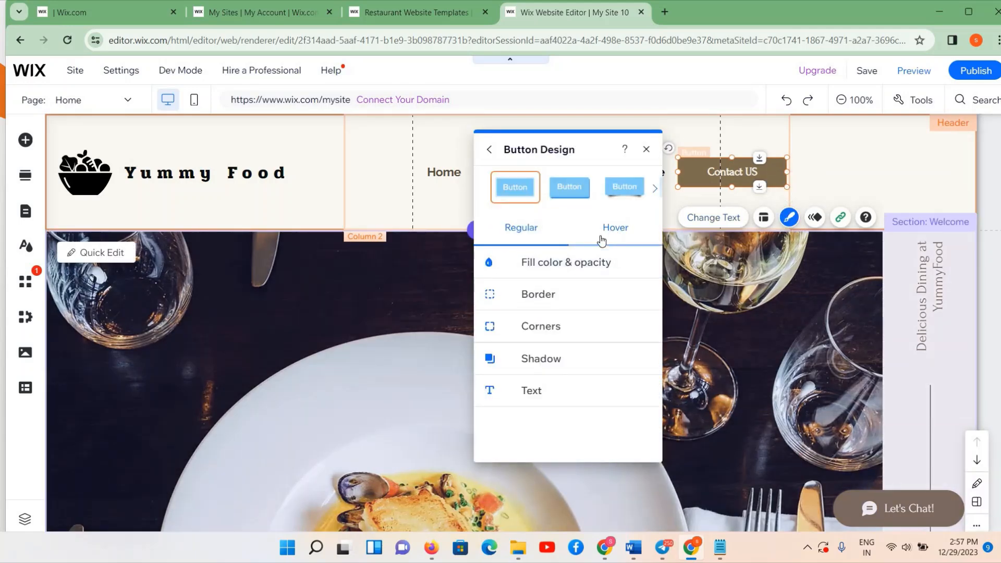
click(545, 386)
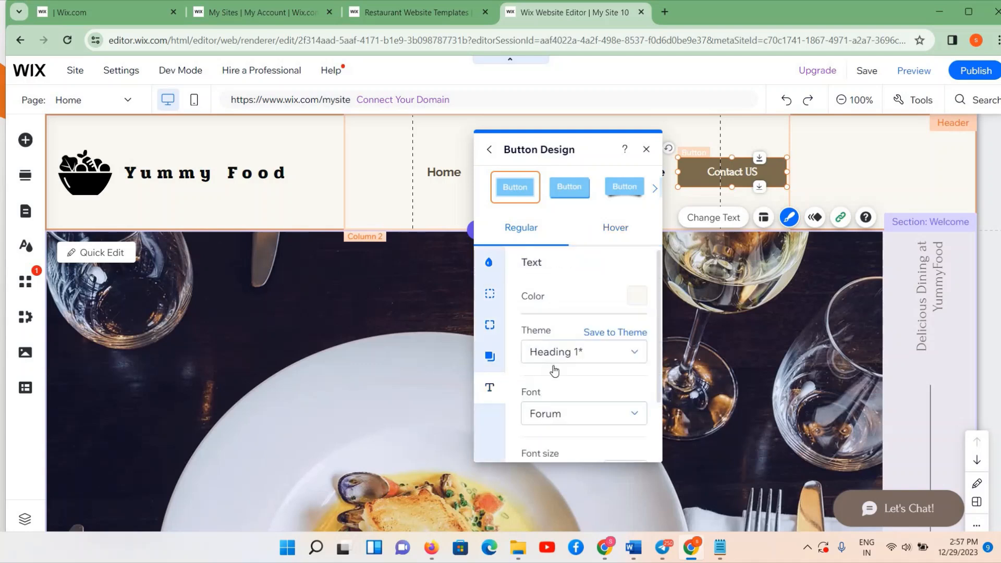
scroll(553, 354, down, 2)
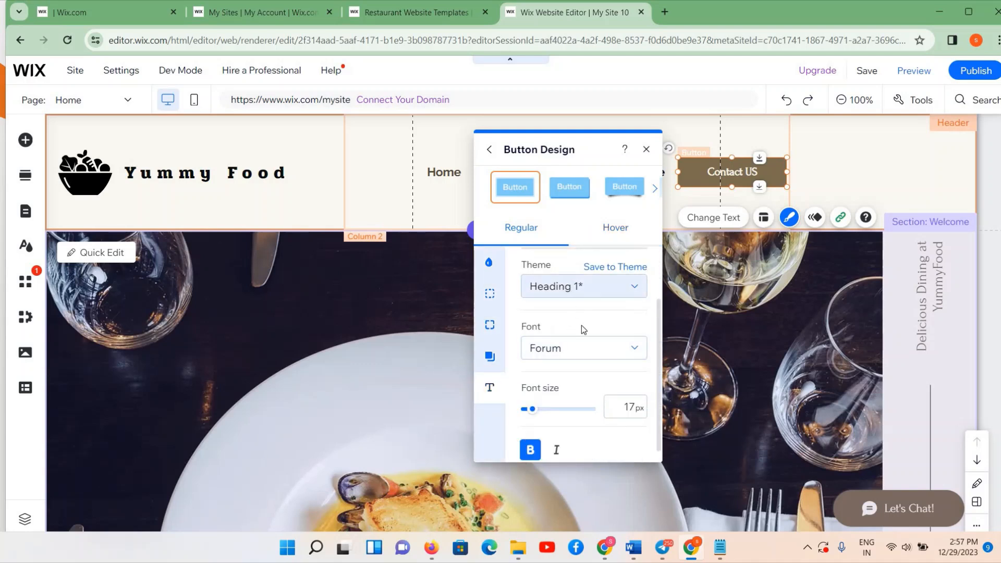
click(569, 354)
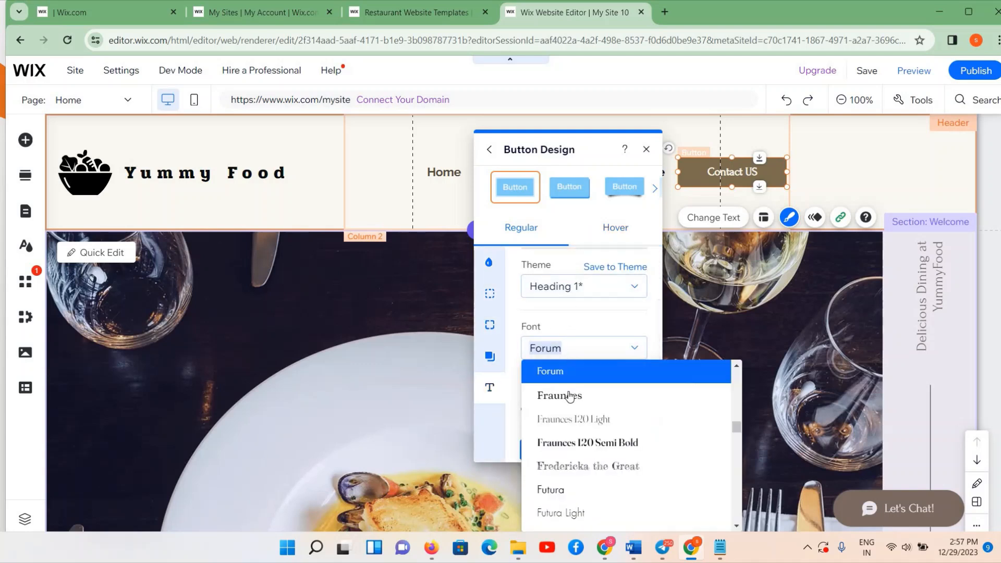
scroll(551, 488, down, 5)
click(551, 484)
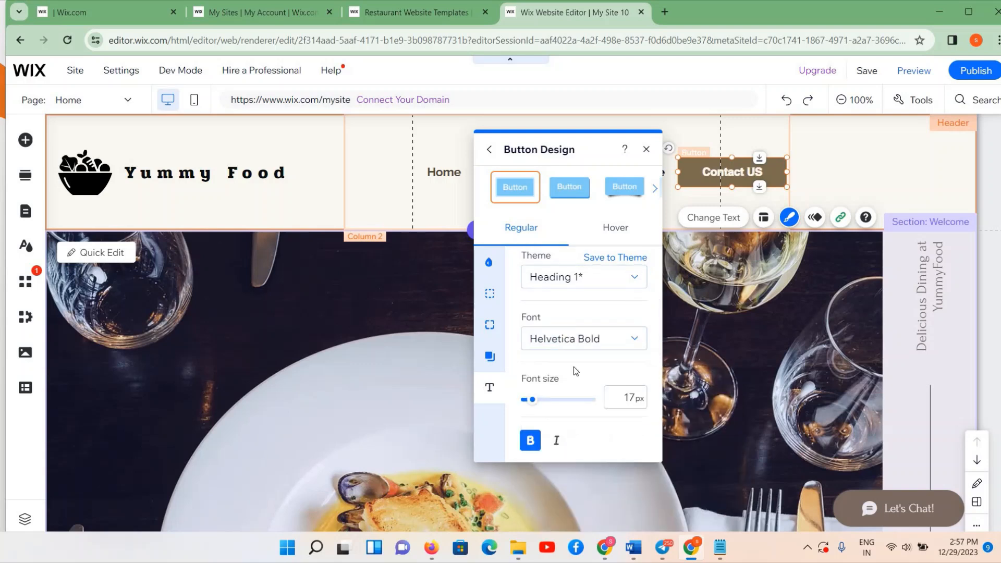
click(567, 339)
scroll(599, 464, down, 5)
scroll(603, 464, down, 3)
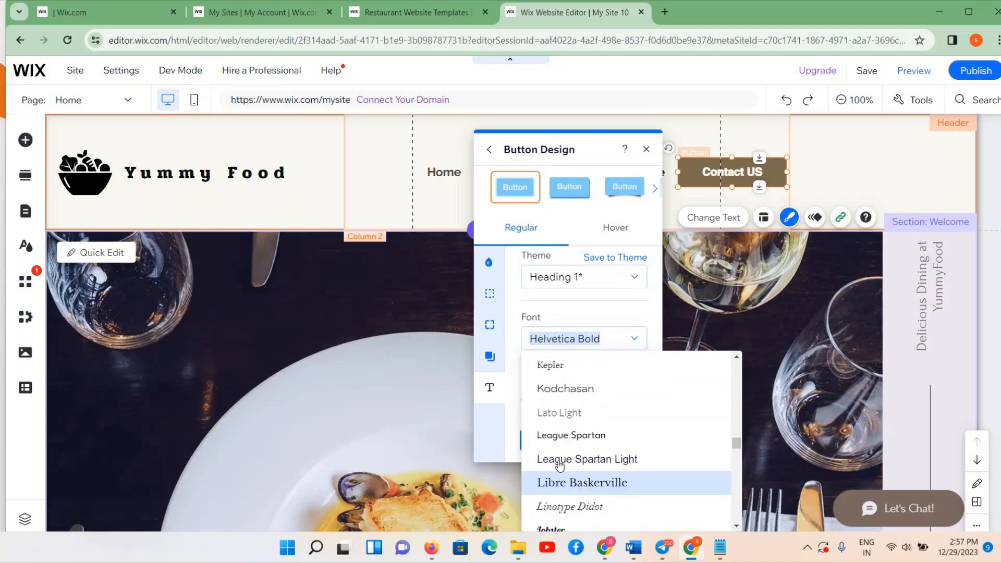
scroll(562, 449, down, 4)
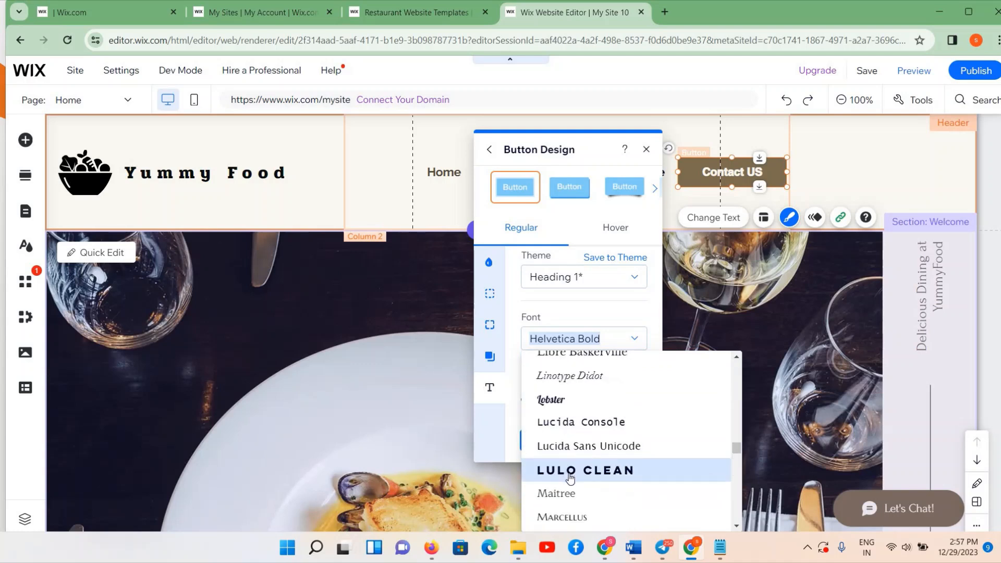
click(569, 497)
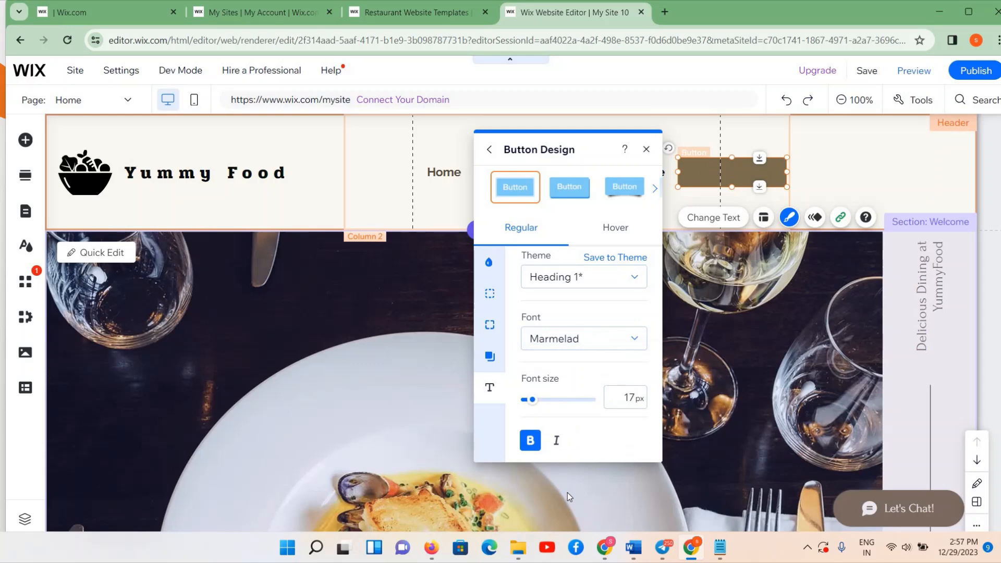
click(806, 172)
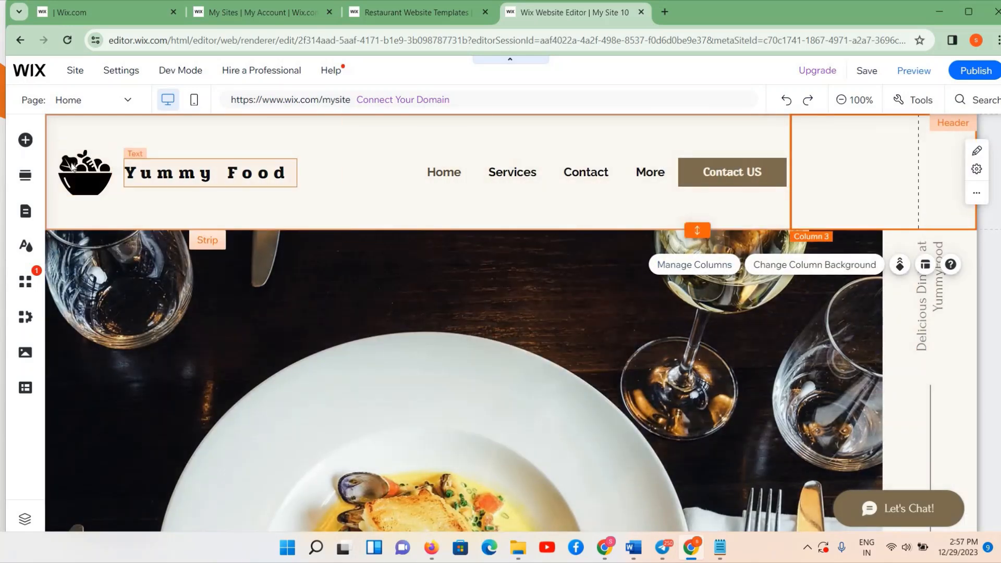
- Review the site menu's page list and the Home page's options, and leave the page management
click(152, 178)
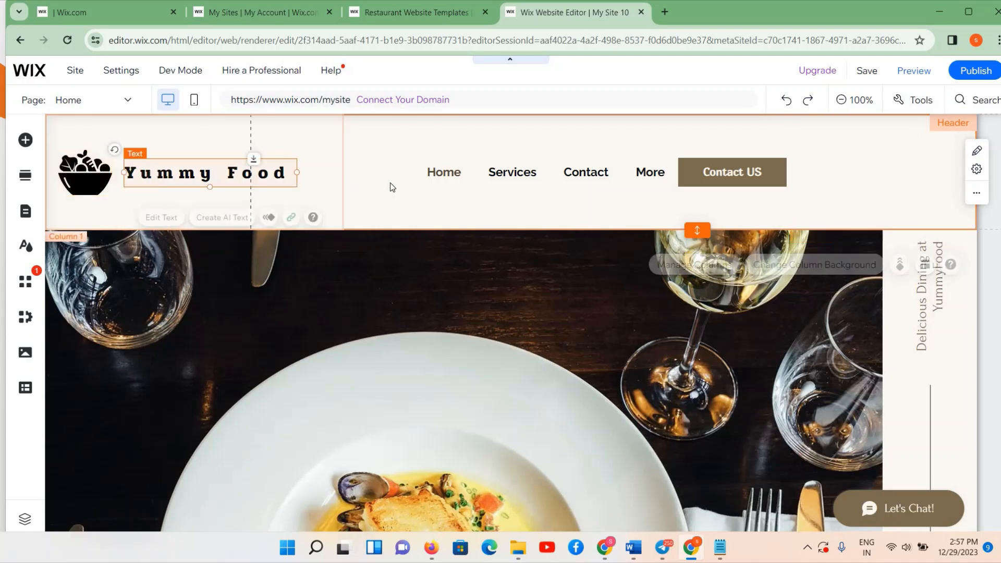
click(434, 180)
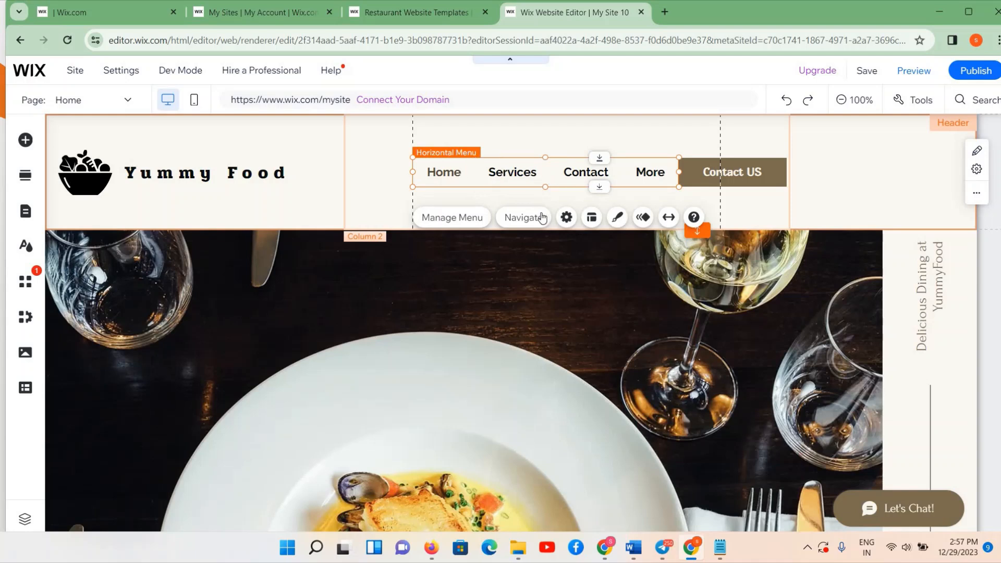
click(465, 223)
click(372, 201)
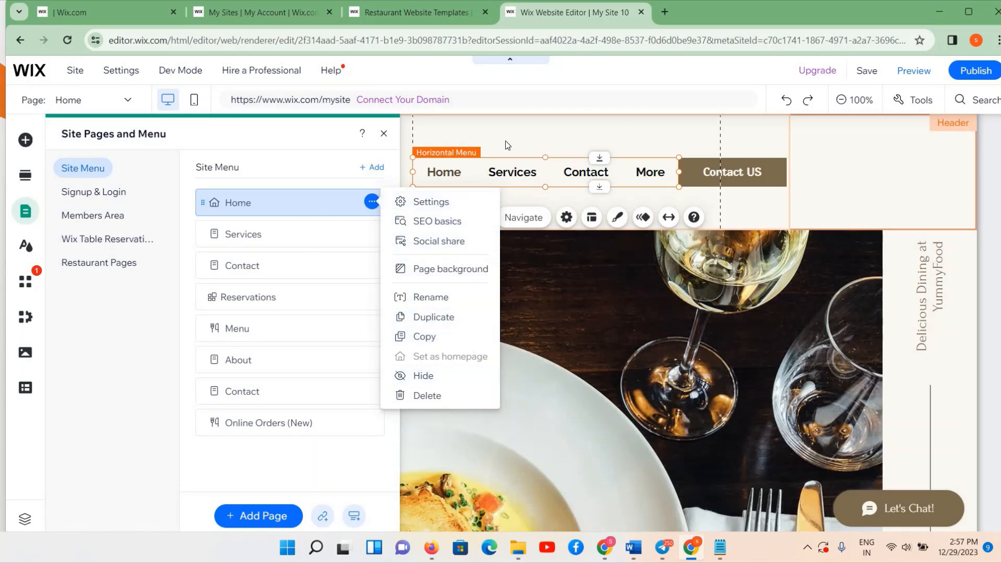
click(734, 173)
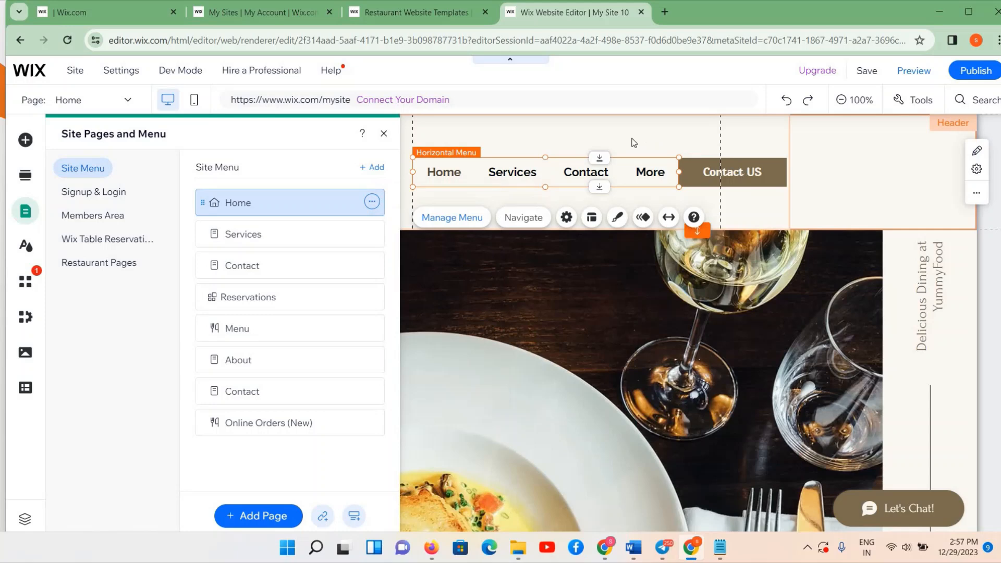
click(725, 177)
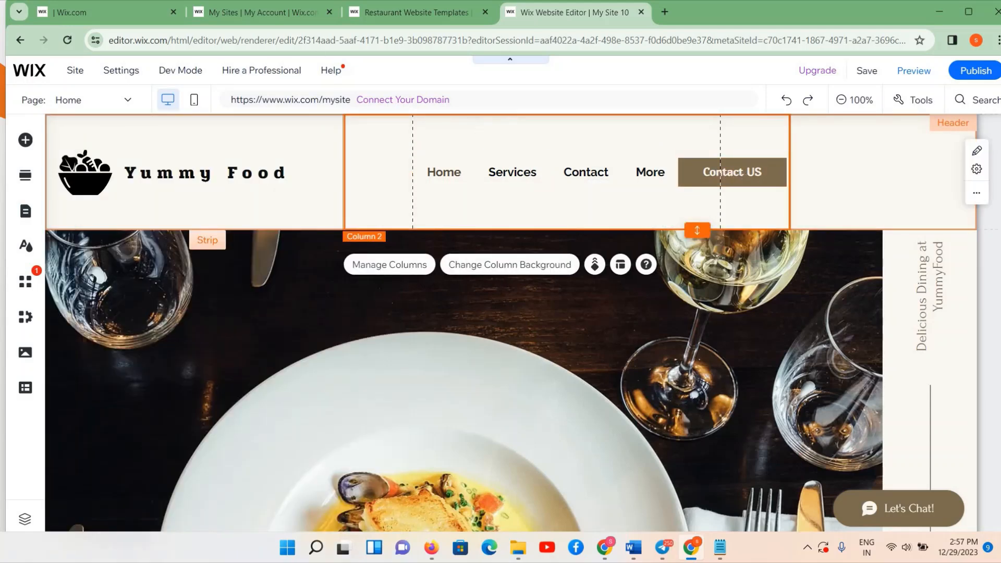
- Set the header's scroll behavior to Freezes
scroll(574, 249, down, 5)
scroll(582, 249, up, 5)
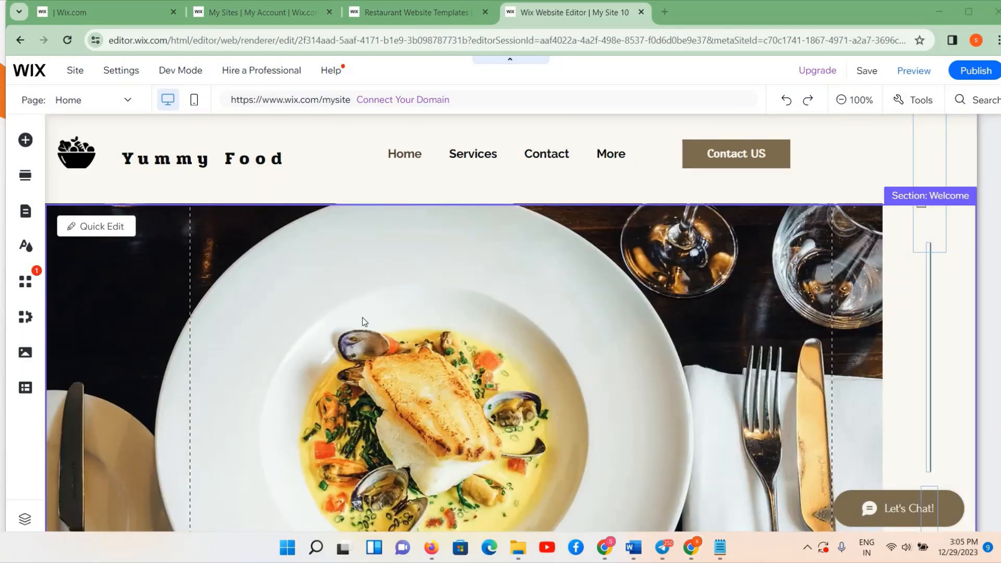
click(865, 144)
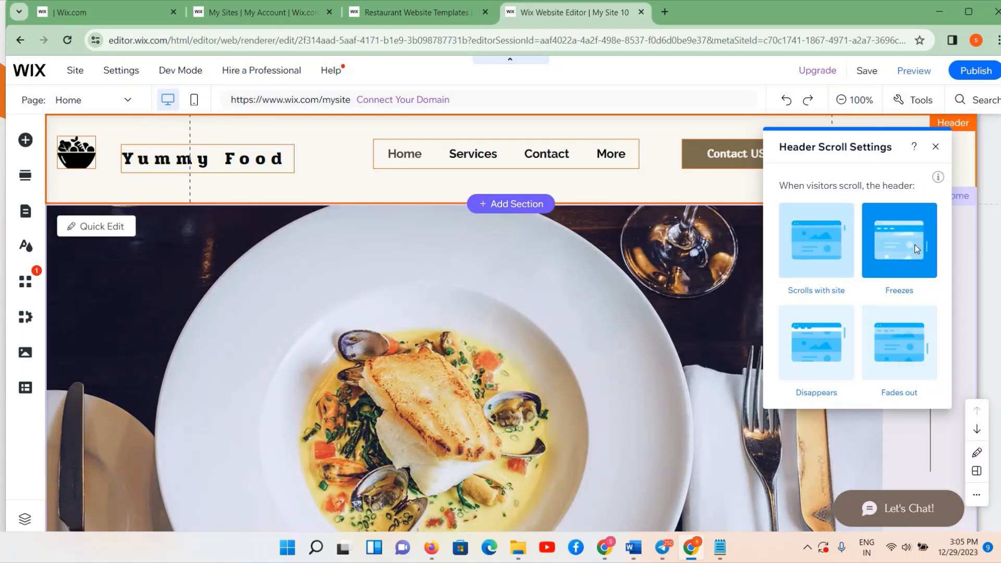
click(615, 280)
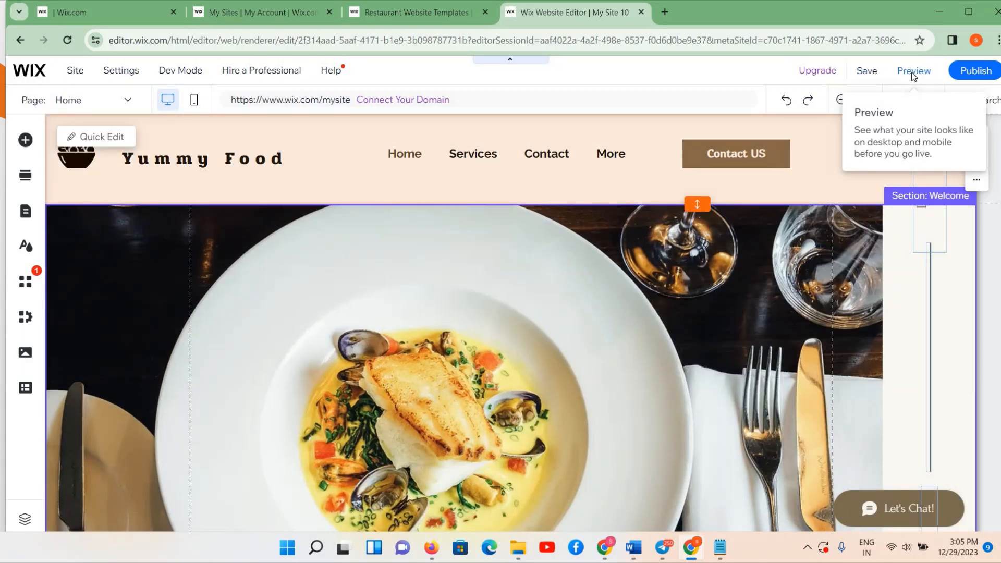
- Preview the site, check how the header behaves while scrolling the home page, and return to the editor
click(913, 72)
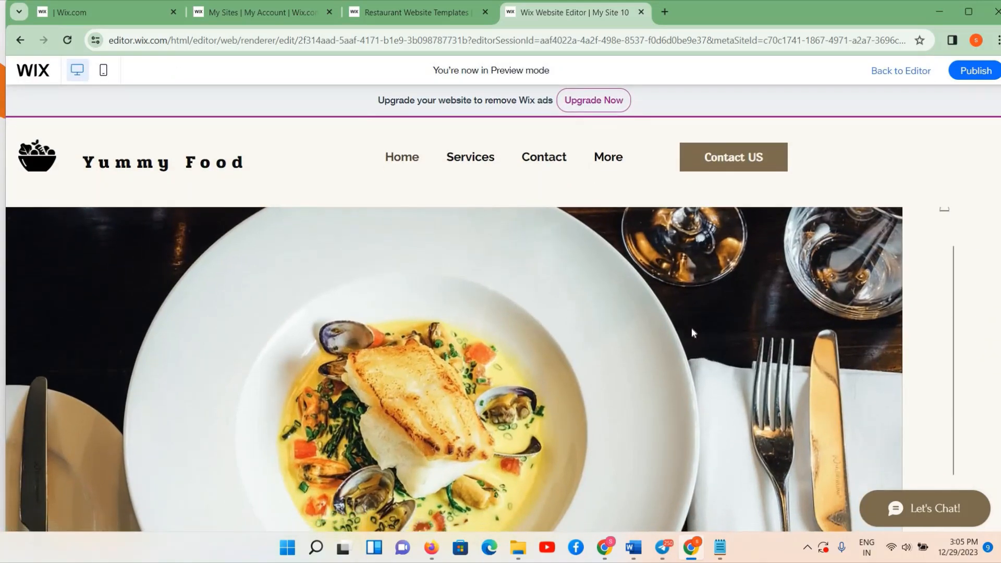
scroll(692, 331, down, 7)
scroll(692, 329, down, 15)
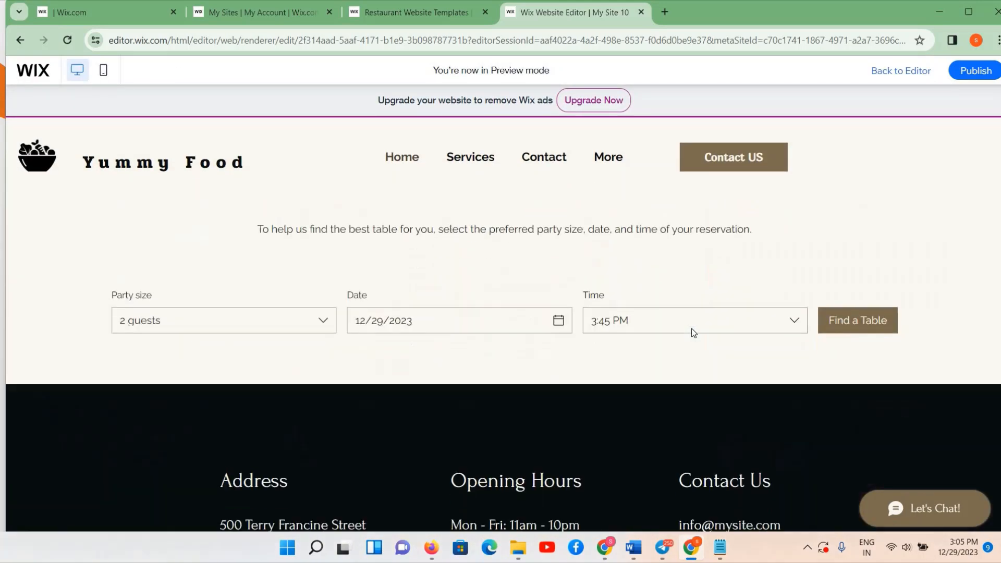
scroll(691, 328, up, 20)
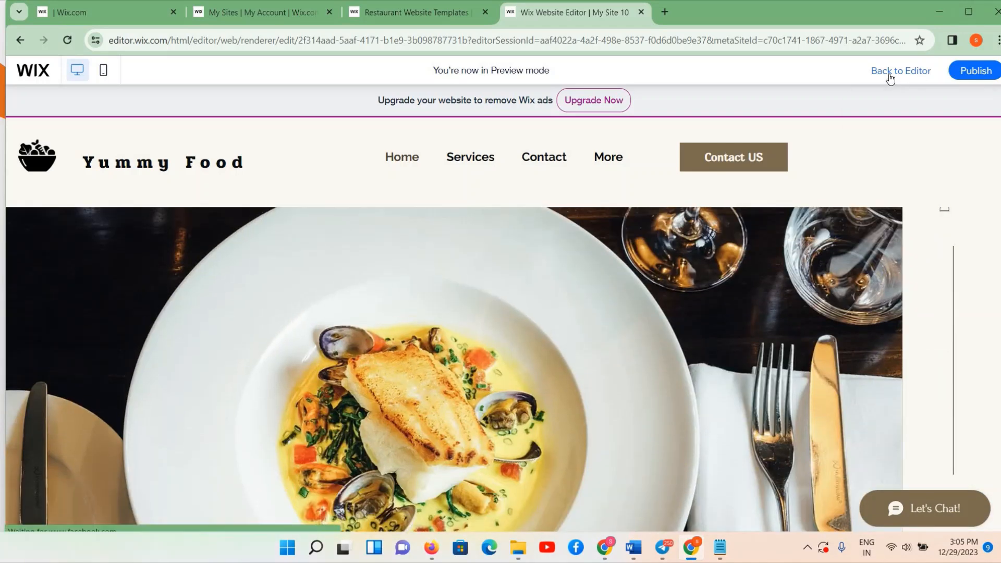
click(890, 78)
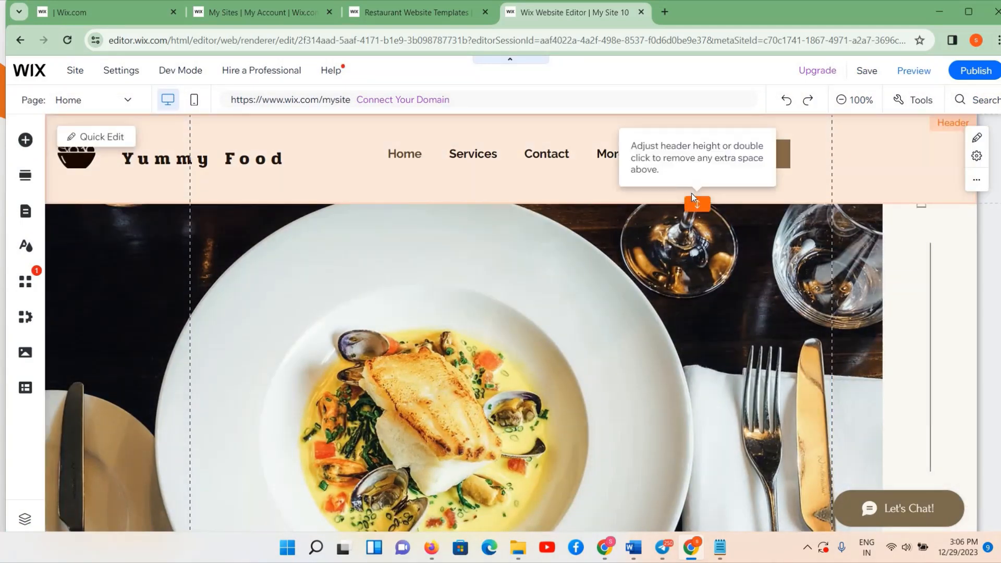
- Reduce the header's height slightly by raising its lower edge
click(698, 204)
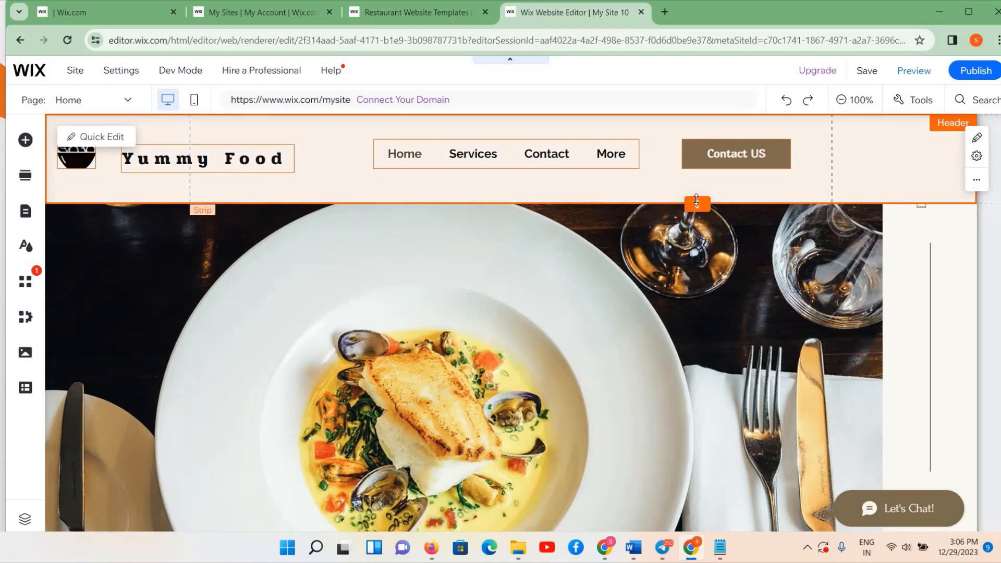
mouse_move(698, 202)
mouse_down()
mouse_move(694, 185)
mouse_move(696, 253)
mouse_move(696, 185)
mouse_up()
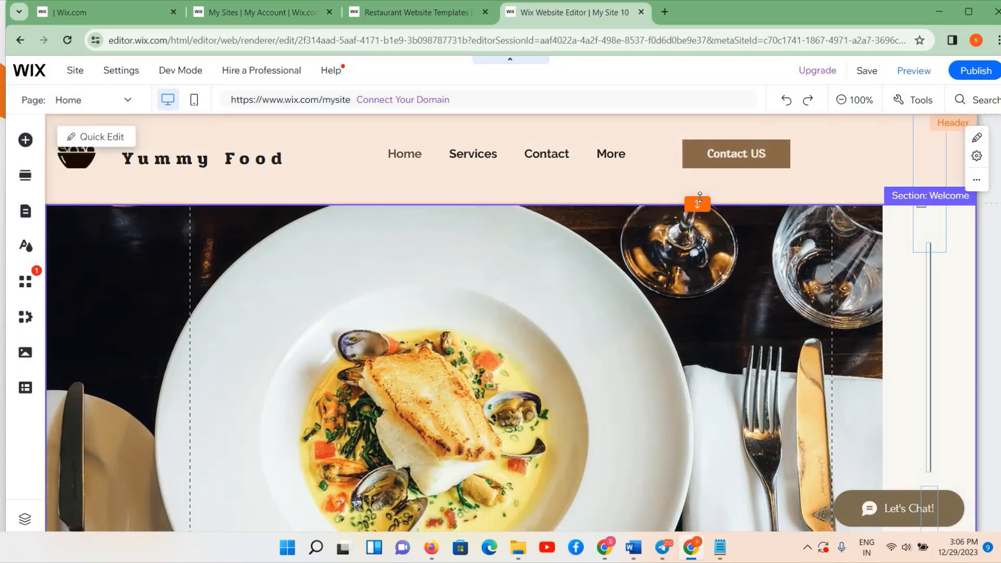
drag(700, 212, 699, 194)
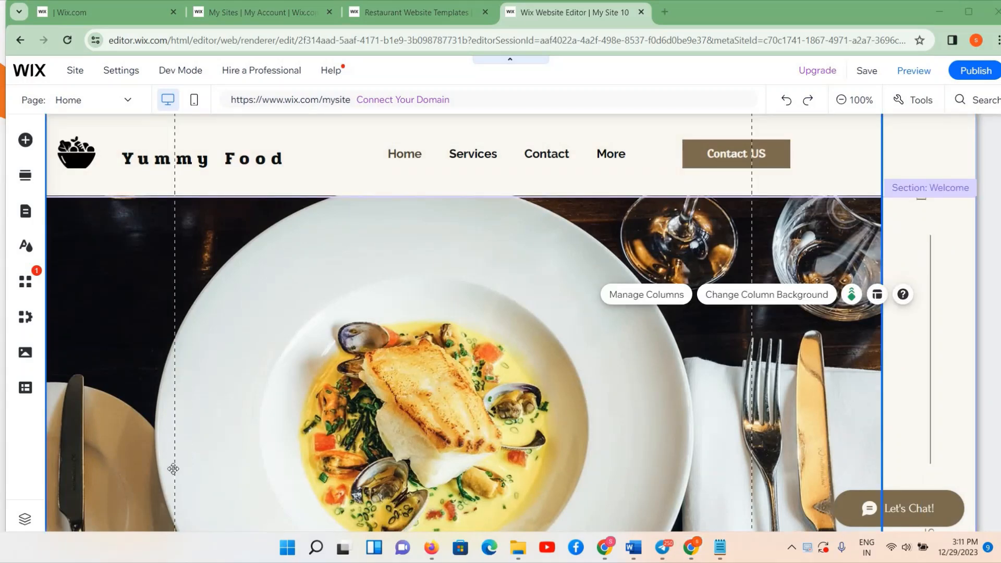
- Choose to replace the Welcome section's column background with an image and search the Wix media for "food plate"
scroll(336, 317, down, 3)
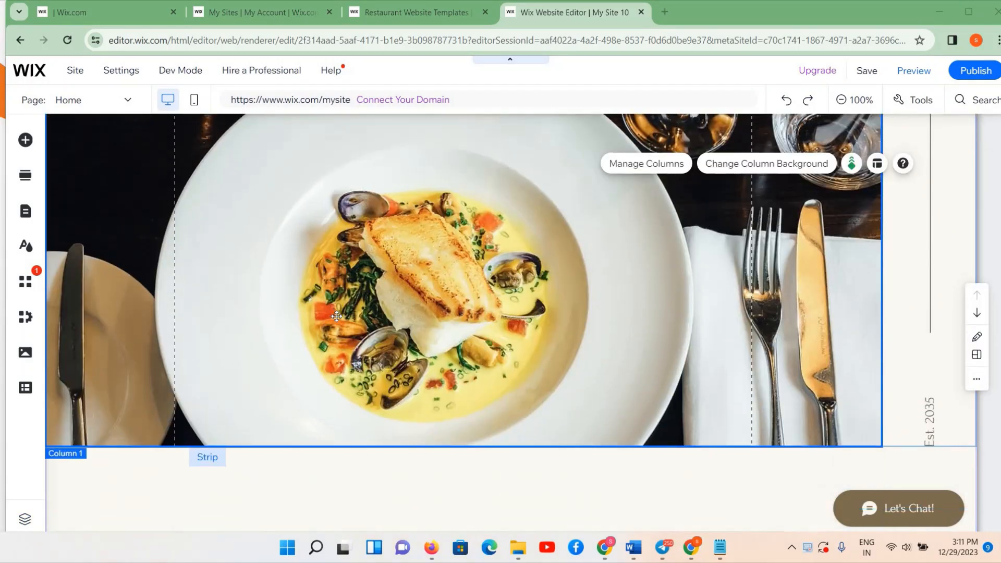
scroll(686, 283, up, 3)
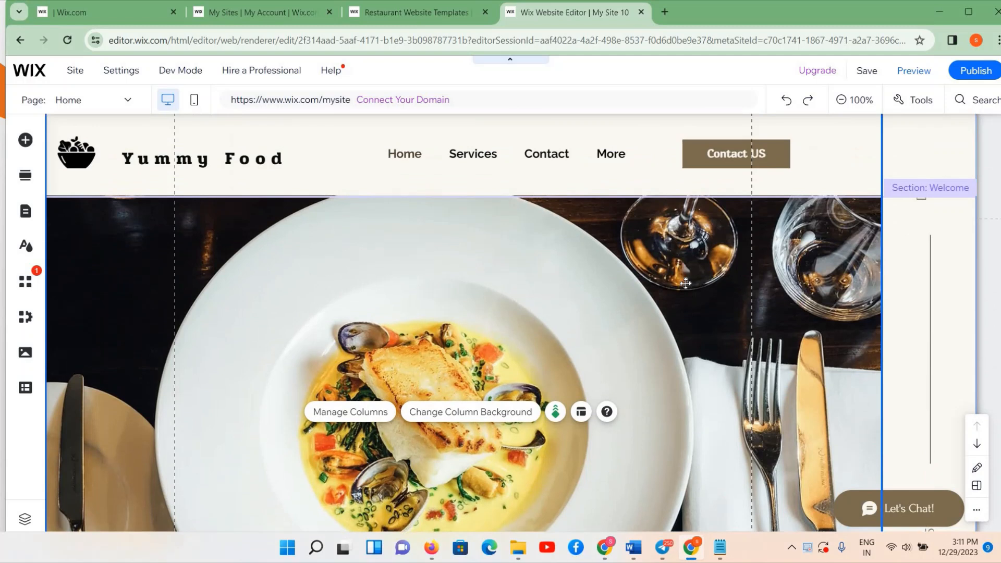
click(760, 269)
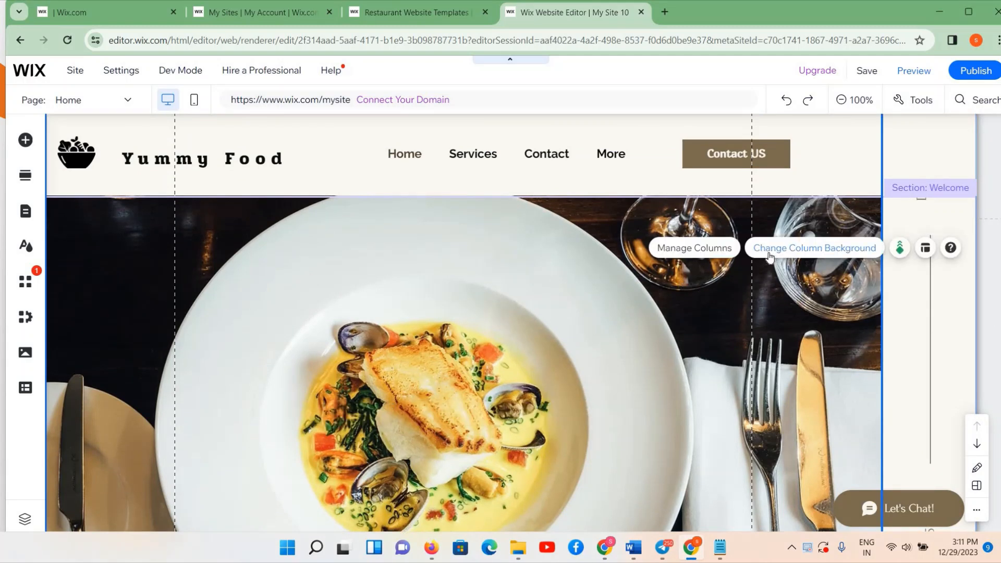
click(769, 250)
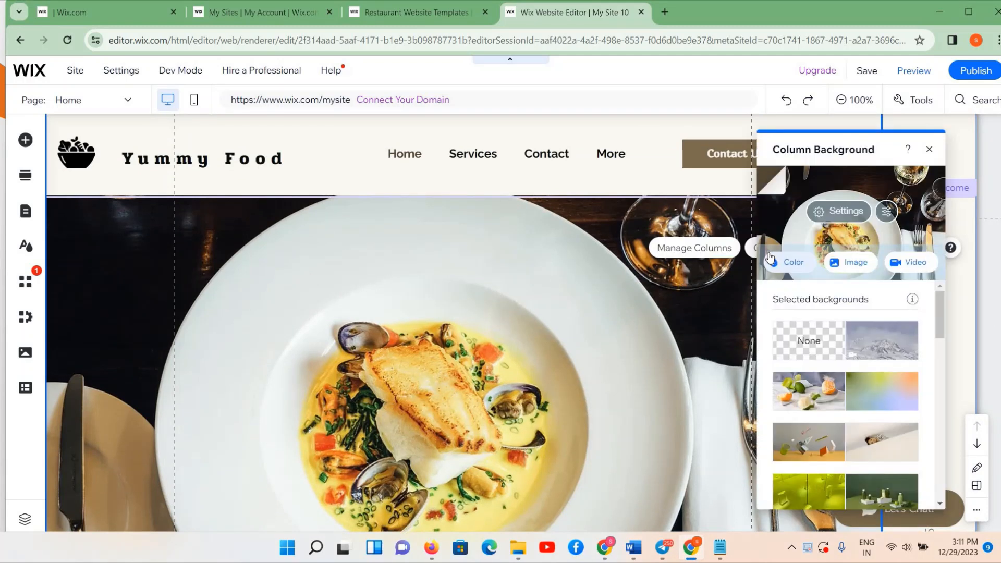
click(845, 266)
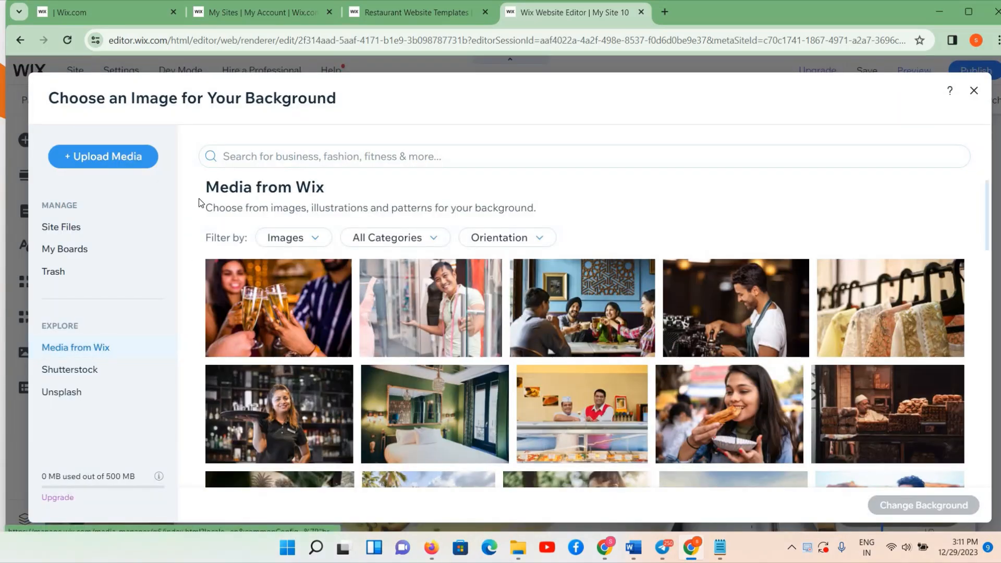
click(226, 157)
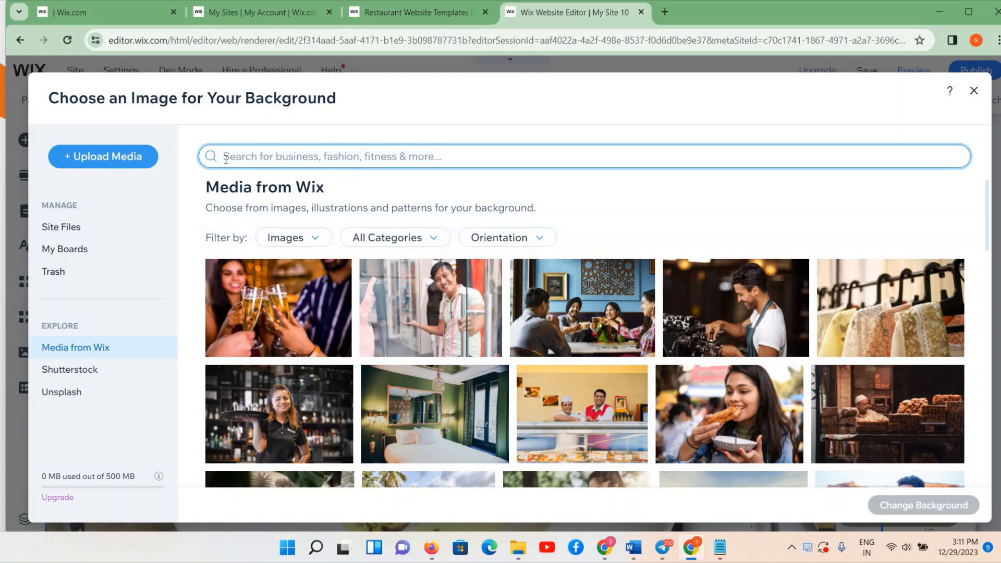
text(food)
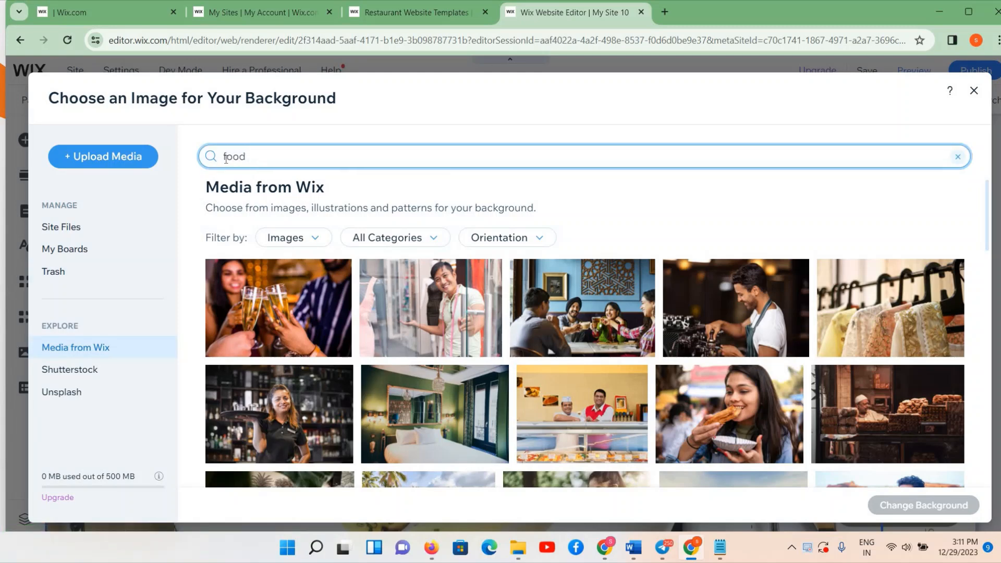
text( plate)
key(Return)
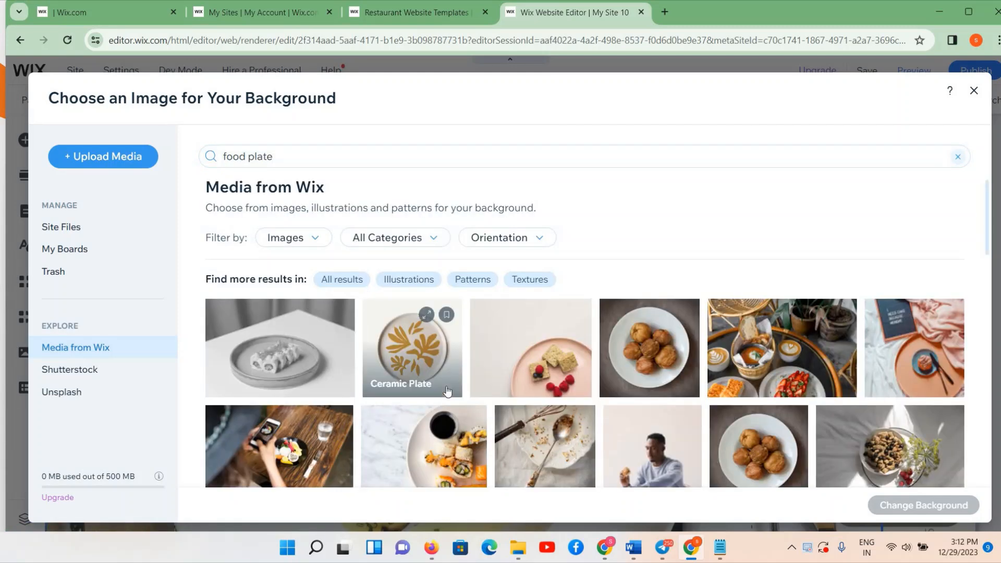
- Apply the Tom Yum Soup image as the Welcome section's column background and check it on the page
scroll(447, 391, down, 10)
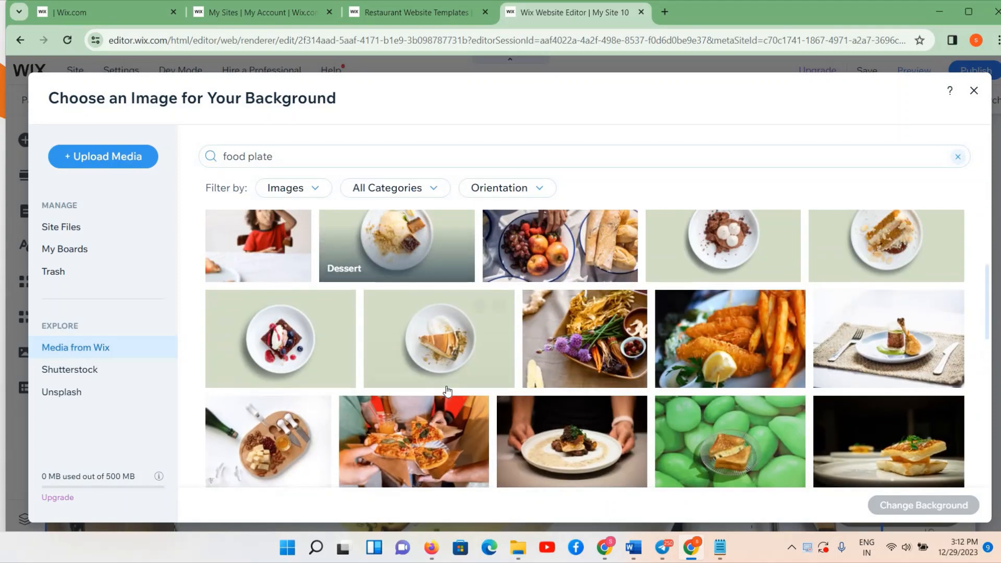
scroll(447, 391, down, 10)
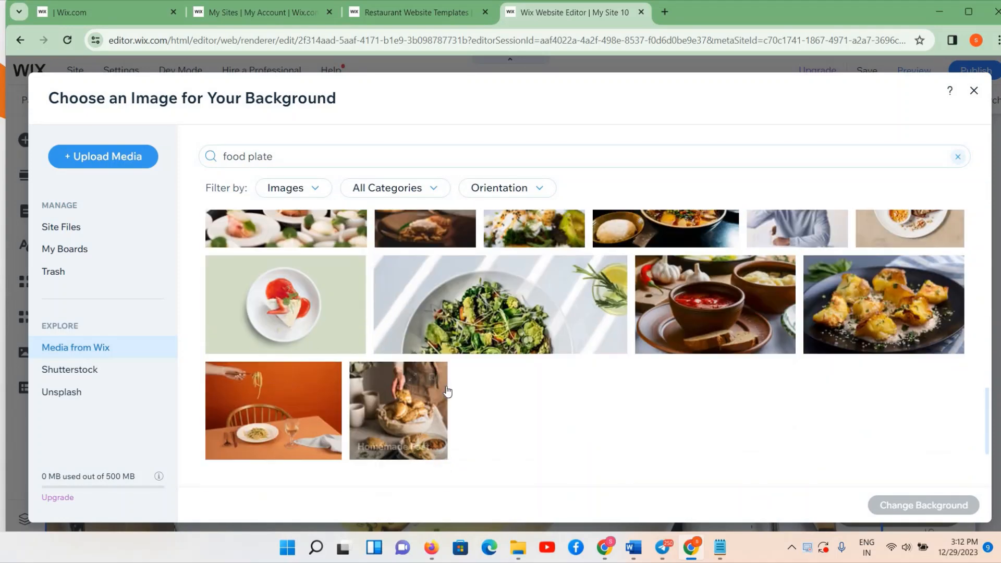
scroll(447, 391, up, 1)
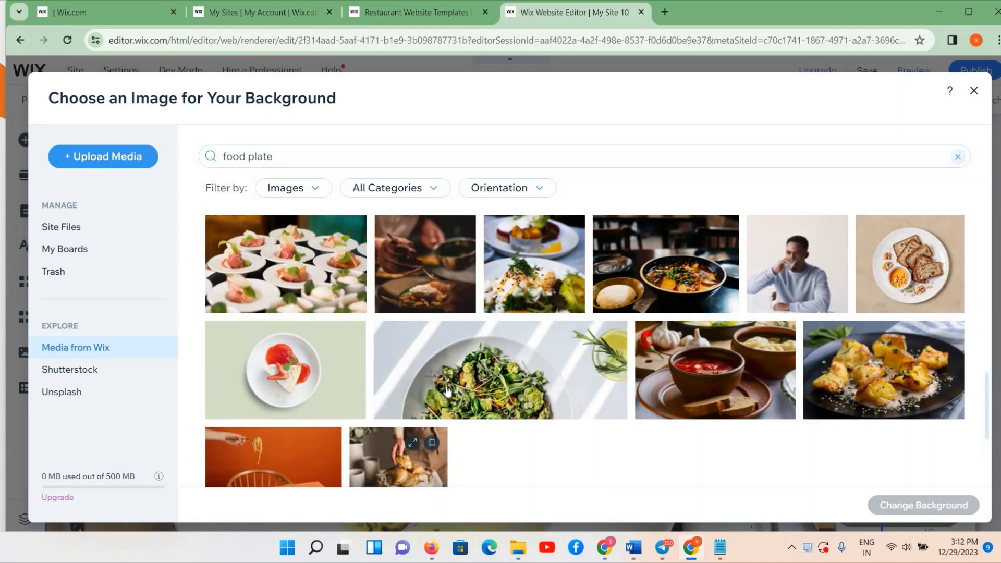
click(688, 277)
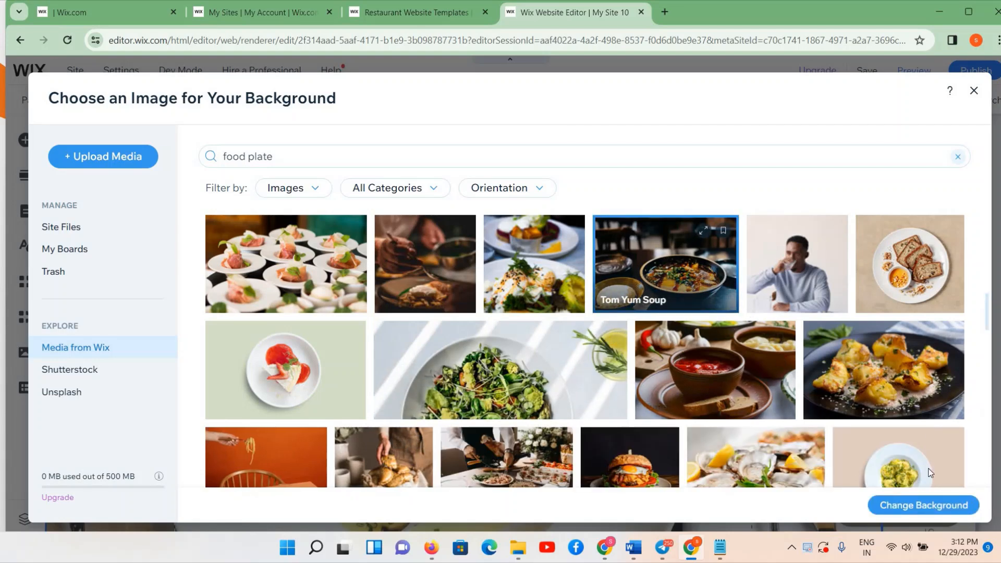
scroll(929, 473, down, 1)
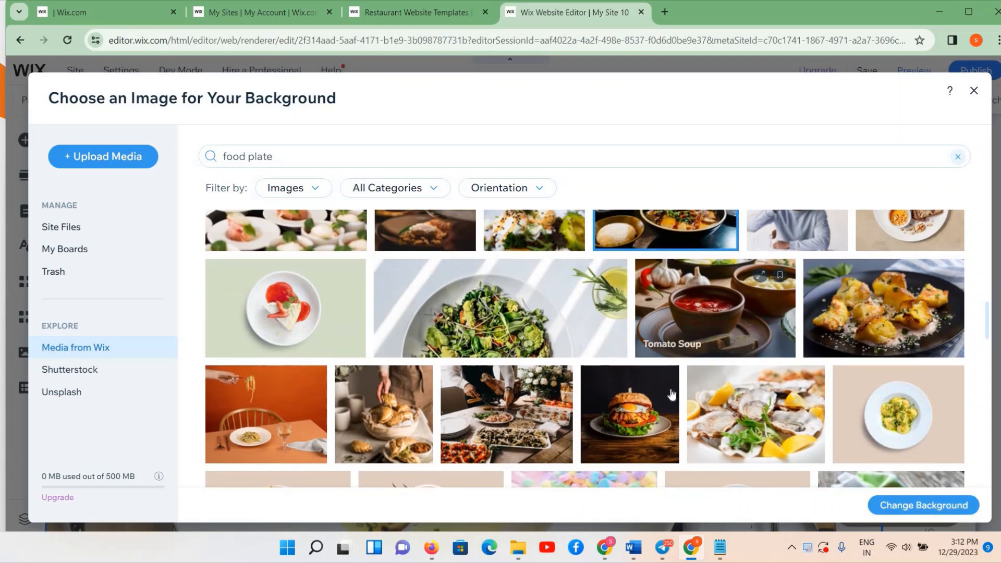
scroll(673, 395, up, 2)
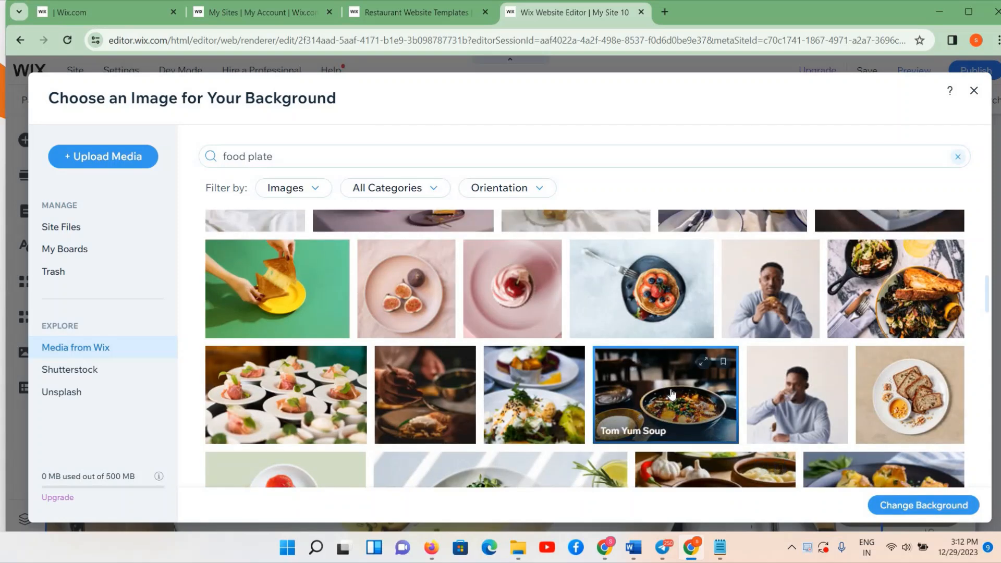
click(928, 506)
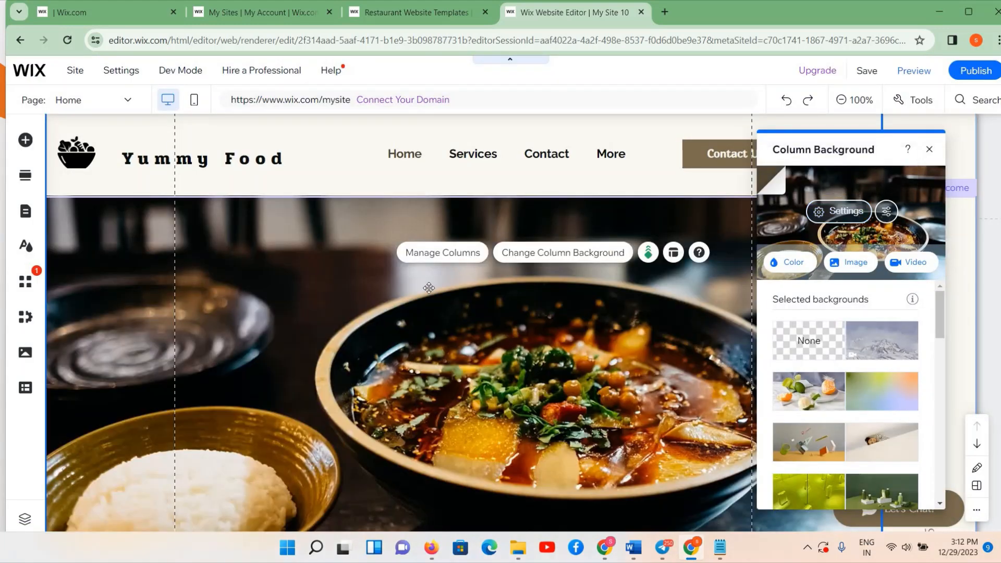
scroll(430, 294, down, 5)
scroll(430, 293, up, 5)
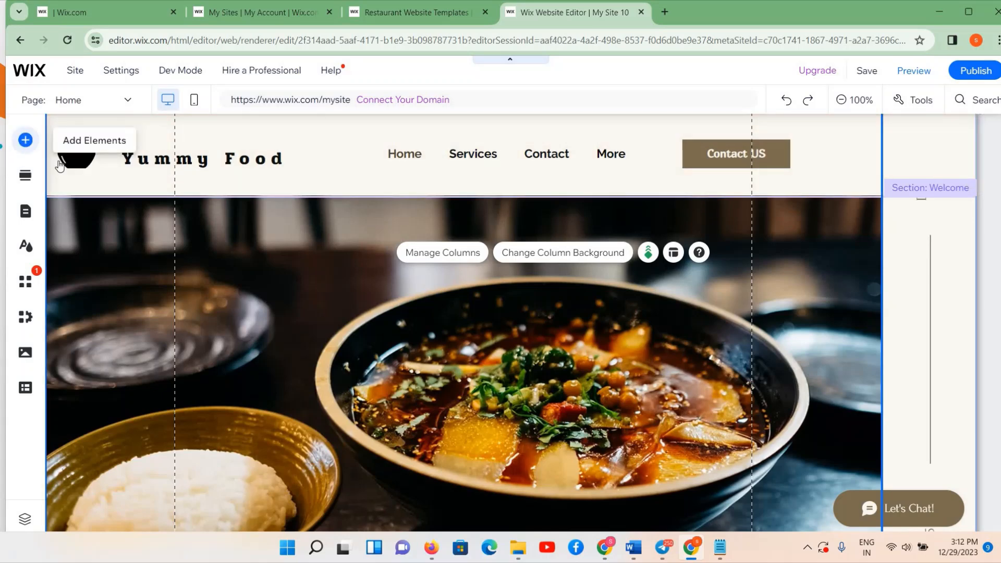
- Add a Heading 1 text near the upper edge of the soup image and color it white (#FFFFFE)
click(19, 146)
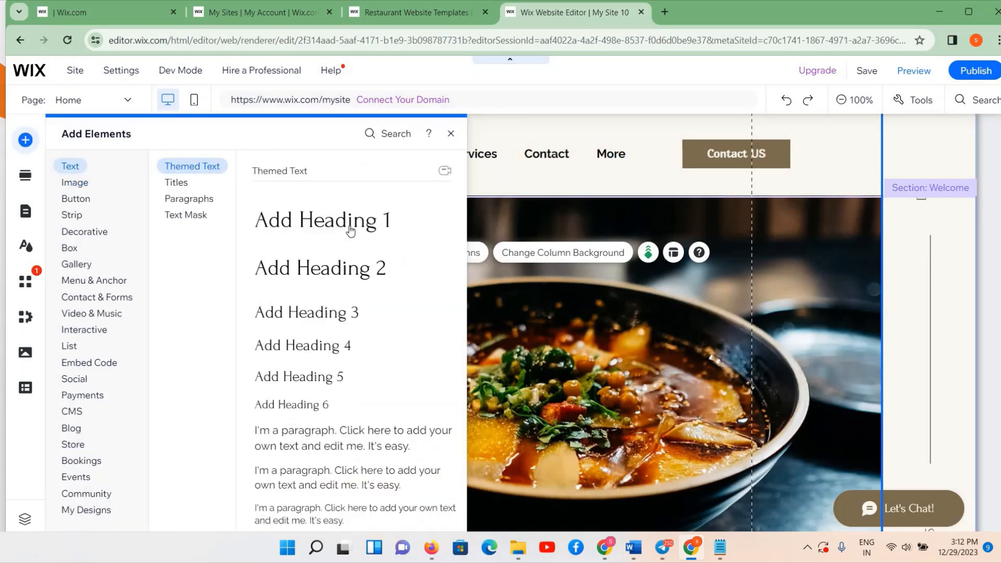
click(327, 225)
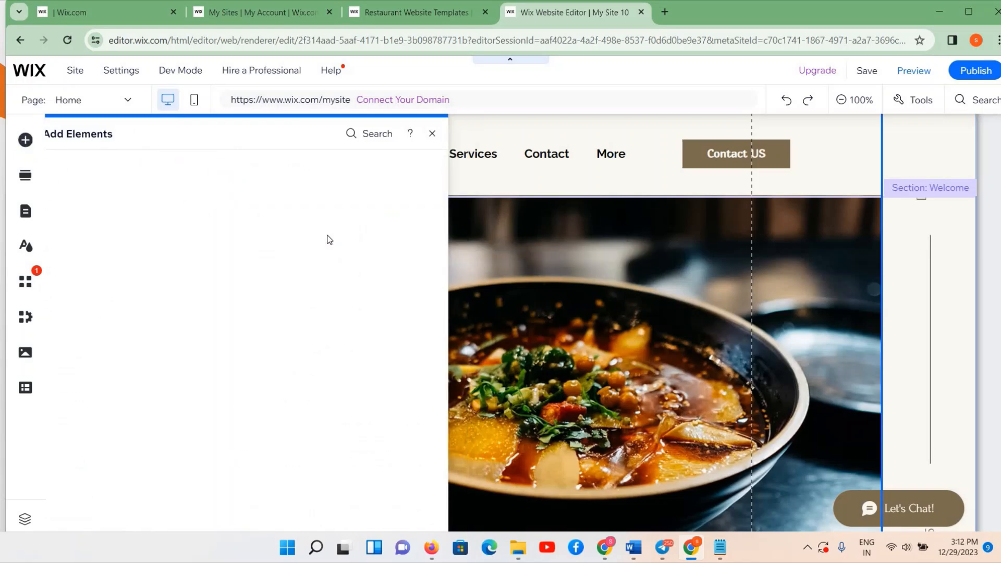
mouse_move(357, 313)
mouse_down()
mouse_move(176, 291)
mouse_move(167, 258)
mouse_move(262, 237)
mouse_move(234, 224)
mouse_move(267, 229)
mouse_up()
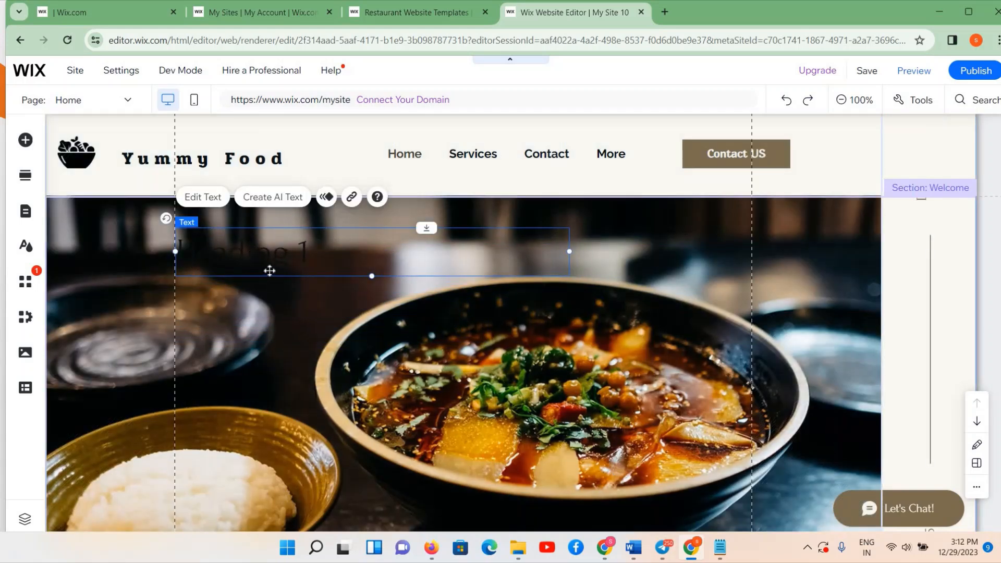
double_click(264, 228)
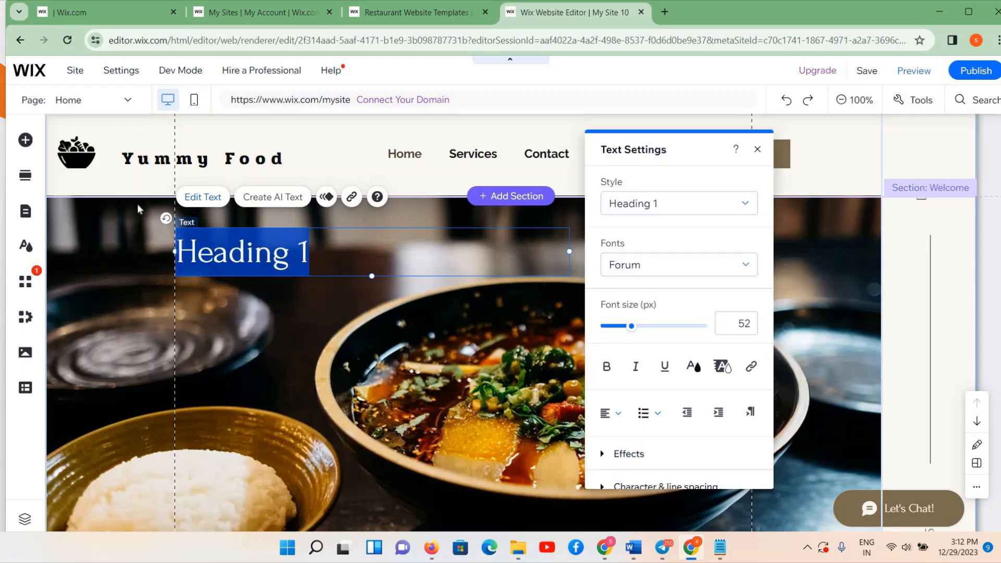
click(697, 370)
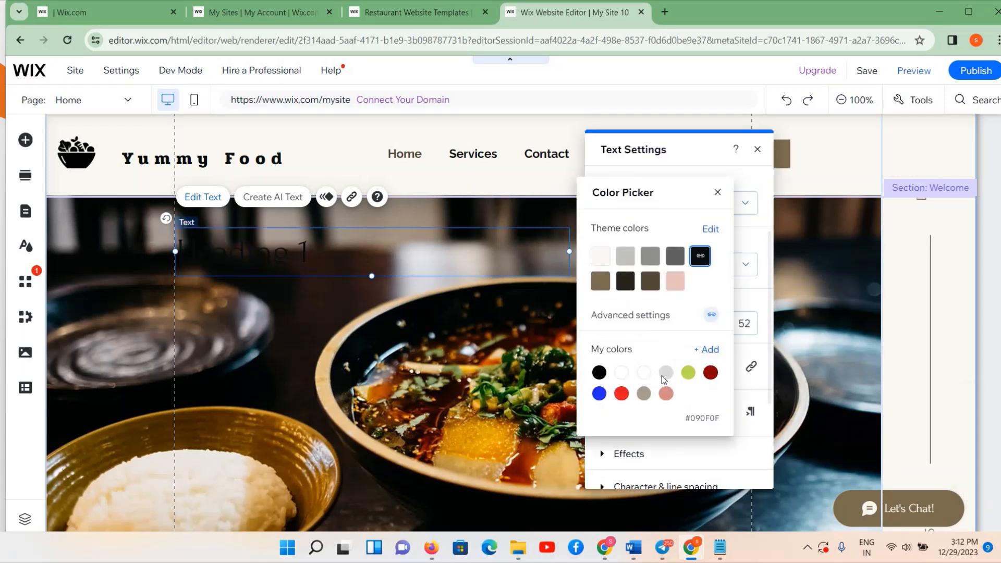
click(644, 372)
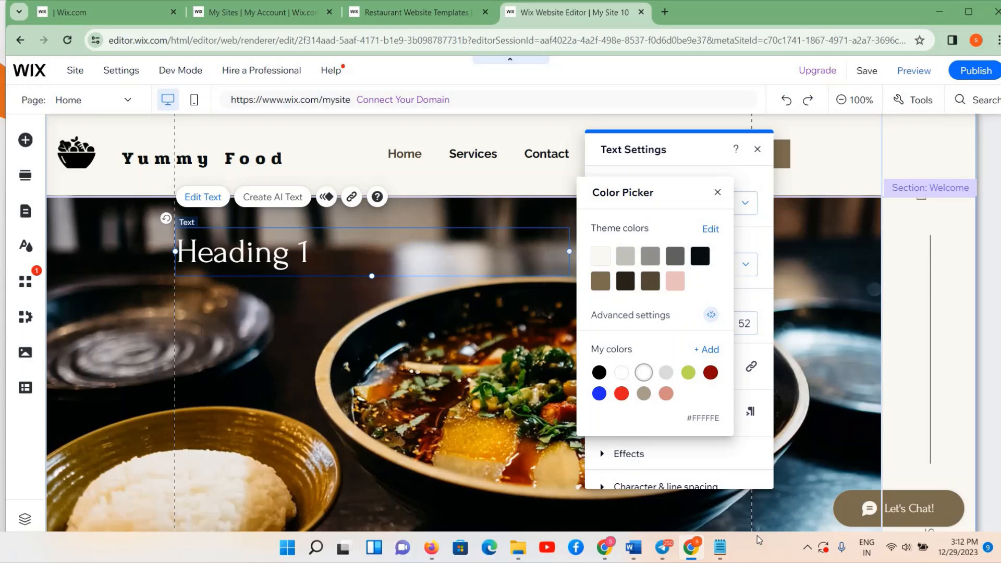
- Replace the heading with the tagline from the Notepad notes, completed as "Where Every Stay Feels Like a Feast", and widen its text box
click(720, 548)
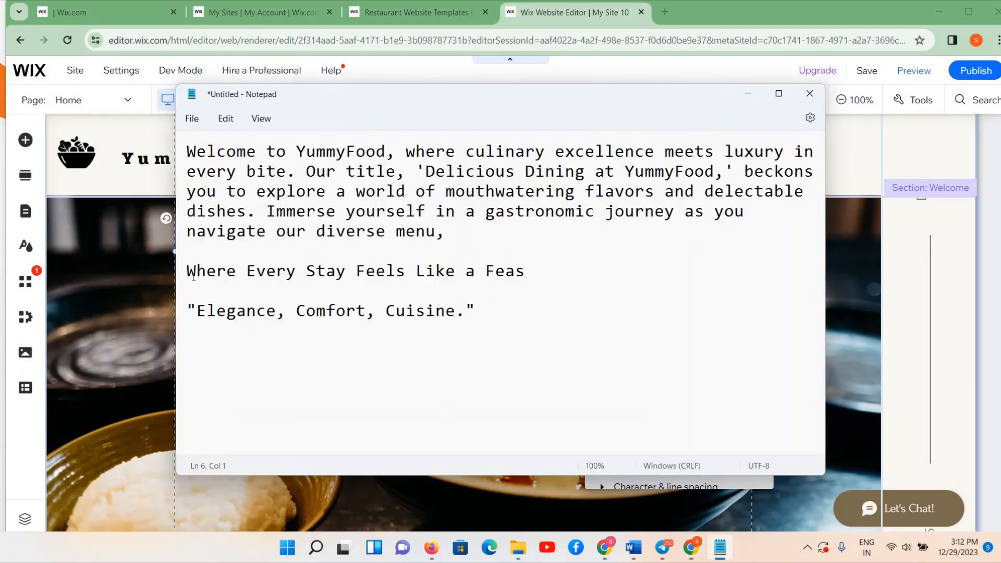
triple_click(193, 277)
key(ctrl+c)
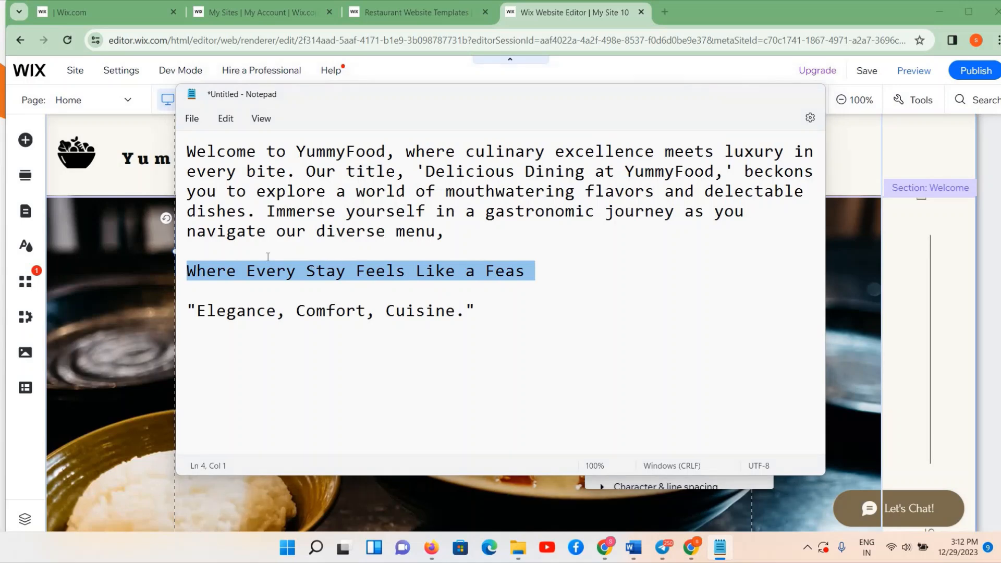
click(749, 94)
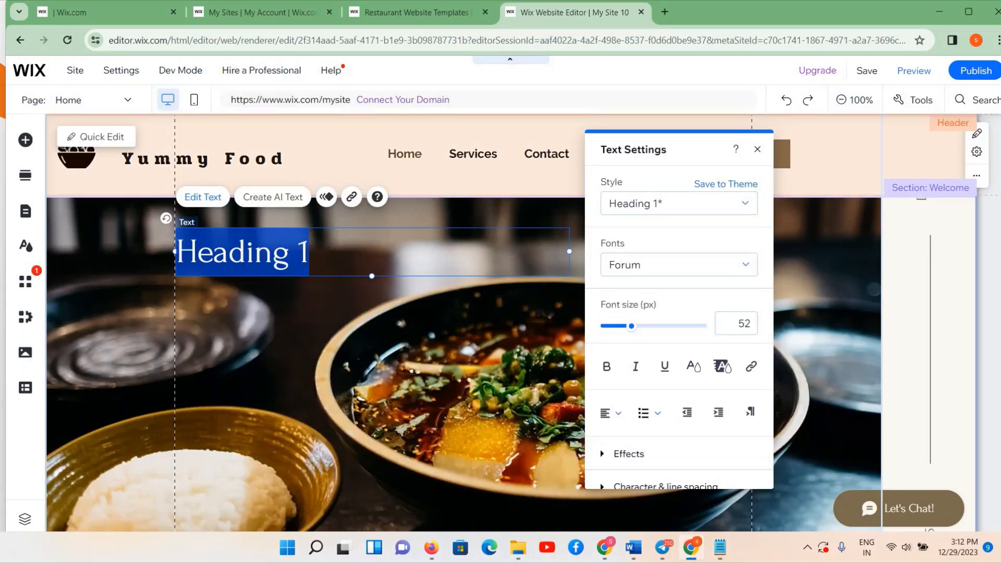
key(ctrl+v)
drag(570, 275, 754, 253)
text(t)
- Make the whole tagline bold with a font size of 54 px
key(ctrl+a)
click(773, 366)
click(906, 329)
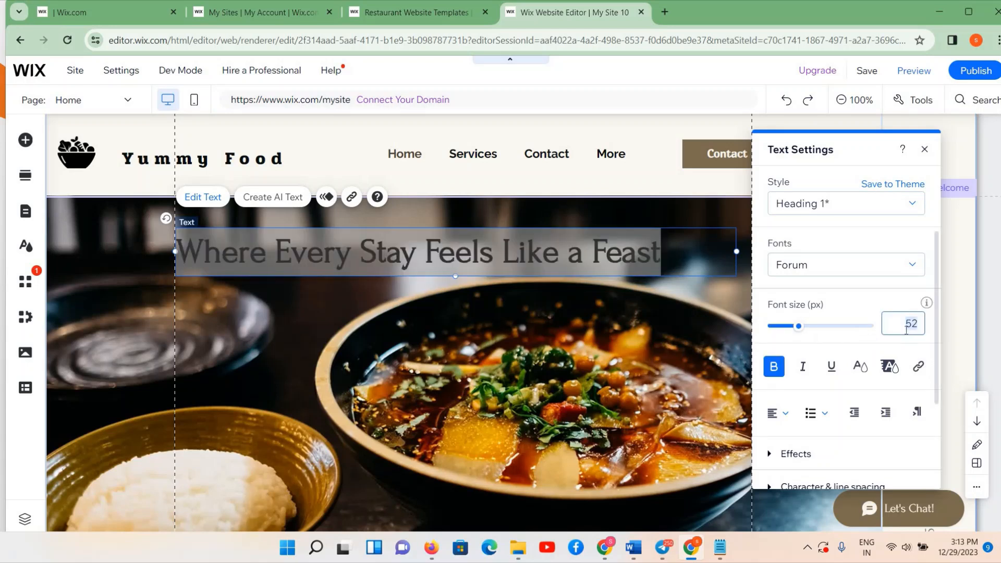
text(54)
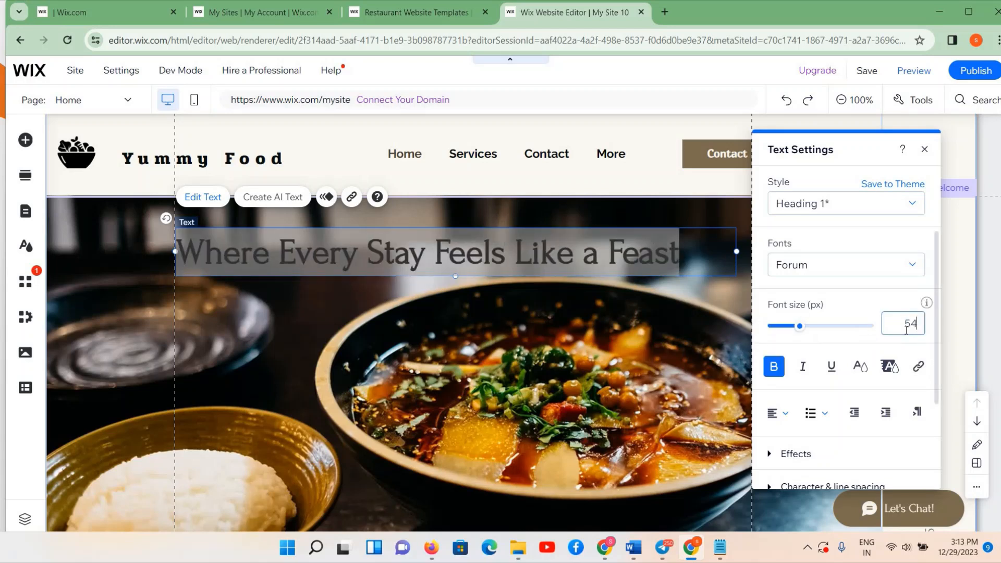
click(646, 312)
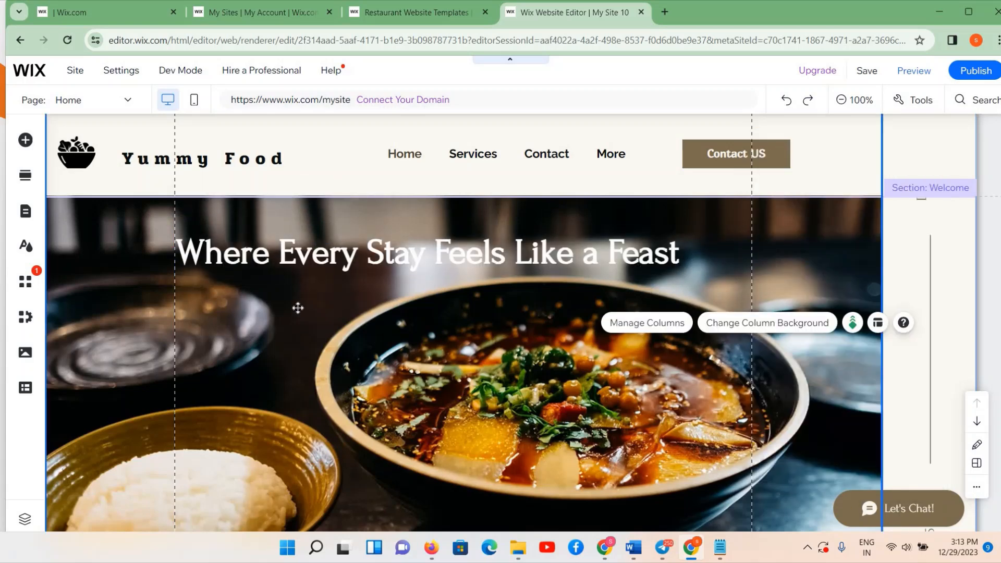
- Add a Heading 2 text on the soup image just below the tagline, aligned with the tagline's left edge
click(26, 140)
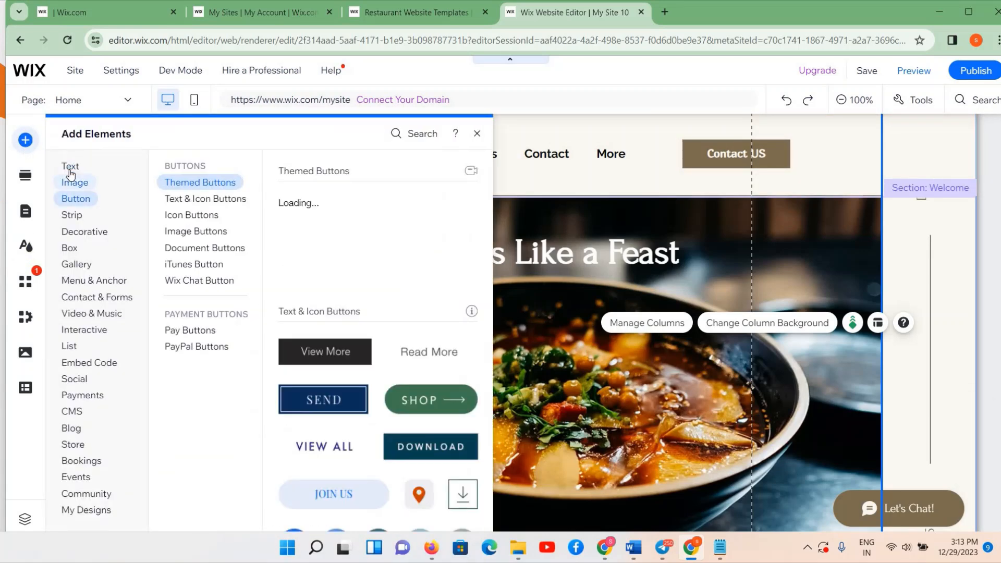
mouse_move(70, 174)
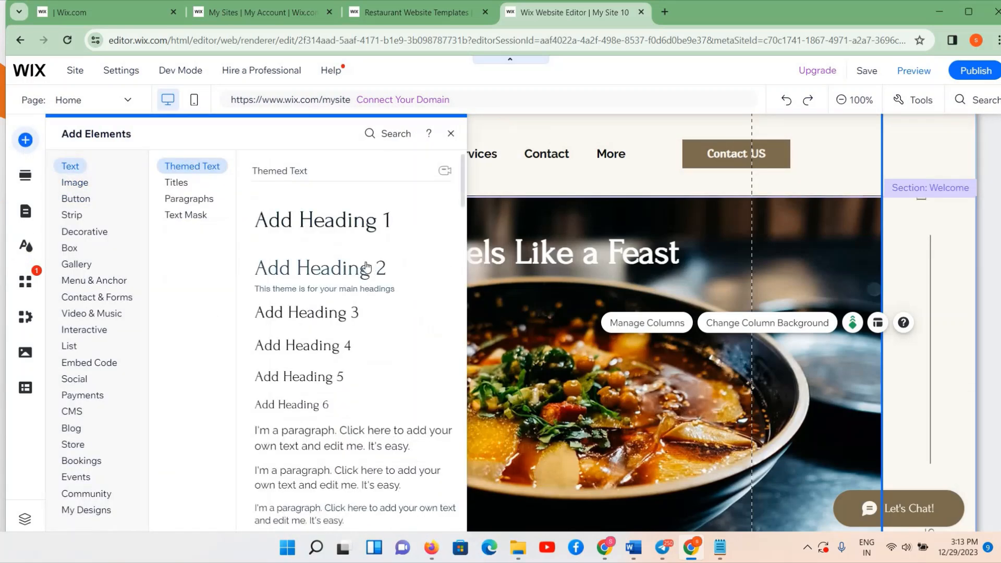
mouse_move(364, 266)
mouse_down()
mouse_move(450, 324)
mouse_move(351, 300)
mouse_move(321, 320)
mouse_move(255, 318)
mouse_up()
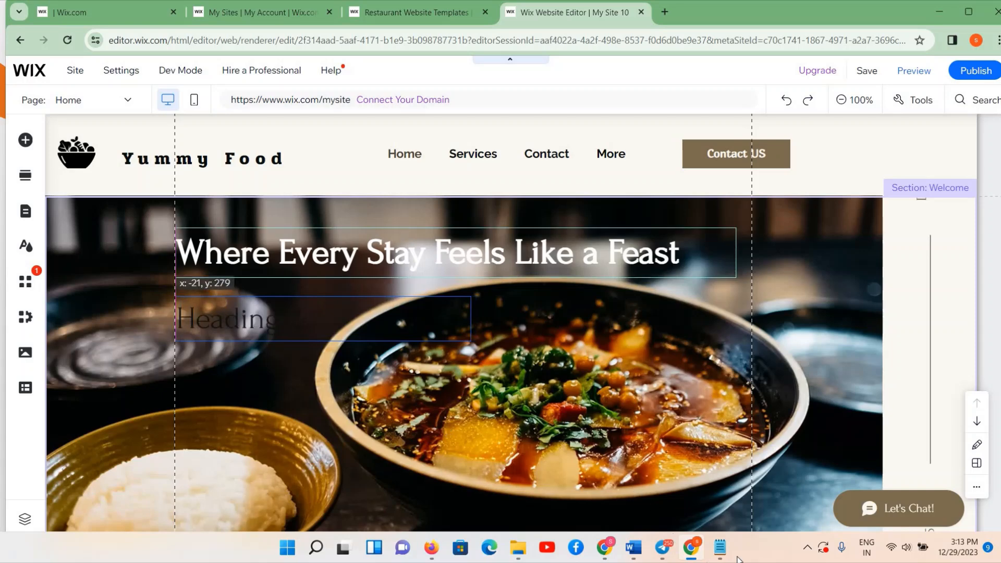
- In the Notepad notes, remove the quotation marks and final period around "Elegance, Comfort, Cuisine" and copy the line
click(721, 547)
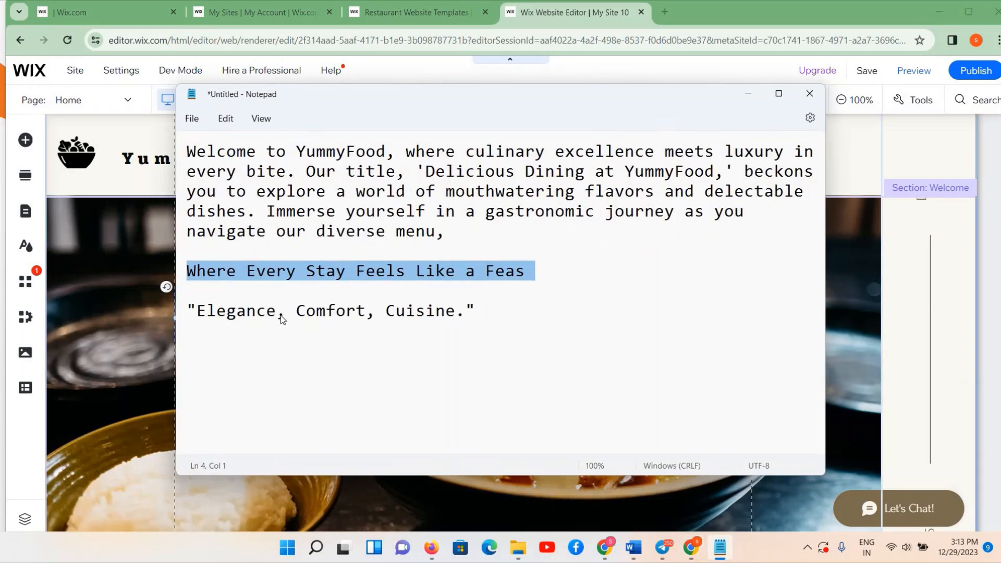
triple_click(282, 320)
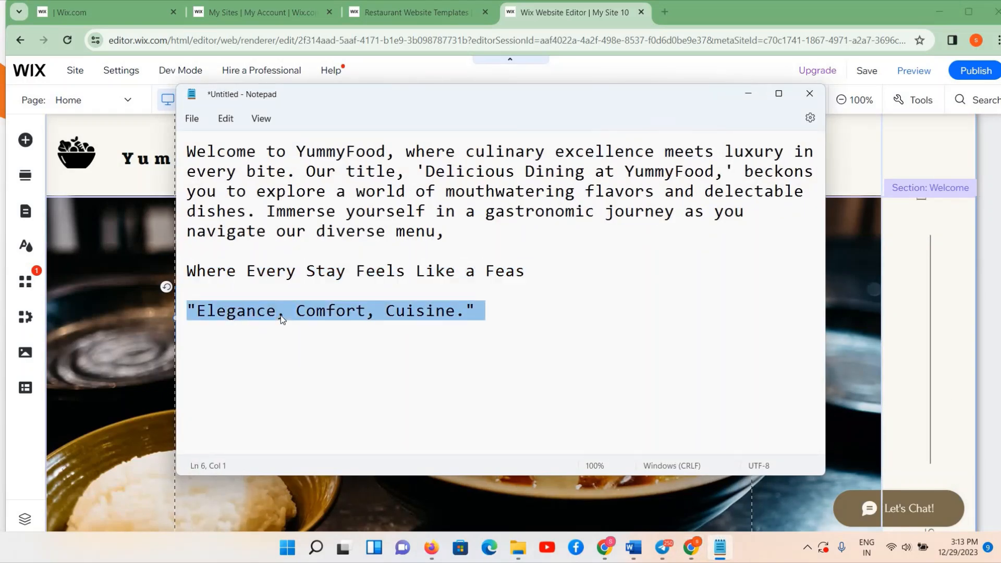
click(205, 321)
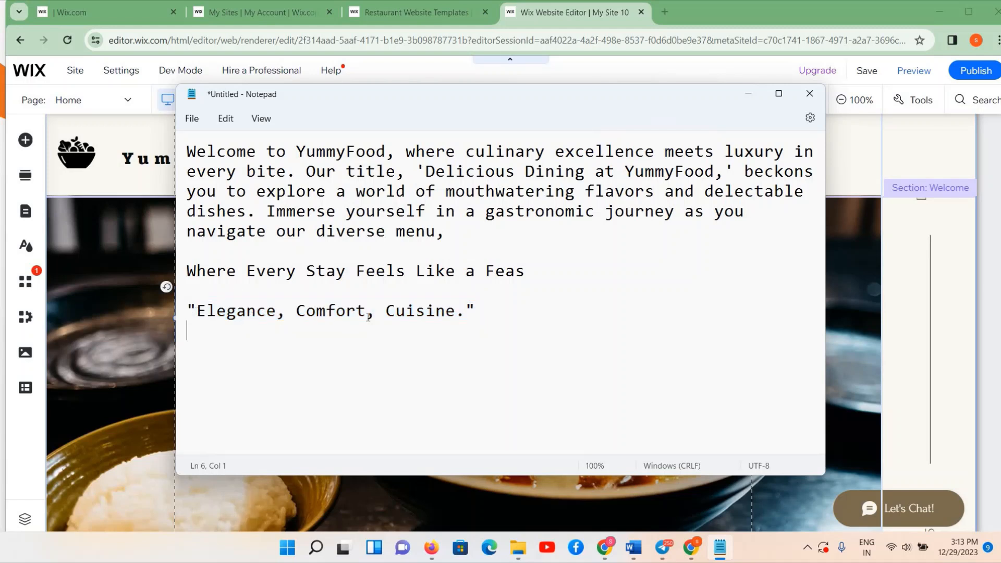
drag(368, 317, 395, 316)
key(Right)
key(BackSpace)
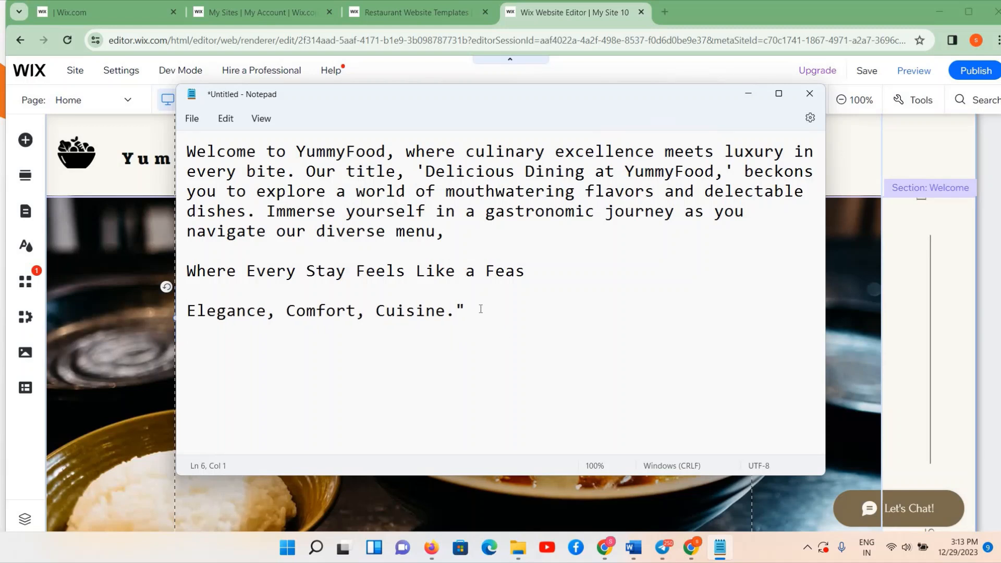
triple_click(282, 303)
key(ctrl+c)
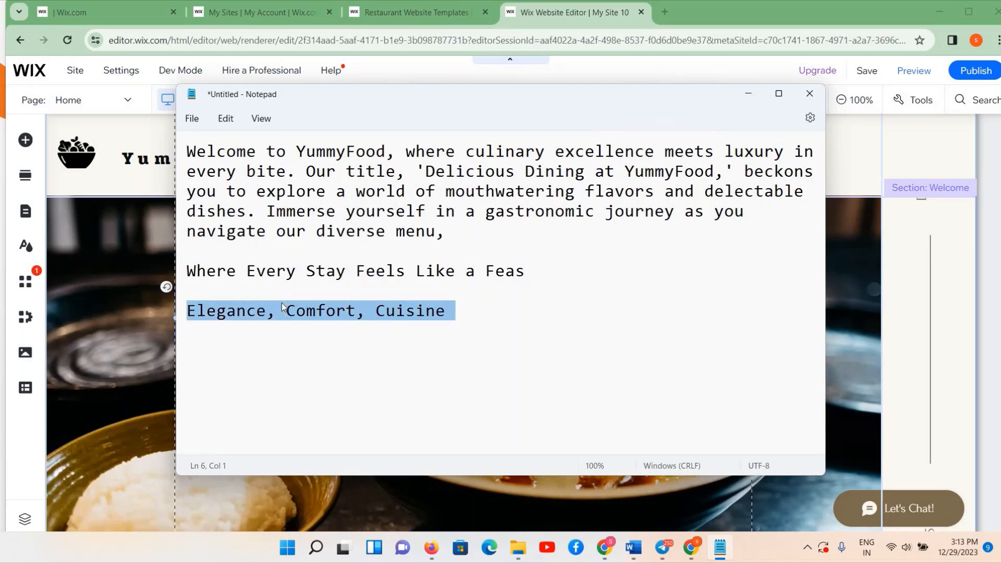
- Return to the Wix editor and replace the new Heading 2 text with the copied line "Elegance, Comfort, Cuisine"
click(749, 95)
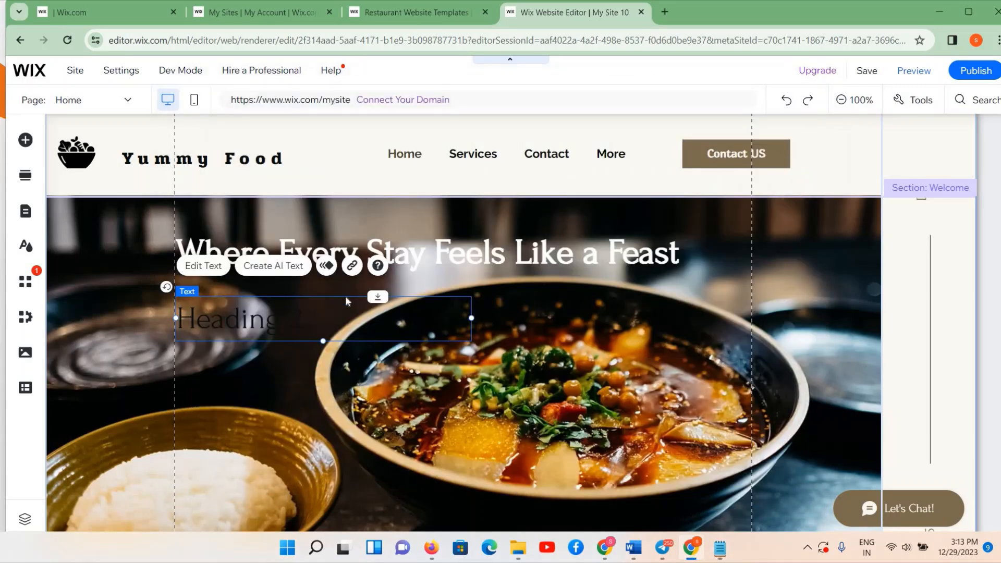
double_click(302, 320)
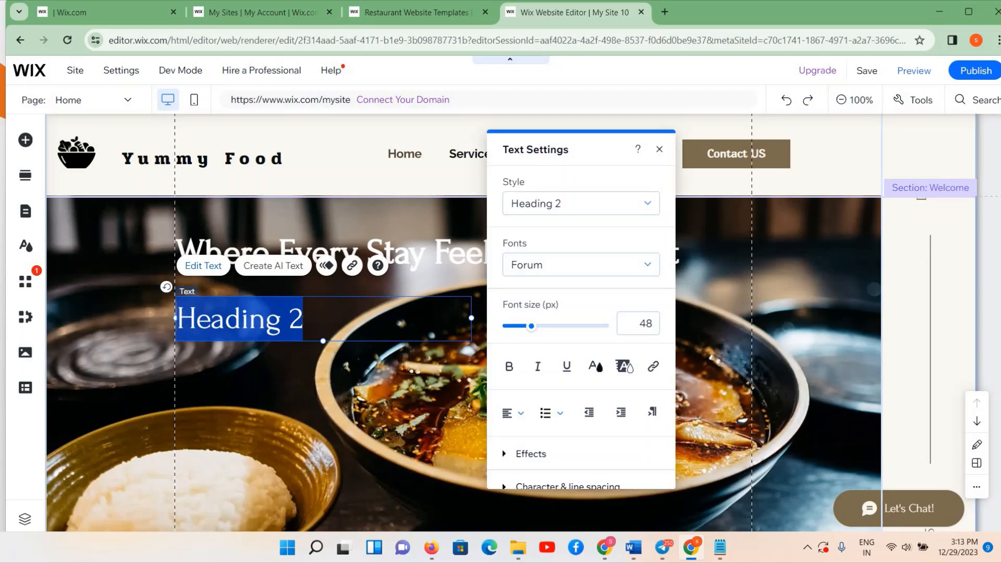
key(ctrl+v)
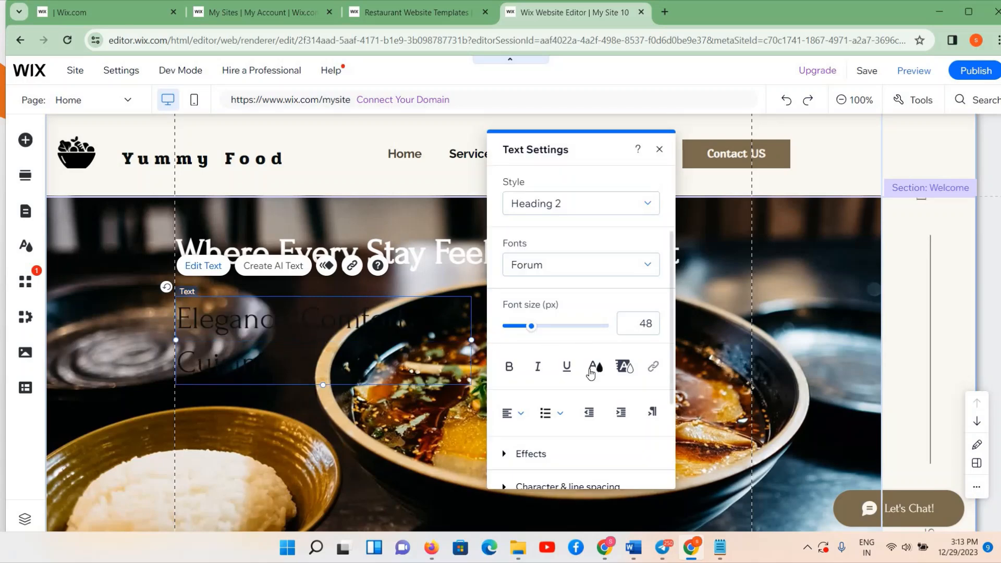
- Color the whole "Elegance, Comfort, Cuisine" heading with the off-white theme color #FAF8F1
click(596, 367)
click(509, 267)
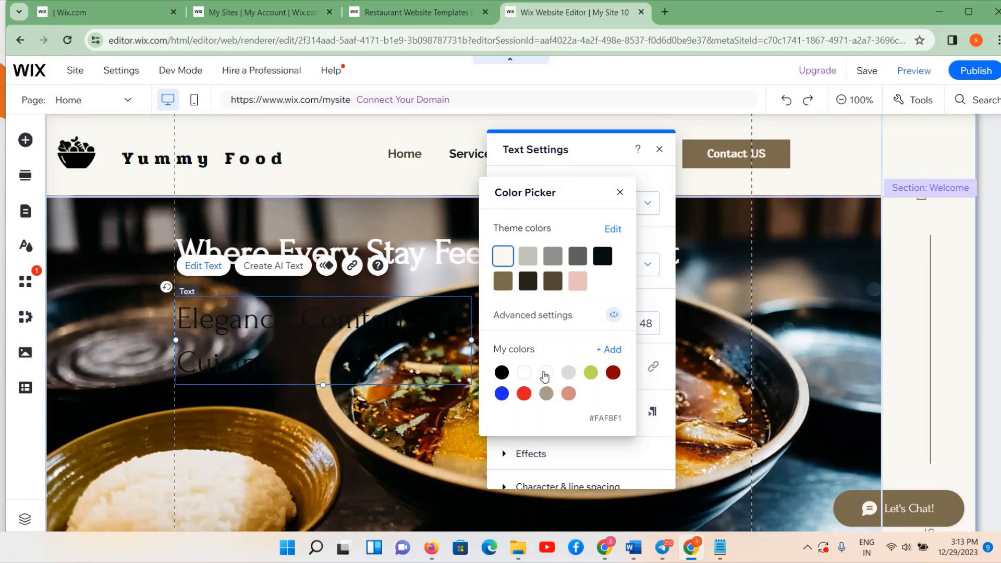
click(306, 344)
click(659, 150)
double_click(356, 337)
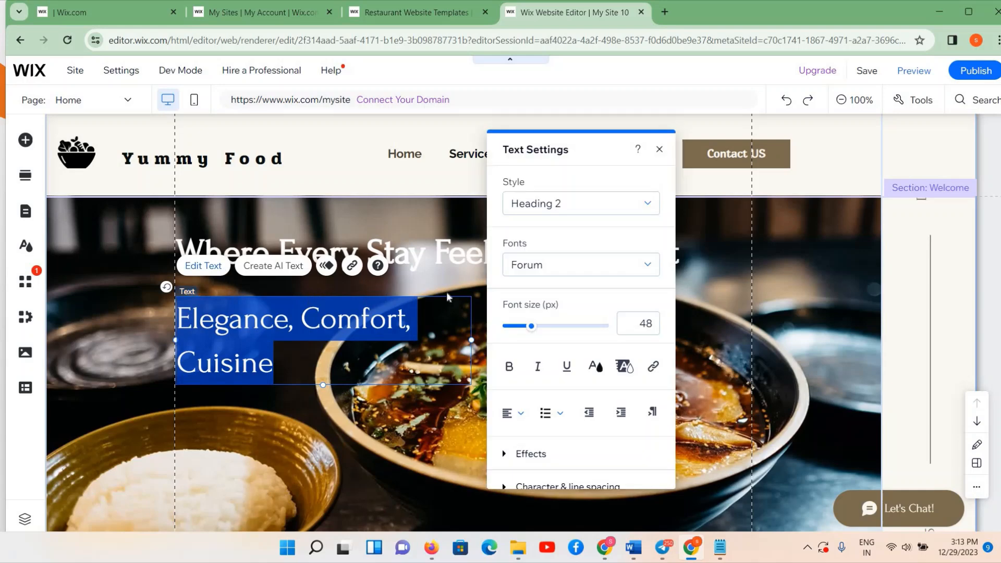
click(595, 366)
click(503, 257)
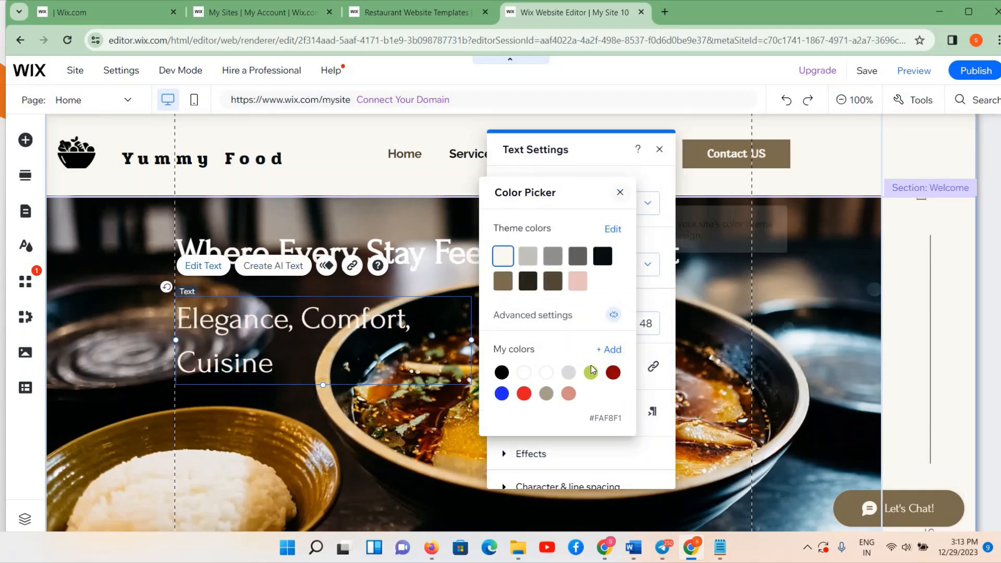
click(619, 197)
- Make the "Elegance, Comfort, Cuisine" heading bold and widen its text box until the words fit on one line
click(510, 366)
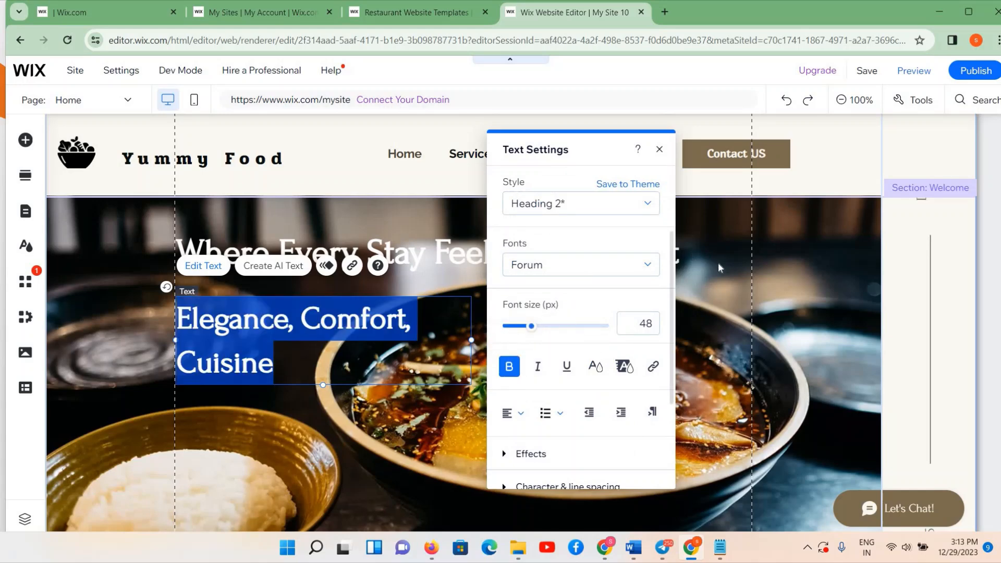
click(473, 344)
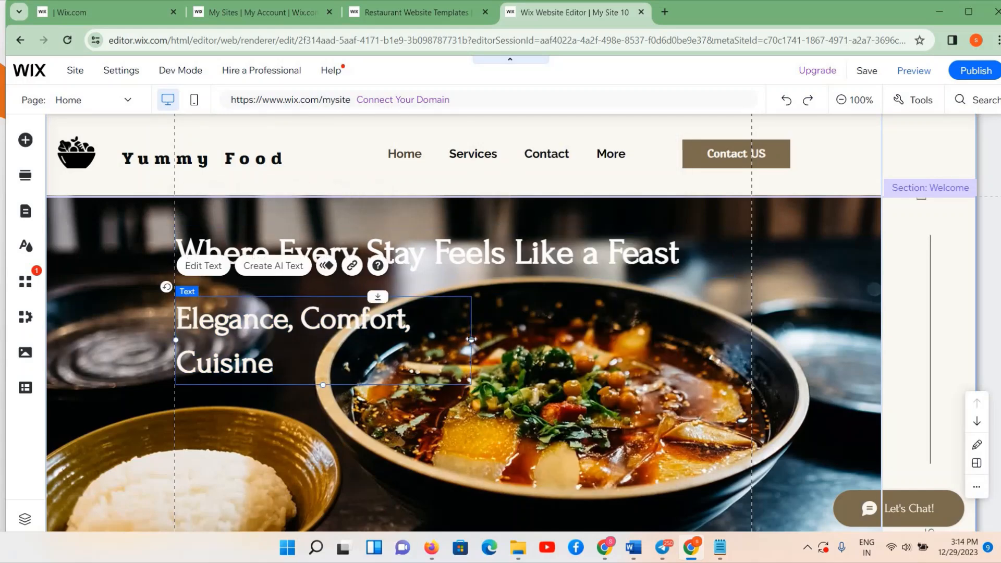
drag(471, 340, 596, 318)
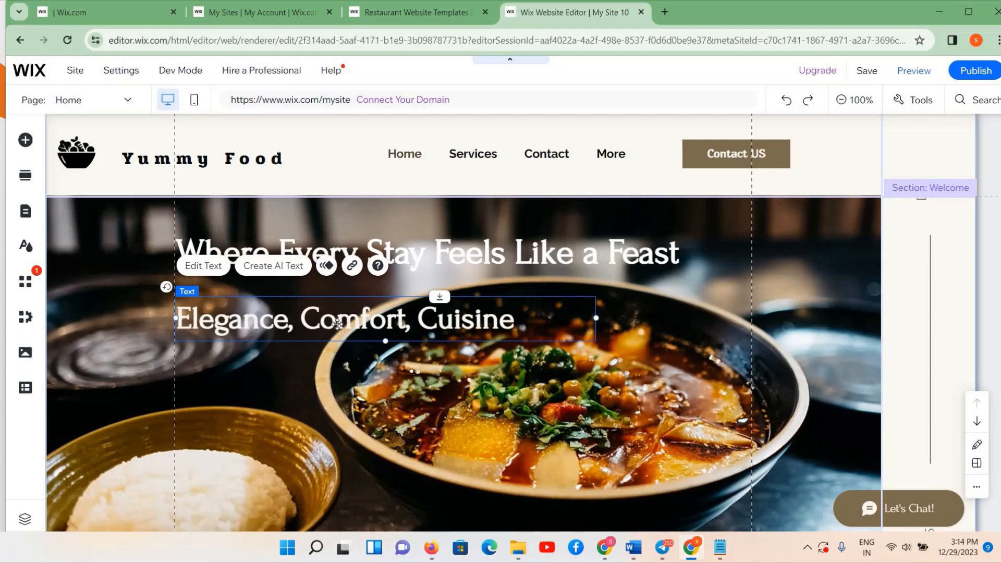
- Try custom orange, red, yellow and tan shades on the "Elegance, Comfort, Cuisine" heading, the last being #F3CB8B, and close without applying
click(224, 264)
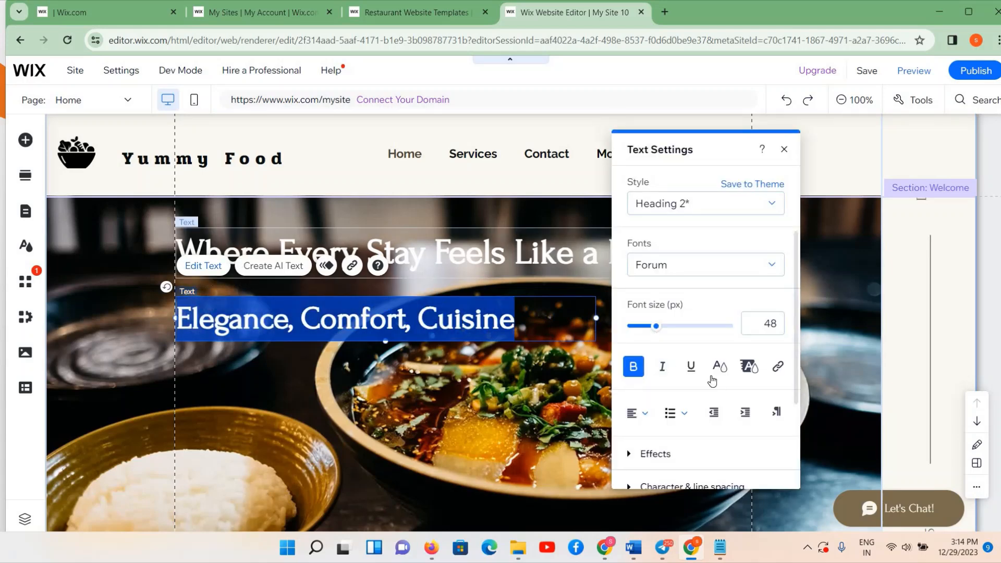
click(713, 376)
click(737, 351)
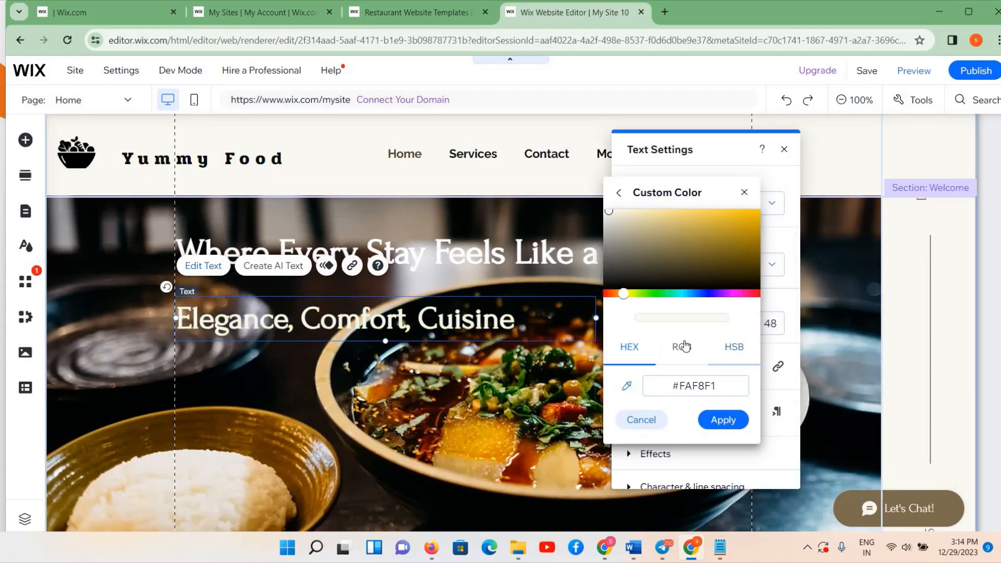
mouse_move(684, 240)
mouse_down()
mouse_move(677, 218)
mouse_move(657, 210)
mouse_move(696, 224)
mouse_move(745, 222)
mouse_move(741, 257)
mouse_move(742, 213)
mouse_up()
click(614, 292)
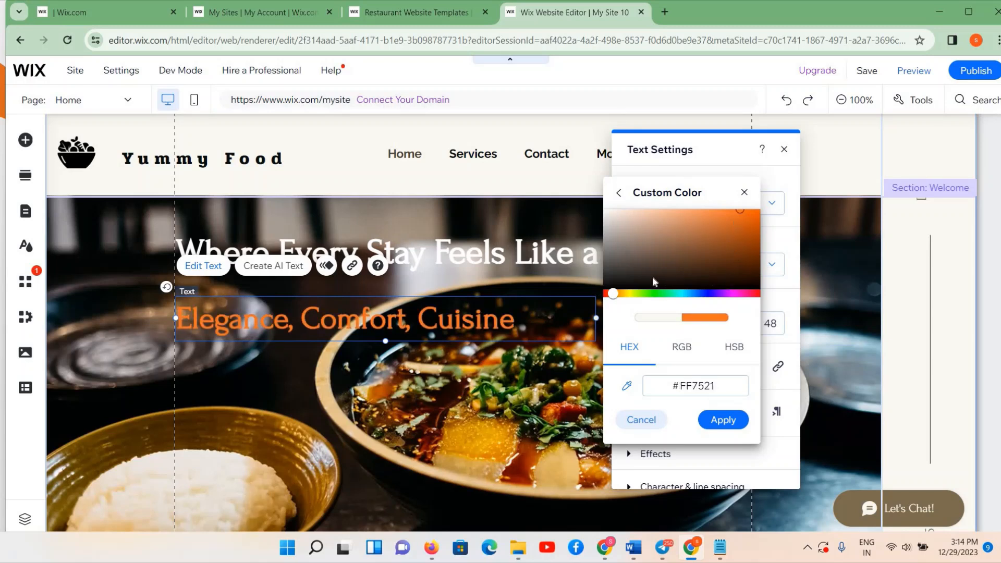
click(604, 289)
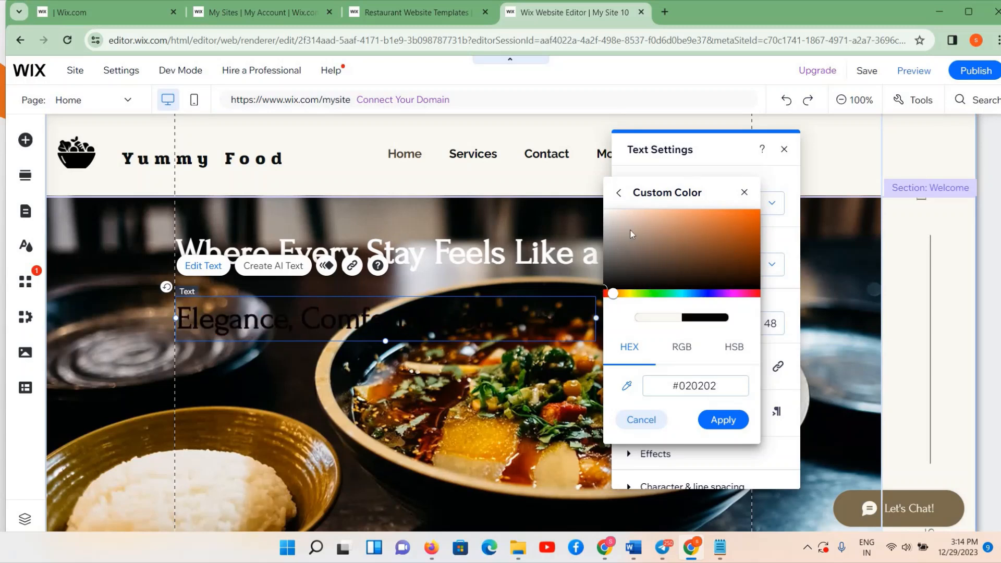
click(630, 230)
click(748, 275)
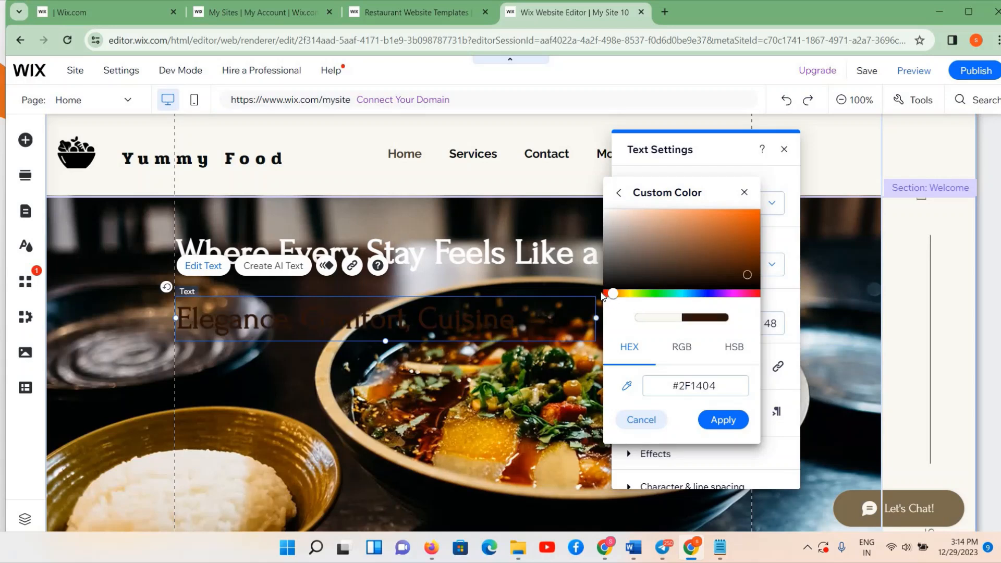
click(602, 295)
click(731, 231)
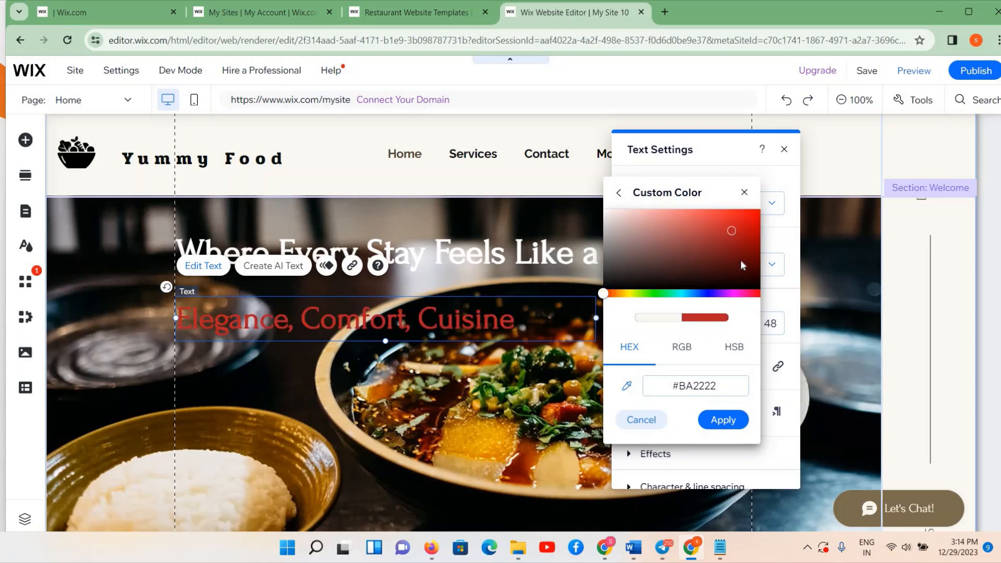
click(743, 257)
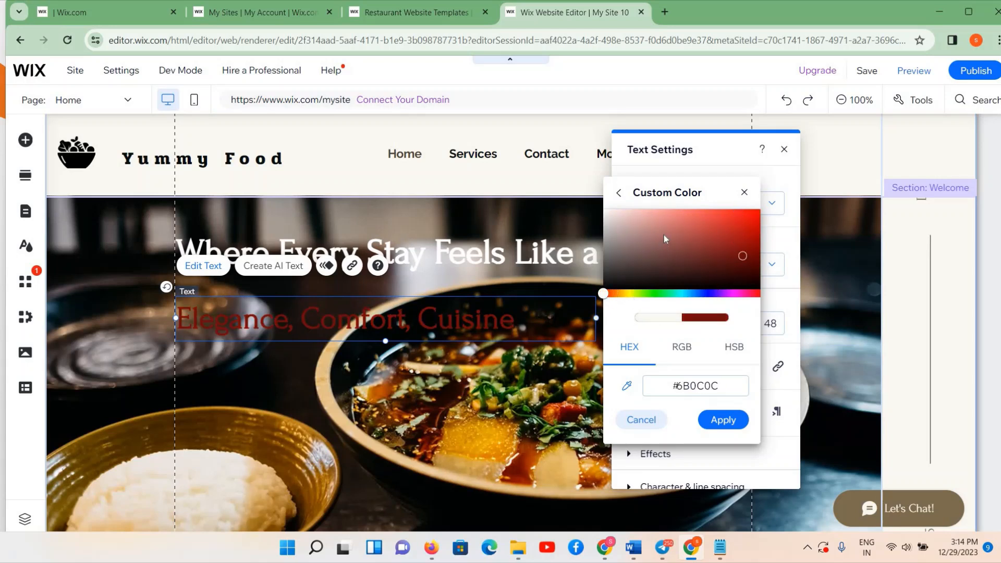
click(631, 294)
click(664, 235)
click(719, 224)
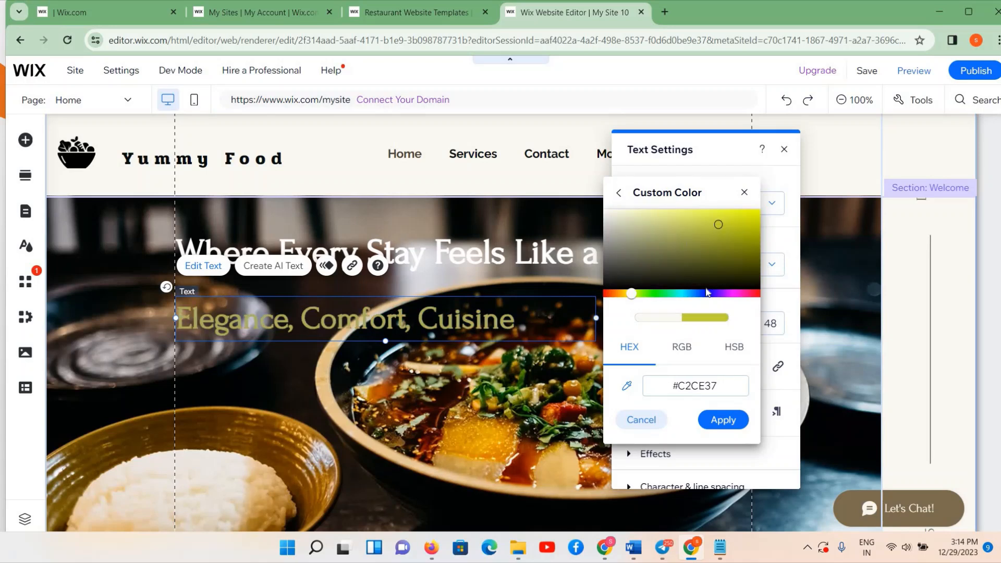
click(619, 294)
click(746, 246)
click(752, 209)
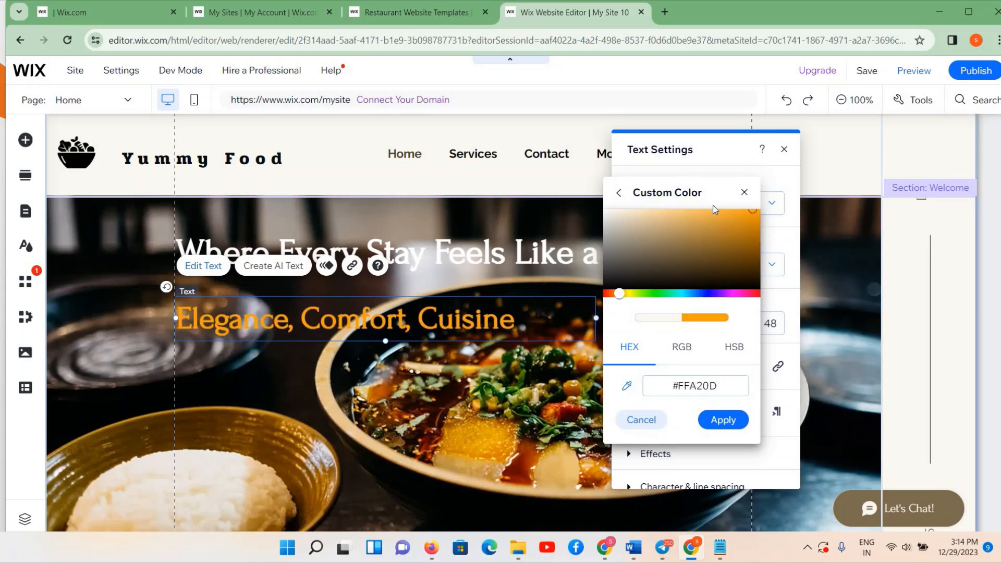
click(681, 220)
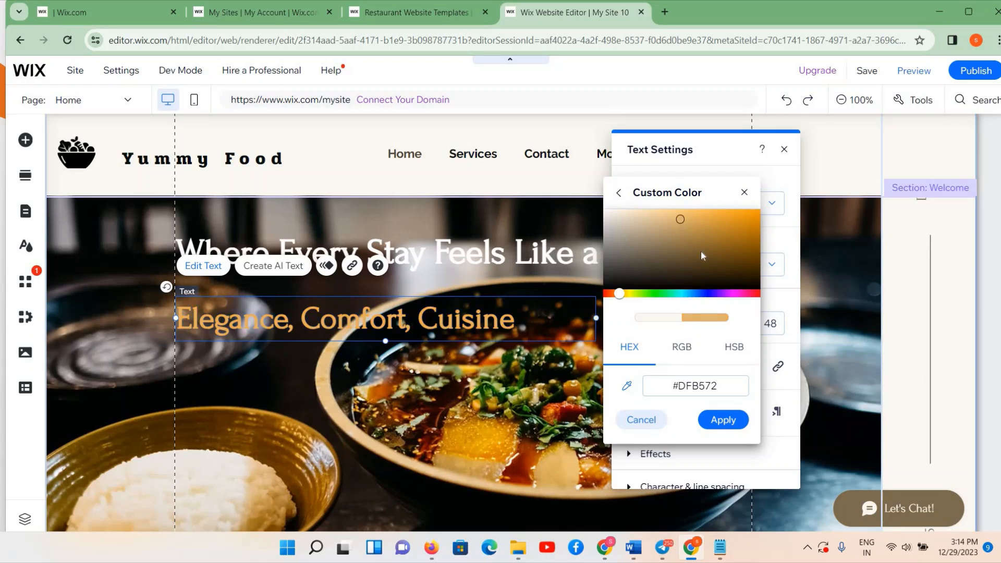
click(660, 284)
click(633, 212)
click(650, 211)
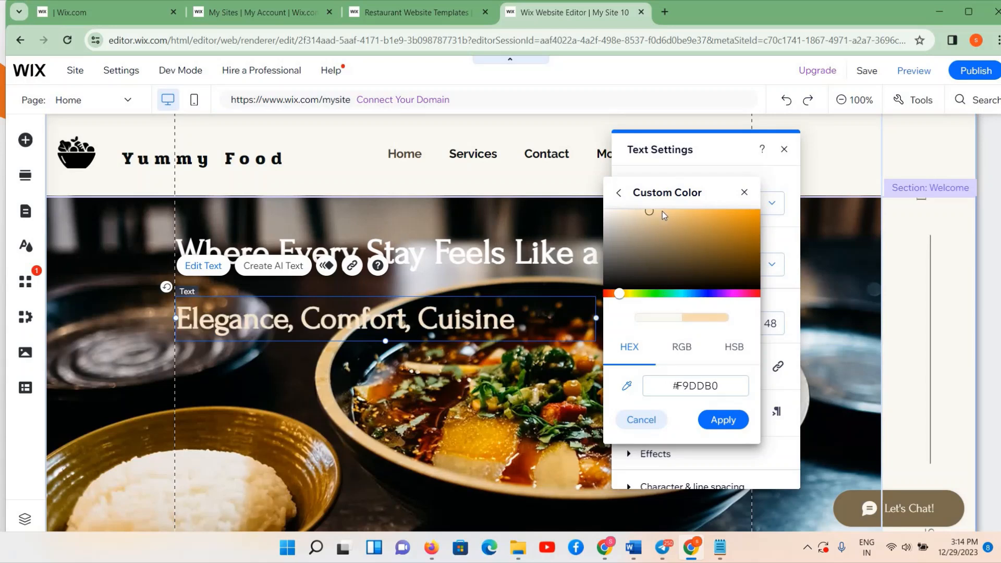
click(671, 215)
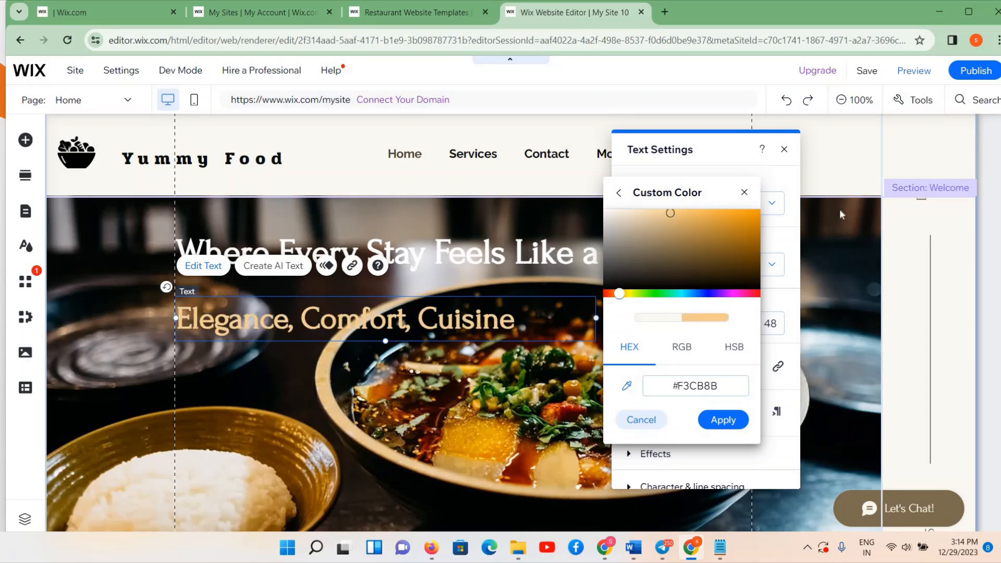
click(745, 193)
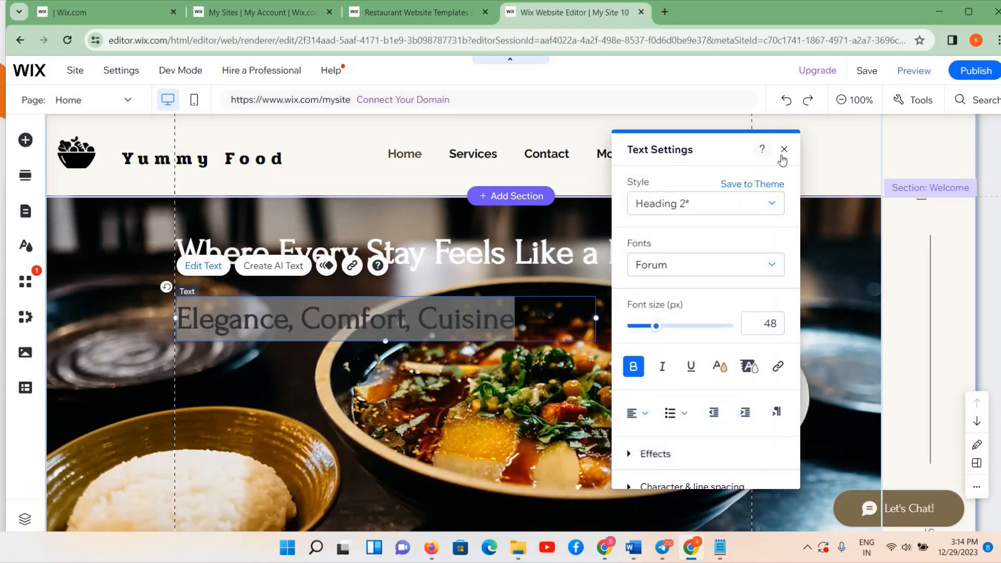
click(784, 149)
key(Escape)
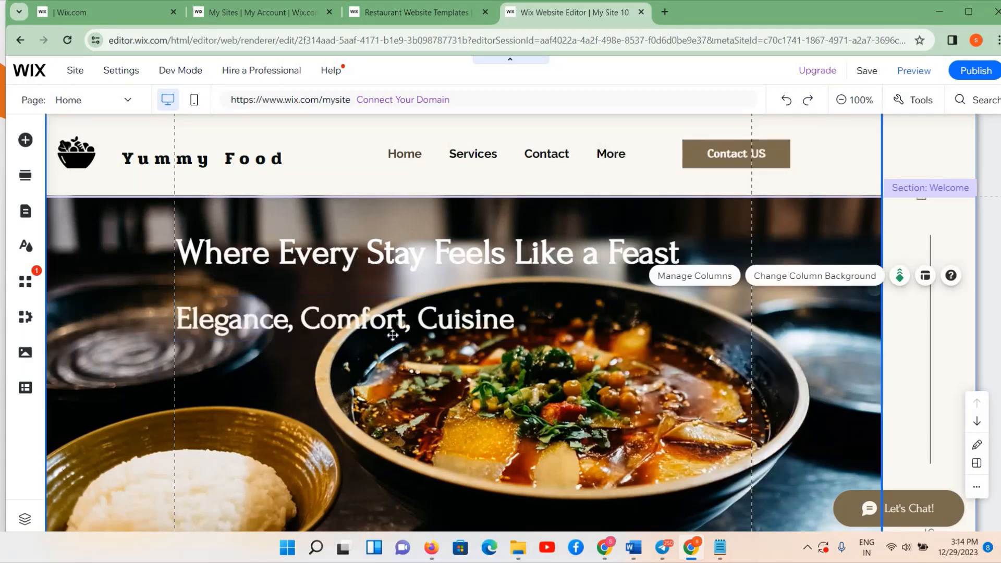
- Try the custom golden yellow #E9C95B on the "Elegance, Comfort, Cuisine" heading and undo it
double_click(394, 334)
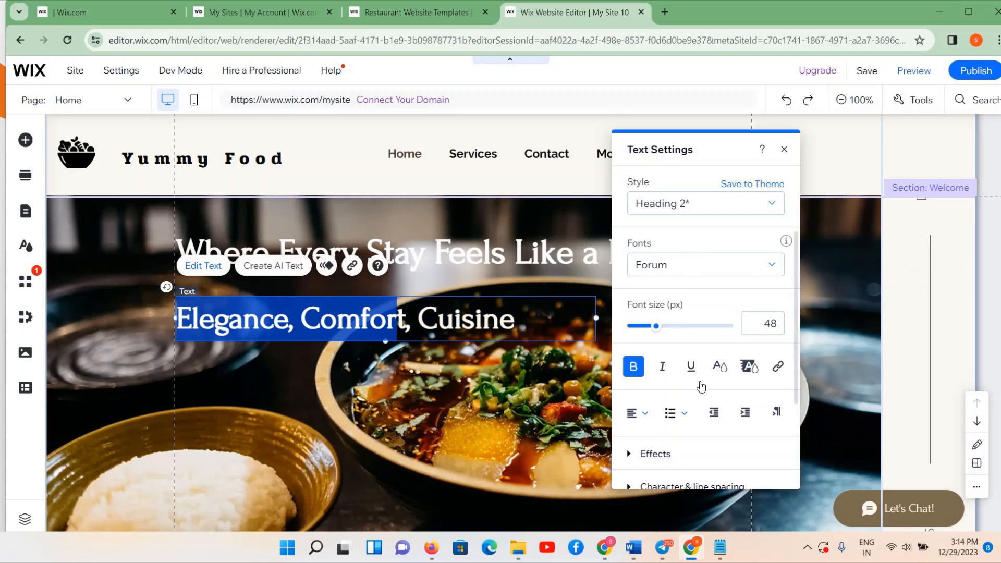
click(720, 368)
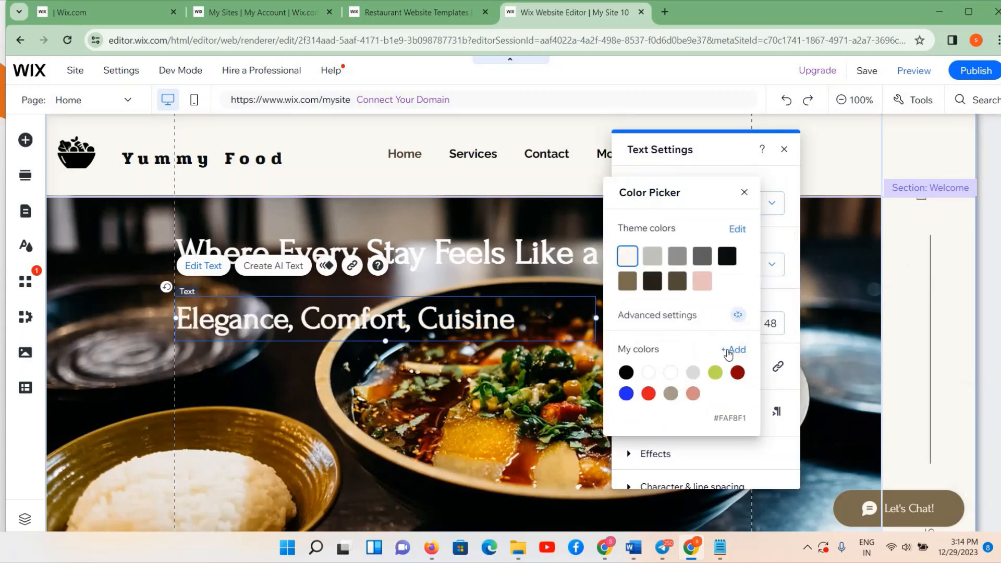
click(729, 351)
drag(650, 220, 636, 214)
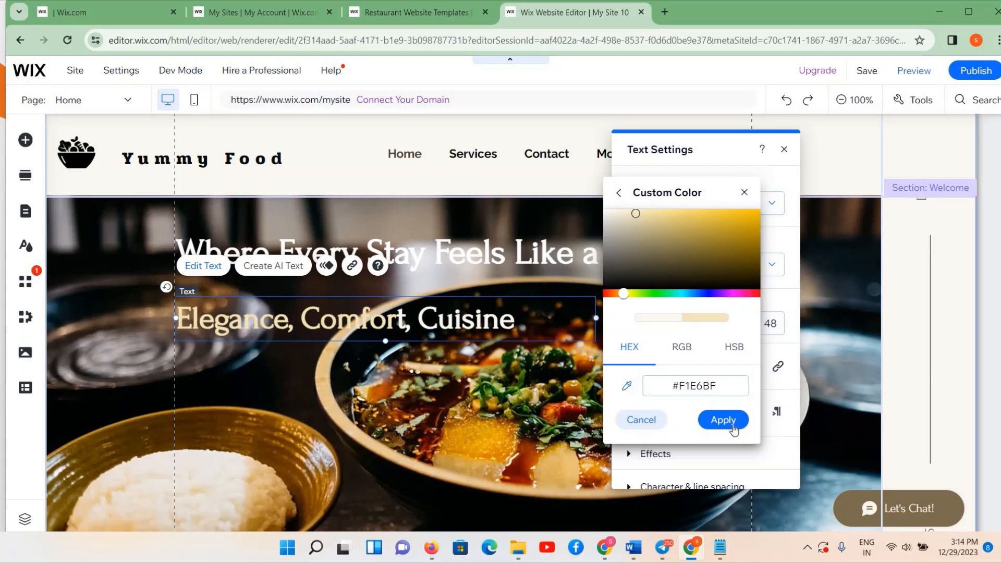
click(655, 214)
click(701, 217)
triple_click(463, 327)
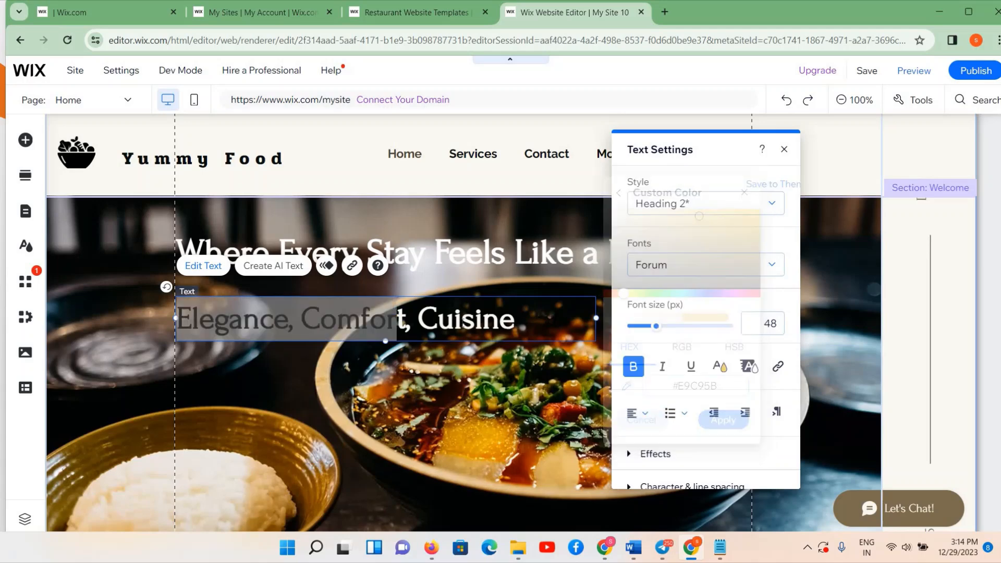
click(718, 365)
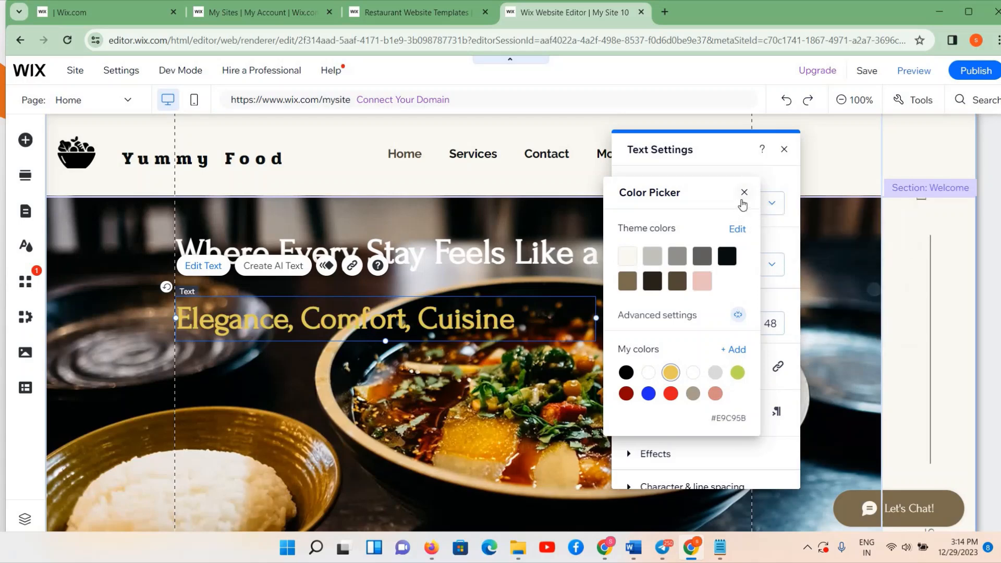
click(744, 192)
click(556, 330)
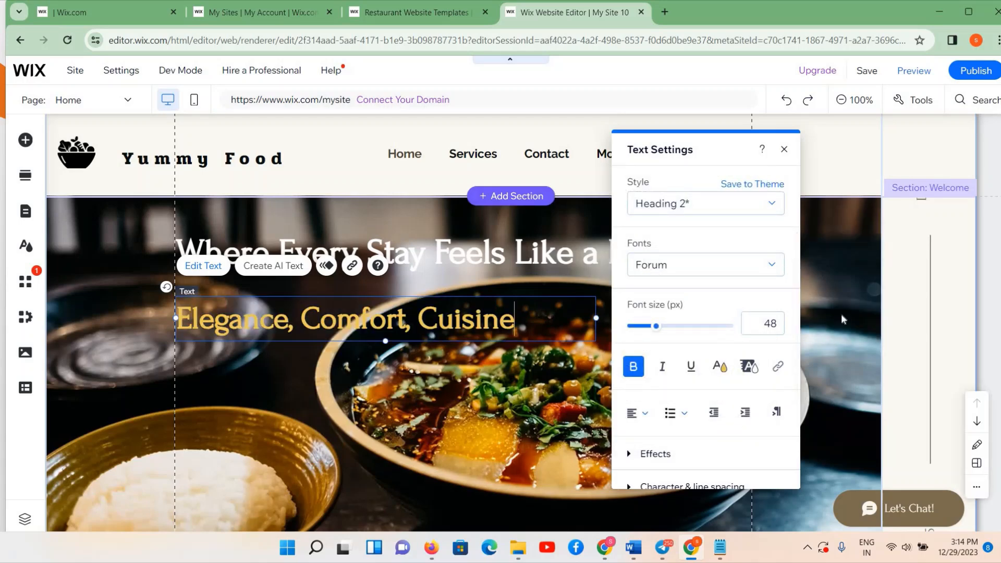
key(ctrl+z)
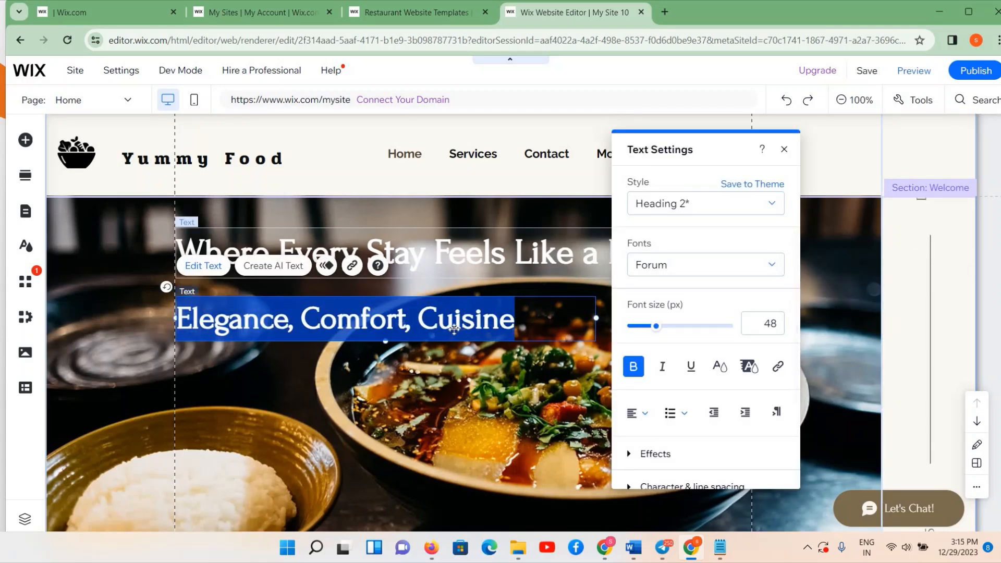
key(ctrl+z)
- Color the whole "Elegance, Comfort, Cuisine" heading with the custom pale gold #EAD58B and close its text settings
double_click(416, 331)
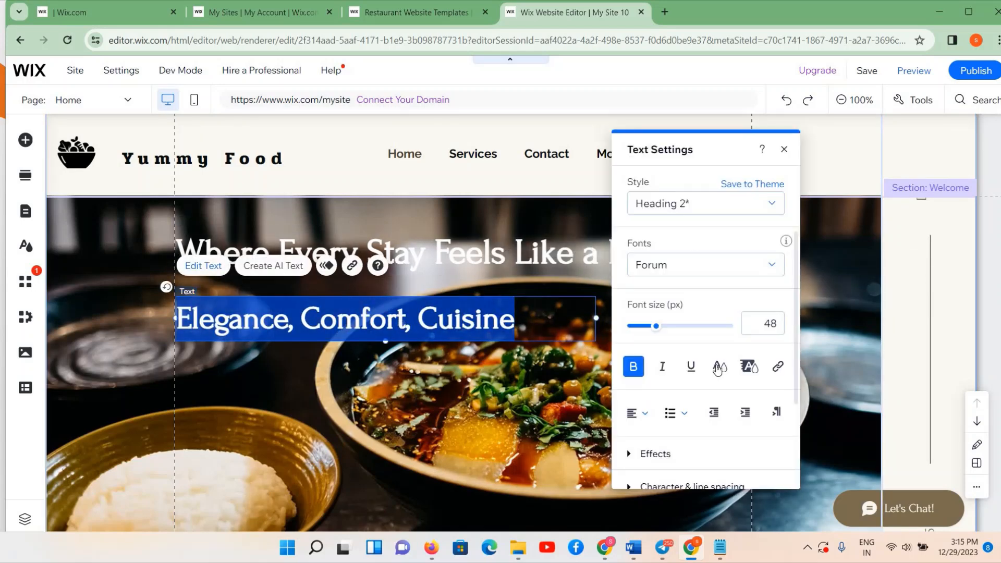
click(720, 367)
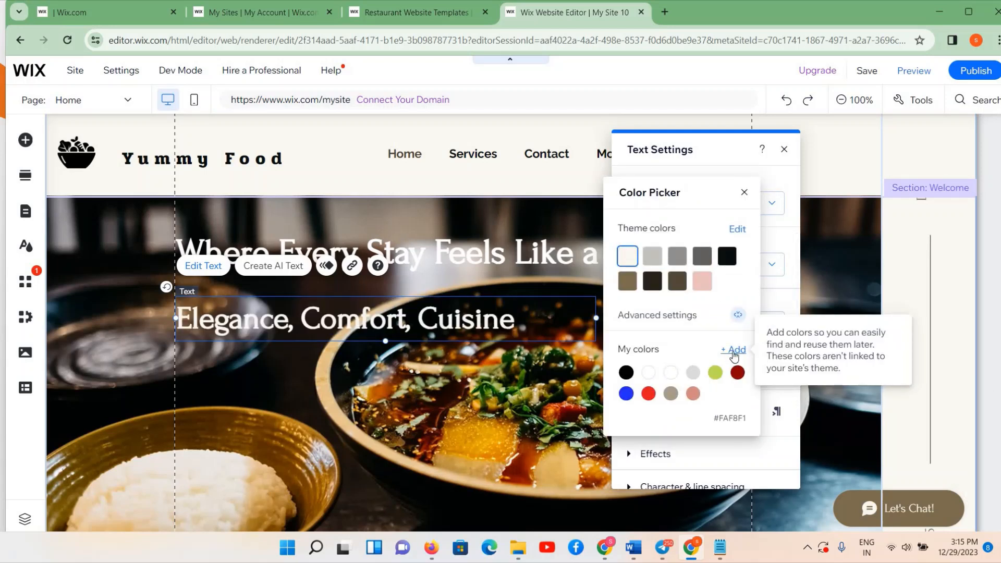
click(734, 356)
drag(643, 219, 692, 209)
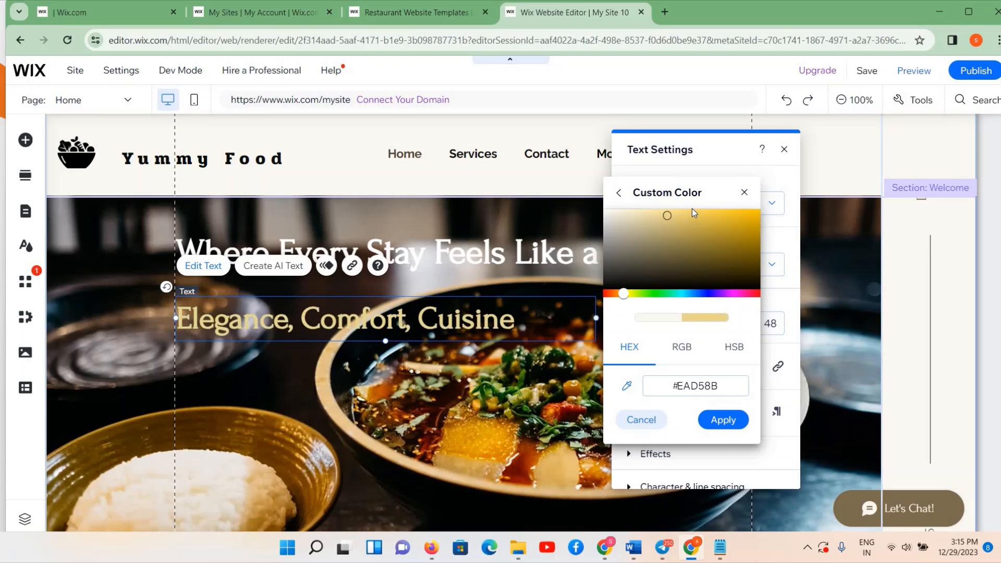
click(735, 418)
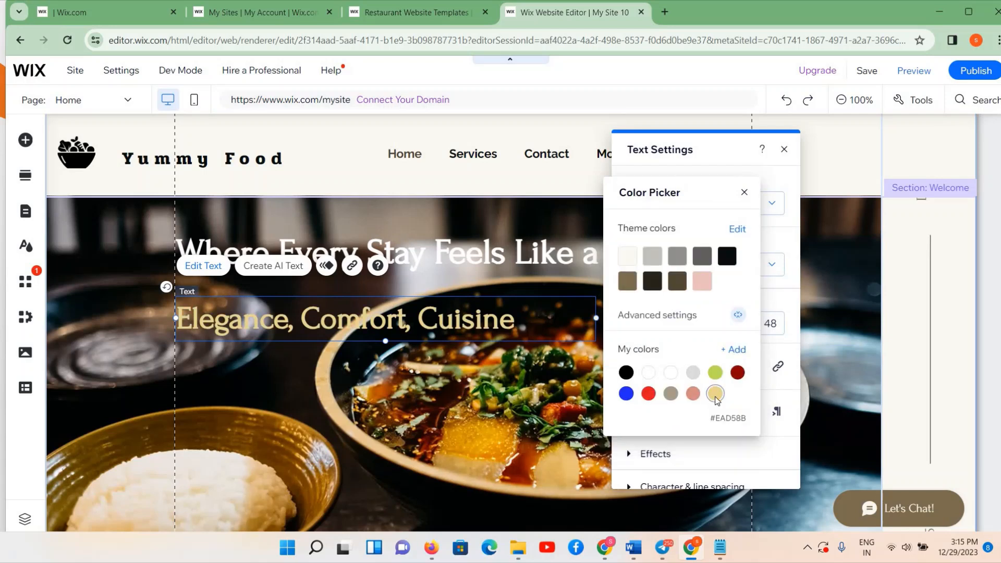
click(744, 192)
click(785, 149)
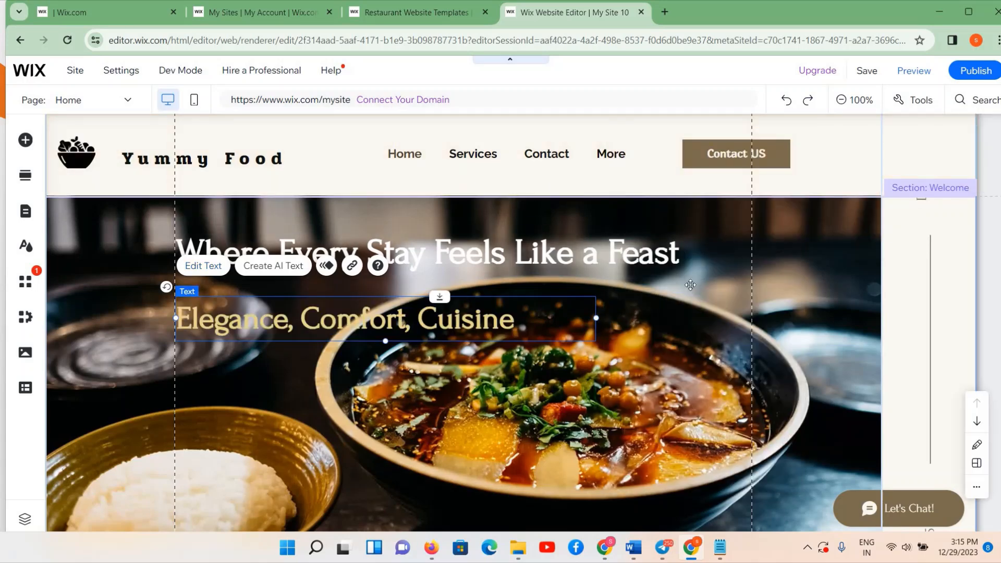
click(691, 285)
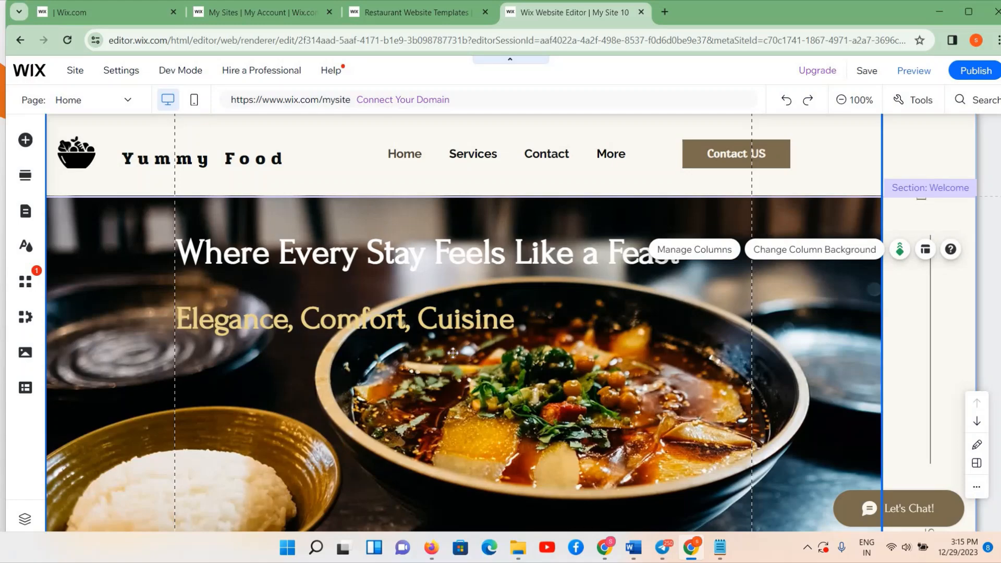
- Check the custom color of the "Elegance, Comfort, Cuisine" heading and look over the Welcome section down to its lower edge
scroll(449, 352, down, 3)
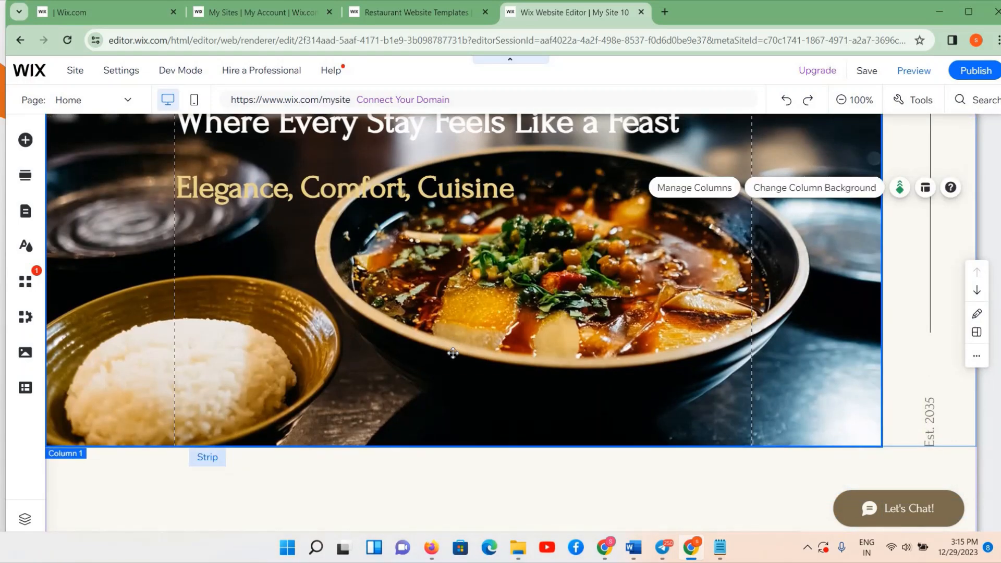
scroll(453, 353, up, 3)
click(379, 322)
double_click(378, 322)
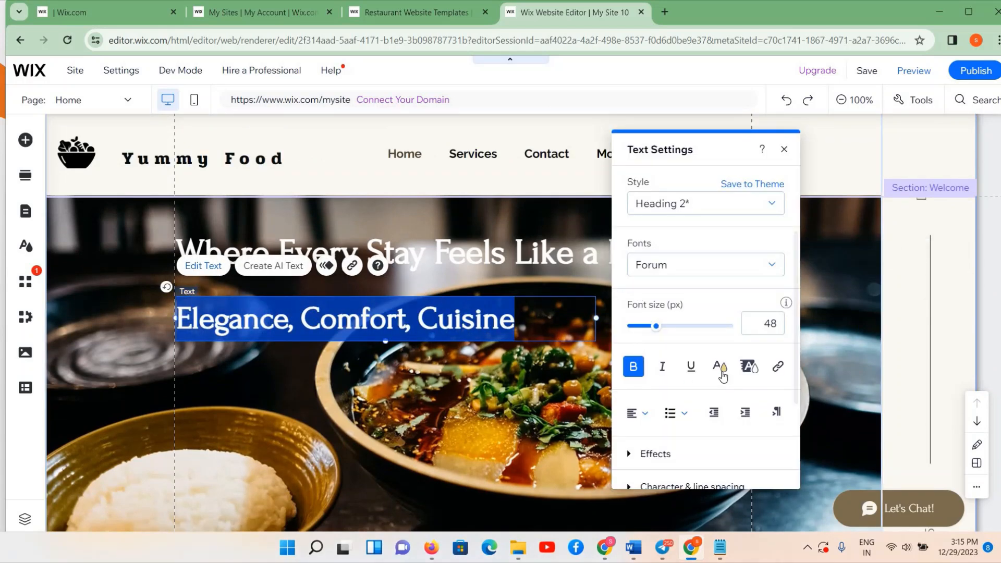
click(721, 372)
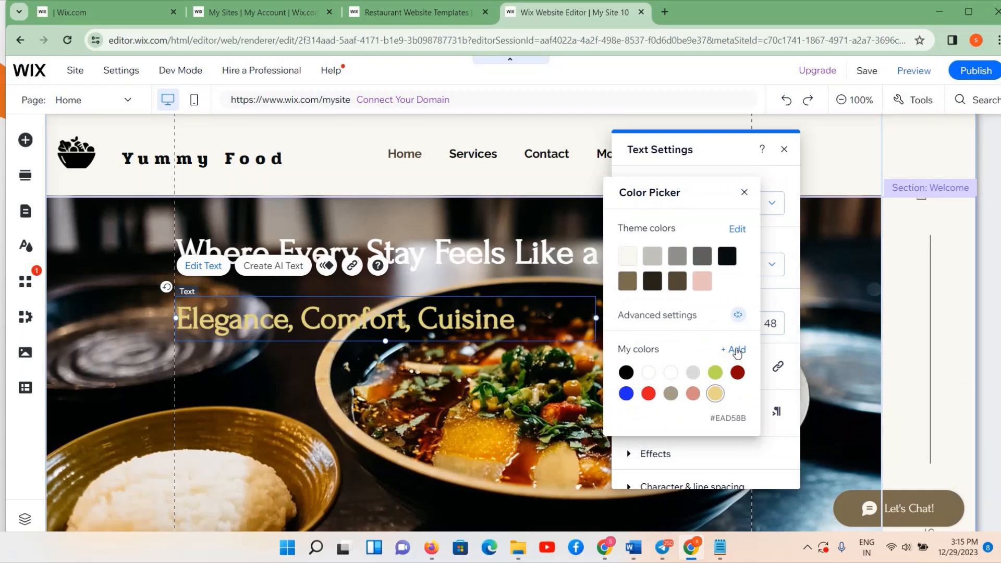
click(736, 350)
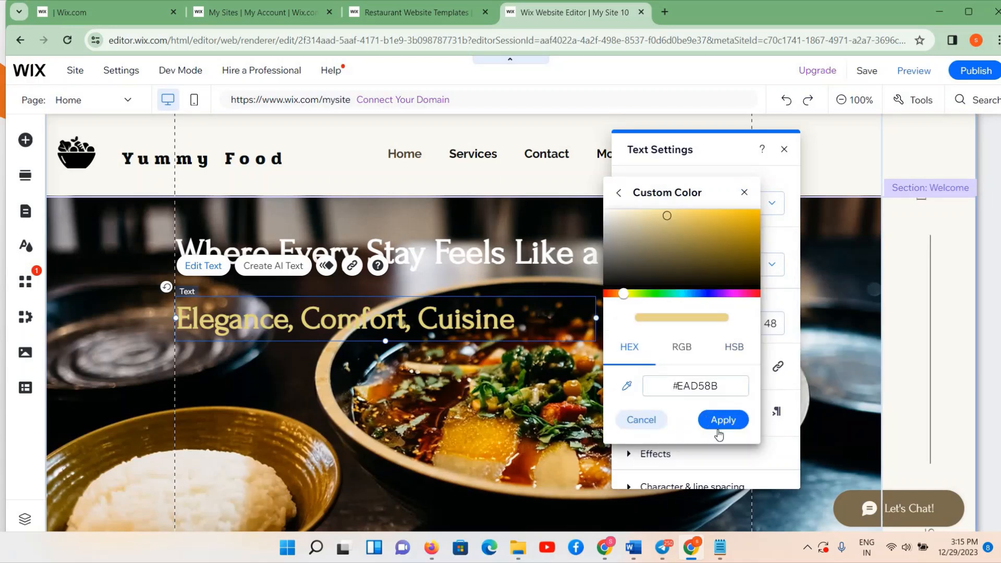
click(785, 150)
click(784, 150)
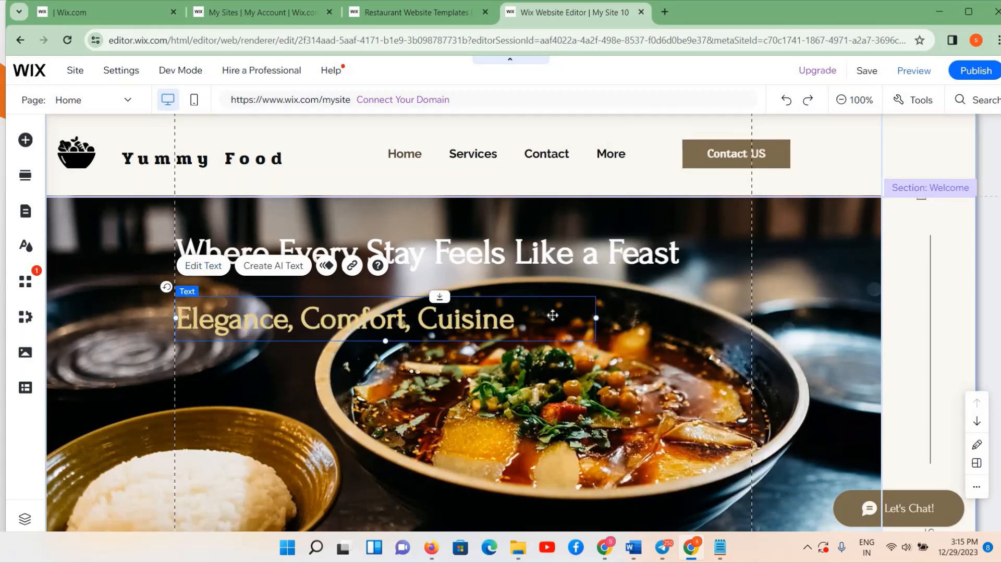
scroll(552, 346, down, 3)
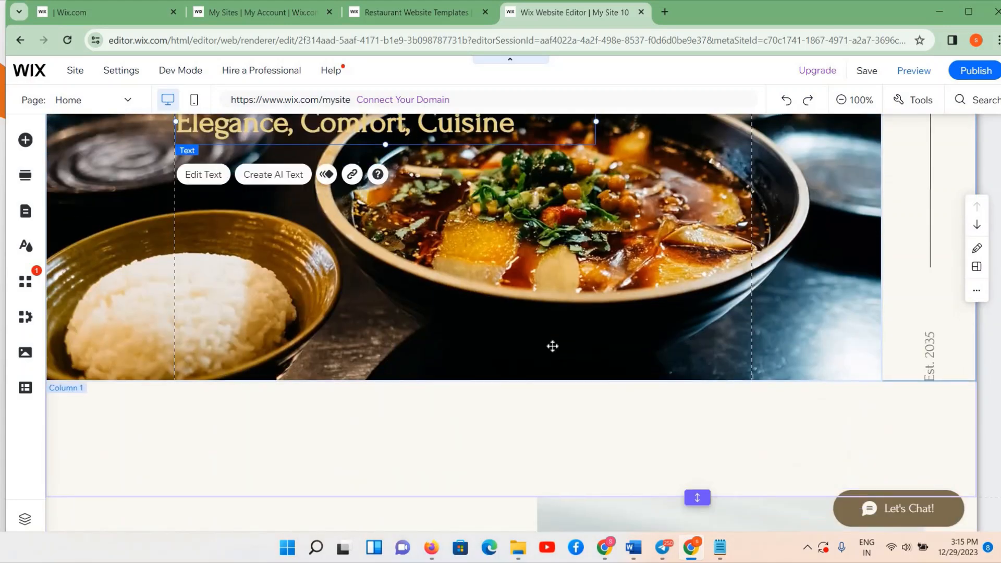
scroll(552, 346, up, 3)
click(552, 346)
scroll(511, 412, down, 4)
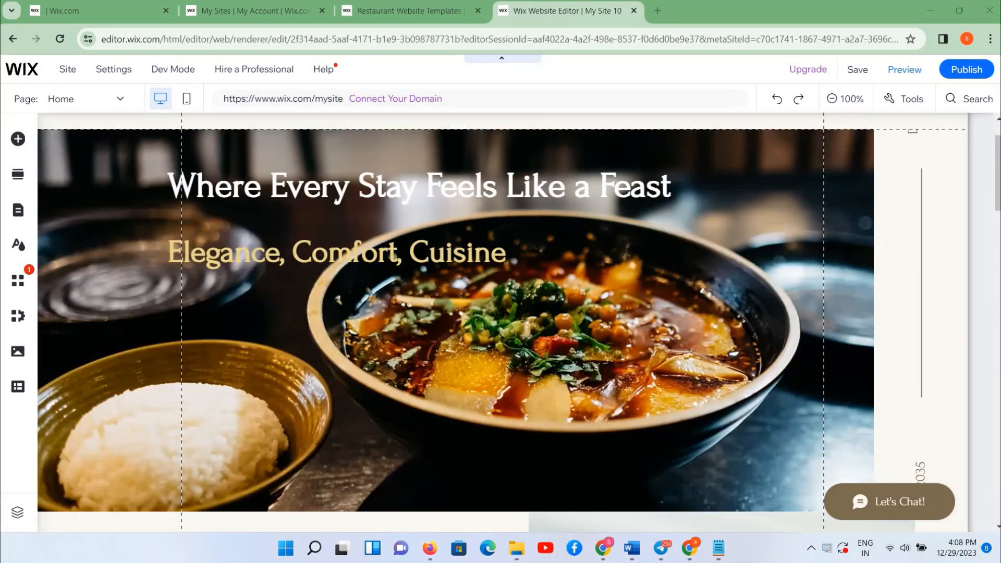
- Start adding a new section between the Welcome section and the Promotional section
click(225, 421)
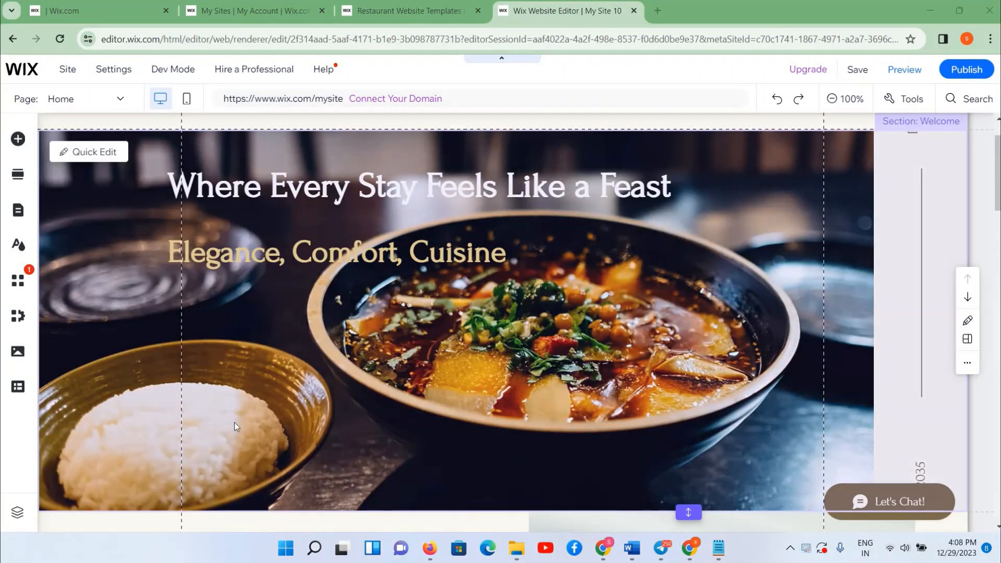
scroll(212, 495, down, 5)
click(397, 312)
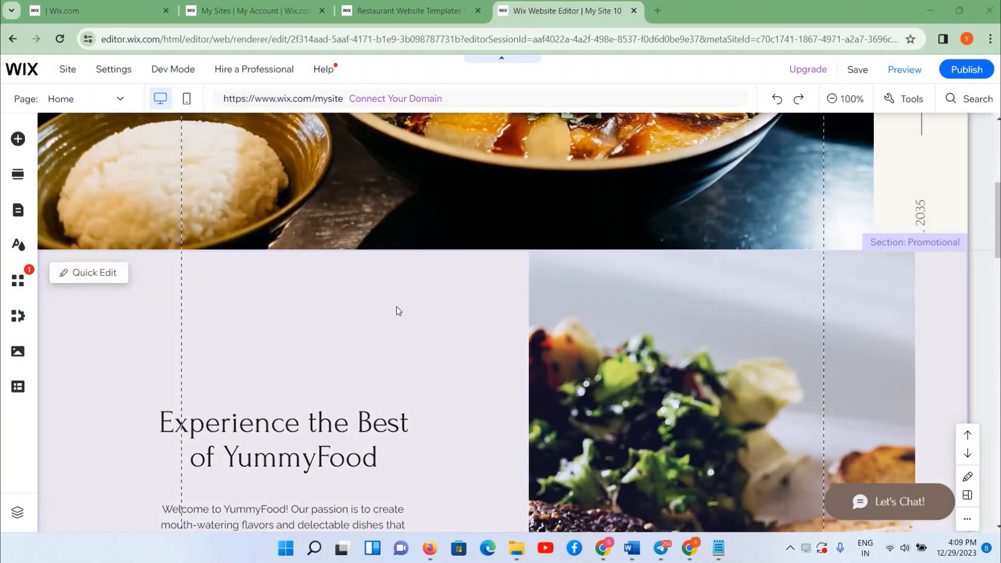
click(398, 310)
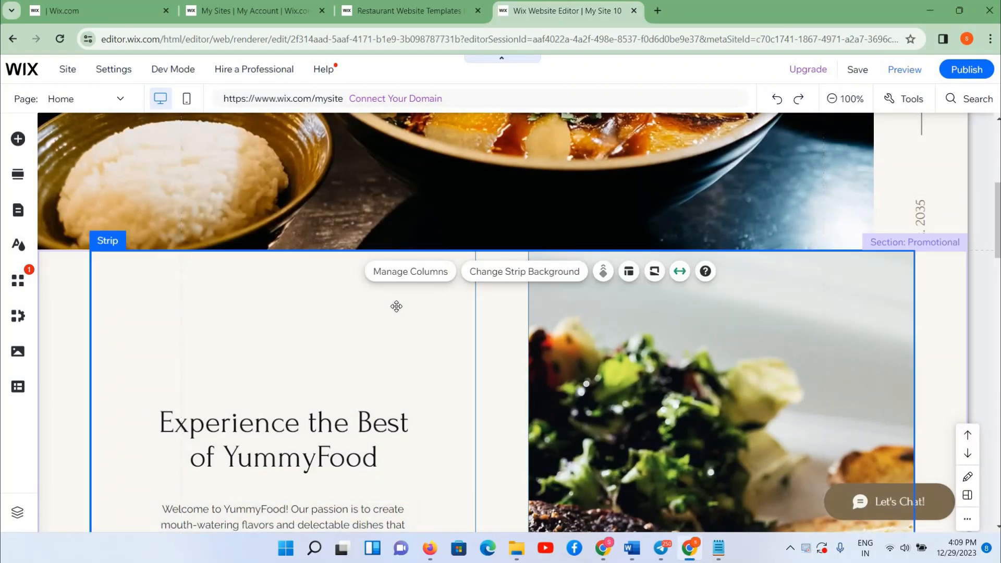
scroll(446, 268, up, 1)
click(447, 256)
click(471, 301)
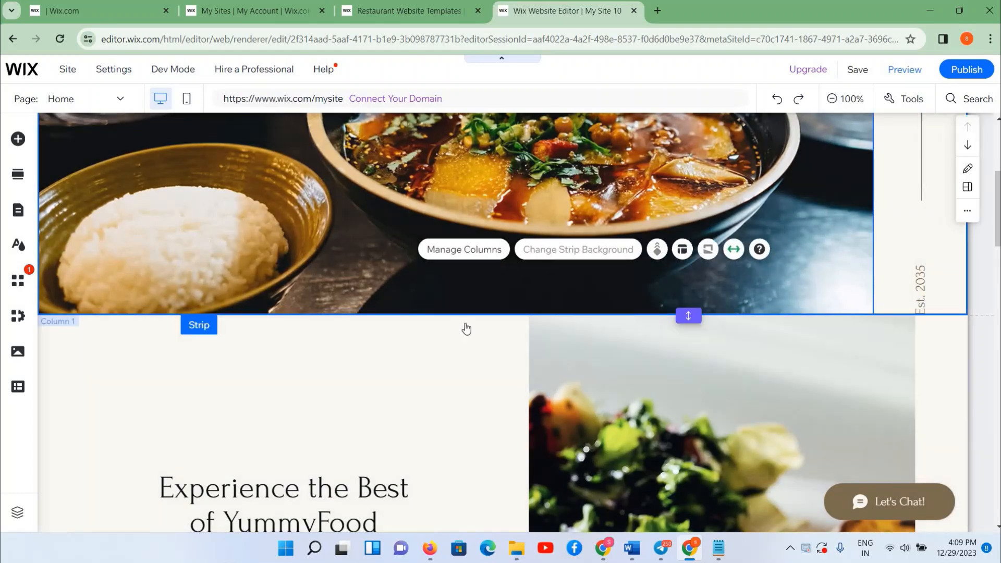
click(477, 328)
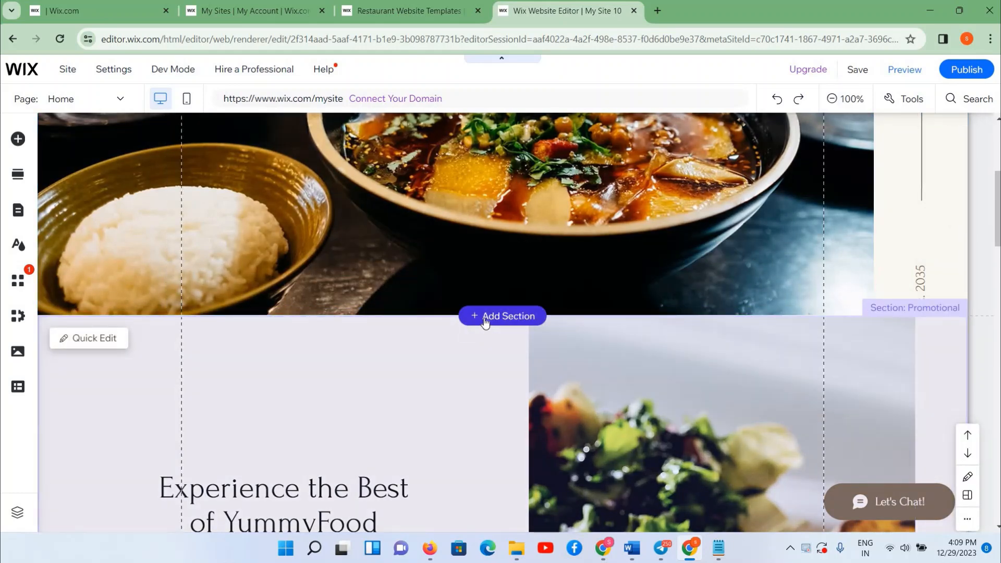
click(484, 320)
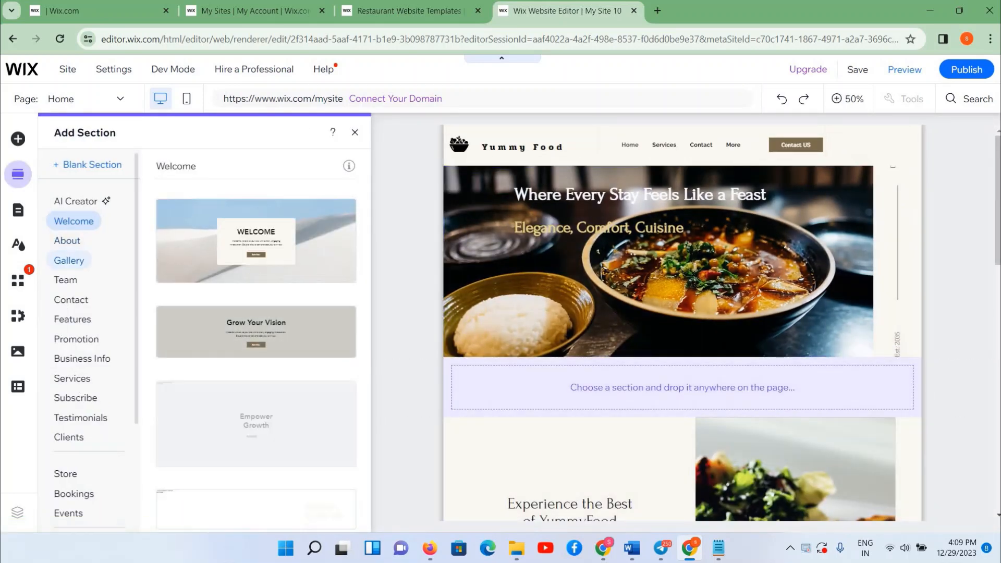
- Browse the About section designs and insert the one with self-introduction text, social icons and a portrait photo
click(70, 248)
scroll(233, 256, down, 2)
scroll(233, 256, down, 4)
scroll(230, 464, up, 6)
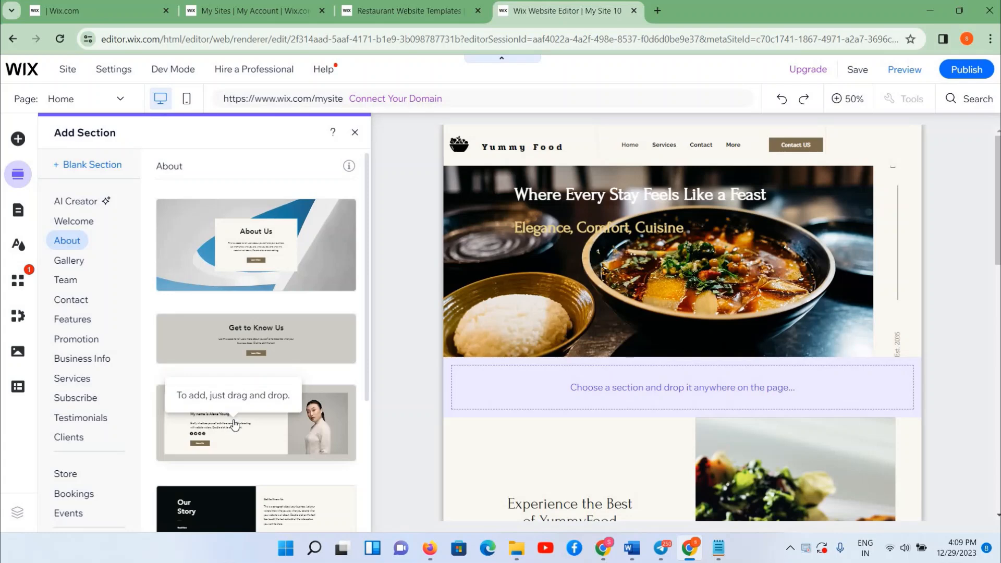
click(234, 423)
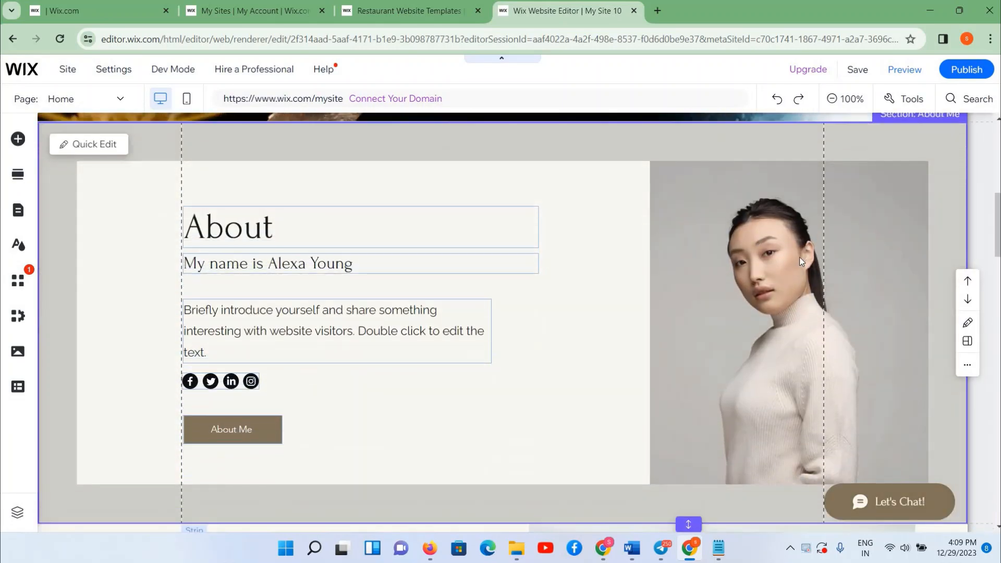
- Open the background image library for the About section's portrait column and enter "reastu" as the search term
click(800, 258)
click(799, 258)
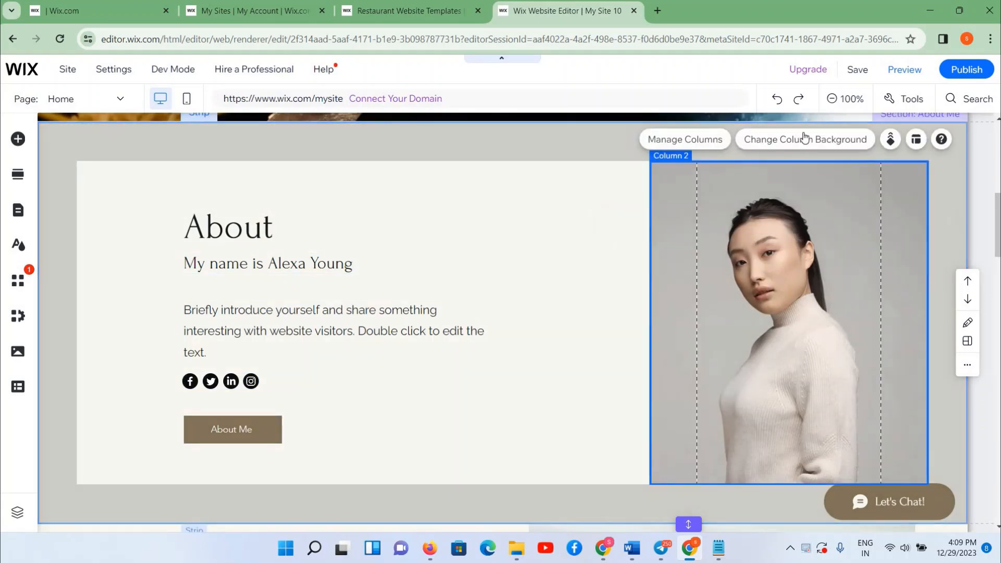
click(793, 141)
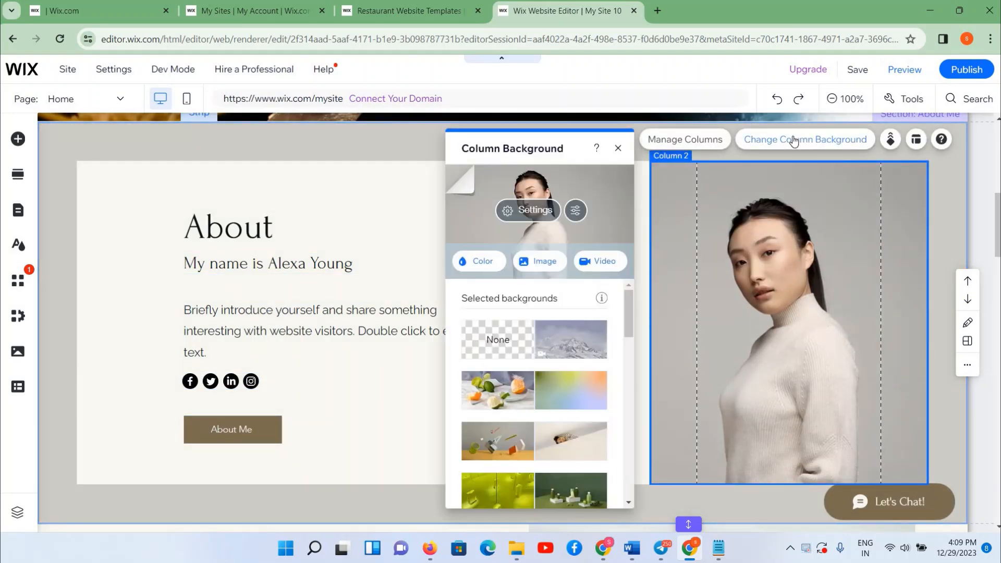
click(540, 267)
scroll(223, 209, down, 3)
scroll(222, 165, up, 3)
click(236, 155)
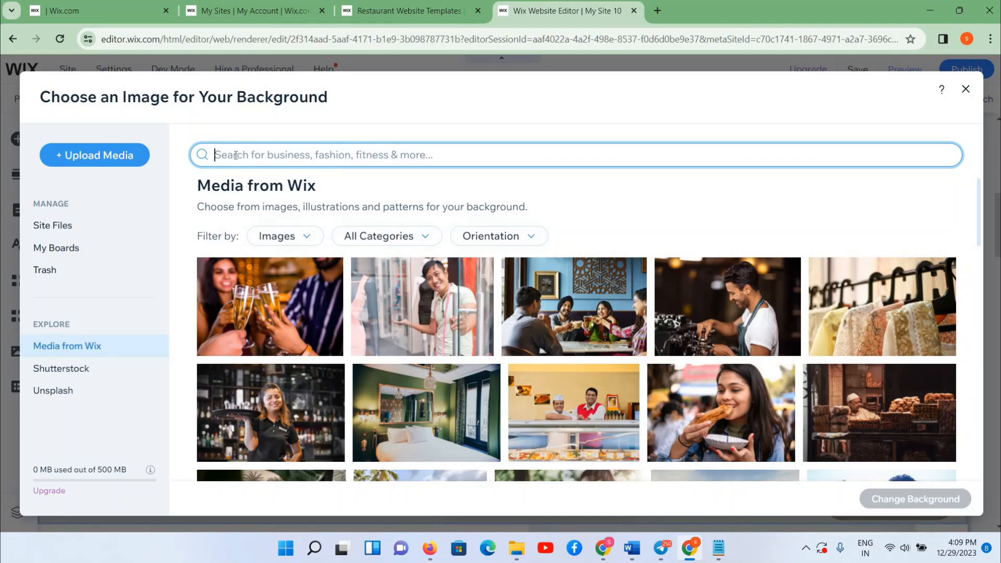
text(reastu)
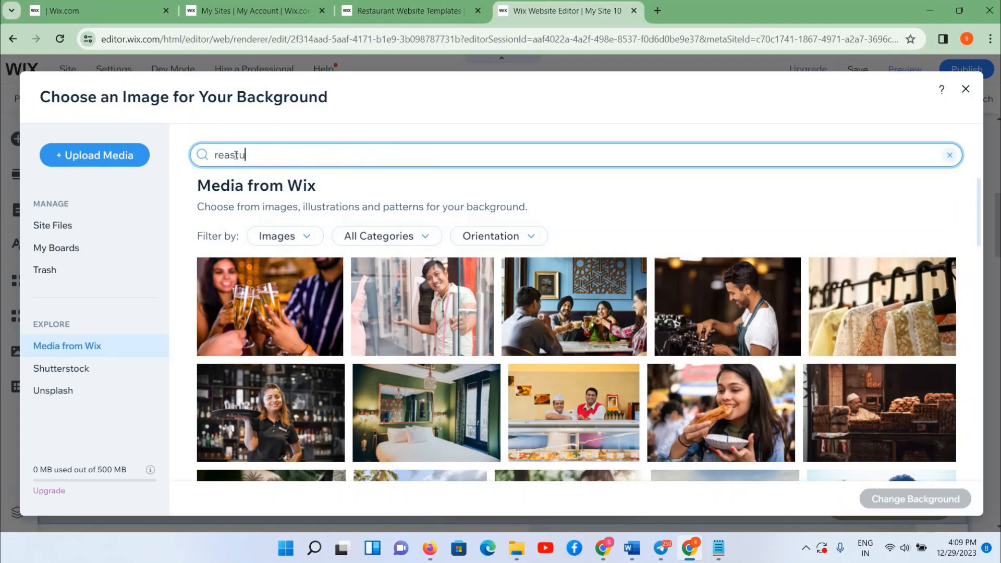
- Search the Wix media library for "restaurant" background images
text(rent)
right_click(241, 156)
click(261, 166)
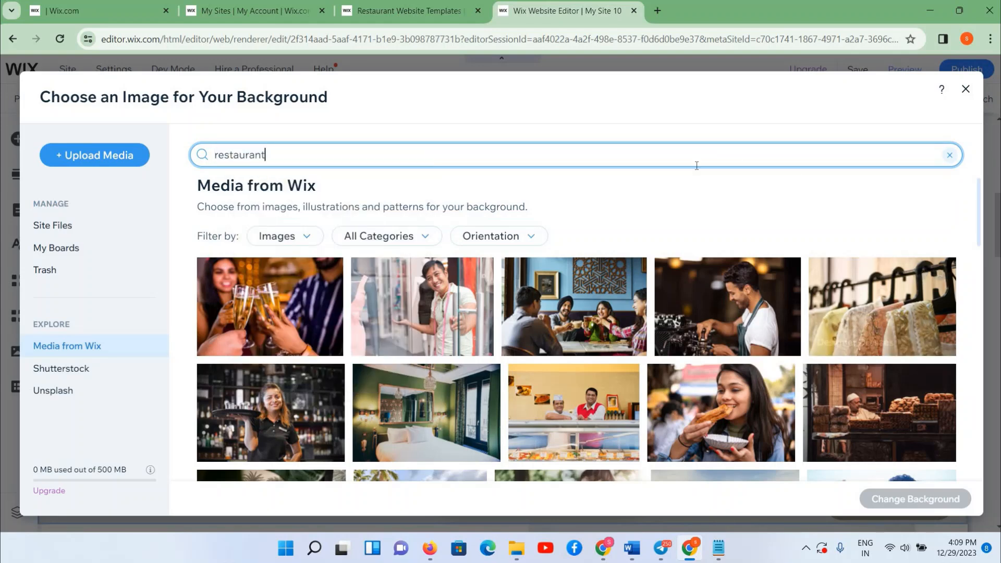
key(Return)
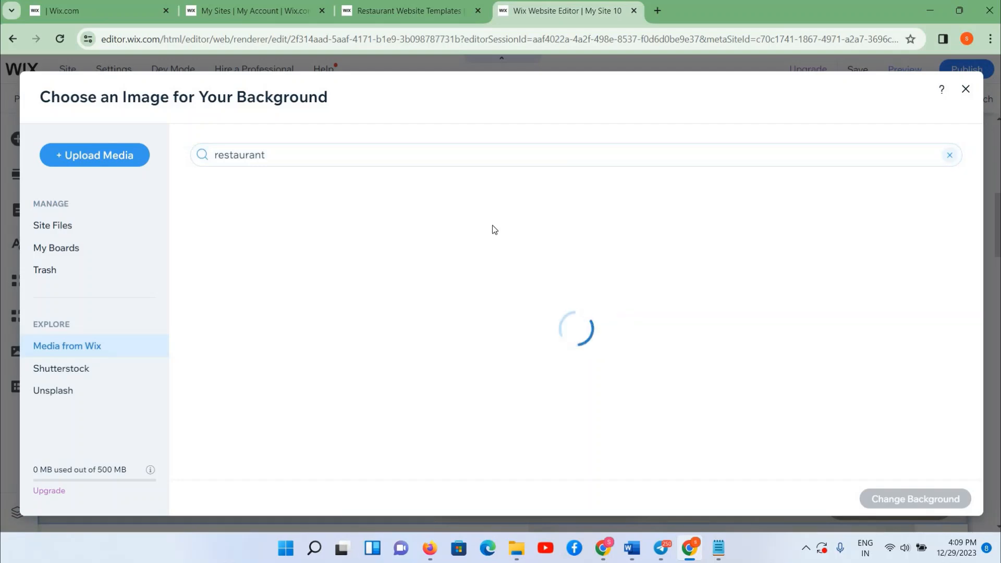
- Apply the "Business Lunch" image as the background of Column 2 in the About section and close the background settings
scroll(542, 364, down, 1)
scroll(542, 364, down, 10)
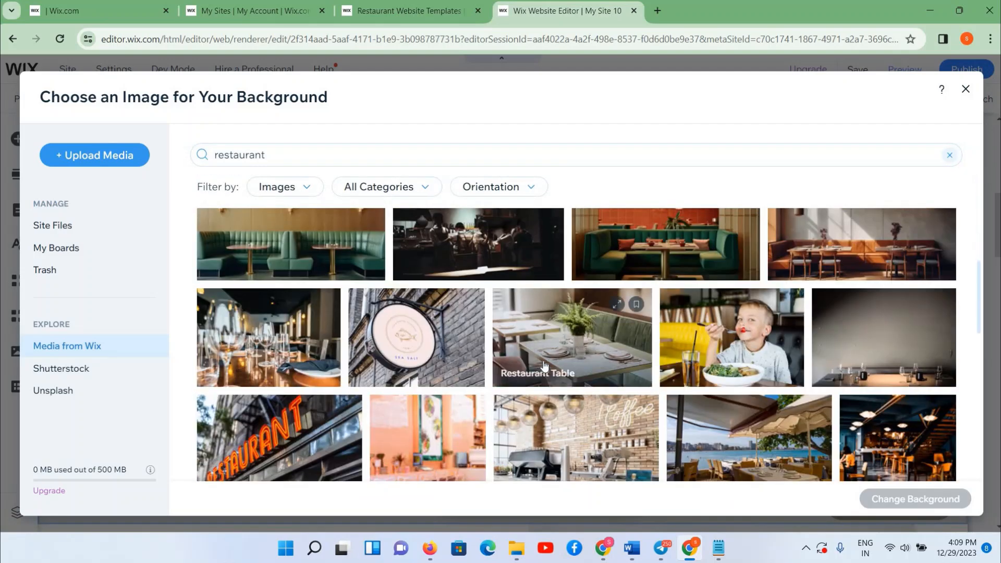
scroll(544, 365, down, 3)
scroll(544, 367, up, 8)
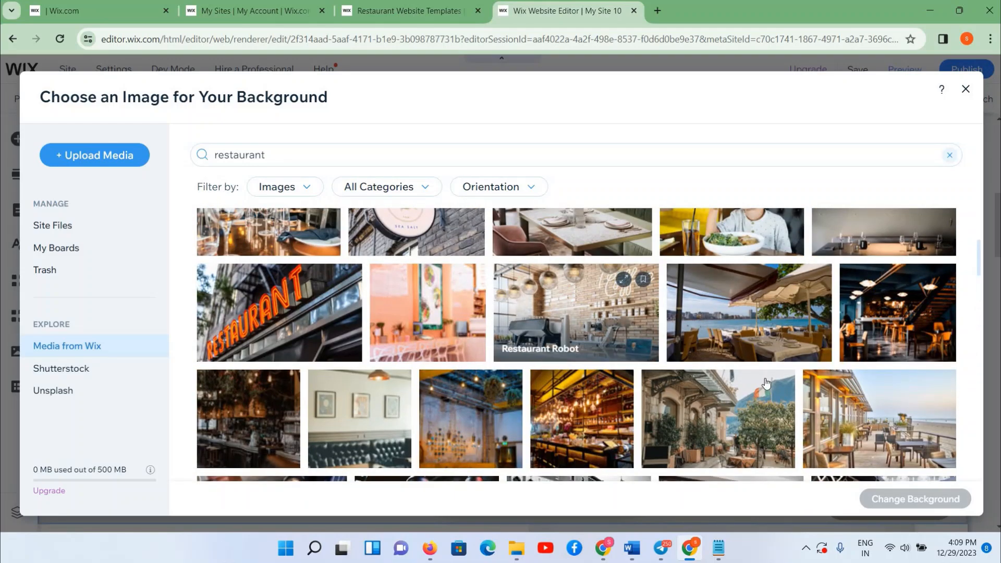
scroll(720, 395, up, 3)
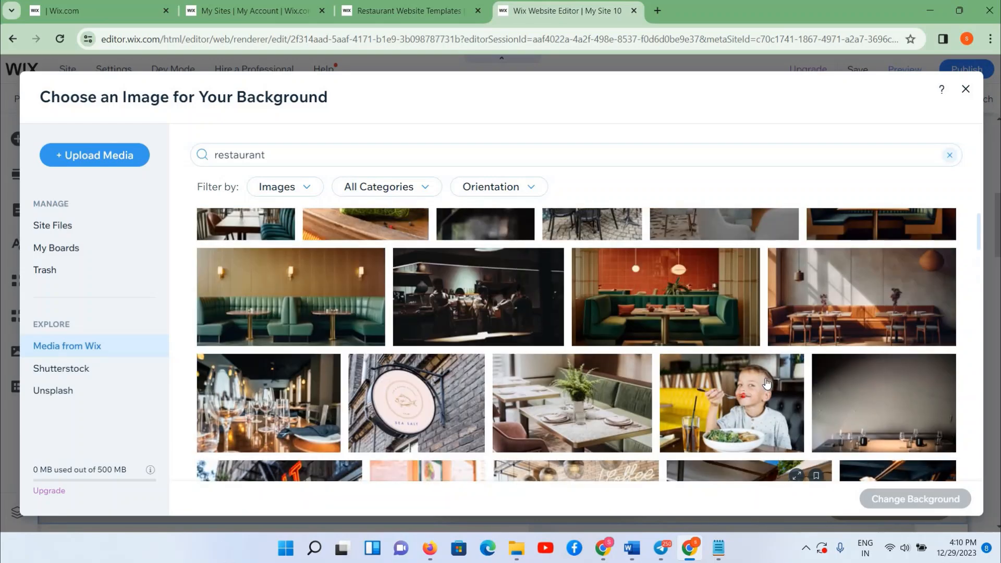
scroll(766, 384, up, 2)
scroll(767, 385, down, 5)
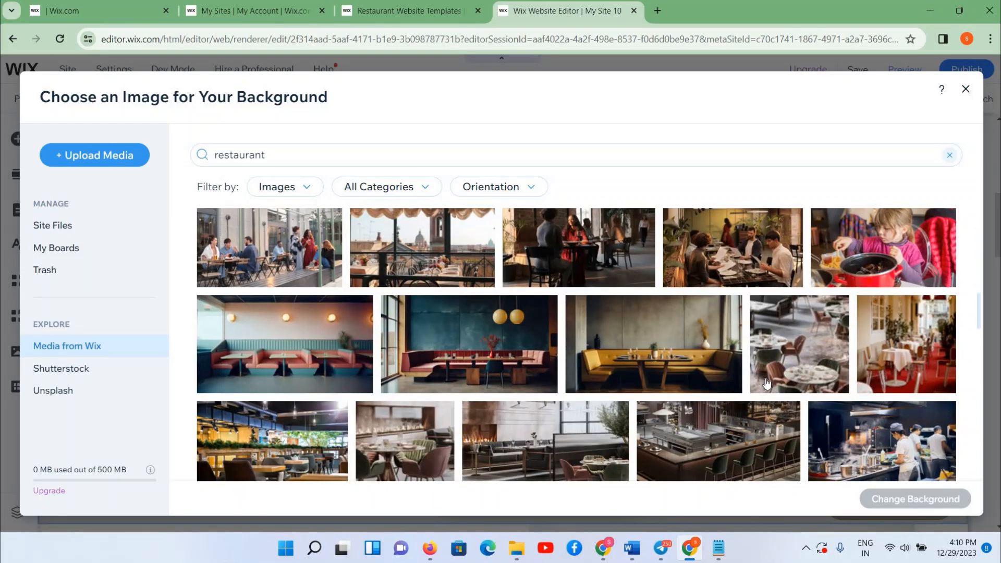
scroll(767, 385, down, 5)
scroll(767, 384, down, 5)
scroll(766, 384, down, 5)
scroll(767, 384, up, 3)
scroll(543, 413, up, 5)
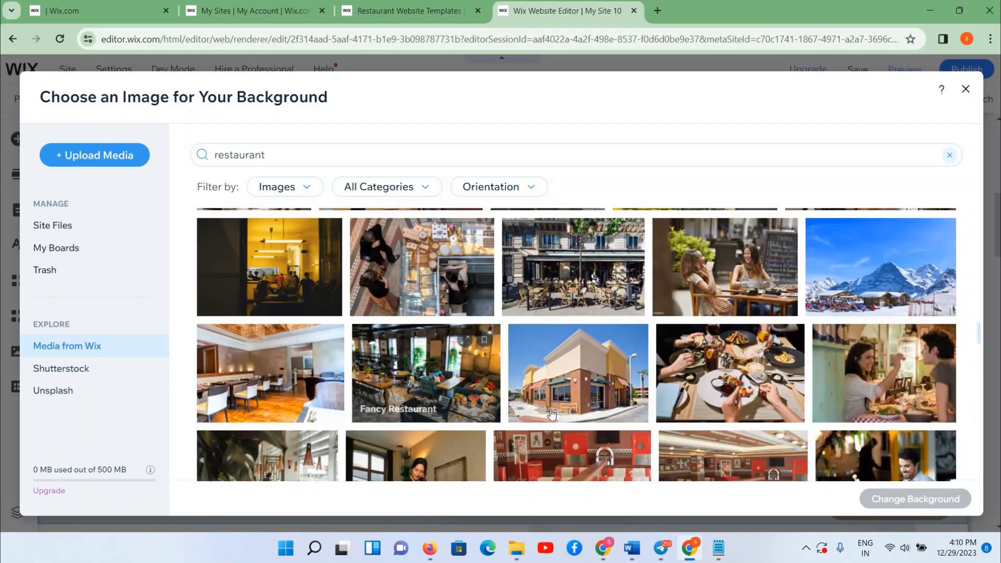
scroll(553, 407, down, 3)
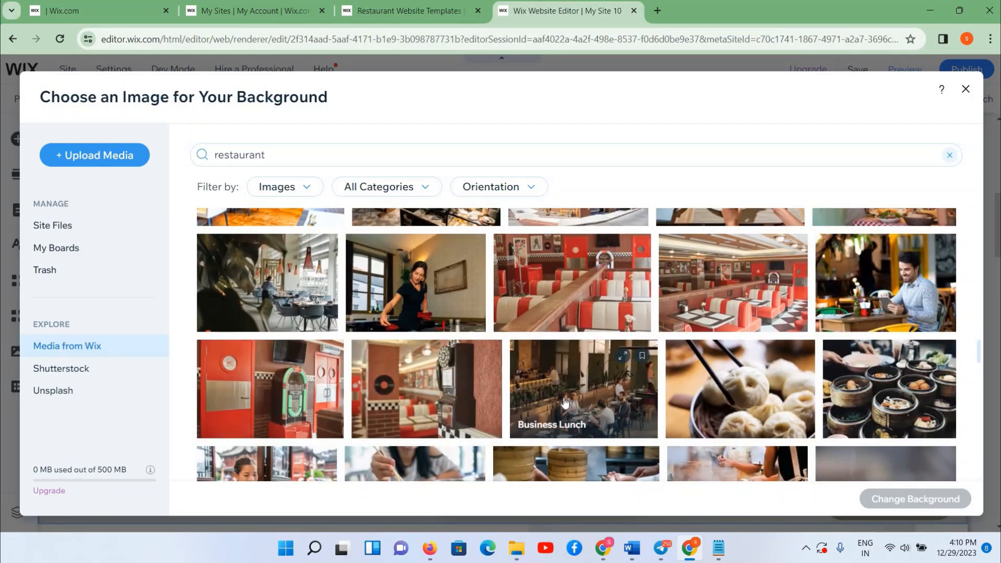
click(584, 389)
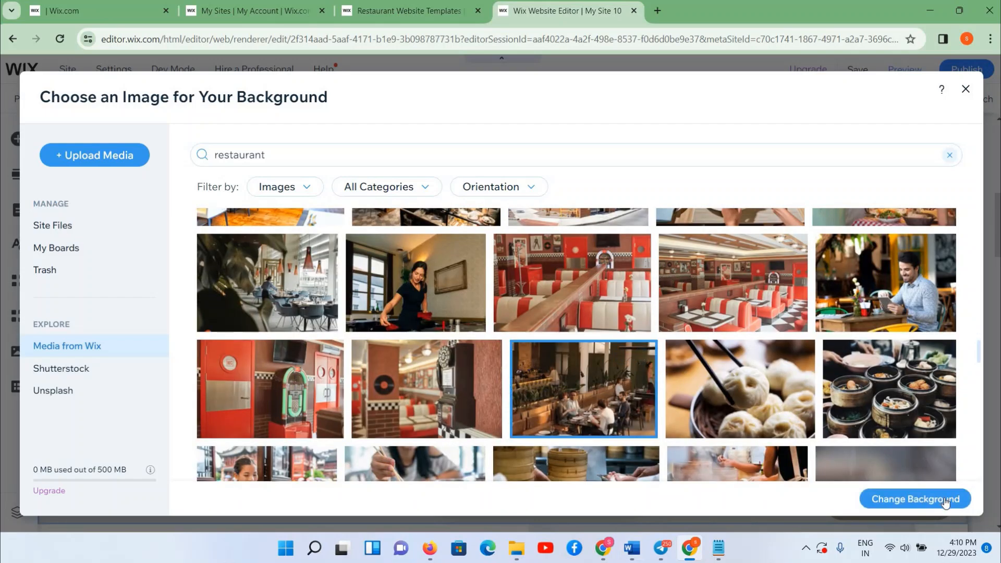
click(946, 500)
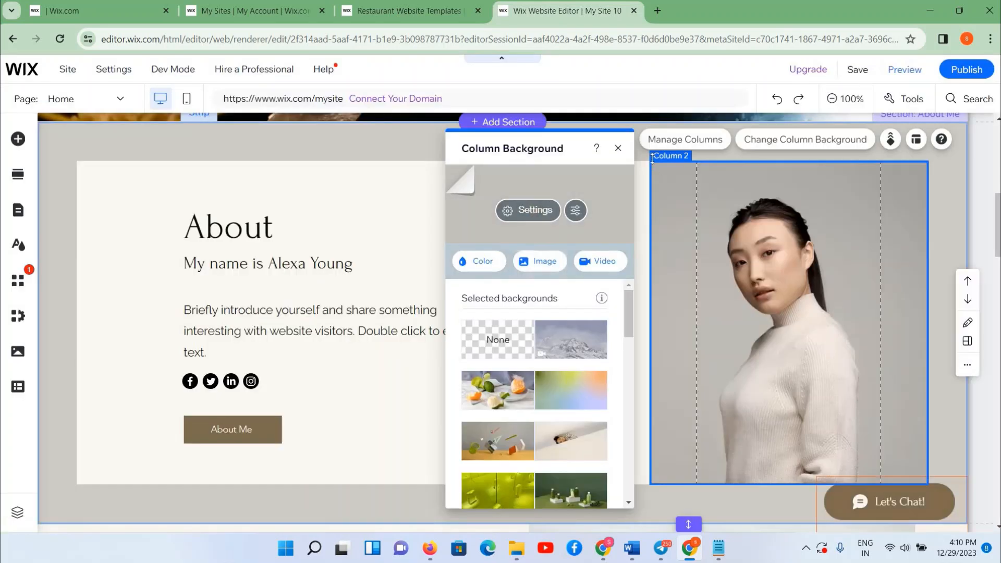
click(618, 148)
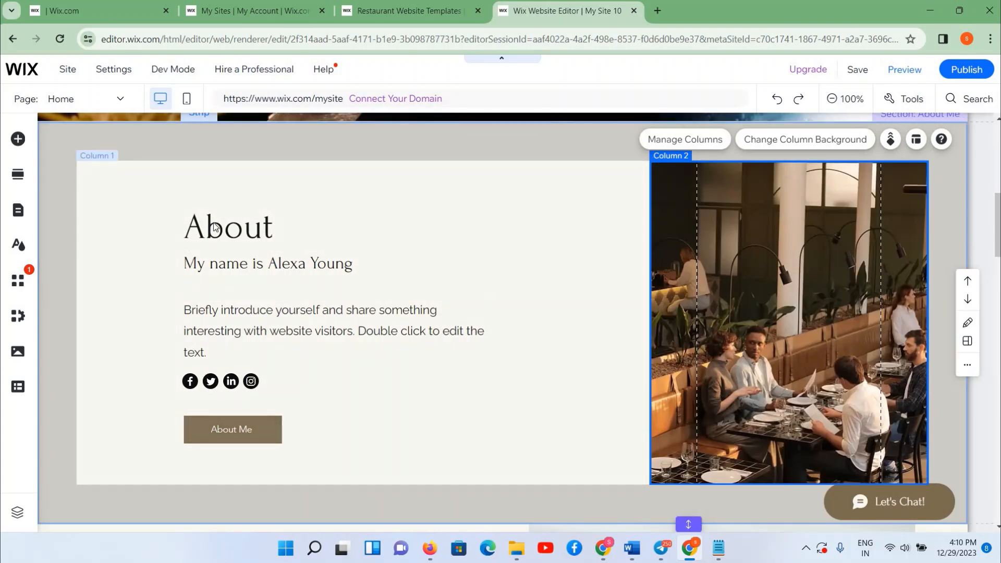
- Change the About section's heading to "About Us"
click(213, 223)
double_click(291, 225)
click(293, 225)
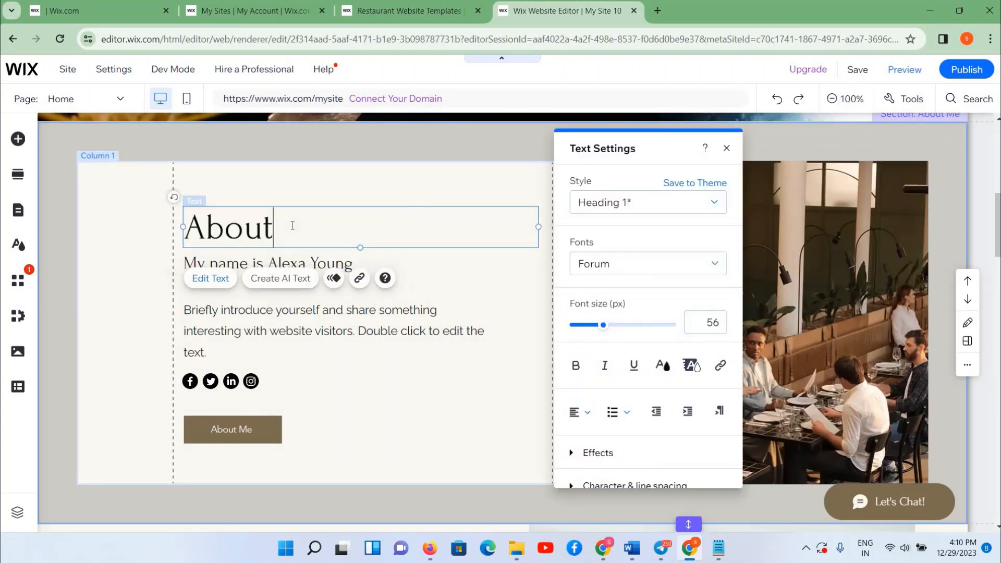
text(us)
key(BackSpace)
key(BackSpace)
text(Us)
- Set the font size of the "About Us" heading to 57 px, keeping the Forum font
double_click(293, 225)
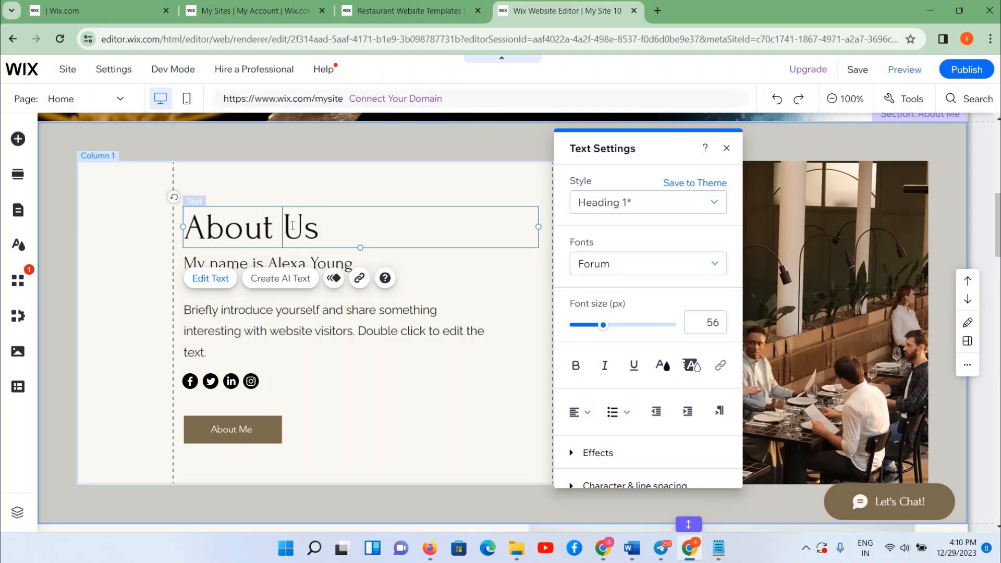
key(ctrl+a)
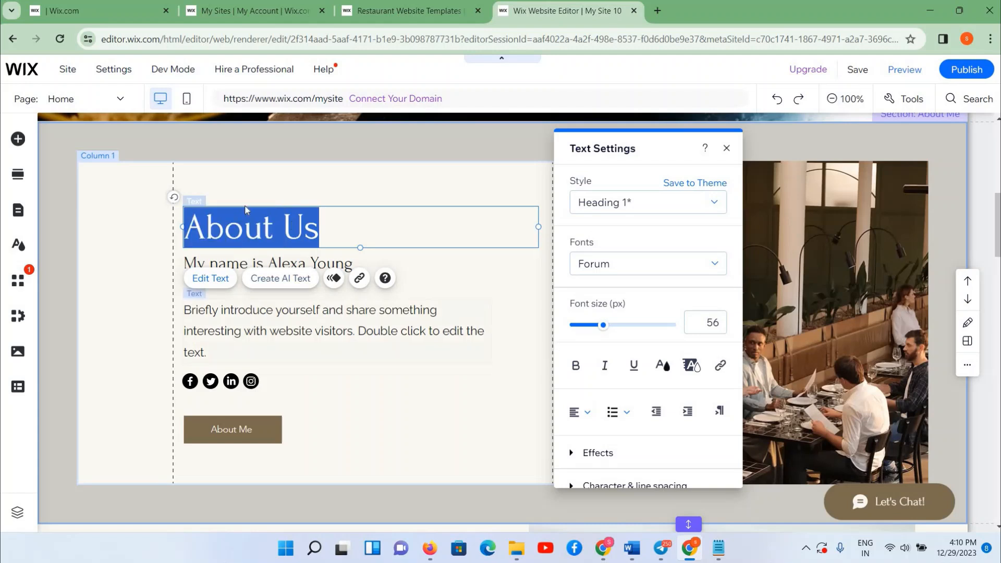
click(631, 272)
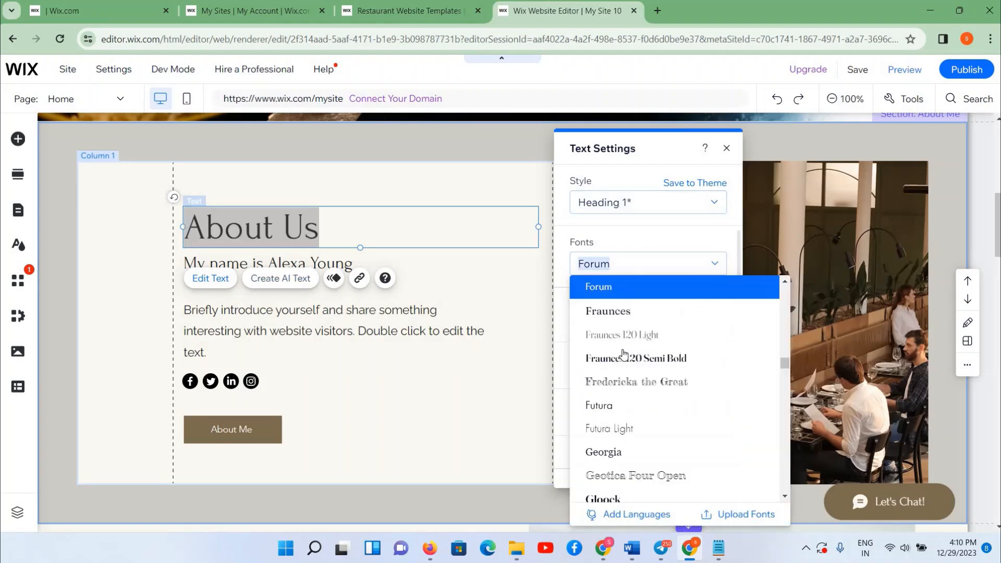
click(620, 268)
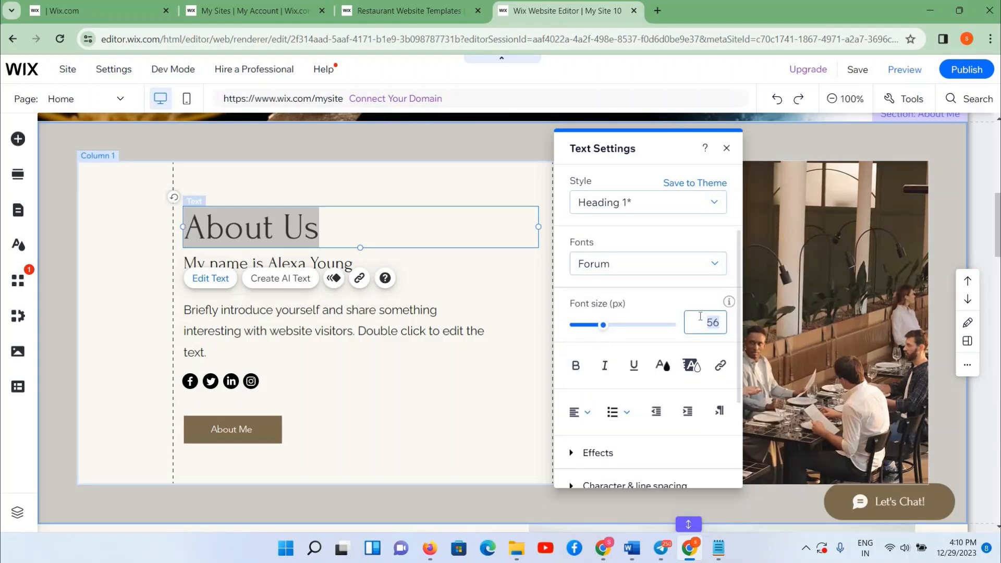
text(7)
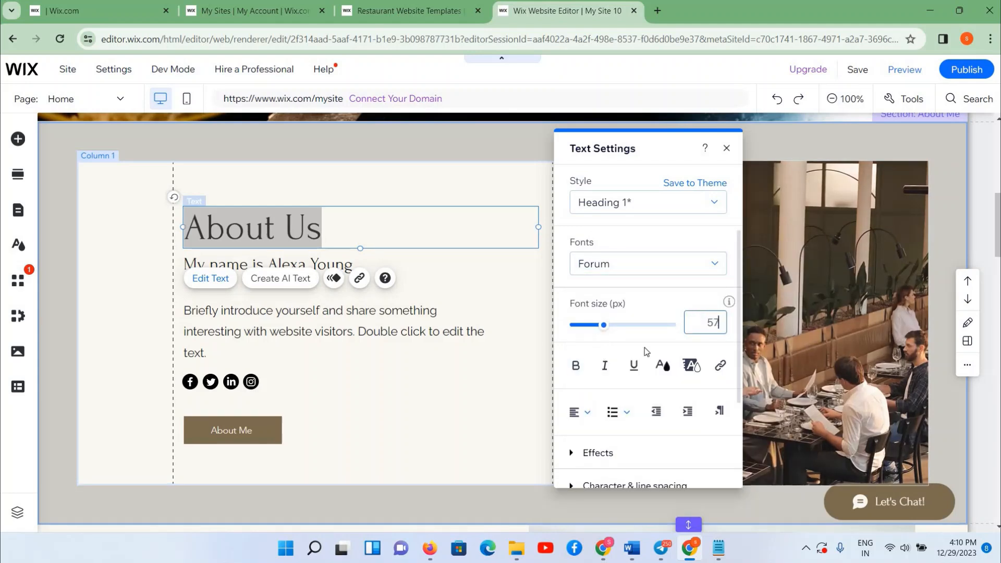
click(527, 282)
- Replace the subheading under "About Us" with the tagline copied from Notepad, completed as "Where Every Stay Feels Like a Feast"
double_click(291, 266)
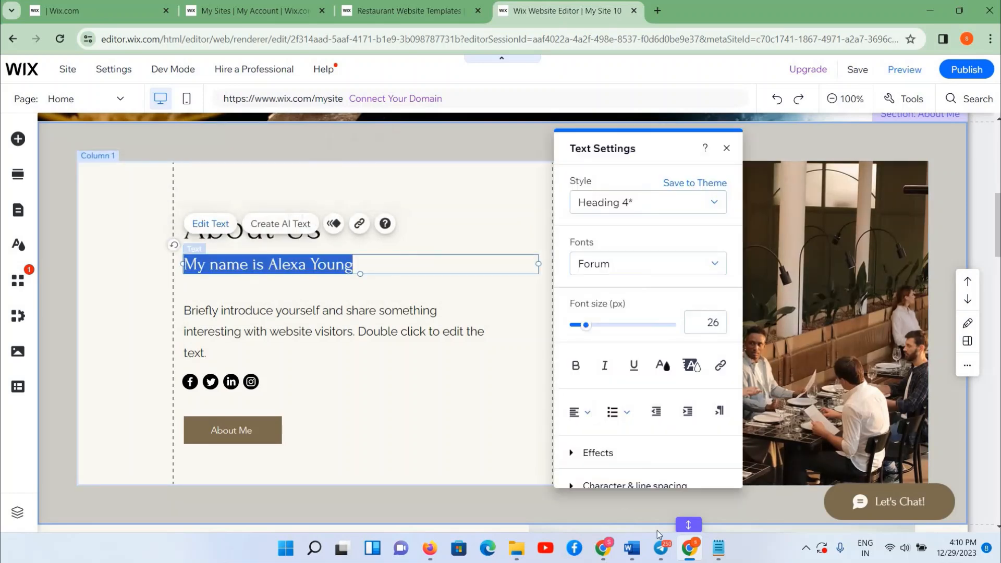
scroll(339, 343, down, 2)
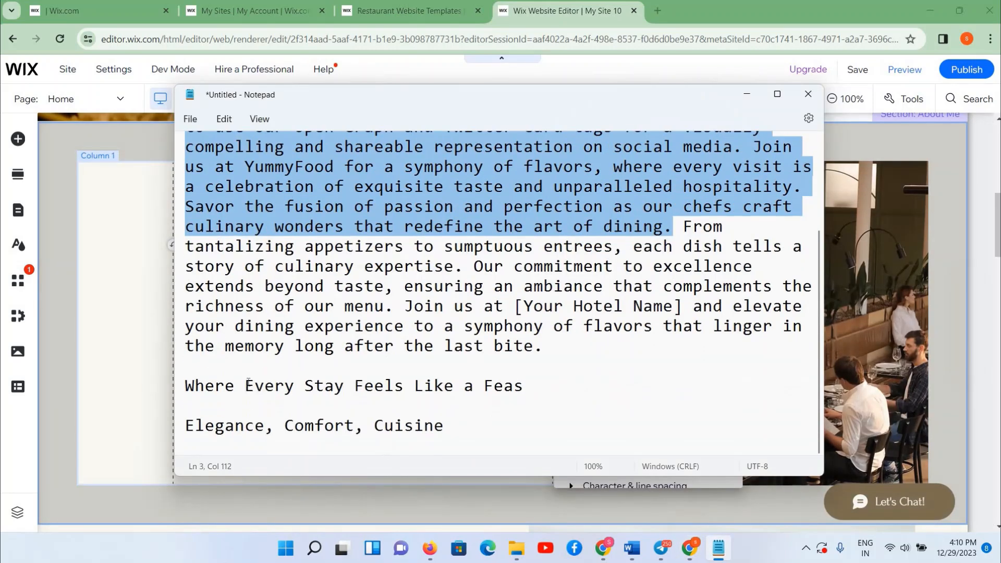
triple_click(247, 387)
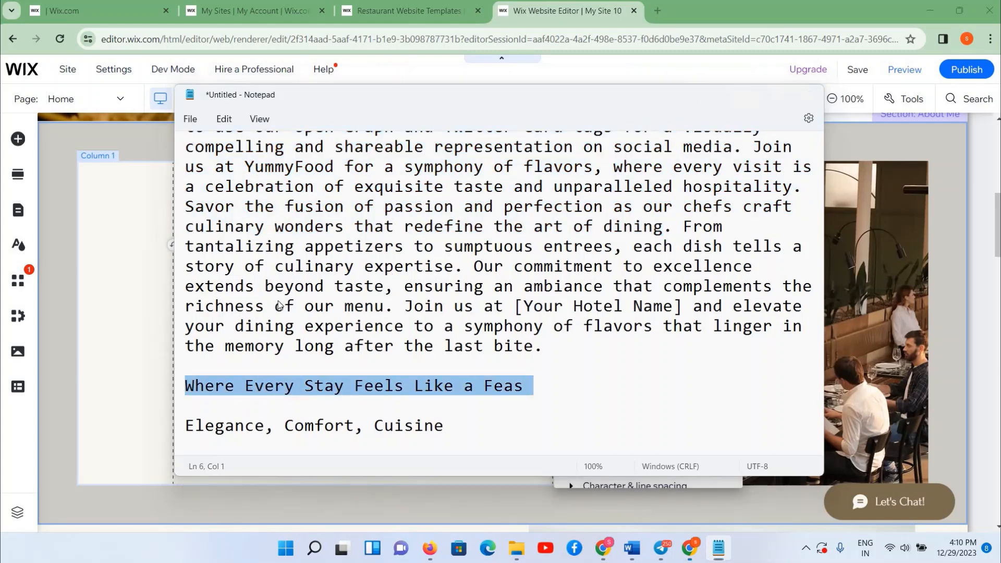
click(747, 95)
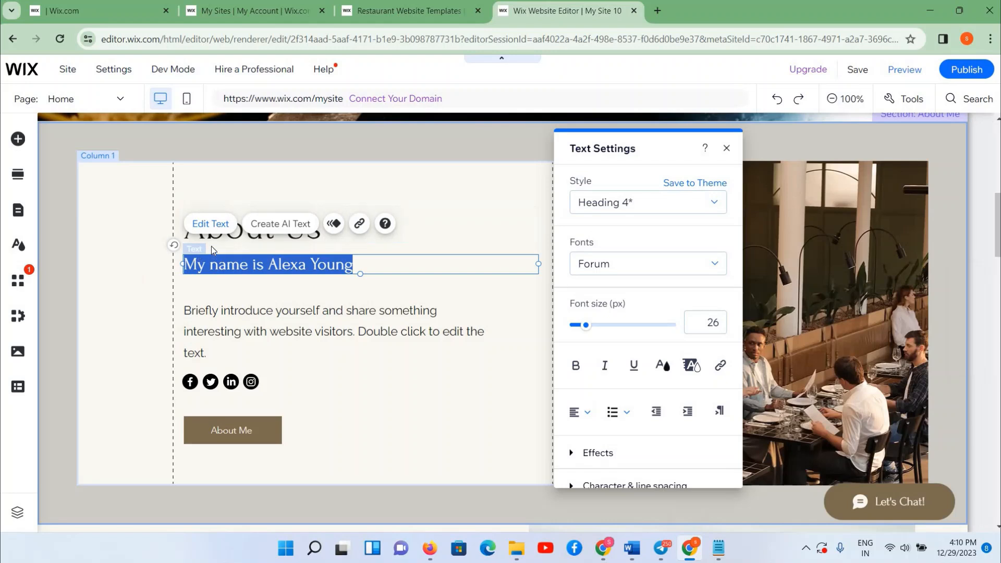
key(BackSpace)
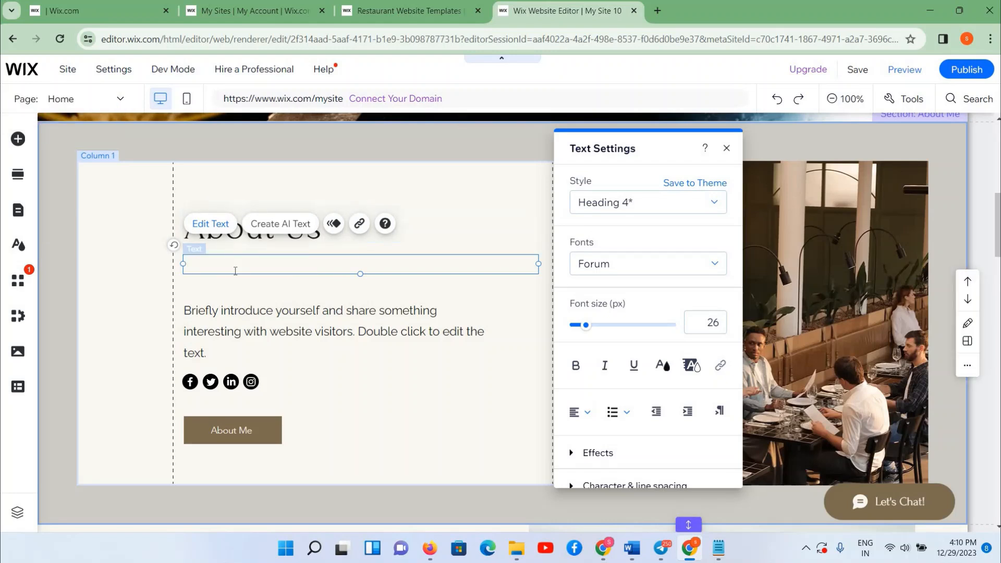
right_click(235, 275)
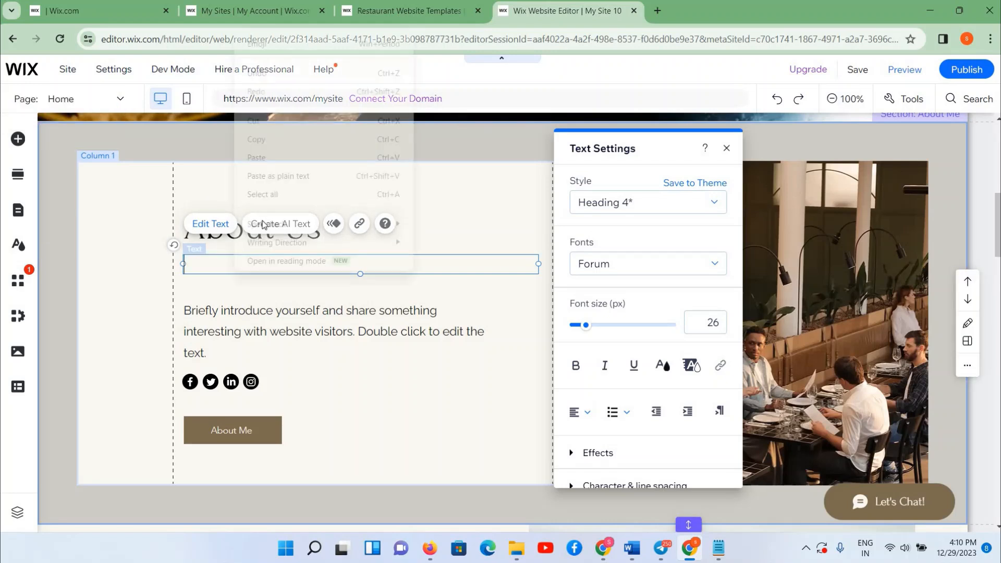
click(195, 264)
text(Where Every Stay Feels Like a Feas)
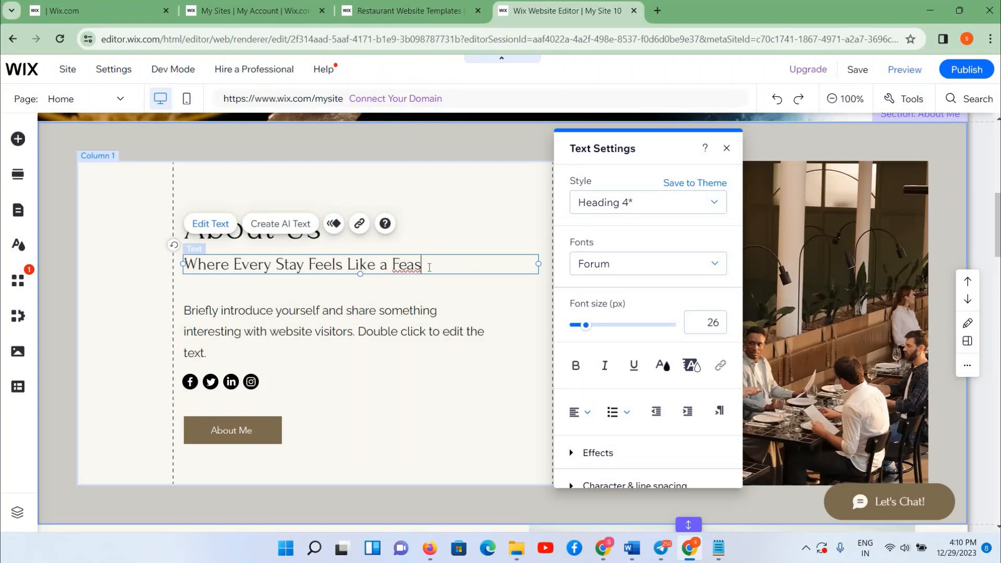
- Make the whole tagline under "About Us" bold and color it with the brown theme color #7C6C50
triple_click(413, 267)
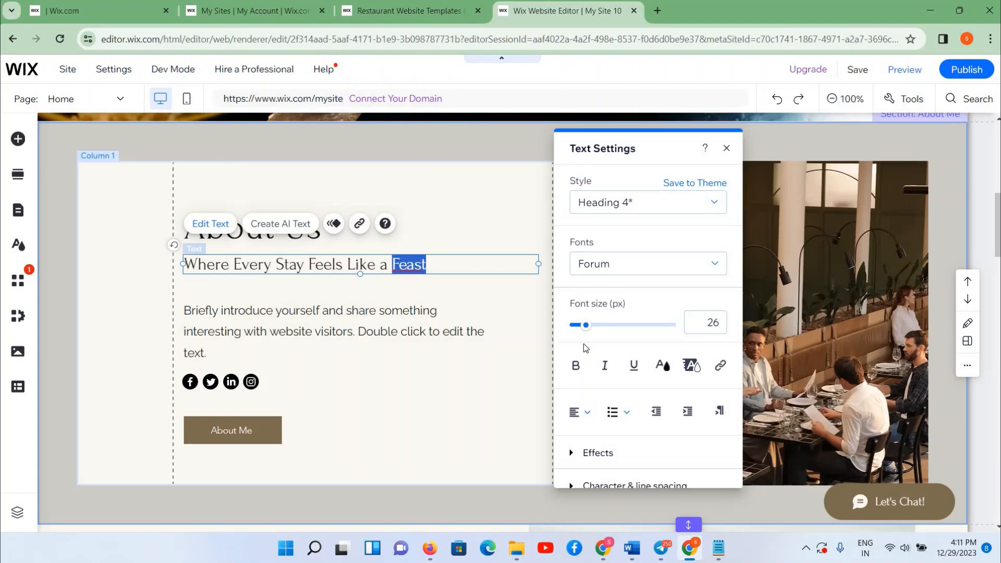
click(579, 371)
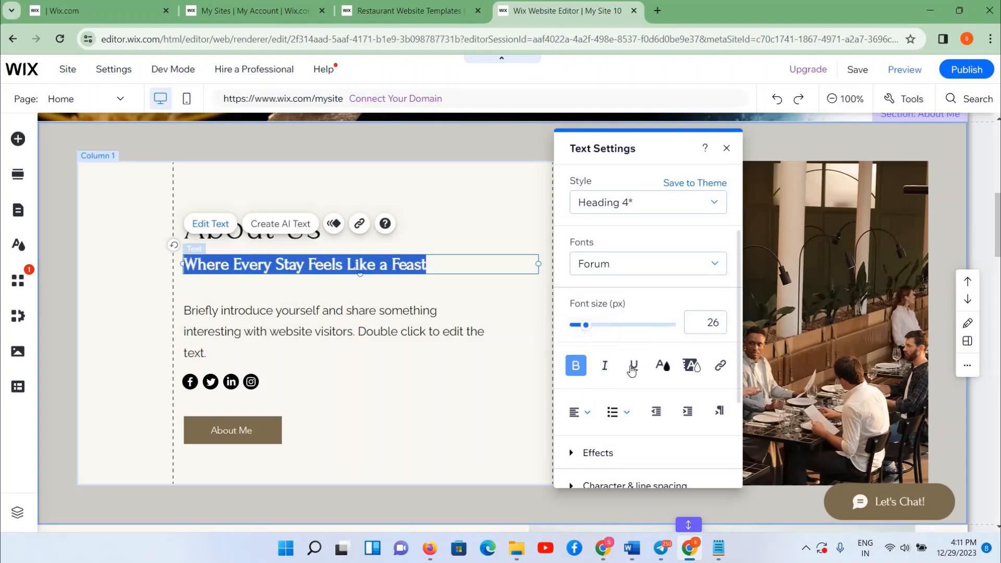
click(660, 365)
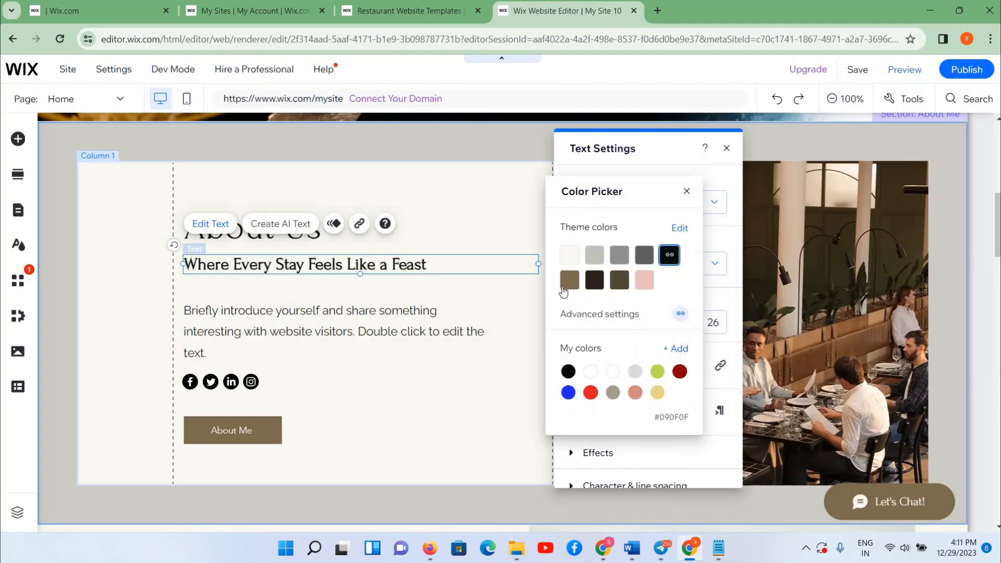
click(568, 282)
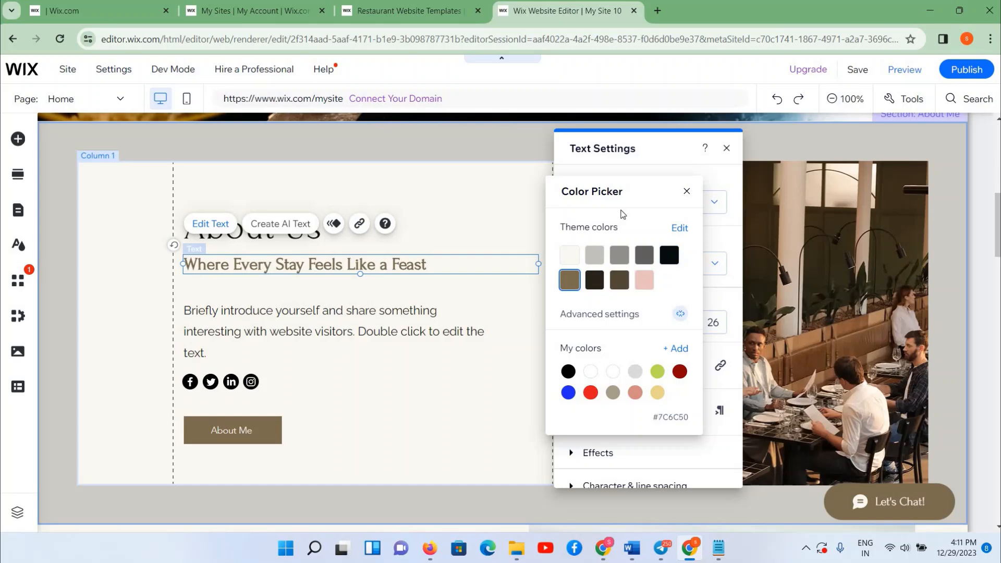
click(687, 191)
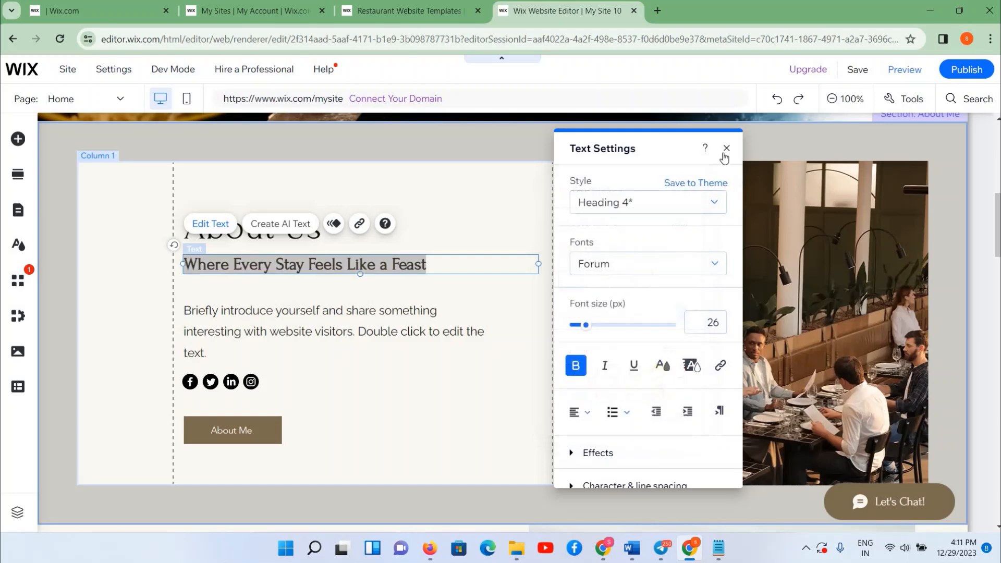
- Replace the introductory paragraph with the Notepad passage from "As you share the joy" through "unparalleled hospitality."
click(334, 325)
double_click(334, 325)
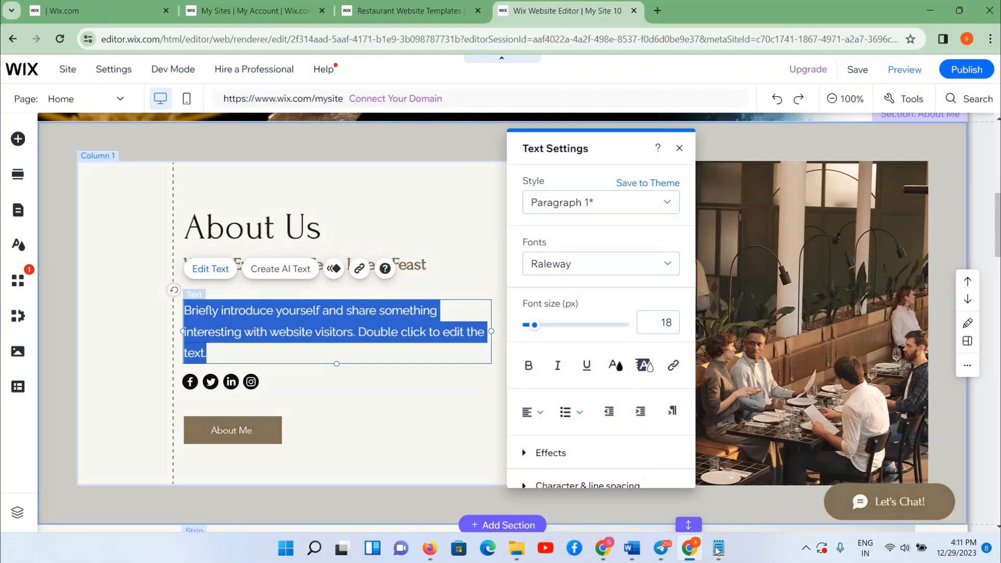
click(718, 548)
scroll(308, 268, up, 3)
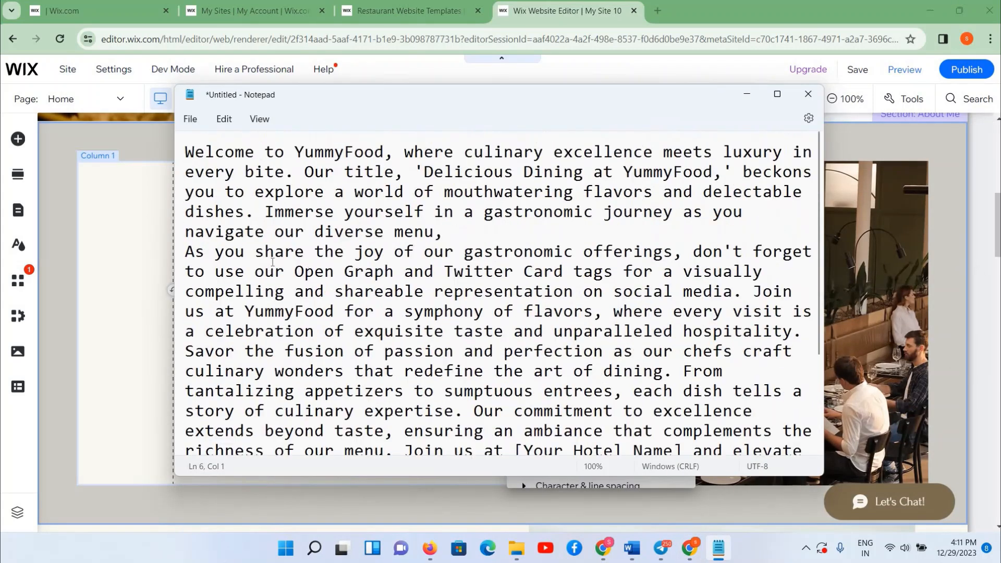
drag(185, 251, 812, 339)
key(ctrl+c)
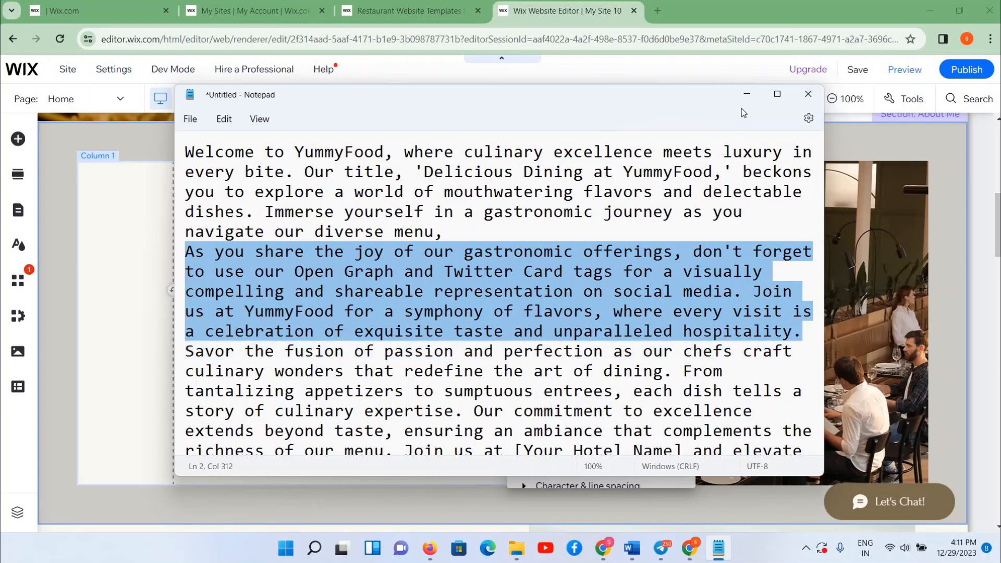
key(alt+Tab)
triple_click(337, 329)
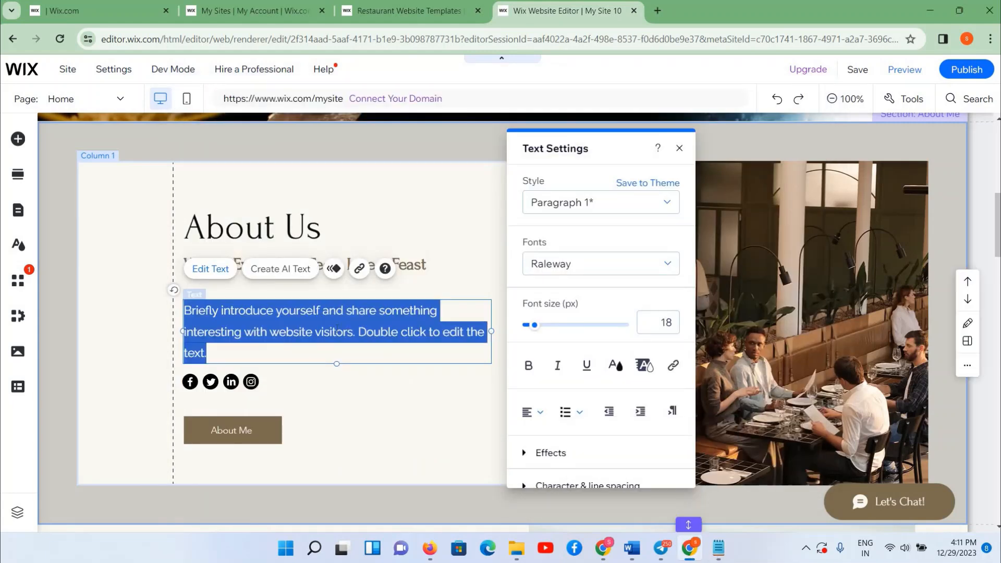
key(ctrl+v)
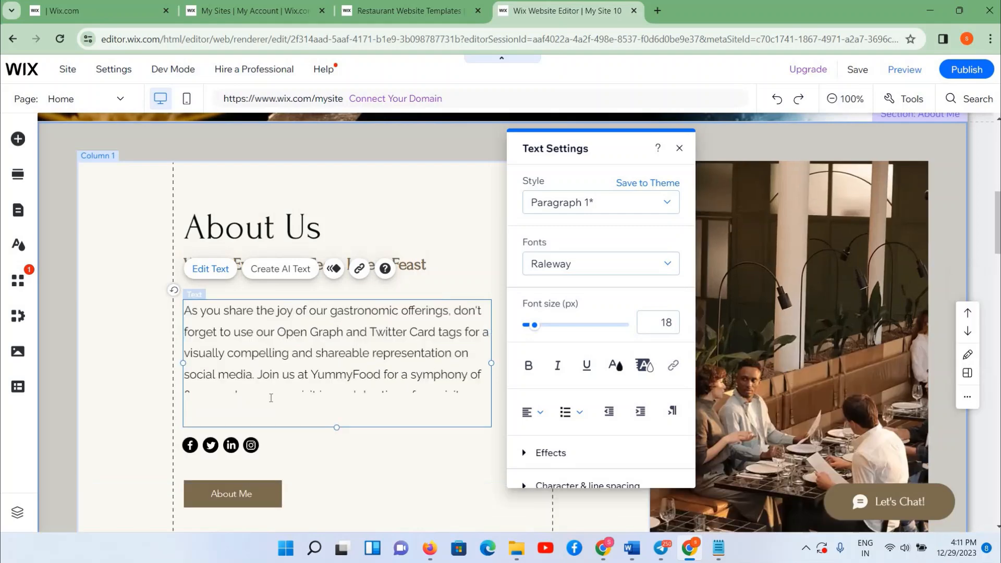
- Justify the whole description paragraph under the "About Us" tagline and leave text editing
key(ctrl+a)
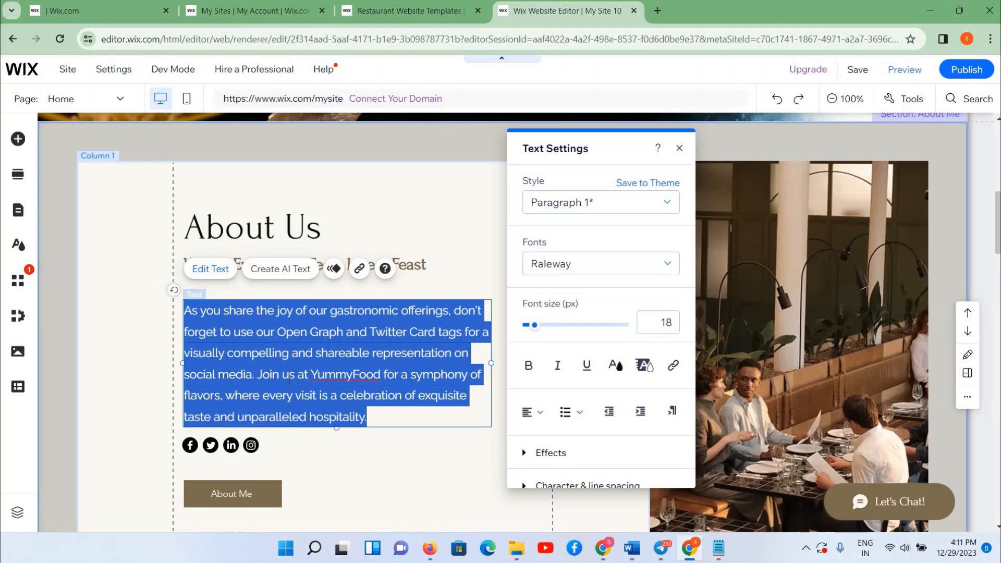
click(533, 413)
click(539, 414)
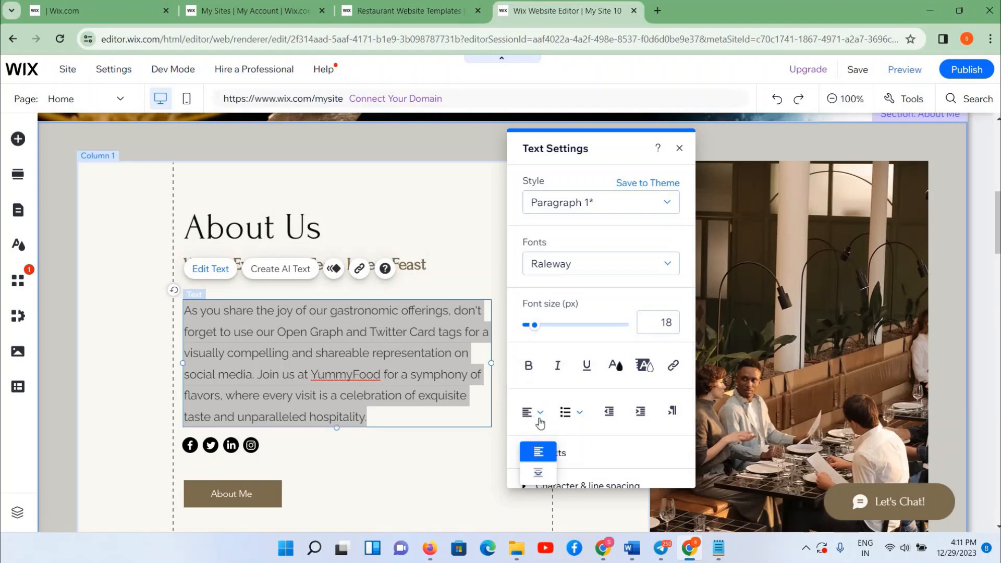
click(538, 415)
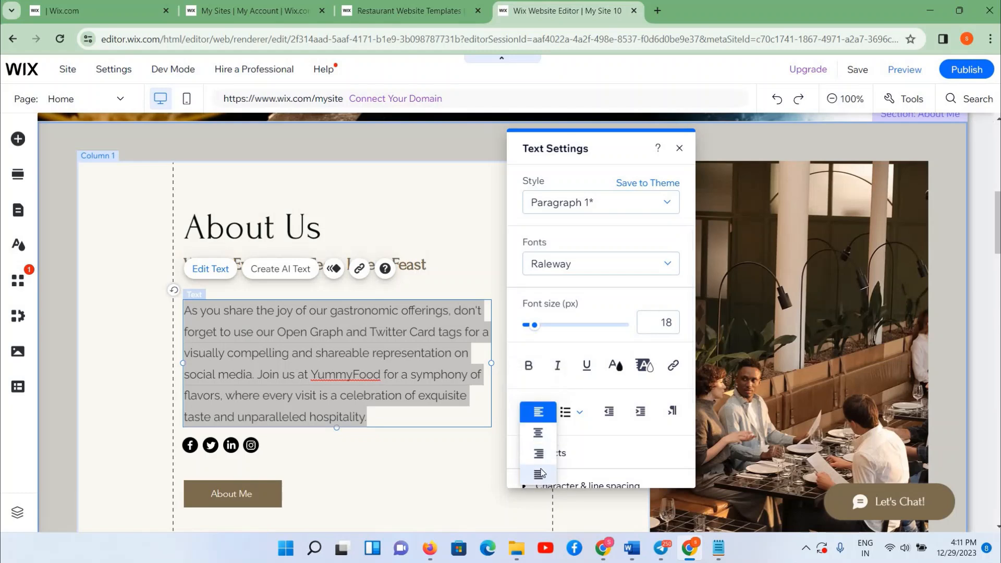
click(528, 474)
scroll(626, 438, down, 3)
scroll(626, 438, up, 3)
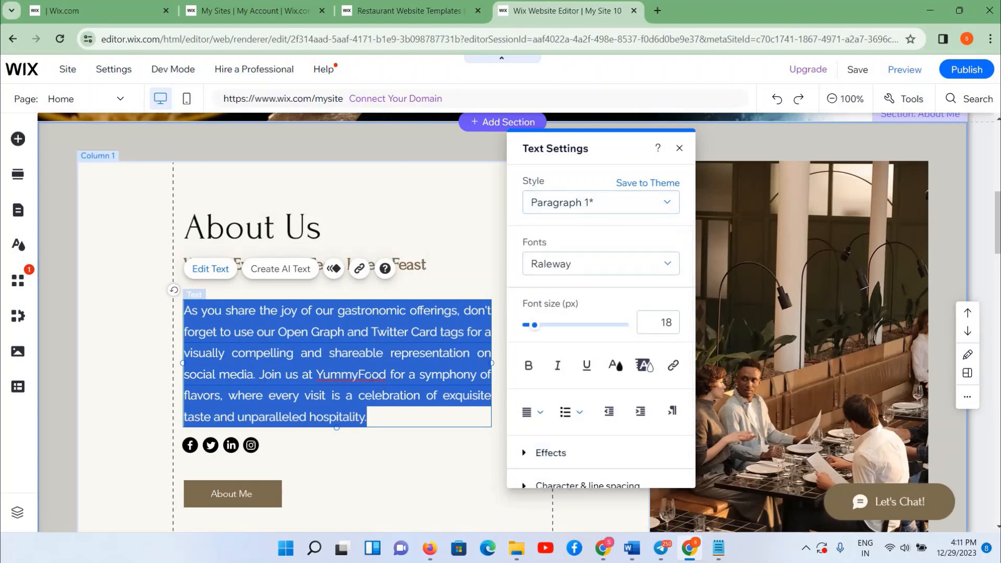
click(371, 373)
key(ctrl+a)
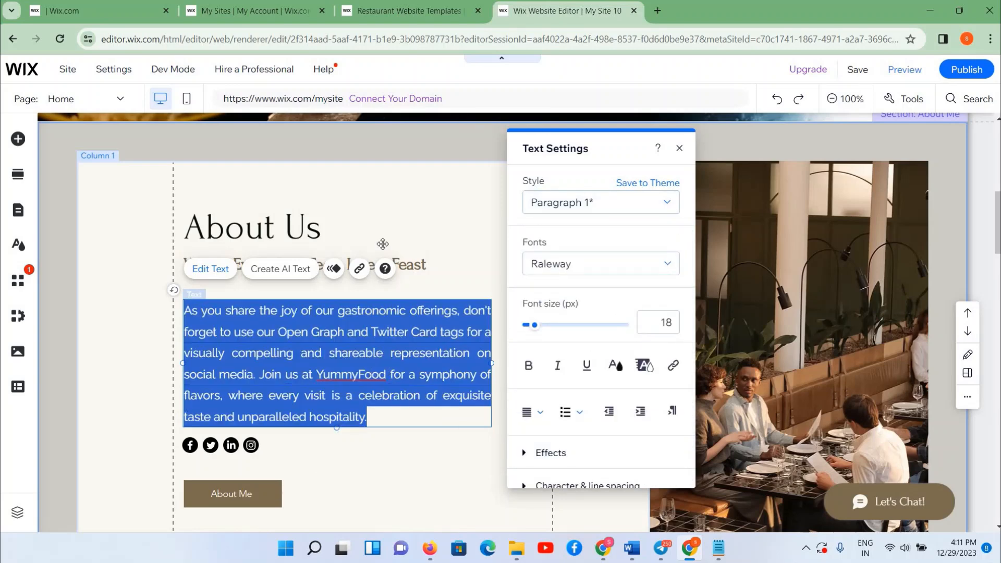
key(Escape)
click(383, 296)
- Review the home page from the header and welcome banner down through the finished About Us section
scroll(383, 303, up, 4)
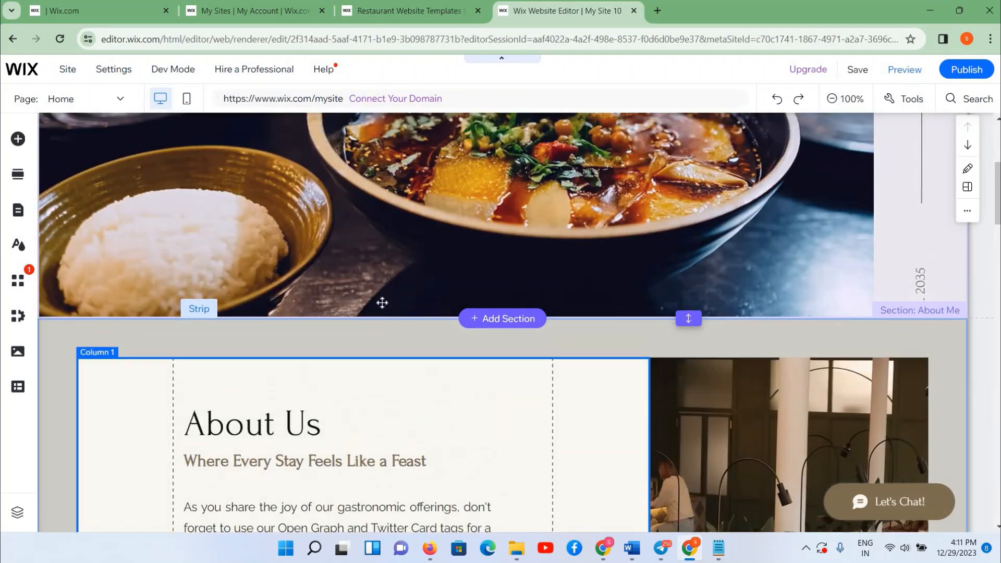
scroll(383, 302, down, 5)
scroll(382, 302, up, 7)
scroll(383, 302, up, 3)
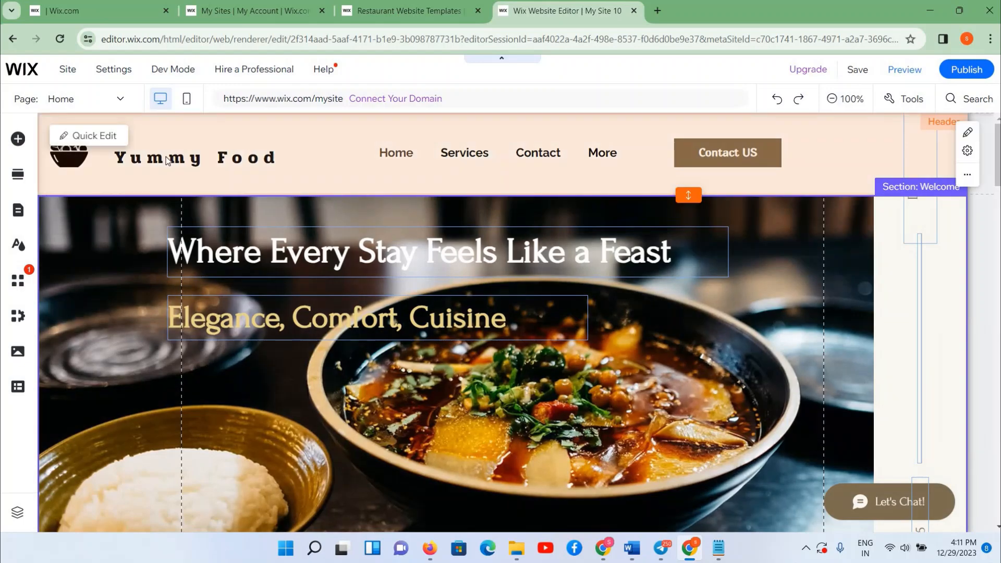
scroll(400, 359, down, 6)
scroll(488, 326, down, 5)
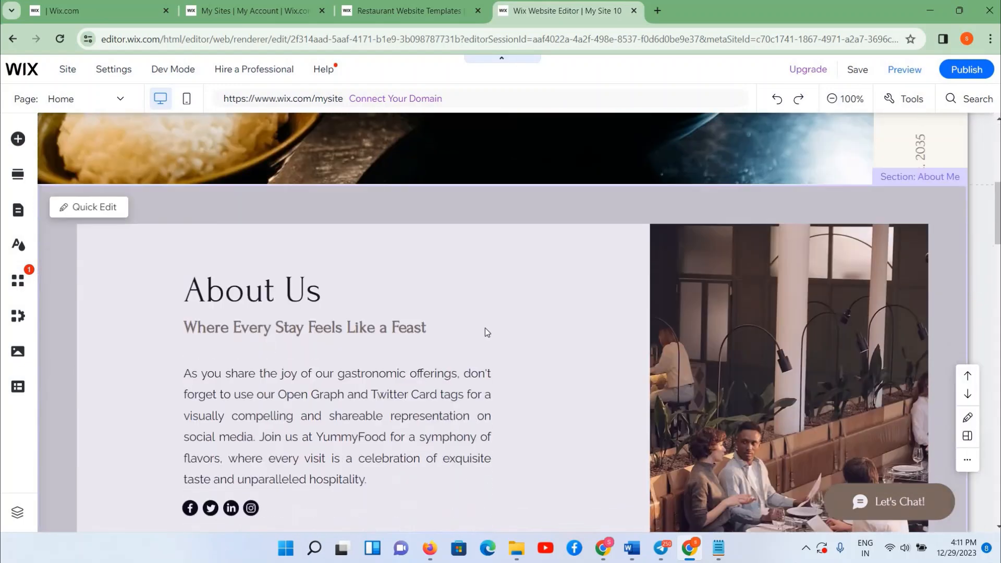
scroll(485, 331, up, 3)
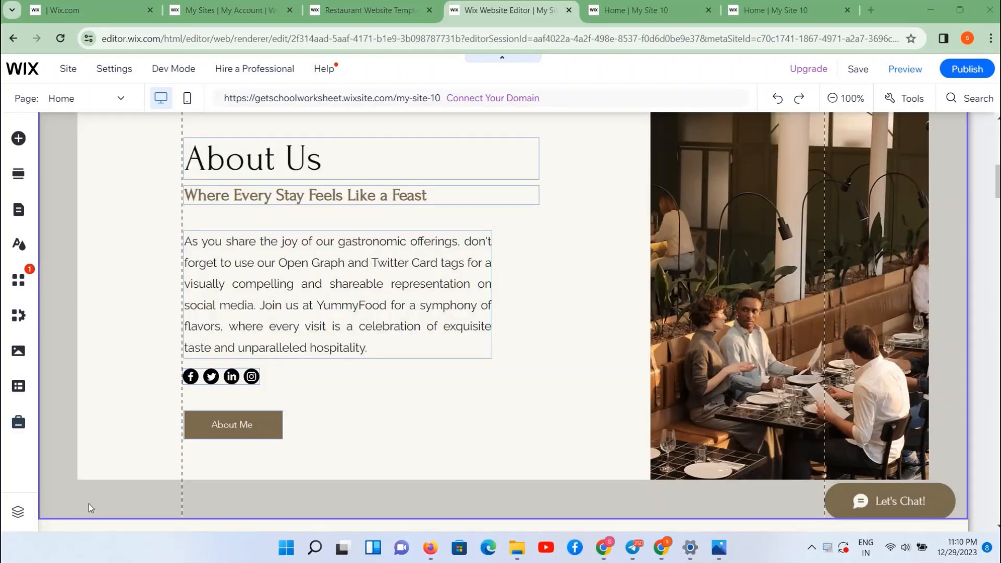
click(108, 486)
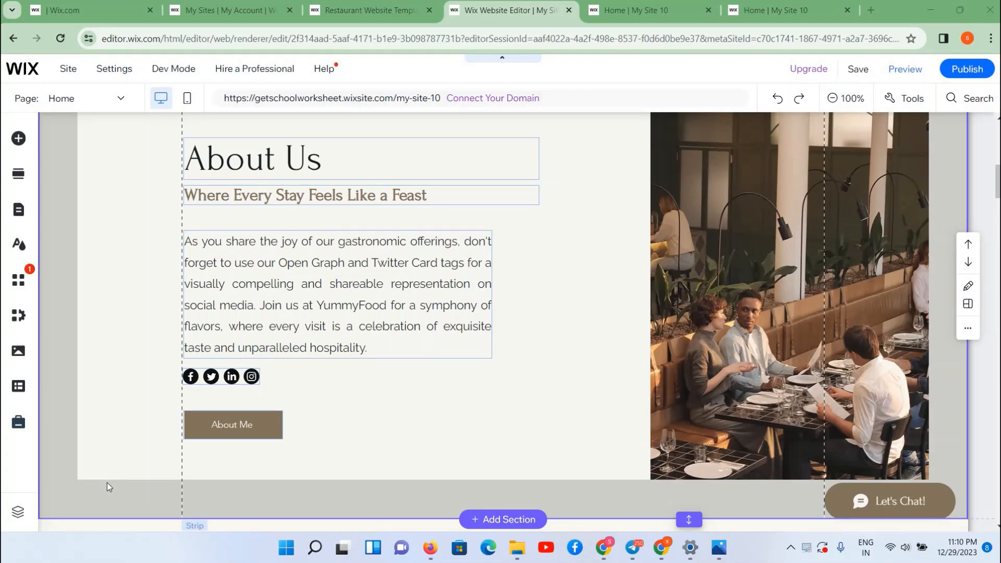
scroll(107, 483, up, 5)
scroll(107, 486, up, 6)
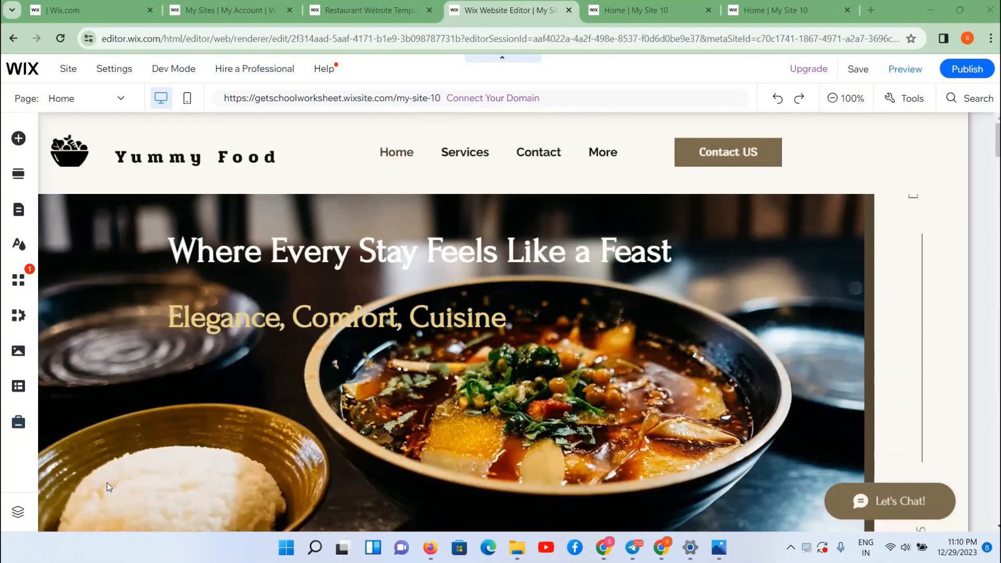
scroll(108, 486, down, 5)
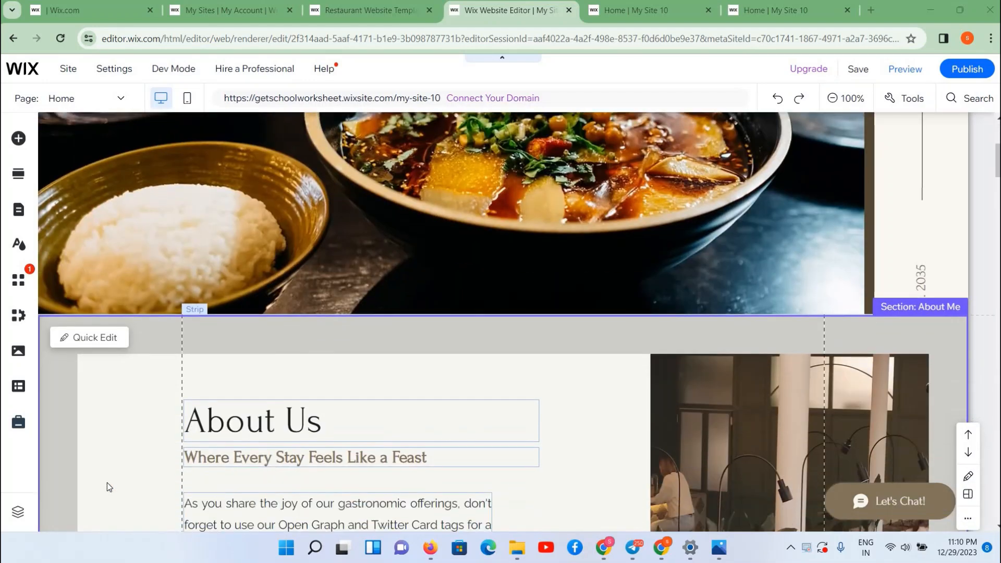
scroll(108, 487, down, 1)
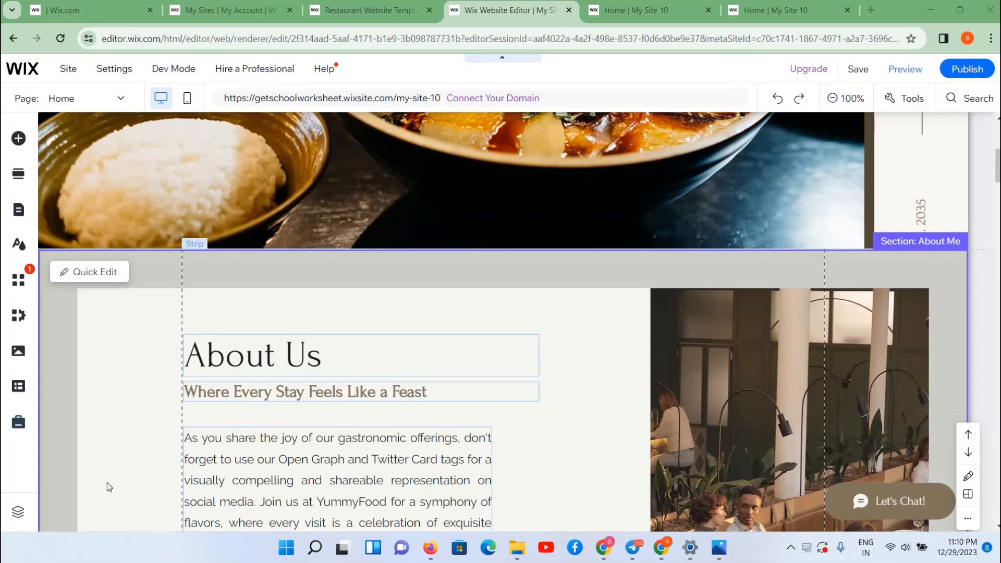
scroll(107, 485, down, 1)
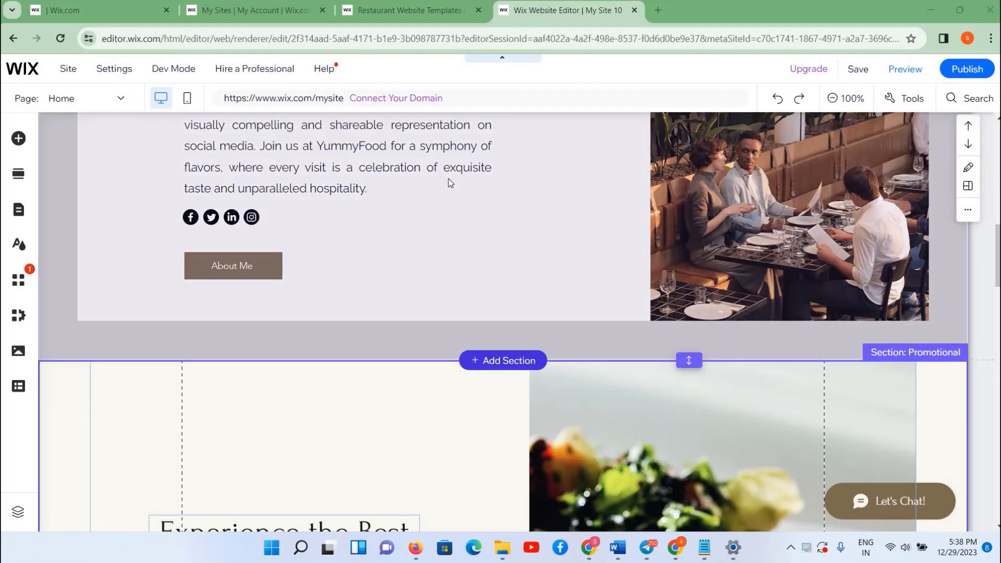
- Add the List section design with six round image items in two rows directly below the About Us section
scroll(447, 183, up, 3)
scroll(440, 386, down, 3)
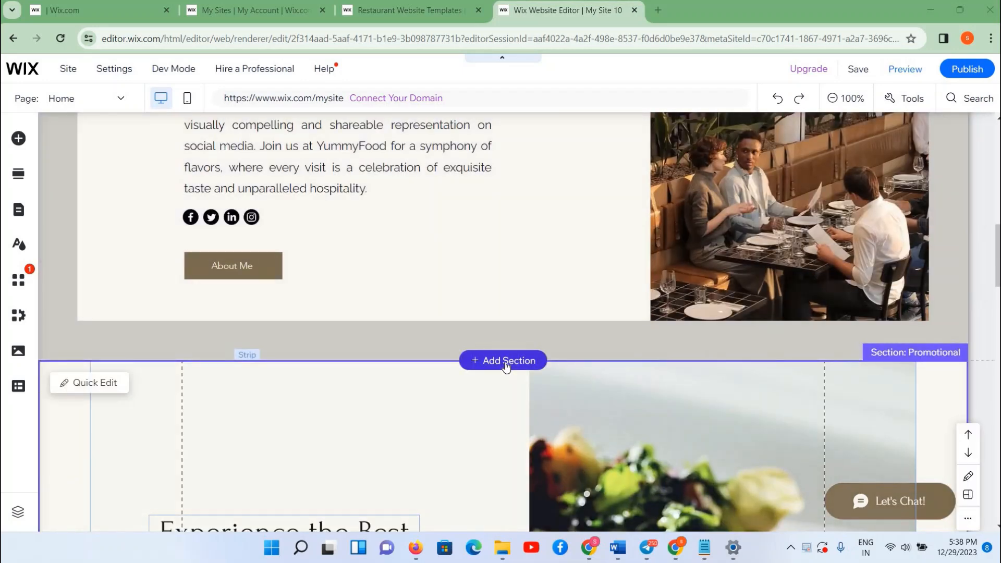
click(505, 363)
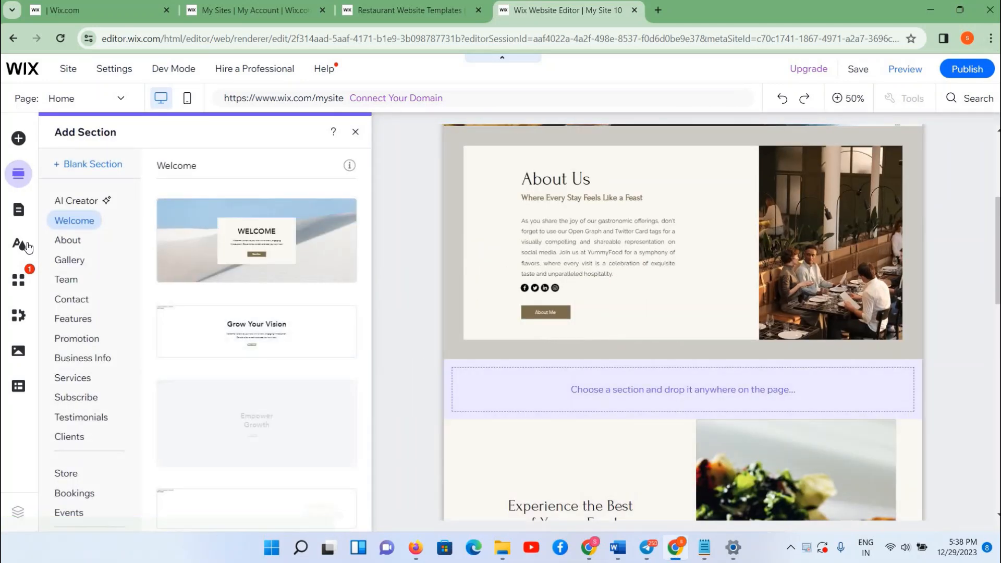
scroll(85, 281, down, 3)
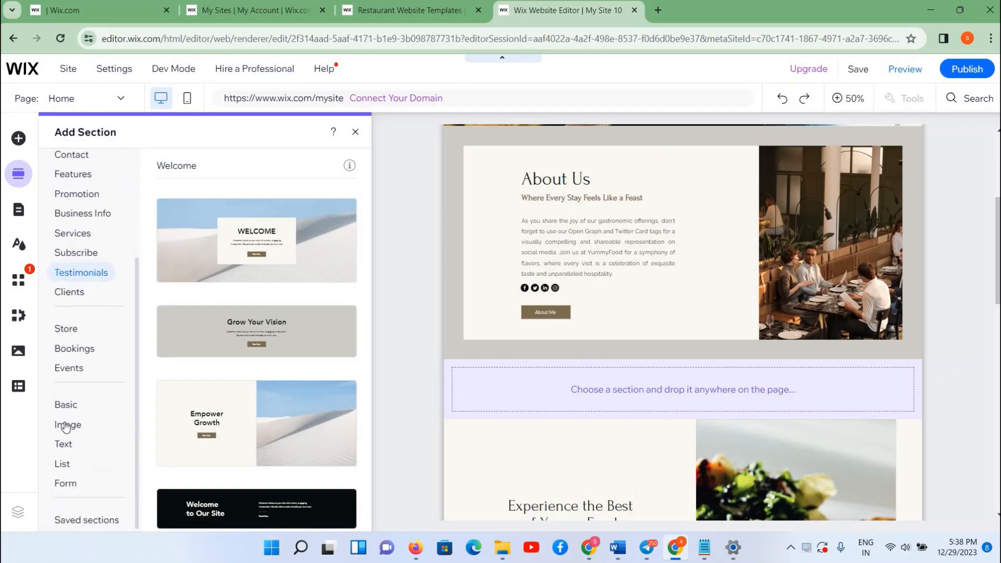
click(64, 469)
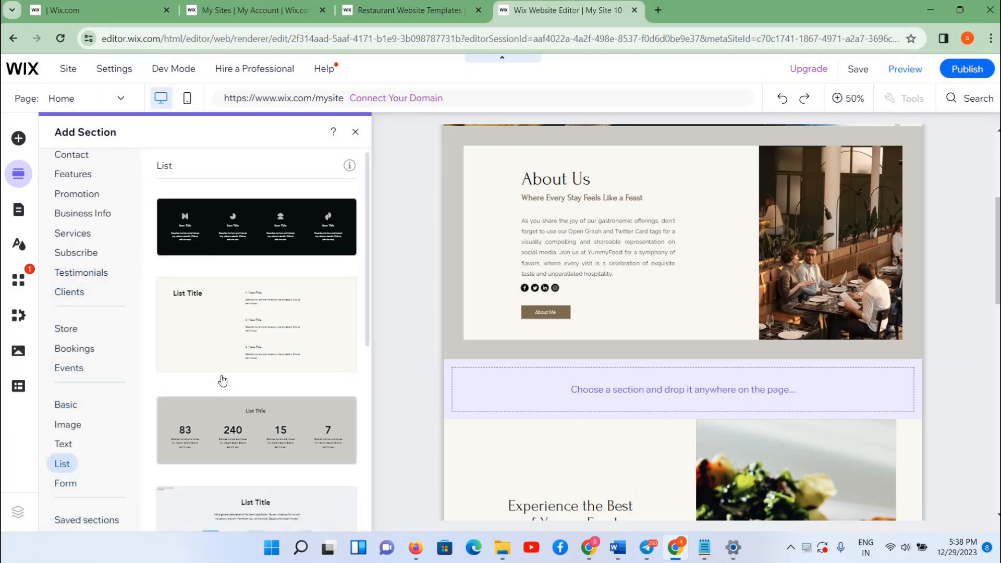
scroll(223, 382, down, 6)
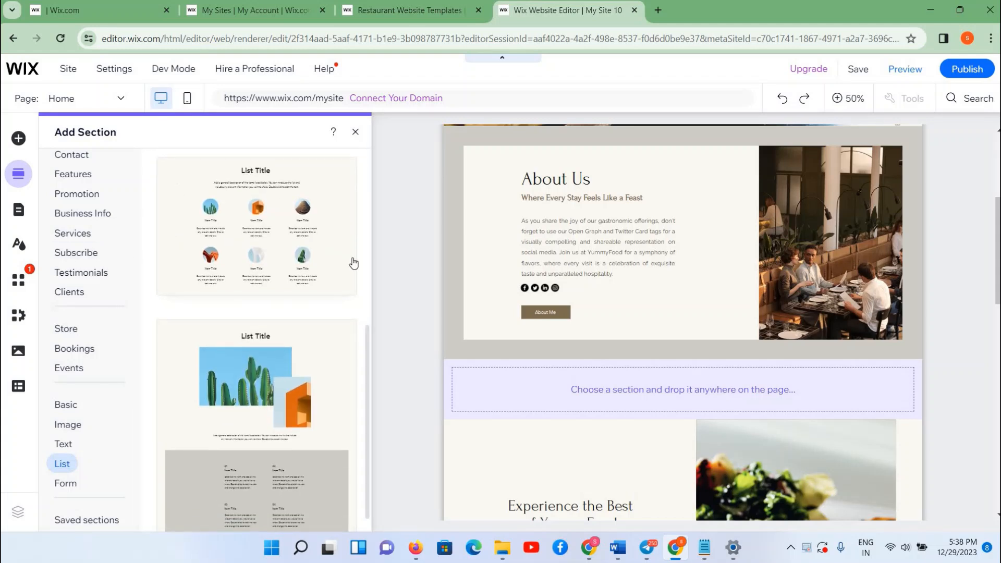
click(205, 196)
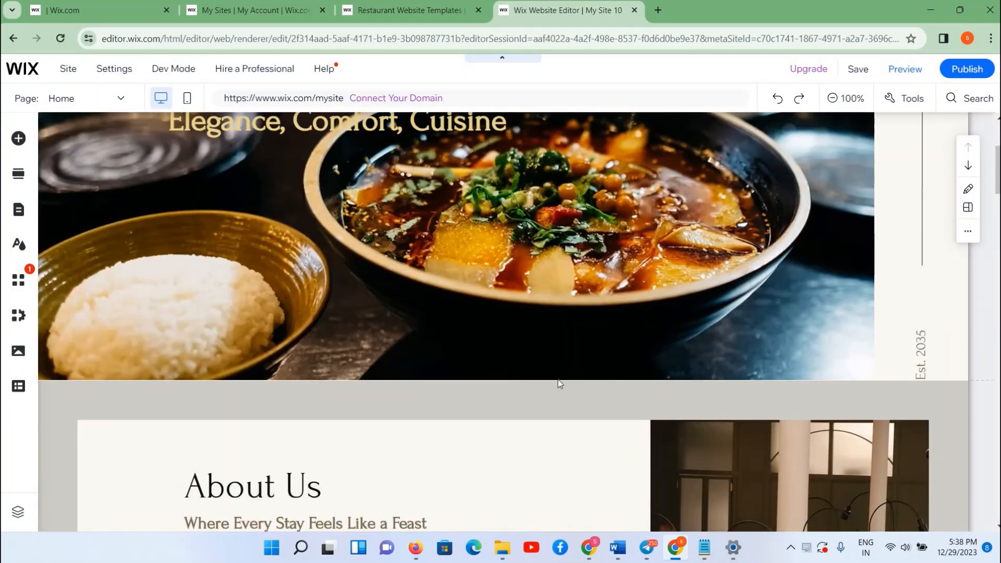
- Replace the "List Title" heading of the new list section with "Our Menu"
scroll(558, 380, down, 7)
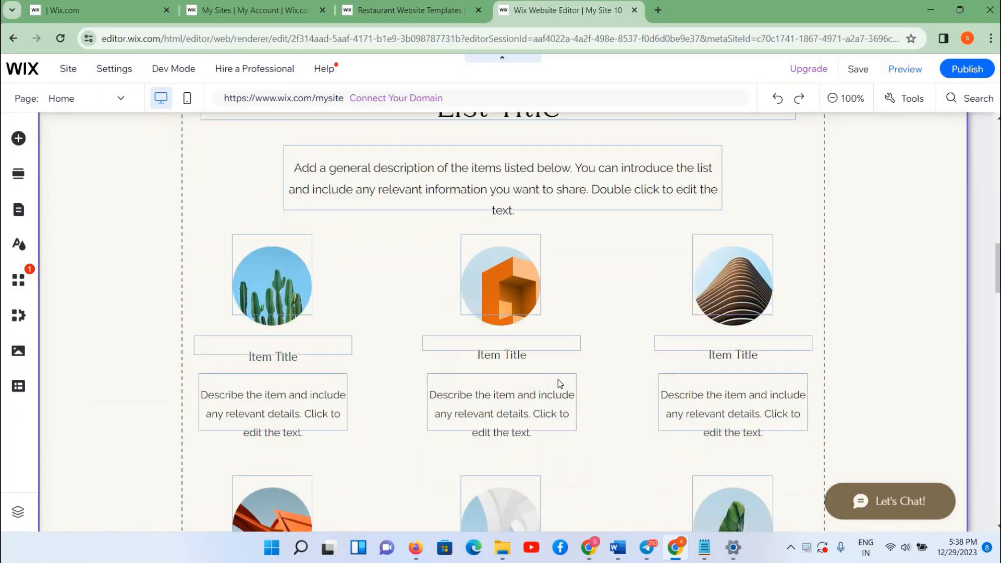
scroll(491, 348, up, 3)
scroll(491, 349, up, 2)
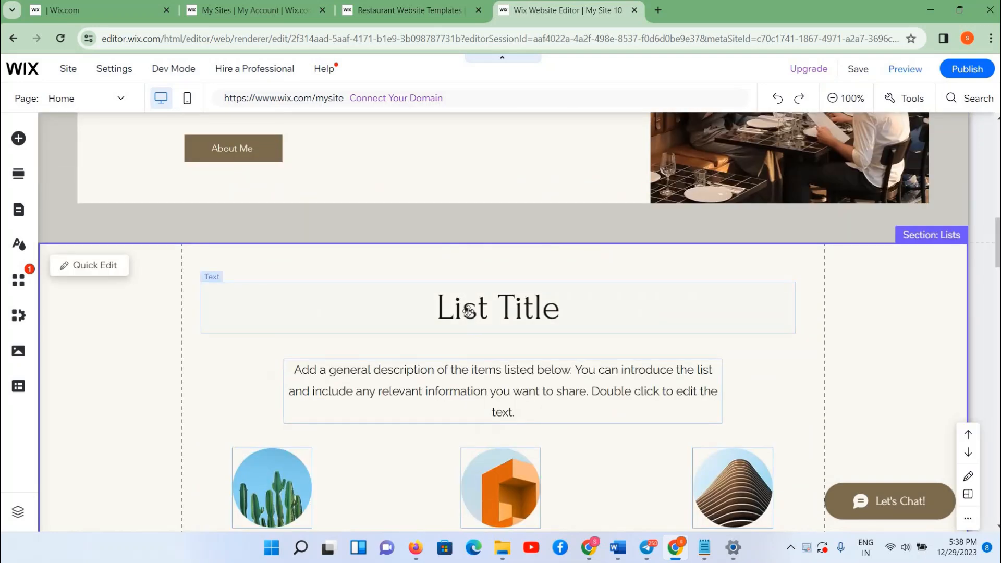
double_click(469, 310)
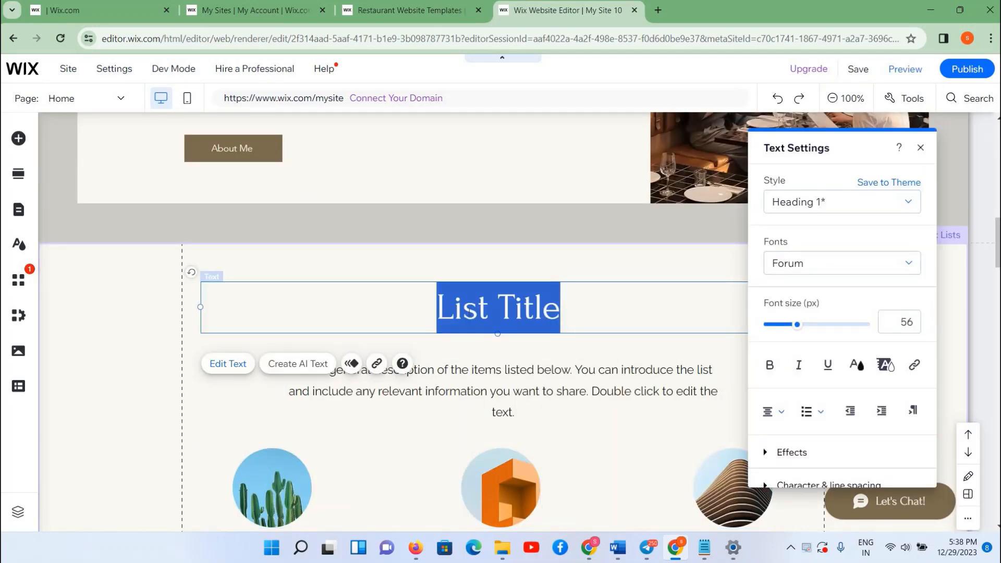
text(Z)
key(BackSpace)
text(Our Menu)
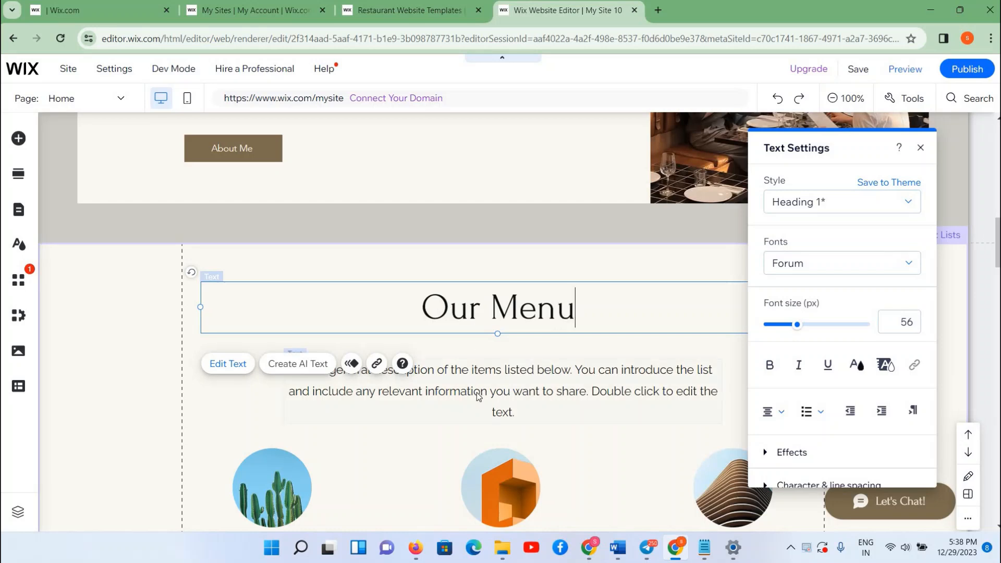
double_click(478, 395)
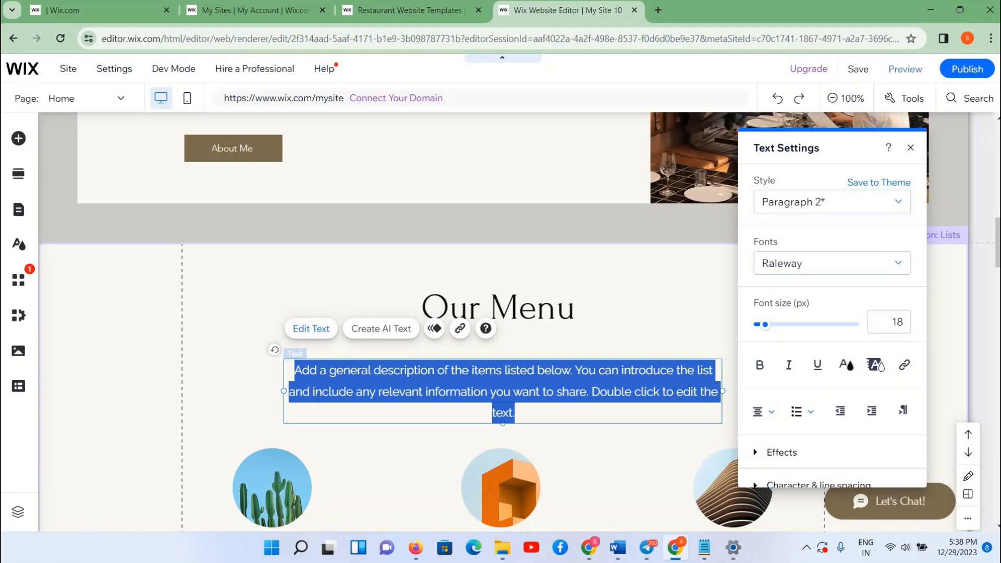
scroll(318, 401, down, 1)
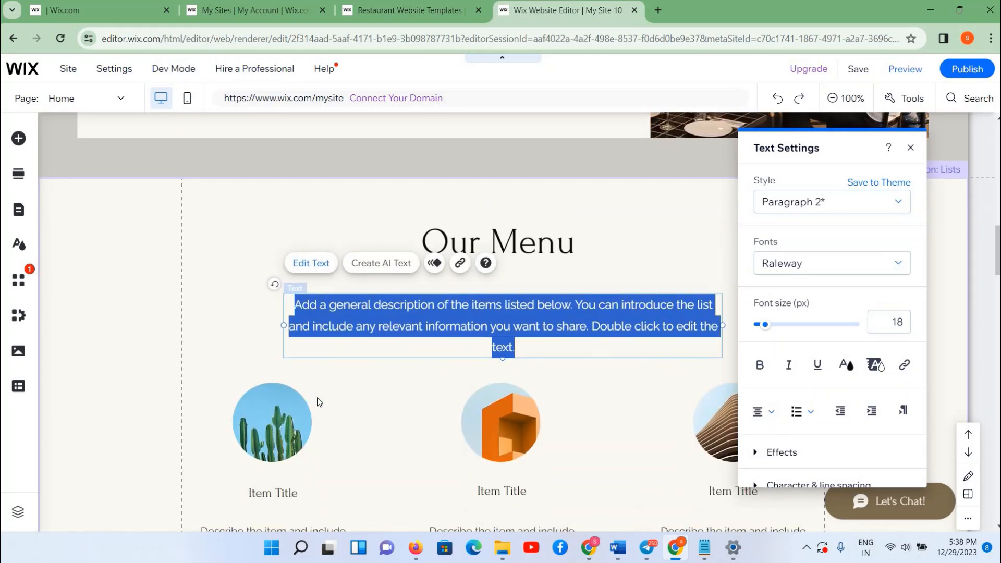
click(372, 376)
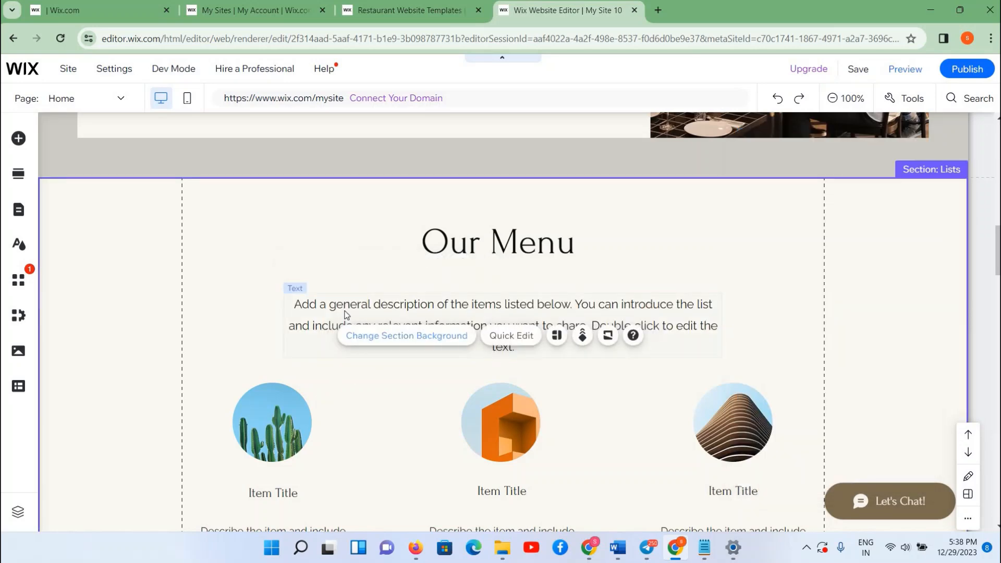
- Start replacing the cactus picture of the first menu item and search Media from Wix for "food menu"
scroll(252, 299, down, 1)
scroll(251, 299, down, 2)
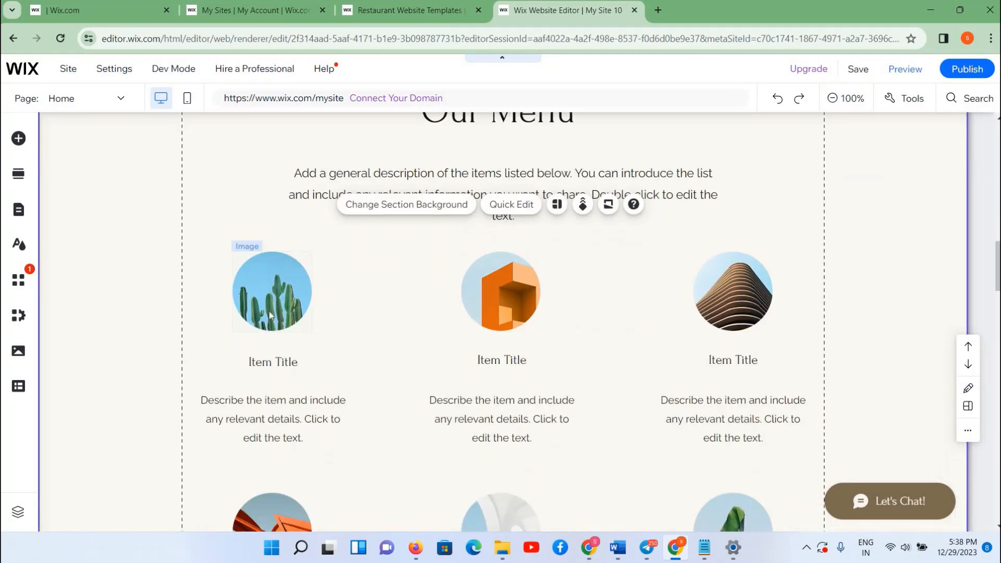
scroll(265, 230, up, 1)
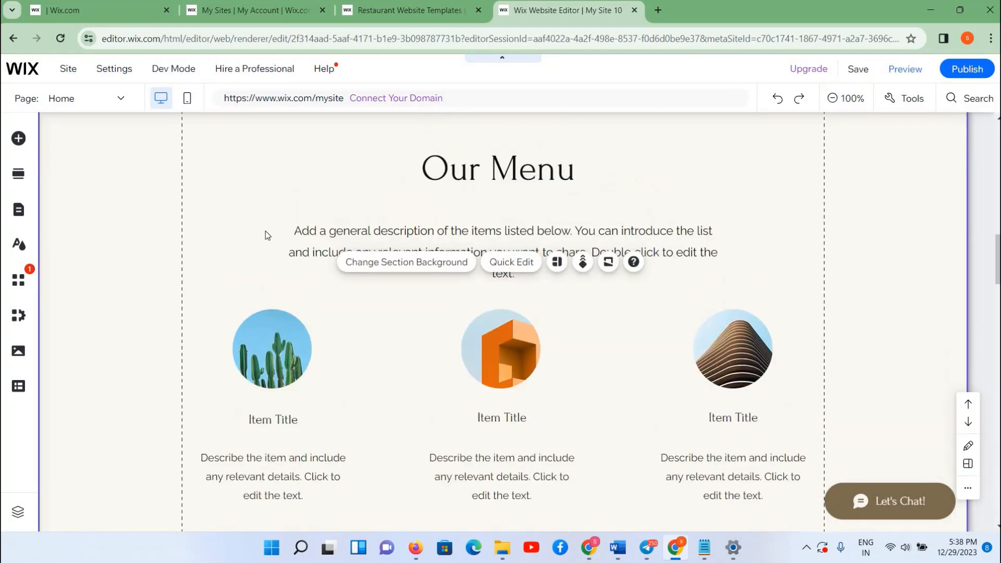
click(258, 338)
click(270, 289)
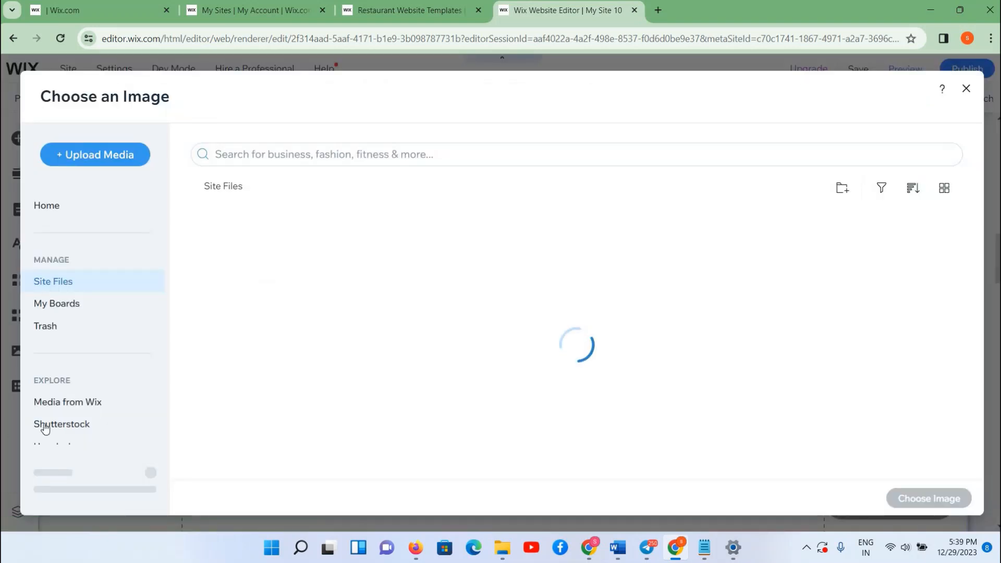
click(244, 155)
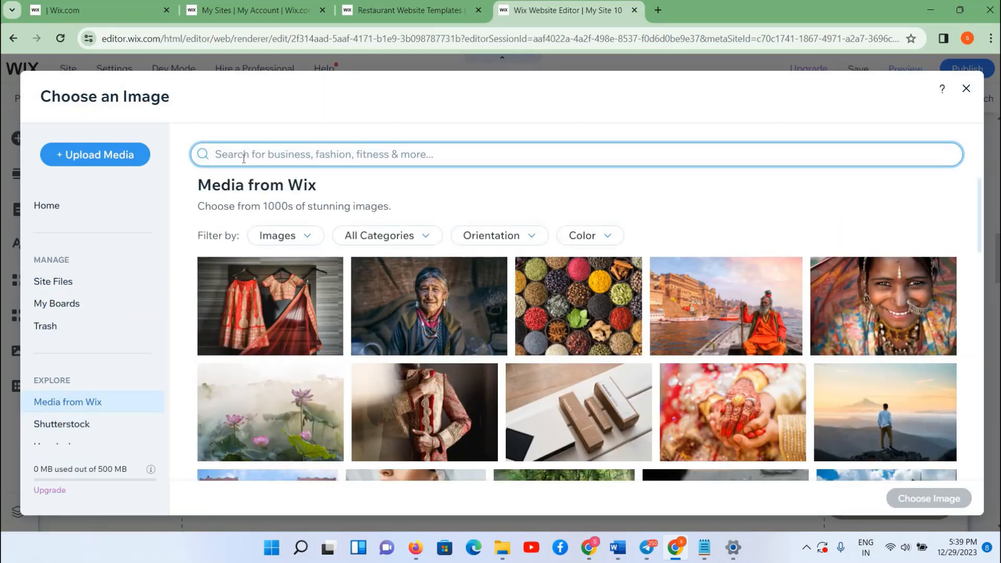
text(food men)
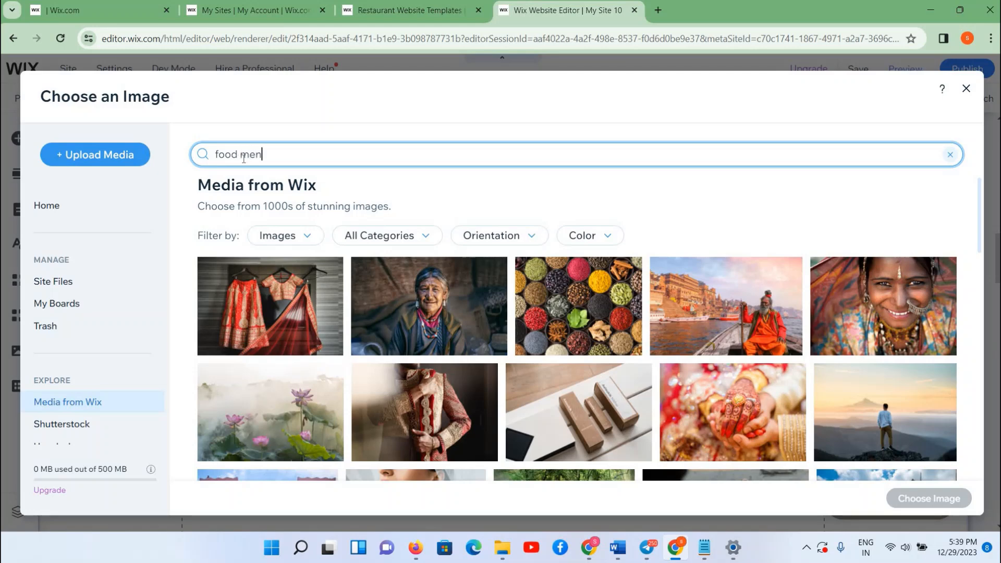
text(u)
key(Return)
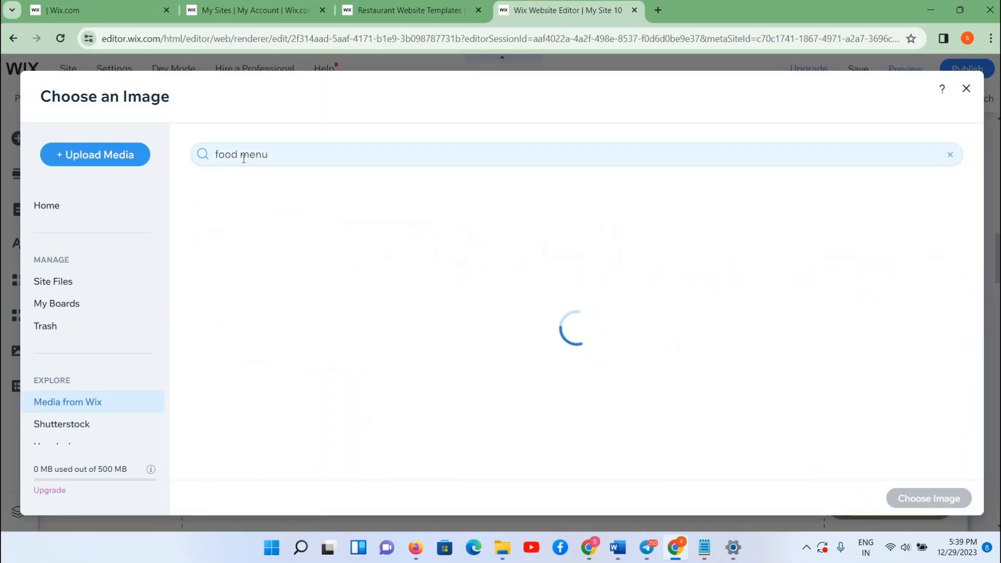
- Use the photo of fried chicken in a bowl on a red checkered cloth as the first menu item's picture
scroll(467, 366, down, 1)
scroll(467, 364, down, 8)
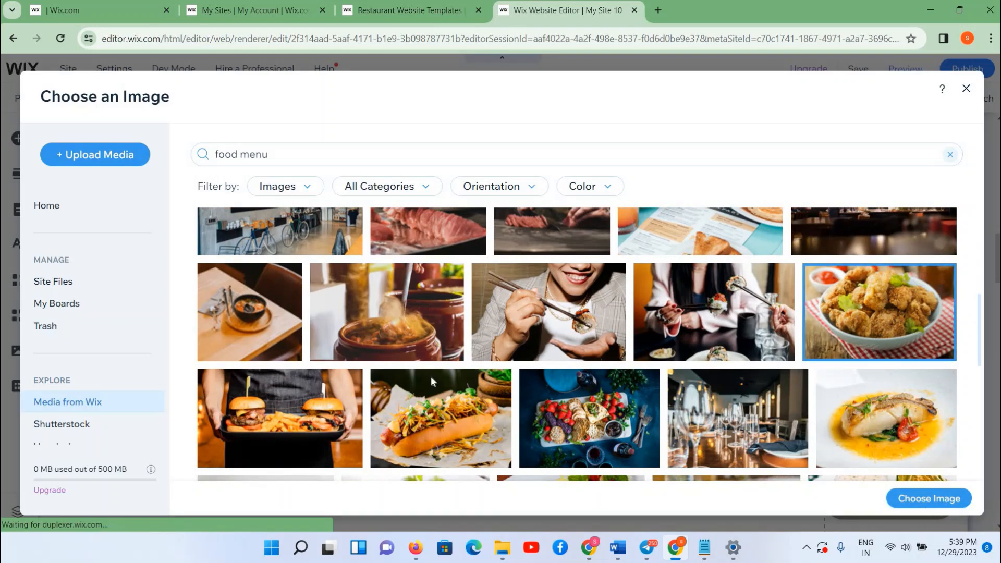
click(928, 501)
- Start replacing the orange building picture of the second menu item and search Media from Wix for "food menu"
click(501, 360)
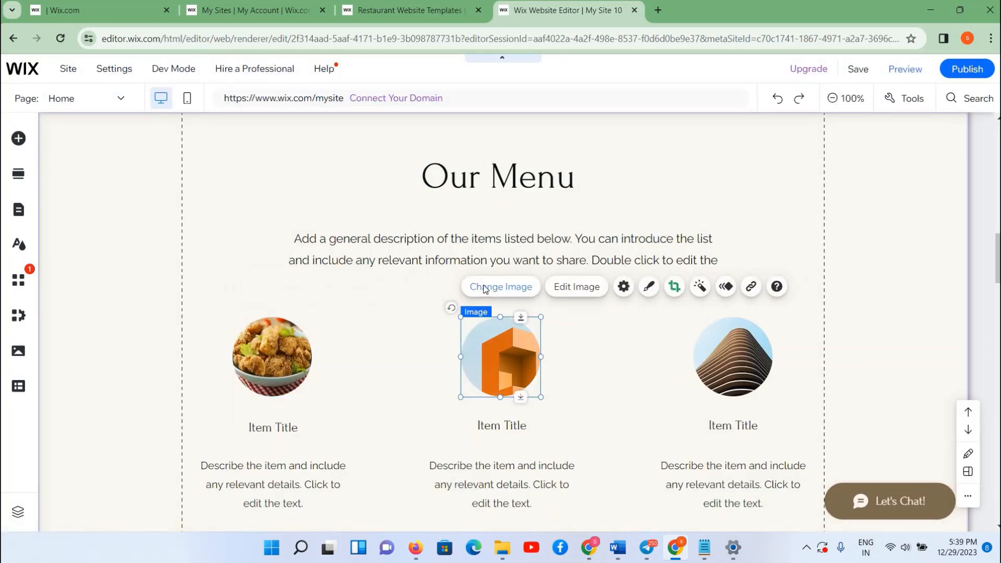
click(493, 287)
click(99, 401)
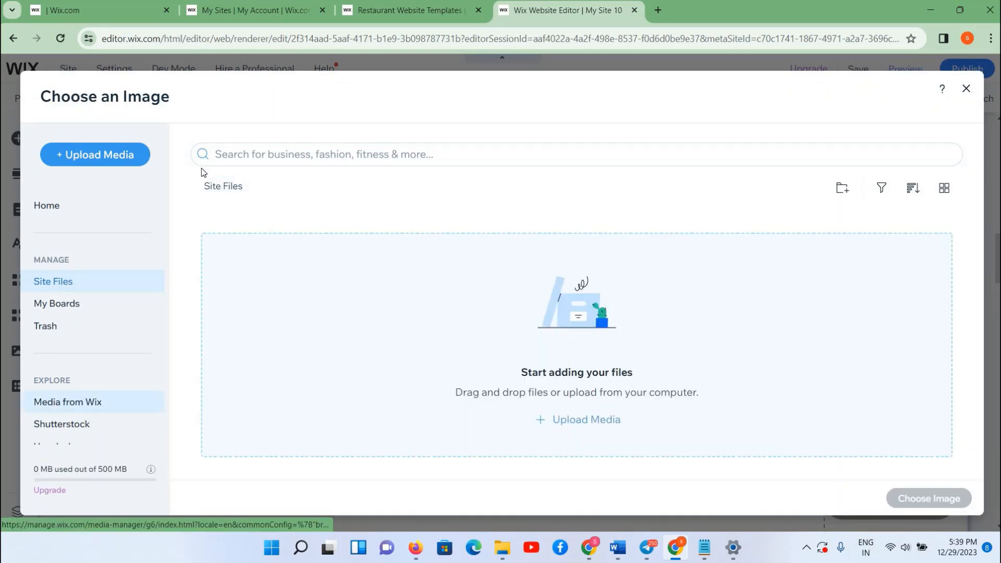
click(211, 156)
text(food menu)
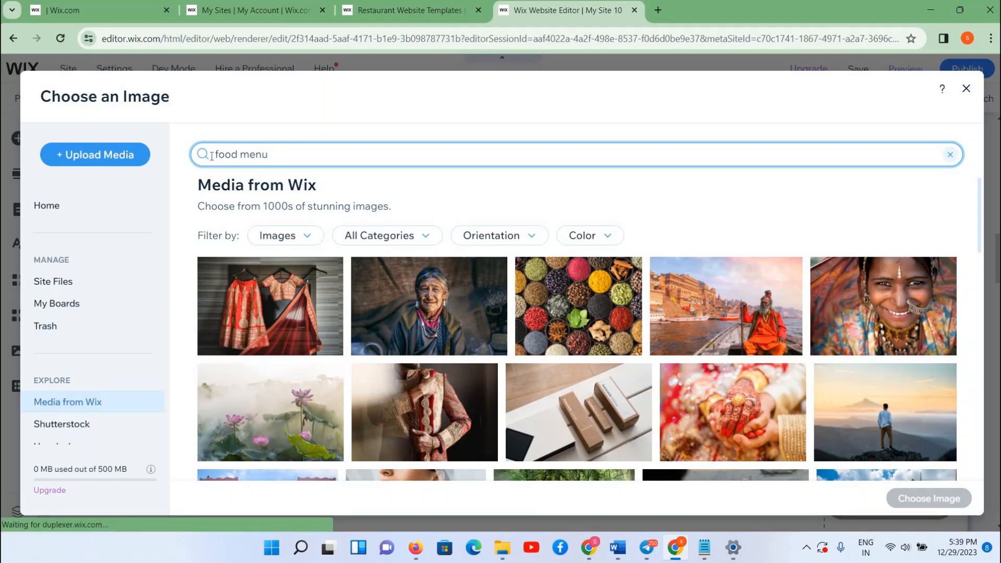
key(Return)
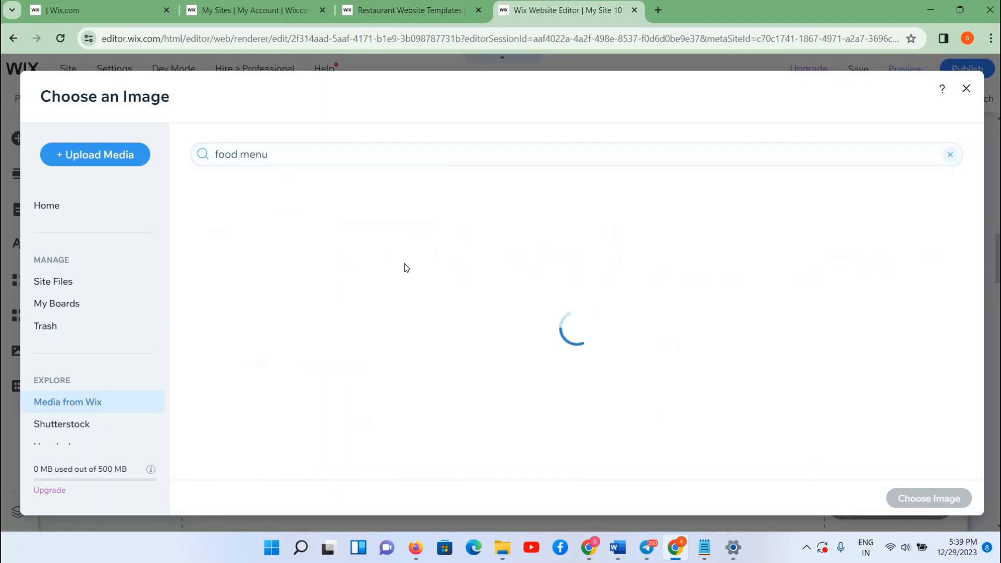
- Use the photo of two burgers with fries on a black tray as the second menu item's picture
scroll(422, 392, down, 5)
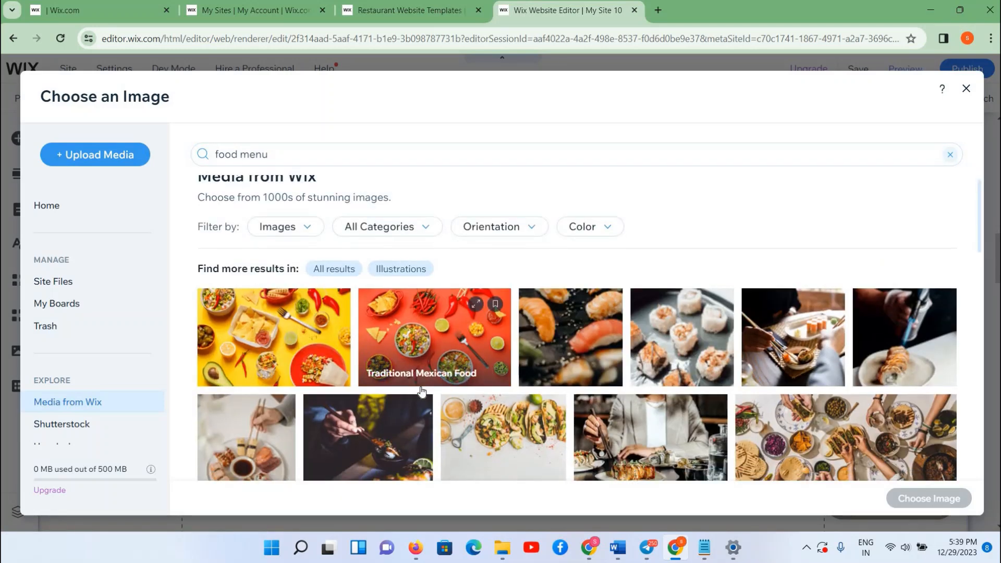
scroll(423, 392, down, 3)
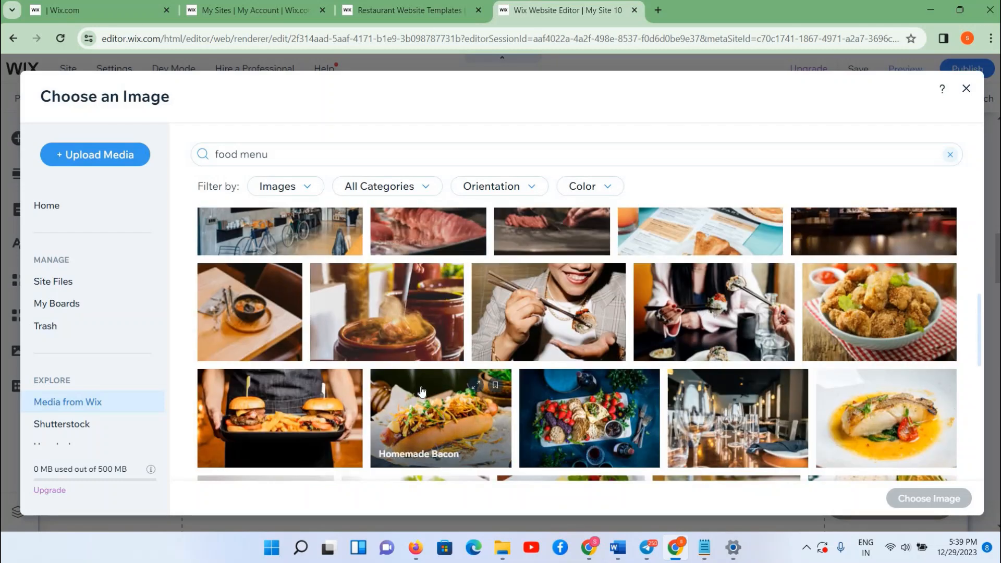
scroll(423, 391, down, 5)
scroll(422, 391, up, 4)
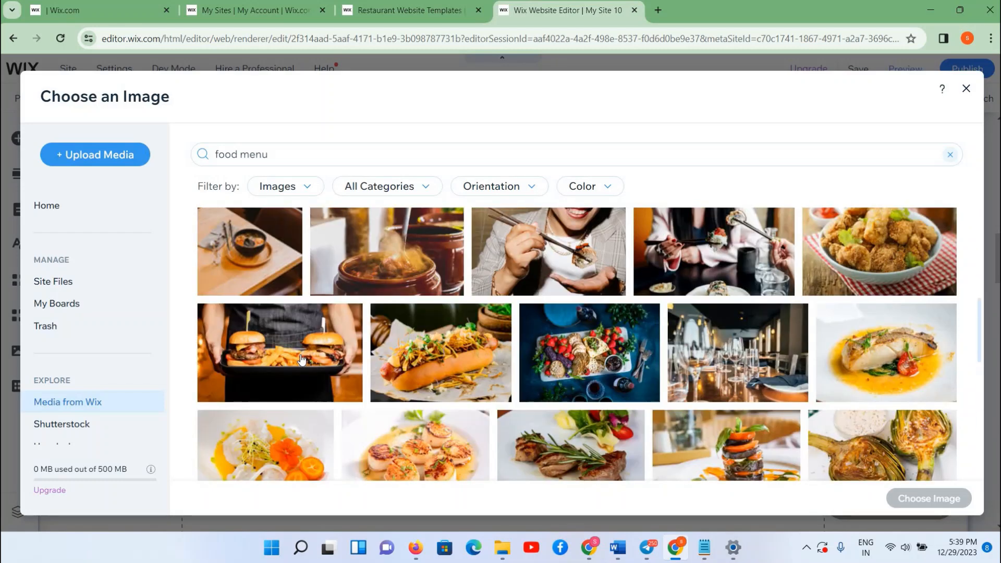
click(894, 504)
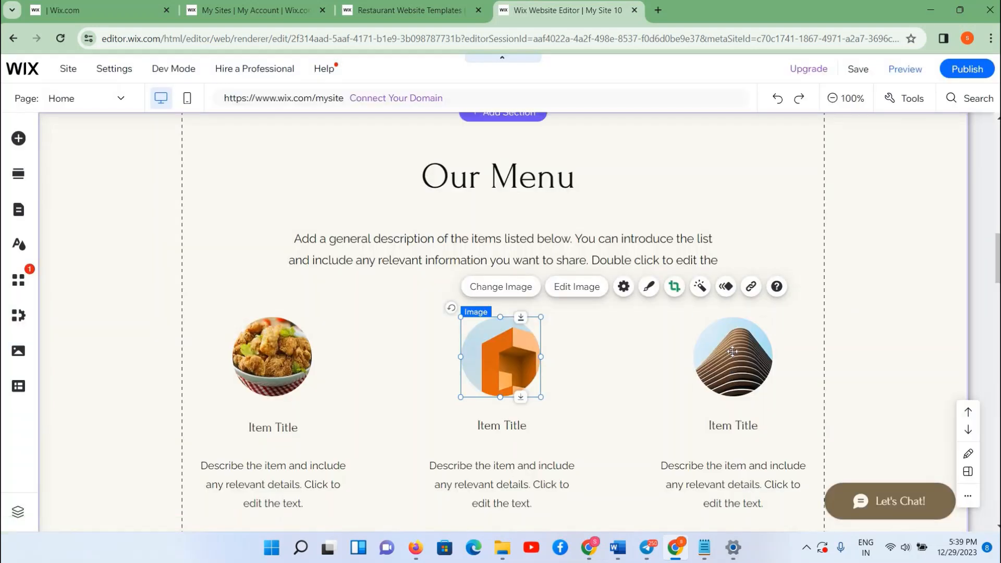
- Start replacing the curved tower picture of the third menu item and search Media from Wix for "food menu"
click(732, 378)
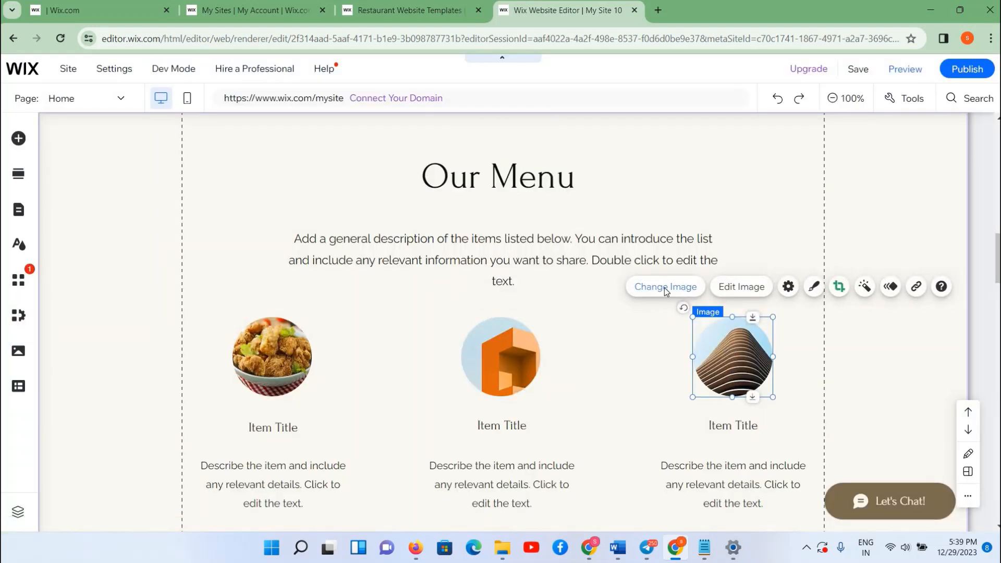
click(666, 288)
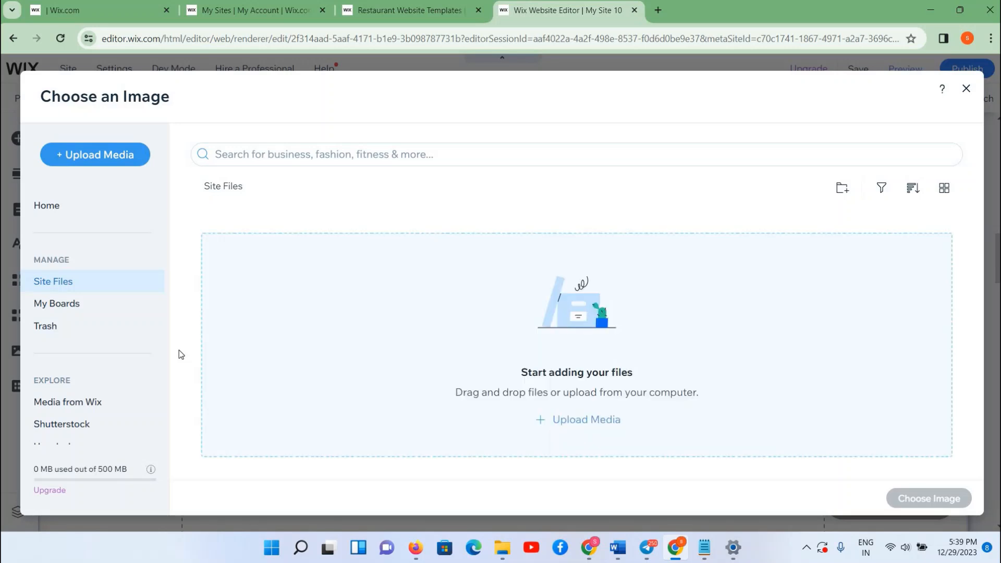
click(72, 405)
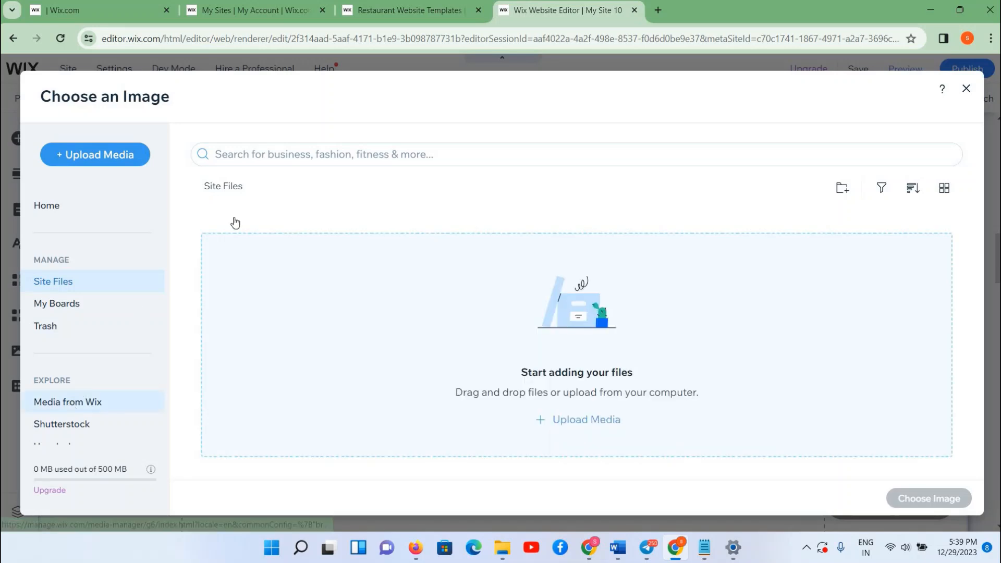
click(245, 157)
text(food menu)
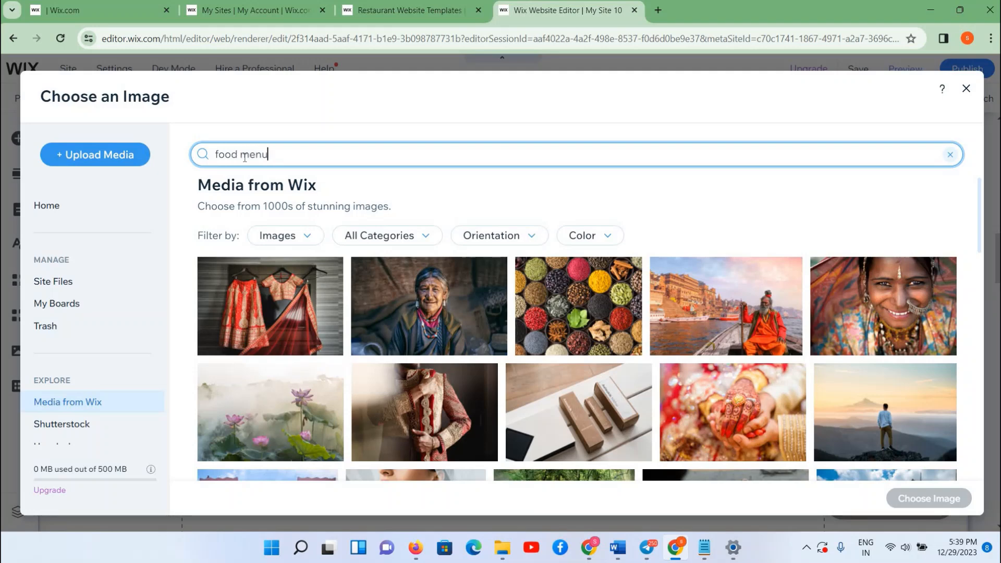
key(Return)
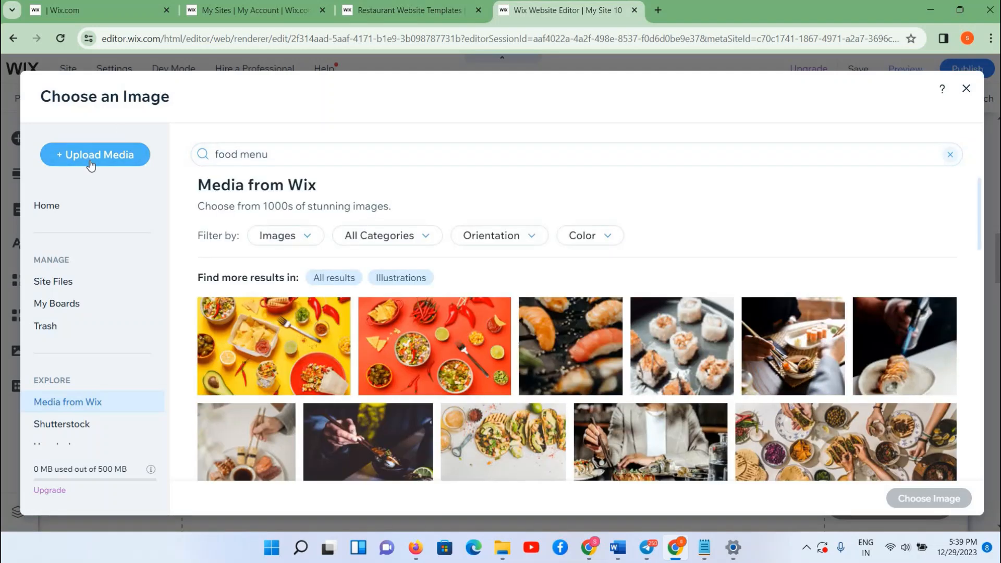
- Use the Seared Scallops photo as the third menu item's picture
scroll(316, 359, down, 10)
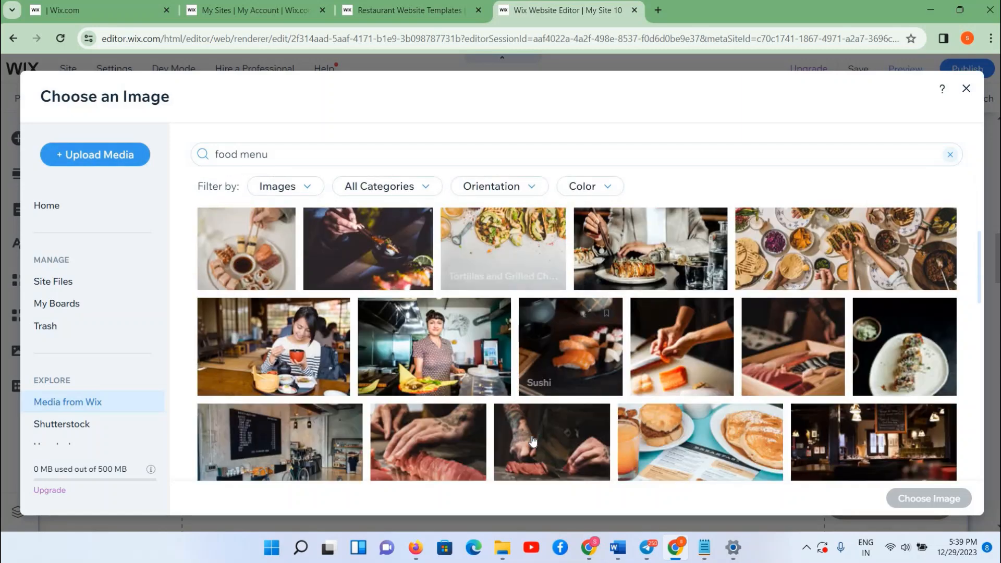
scroll(372, 334, down, 1)
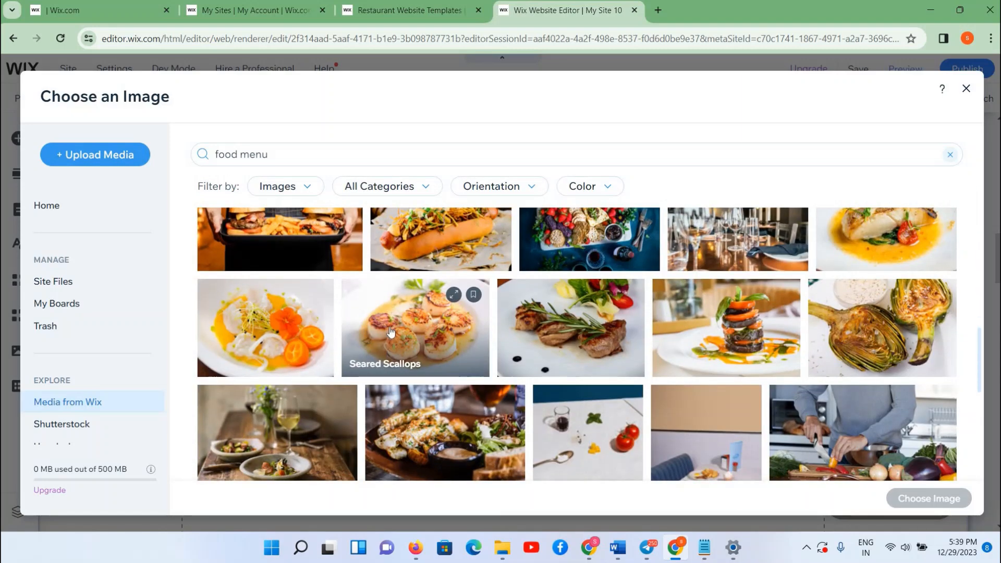
click(431, 326)
click(924, 498)
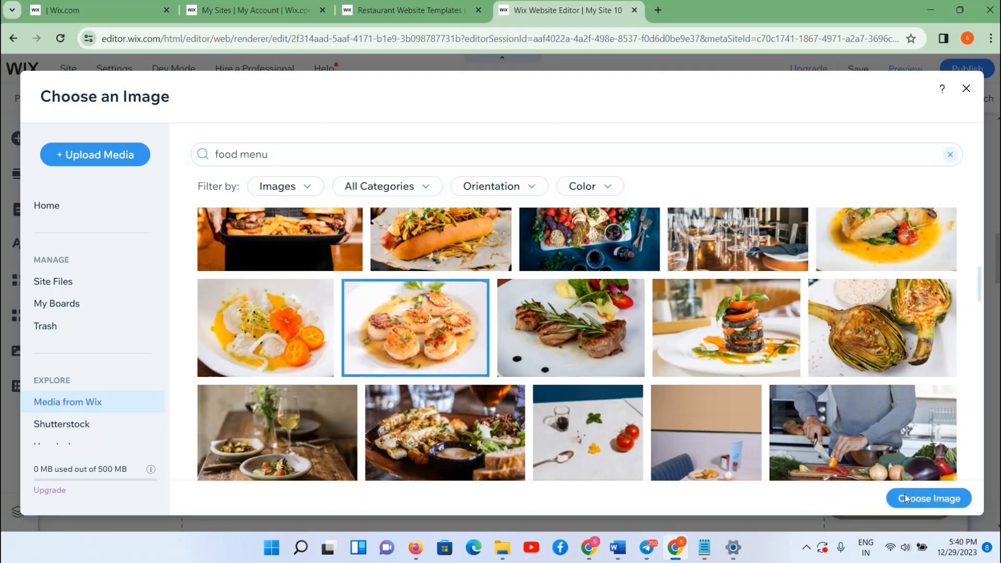
- Start replacing the red structure picture of the second row's first menu item and search Media from Wix for "food menu"
scroll(442, 402, down, 4)
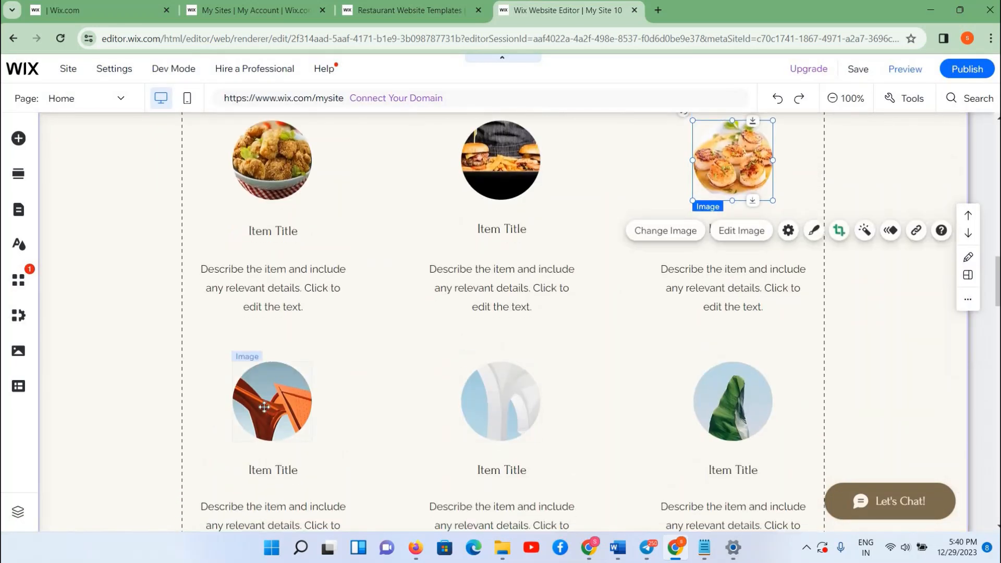
click(266, 391)
click(255, 330)
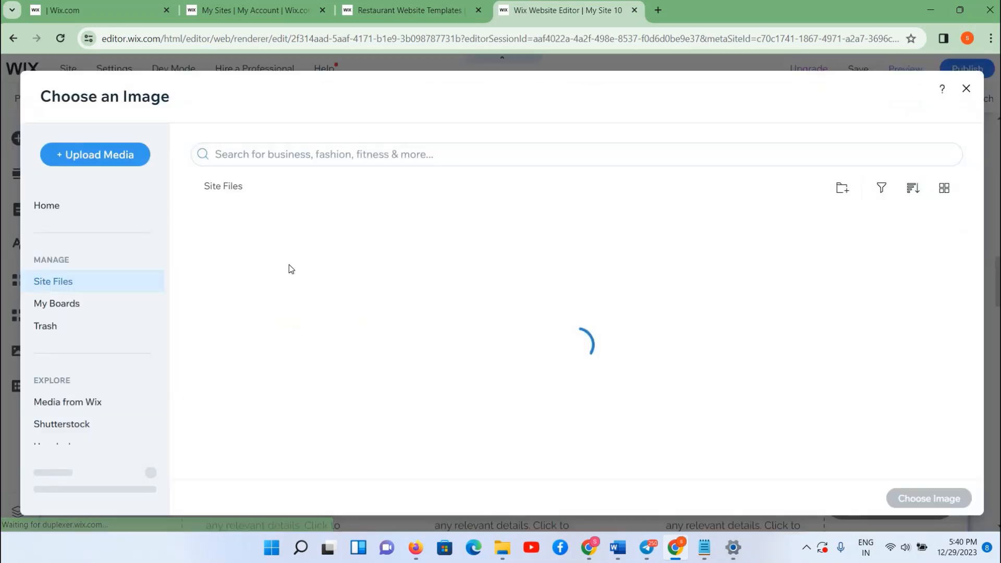
click(239, 161)
click(93, 404)
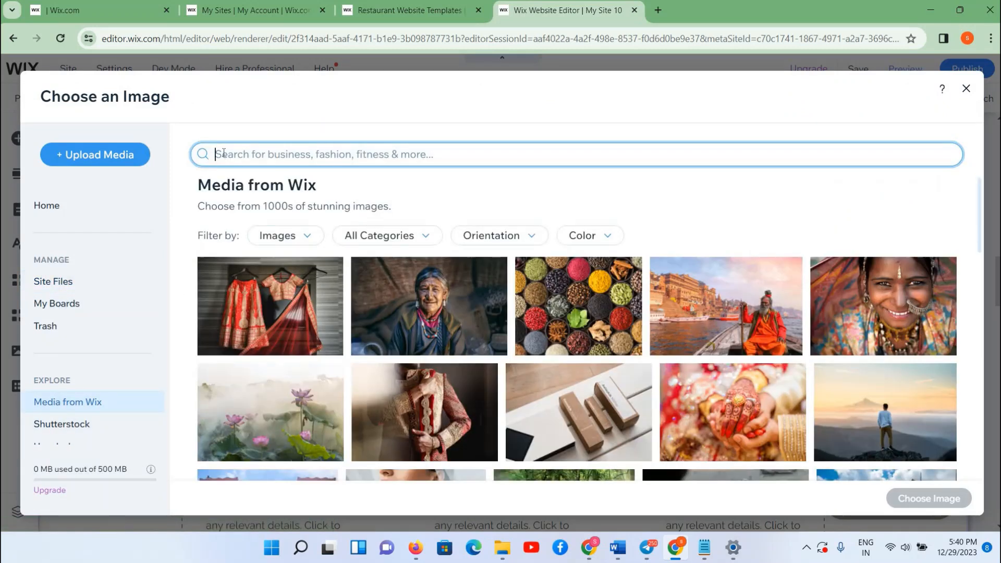
text(foo)
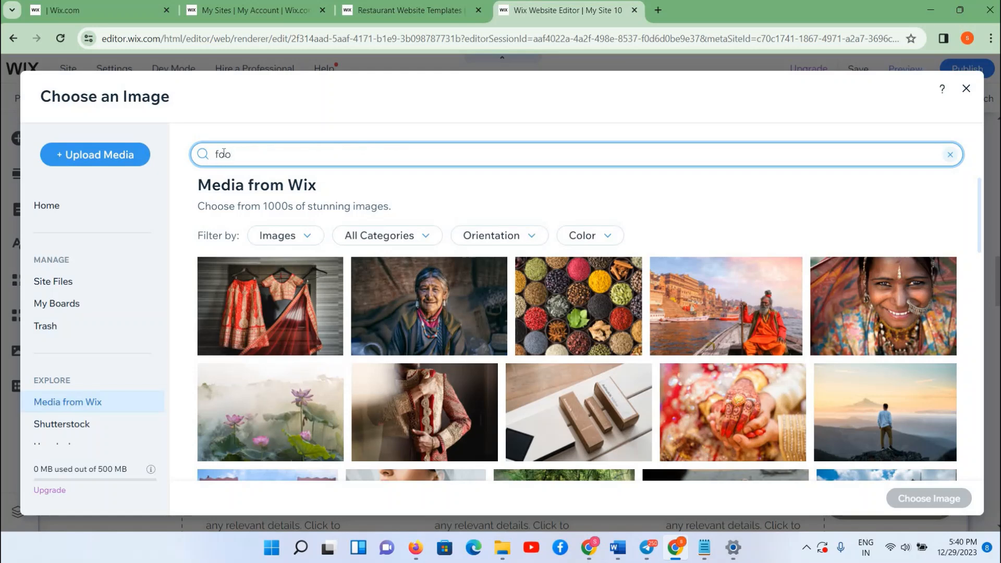
text(d menu)
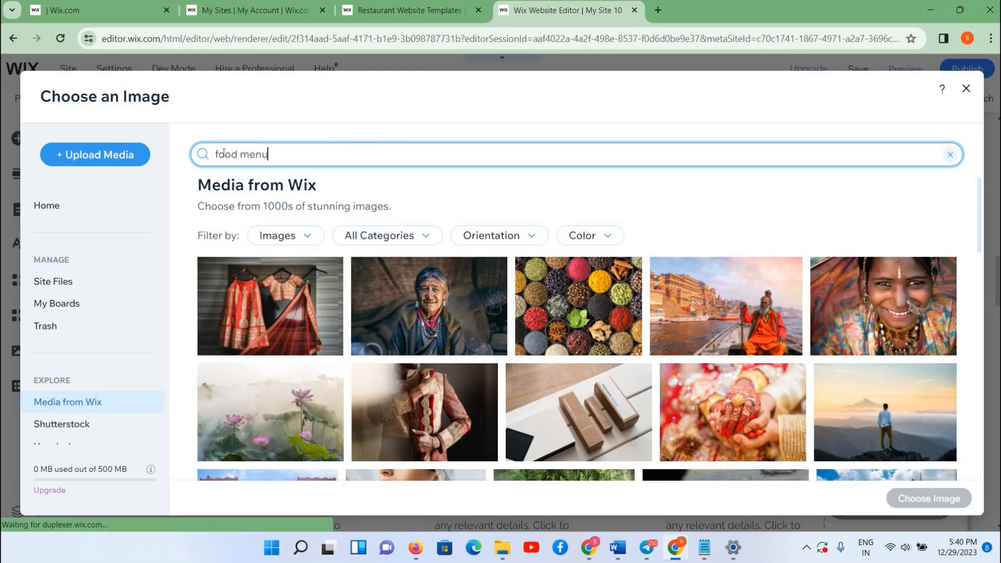
key(Return)
- Use the Food photo of an orange dish in a dark bowl as the picture of the second row's first item
scroll(336, 295, down, 15)
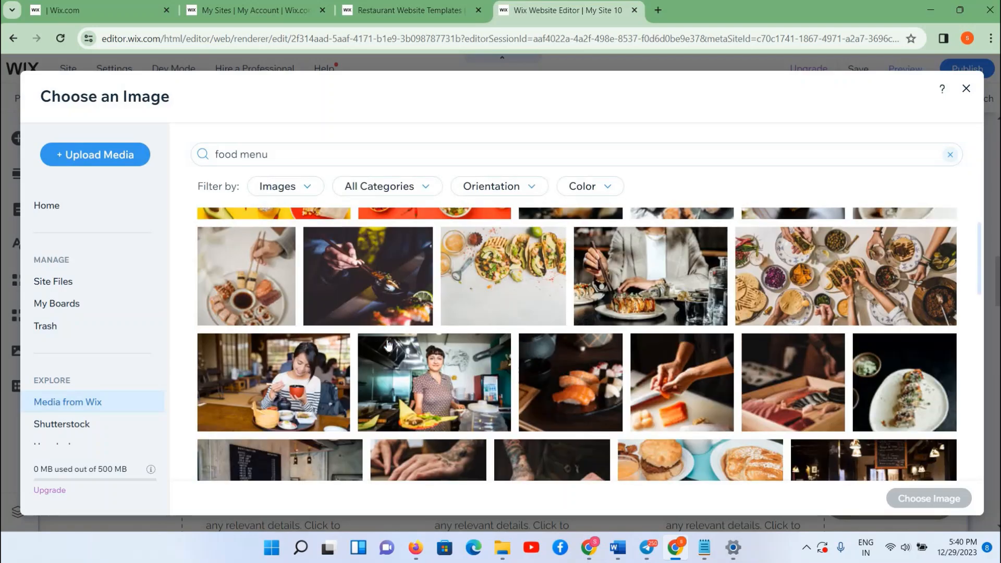
scroll(388, 345, down, 15)
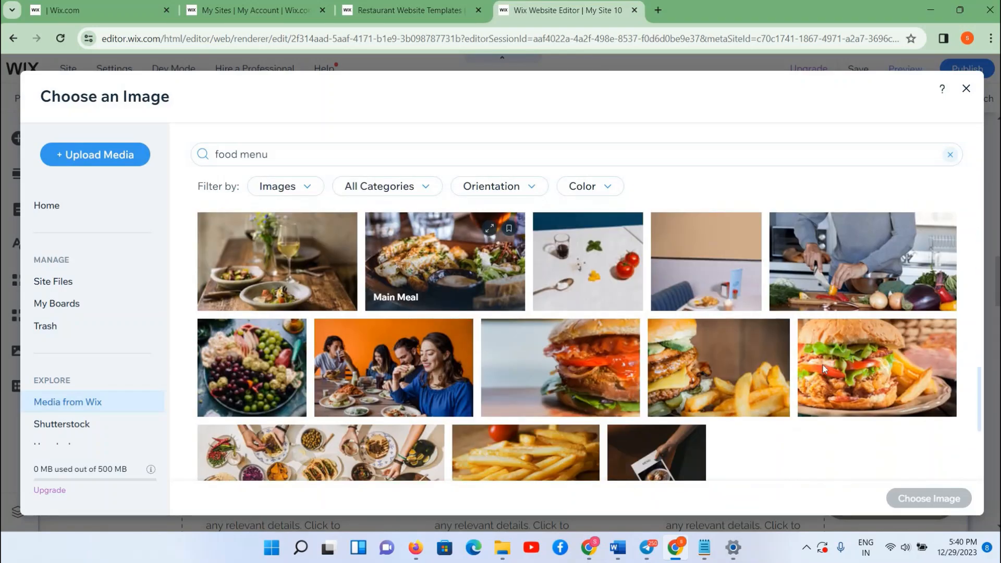
scroll(696, 373, down, 15)
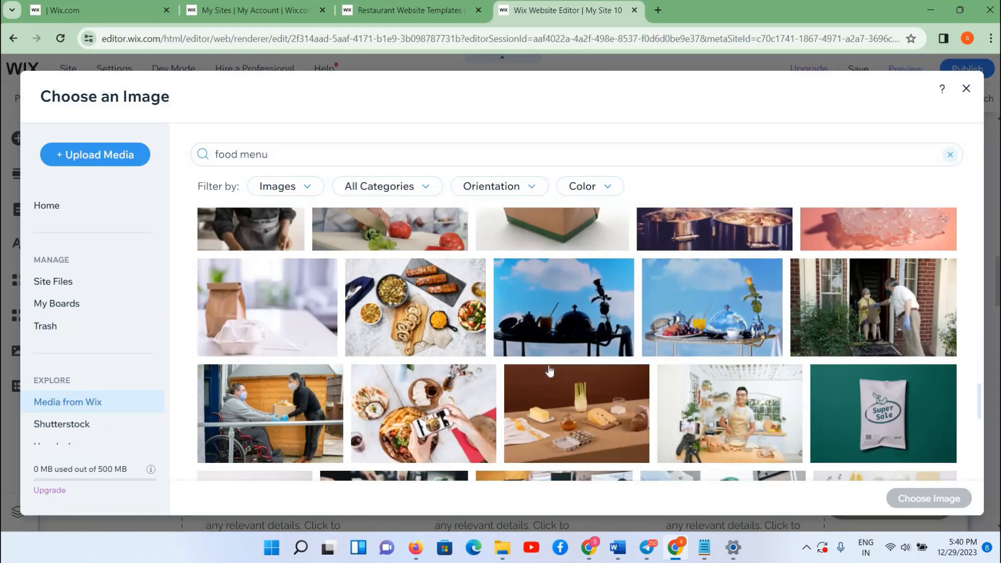
scroll(420, 352, down, 3)
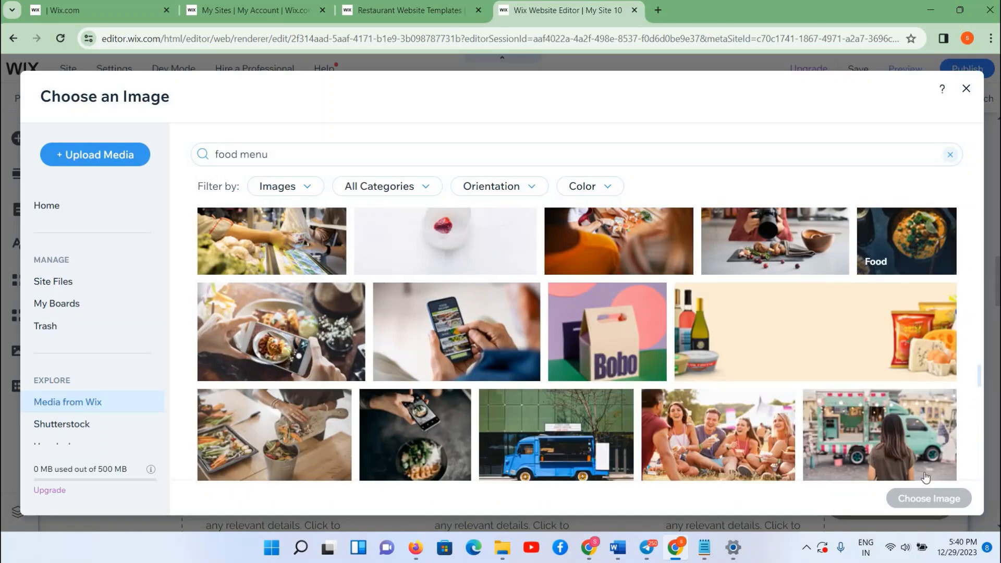
click(927, 267)
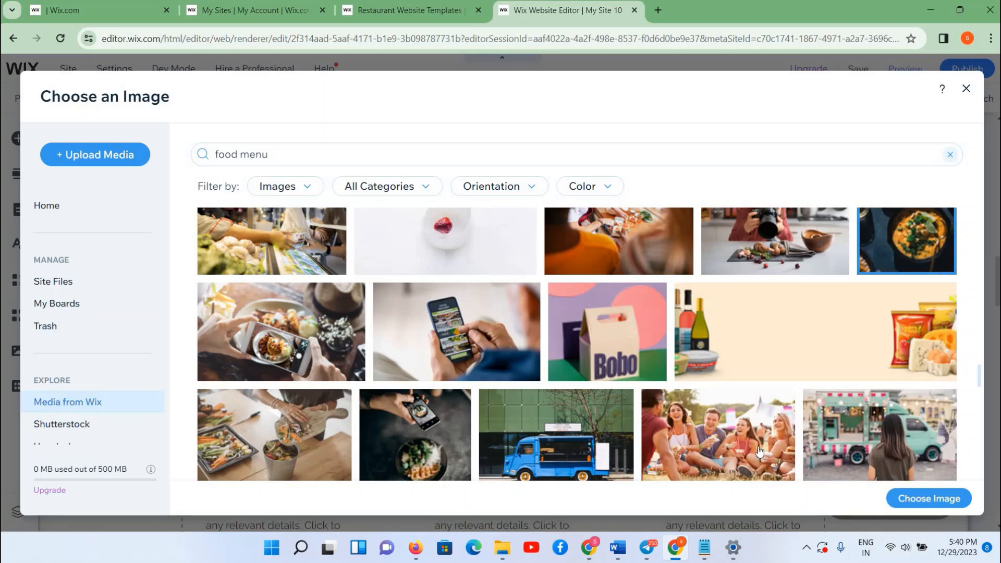
click(905, 503)
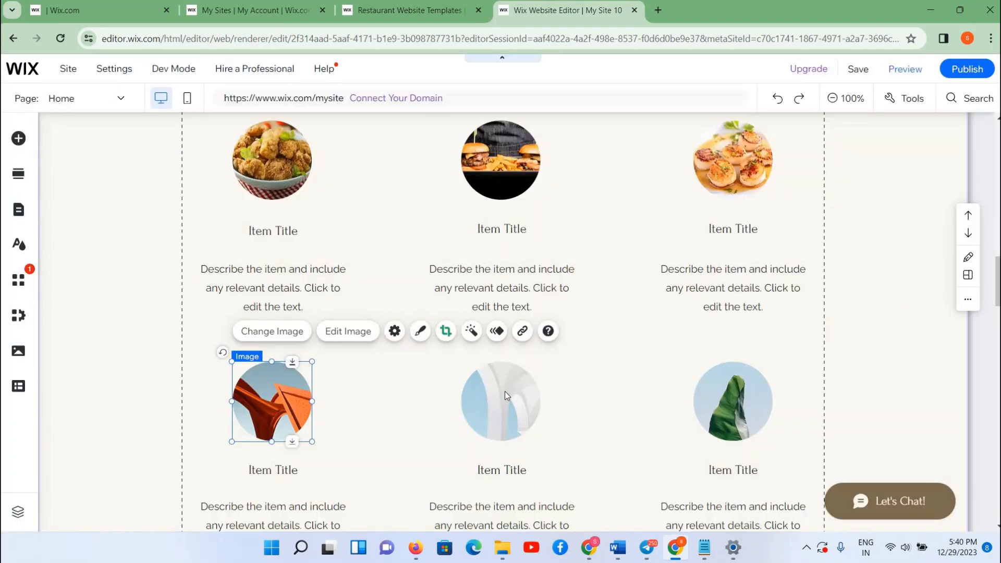
- Start replacing the white arches picture of the second row's middle menu item and search Media from Wix for "food"
scroll(505, 391, up, 2)
scroll(505, 469, down, 5)
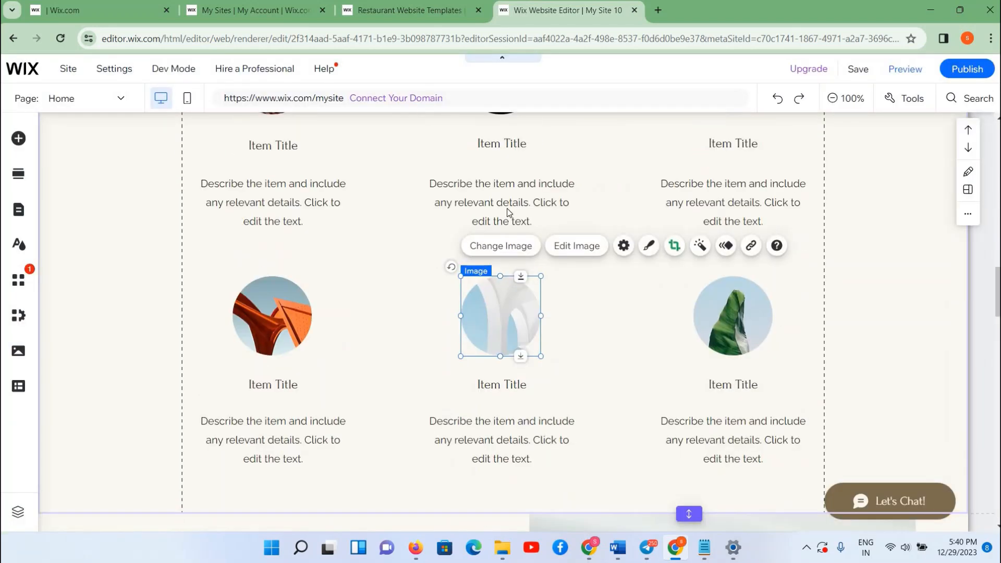
click(502, 201)
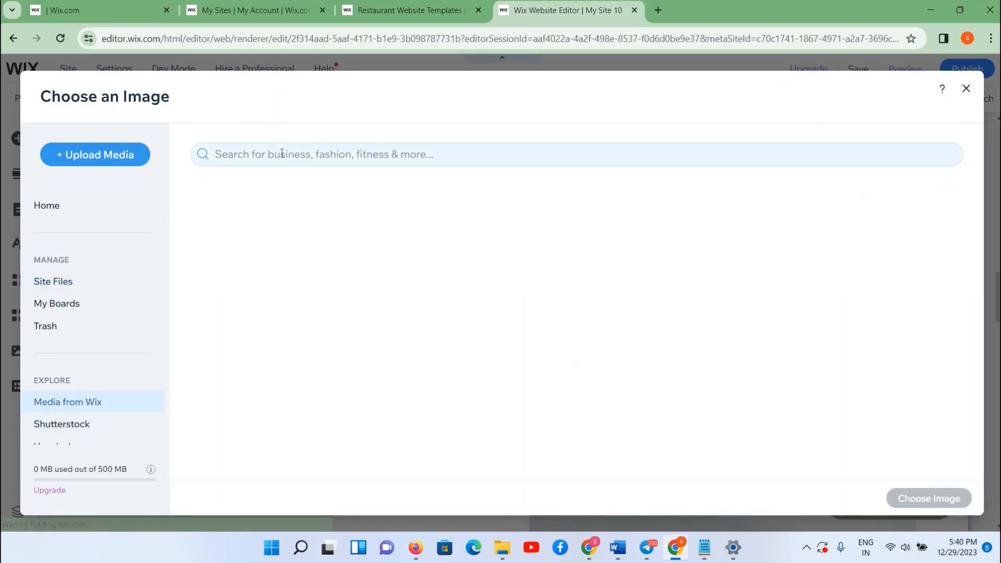
text(fo)
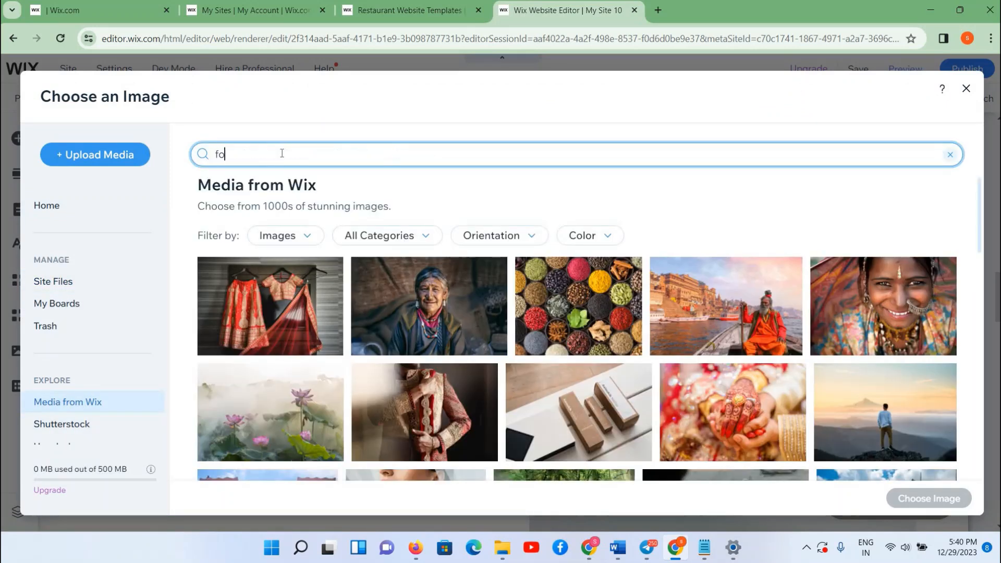
text(od)
key(Return)
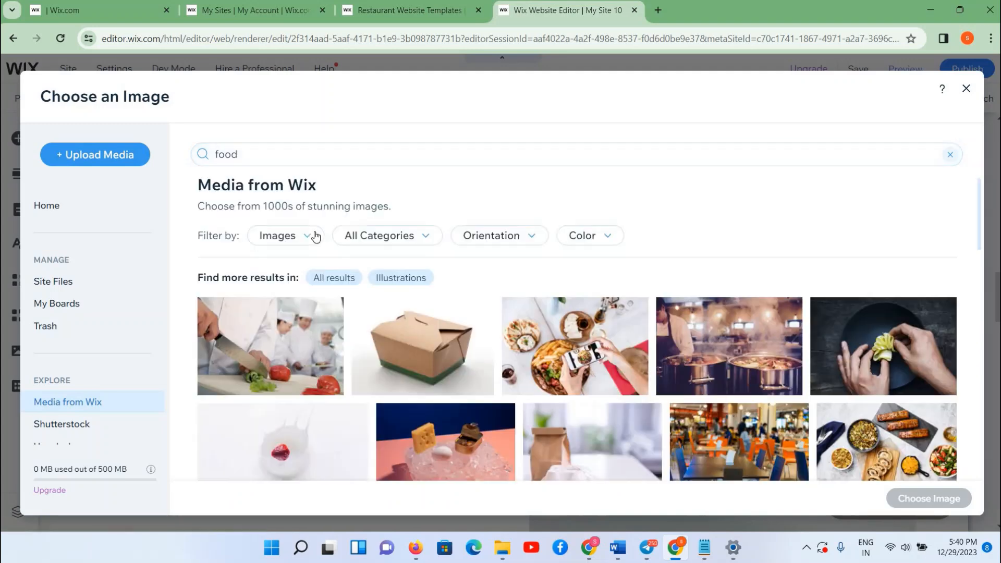
- Use the Food Service photo as the picture of the second row's middle menu item
scroll(571, 386, down, 6)
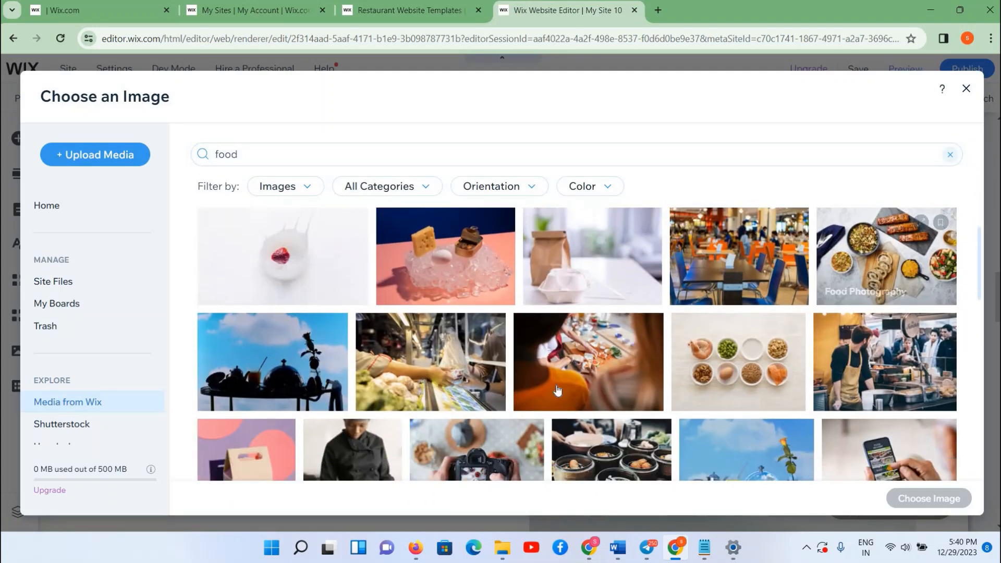
scroll(558, 390, down, 10)
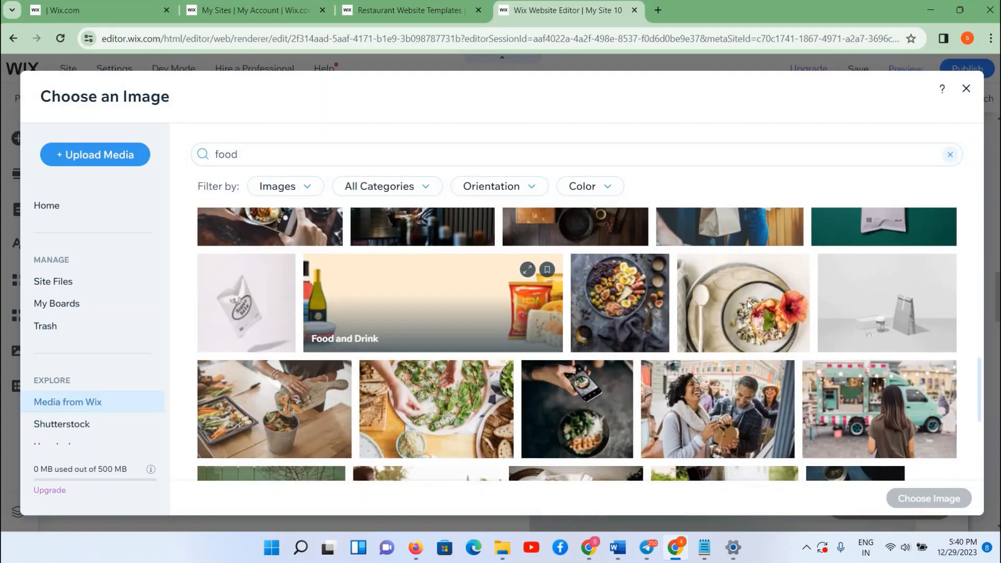
scroll(737, 342, down, 4)
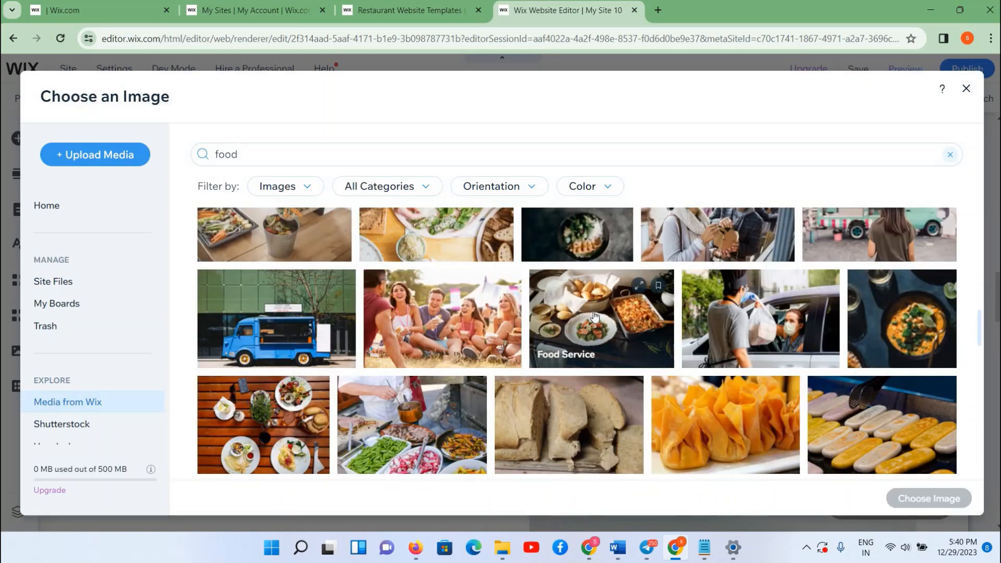
click(594, 316)
scroll(782, 366, down, 4)
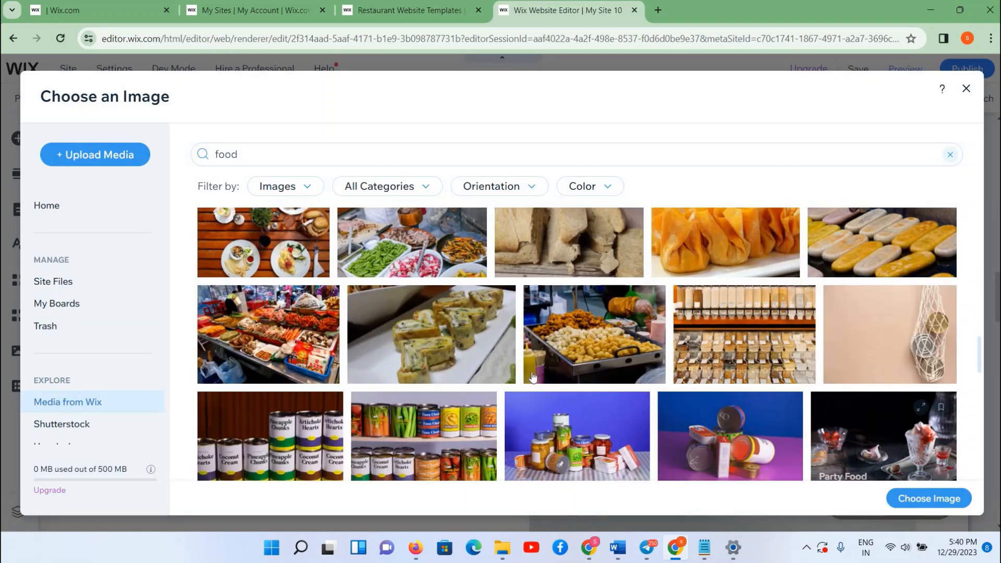
scroll(533, 377, down, 2)
scroll(532, 377, down, 5)
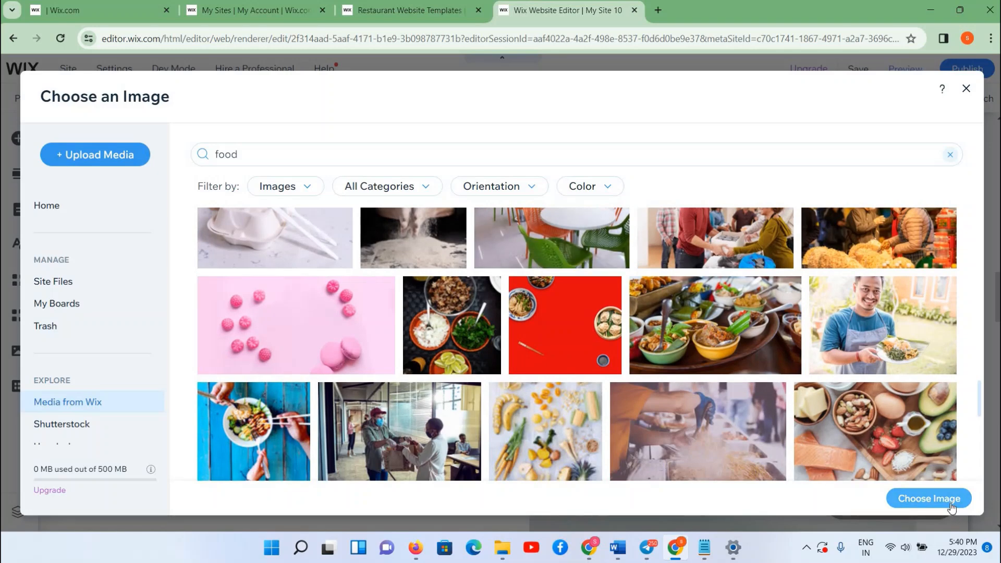
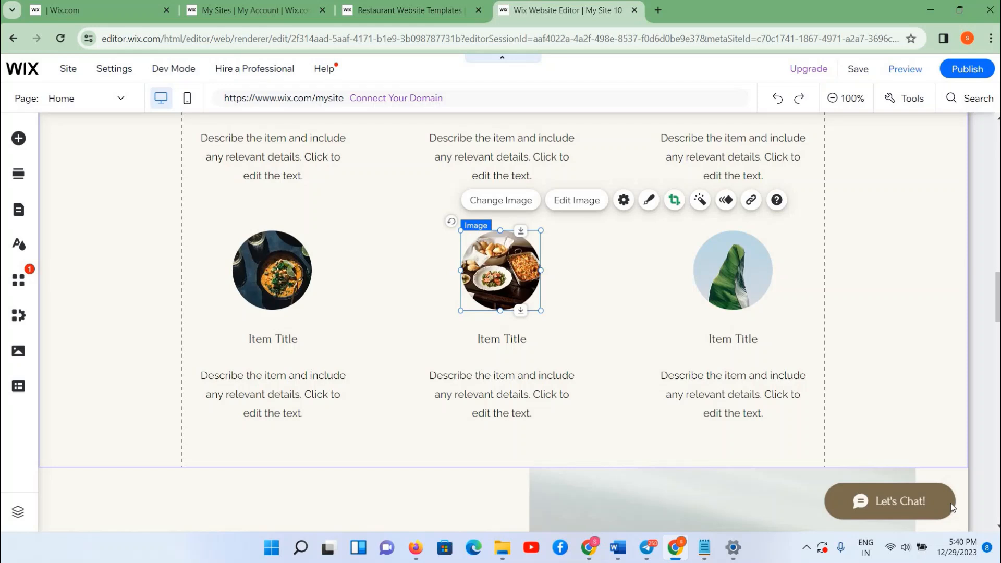
- Start replacing the green leaf picture of the second row's last menu item and search Media from Wix for "pizza"
click(718, 287)
click(667, 200)
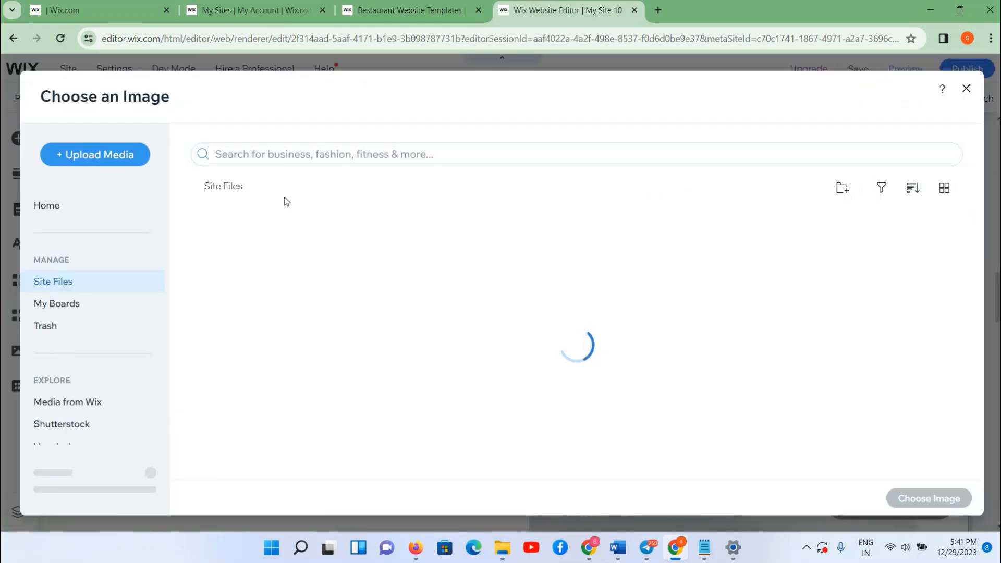
click(232, 160)
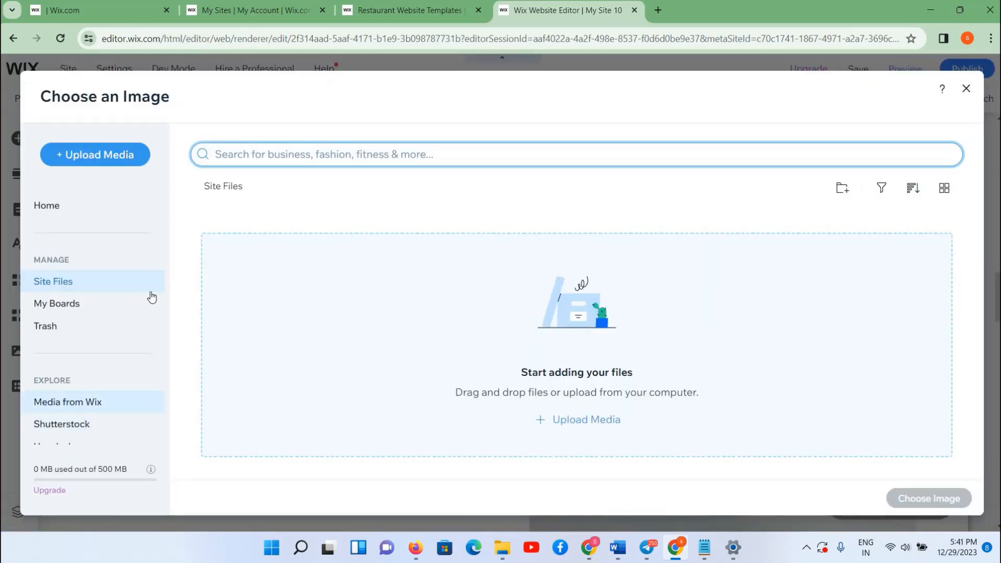
click(99, 402)
click(264, 155)
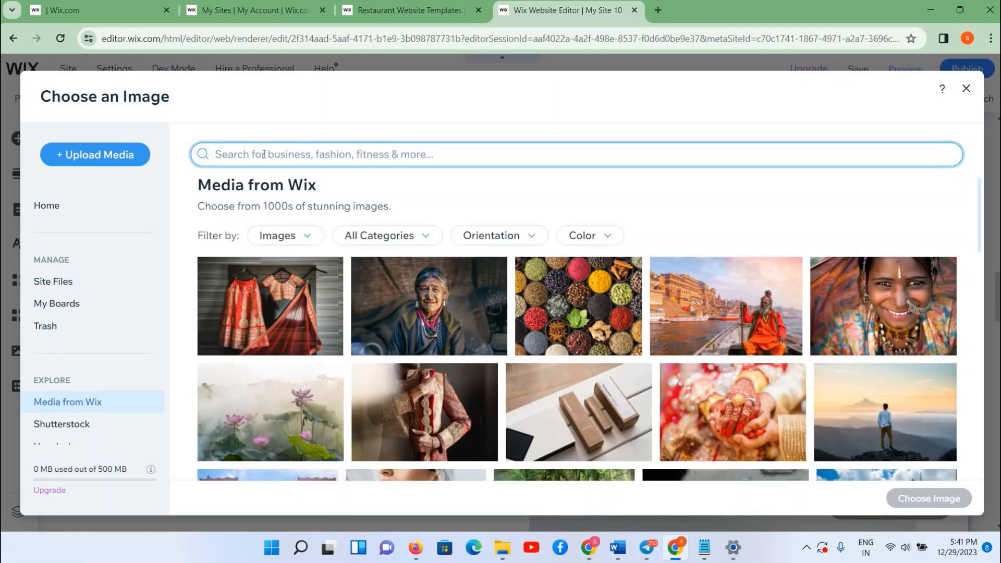
text(pizza)
key(Return)
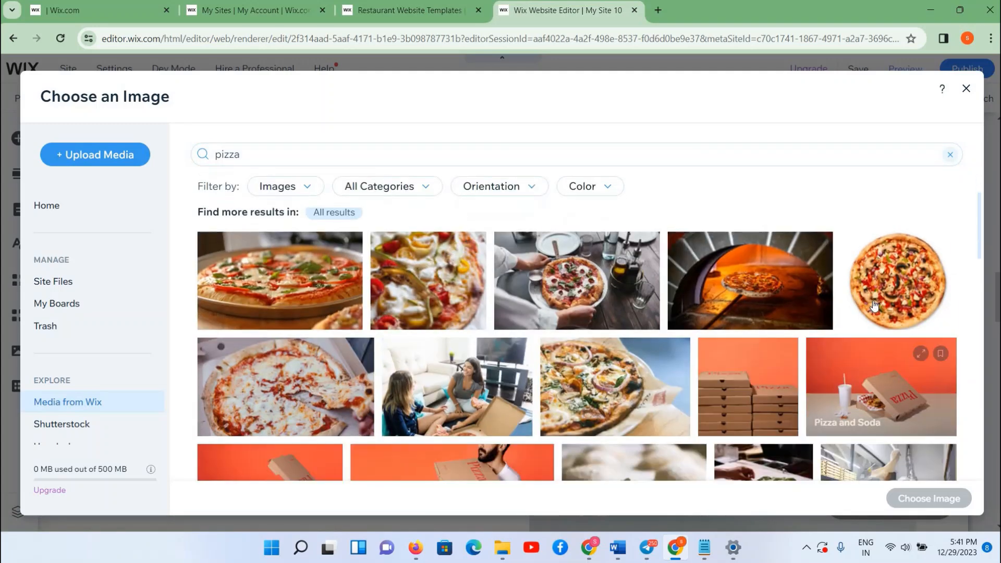
- Use the photo of a whole pizza with white cheese and basil as the second row's last item picture
scroll(403, 424, down, 5)
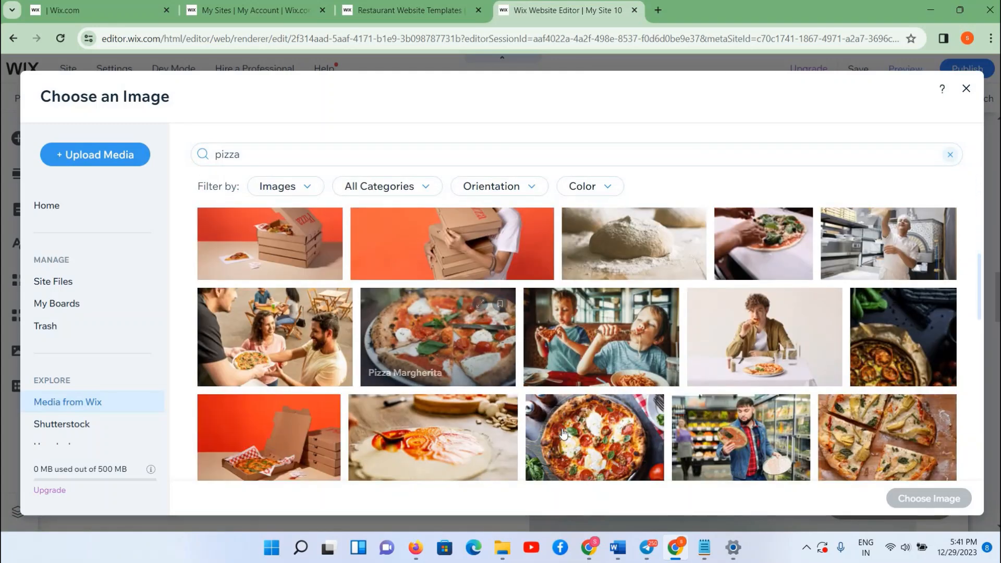
click(594, 443)
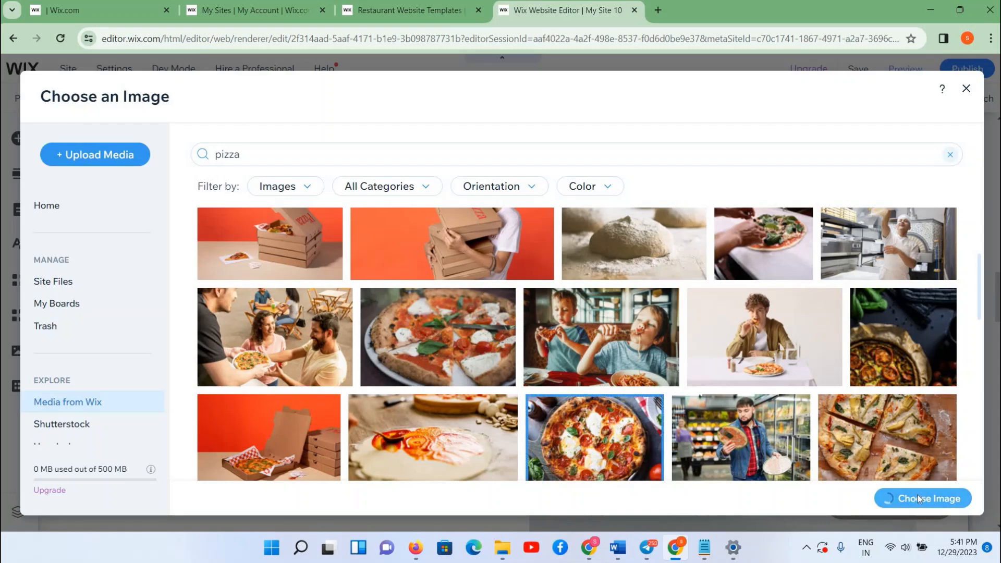
click(918, 498)
- Add a brown themed container box to the Our Menu section
scroll(387, 347, up, 4)
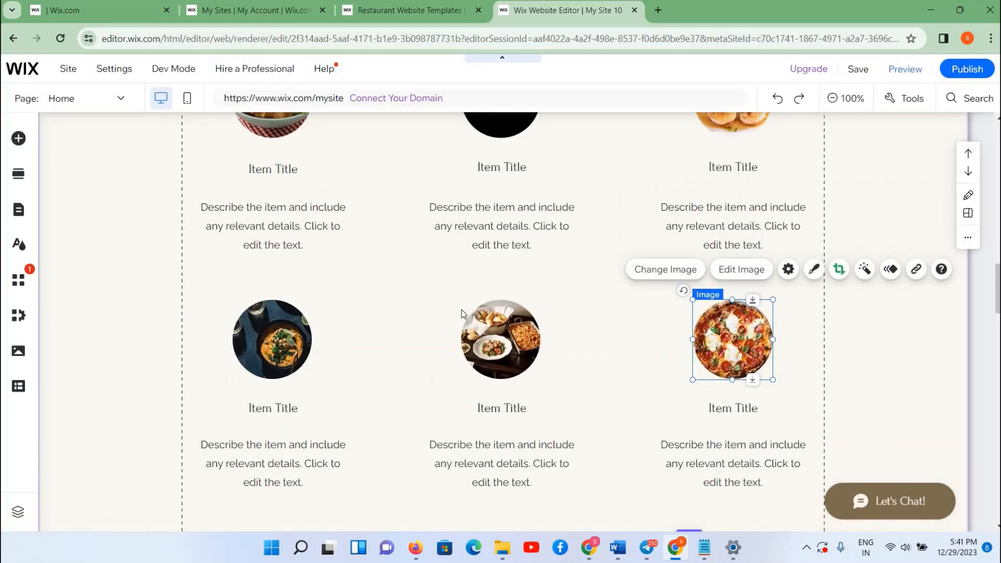
scroll(461, 334, up, 1)
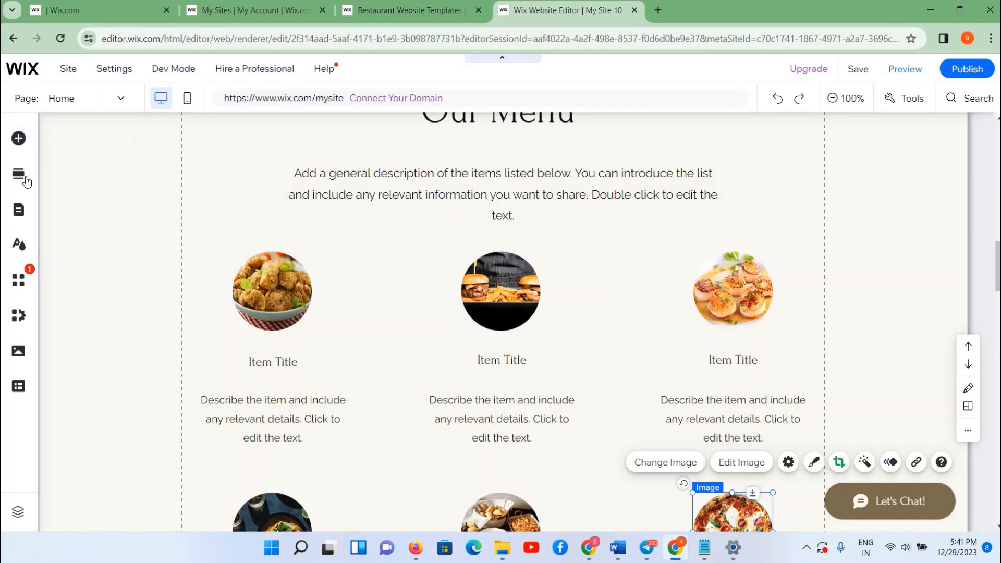
click(17, 141)
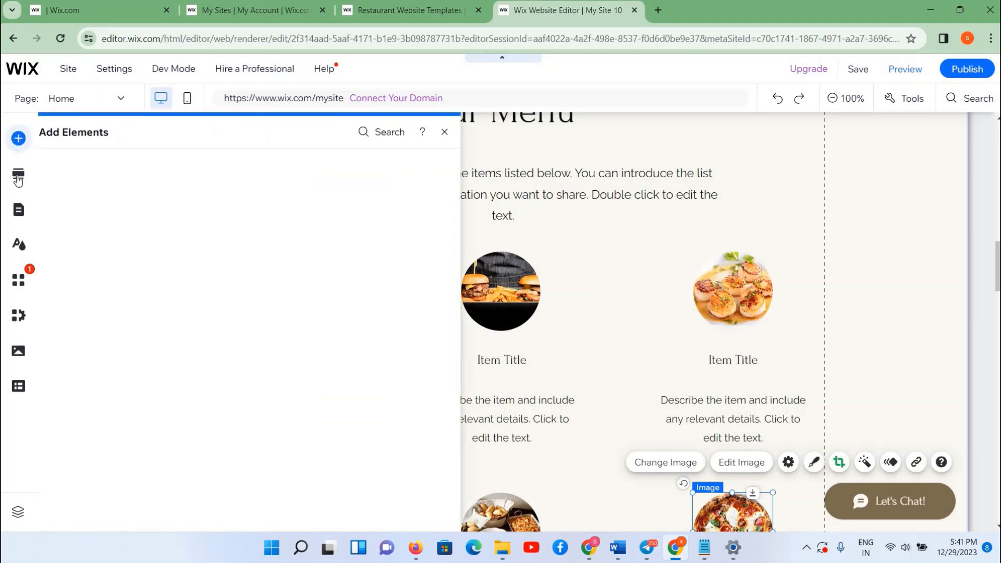
click(78, 180)
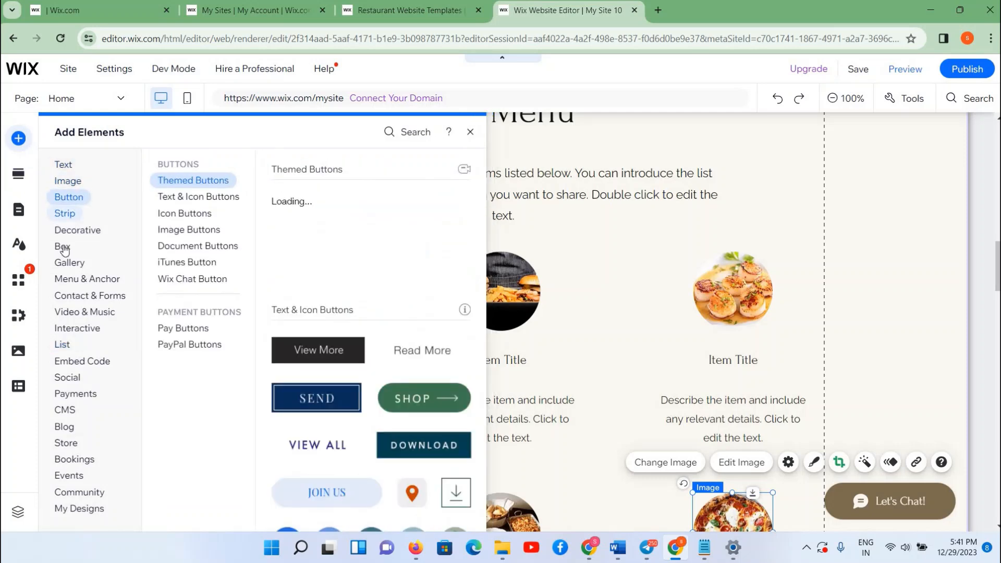
mouse_move(65, 246)
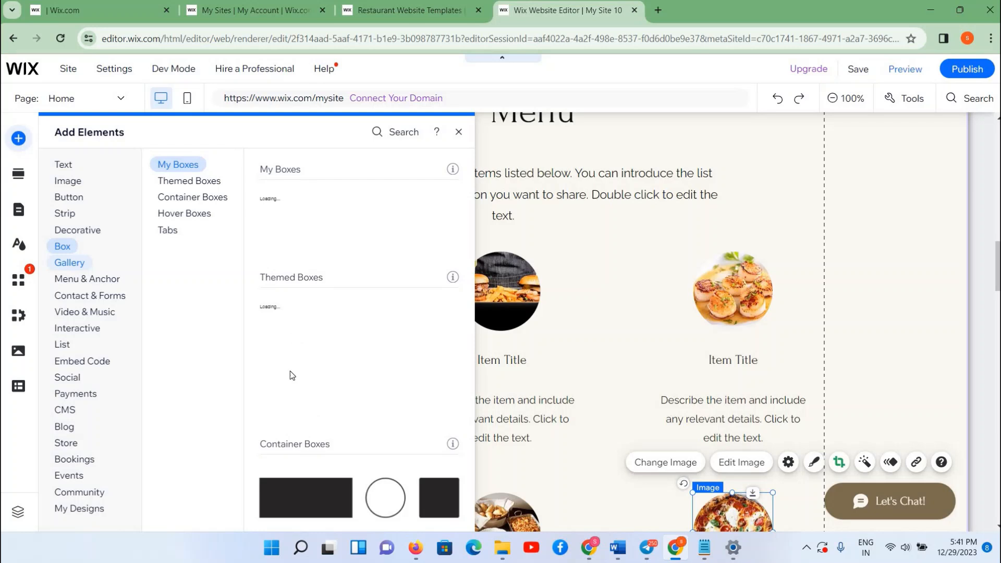
scroll(330, 305, down, 10)
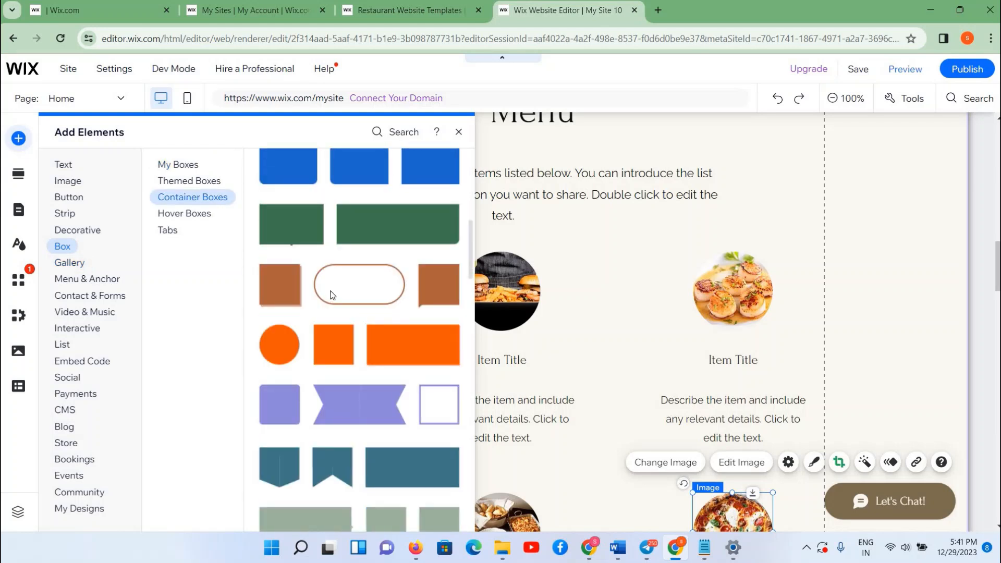
scroll(323, 308, up, 10)
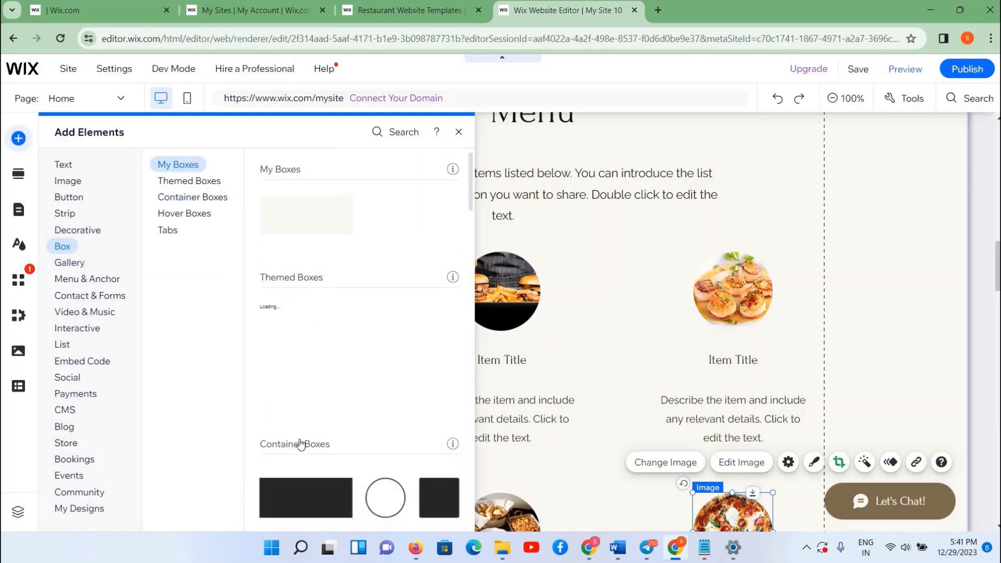
scroll(300, 444, down, 5)
scroll(302, 284, up, 3)
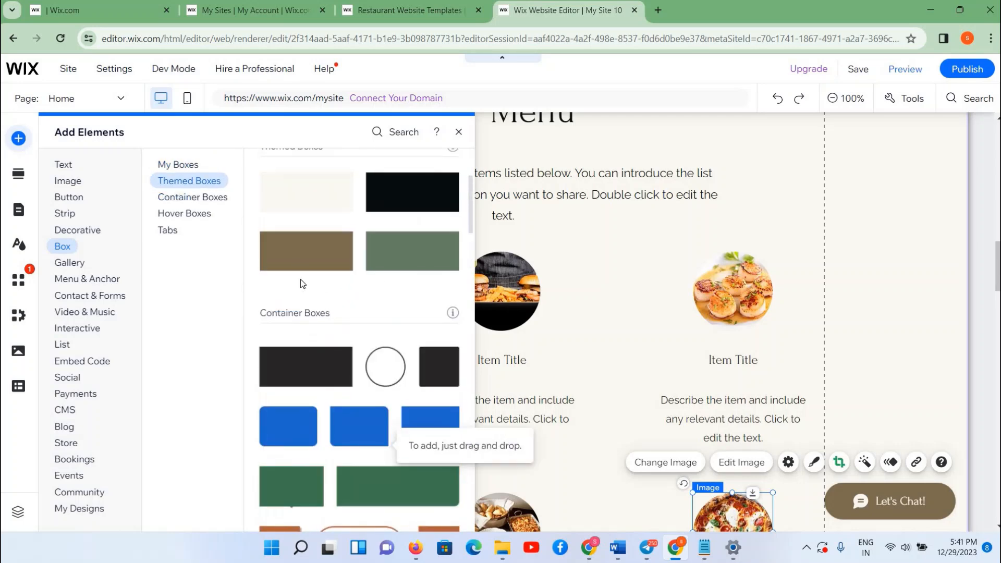
drag(298, 264, 459, 313)
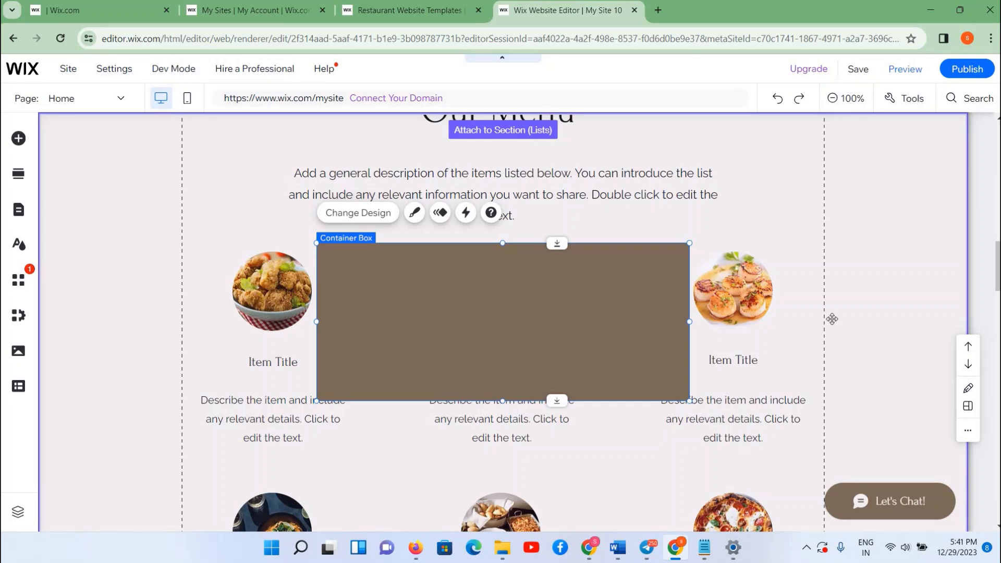
- Reshape the brown box into a thin horizontal bar and move it above the first menu item's picture
drag(690, 322, 832, 320)
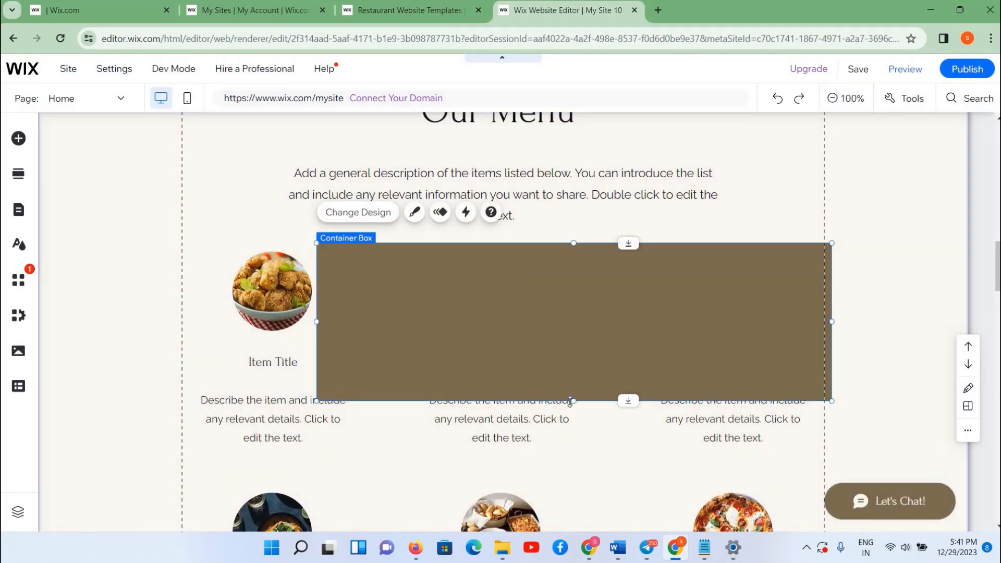
drag(571, 402, 574, 275)
drag(798, 258, 552, 289)
drag(209, 244, 196, 228)
- Move the Our Menu description paragraph slightly up and shorten the brown bar from its right end
drag(423, 173, 412, 147)
click(230, 230)
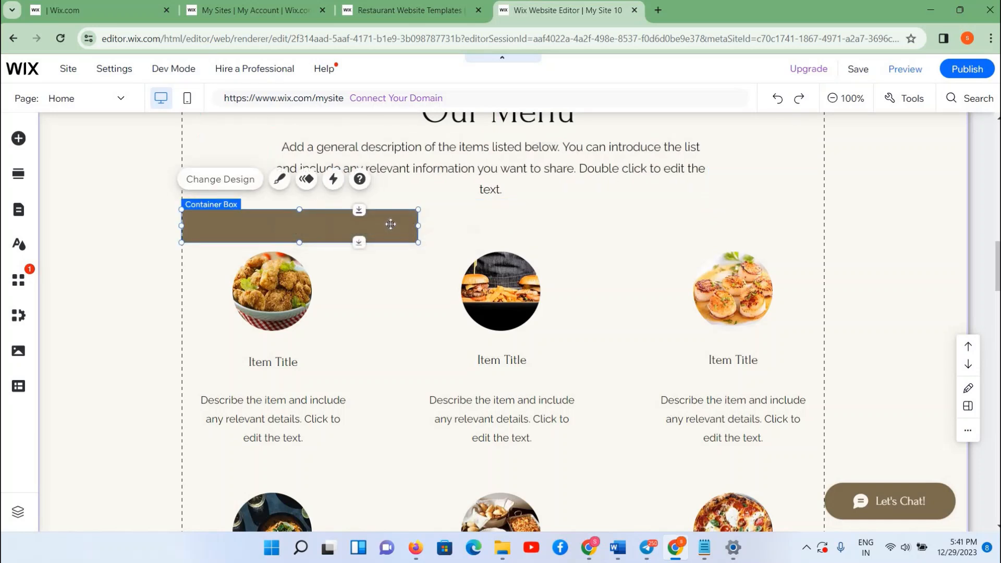
drag(418, 226, 377, 224)
click(422, 234)
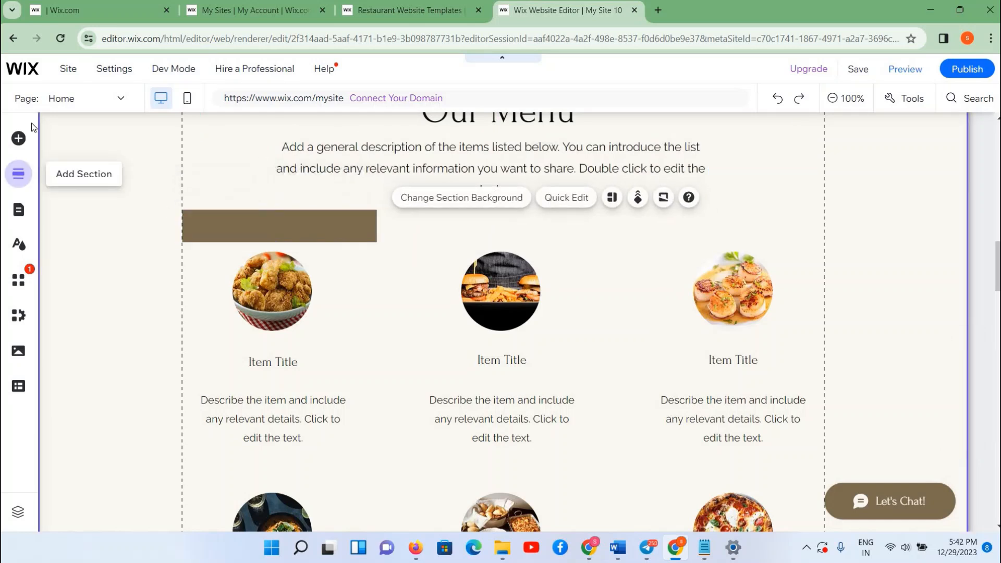
- Add a Heading 5 text reading "Non Veg Menu" and place it on the brown bar
click(18, 141)
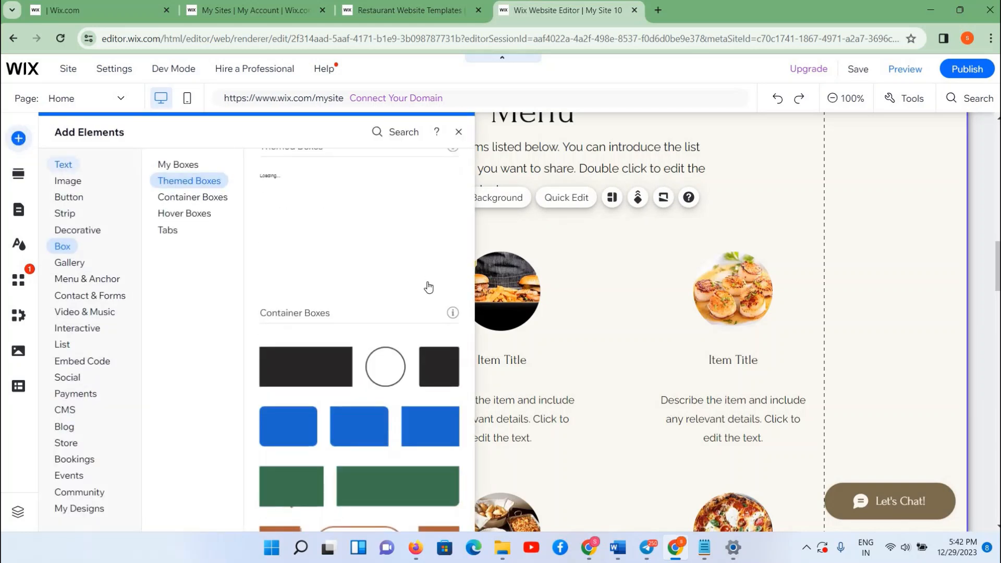
scroll(278, 250, up, 2)
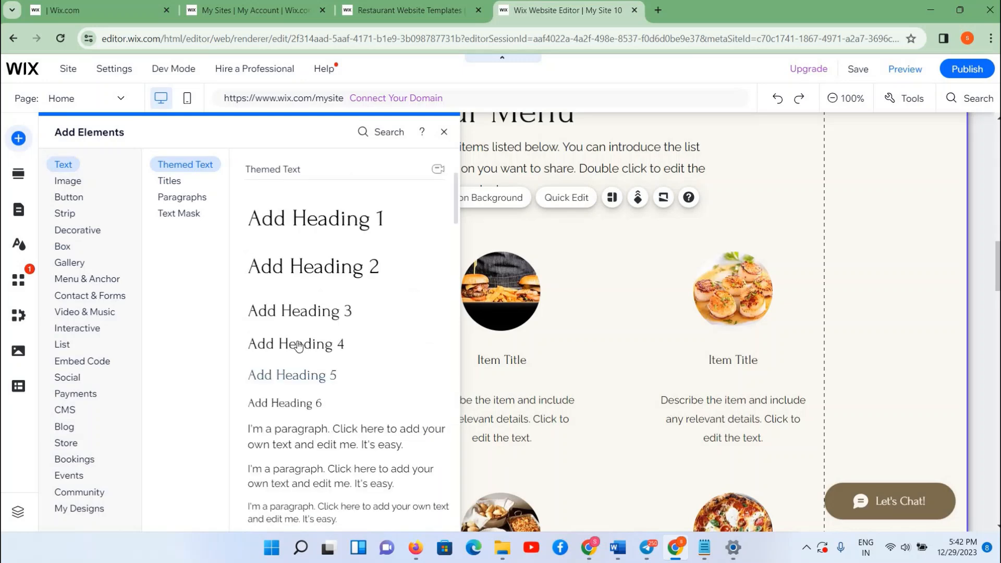
click(294, 381)
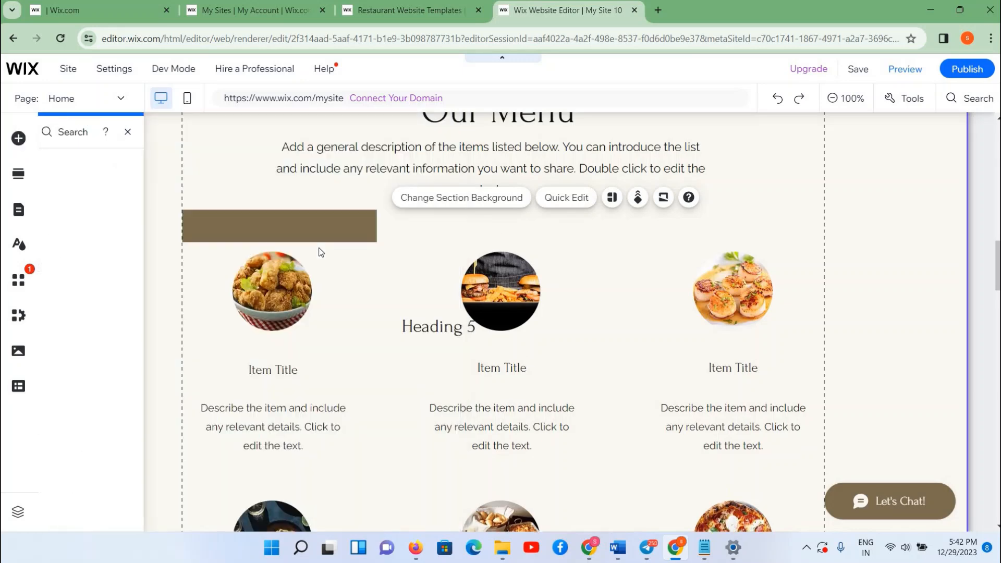
double_click(454, 324)
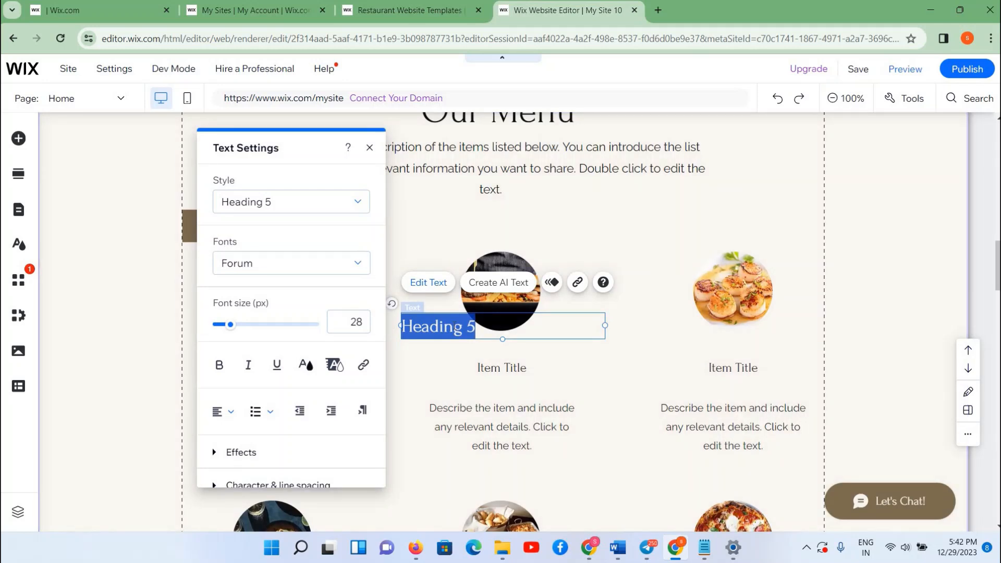
text(Non Veg Menu)
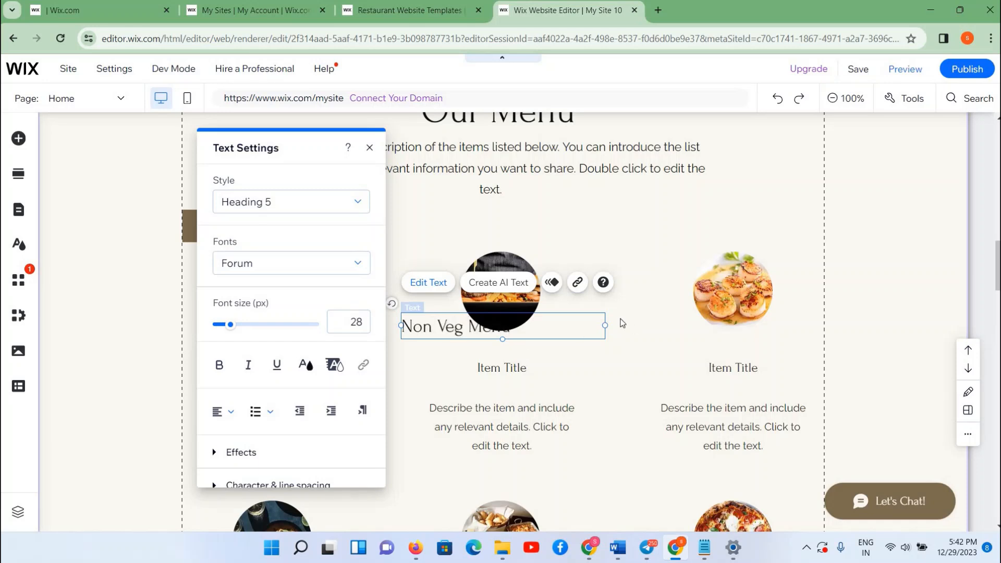
click(471, 342)
drag(402, 311, 239, 227)
- Color the "Non Veg Menu" heading white (#FFFFFE) and make it bold
double_click(239, 226)
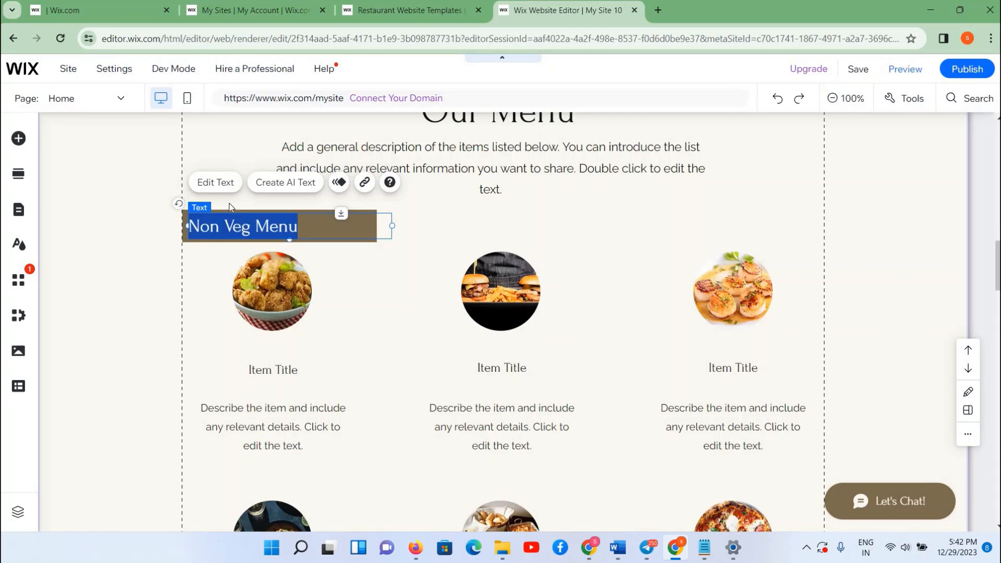
click(526, 364)
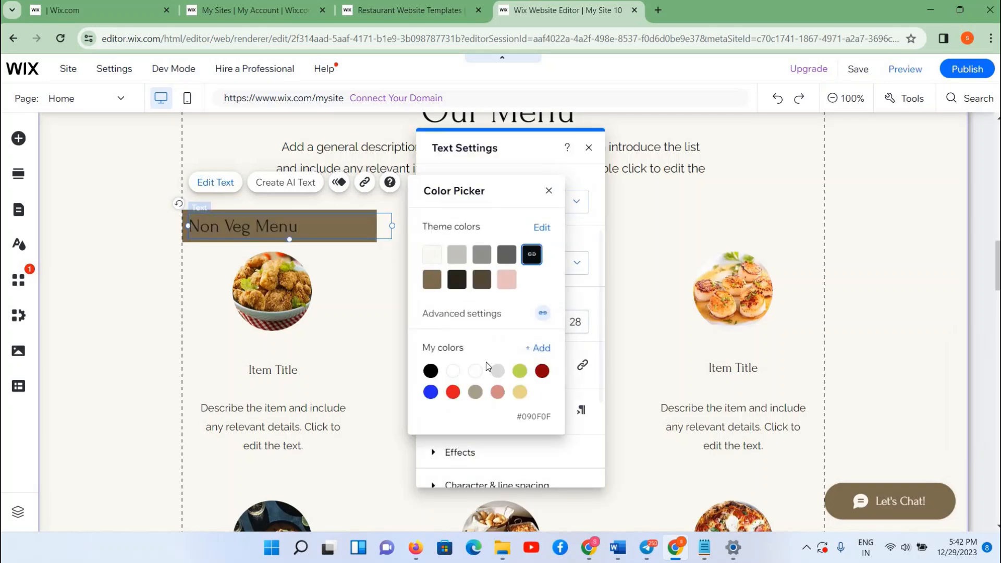
click(475, 371)
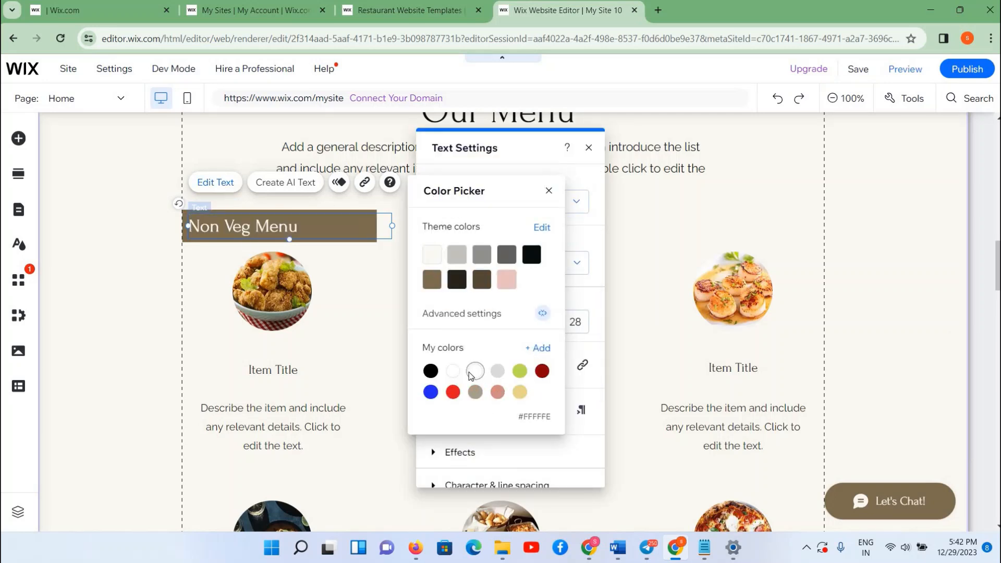
click(548, 190)
click(438, 365)
click(732, 233)
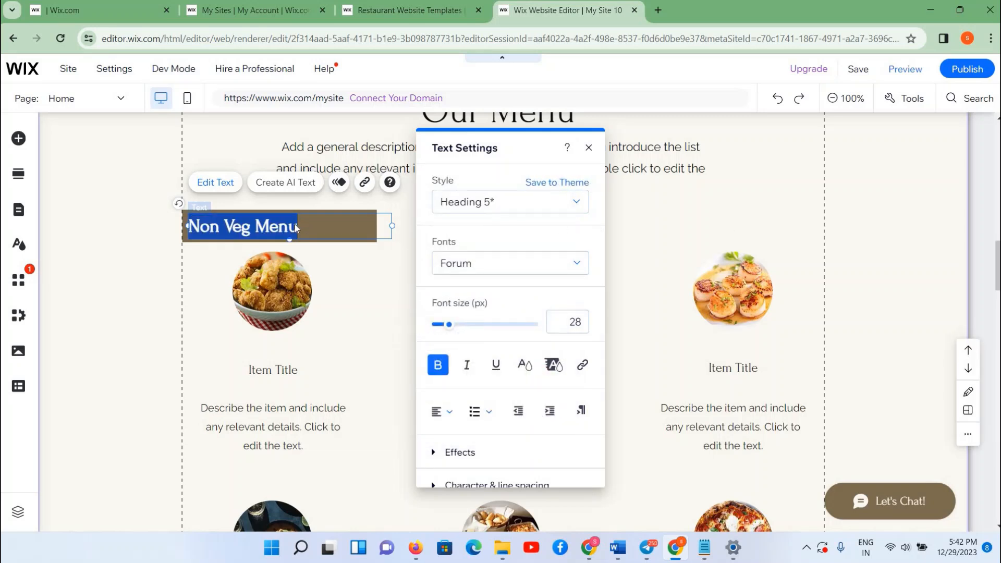
- Set the "Non Veg Menu" heading's font size to 25 px
double_click(282, 228)
drag(443, 327, 444, 327)
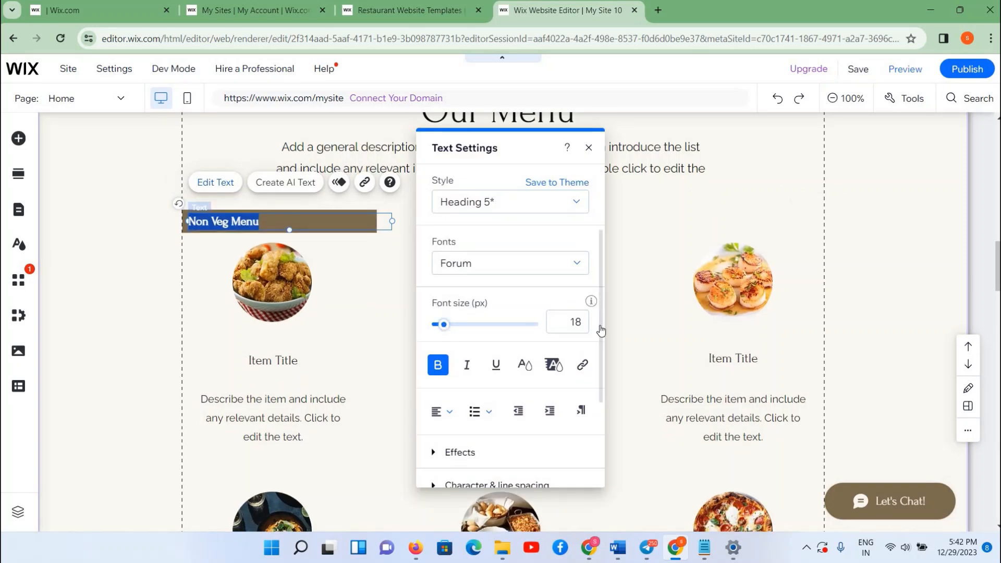
click(572, 328)
text(25)
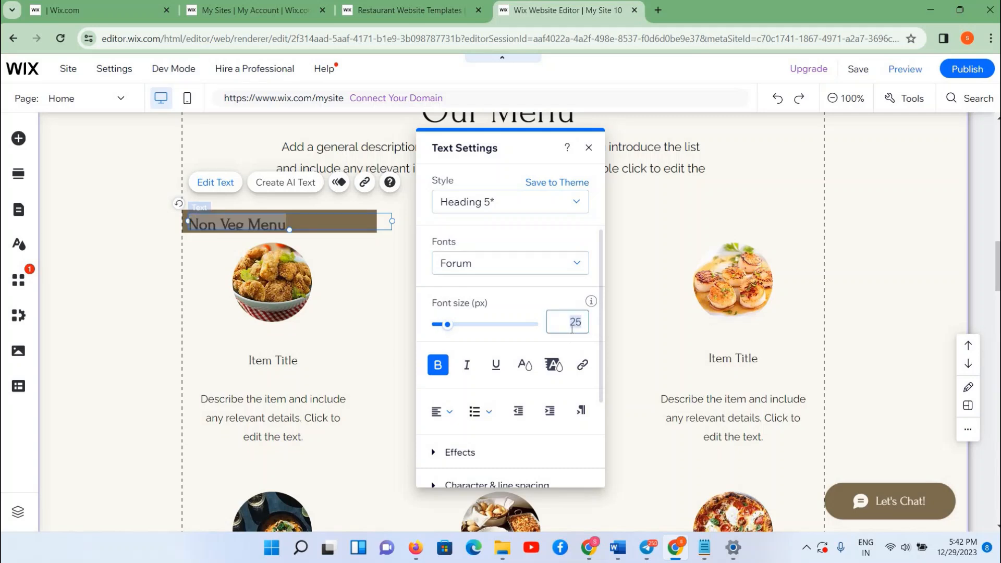
- Set the "Non Veg Menu" heading's font size to 20 px
text(20)
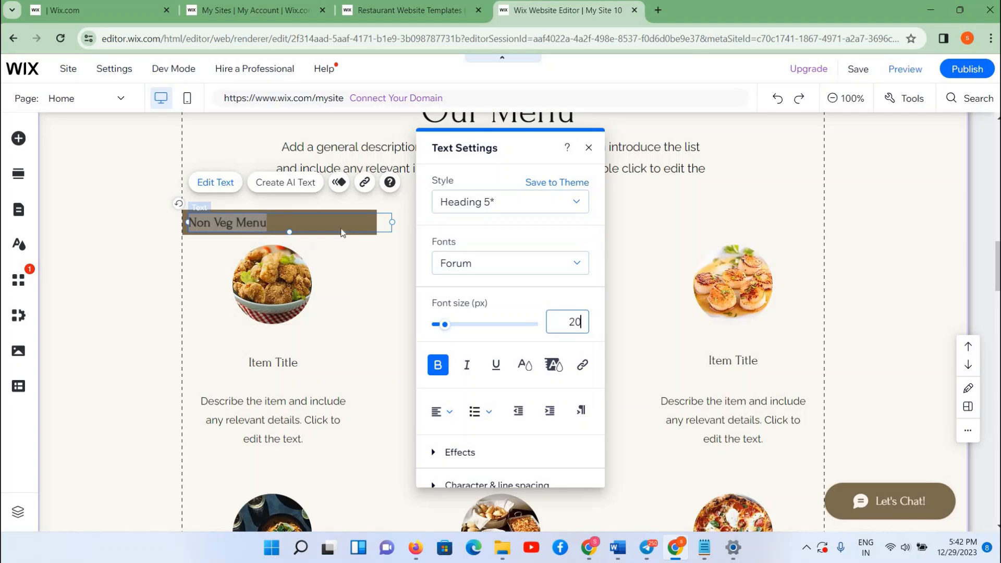
click(343, 230)
click(367, 238)
- Shorten the brown bar to about 215 px wide and put the "Non Veg Menu" heading back on it
click(367, 224)
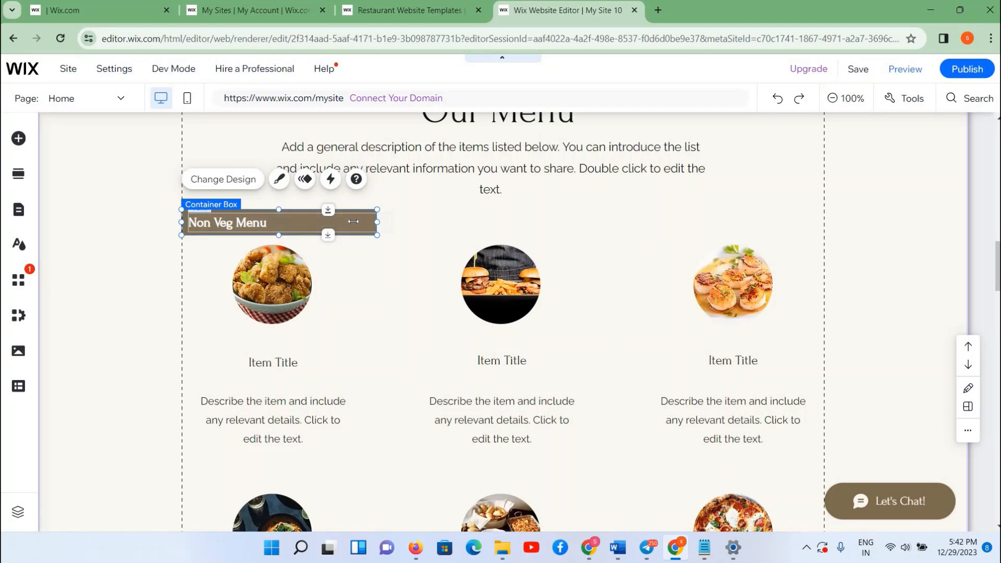
drag(378, 223, 369, 107)
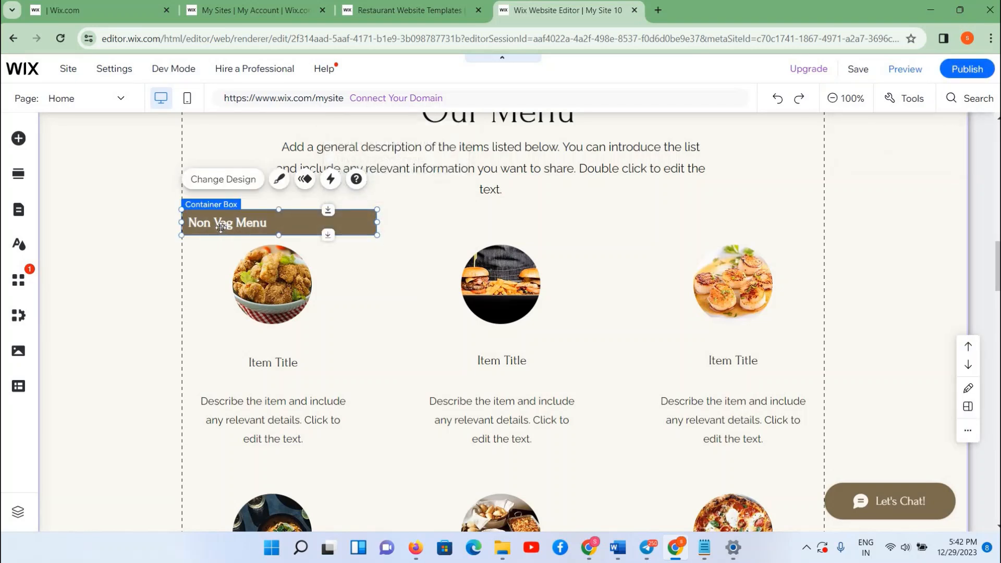
click(313, 222)
drag(313, 222, 323, 228)
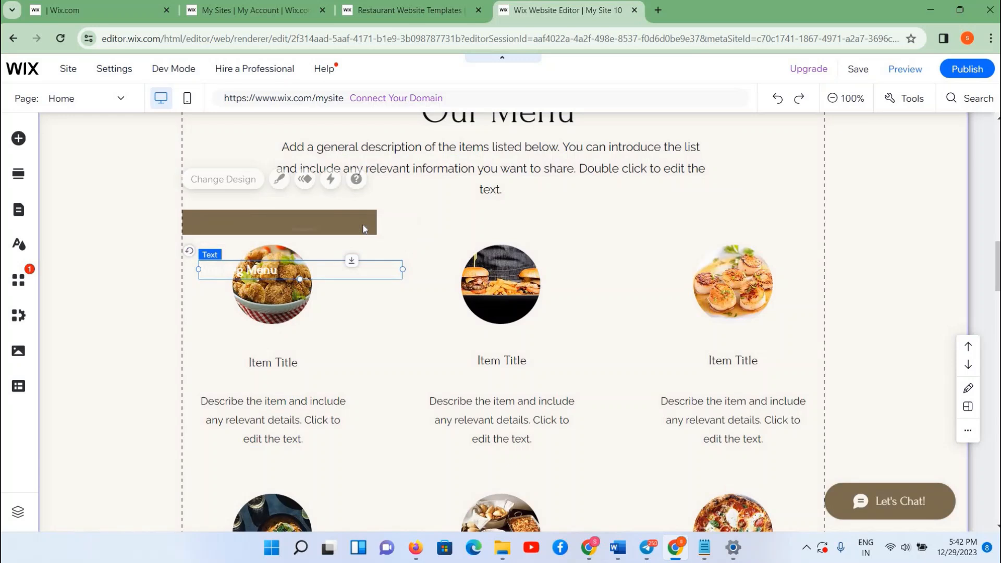
click(361, 214)
drag(377, 222, 307, 222)
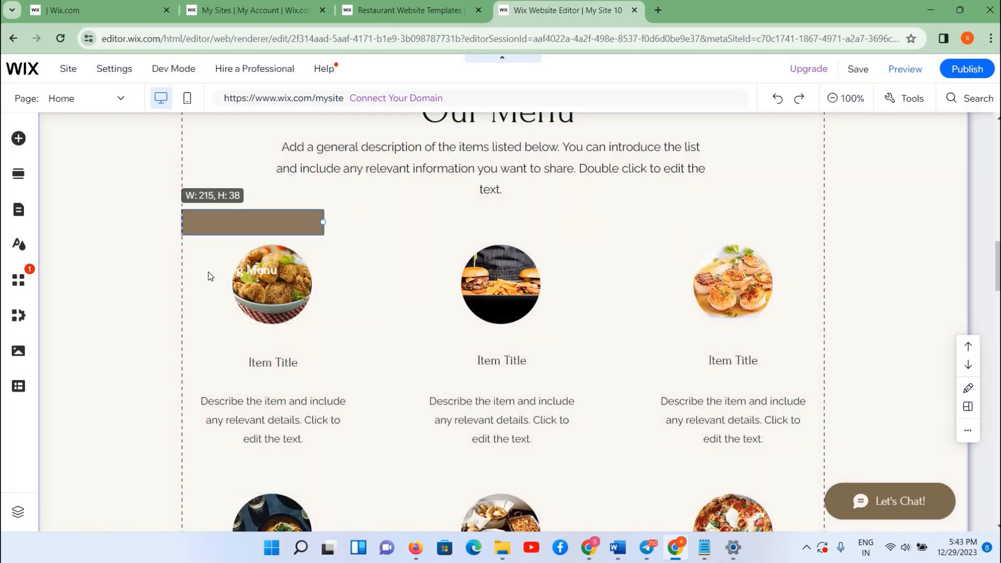
drag(200, 270, 200, 226)
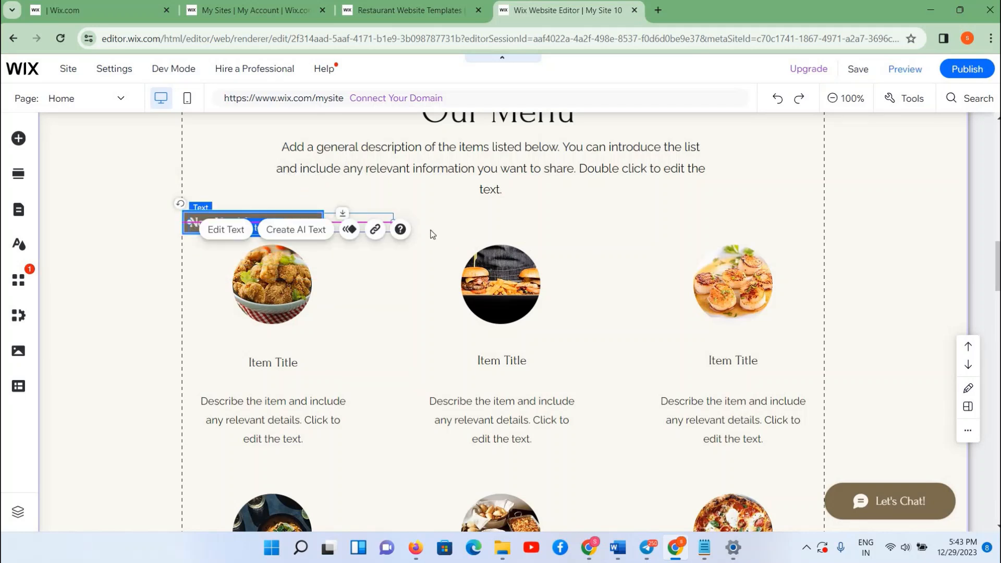
click(345, 248)
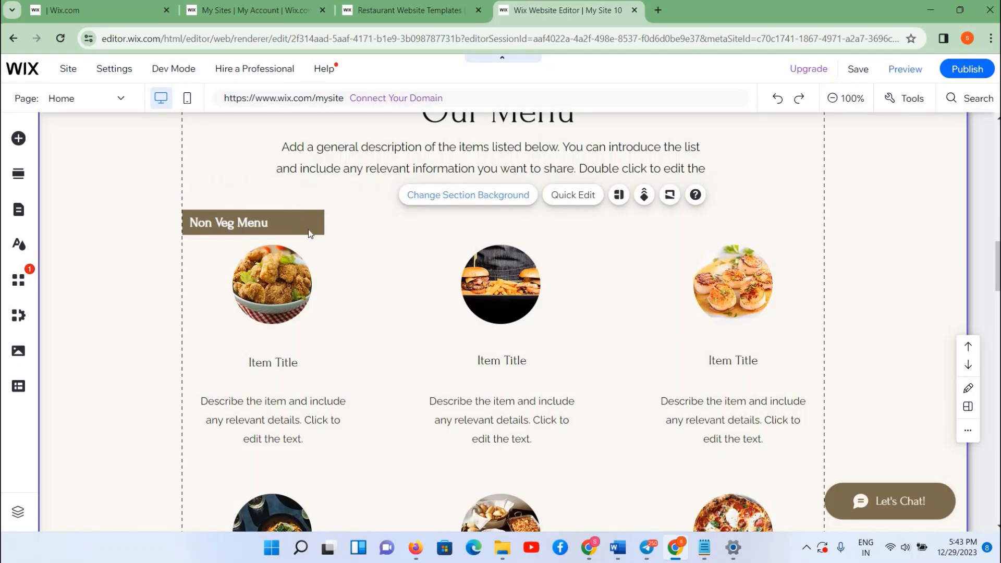
- Move the brown bar and its "Non Veg Menu" heading above the middle column's burger photo, with the text centered on the bar
scroll(234, 374, down, 1)
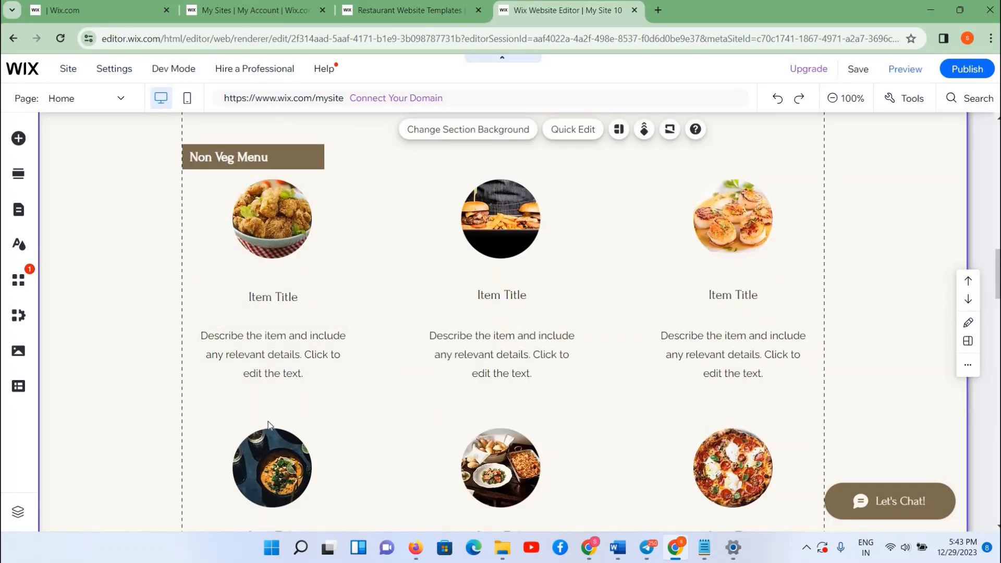
scroll(533, 419, down, 3)
scroll(464, 217, up, 4)
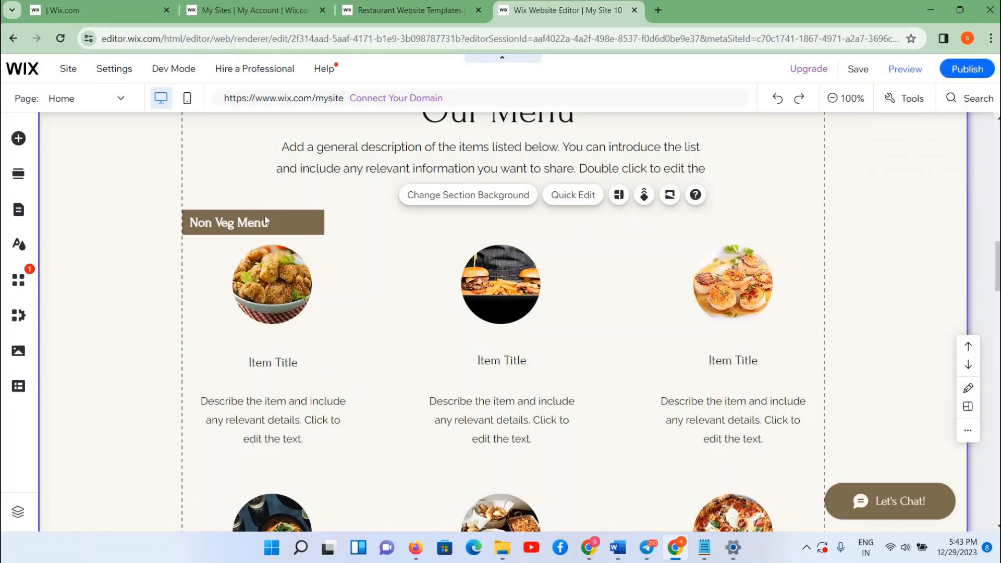
drag(209, 221, 300, 334)
drag(264, 217, 511, 216)
scroll(369, 323, down, 3)
scroll(334, 339, up, 3)
drag(324, 338, 510, 386)
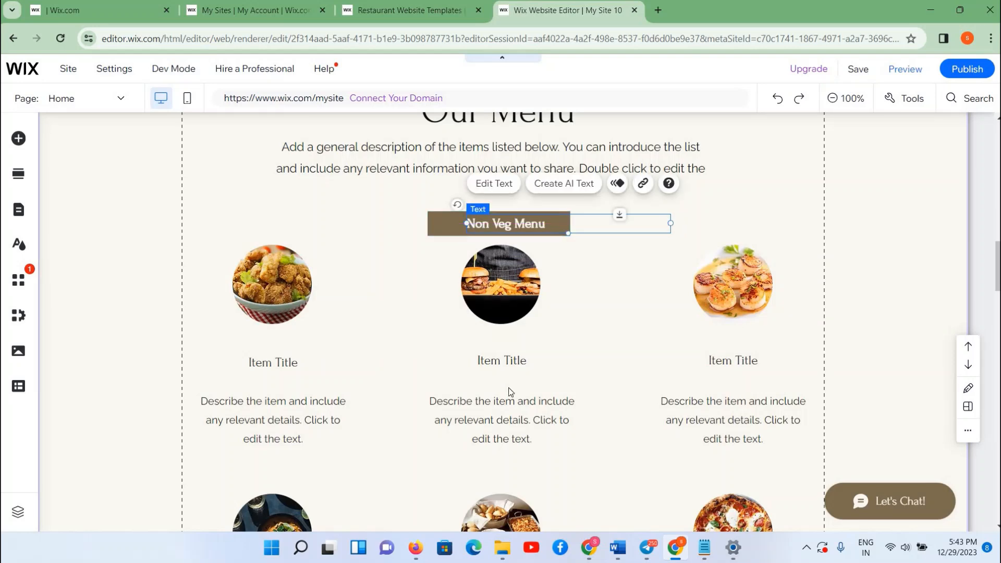
- Extend the Our Menu section downward to a height of about 2096 px, leaving empty space below the six items
scroll(512, 391, down, 5)
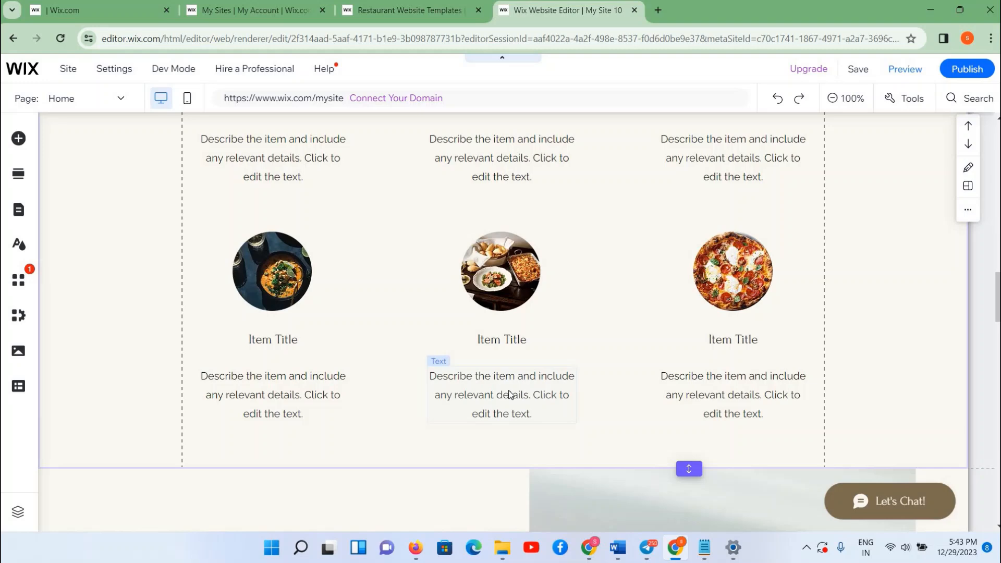
scroll(509, 394, up, 10)
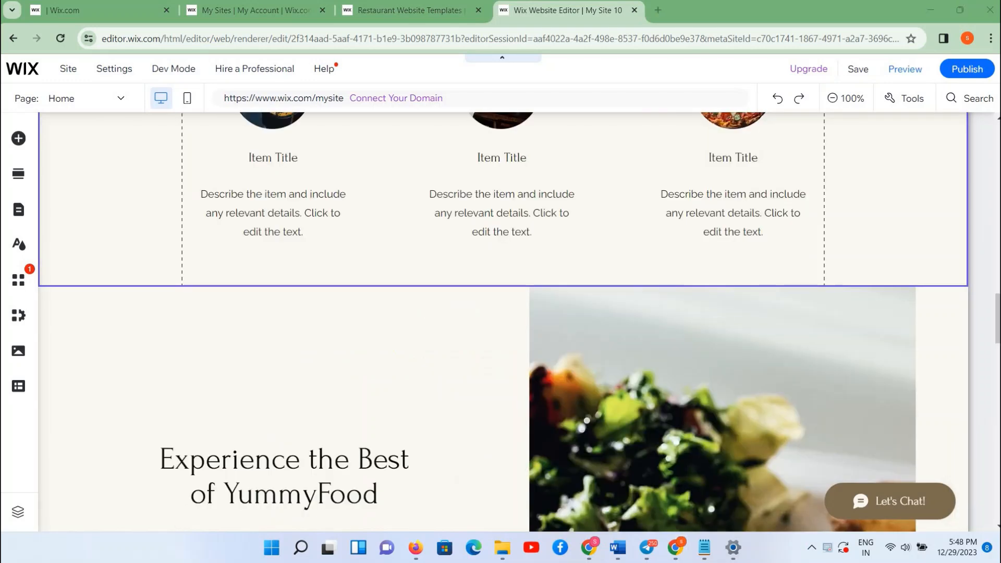
scroll(513, 319, up, 3)
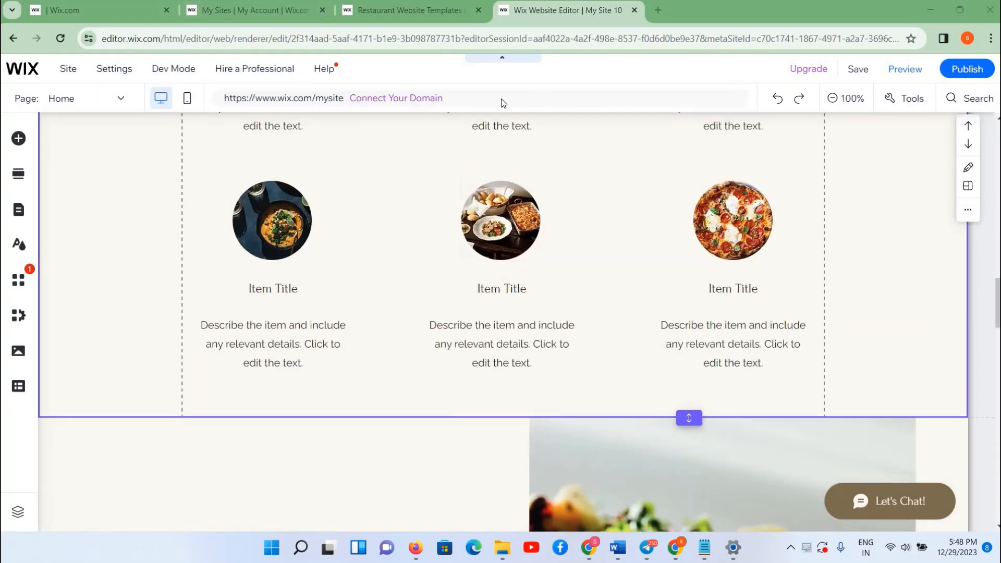
scroll(466, 289, up, 3)
scroll(467, 289, up, 3)
scroll(465, 286, down, 8)
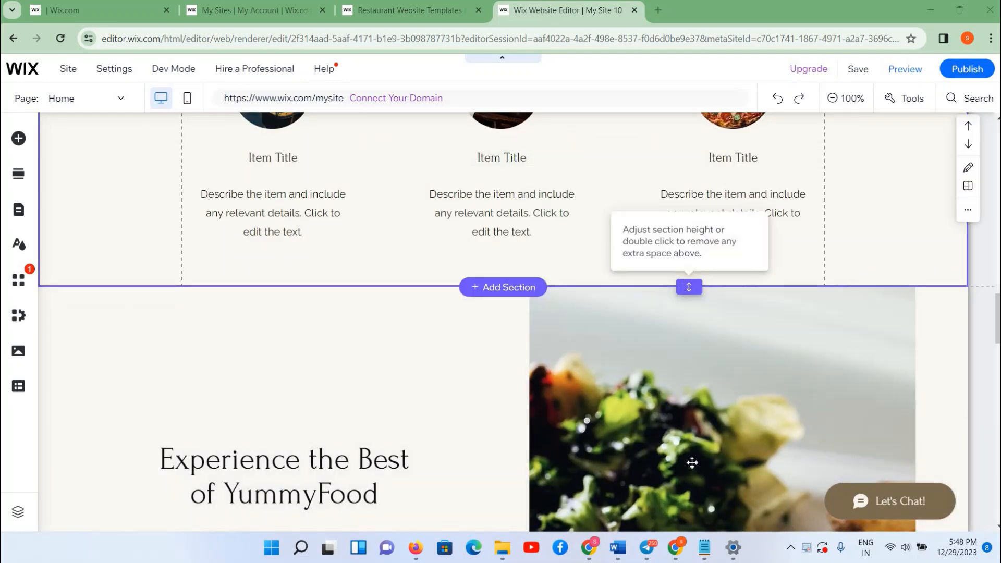
drag(688, 286, 689, 518)
scroll(600, 373, down, 5)
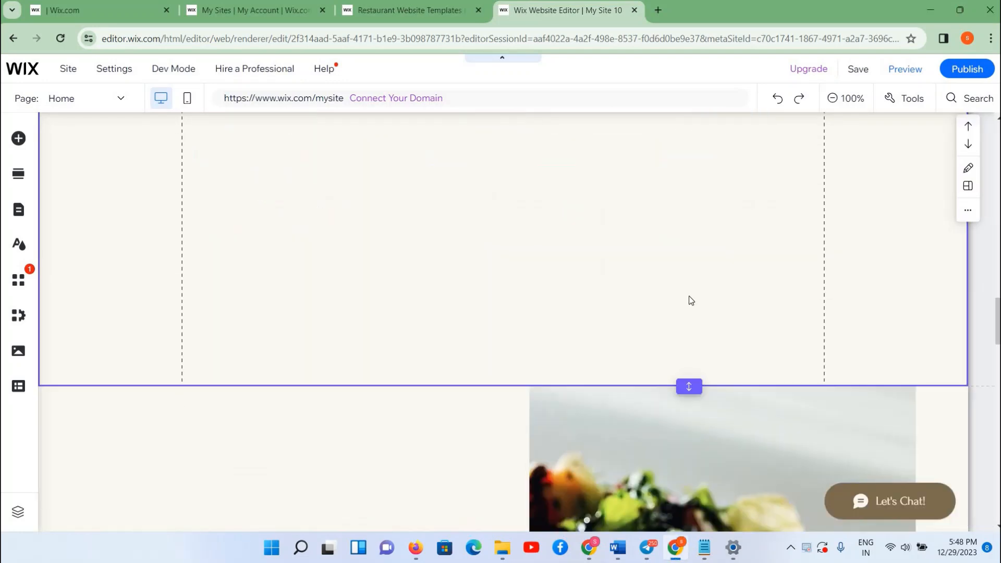
scroll(699, 365, up, 5)
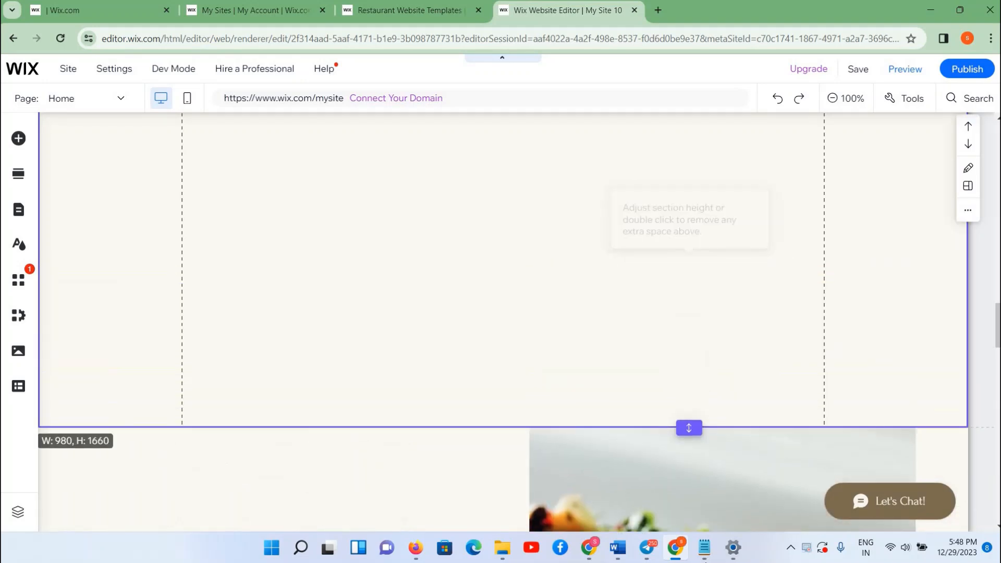
scroll(699, 386, down, 4)
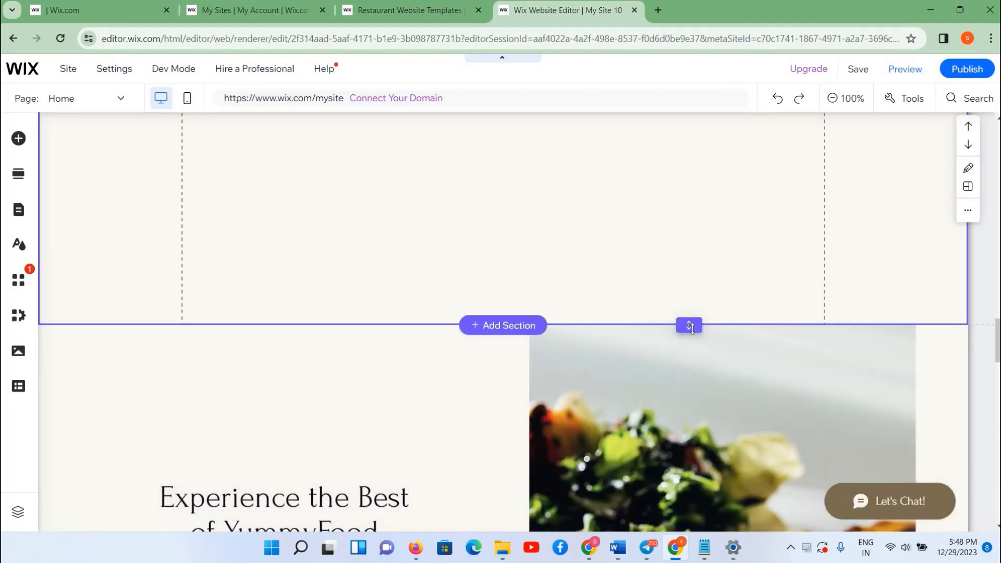
scroll(699, 483, up, 4)
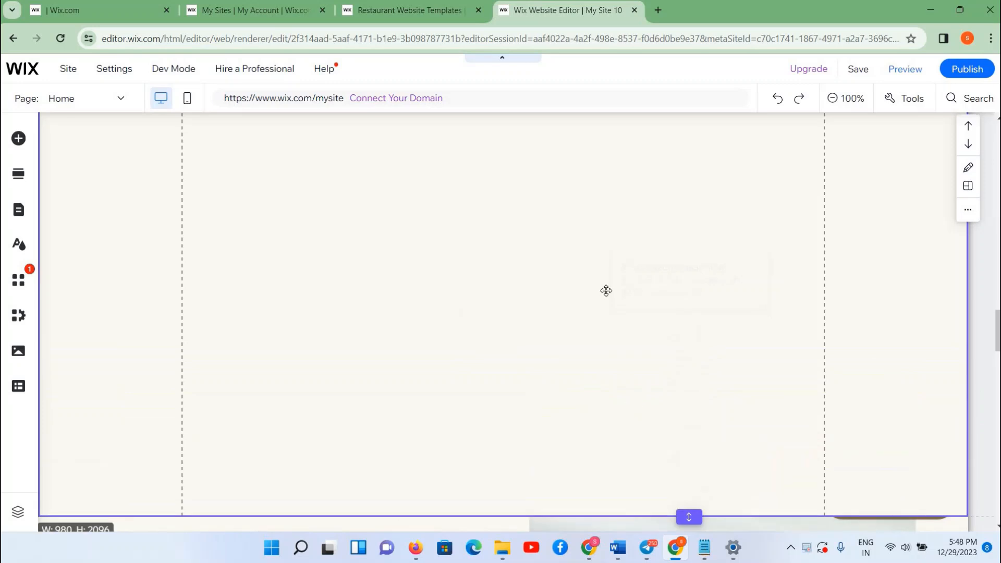
scroll(501, 235, up, 5)
- Add the three-card travel repeater (Magical Deserts, Exotic Urbanism, Misty Mountains) and place it below the second row of menu items
click(501, 235)
scroll(500, 235, up, 5)
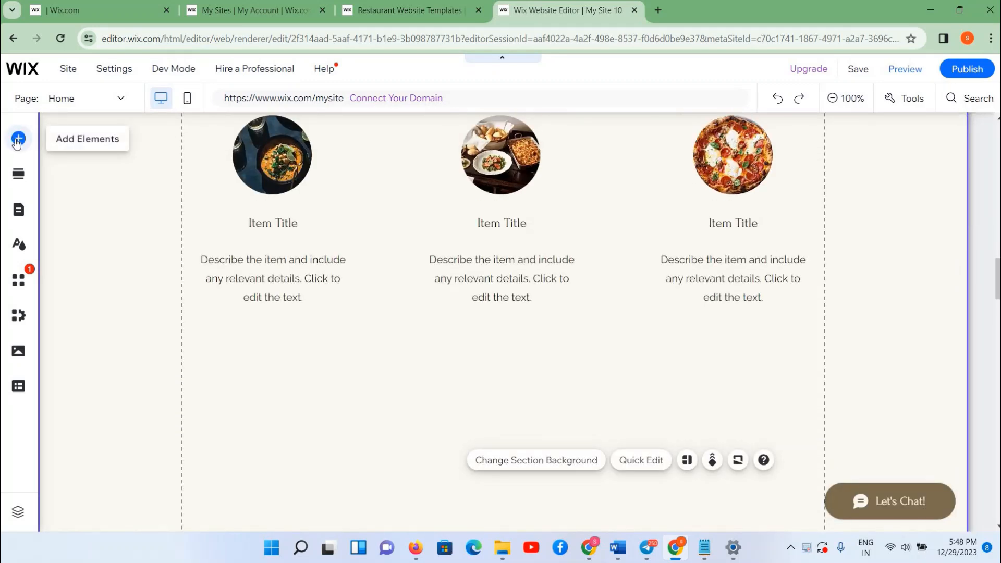
click(18, 139)
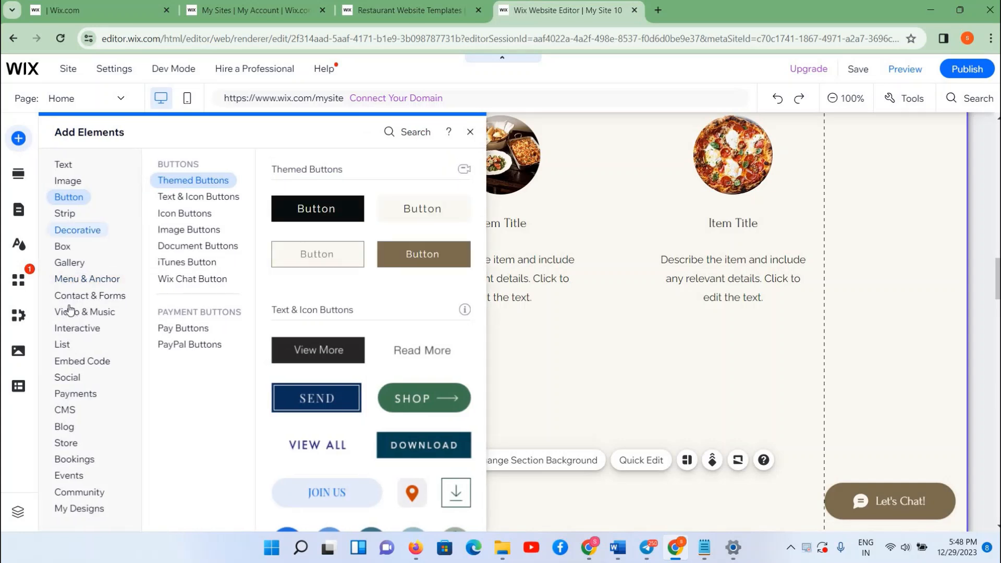
click(62, 344)
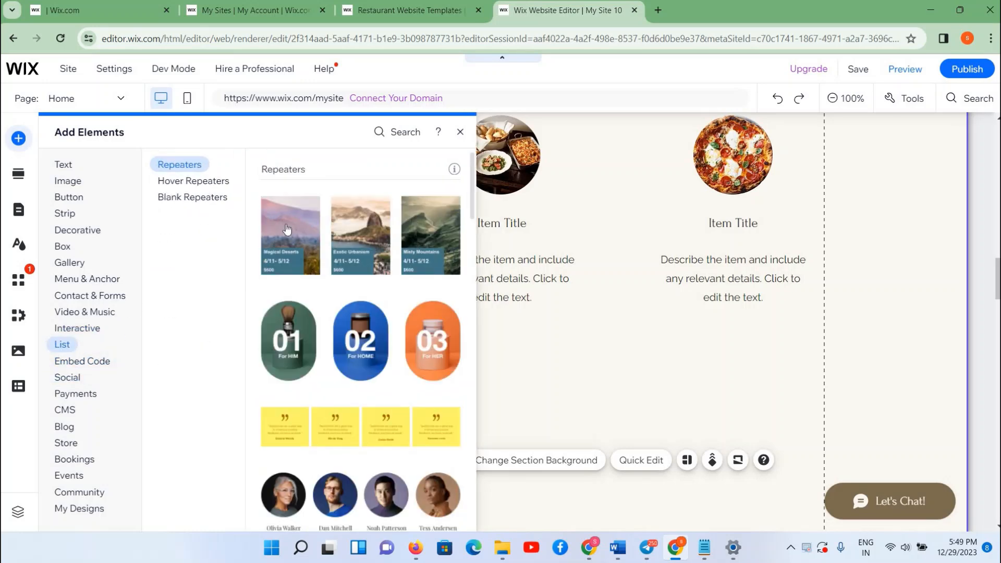
drag(286, 225, 286, 225)
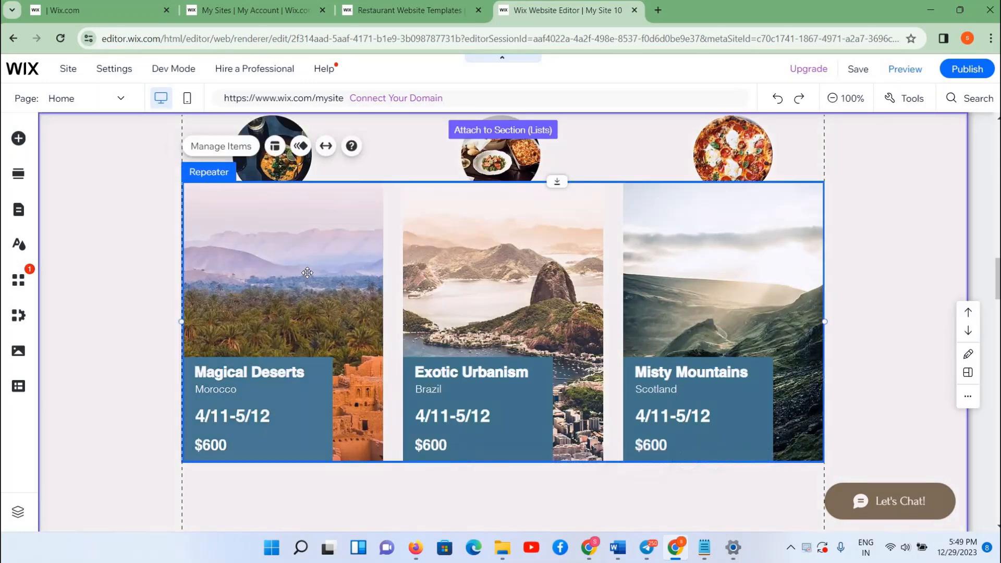
drag(308, 306, 301, 456)
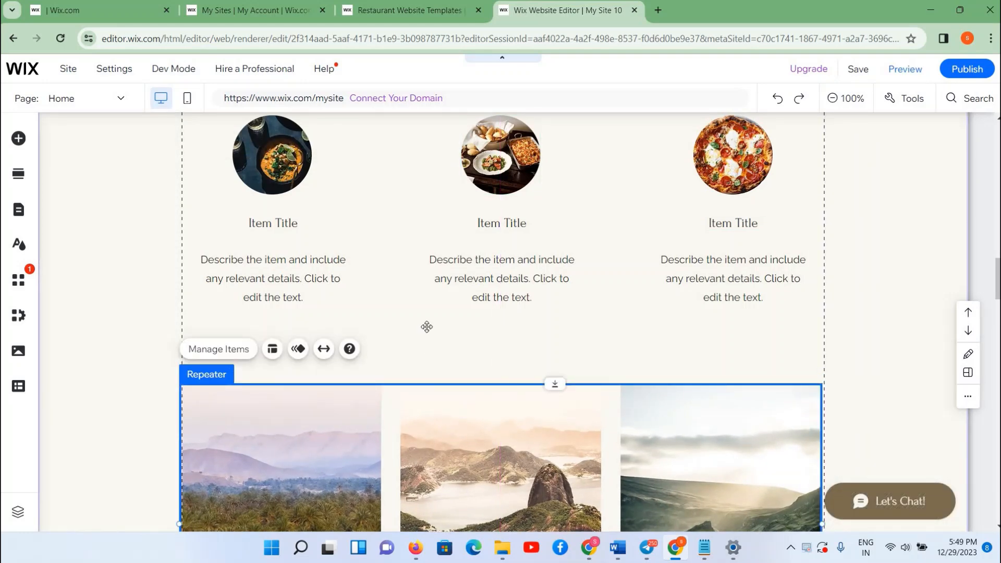
scroll(317, 348, down, 2)
scroll(387, 249, down, 4)
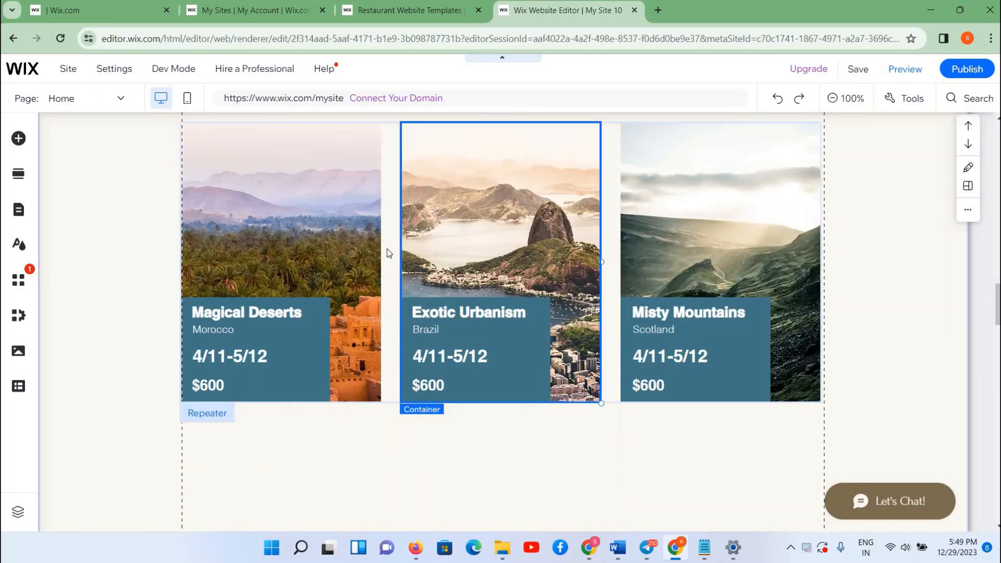
scroll(387, 248, up, 6)
- Add a Heading 2 text reading "Menu" between the second row of items and the repeater
click(368, 323)
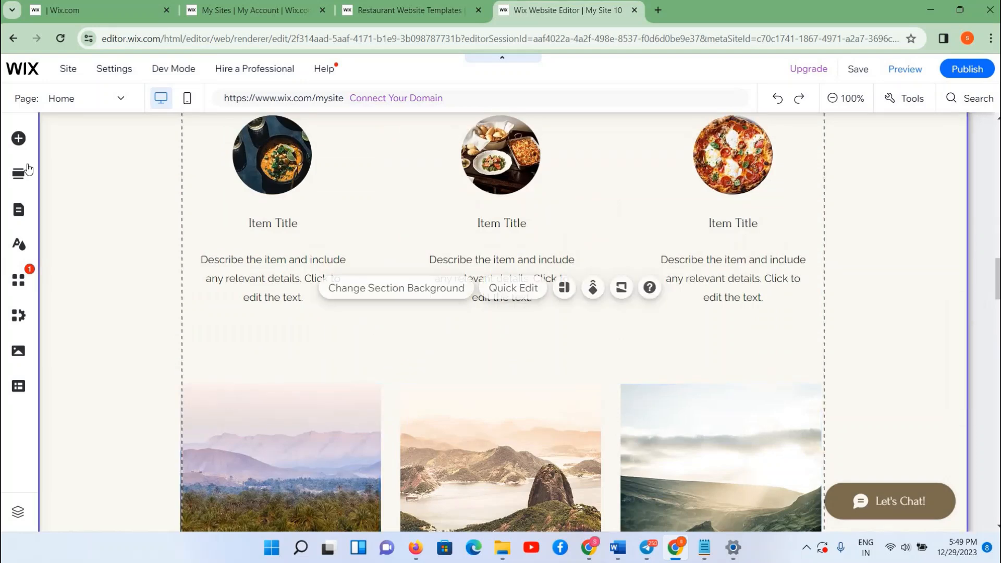
click(18, 139)
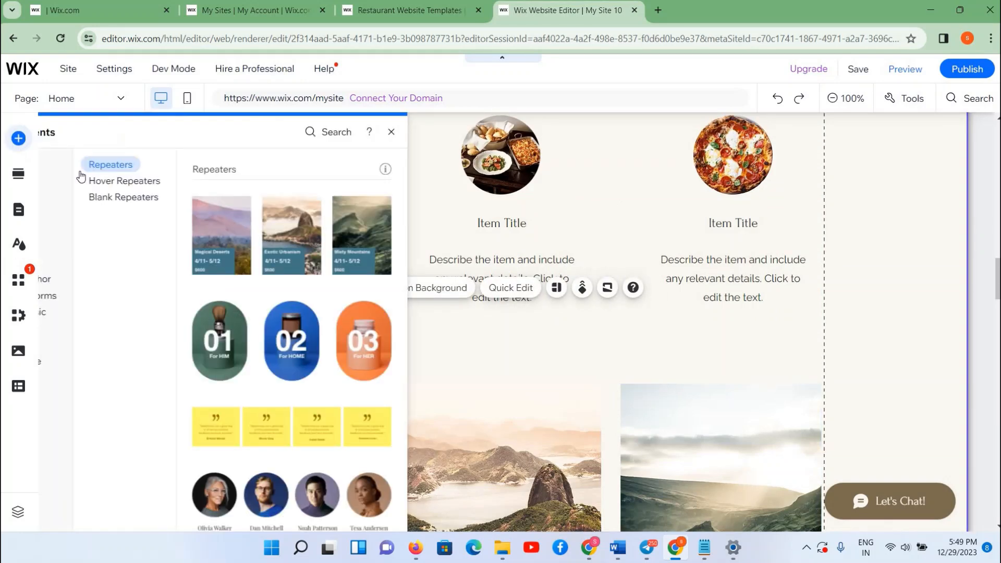
click(63, 164)
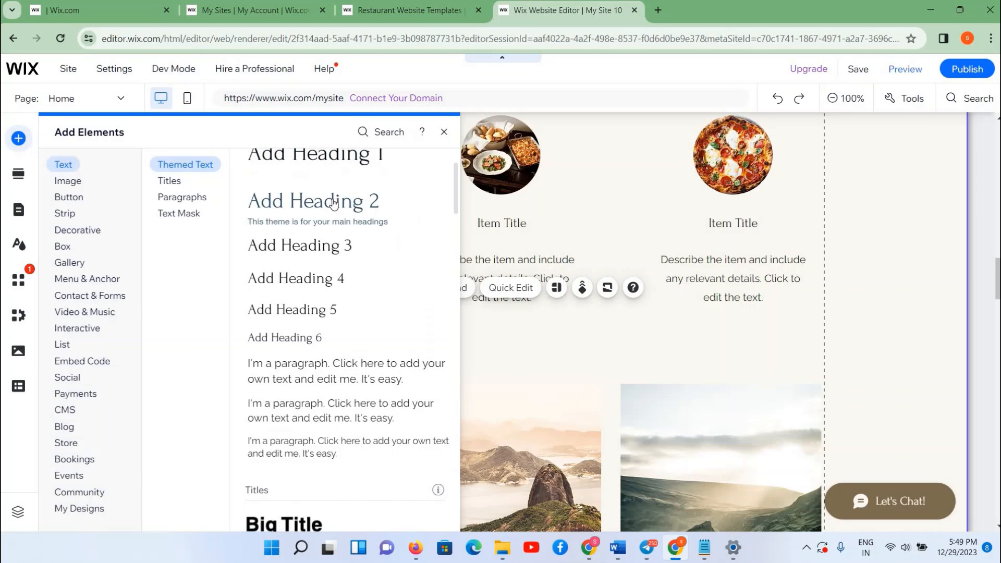
drag(363, 276, 479, 346)
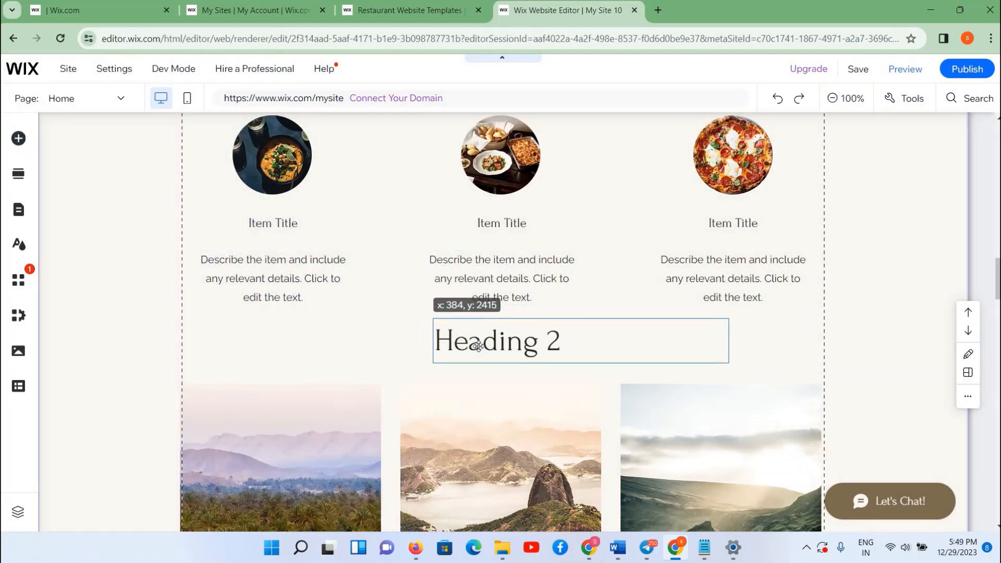
double_click(479, 346)
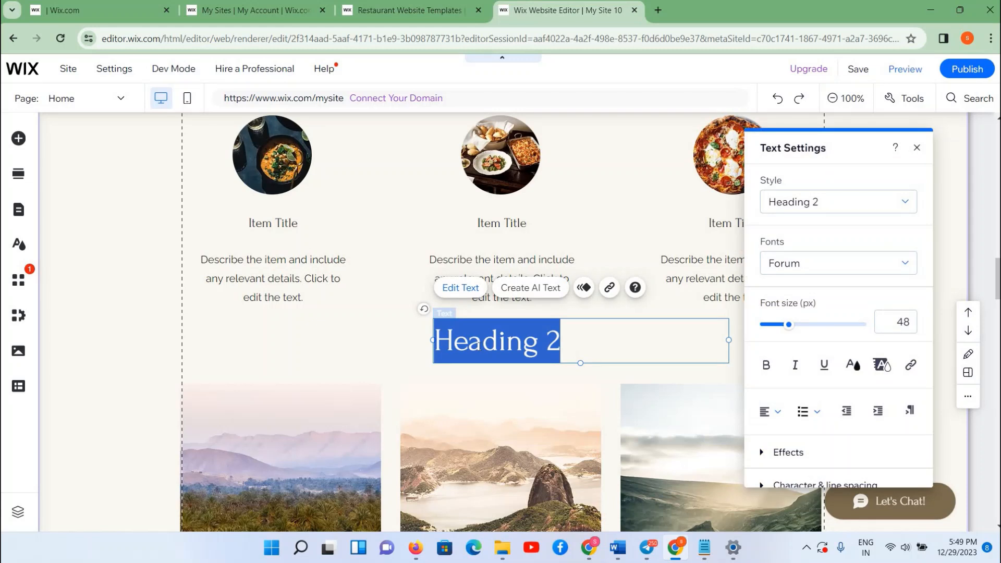
text(Menu)
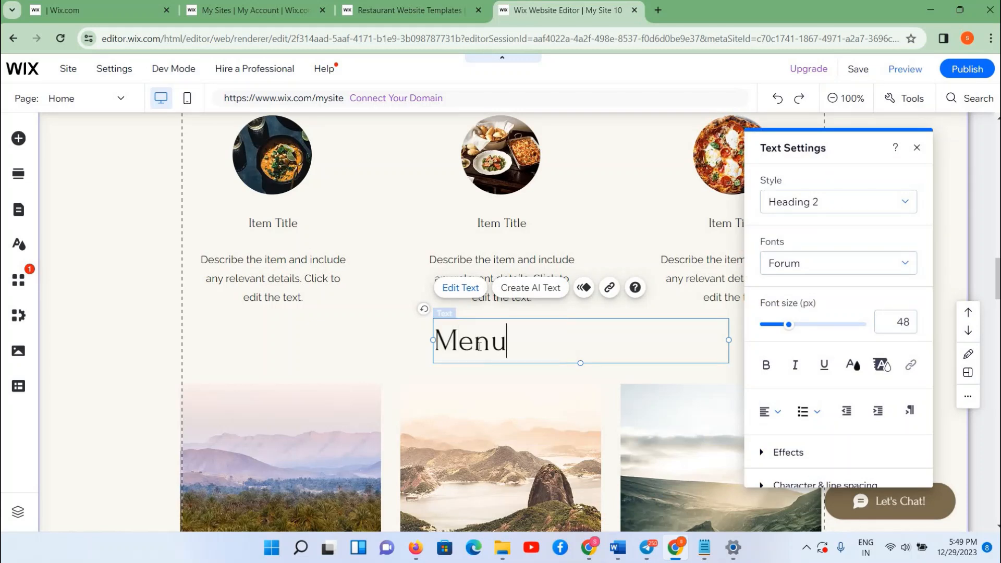
- Make the "Menu" heading bold and color it brown (#7C6C50)
double_click(479, 347)
click(766, 365)
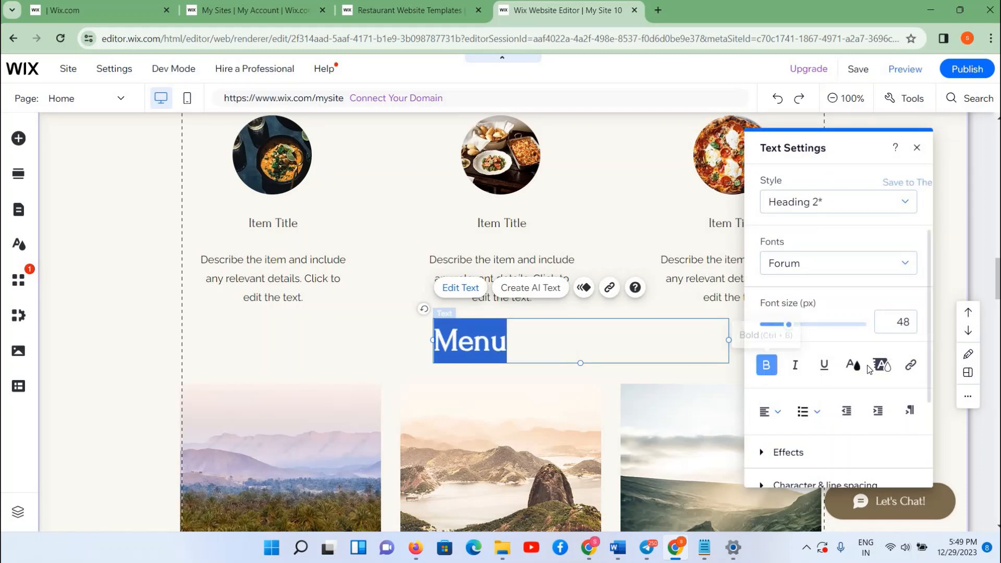
click(854, 366)
click(761, 280)
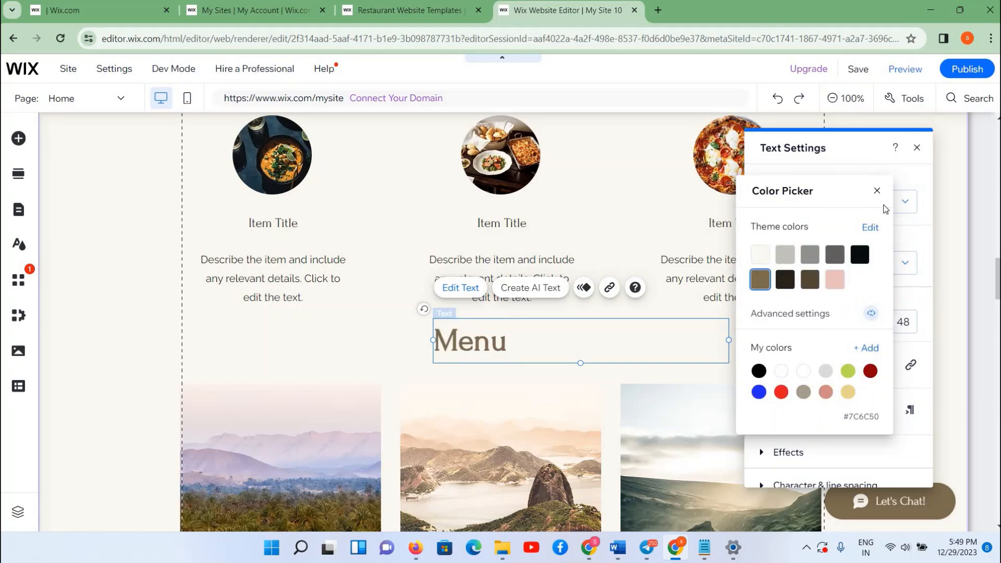
click(877, 193)
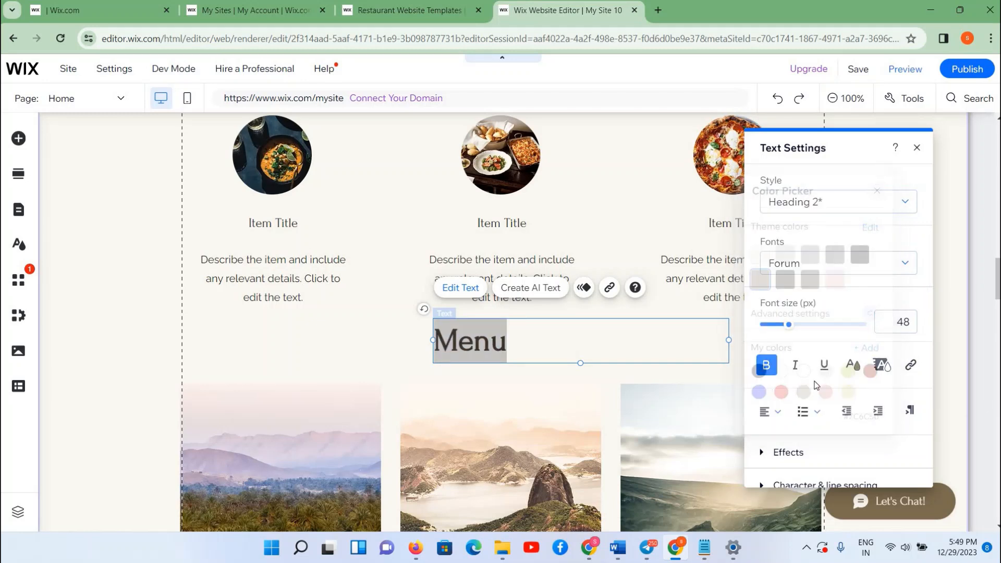
- Center-align the "Menu" heading's text and move its box to about x 252, y 2416, above the repeater
click(776, 412)
click(777, 435)
click(370, 345)
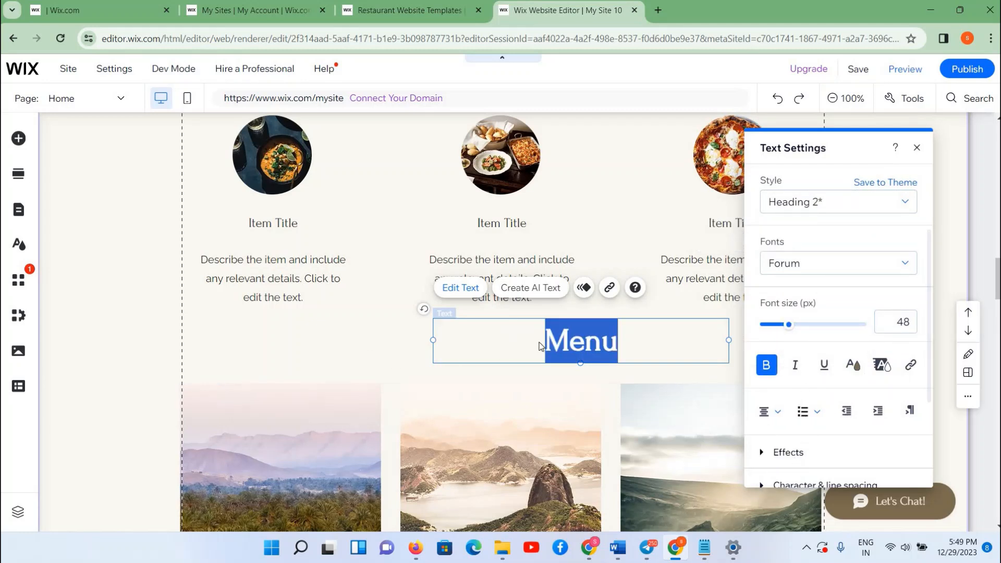
drag(556, 343, 469, 342)
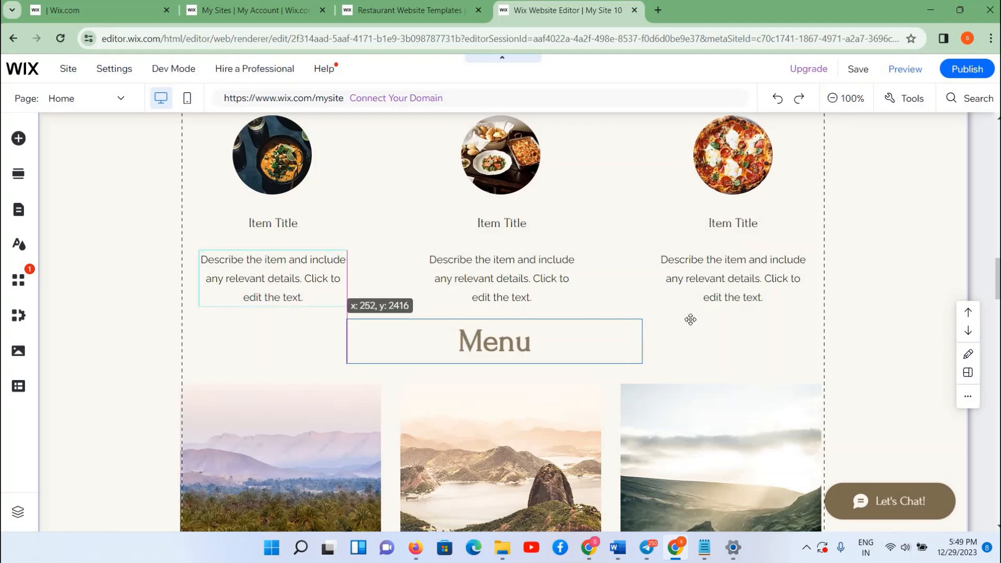
- Open the background image library for the Magical Deserts card and search it for "junk food"
click(415, 266)
scroll(415, 266, down, 4)
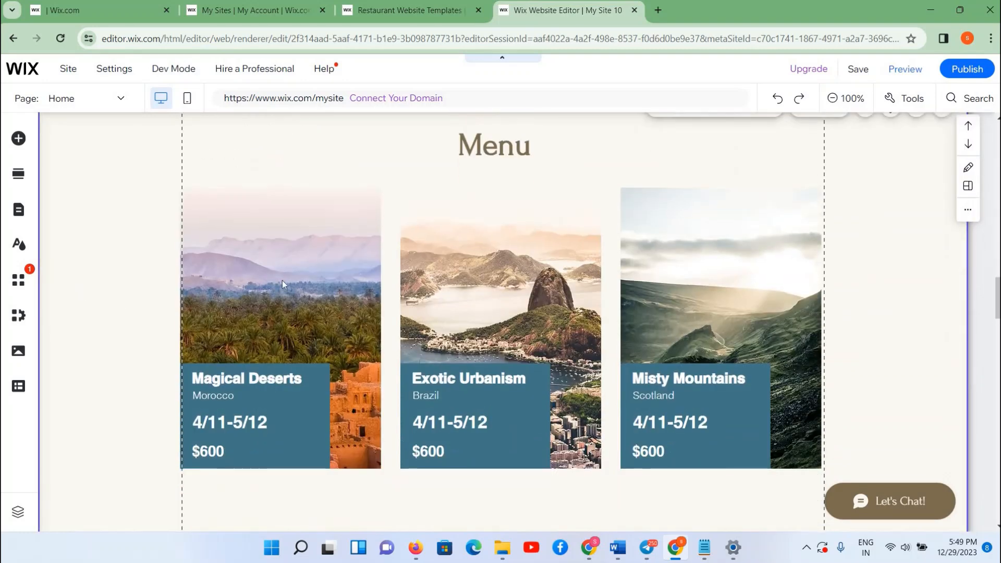
click(256, 262)
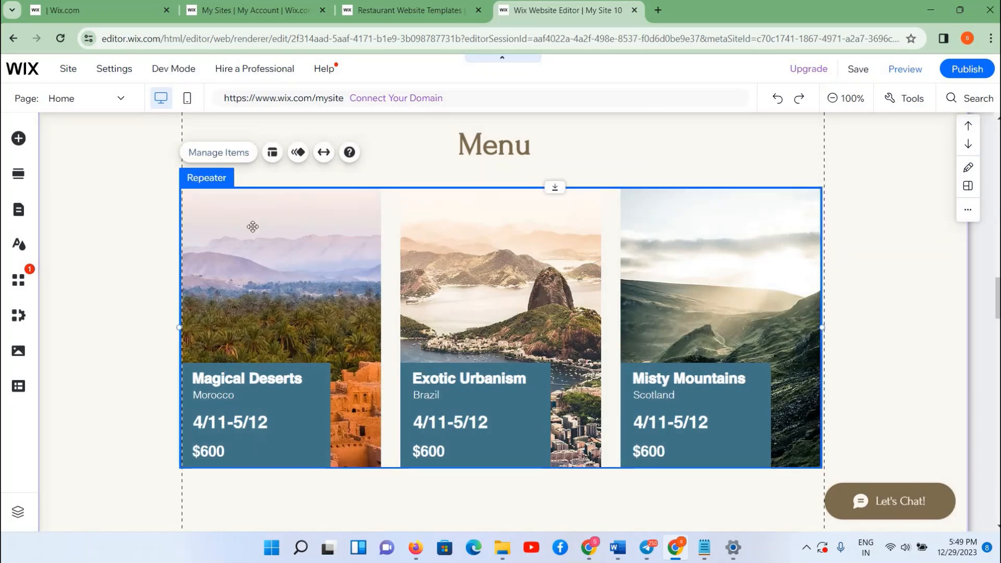
click(278, 247)
click(238, 157)
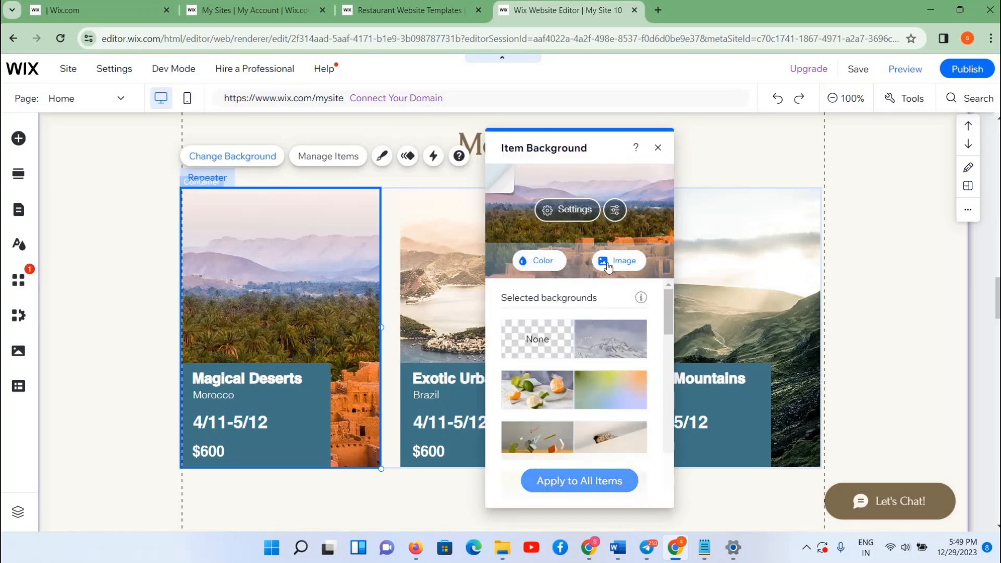
click(635, 264)
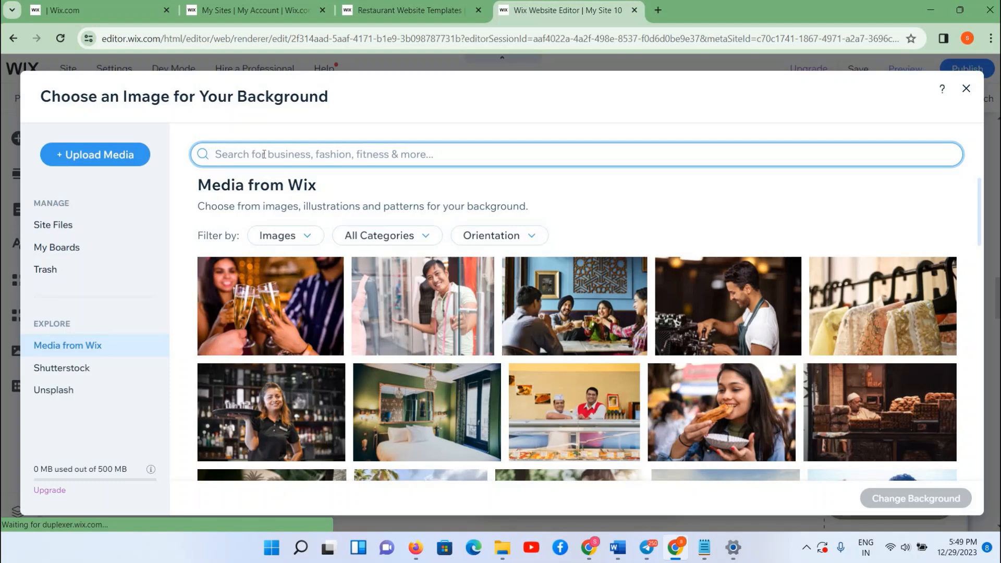
text(junk food)
key(Return)
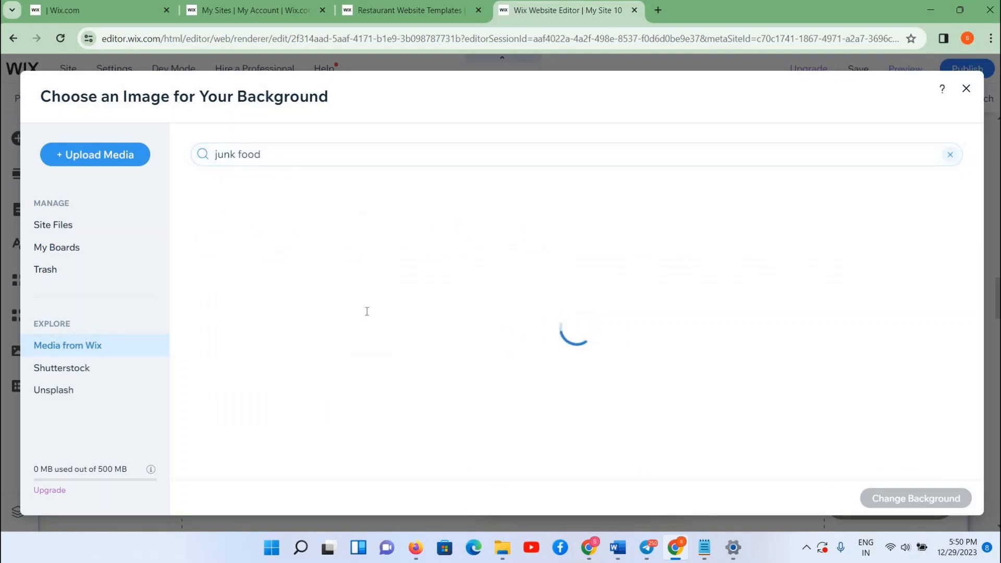
- Apply the stacked biscuit sandwich photo on a dark backdrop as the Magical Deserts card's background
scroll(346, 378, down, 2)
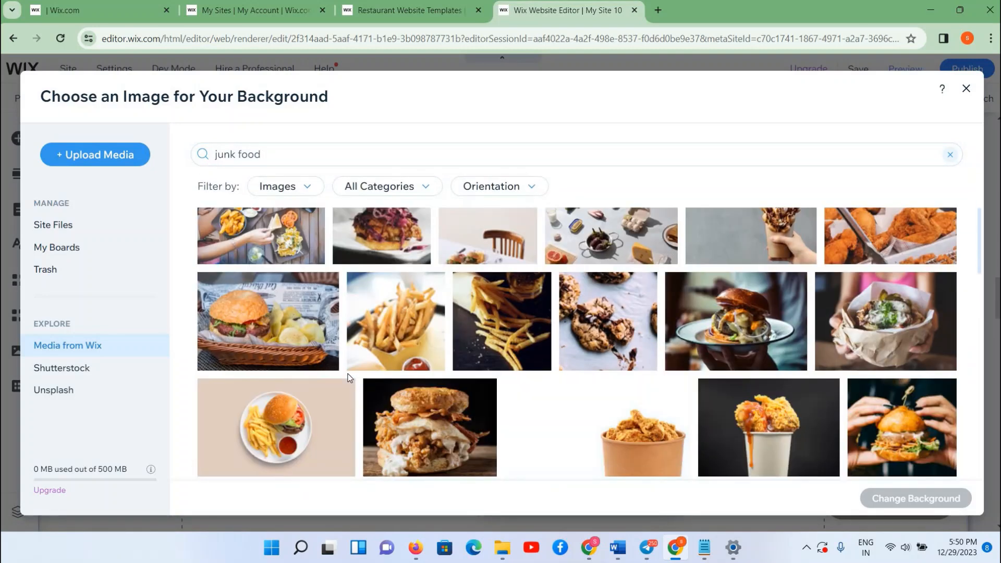
scroll(855, 298, up, 1)
scroll(855, 297, down, 1)
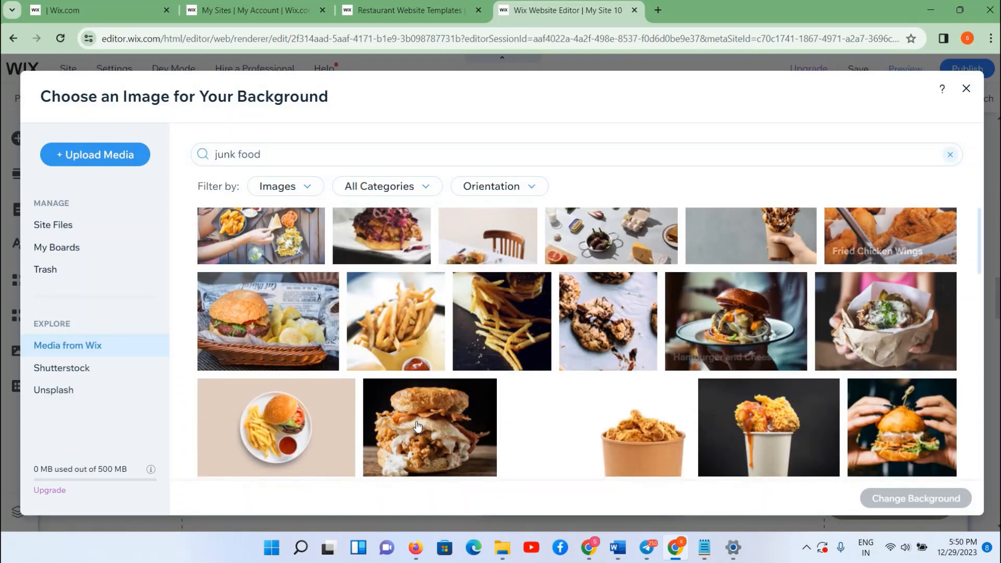
click(478, 452)
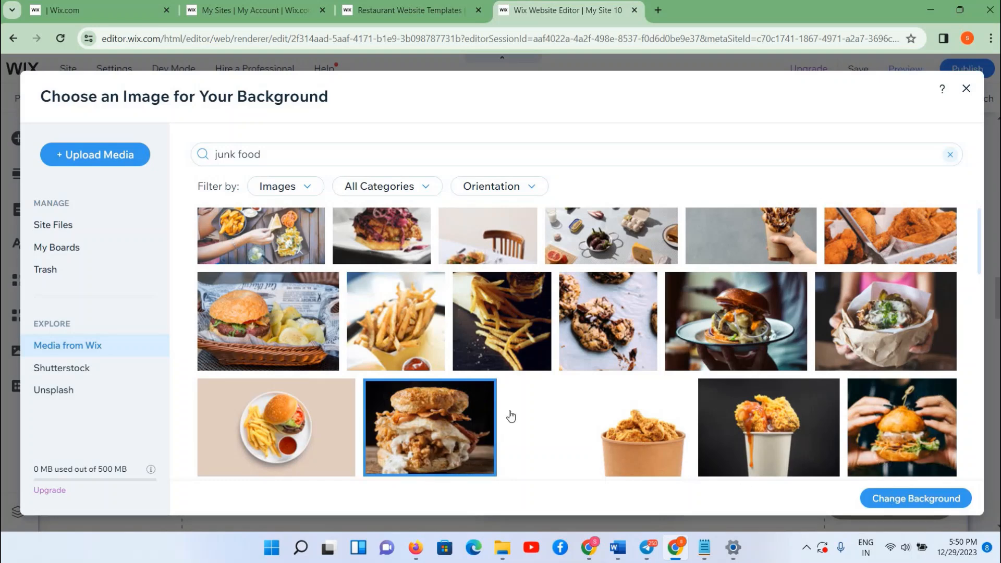
click(896, 498)
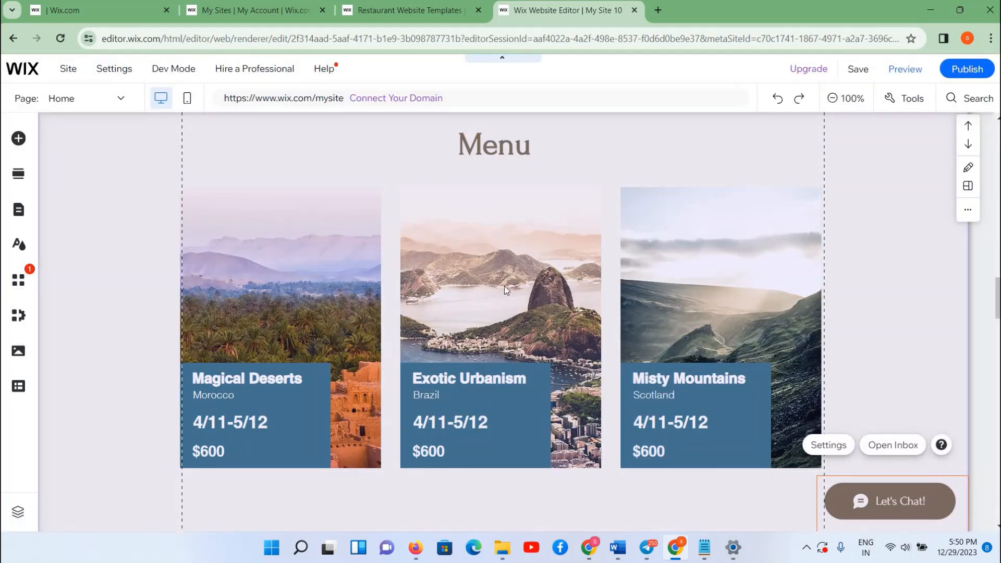
- Select the Exotic Urbanism card's container in the repeater and open the image library for its background
click(530, 309)
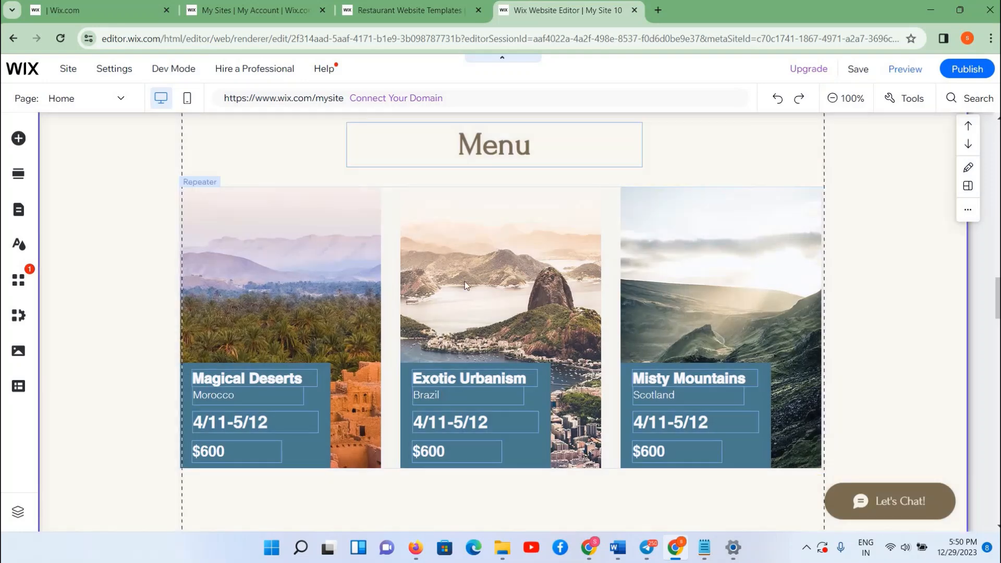
scroll(465, 270, up, 5)
scroll(493, 479, down, 5)
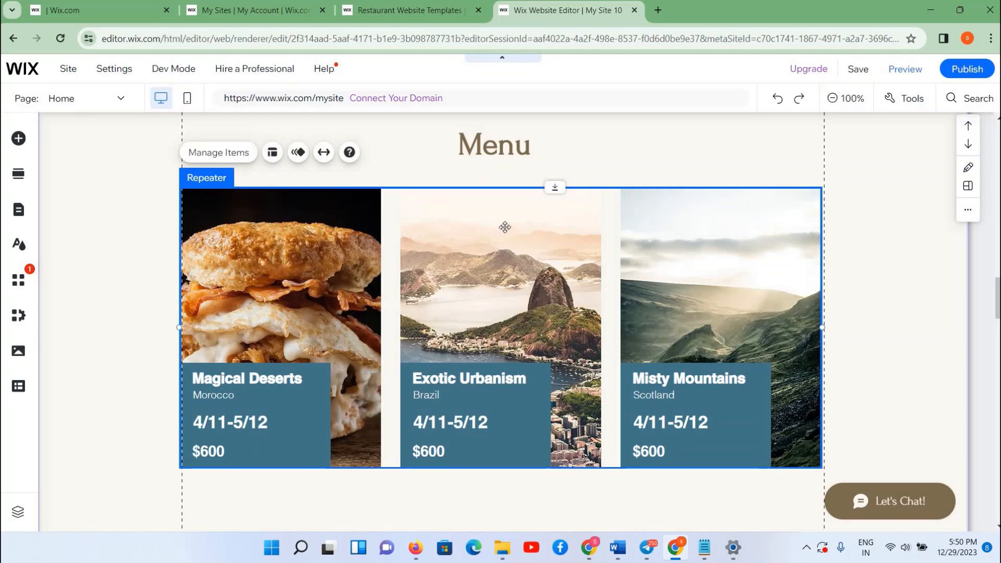
click(505, 226)
click(447, 157)
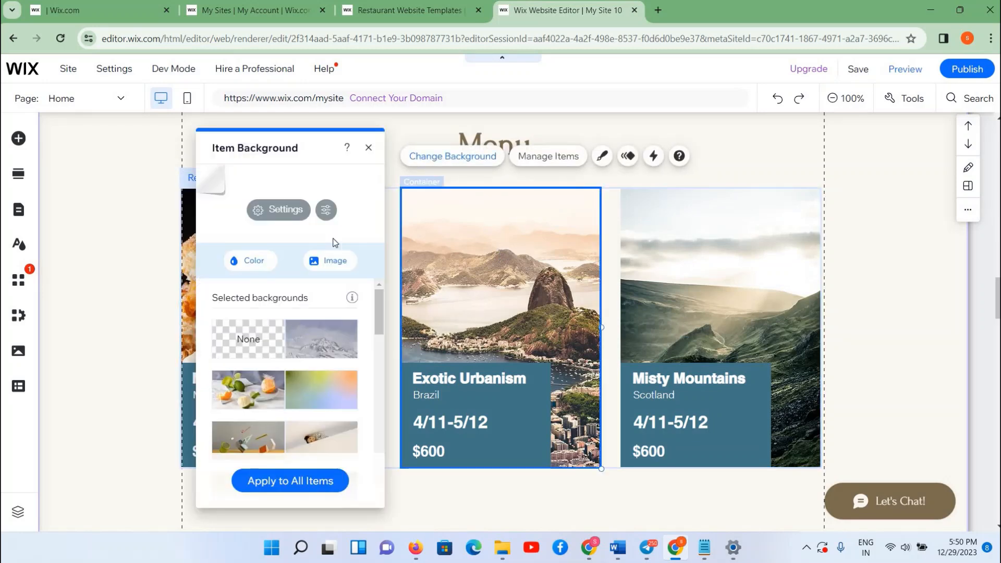
click(318, 264)
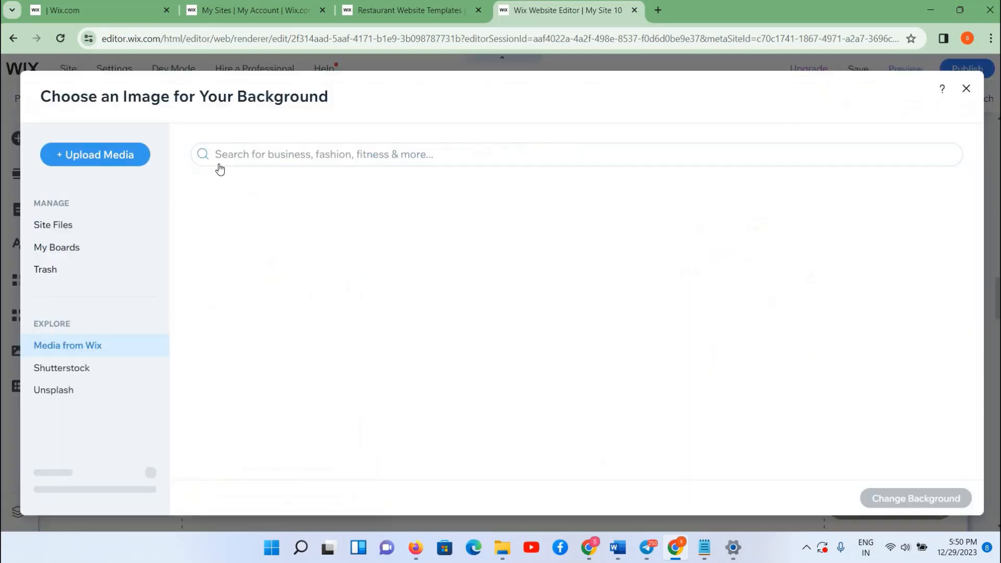
- Search the Wix media images for "junk food" for the Exotic Urbanism card's background
click(261, 156)
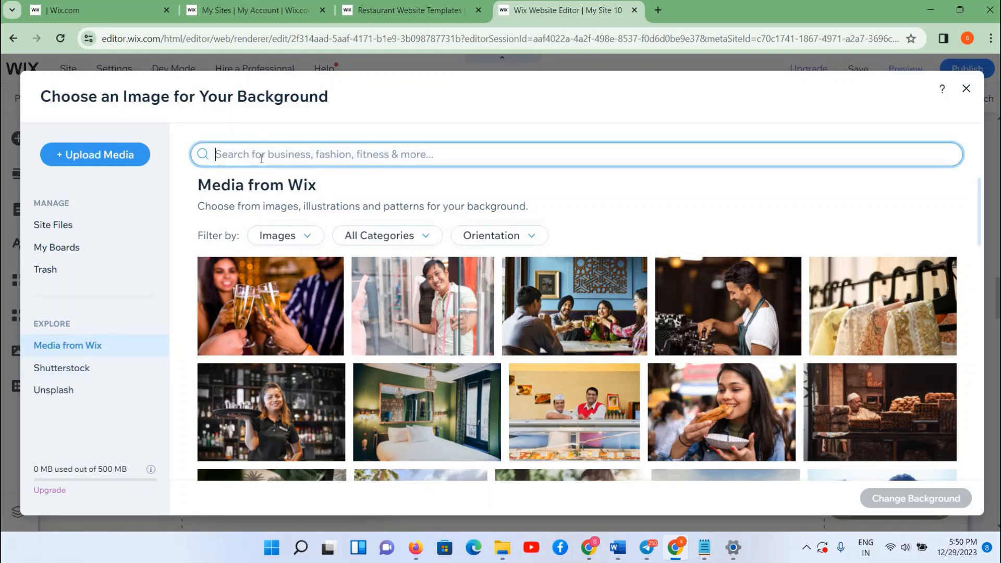
text(fo)
key(BackSpace)
key(BackSpace)
text(ch)
key(BackSpace)
key(BackSpace)
key(BackSpace)
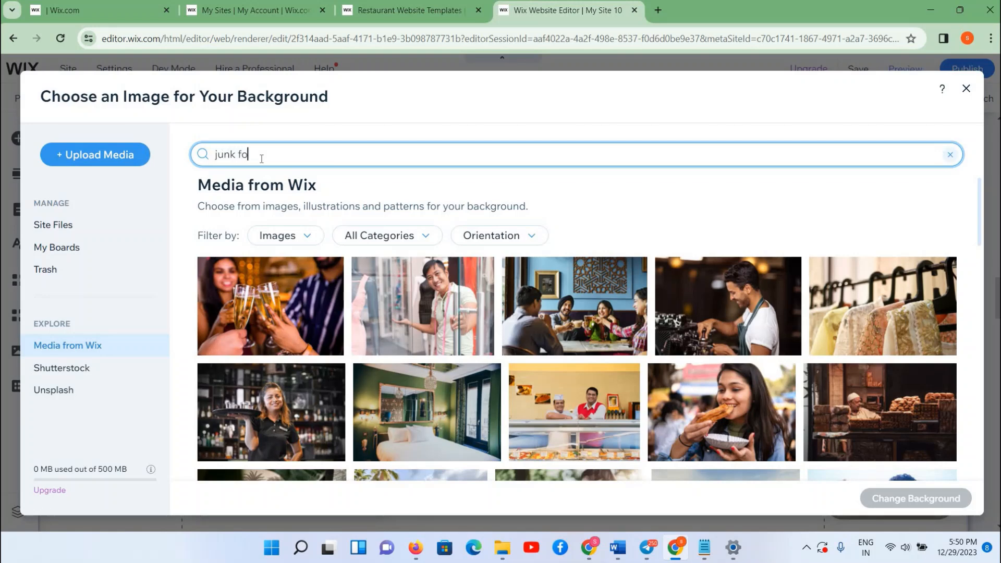
text(junk food)
key(Return)
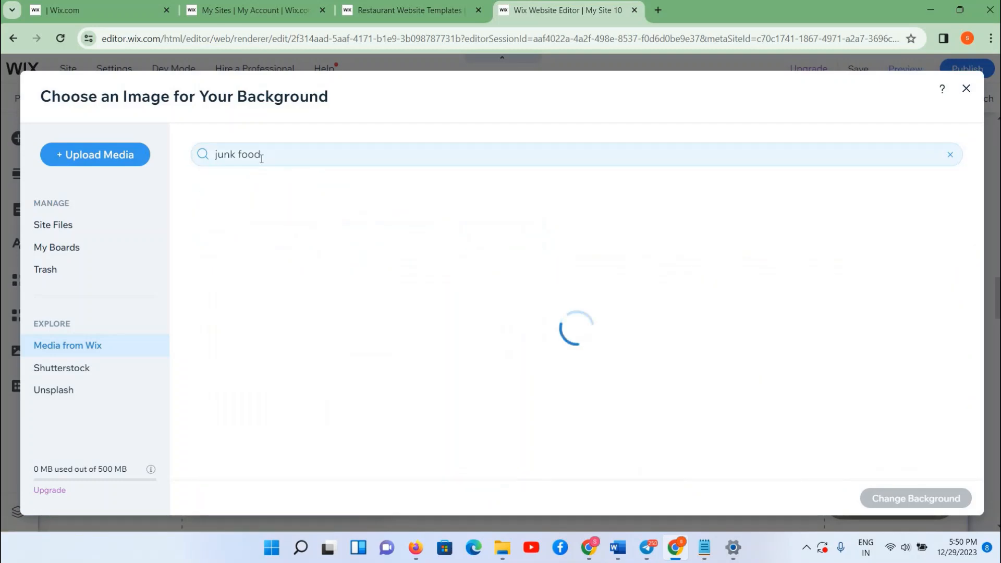
- Apply the white "Chicken Wings" bucket photo as the background of the Exotic Urbanism card
scroll(806, 392, down, 2)
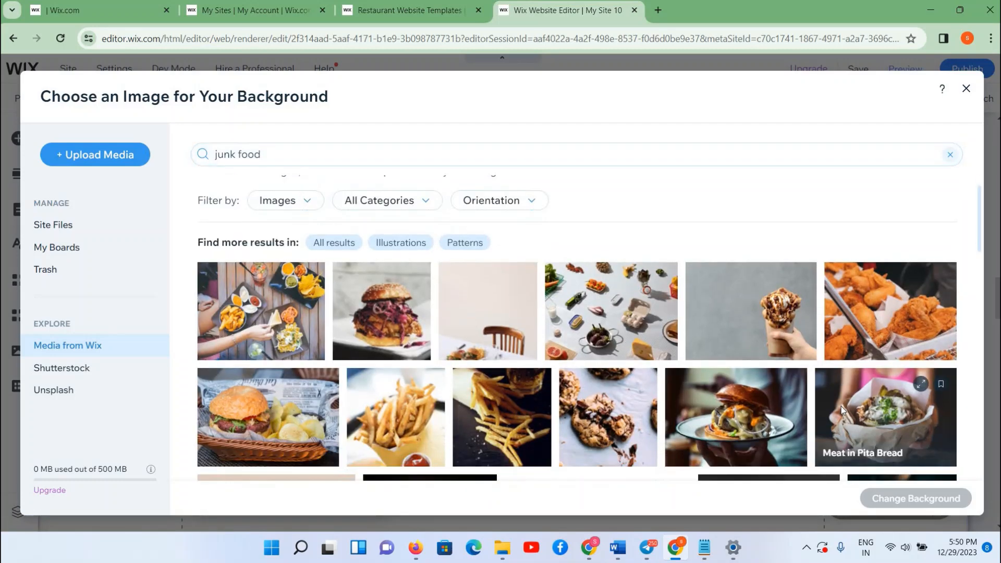
scroll(806, 392, down, 2)
scroll(519, 363, down, 3)
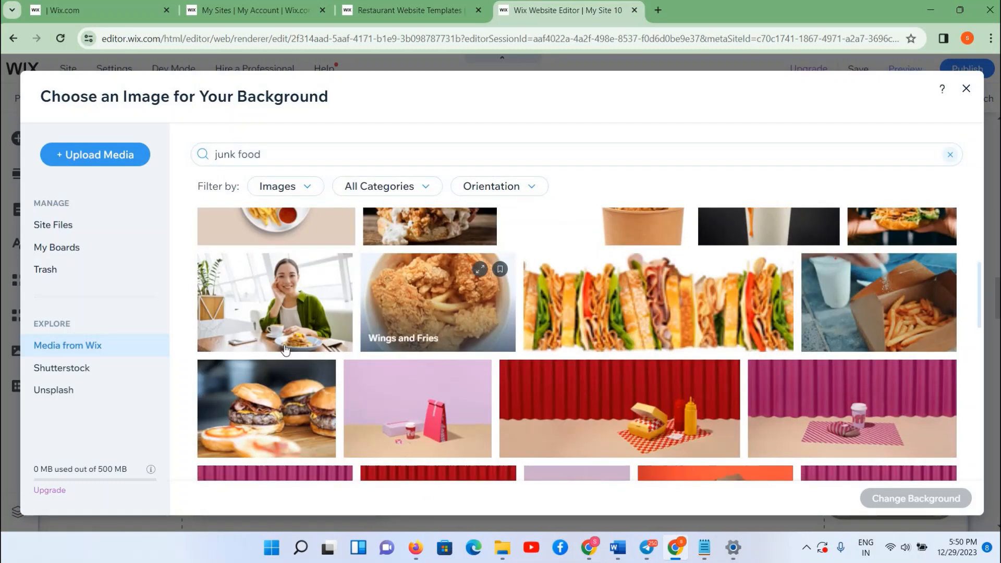
scroll(519, 363, down, 6)
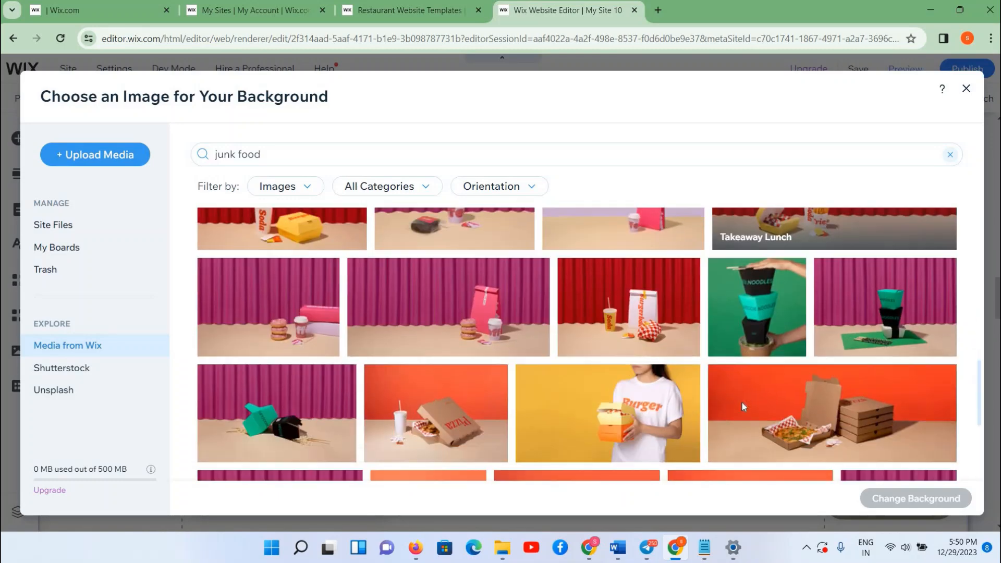
scroll(600, 386, up, 15)
scroll(663, 433, down, 2)
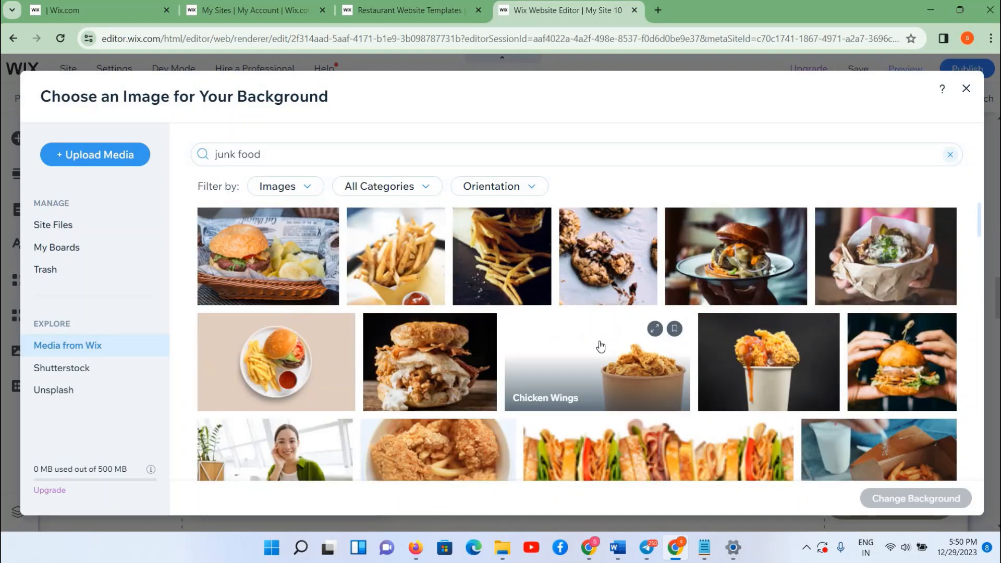
click(599, 345)
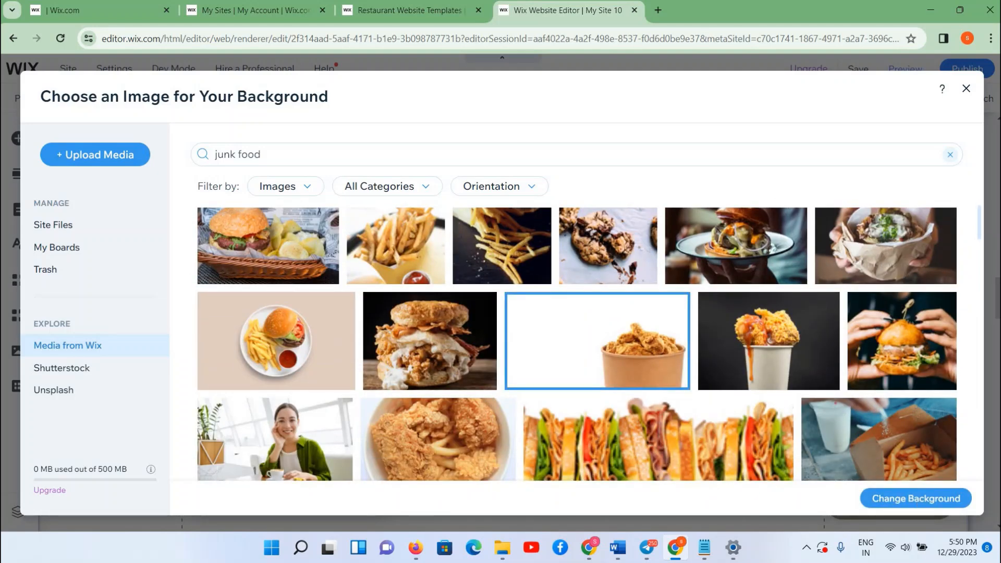
click(894, 496)
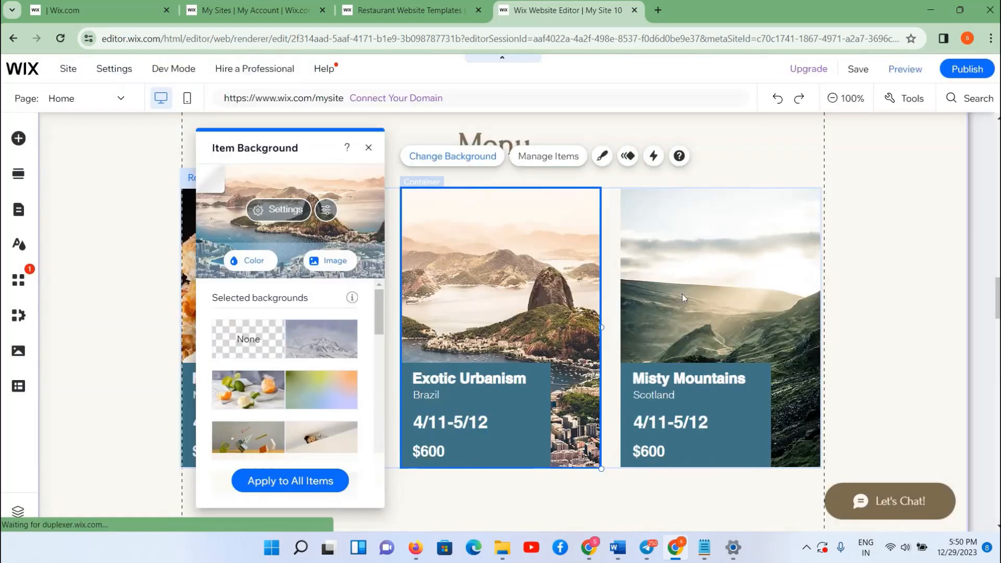
- Open the background image library for the Misty Mountains card and search it for "junk food"
click(643, 185)
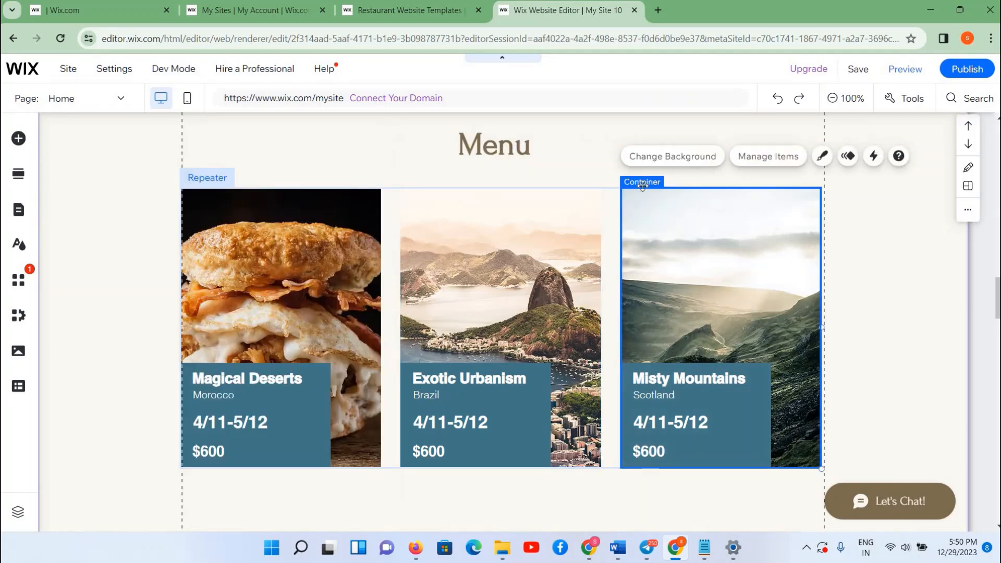
click(663, 162)
click(538, 268)
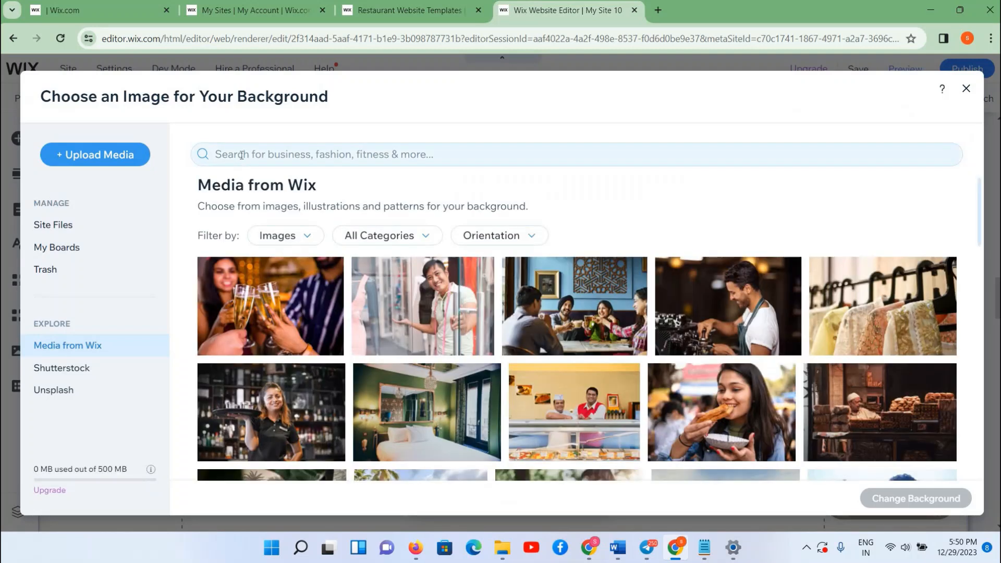
click(241, 155)
text(junk food)
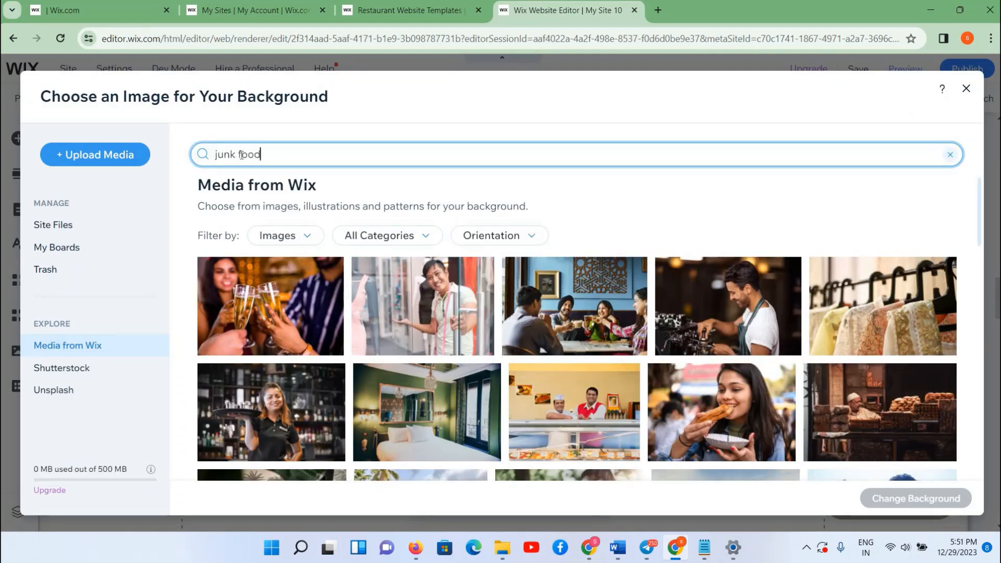
key(Return)
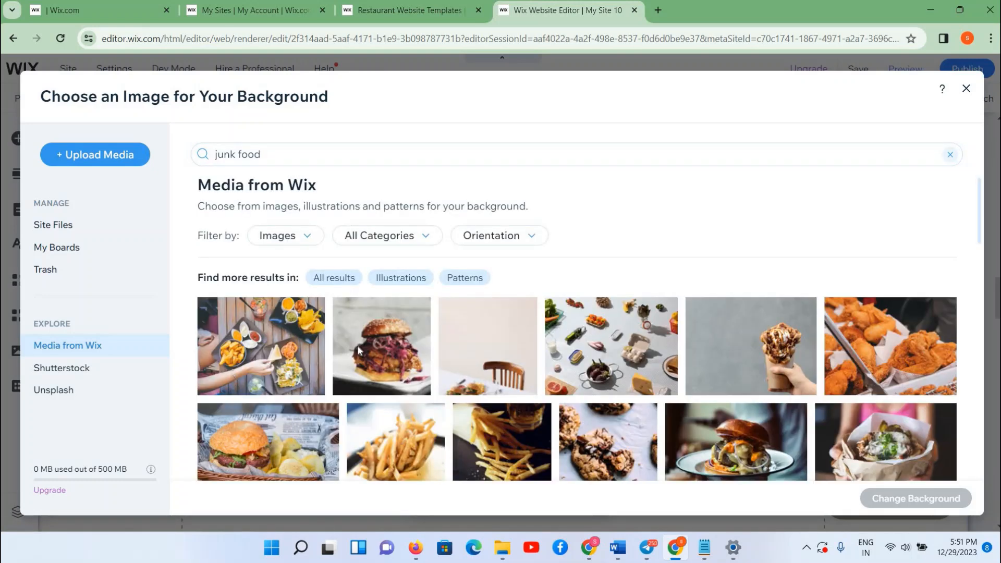
- Apply the "Fried Chicken Wings" photo as the background of the Misty Mountains card
scroll(430, 419, down, 10)
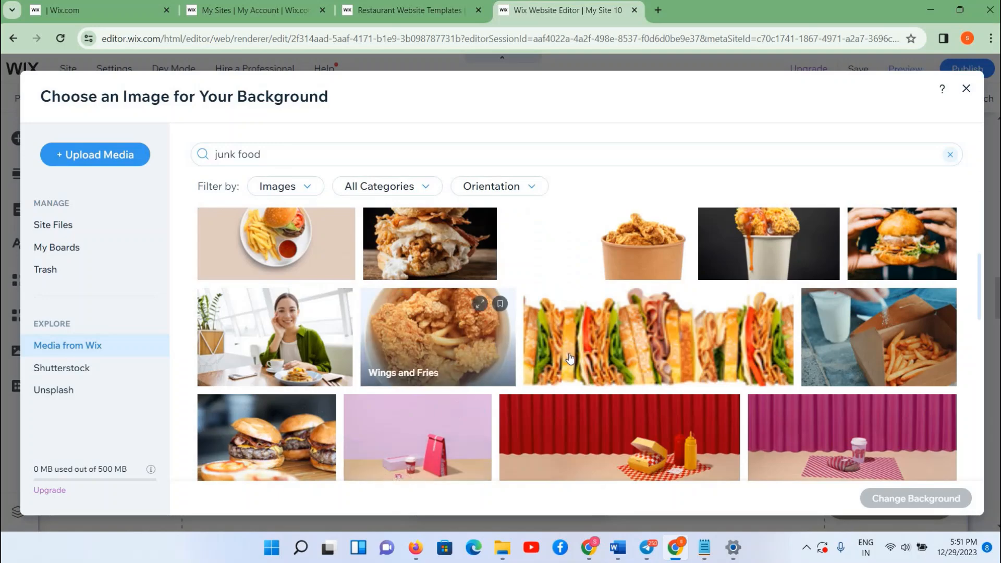
scroll(411, 365, down, 10)
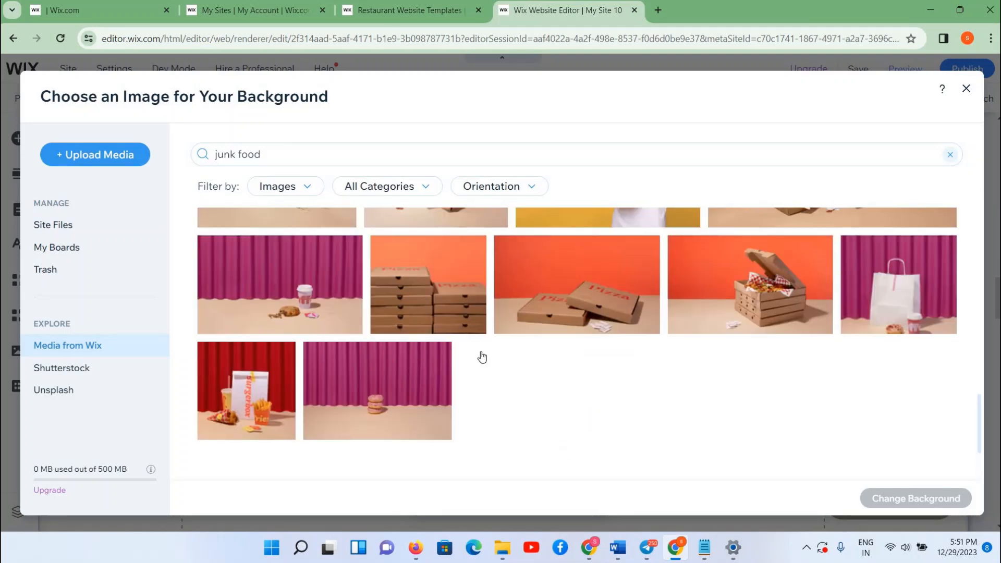
scroll(482, 357, down, 5)
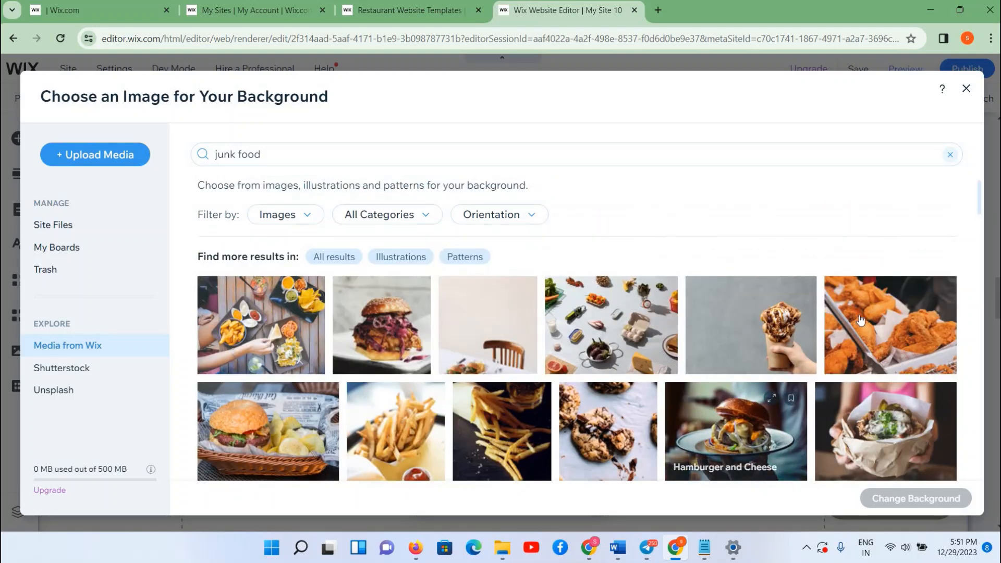
click(887, 344)
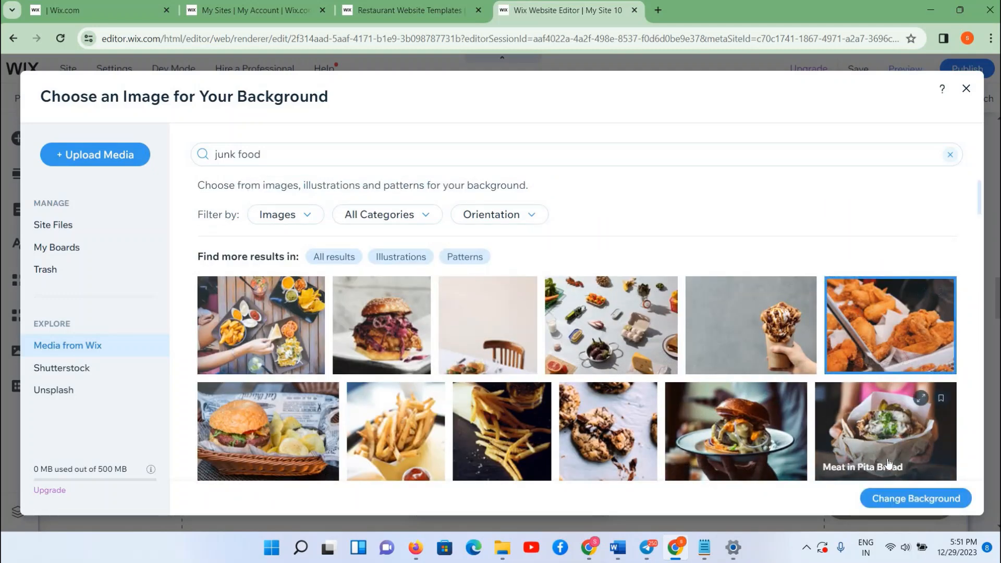
click(885, 502)
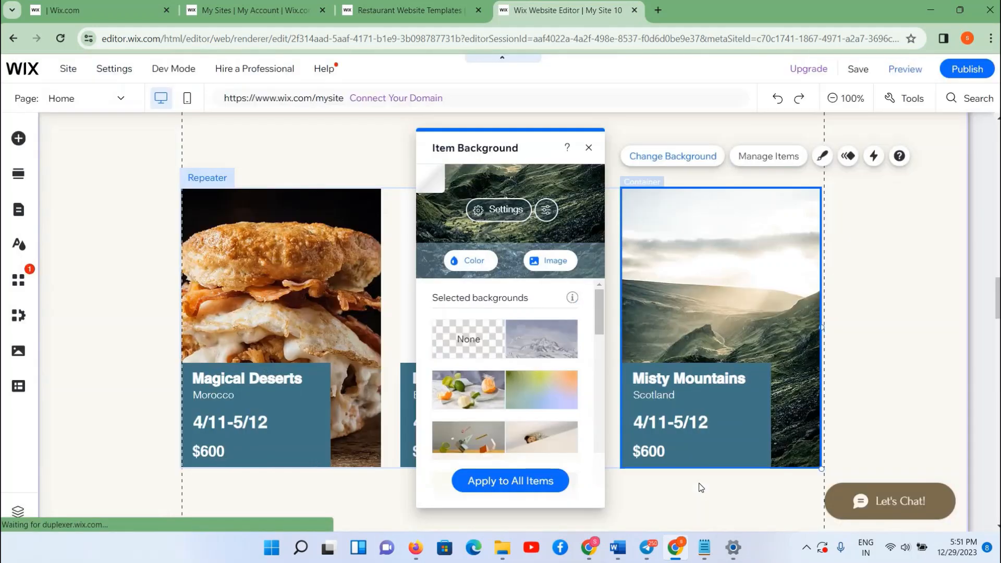
- Replace the "Magical Deserts" title on the first repeater card with "Dish Name"
click(237, 380)
double_click(236, 380)
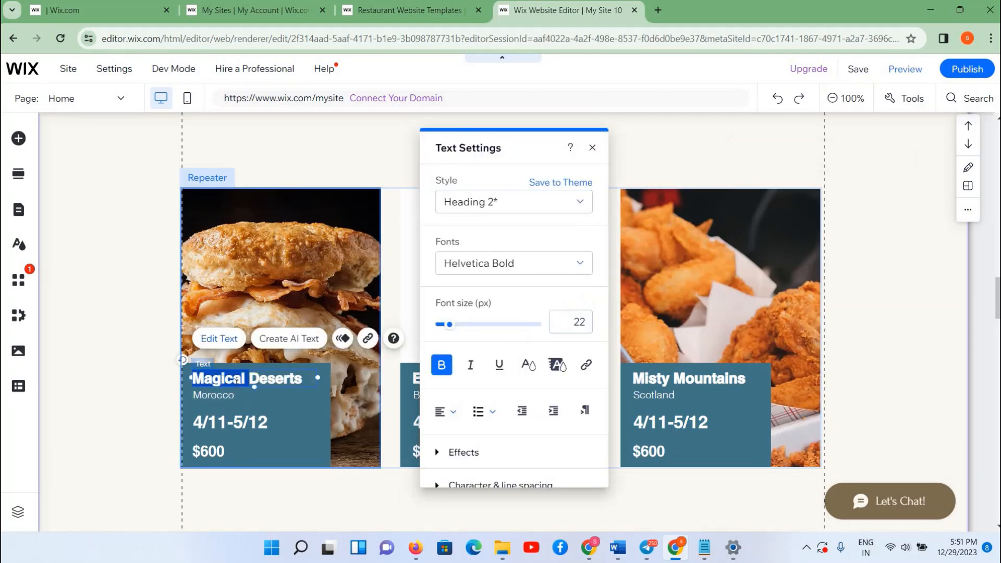
text(Dish Name)
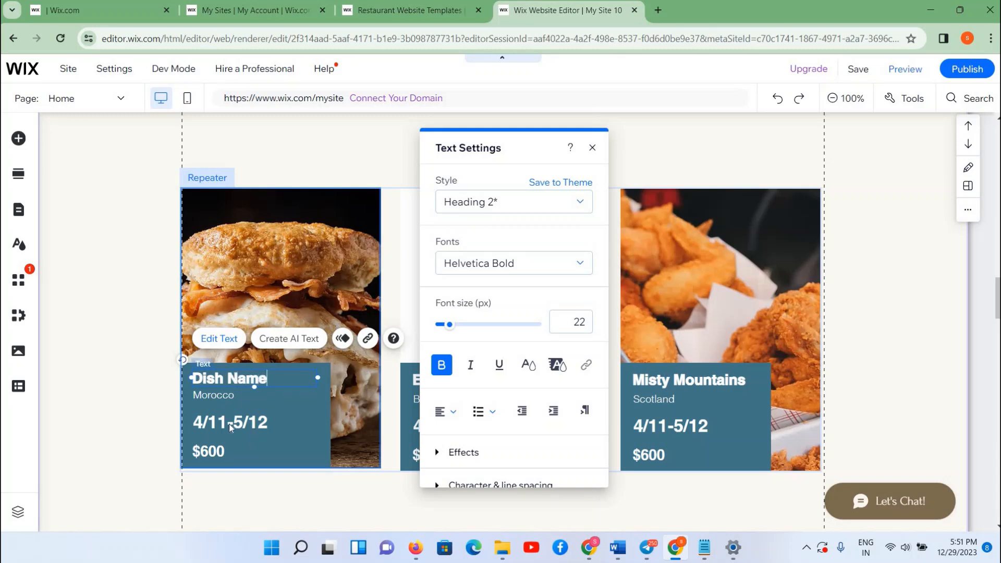
click(218, 395)
click(221, 437)
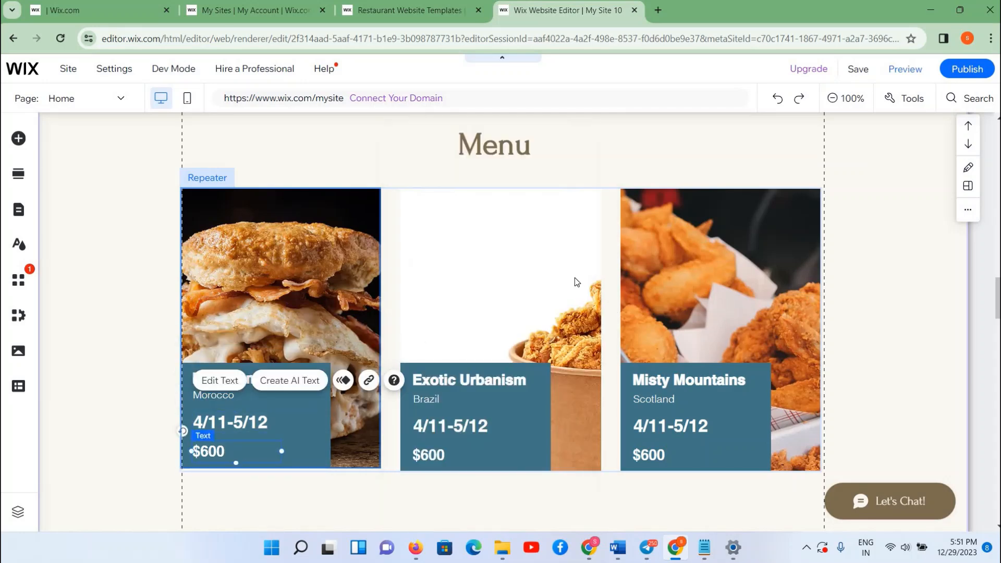
- Open the background image library for the Exotic Urbanism card and search it for "pizza"
click(528, 223)
click(528, 222)
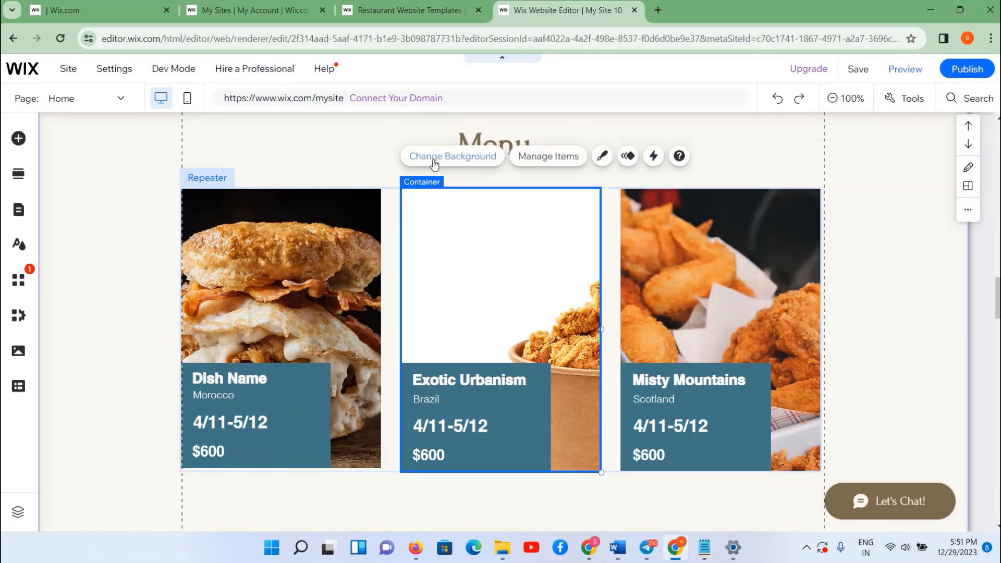
click(440, 159)
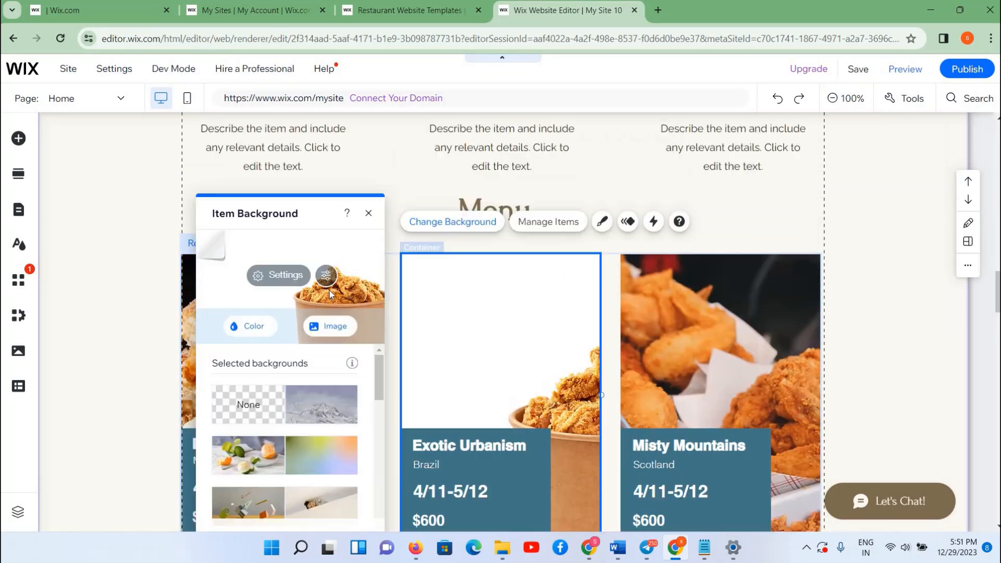
click(326, 333)
triple_click(273, 156)
text(piz)
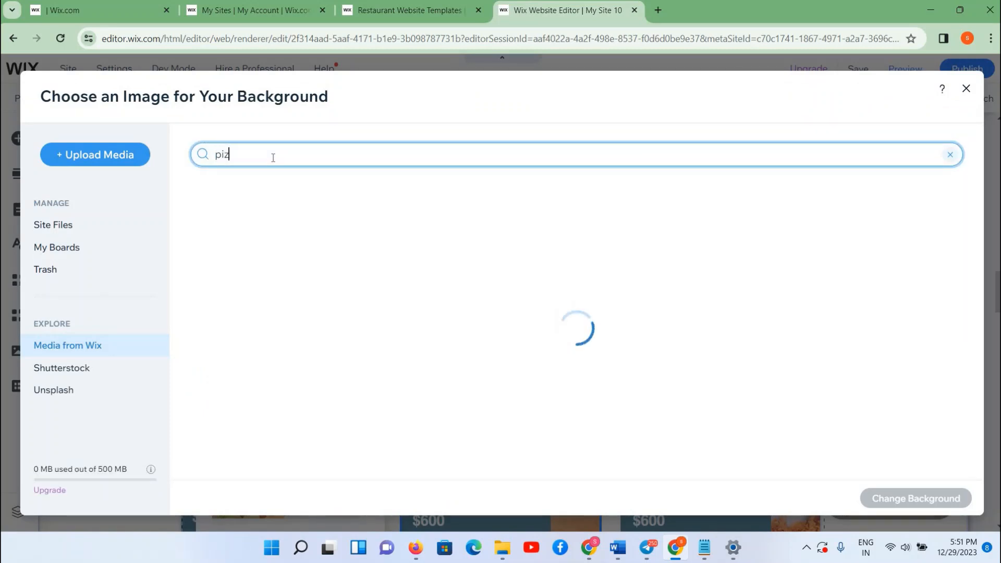
text(za)
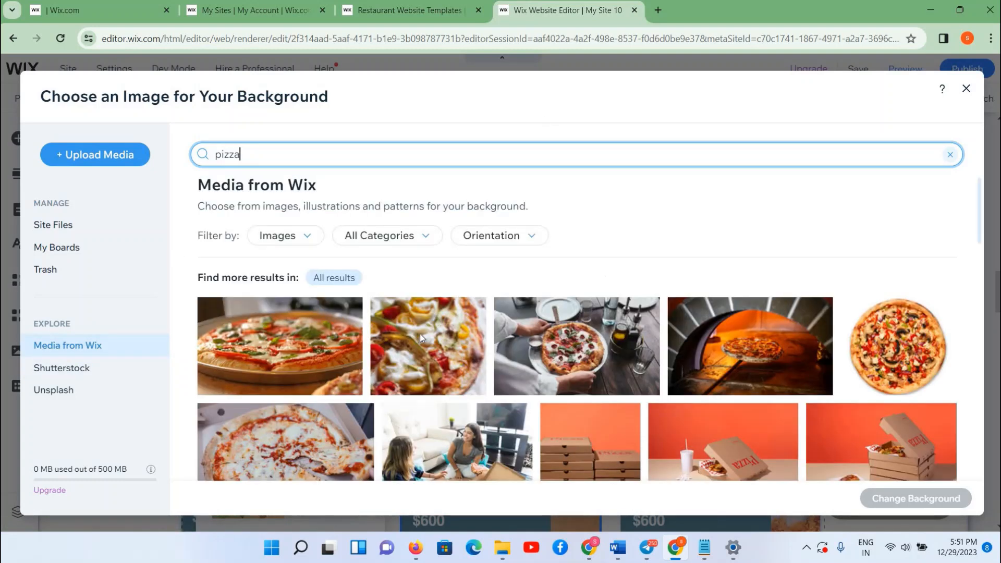
- Apply the photo of a tomato and basil pizza on a wooden board as the Exotic Urbanism card's background
scroll(786, 331, down, 1)
scroll(772, 313, down, 10)
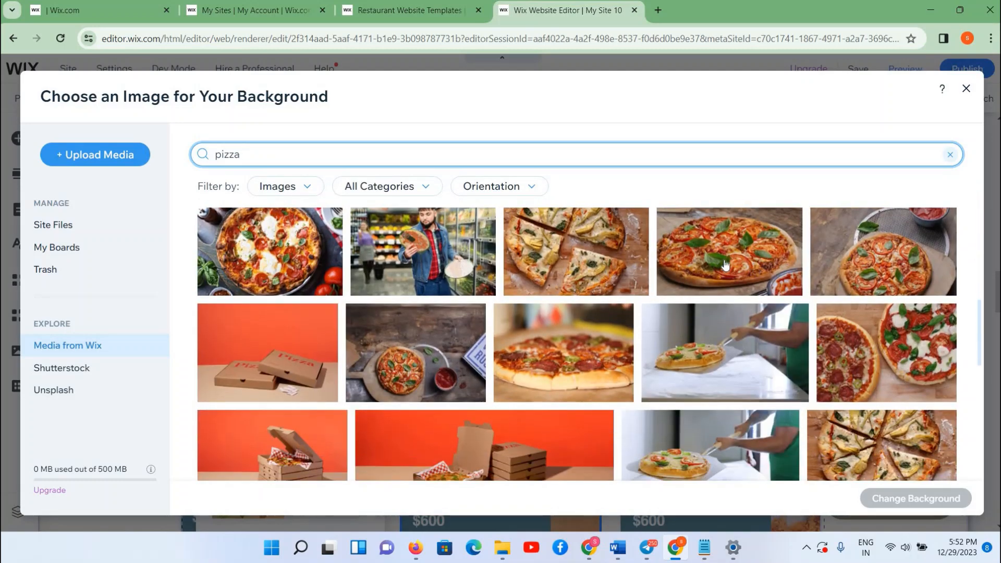
click(732, 282)
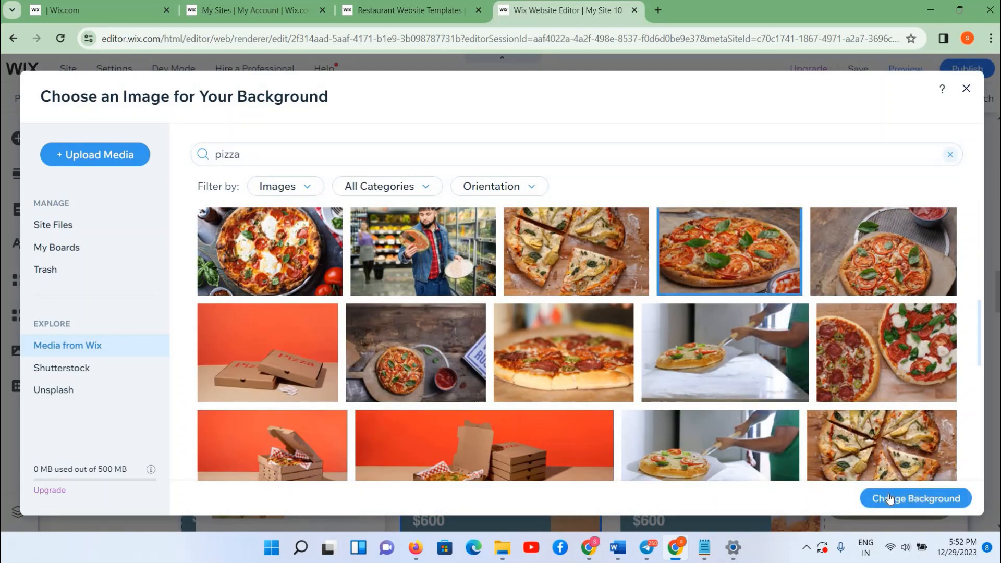
click(889, 499)
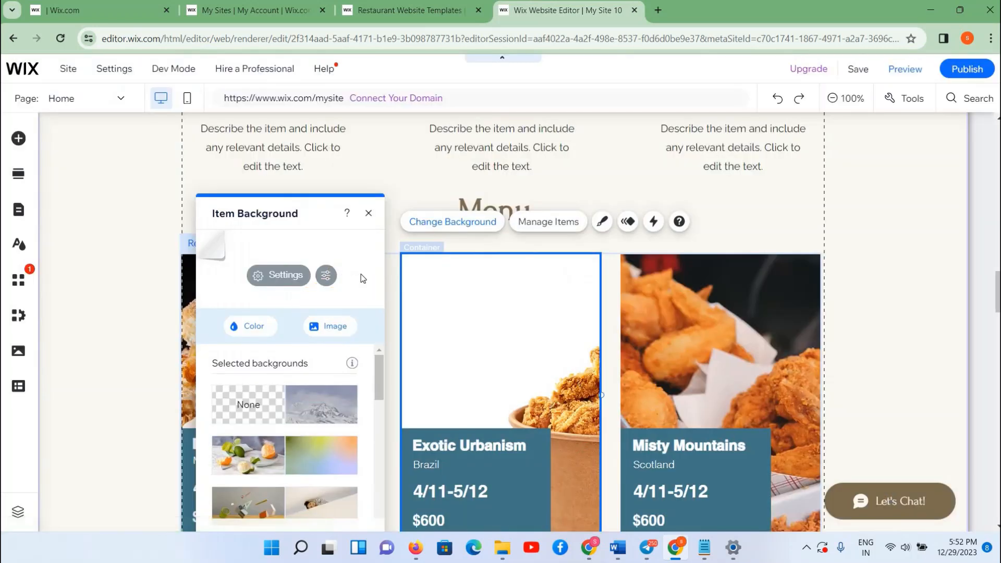
click(368, 213)
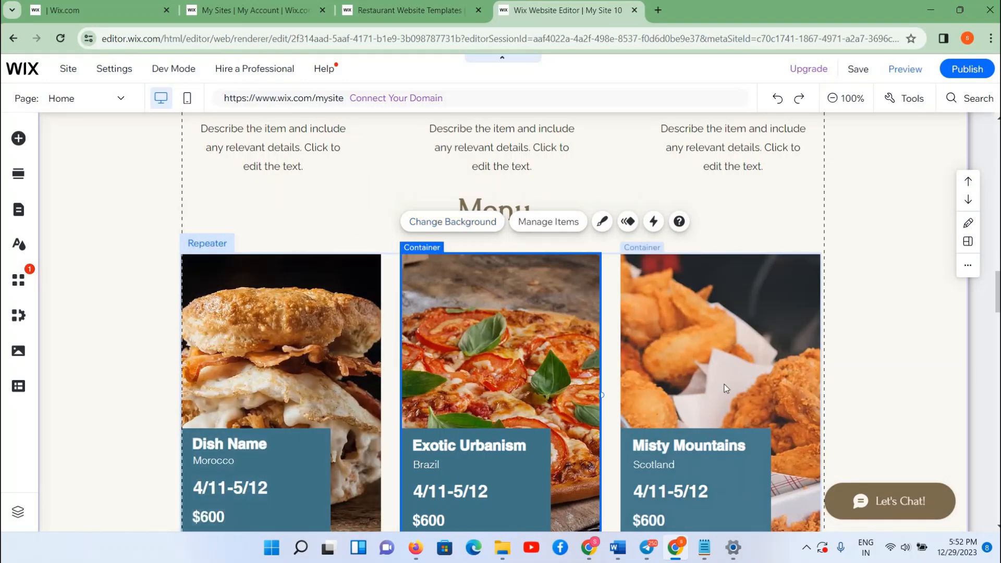
scroll(724, 387, down, 5)
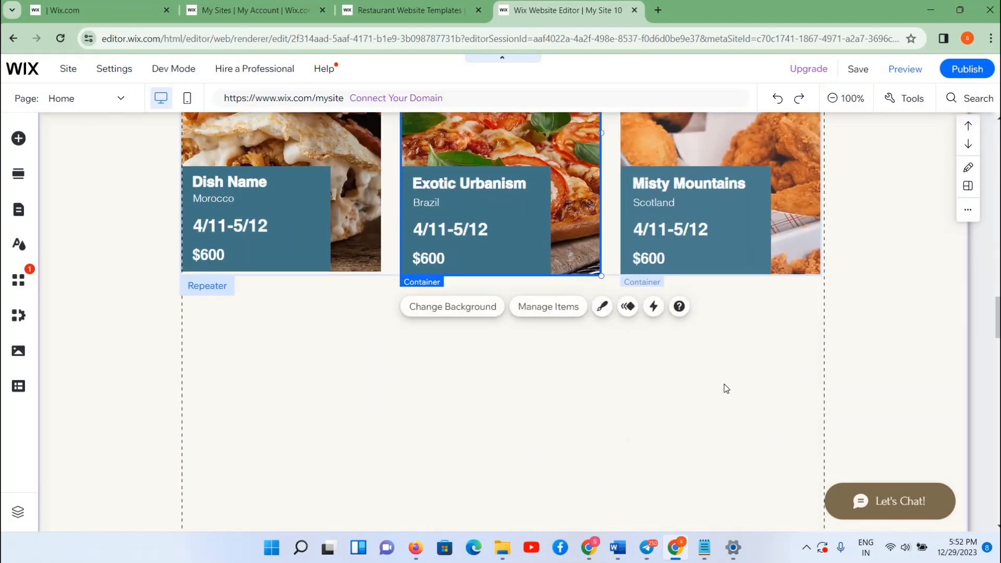
scroll(706, 353, up, 6)
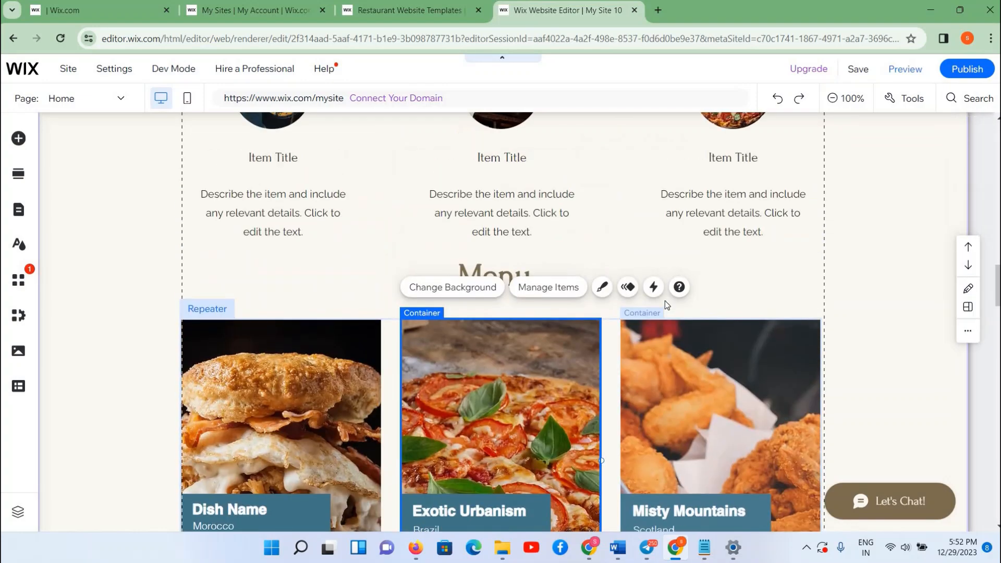
scroll(665, 301, down, 3)
scroll(645, 395, down, 4)
click(660, 285)
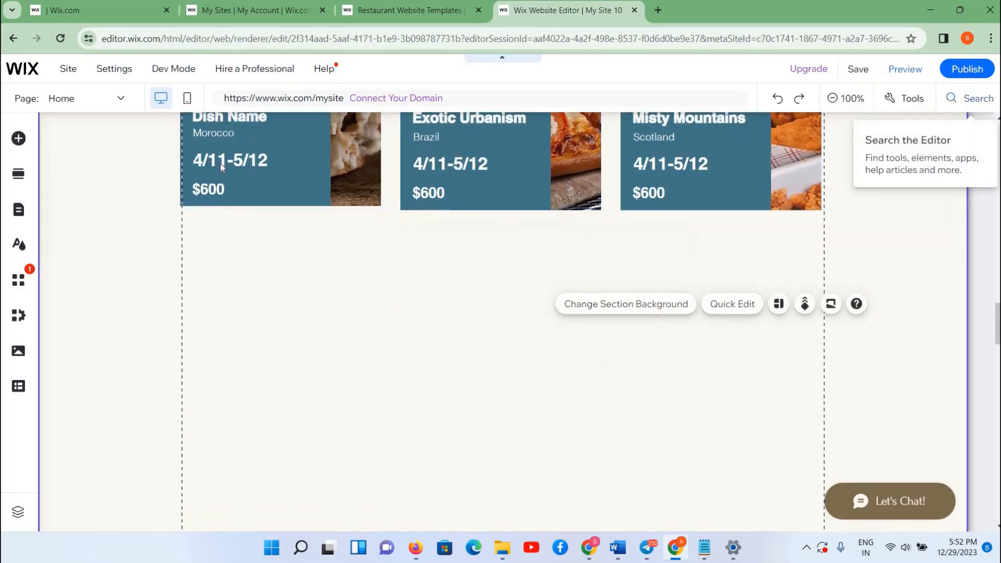
- Add the three-by-three grid gallery with outlined text boxes from the Pro Galleries to the page
scroll(234, 225, up, 4)
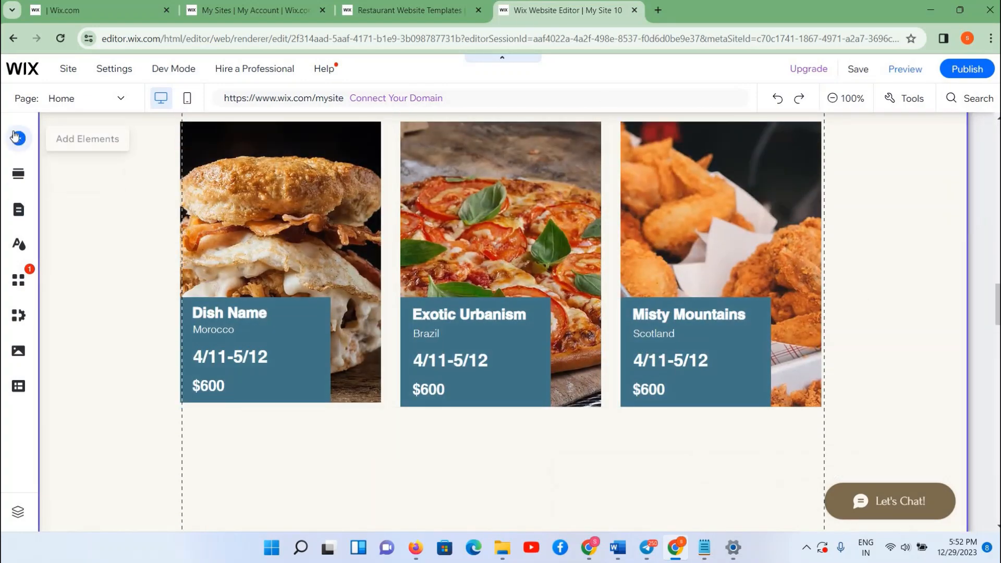
click(18, 137)
click(76, 278)
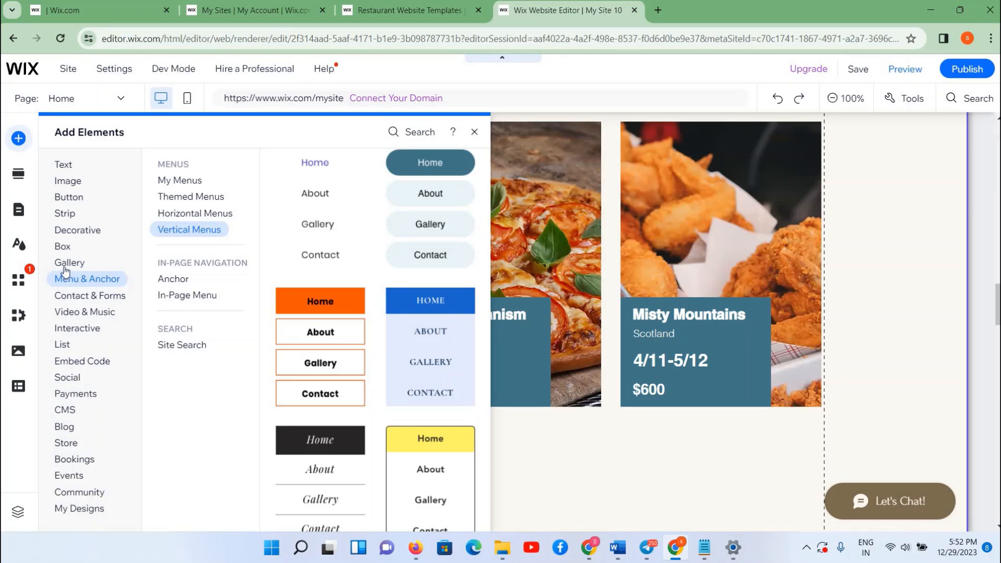
click(67, 264)
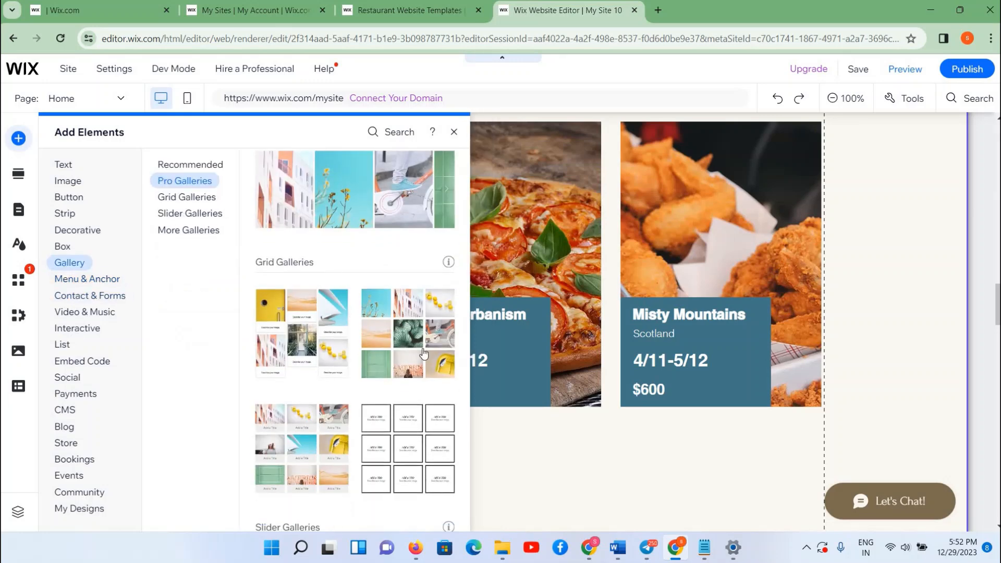
click(399, 439)
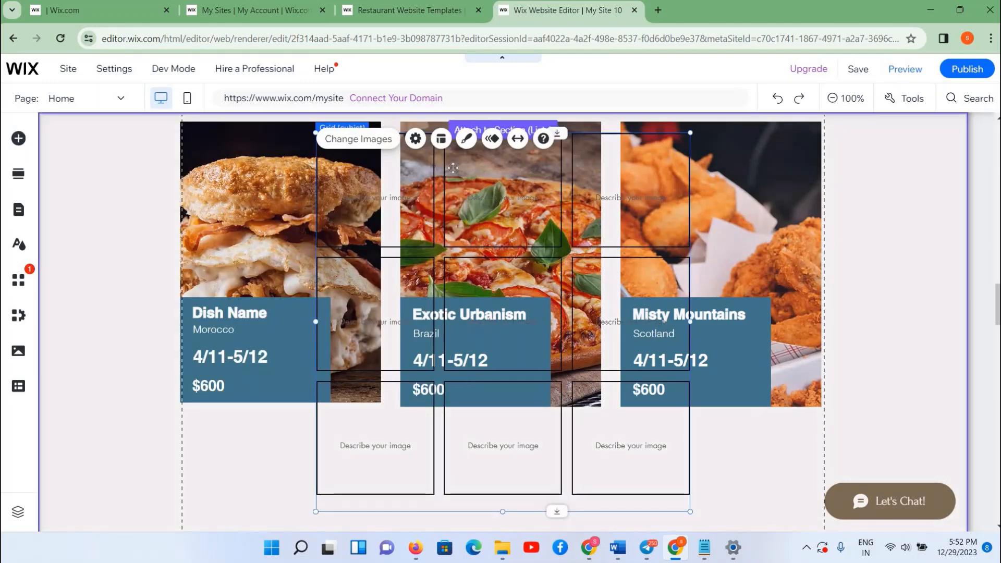
- Move the grid gallery below the food cards and extend the section's height to about 2186 px
drag(365, 322, 271, 523)
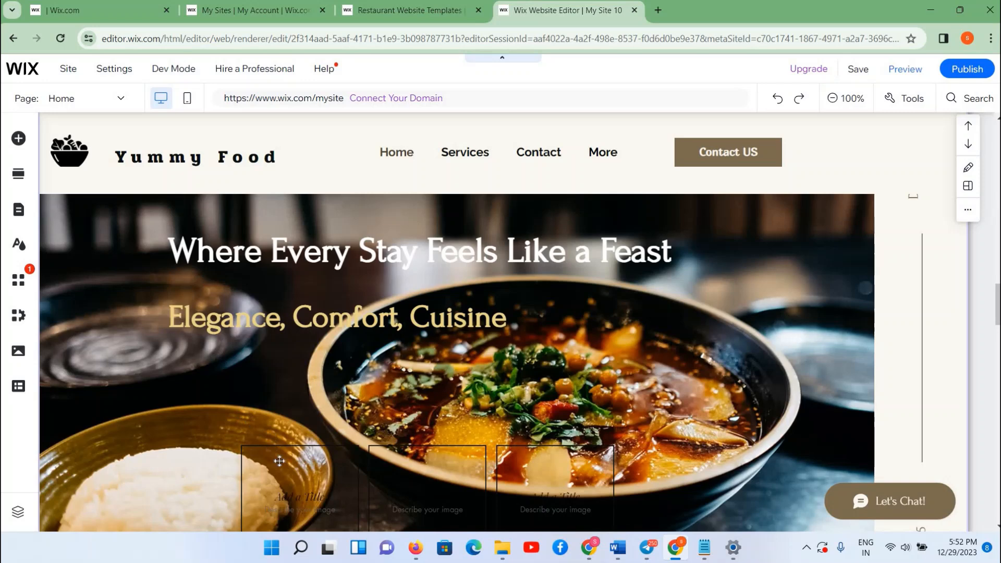
drag(274, 561, 272, 562)
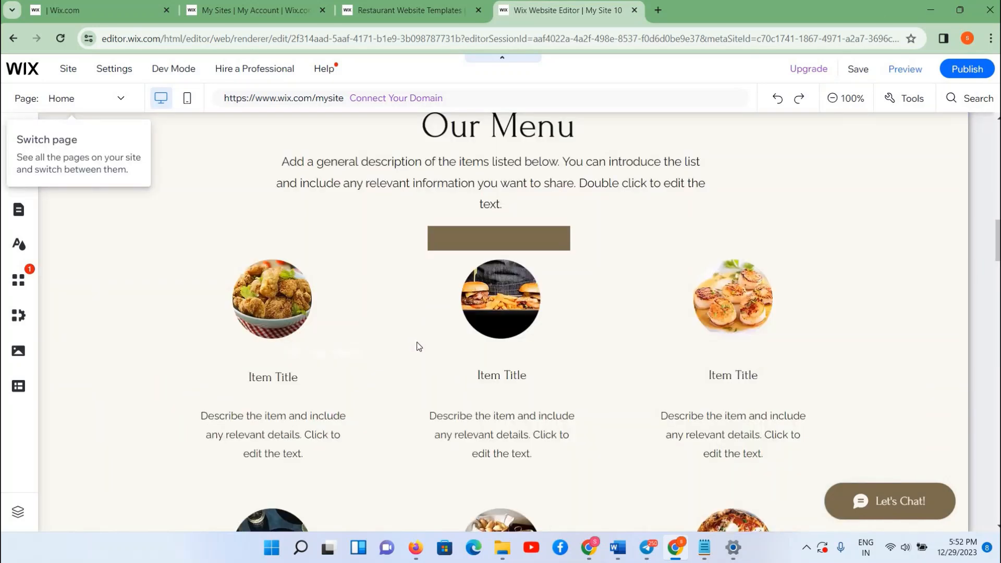
scroll(419, 346, up, 5)
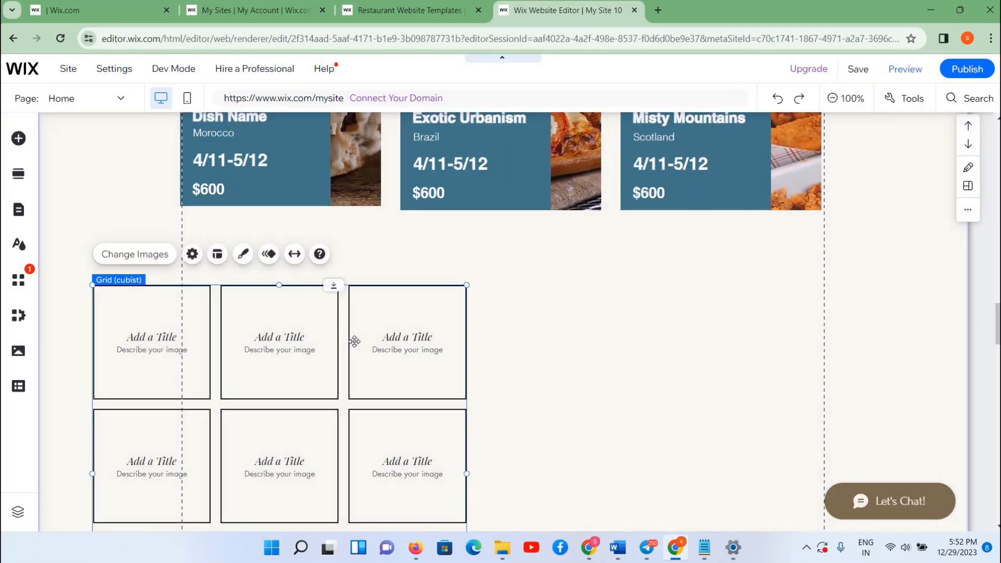
scroll(347, 312, down, 3)
drag(438, 246, 663, 360)
click(689, 452)
drag(694, 456, 697, 560)
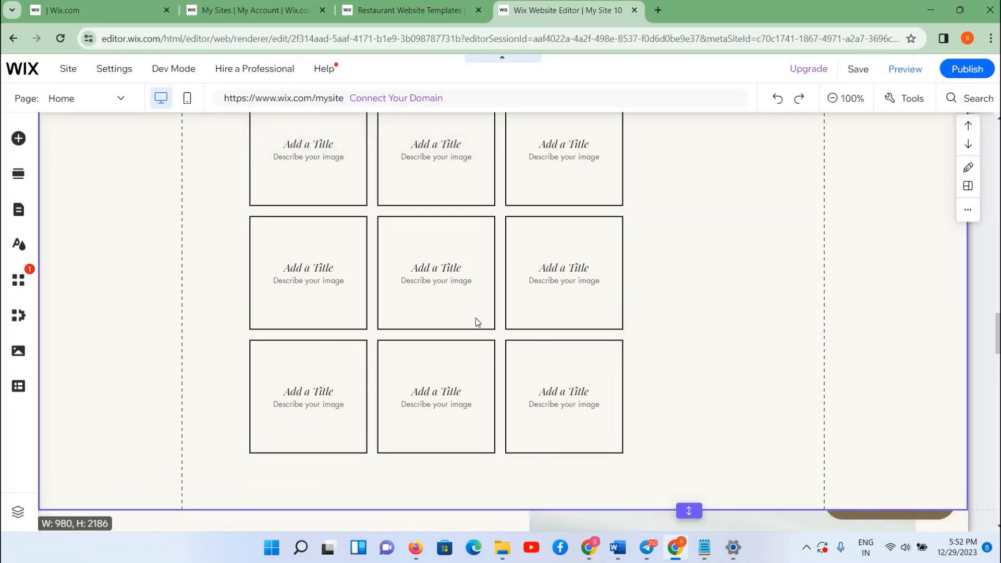
- Shift the grid gallery towards the middle of the section and enlarge it to about 641 px high
scroll(485, 315, up, 2)
drag(475, 314, 523, 320)
scroll(636, 417, down, 3)
drag(680, 477, 719, 520)
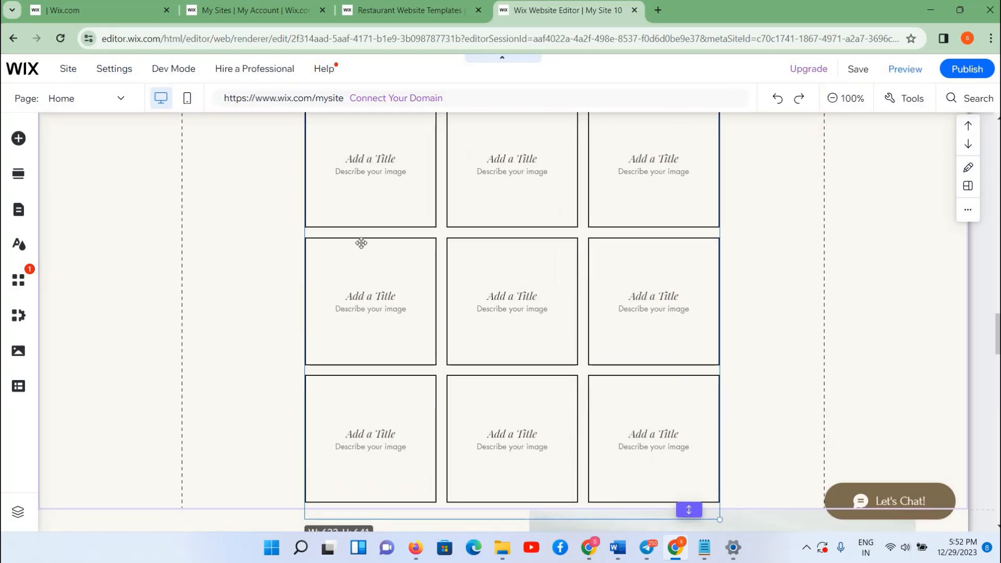
- Start adding an image to the grid gallery and search Media from Wix for "burger"
scroll(362, 243, up, 3)
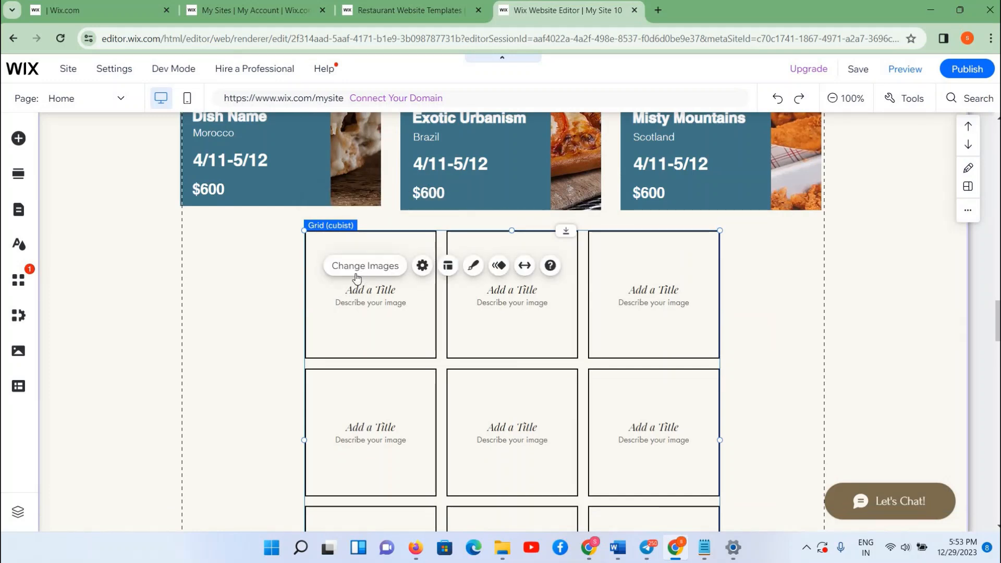
click(351, 271)
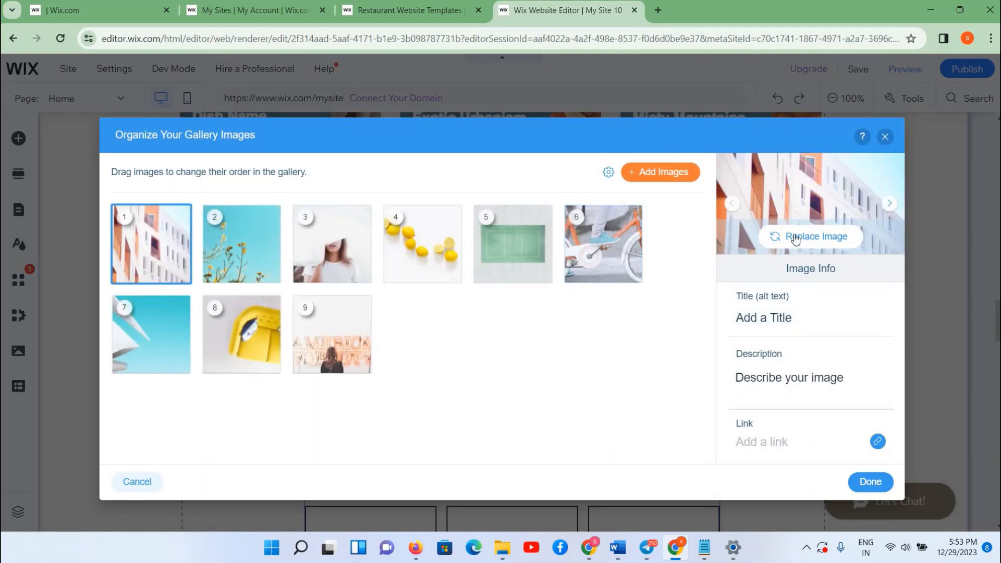
click(647, 174)
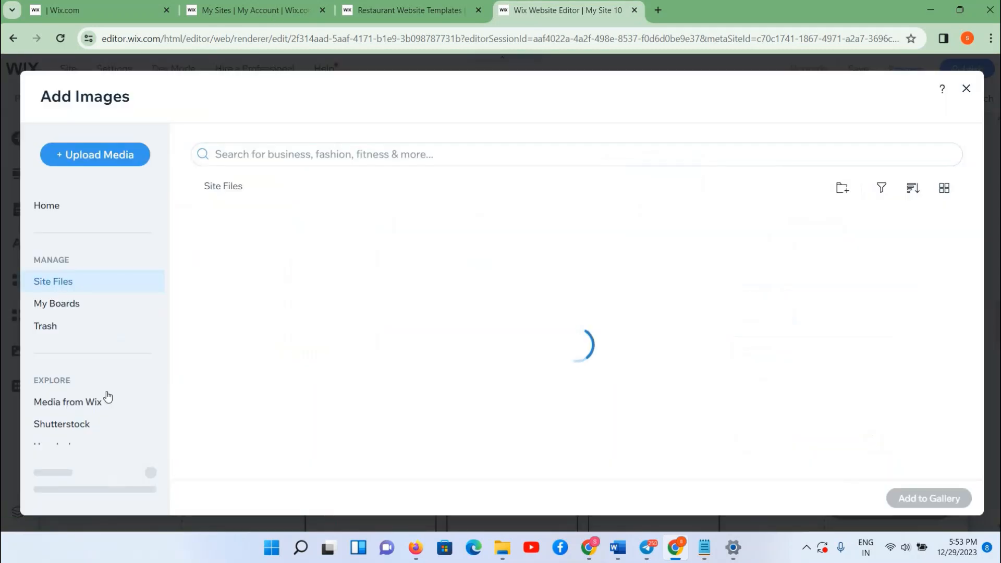
click(72, 404)
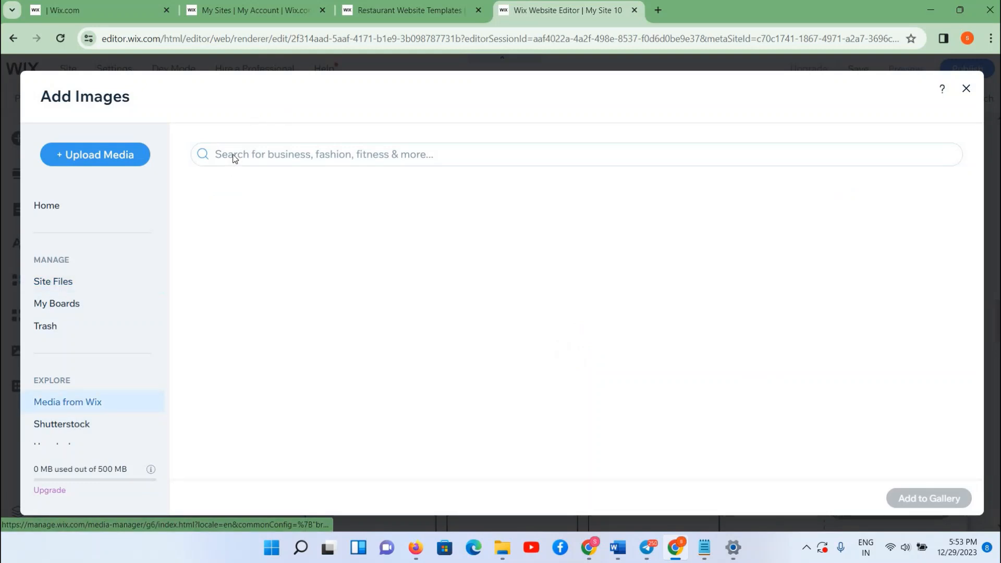
click(281, 154)
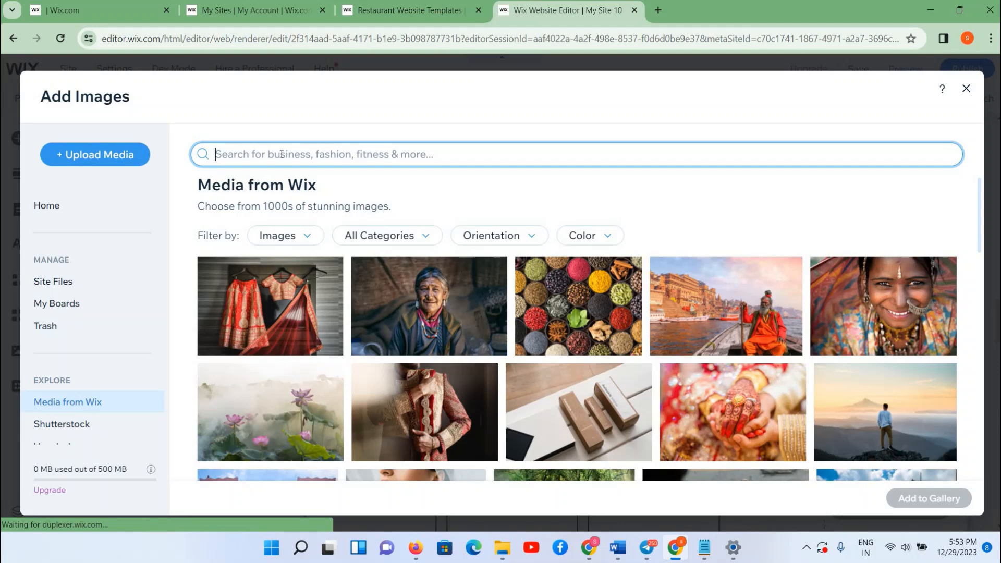
text(burgerb)
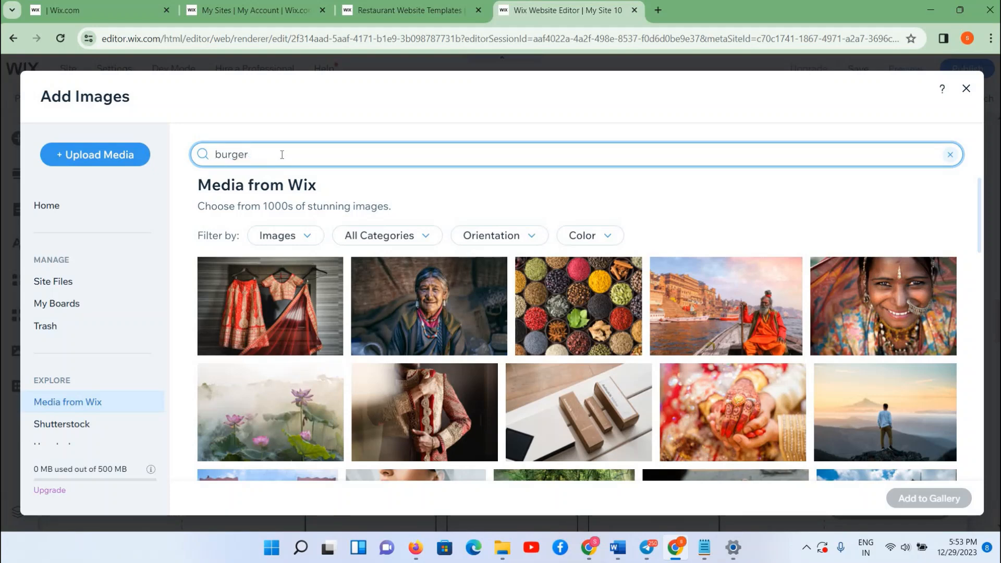
key(Return)
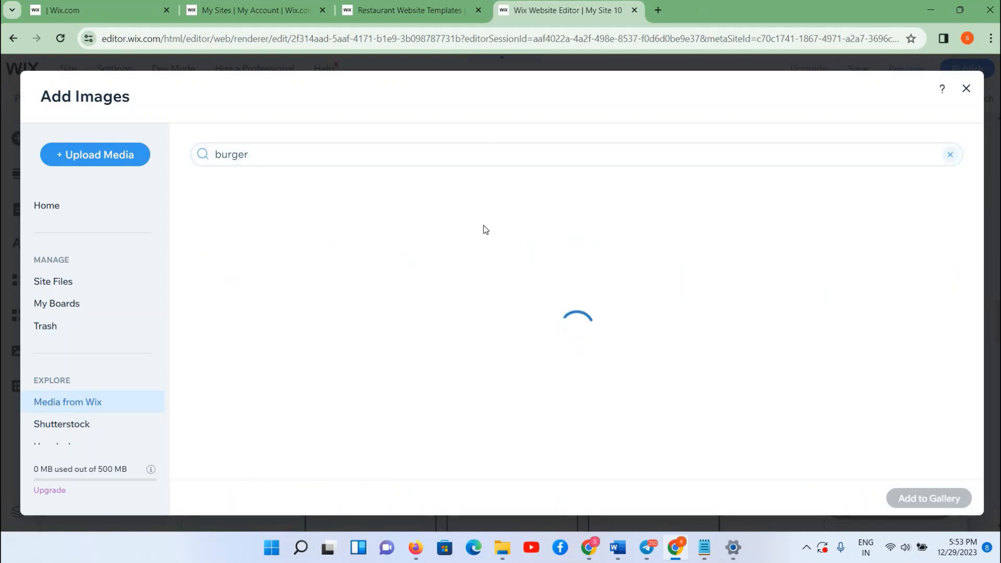
- Add the "Veggie Burgers" photo to the gallery as its first item and save the gallery images
scroll(787, 381, down, 4)
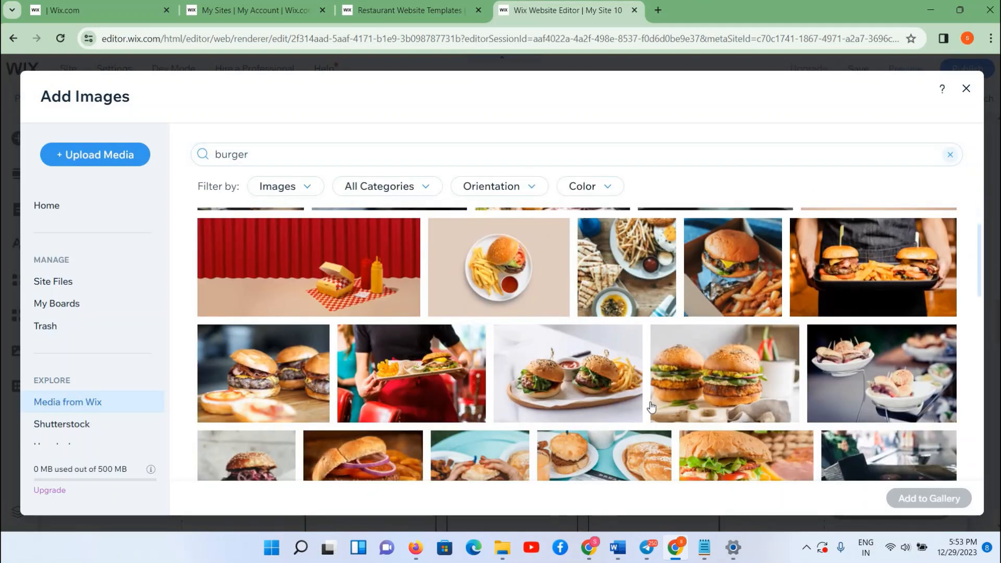
scroll(652, 407, down, 3)
scroll(701, 304, up, 1)
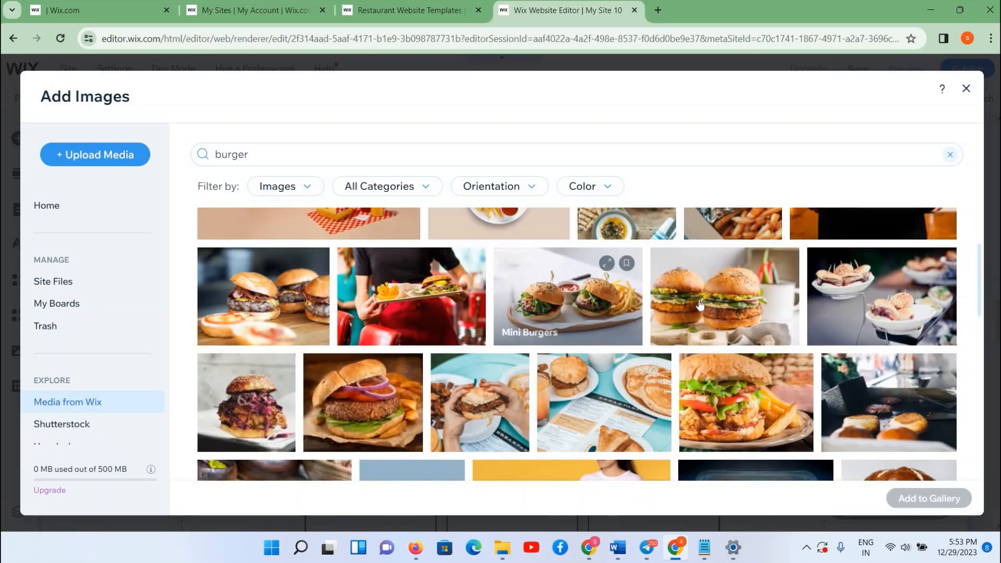
click(701, 304)
click(934, 500)
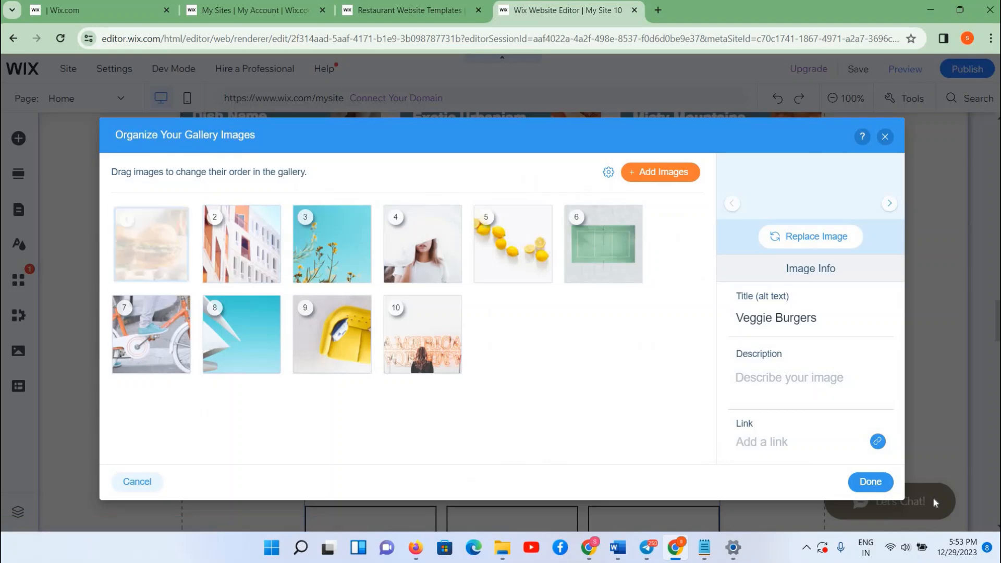
click(871, 482)
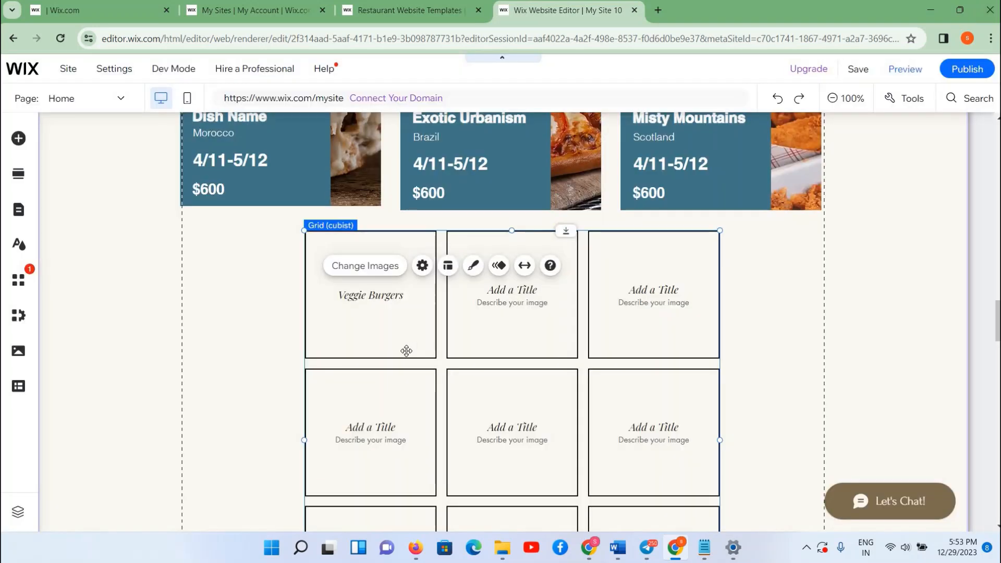
- Check the grid gallery's image list and the first item's image details
scroll(394, 341, up, 1)
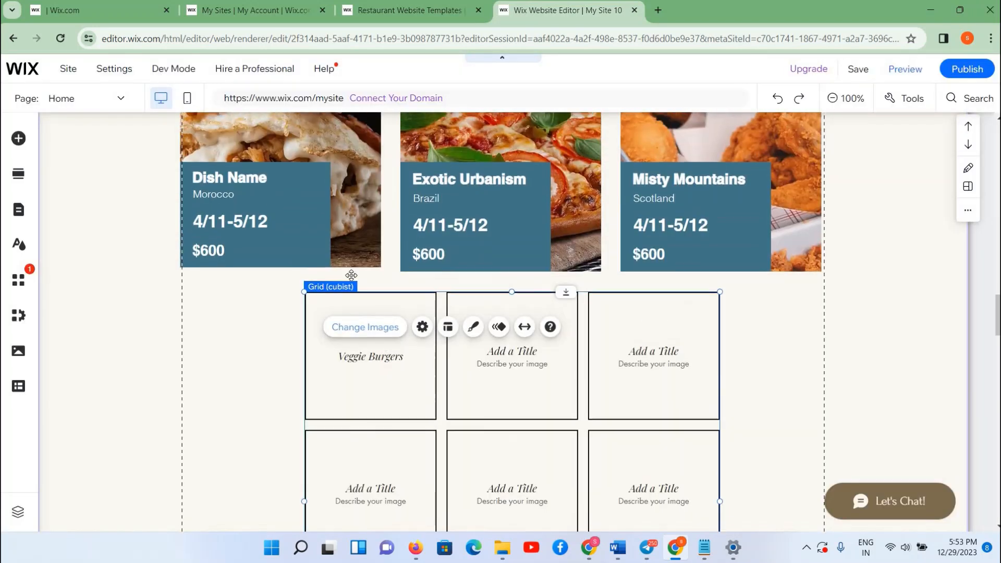
scroll(356, 233, down, 2)
click(365, 200)
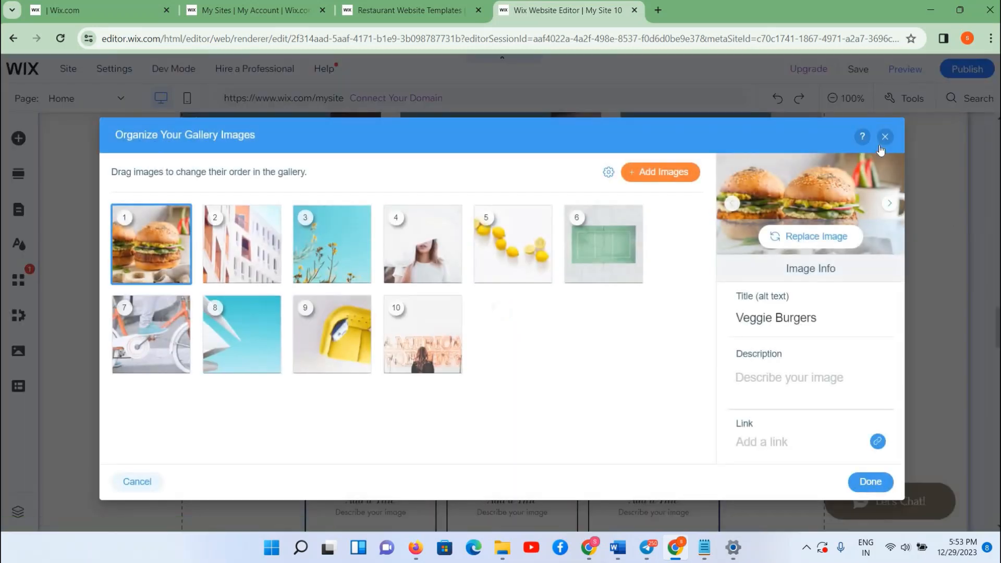
click(885, 137)
double_click(382, 230)
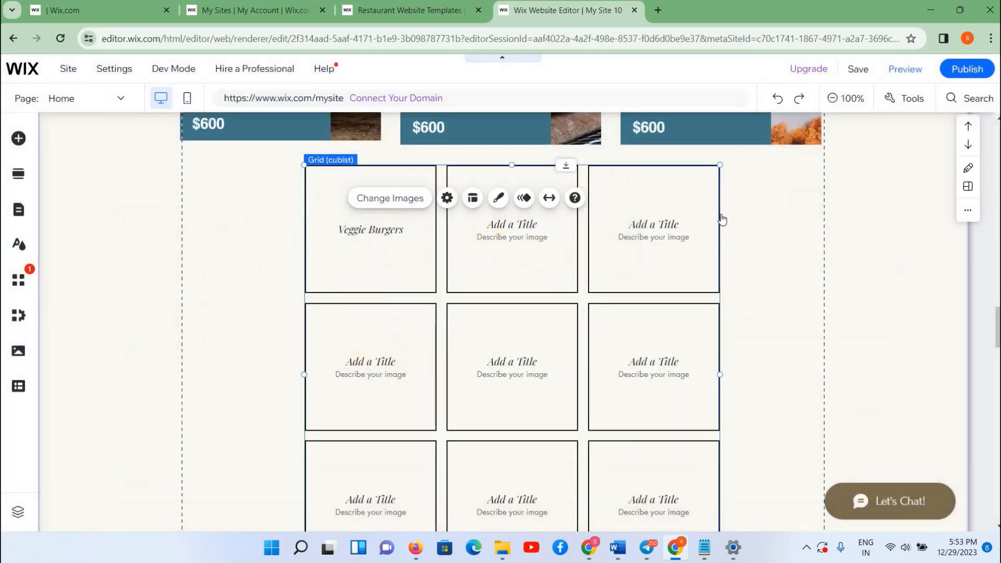
click(885, 136)
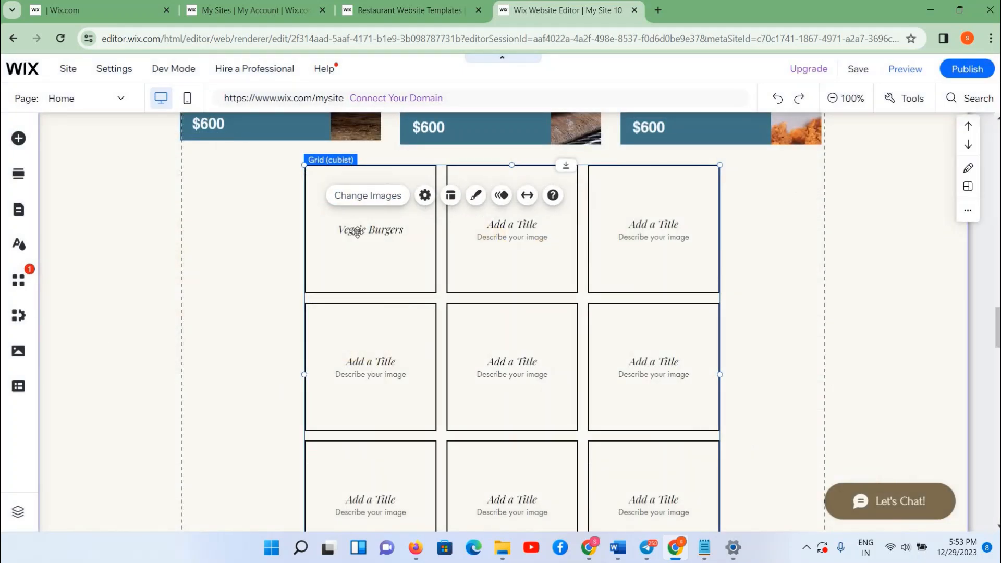
- Change the title of the grid gallery's first image to "Burger" and save the gallery images
click(368, 201)
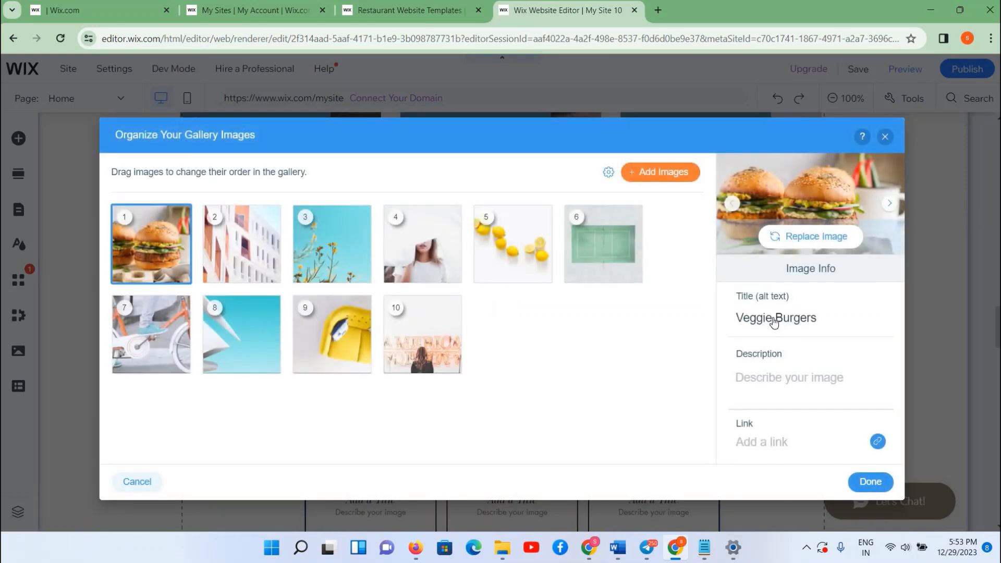
click(775, 319)
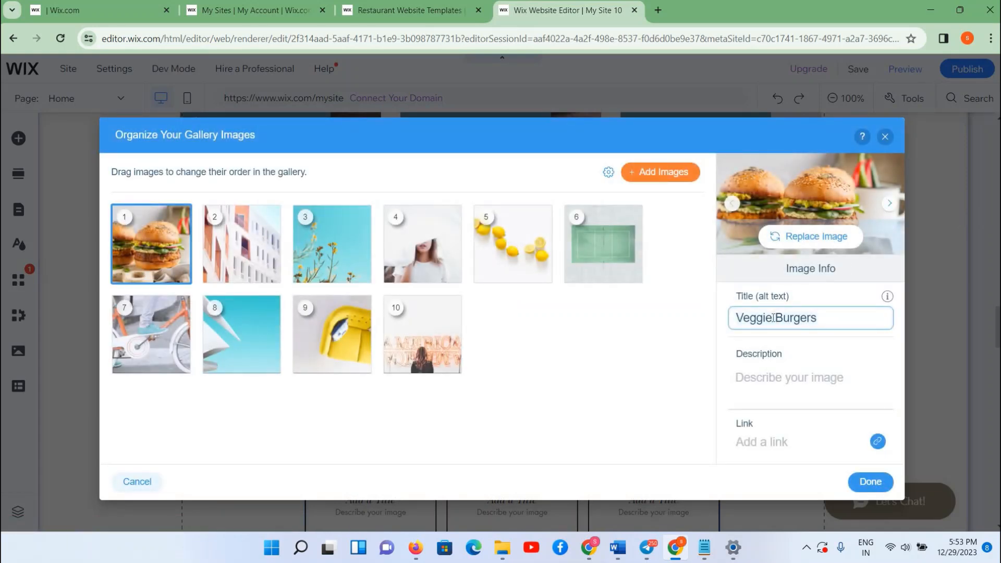
key(ctrl+a)
text(B)
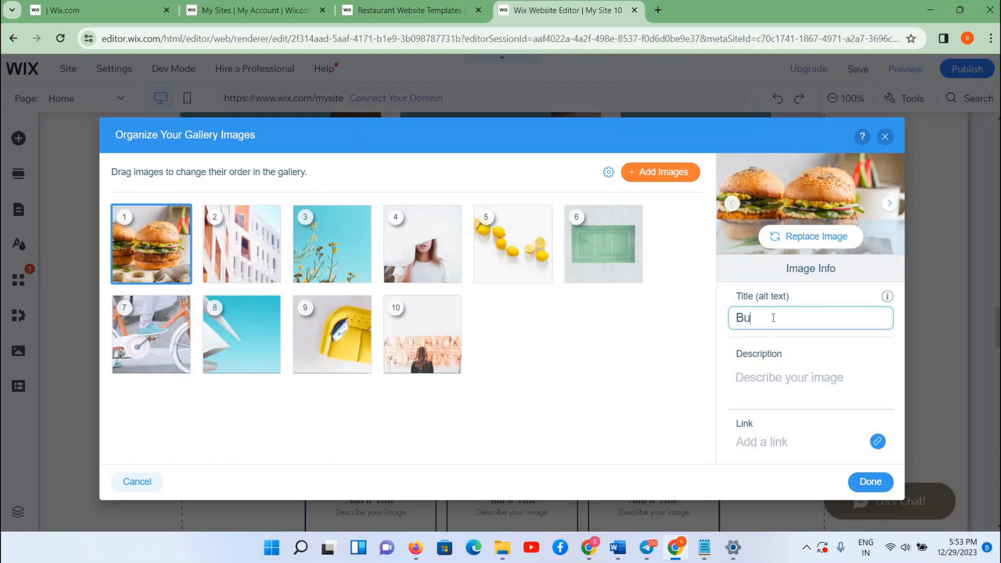
click(882, 483)
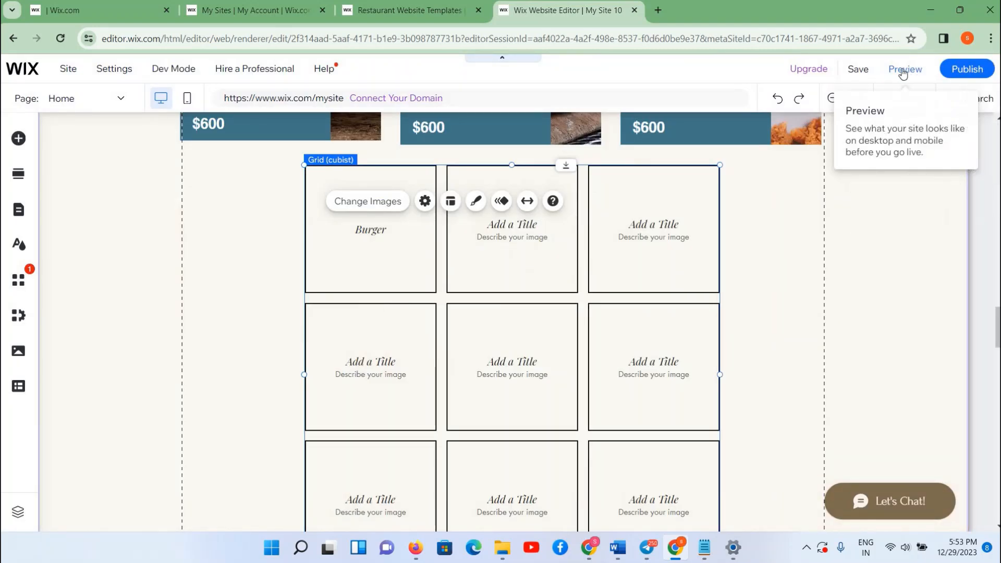
- Preview the site, examine the menu cards and the grid gallery's hover effect, and return to the editor
click(904, 73)
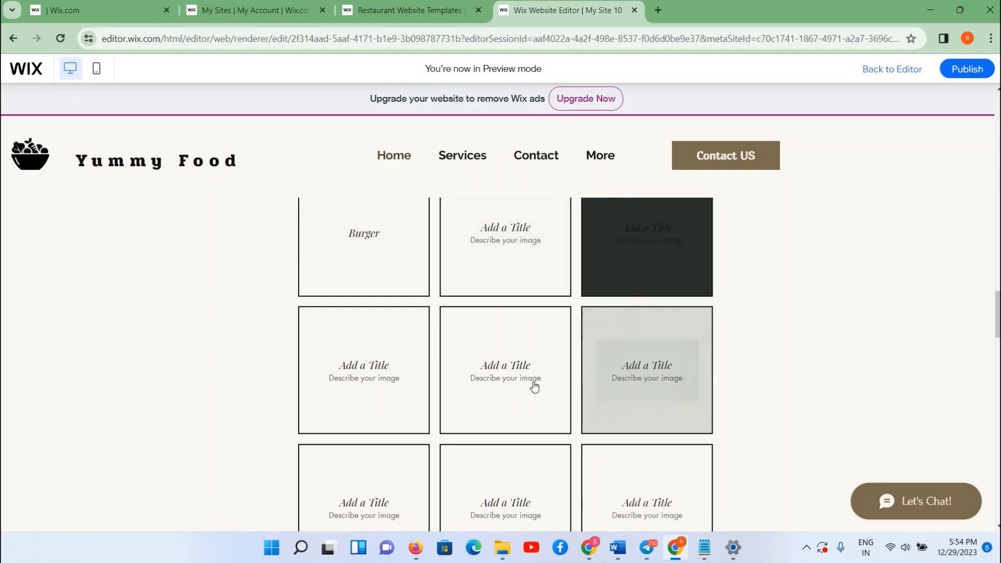
scroll(443, 351, down, 1)
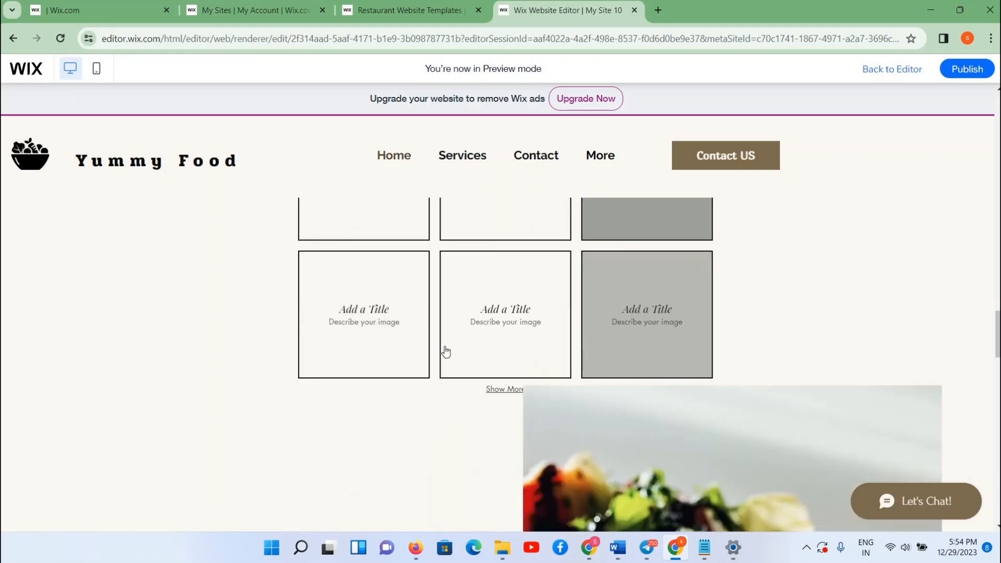
scroll(392, 339, up, 10)
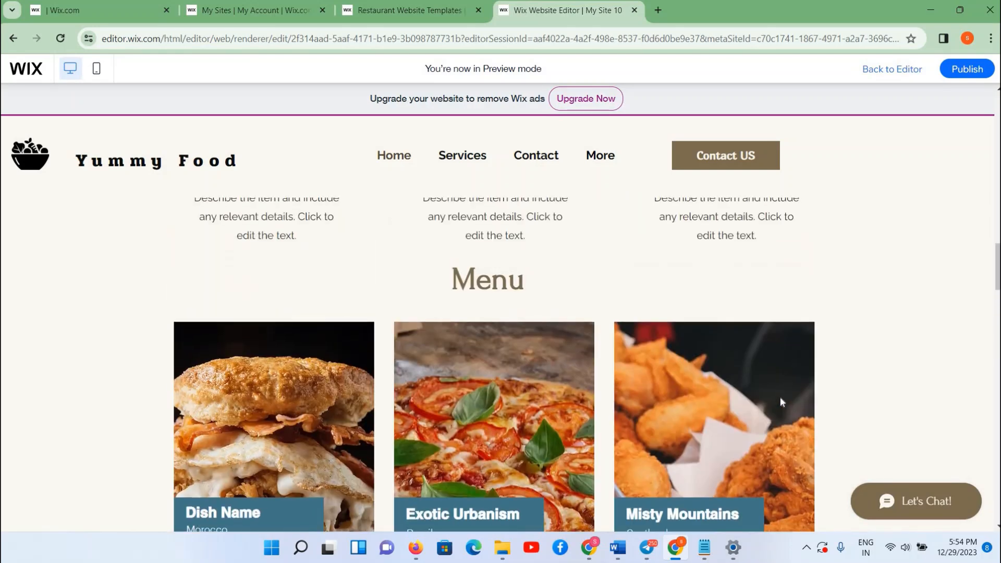
scroll(464, 385, up, 8)
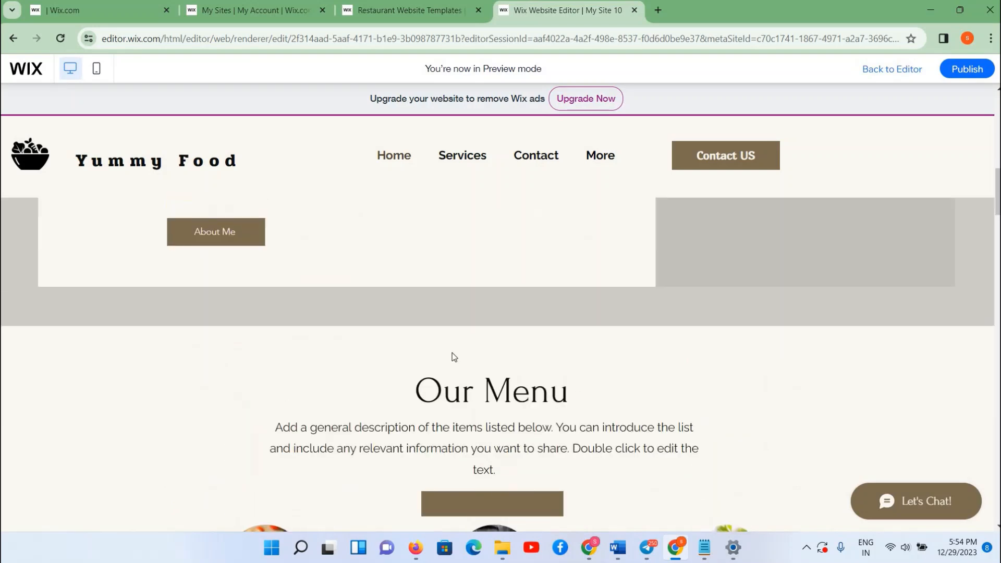
scroll(489, 369, down, 8)
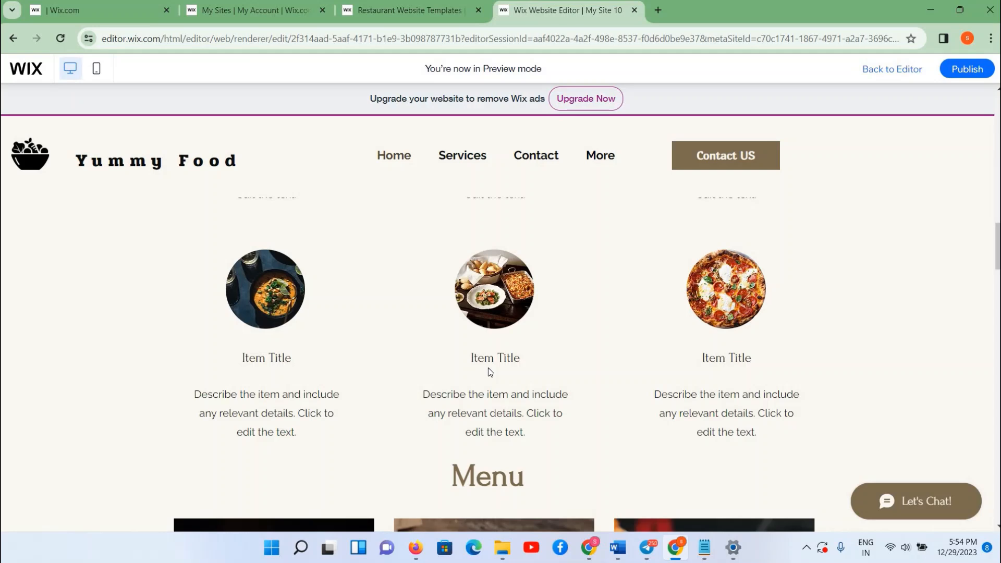
scroll(488, 368, down, 4)
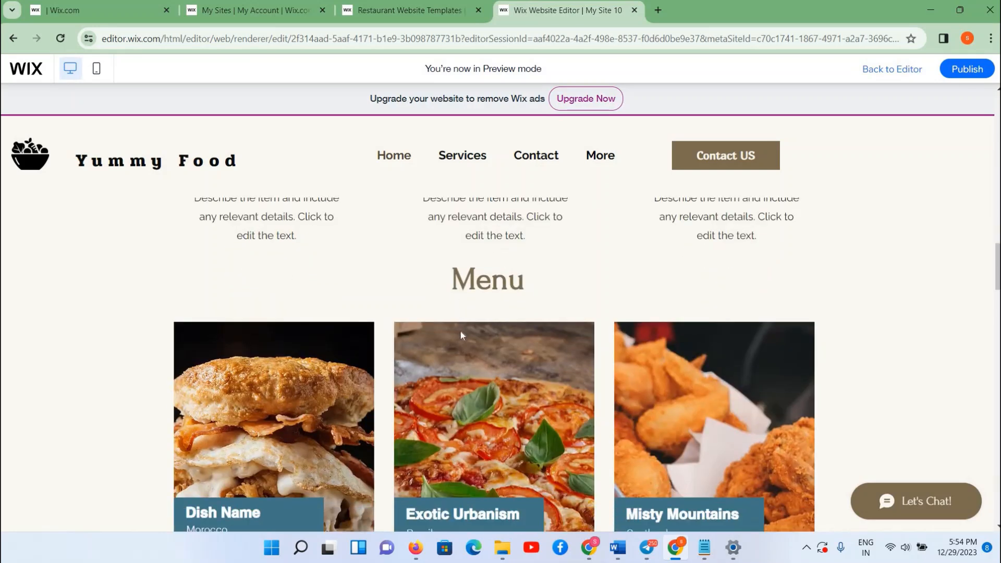
scroll(721, 394, down, 4)
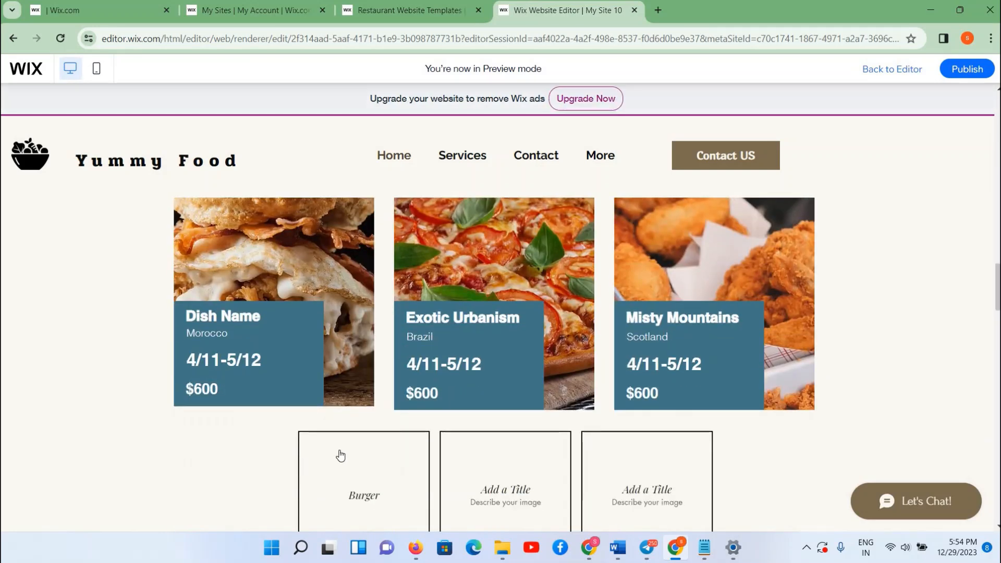
scroll(510, 291, down, 4)
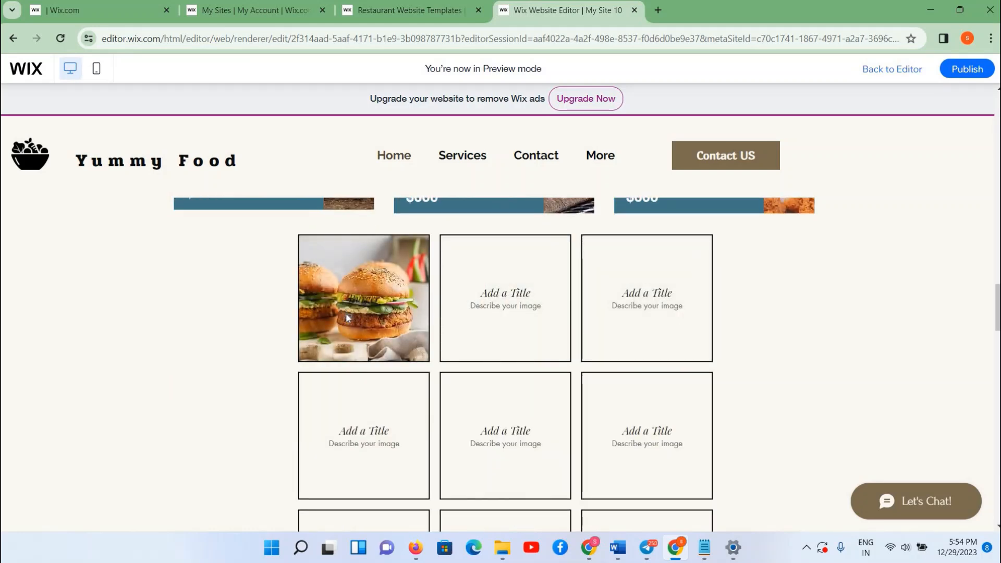
scroll(346, 317, down, 8)
scroll(340, 230, up, 5)
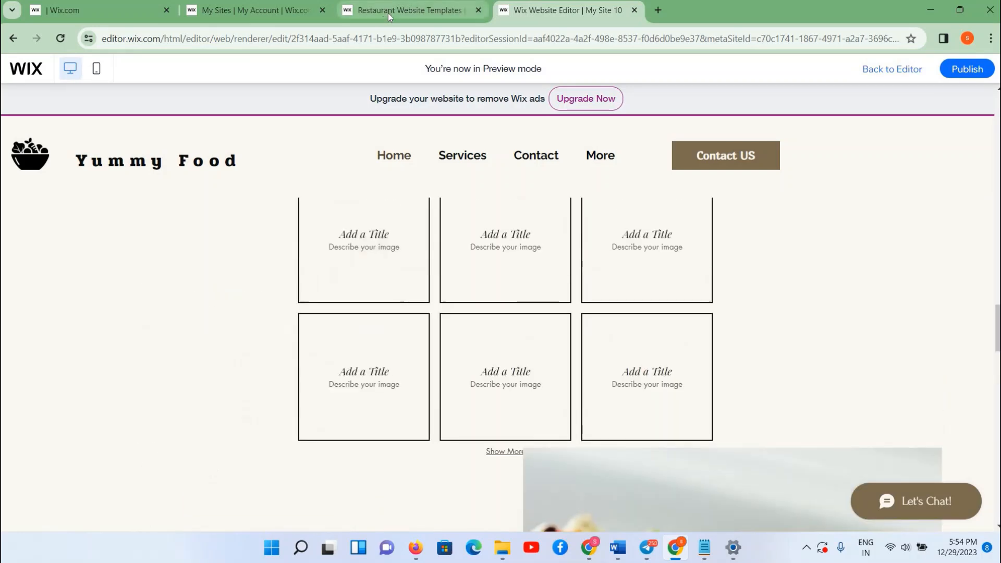
click(388, 12)
click(546, 16)
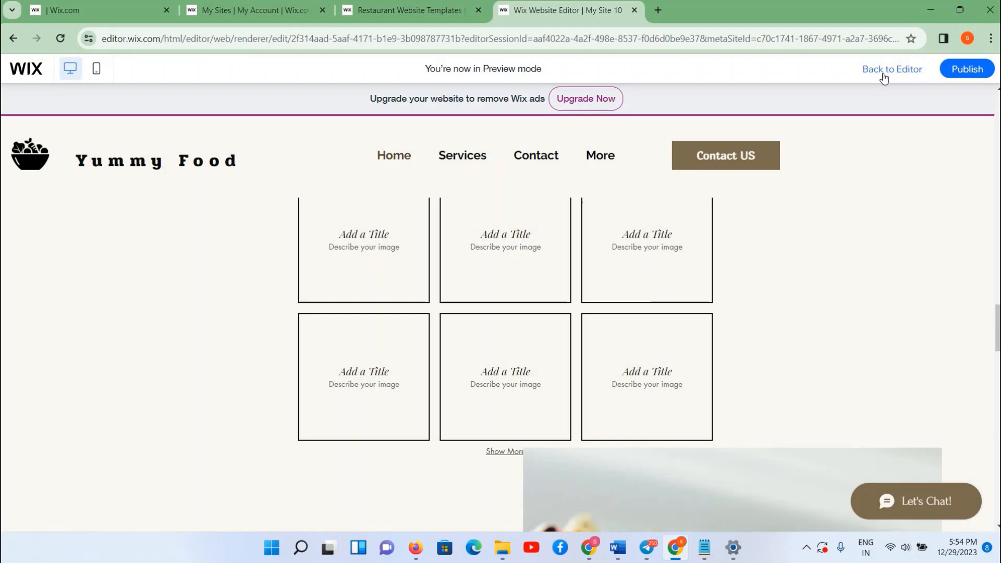
click(884, 79)
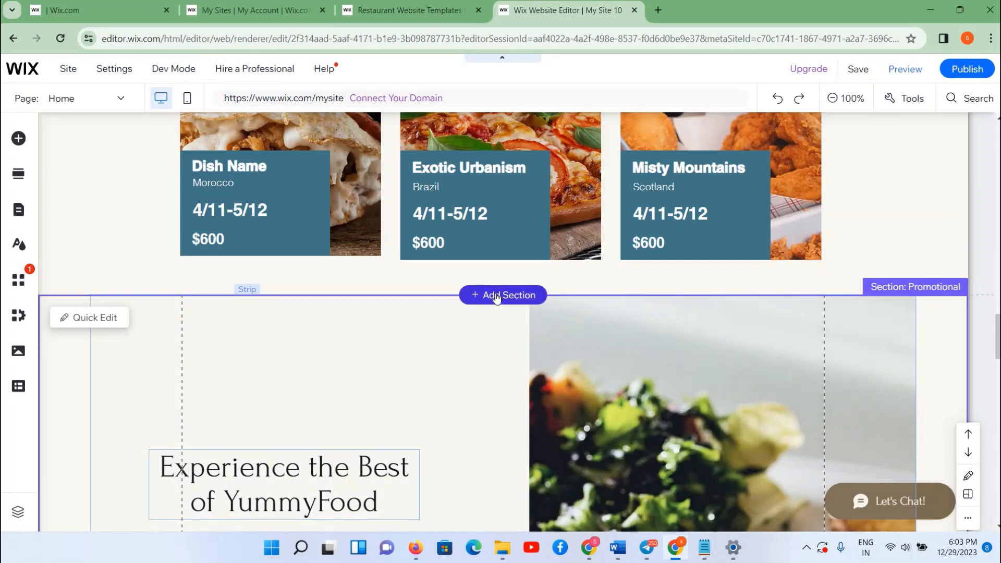
- Add the three-person "Meet the Team" section from the Team designs between the menu cards and the promotional section
click(498, 296)
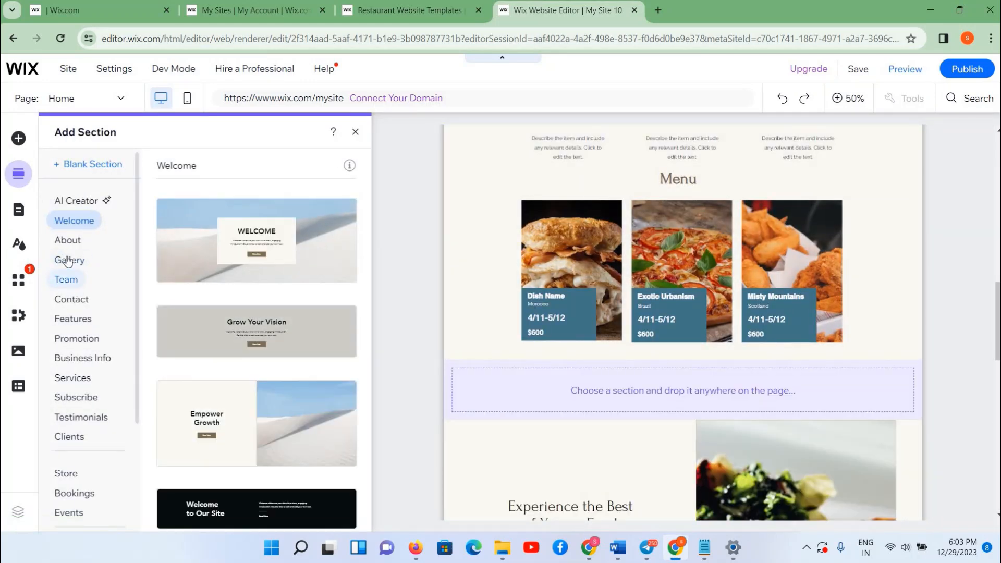
click(66, 278)
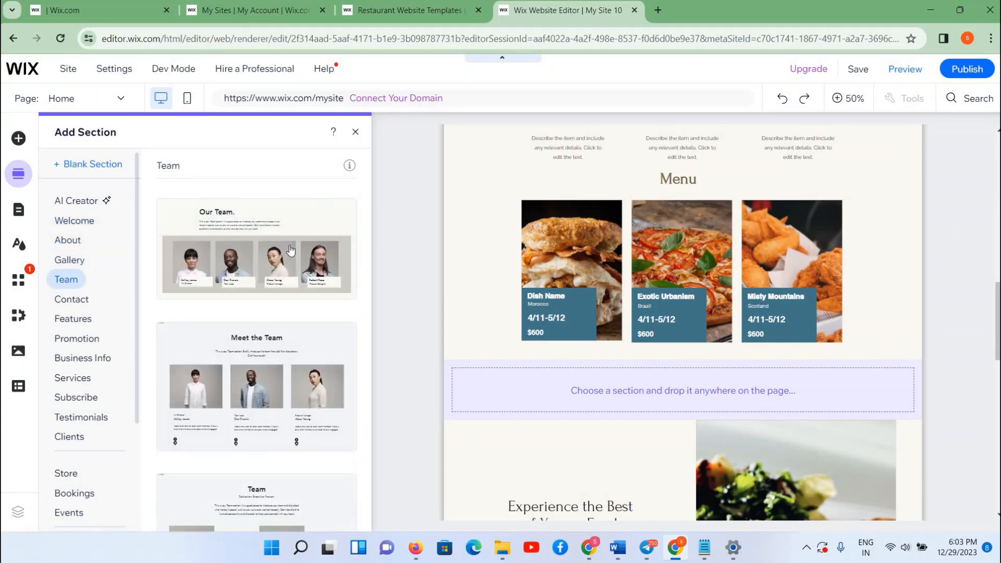
scroll(258, 344, down, 3)
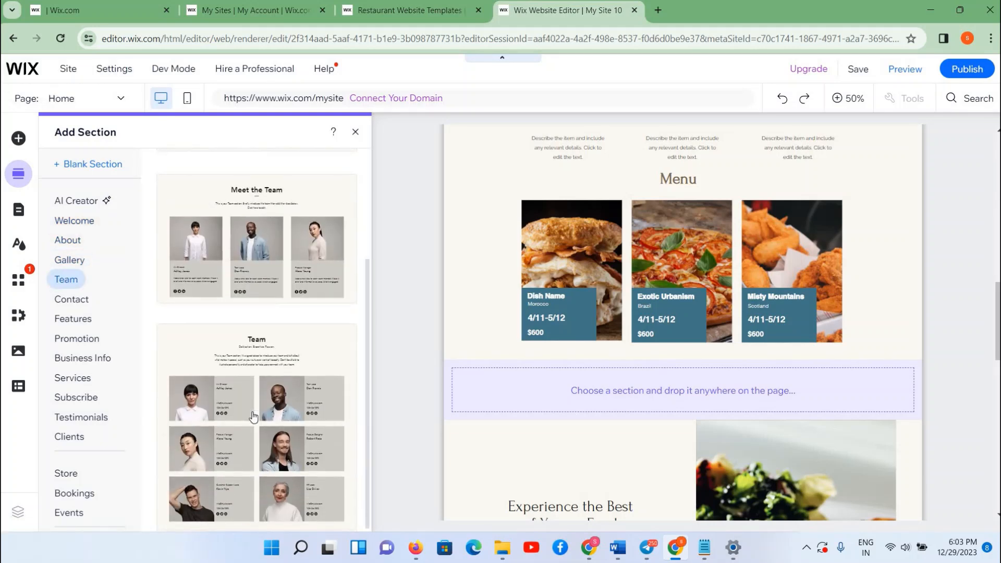
scroll(162, 251, up, 3)
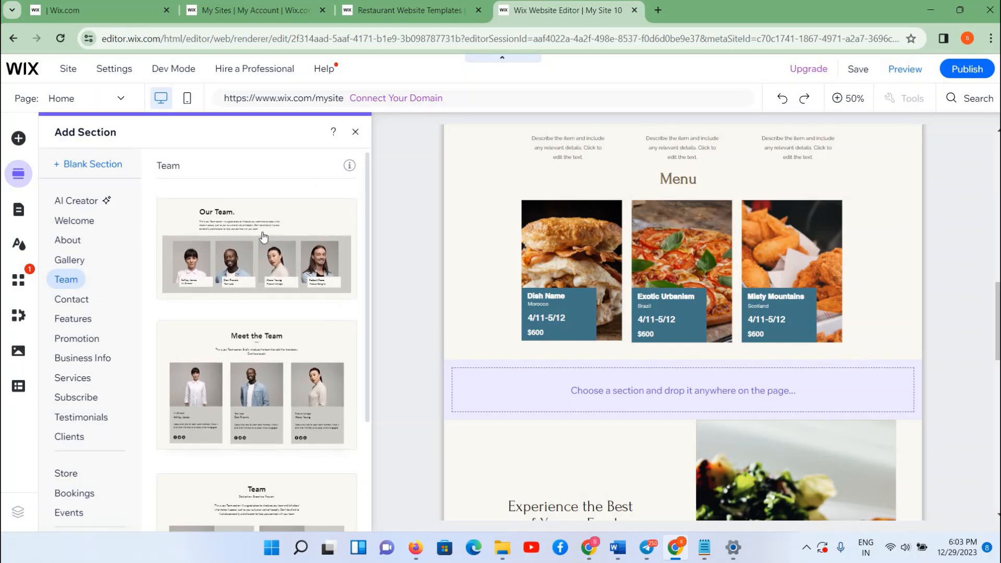
scroll(240, 469, down, 3)
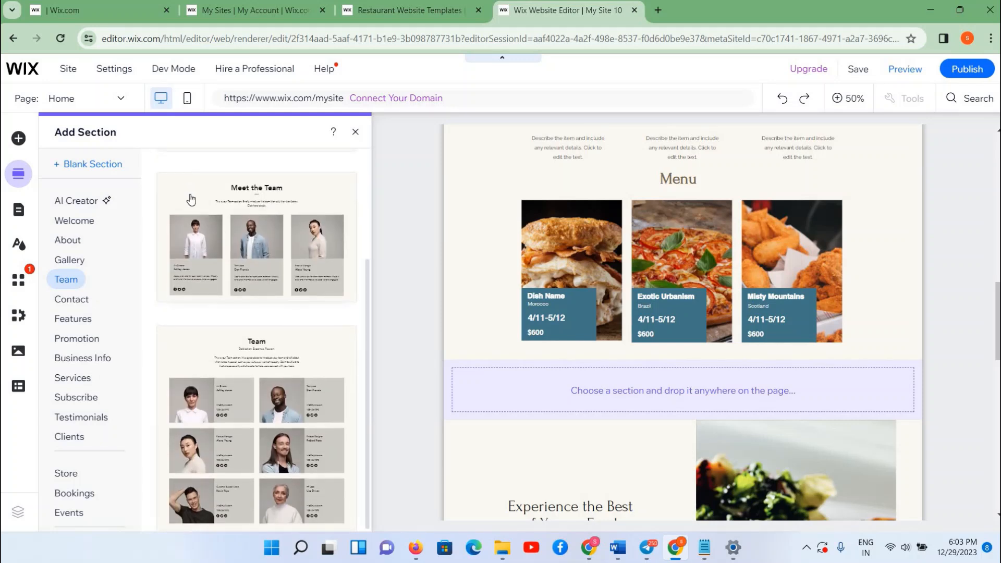
drag(151, 228, 593, 341)
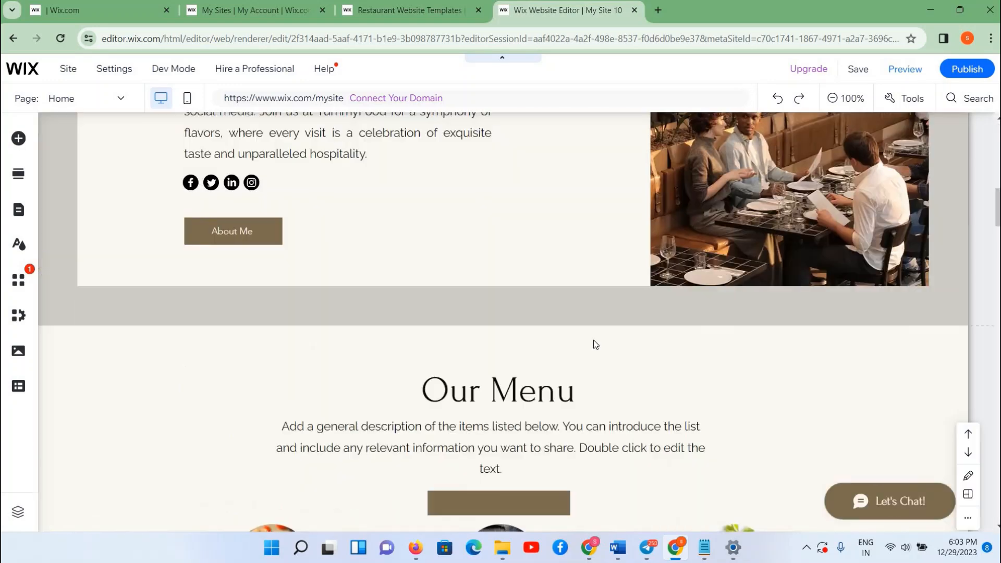
scroll(226, 227, down, 5)
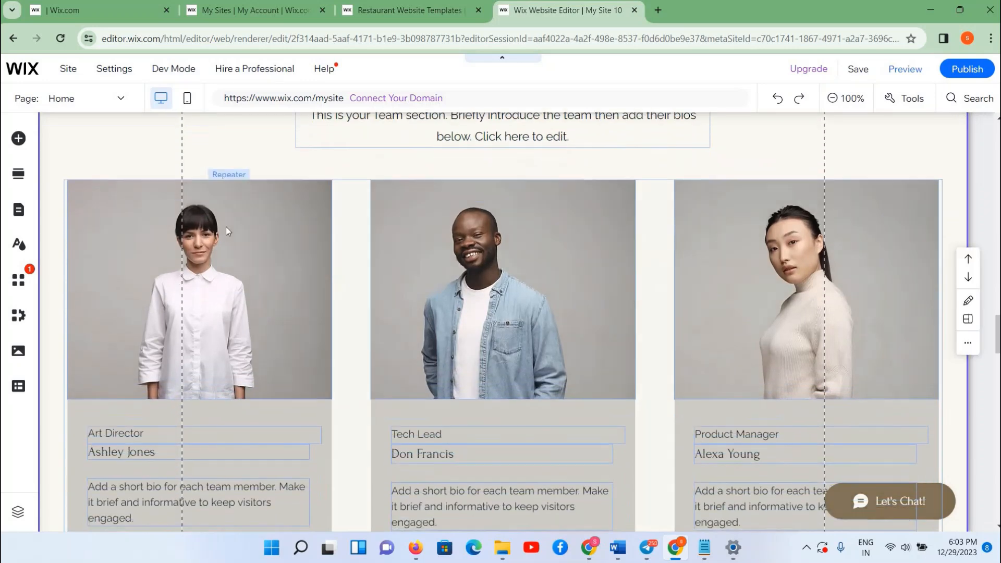
click(226, 227)
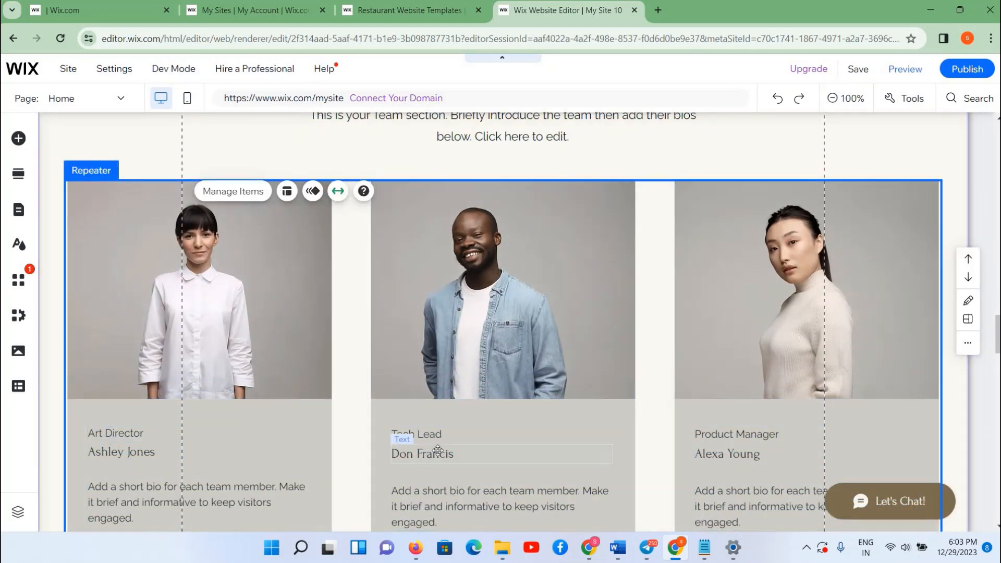
scroll(548, 277, up, 4)
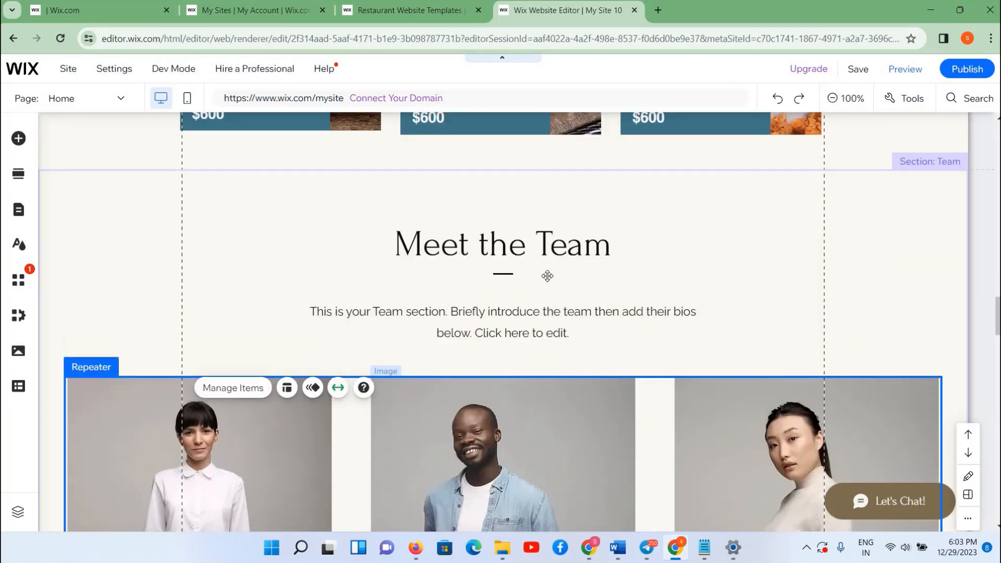
- Add the six-member "Team" section design directly below the "Meet the Team" section
scroll(548, 276, down, 7)
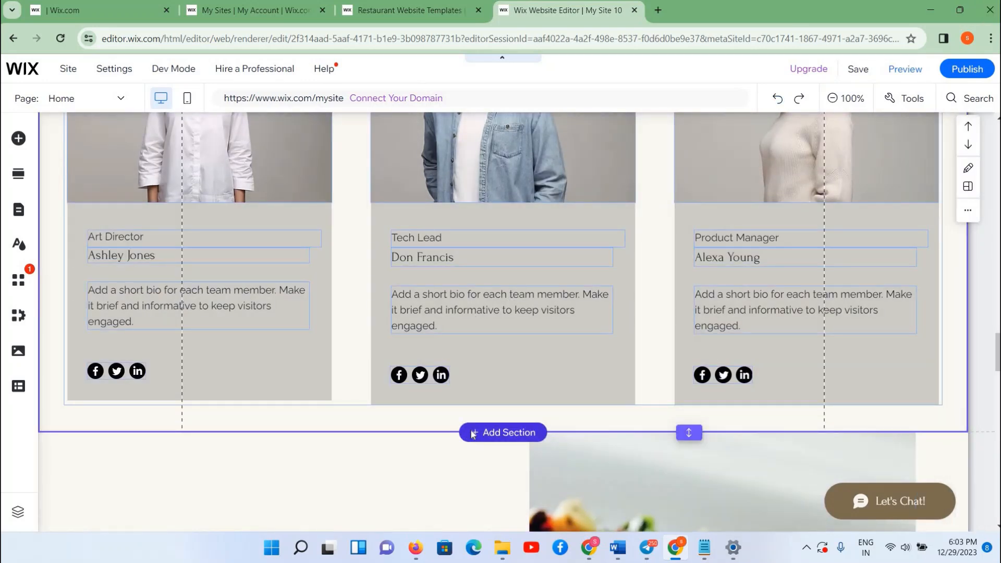
click(471, 431)
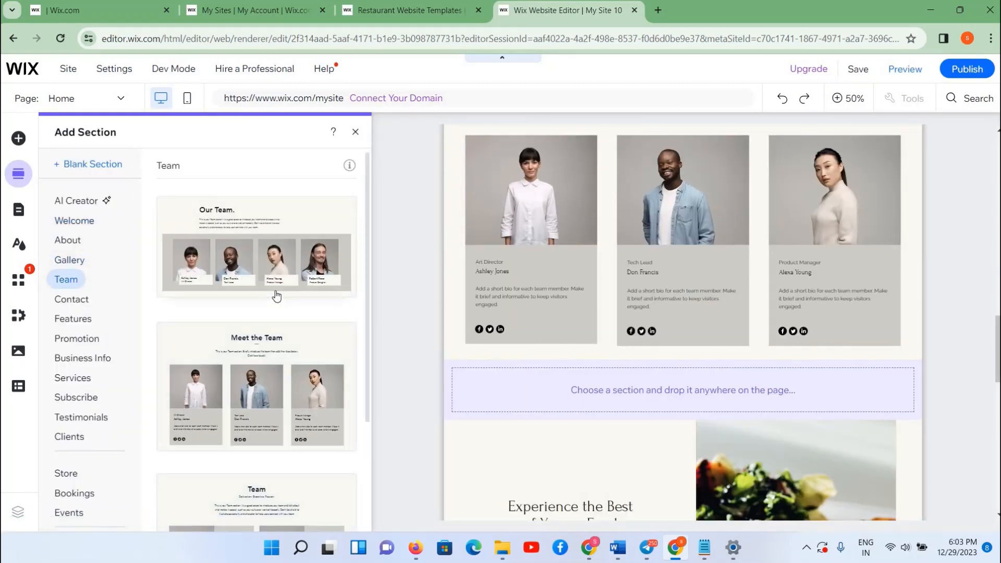
scroll(277, 295, down, 3)
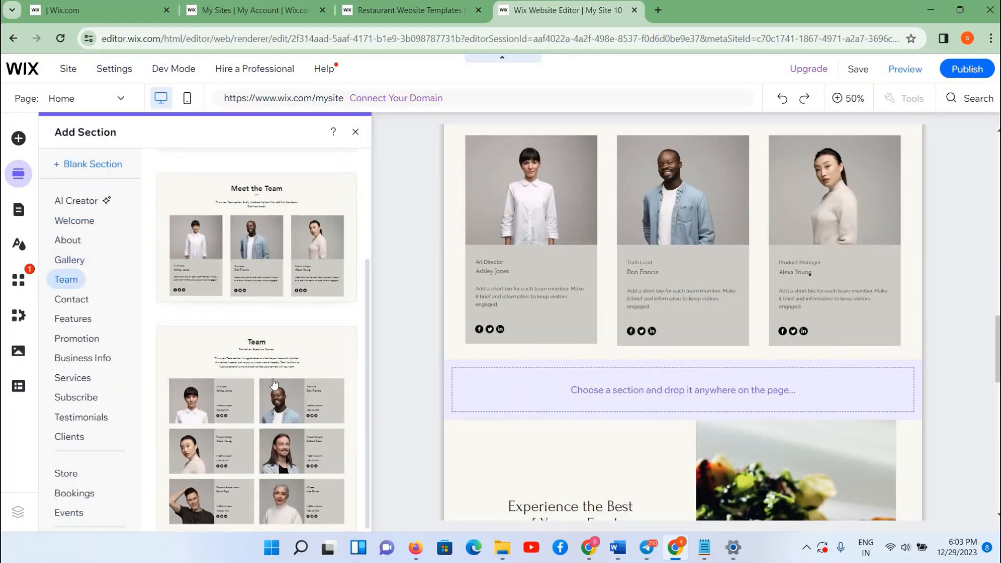
click(194, 342)
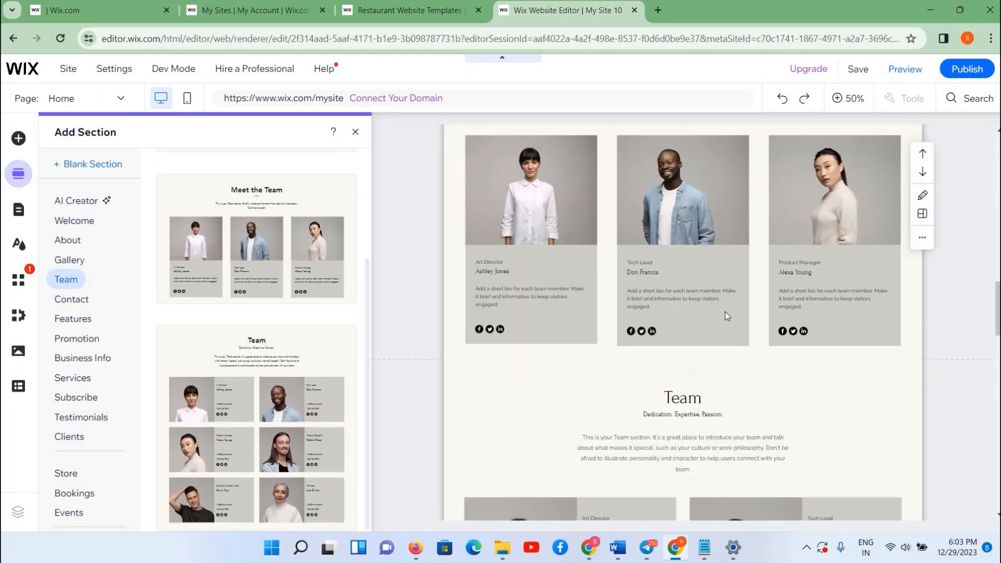
click(725, 312)
- Look over the member cards in the new Team section and open the Art Director's name text for editing
scroll(614, 415, down, 13)
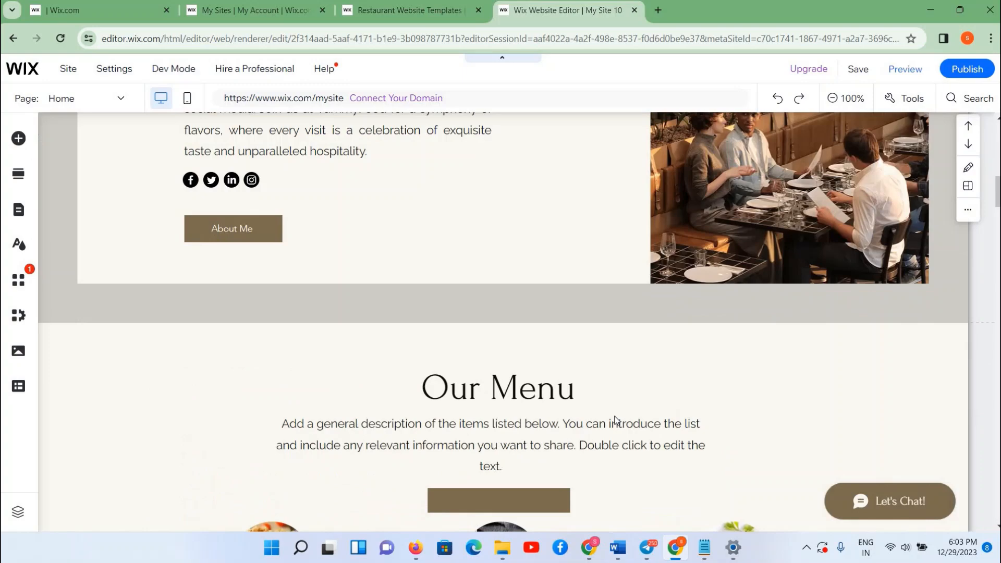
scroll(569, 429, down, 15)
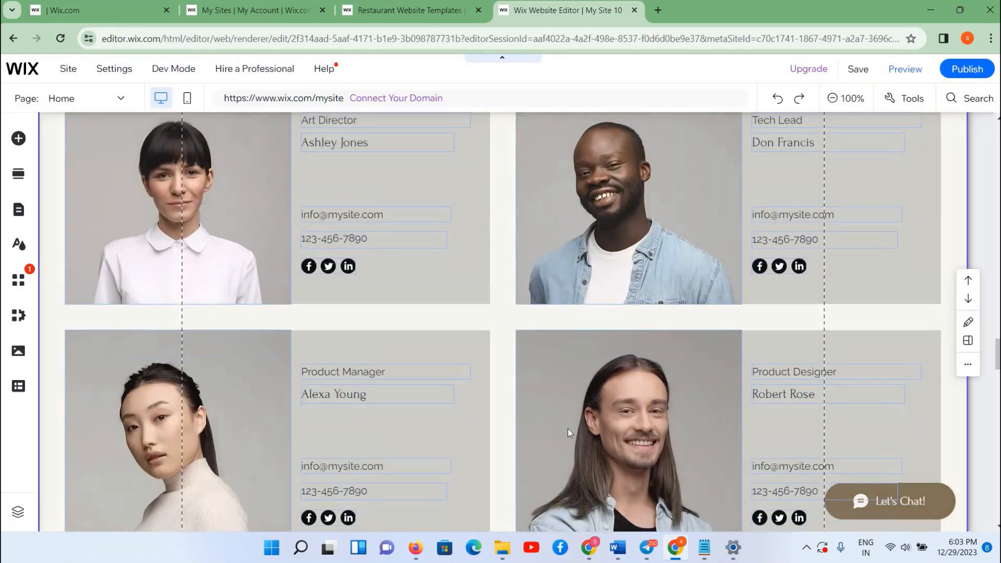
scroll(568, 429, down, 8)
scroll(568, 429, up, 11)
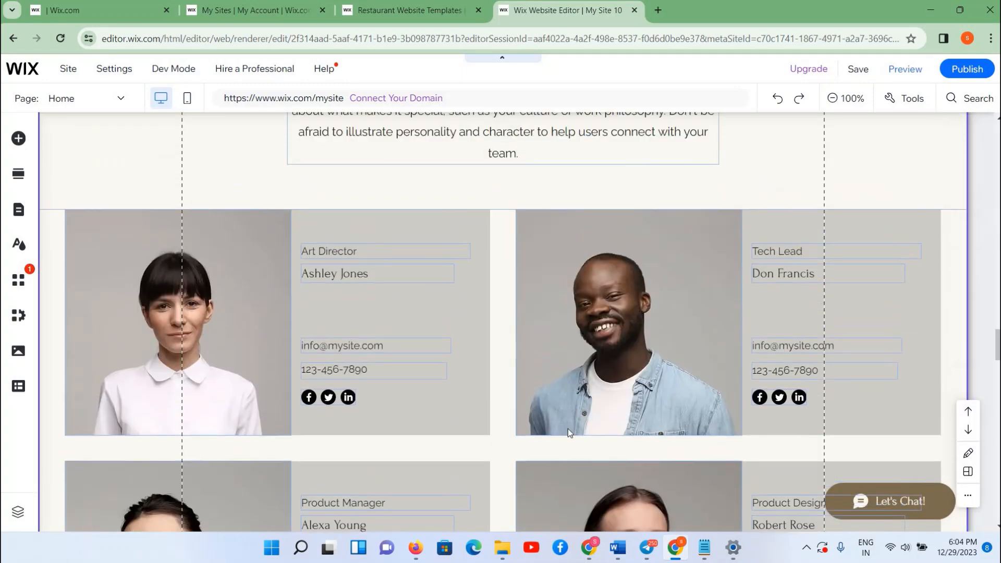
scroll(577, 416, down, 5)
scroll(615, 283, up, 4)
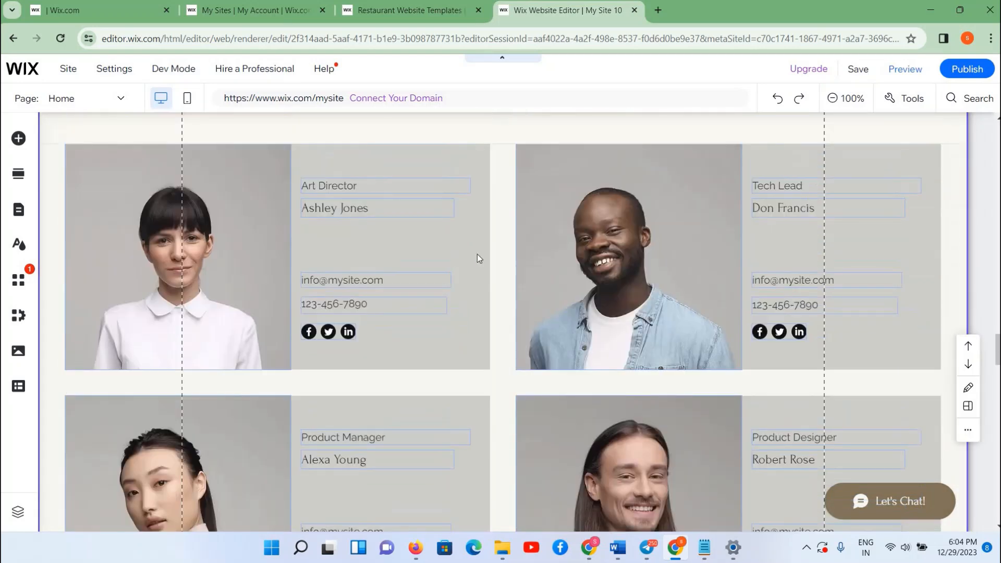
click(353, 207)
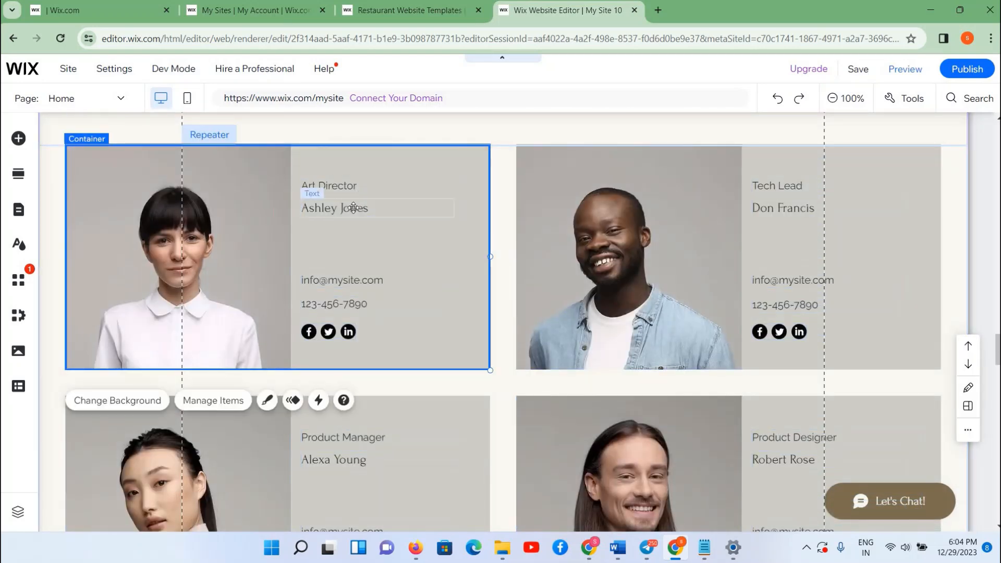
click(354, 207)
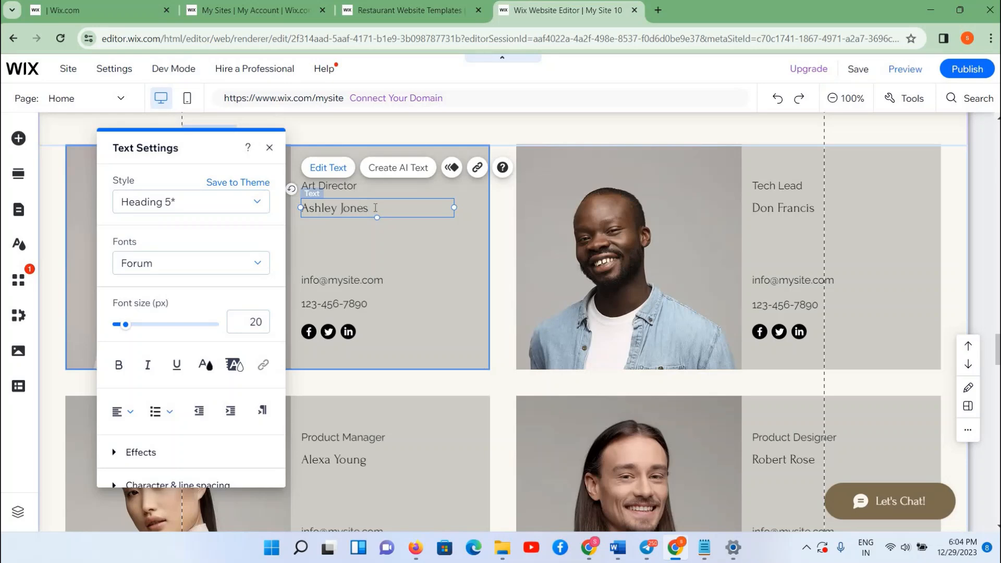
scroll(384, 215, up, 5)
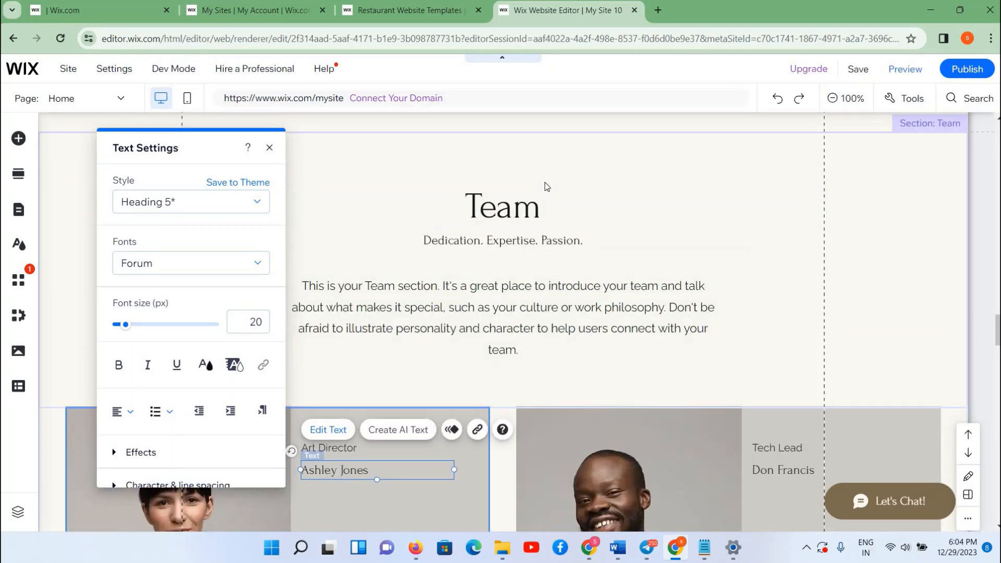
- Add the Services section design with three icons between the six-member Team section and the promotional section
scroll(545, 182, up, 4)
key(Escape)
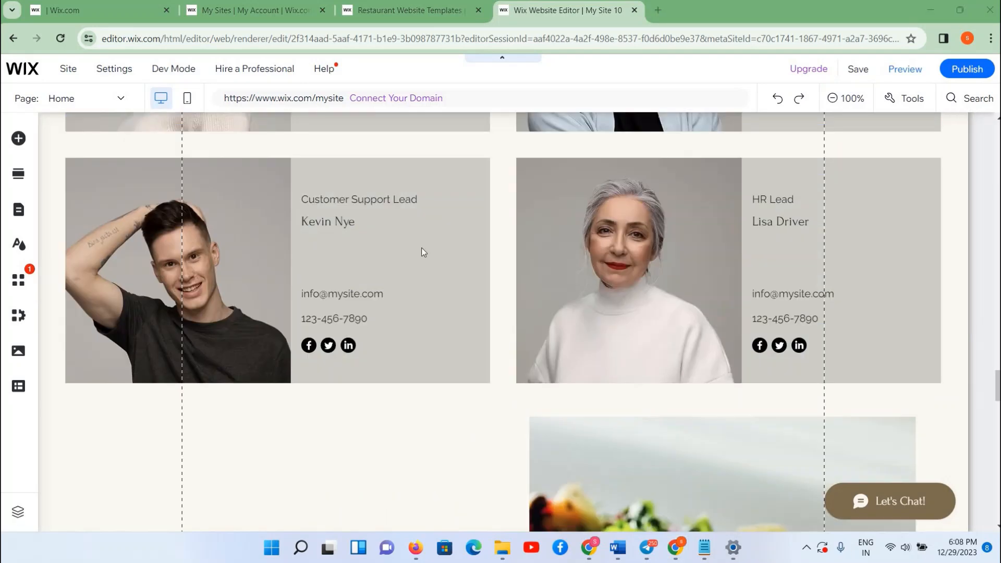
scroll(383, 329, down, 4)
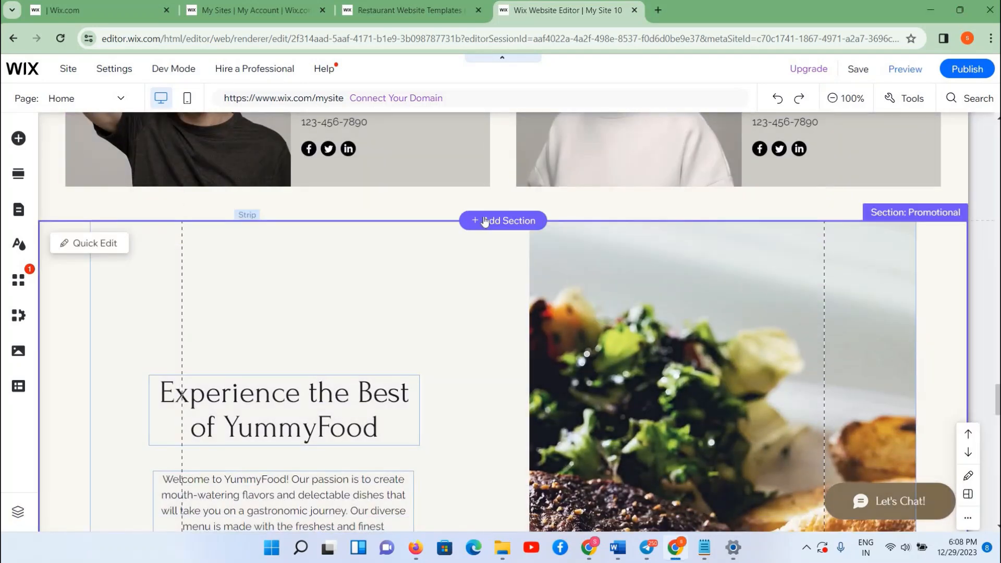
click(485, 220)
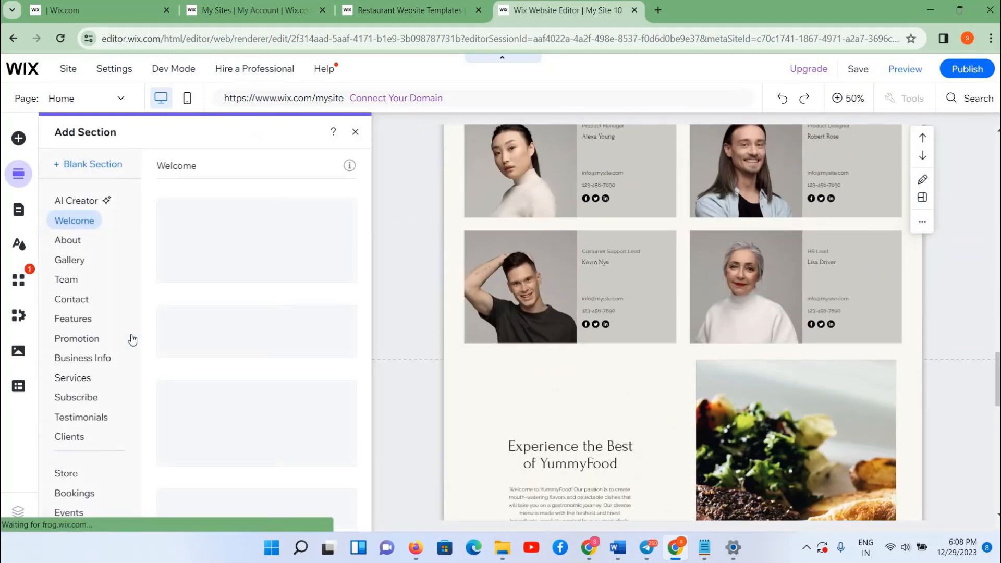
scroll(71, 373, down, 1)
click(68, 313)
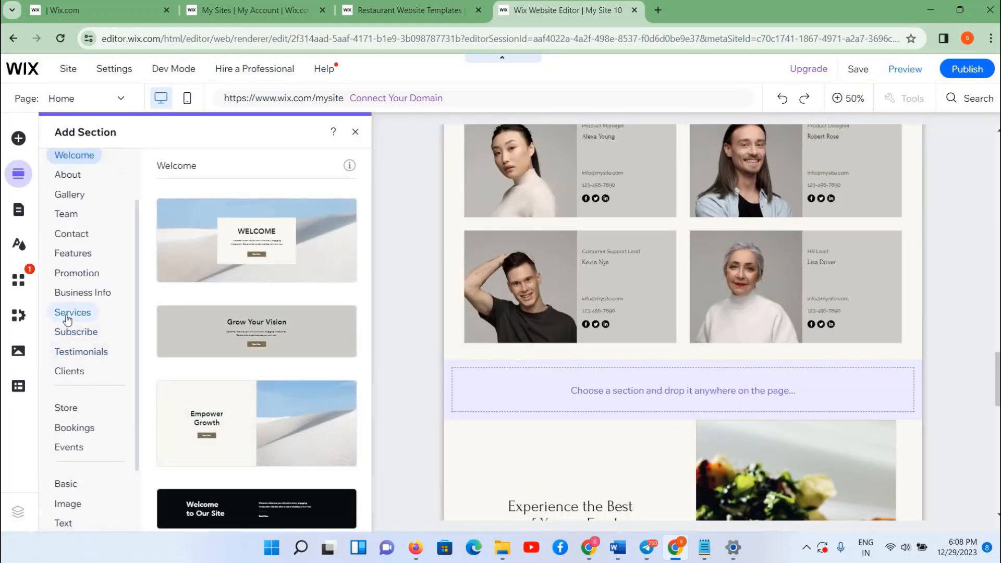
scroll(231, 424, down, 5)
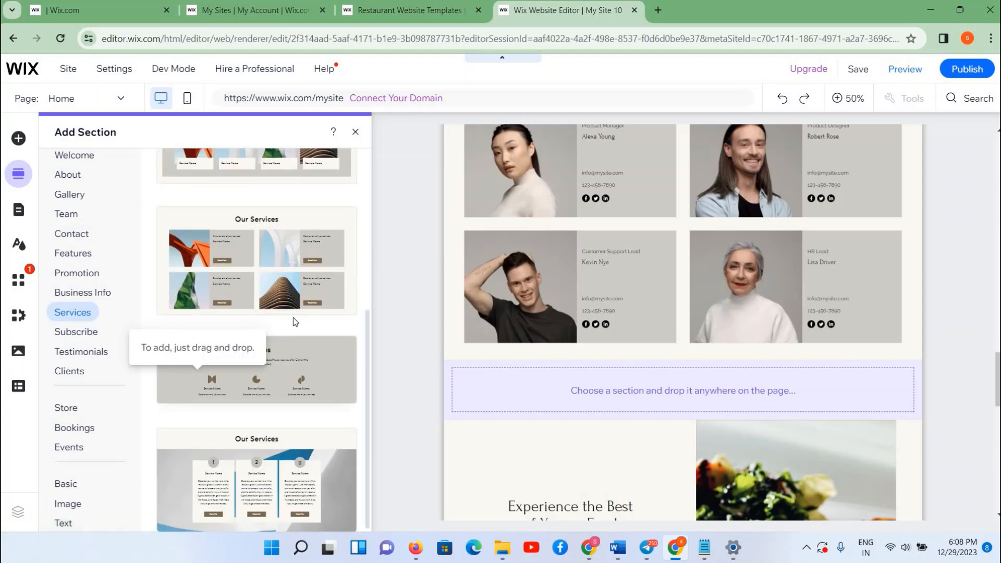
scroll(293, 322, up, 5)
scroll(252, 374, down, 5)
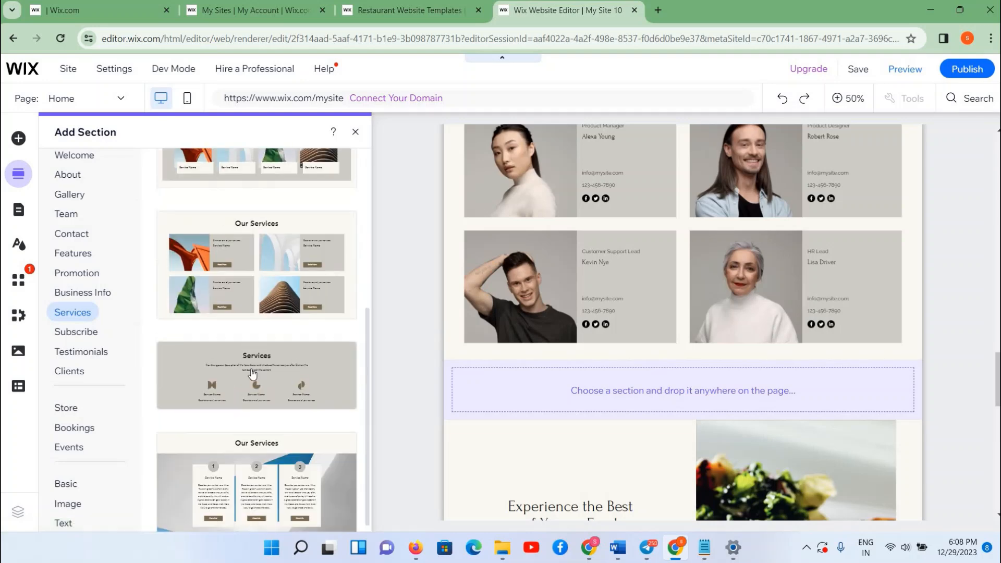
click(252, 374)
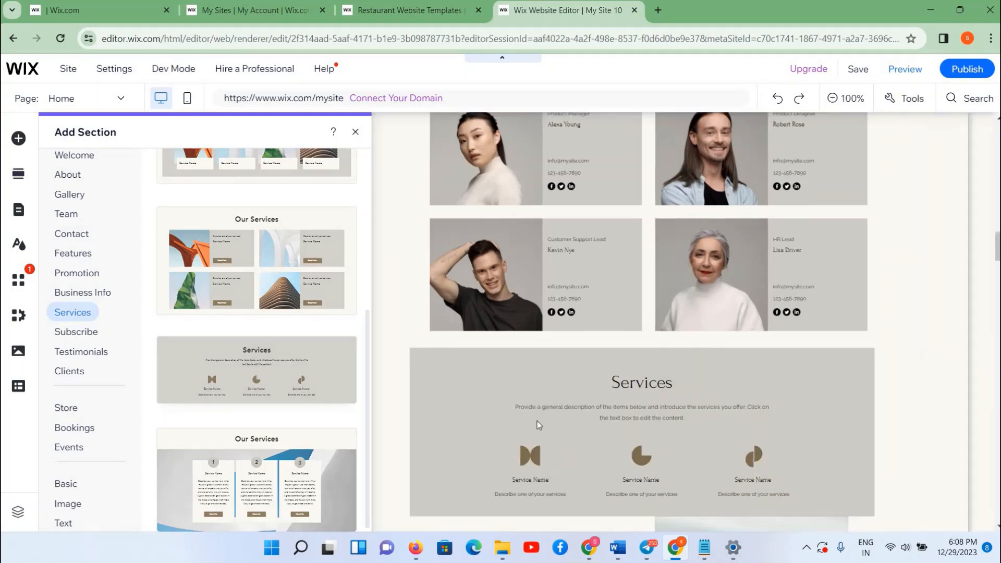
- Look over the new Services section and select the first service's vector art
scroll(535, 429, down, 20)
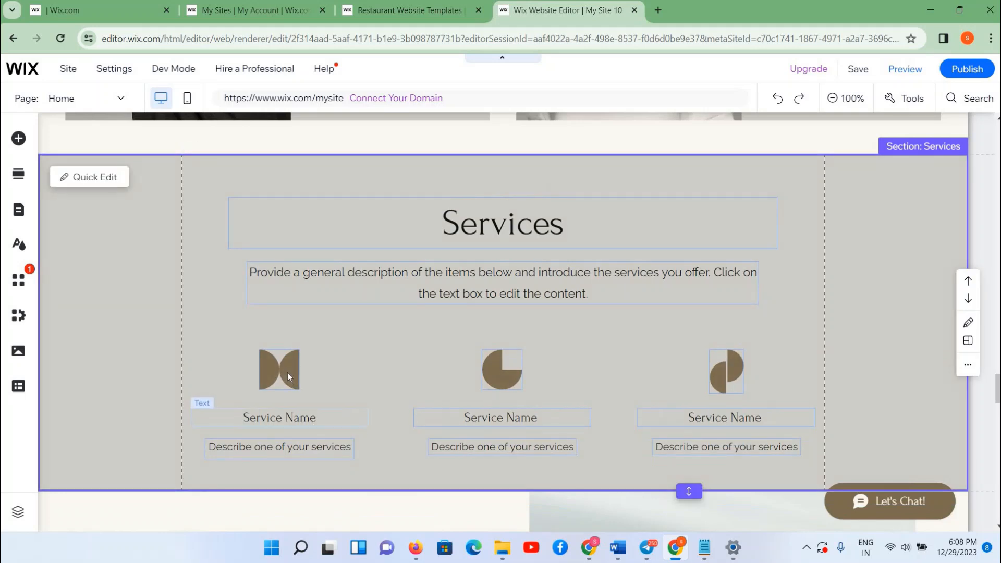
click(287, 373)
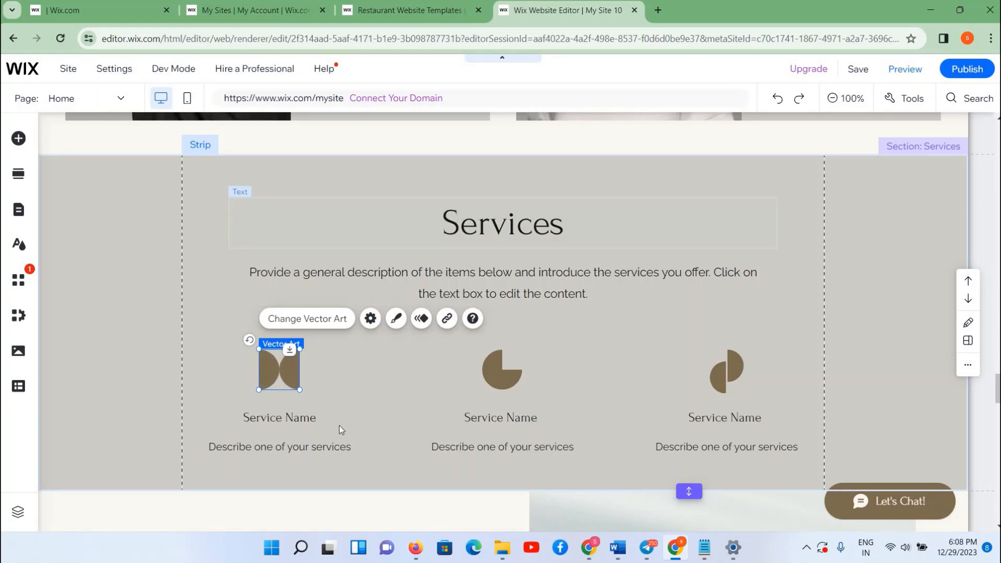
scroll(342, 430, down, 4)
scroll(341, 429, up, 6)
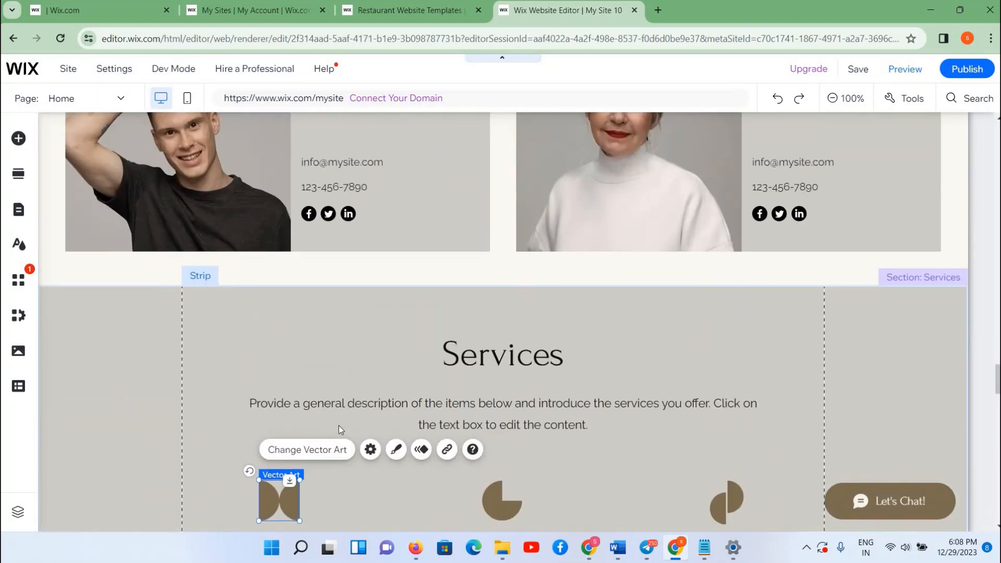
scroll(342, 430, down, 10)
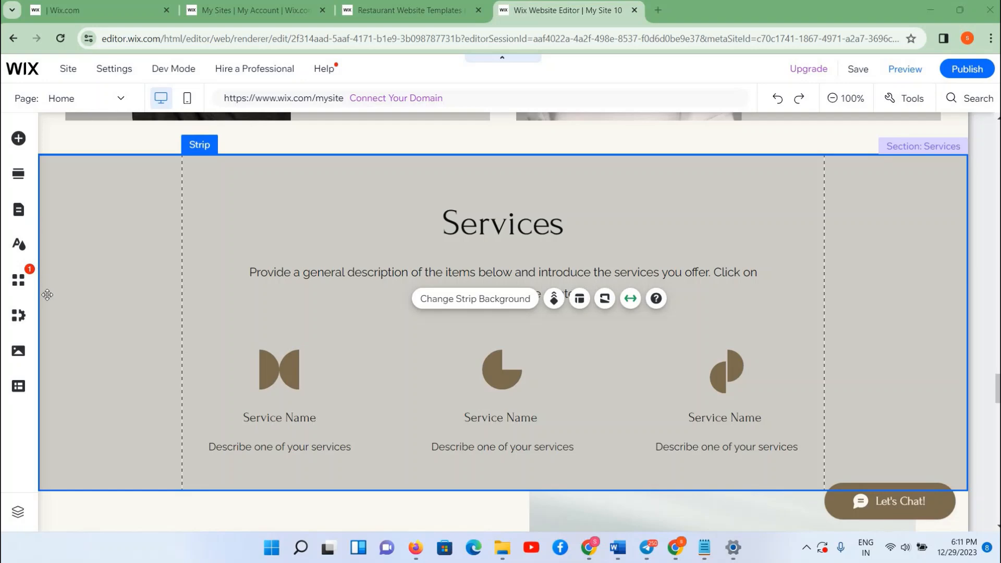
- Start adding a section between the Services and promotional sections and show the Contact designs
scroll(457, 396, down, 3)
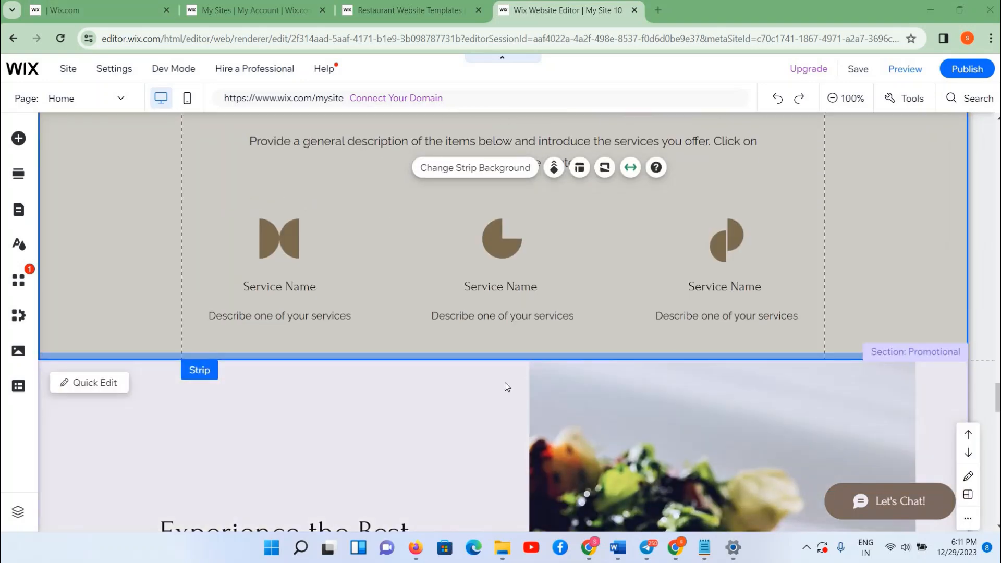
click(515, 391)
click(512, 363)
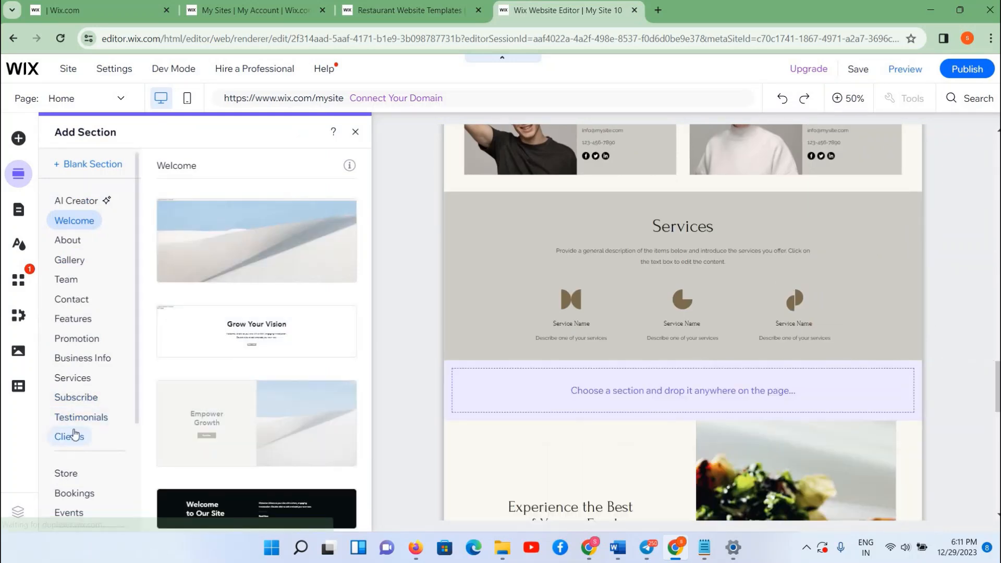
scroll(75, 433, down, 3)
scroll(78, 382, up, 2)
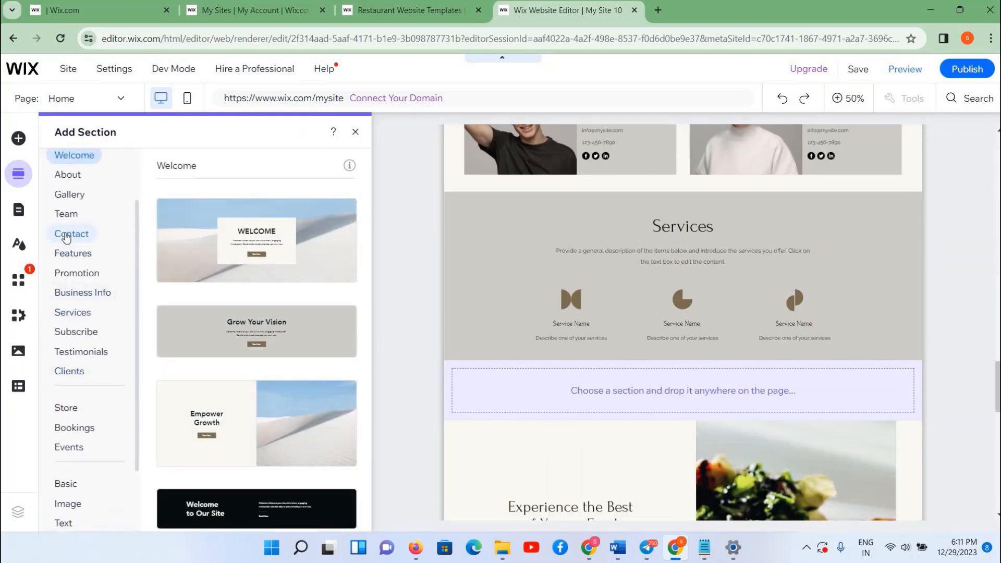
click(66, 236)
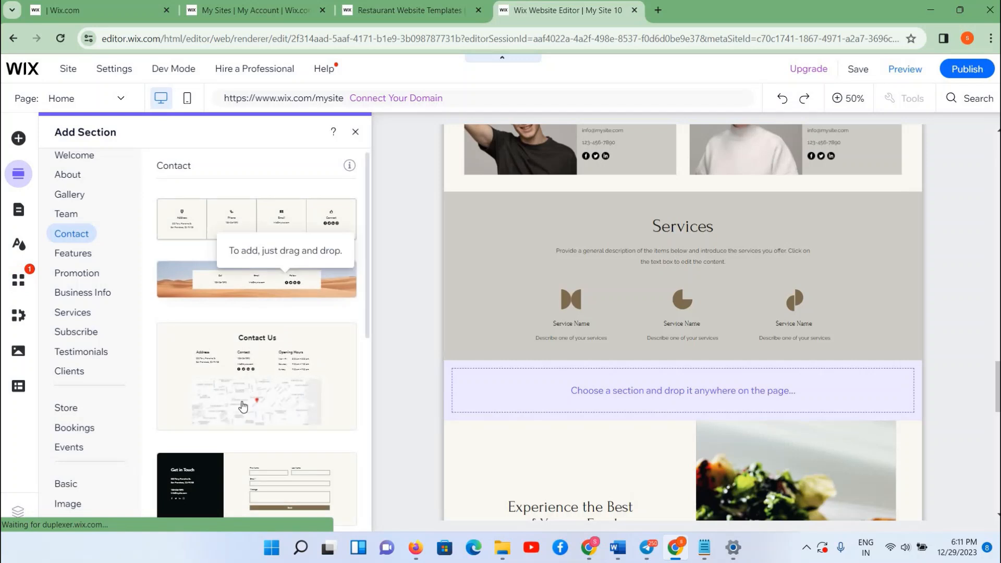
- Add the Contact design with contact details, a message form and a wide map directly below the Services section
scroll(212, 425, down, 2)
scroll(212, 425, down, 5)
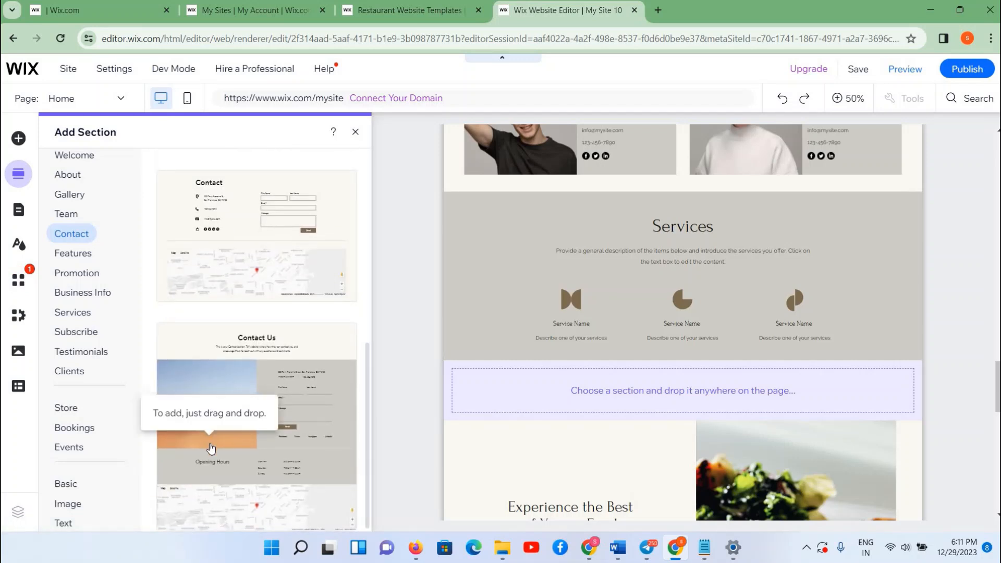
scroll(211, 443, up, 5)
scroll(211, 448, up, 1)
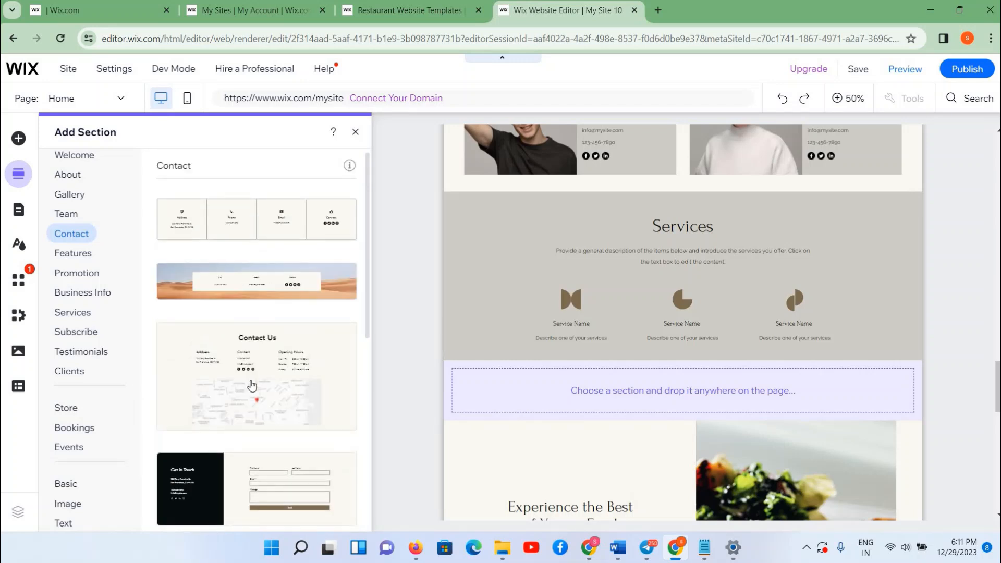
scroll(251, 385, down, 6)
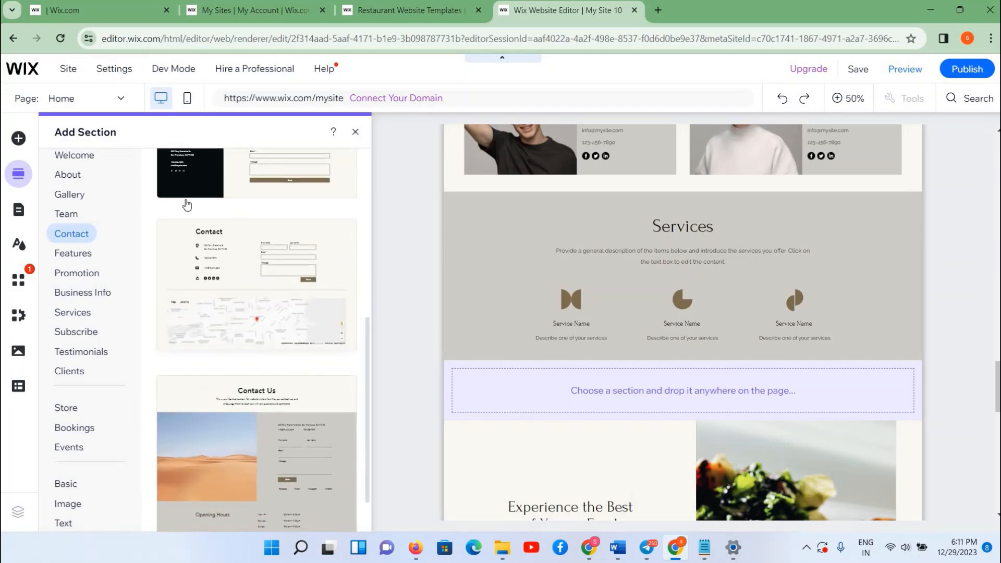
scroll(219, 349, up, 1)
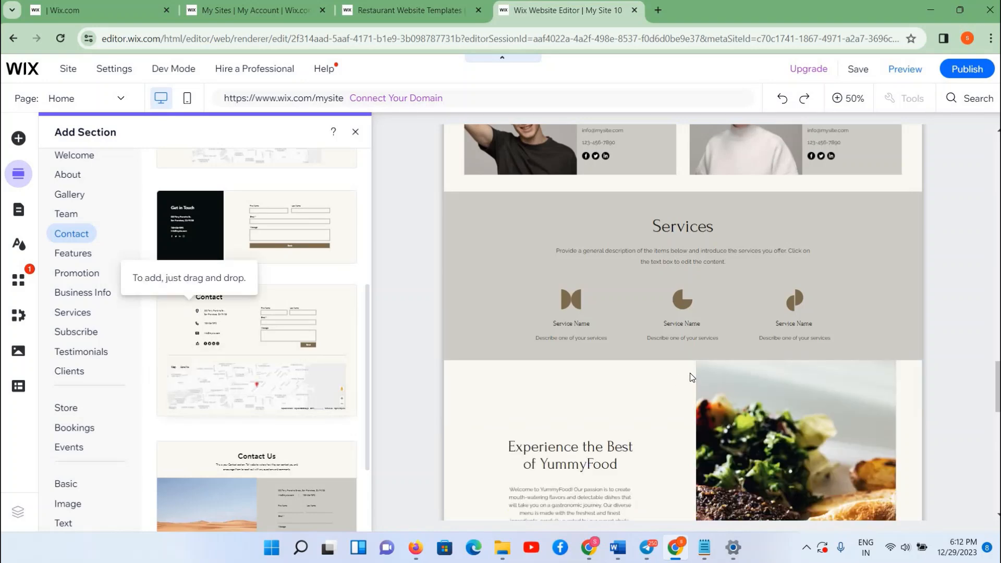
scroll(690, 373, down, 10)
scroll(690, 377, down, 3)
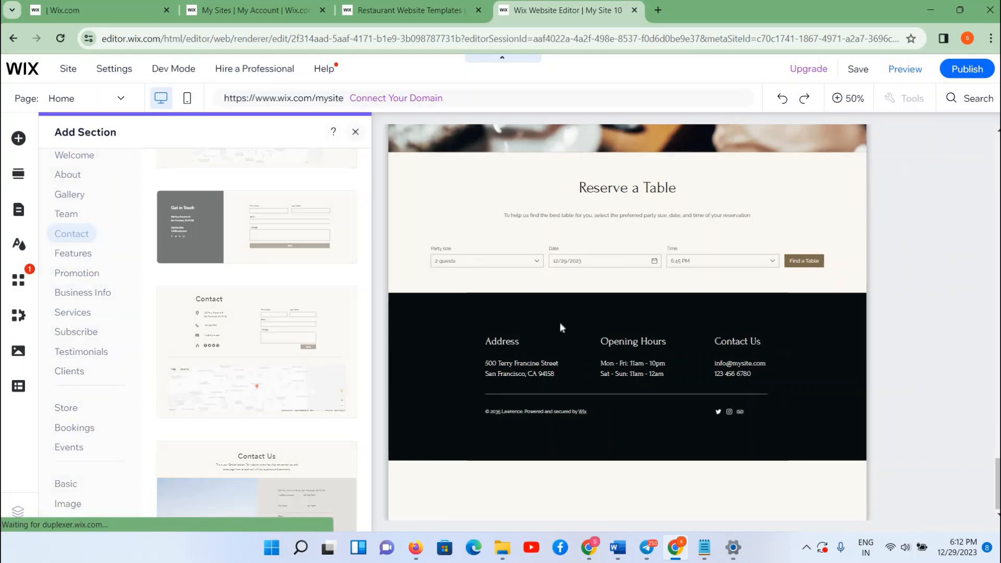
click(559, 322)
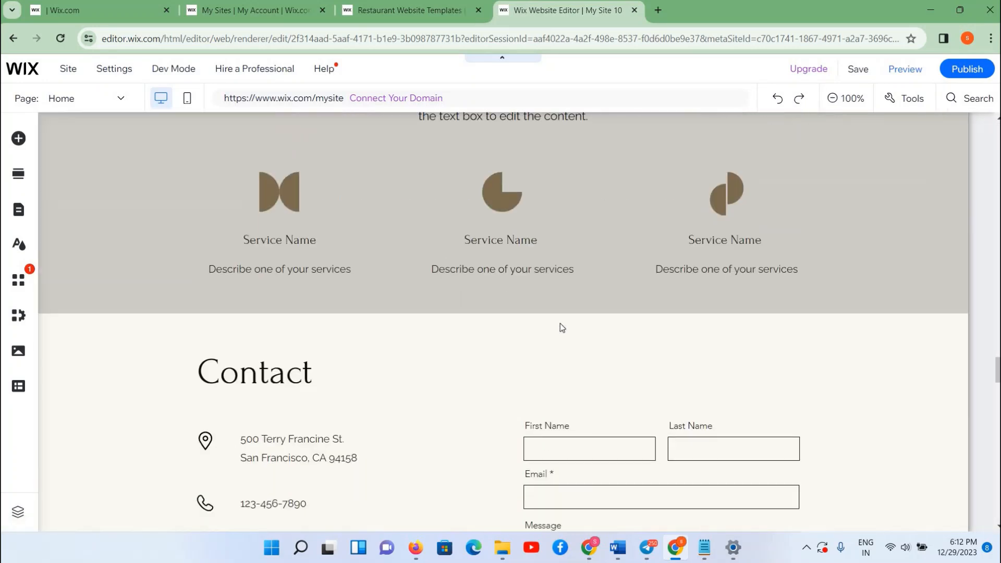
- Examine the Contact section's map and its location settings for address, title and description, and close the settings
scroll(560, 323, down, 2)
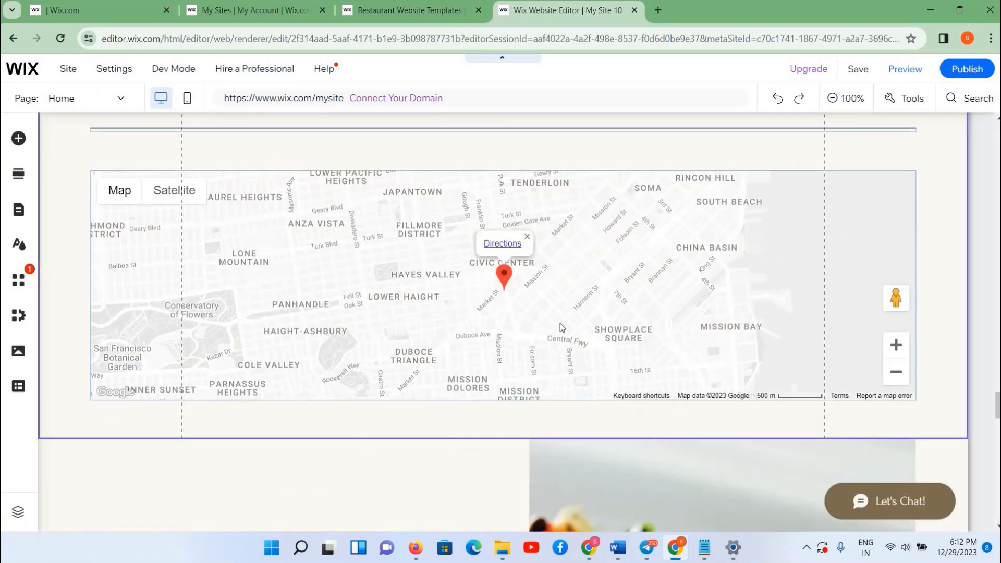
scroll(540, 342, up, 5)
scroll(302, 445, down, 3)
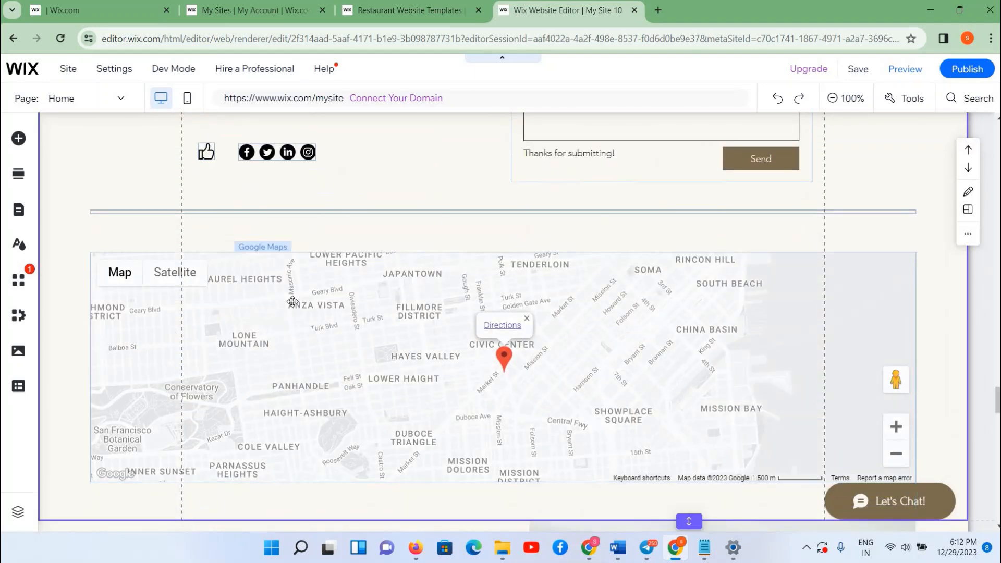
click(156, 262)
click(145, 228)
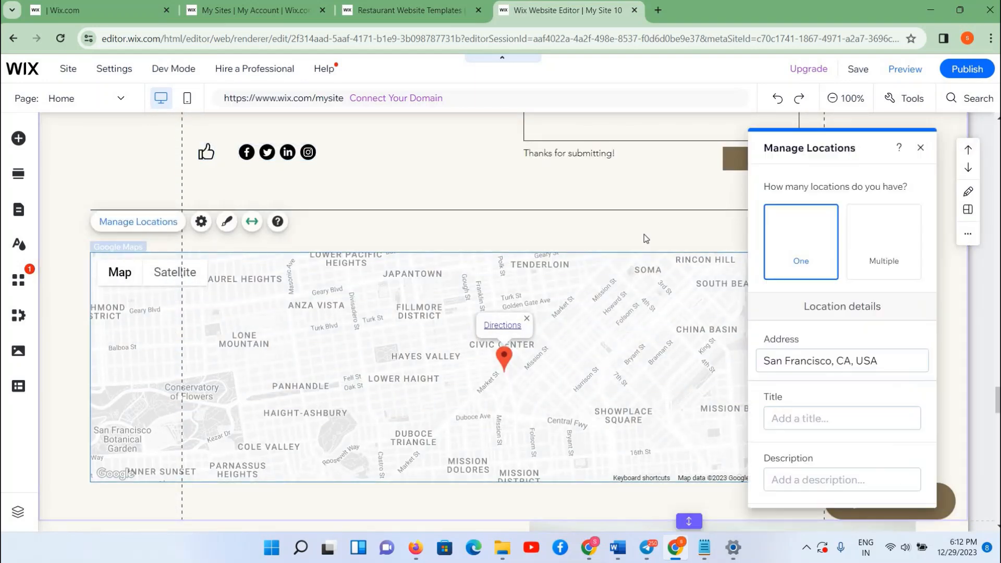
click(795, 360)
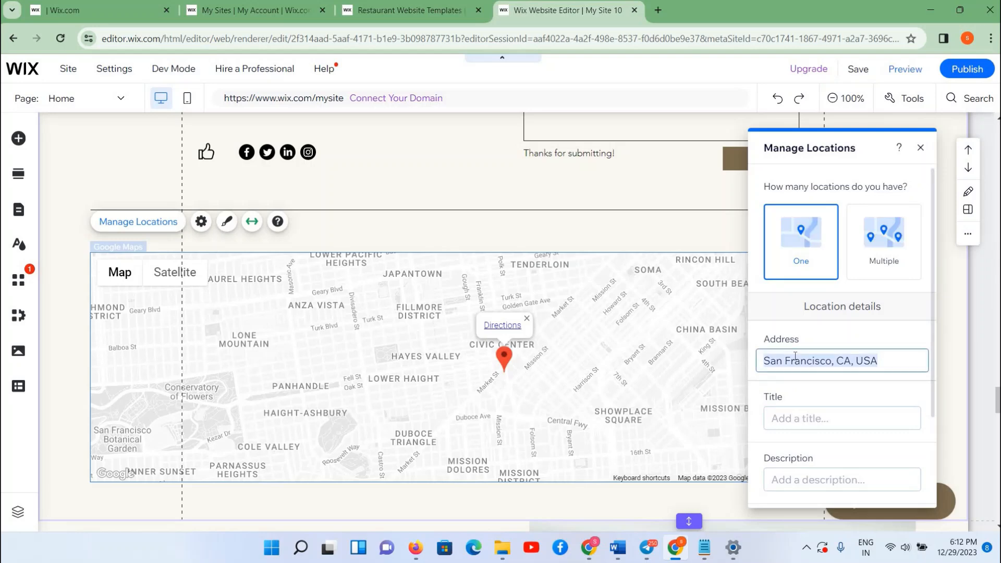
scroll(777, 395, down, 1)
click(780, 353)
click(780, 412)
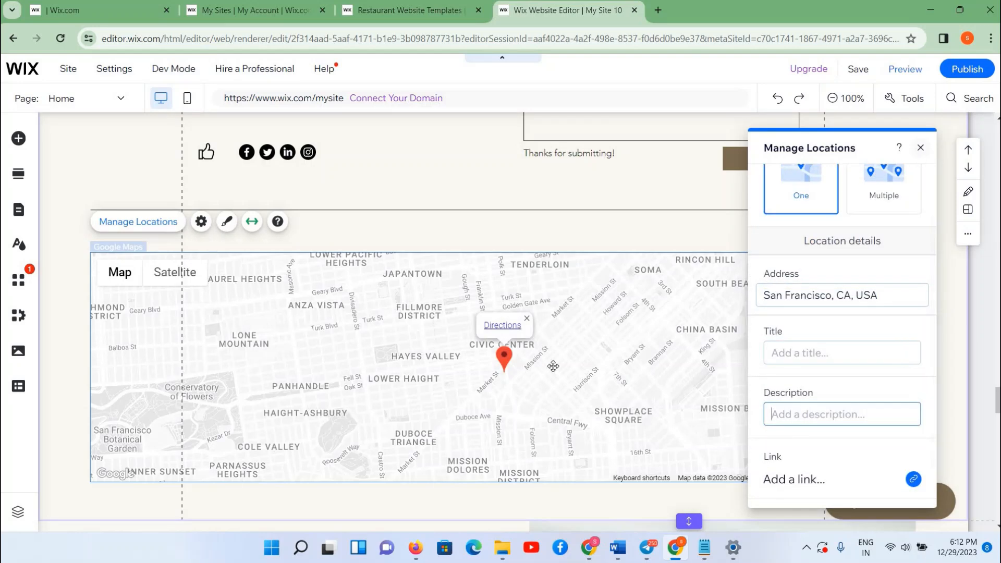
click(921, 148)
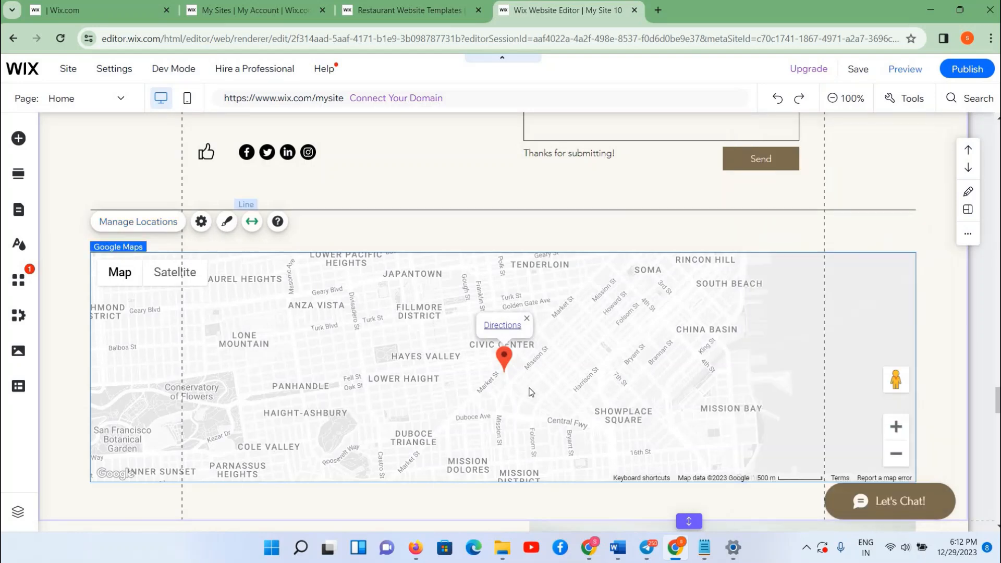
- Examine the Contact section's editable address, phone and e-mail texts, its social icons and the message form
scroll(531, 392, up, 4)
scroll(307, 395, up, 3)
double_click(344, 398)
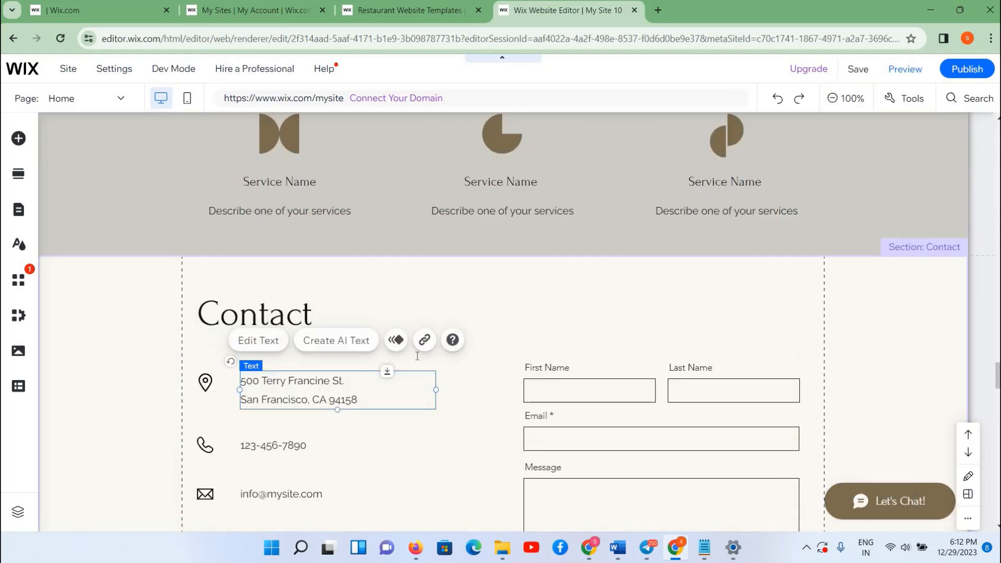
drag(359, 400, 204, 381)
double_click(308, 380)
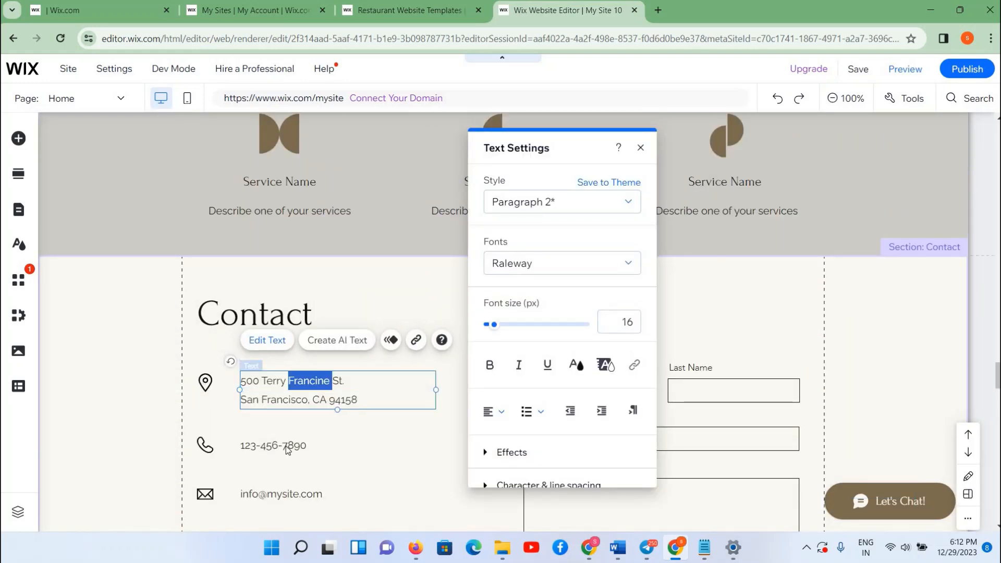
double_click(286, 446)
click(271, 494)
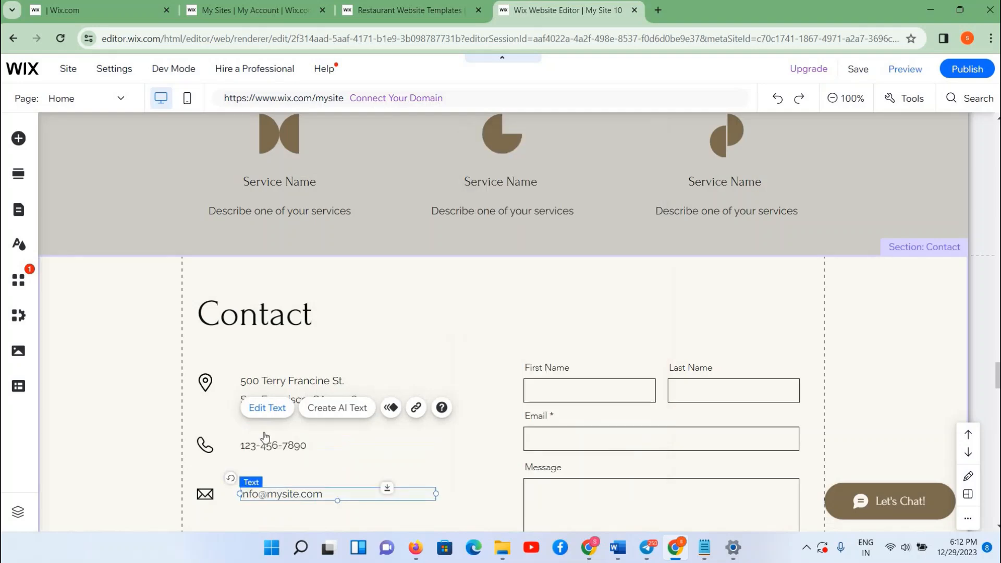
scroll(571, 386, down, 5)
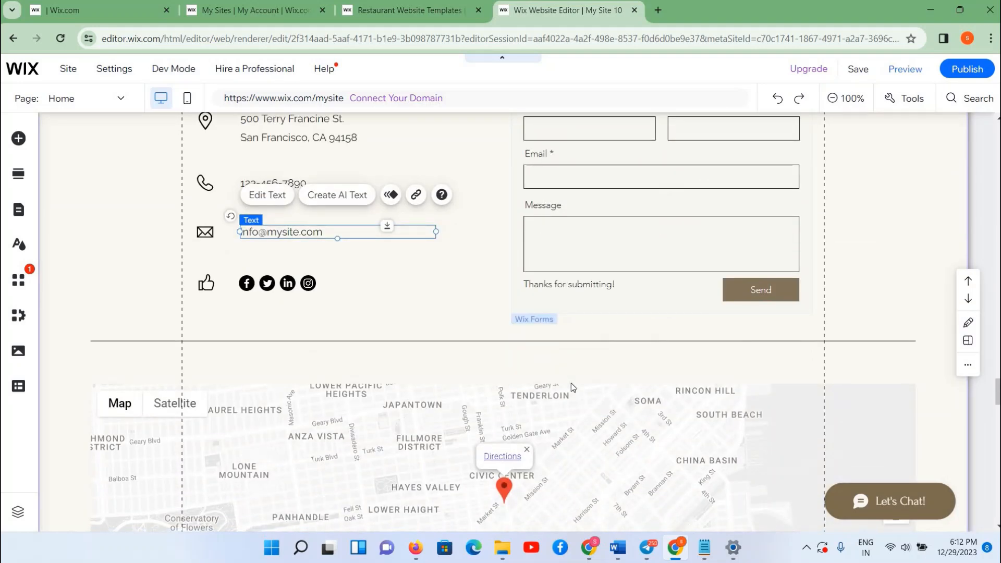
- Look over the Our Story section, the table reservation form and the footer's address, opening hours and contact details
scroll(571, 387, down, 7)
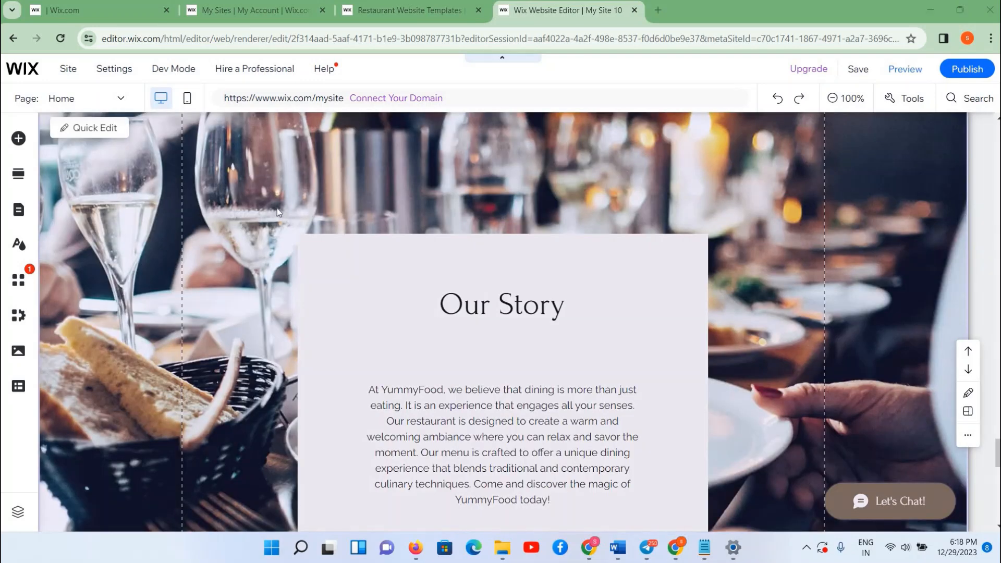
scroll(277, 208, down, 6)
scroll(277, 208, down, 8)
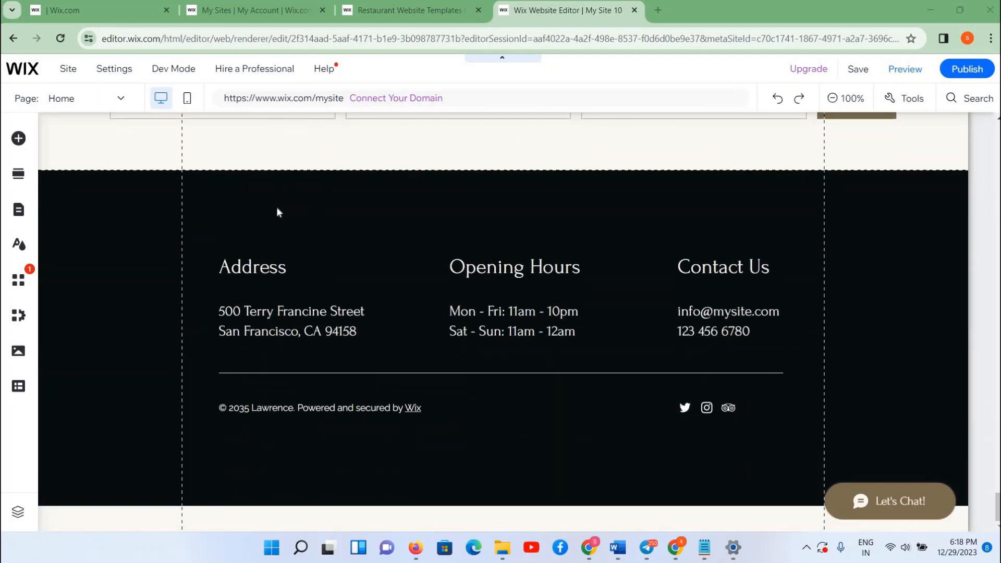
scroll(277, 209, up, 7)
scroll(277, 208, down, 7)
click(250, 355)
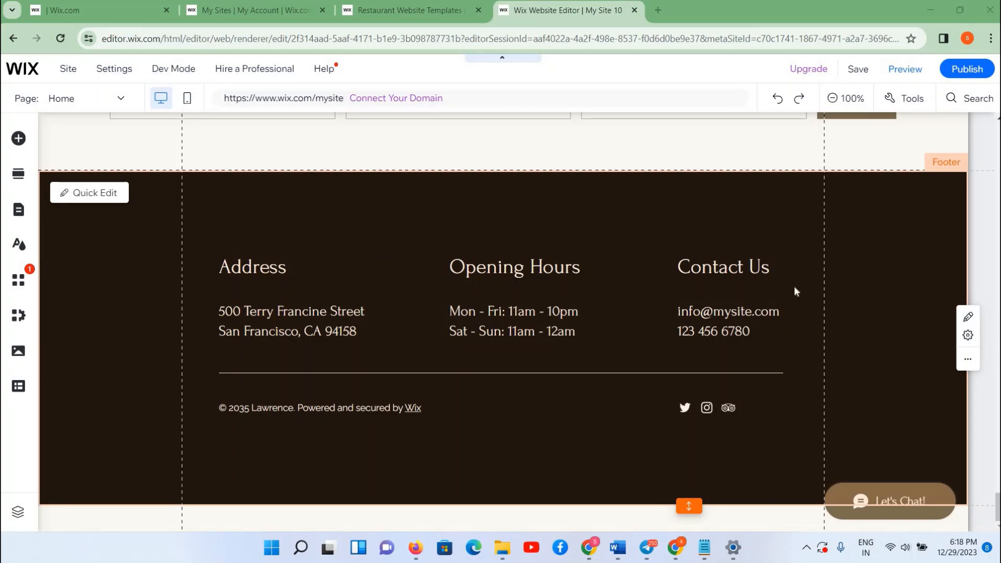
scroll(791, 291, up, 14)
scroll(794, 287, up, 12)
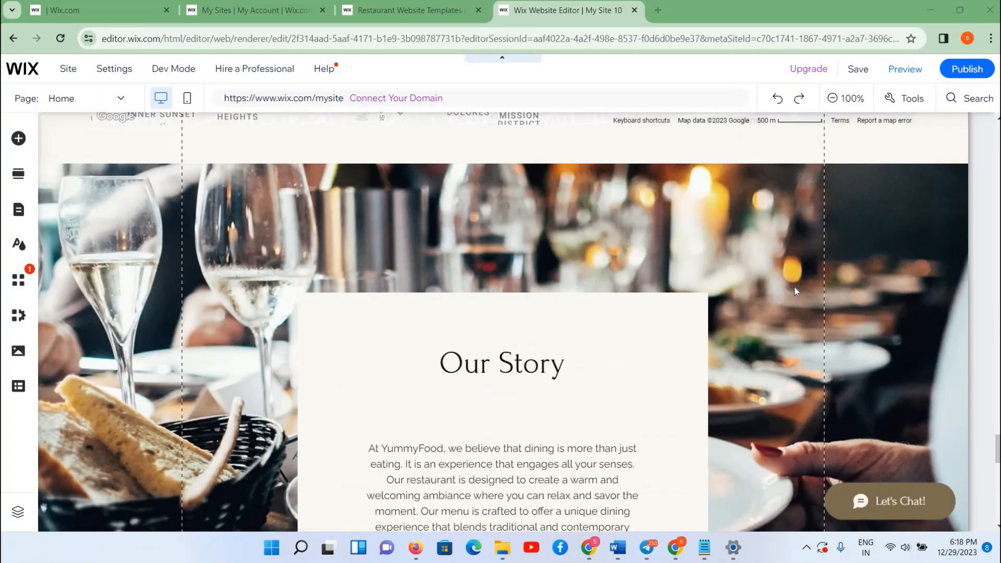
- Delete the Our Story strip with its wine-glass photo and the emptied About section below the Contact section
scroll(730, 302, down, 7)
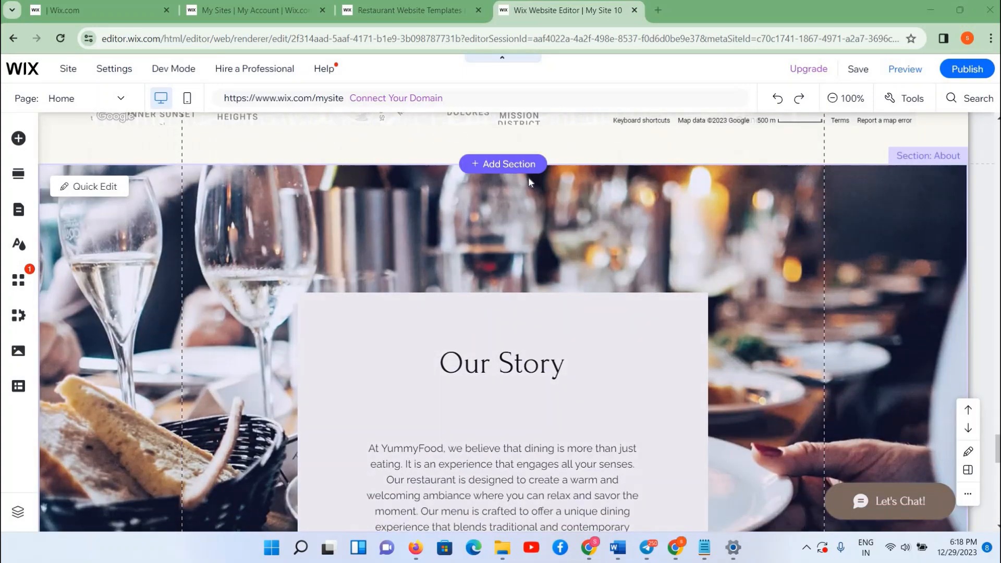
right_click(612, 185)
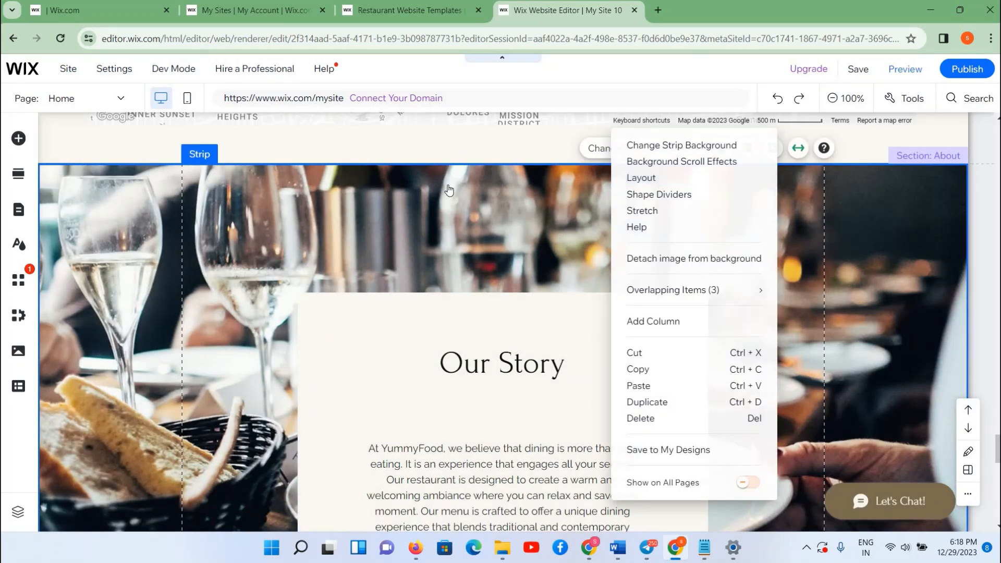
click(499, 418)
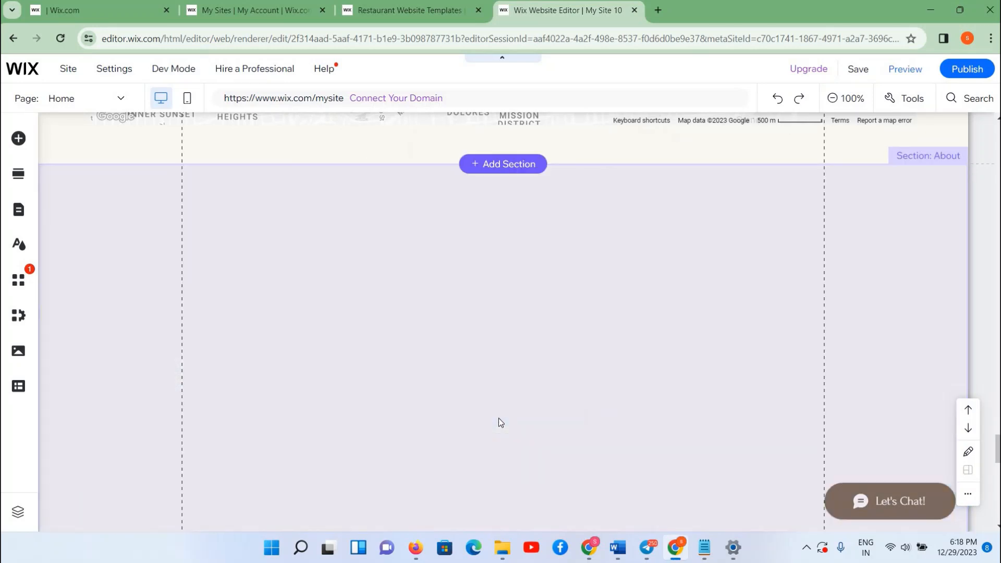
scroll(500, 386, up, 5)
scroll(499, 334, down, 5)
click(499, 304)
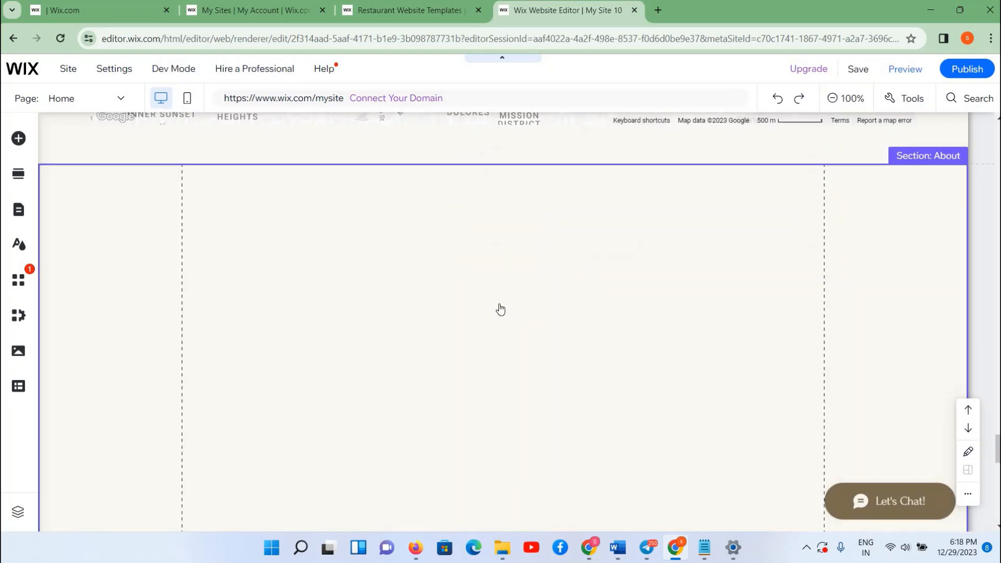
right_click(500, 308)
click(526, 418)
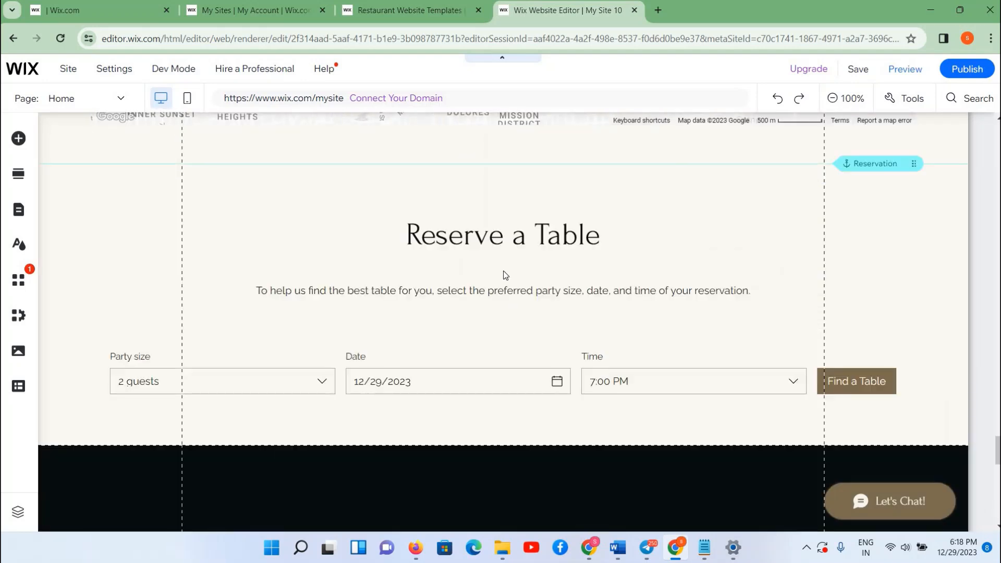
- Delete the Reserve a Table form, its background strip and the whole Book a Table section above the footer
right_click(511, 222)
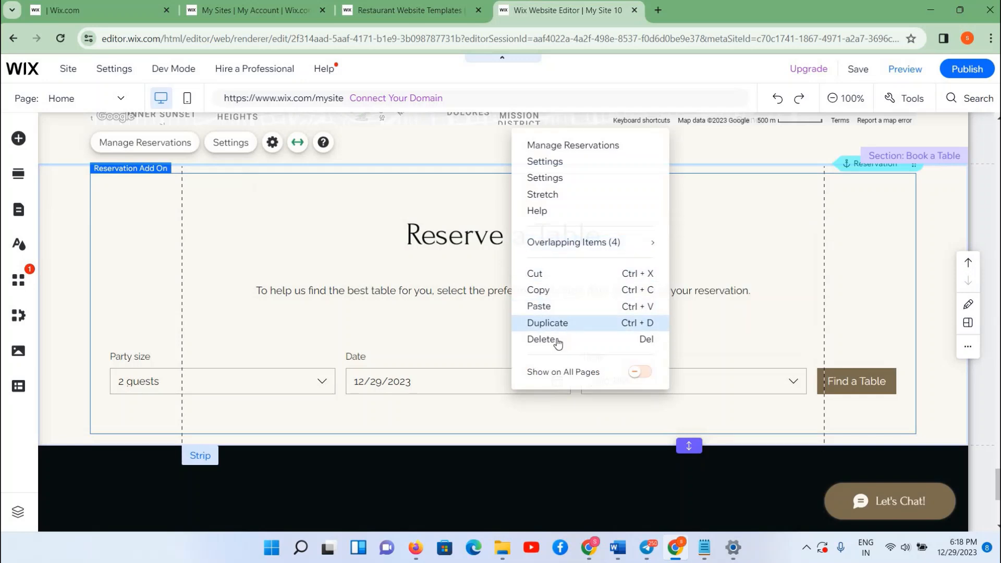
click(558, 341)
right_click(537, 282)
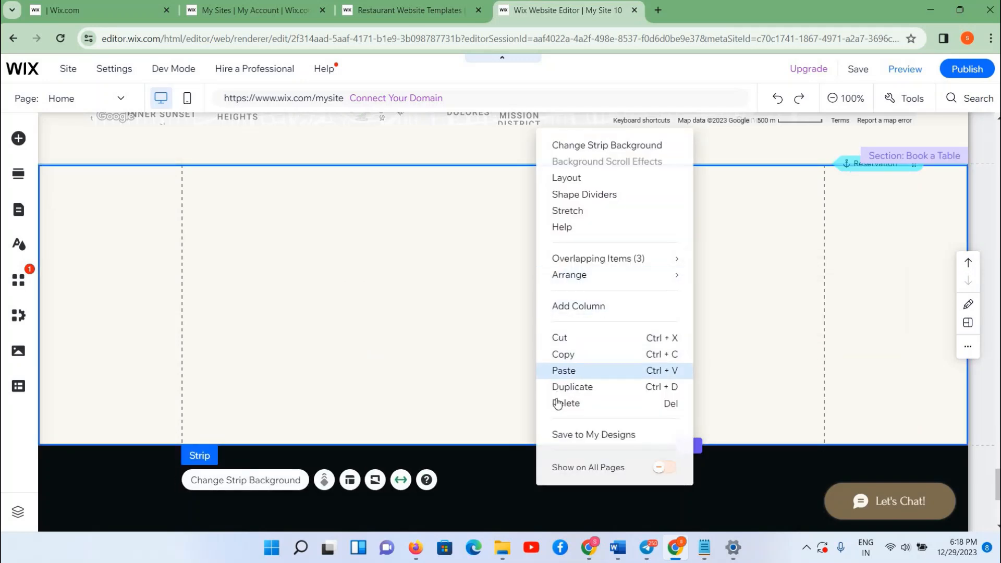
click(558, 404)
right_click(553, 386)
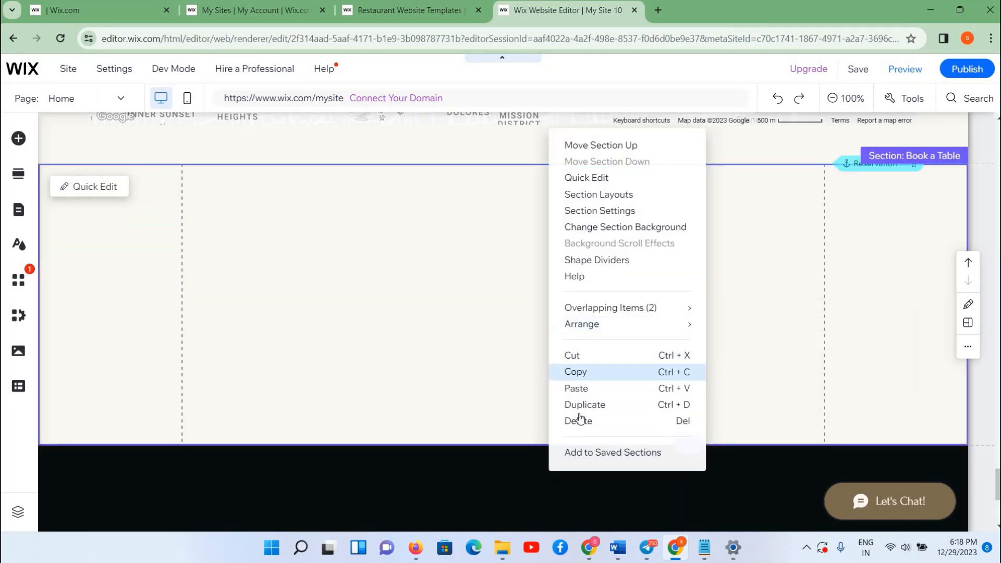
click(578, 416)
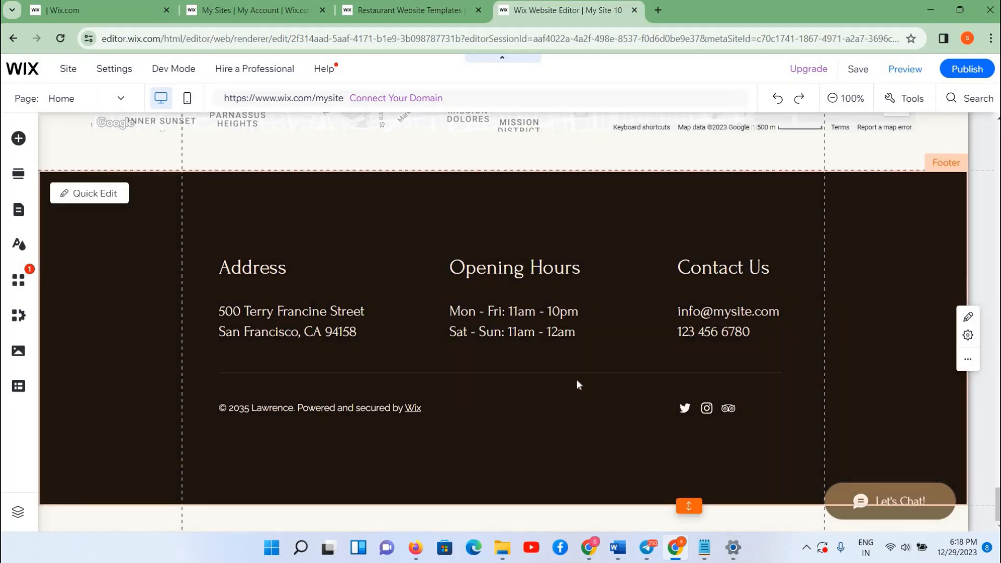
- Look over the home page from the Yummy Food header and hero image through About Us, Our Menu and the dish cards
scroll(578, 385, up, 15)
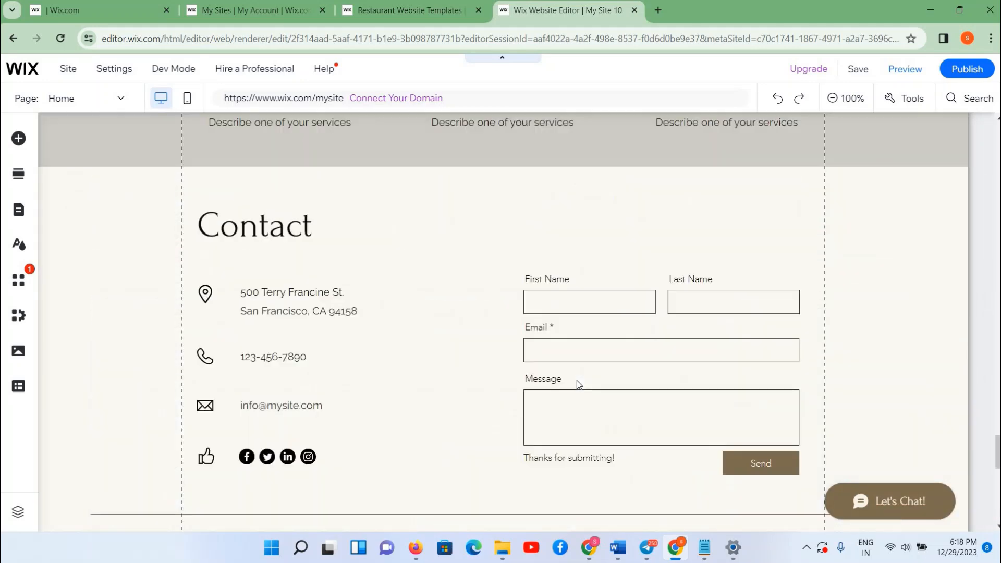
scroll(578, 385, up, 15)
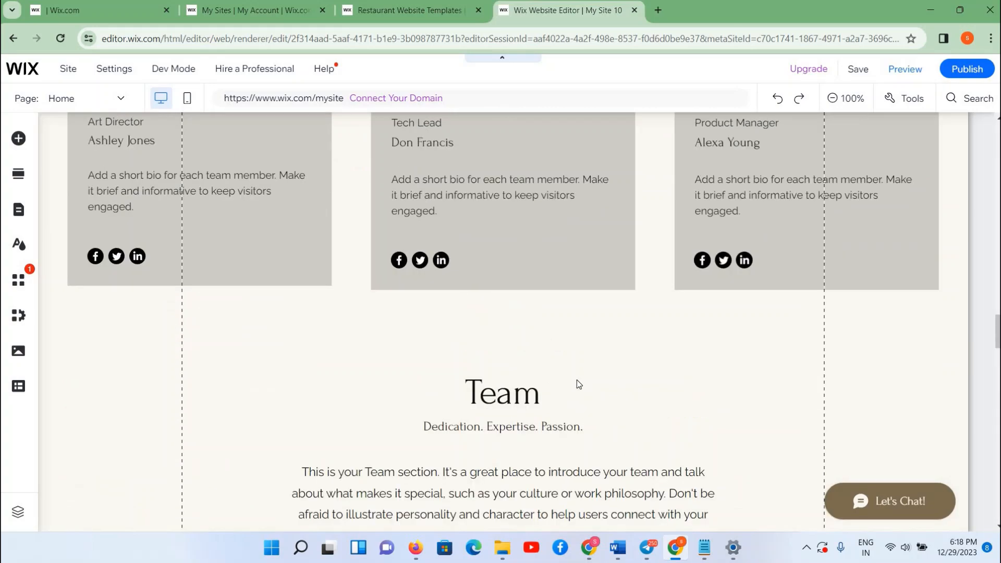
scroll(577, 384, up, 15)
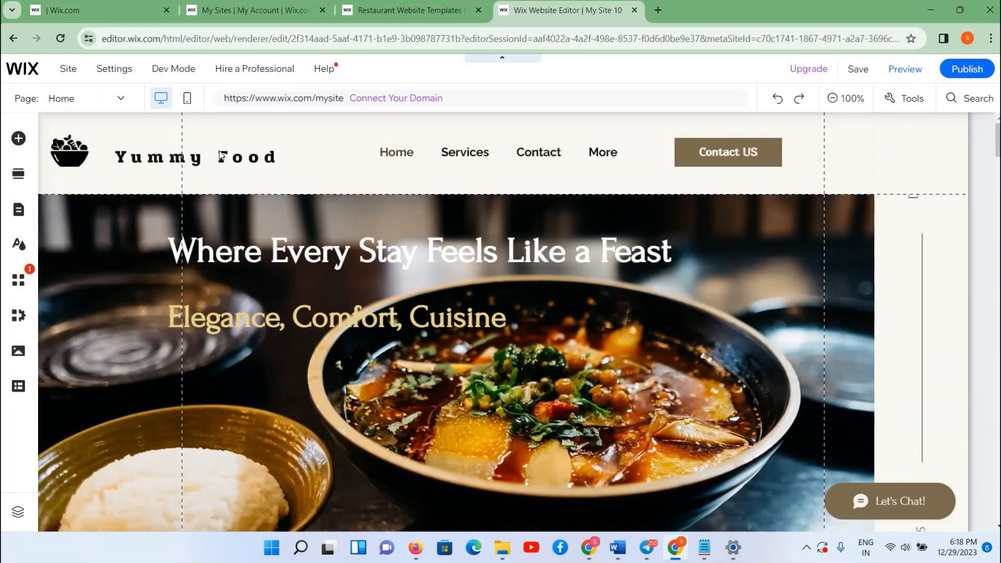
click(222, 156)
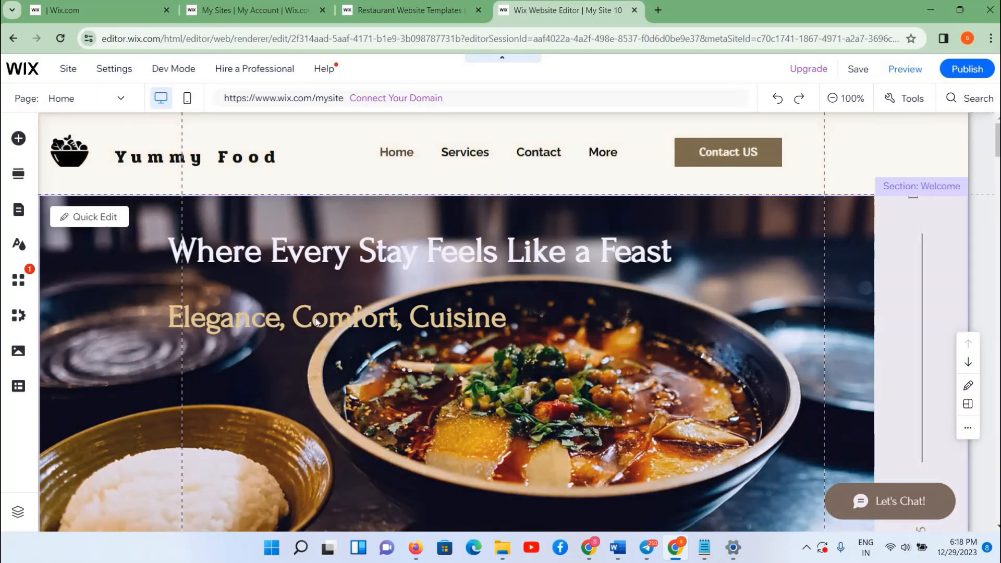
scroll(688, 290, down, 3)
scroll(449, 294, up, 3)
scroll(367, 289, down, 9)
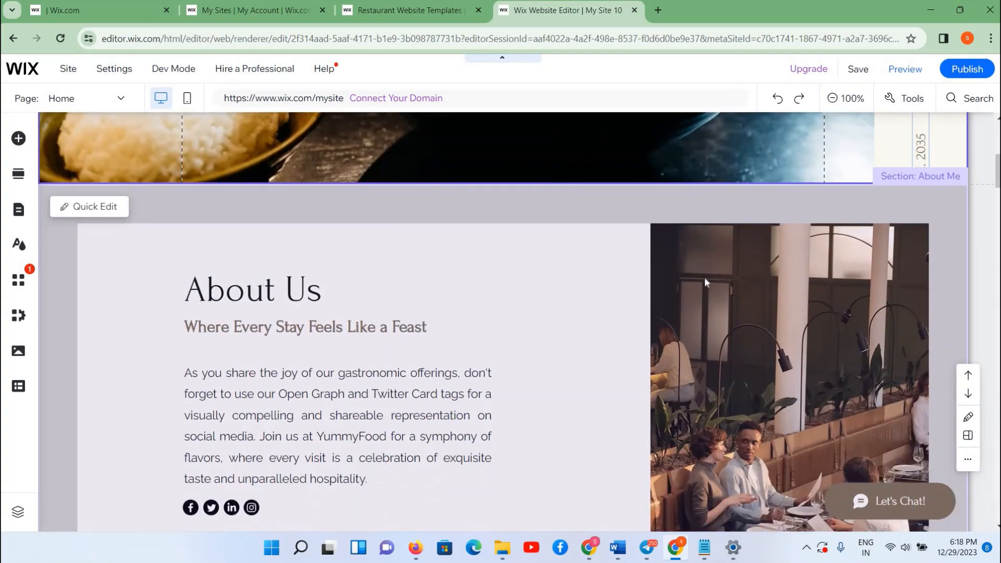
scroll(706, 277, down, 12)
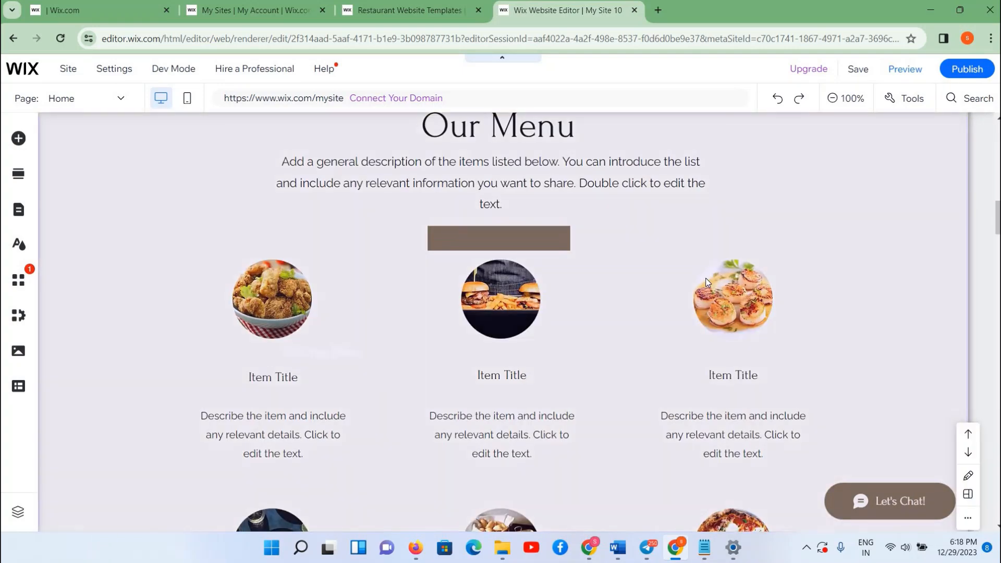
scroll(705, 282, down, 6)
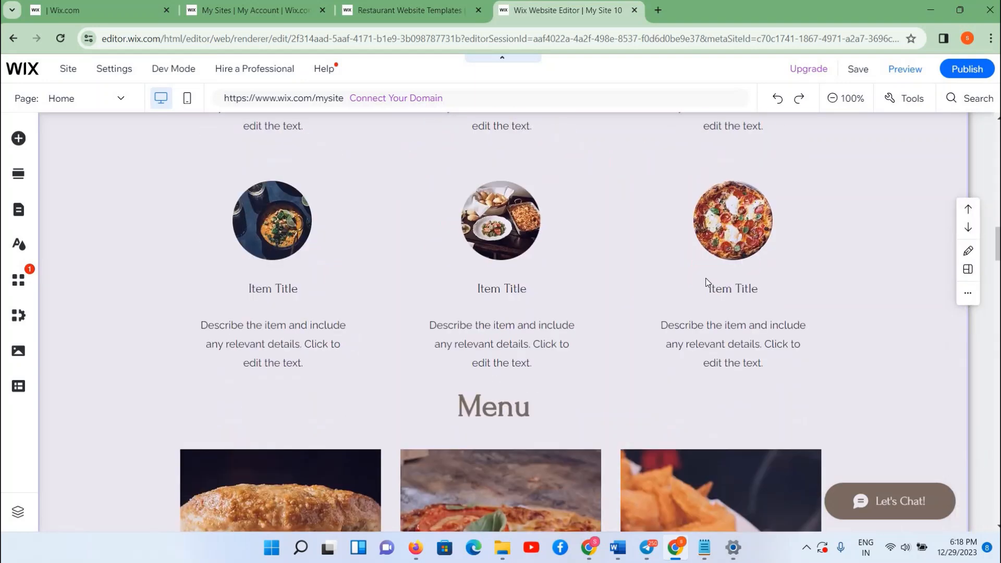
scroll(707, 282, down, 6)
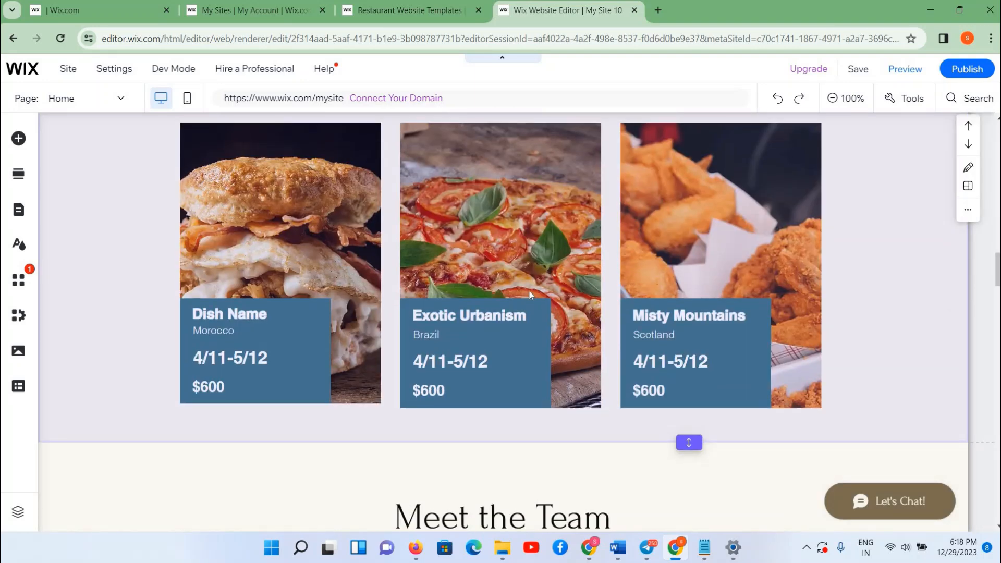
scroll(529, 289, up, 8)
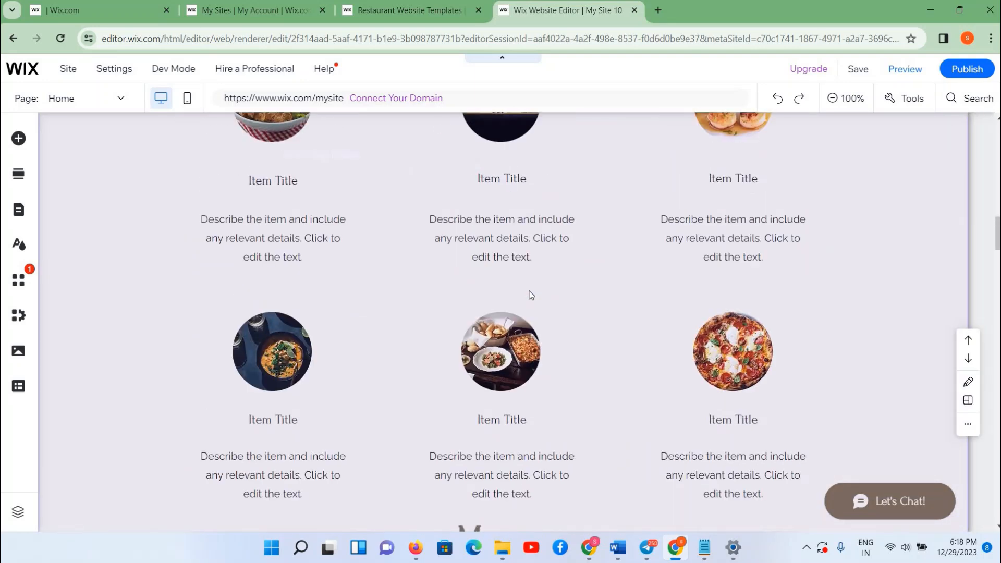
scroll(531, 296, up, 6)
scroll(363, 298, down, 7)
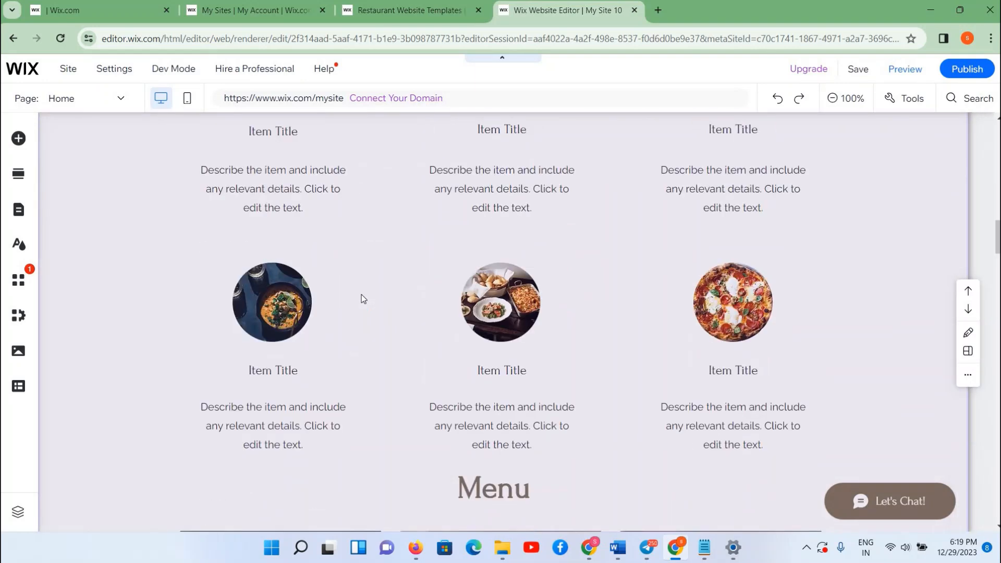
- Look over the two team sections and the Services section, checking the editing options of the first two service icons
scroll(364, 298, down, 20)
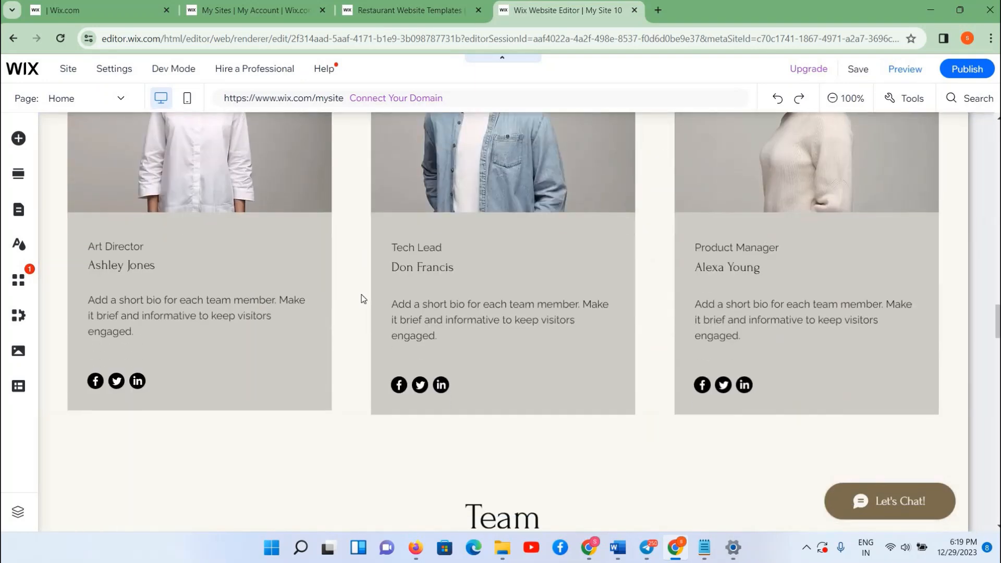
scroll(362, 297, up, 10)
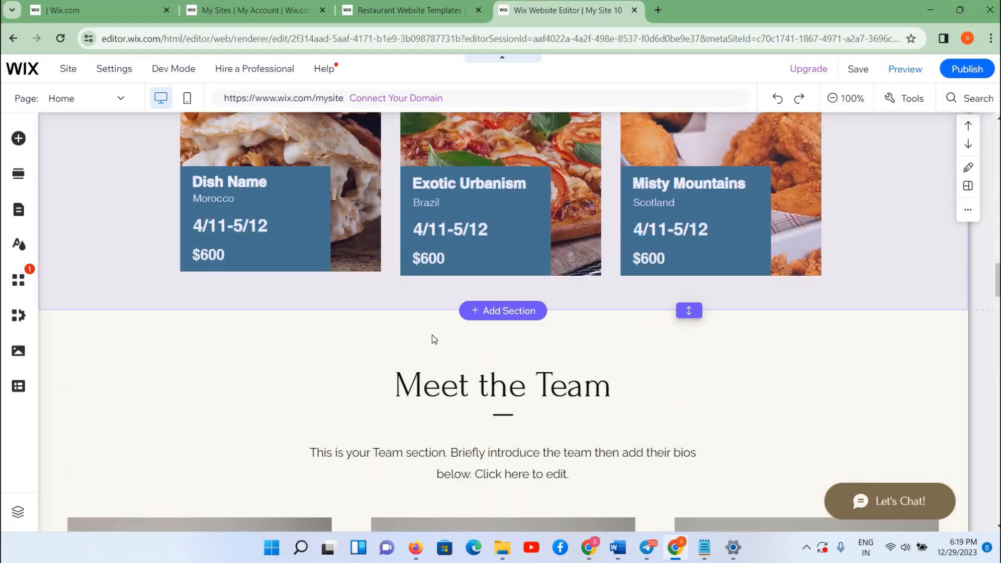
scroll(432, 339, down, 20)
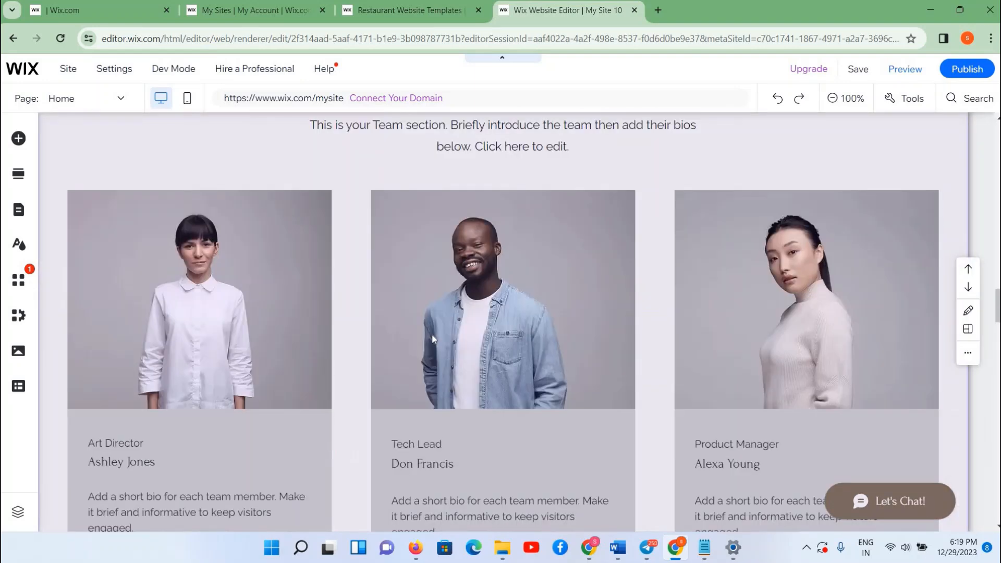
scroll(431, 339, down, 7)
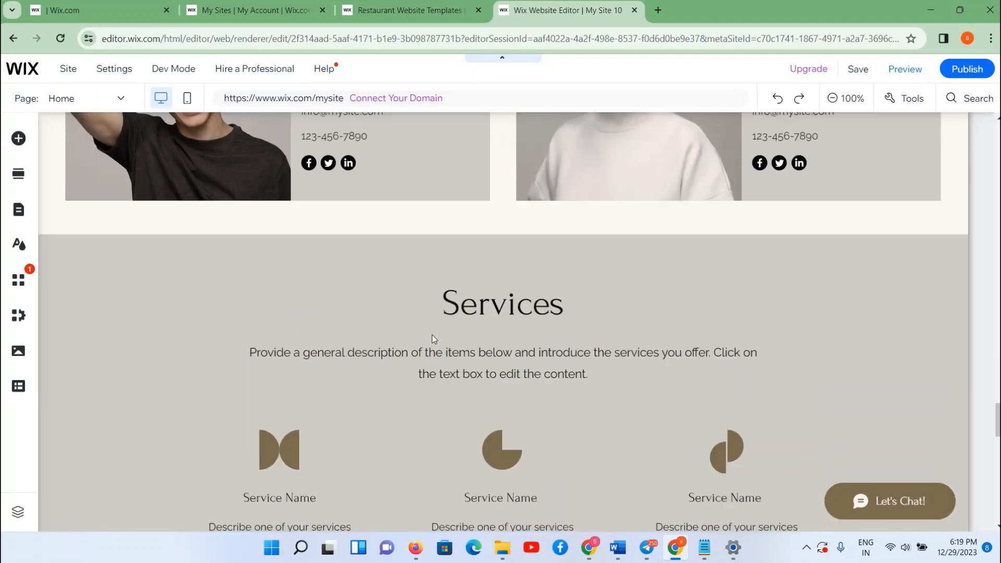
scroll(432, 339, up, 5)
scroll(432, 339, down, 5)
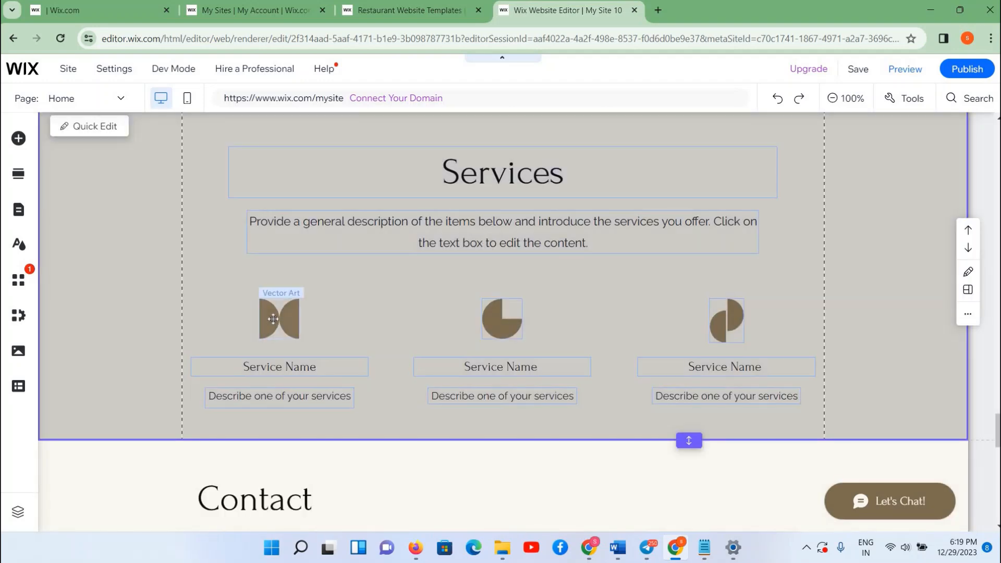
click(273, 319)
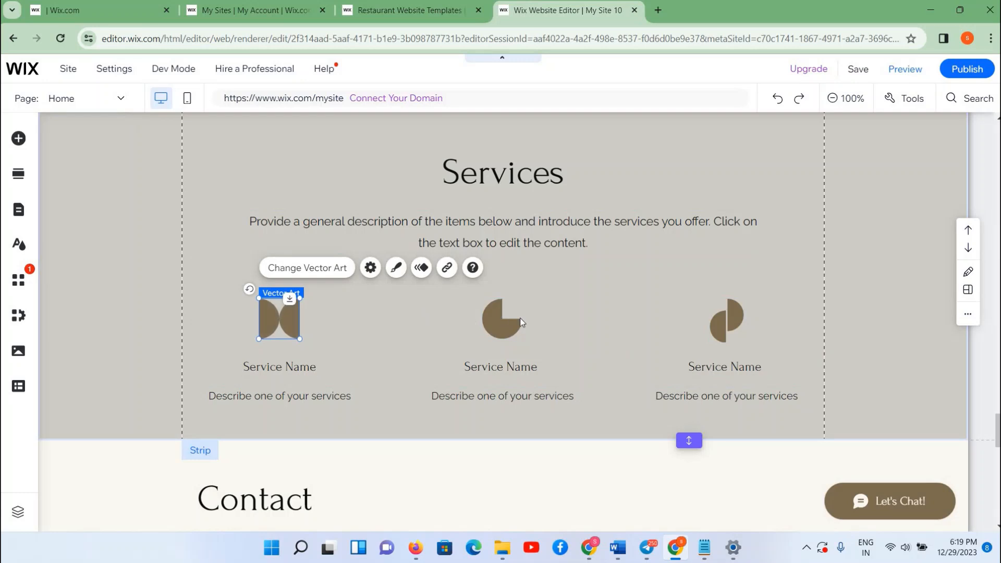
click(501, 312)
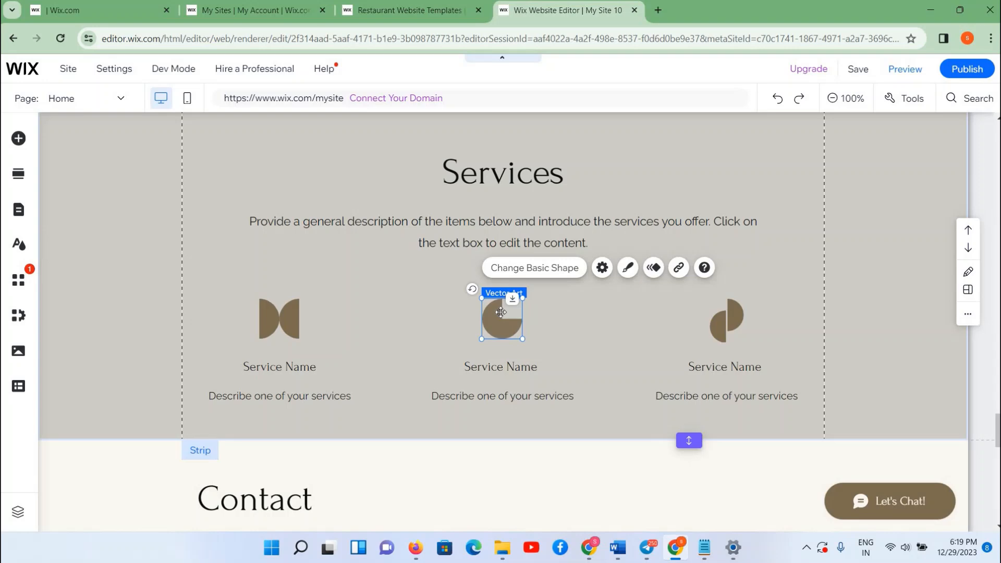
- Examine the Contact section's map, message form, address and e-mail texts, and social links bar
scroll(502, 317, down, 6)
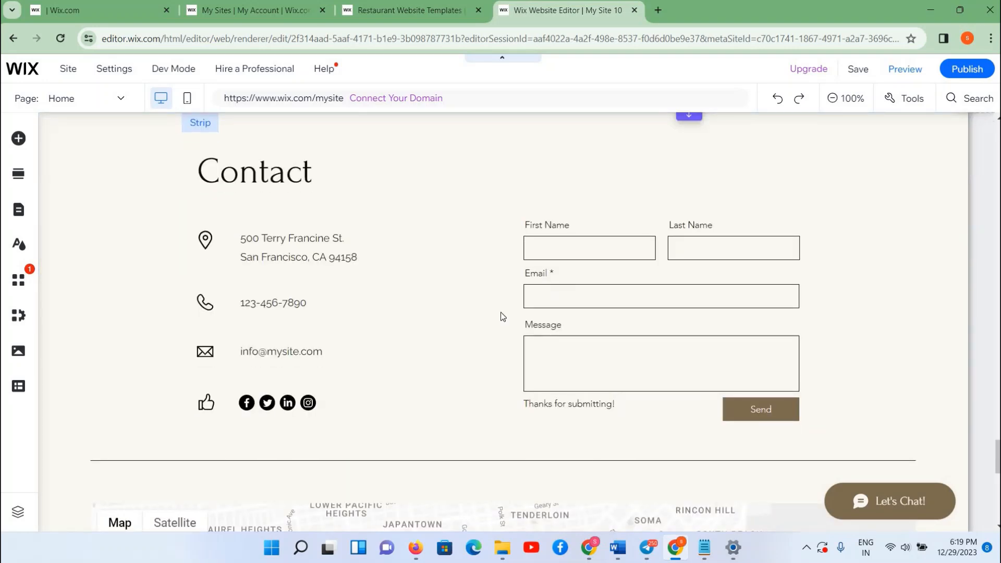
scroll(500, 316, down, 6)
click(489, 246)
scroll(490, 245, up, 5)
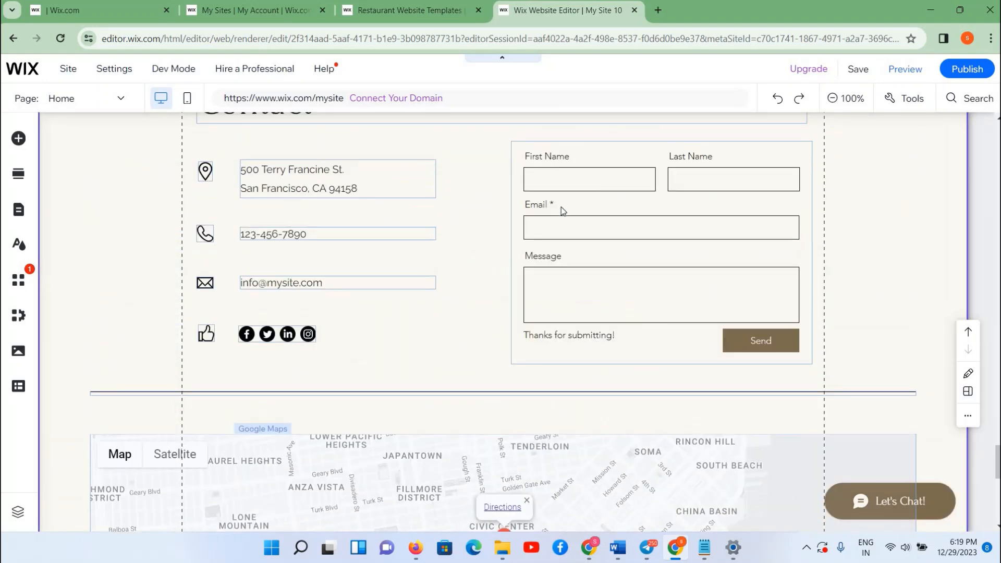
click(559, 205)
scroll(274, 377, up, 4)
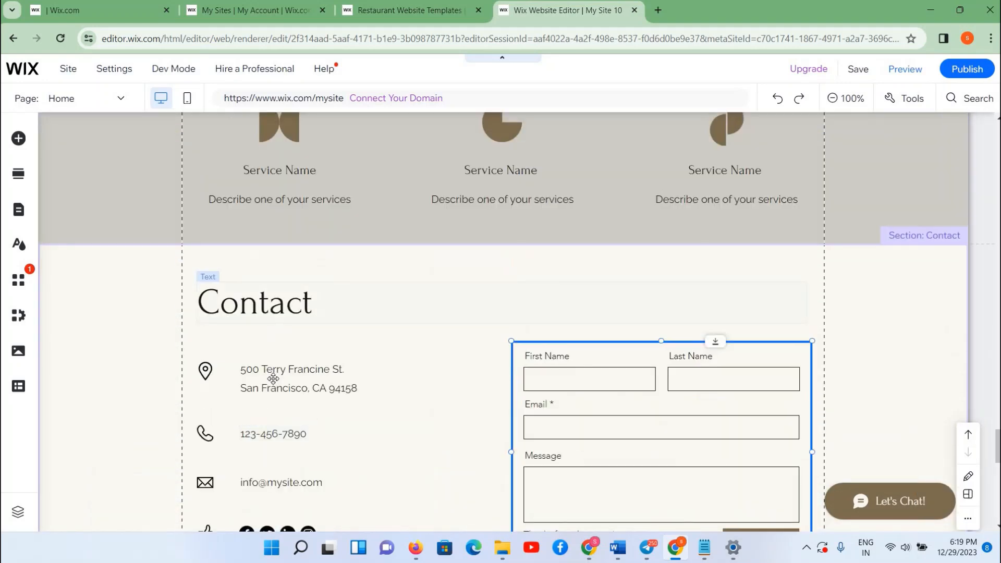
click(274, 377)
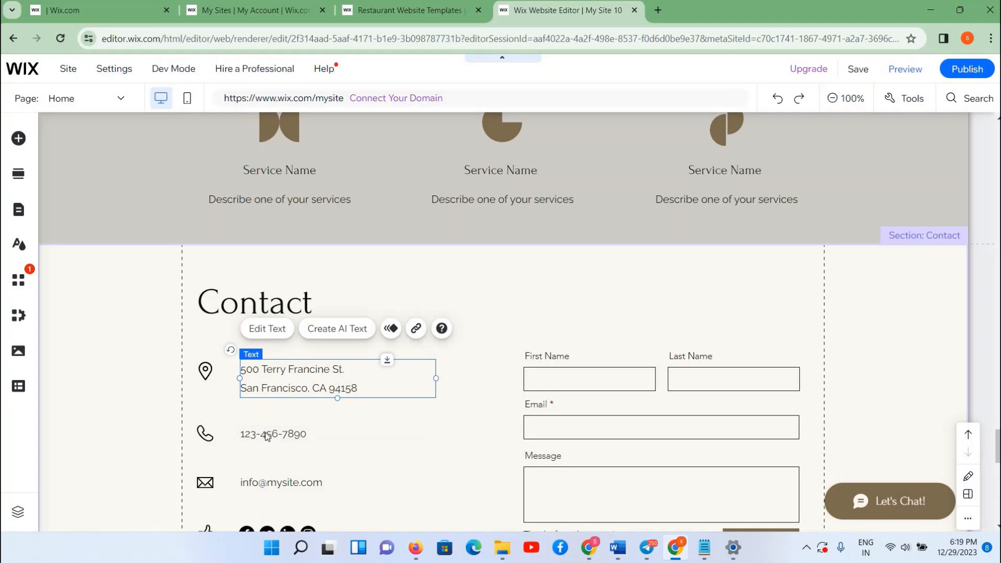
click(260, 482)
scroll(253, 449, down, 3)
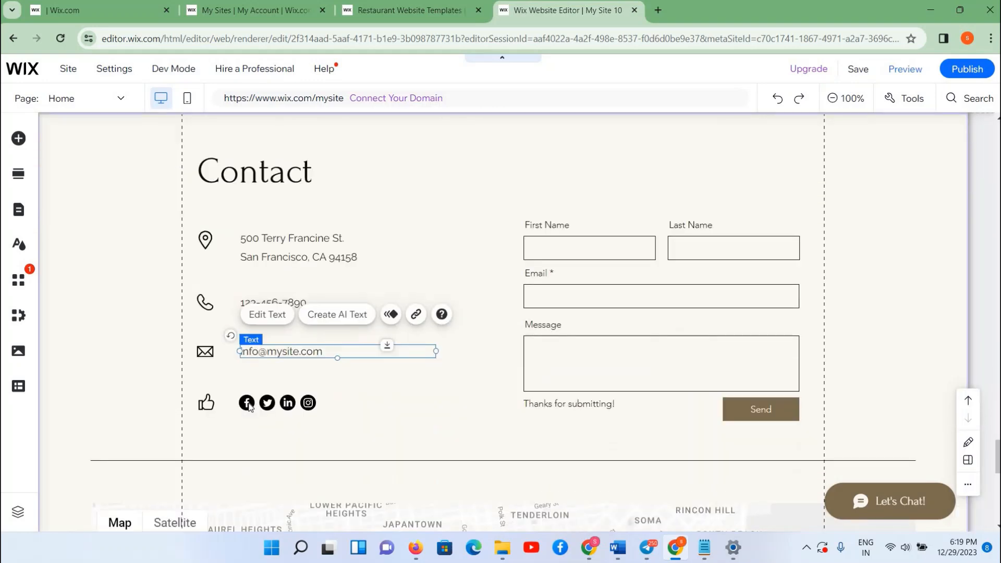
click(249, 403)
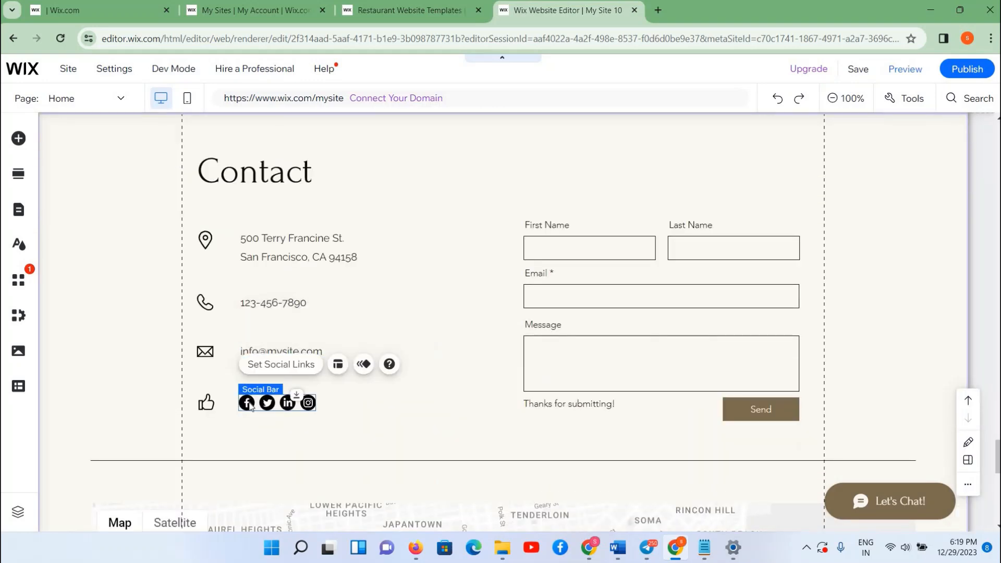
- Examine the footer's address, opening hours, contact details, copyright line and social icons
scroll(255, 398, down, 10)
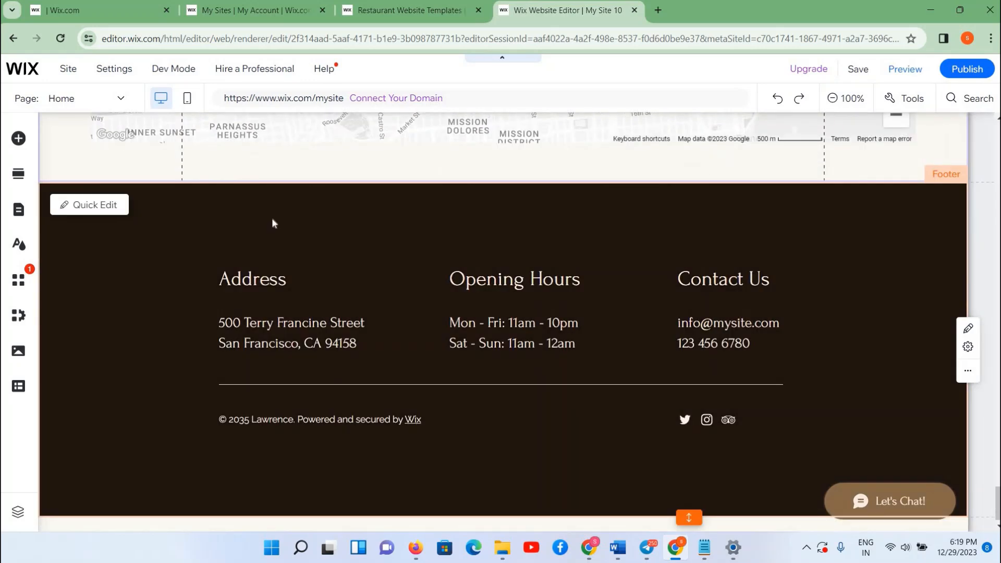
click(132, 256)
scroll(377, 264, up, 10)
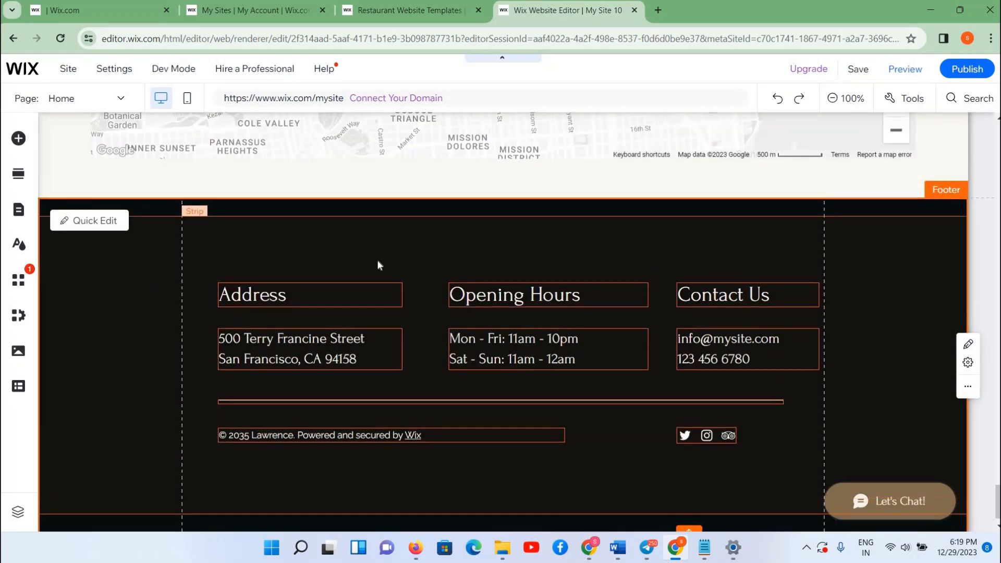
scroll(417, 299, down, 7)
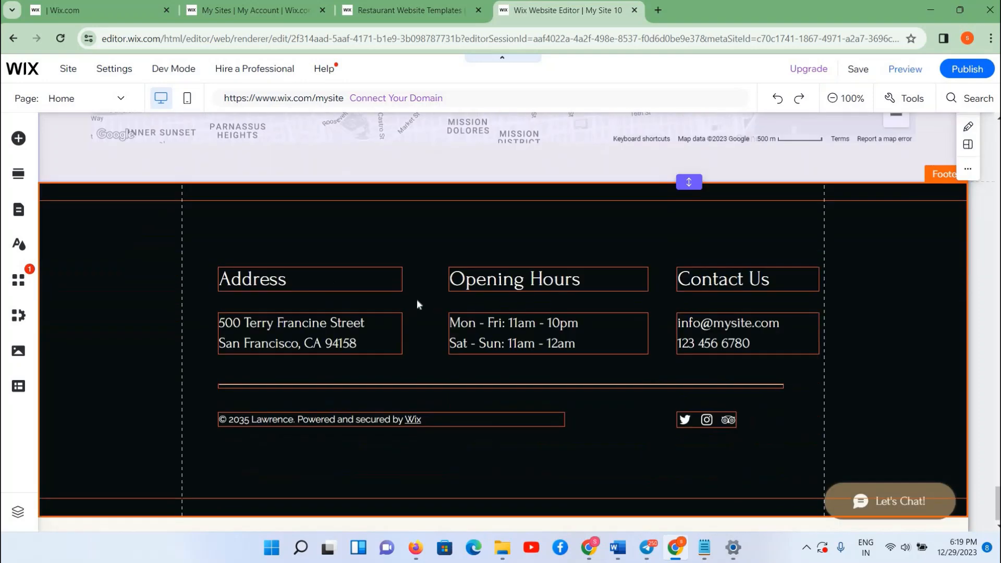
- Check the footer's social bar and the Contact section, and look over the hero, About Us and team sections in the editor
scroll(563, 219, up, 4)
scroll(619, 204, down, 4)
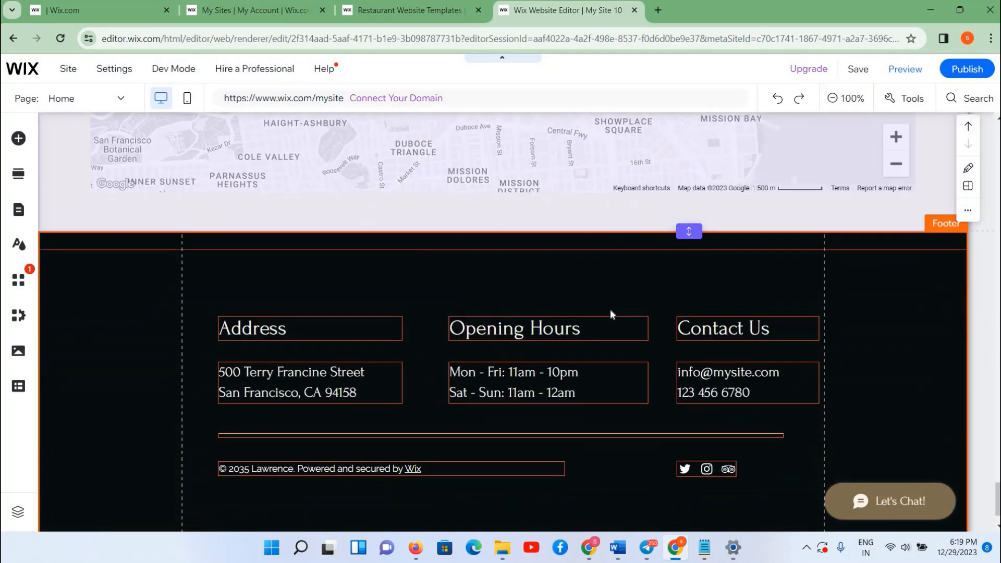
click(686, 410)
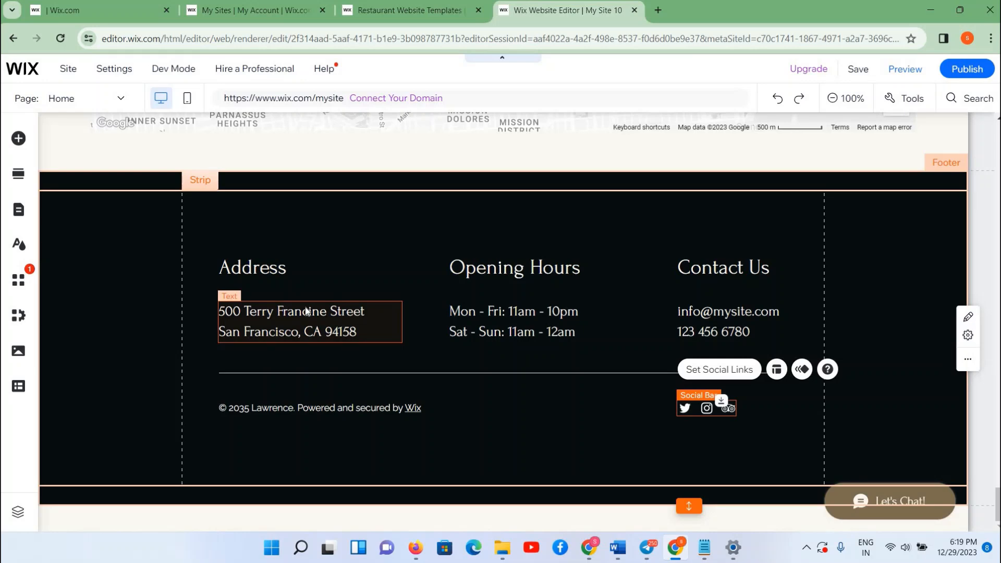
scroll(306, 312, up, 15)
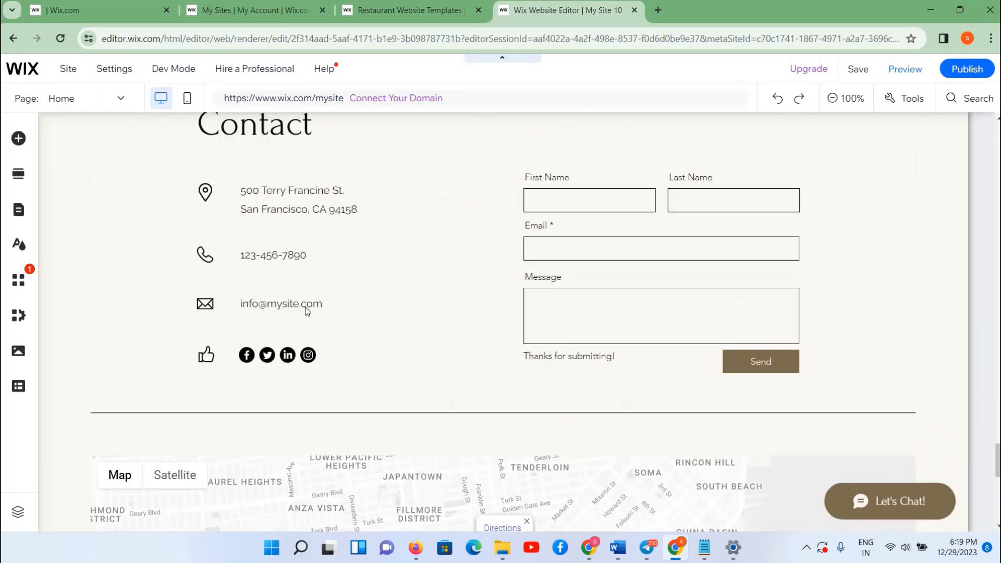
scroll(305, 311, up, 10)
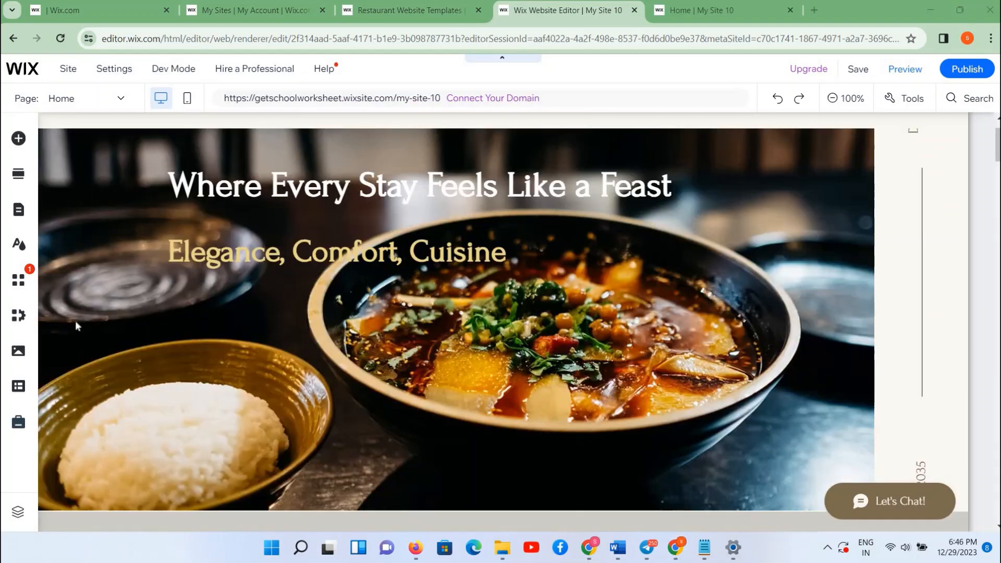
scroll(113, 280, down, 10)
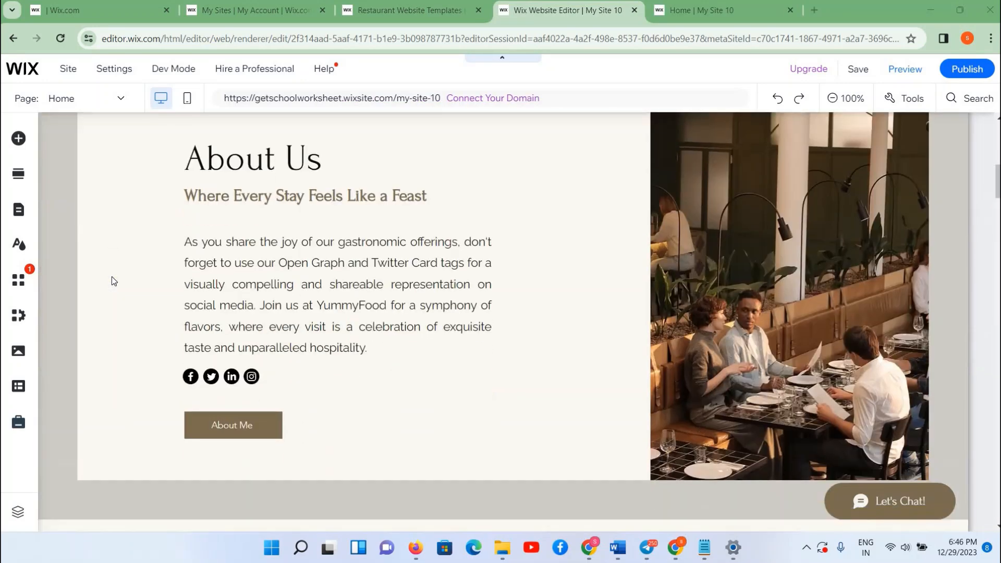
scroll(114, 282, down, 10)
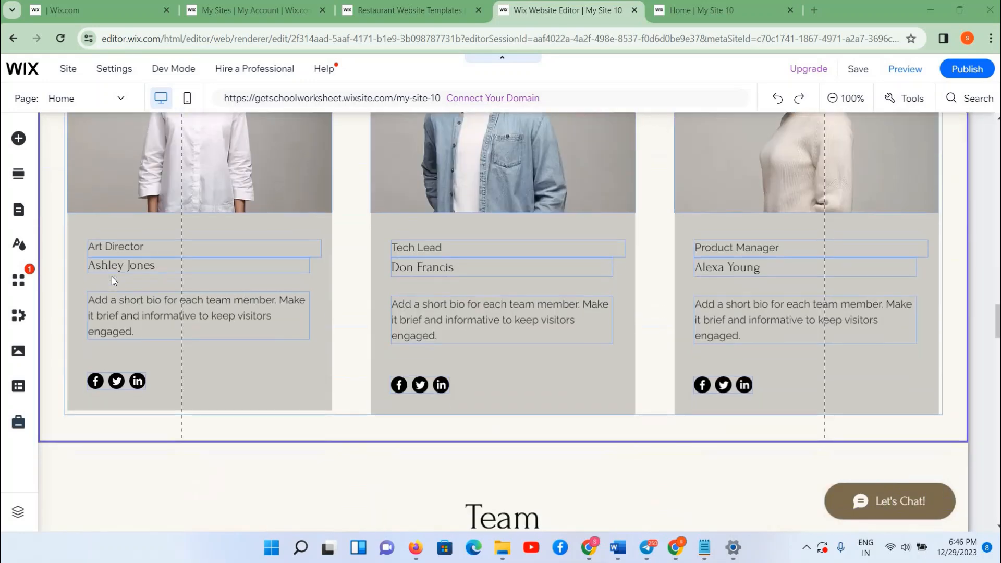
scroll(112, 276, up, 3)
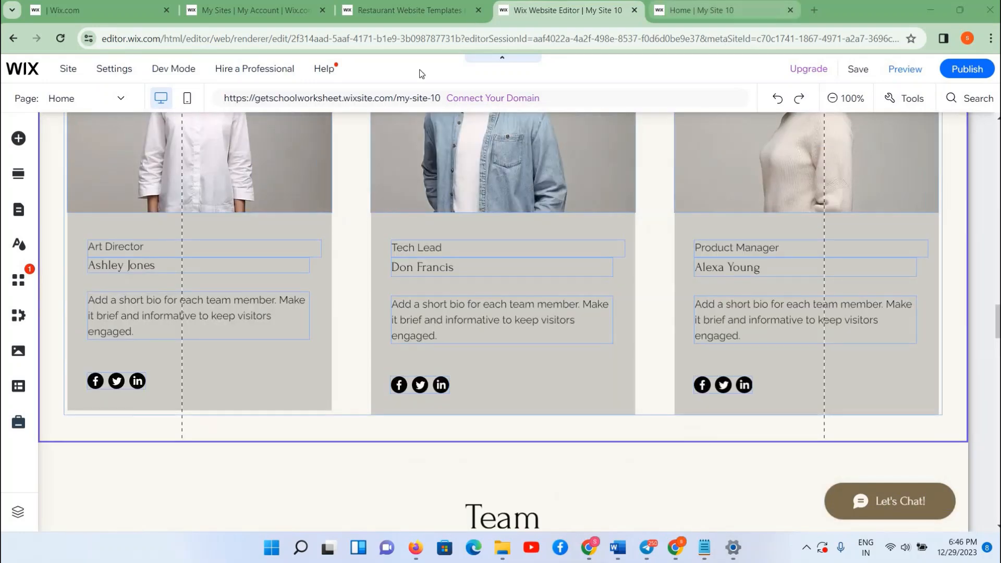
- Publish the restaurant site, select its web address in the publishing confirmation, and open the live site
mouse_move(957, 73)
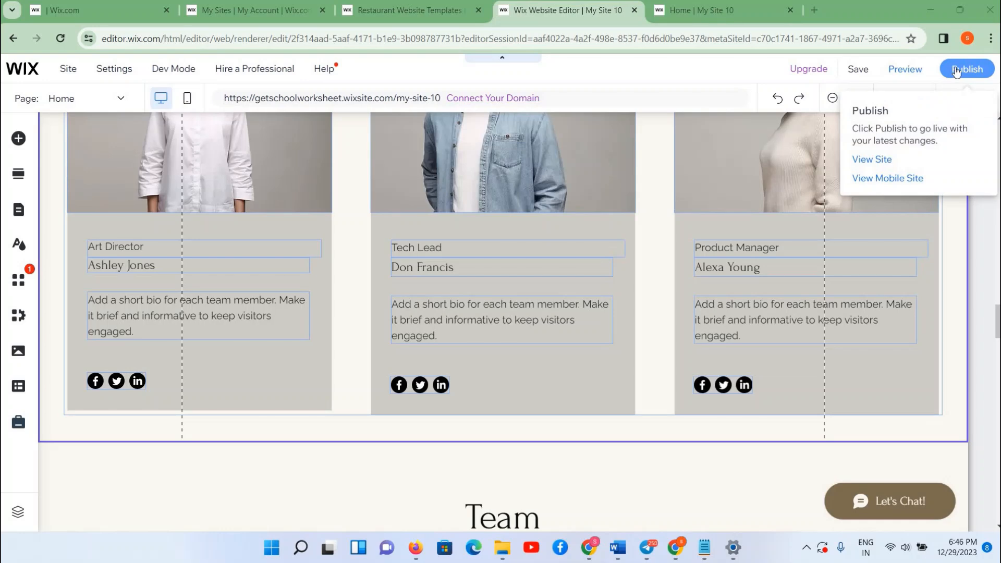
click(957, 69)
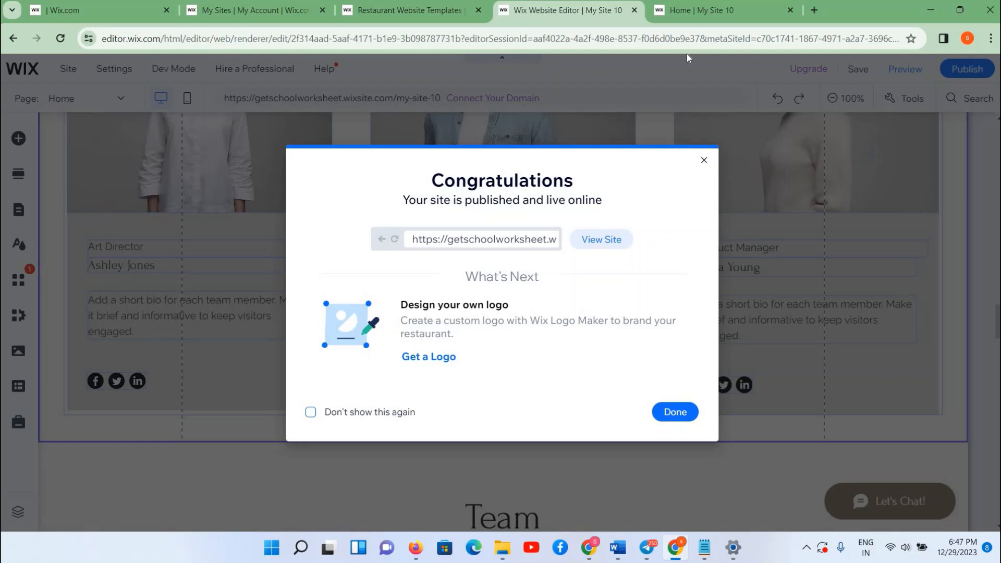
double_click(423, 241)
triple_click(424, 241)
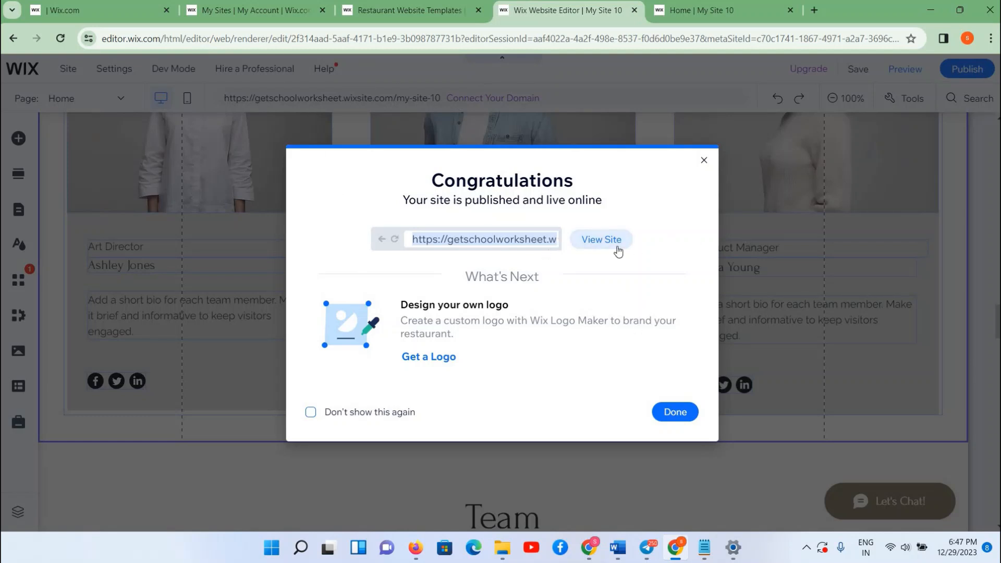
click(601, 241)
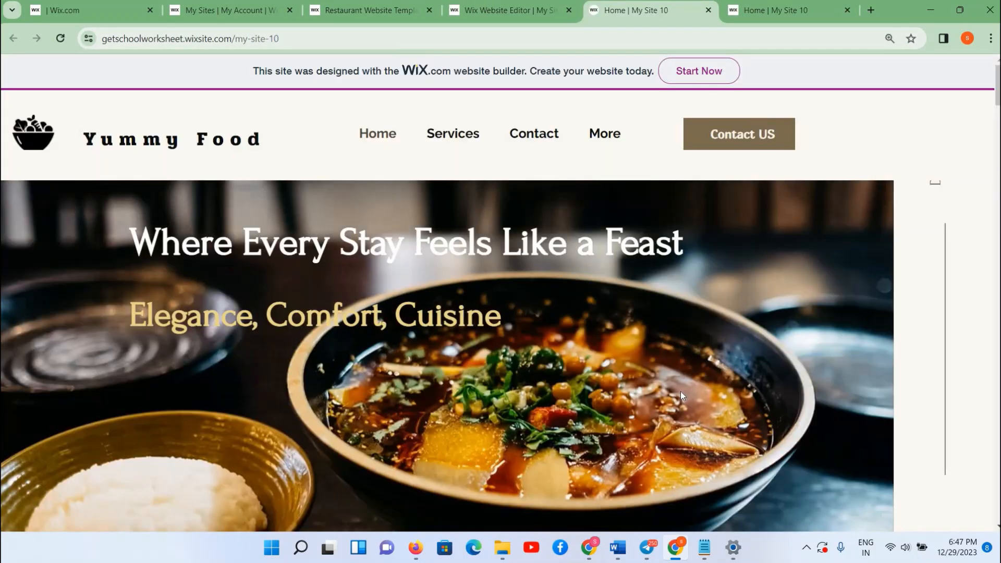
- Review the published home page from the hero image through About Us, Our Menu, Meet the Team, Services and Contact, and return to its beginning
scroll(713, 350, down, 5)
scroll(714, 350, down, 15)
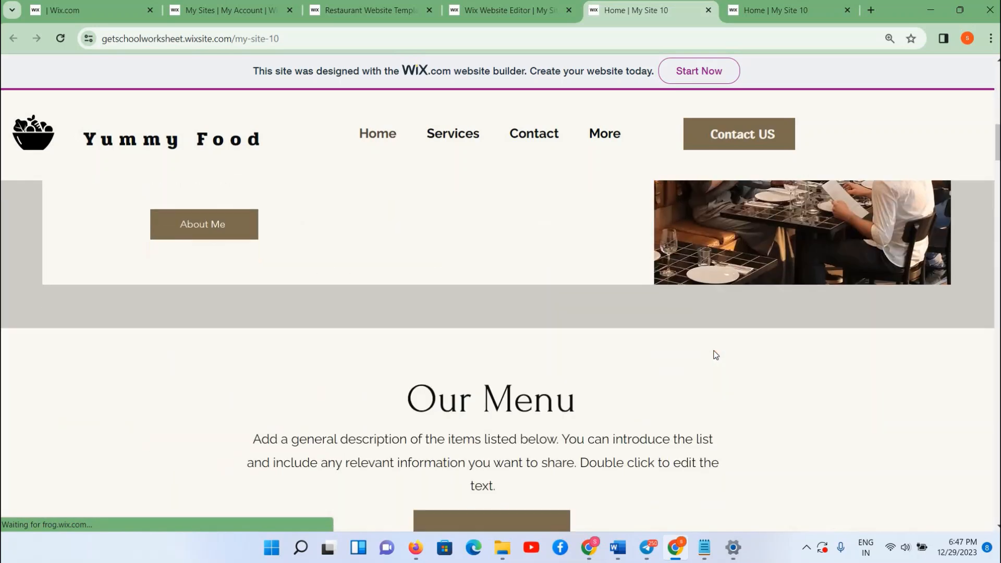
scroll(713, 350, down, 10)
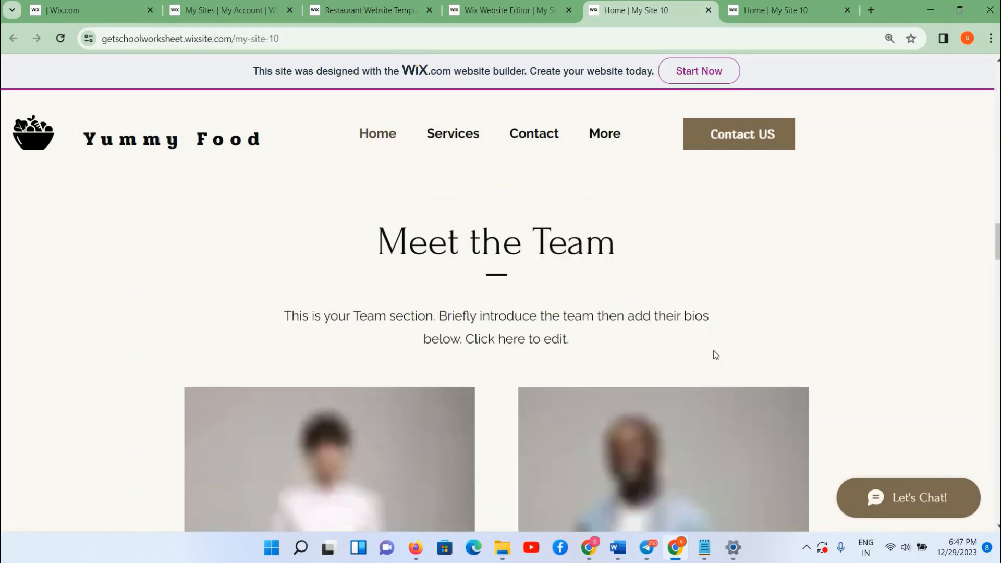
scroll(716, 354, down, 6)
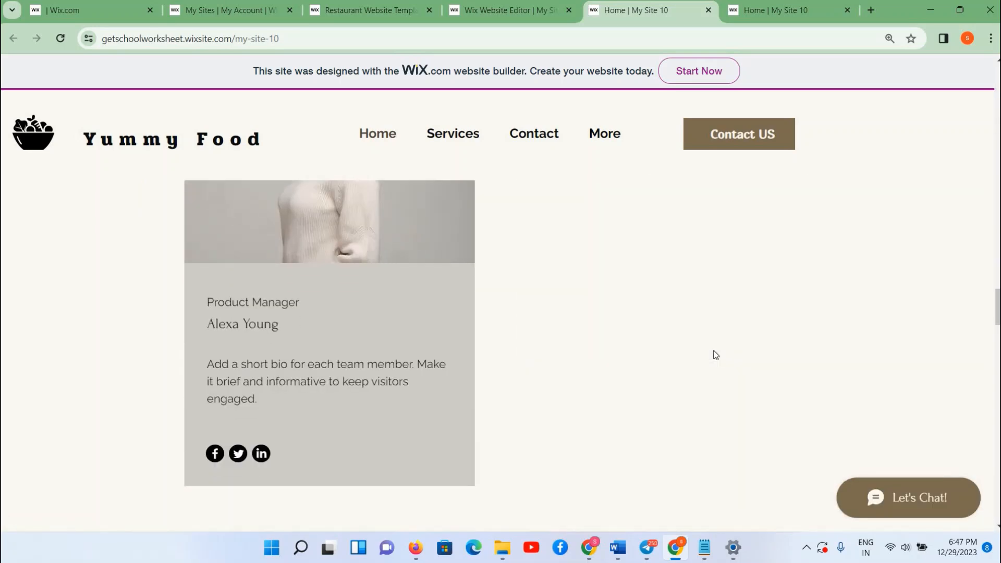
scroll(716, 355, down, 15)
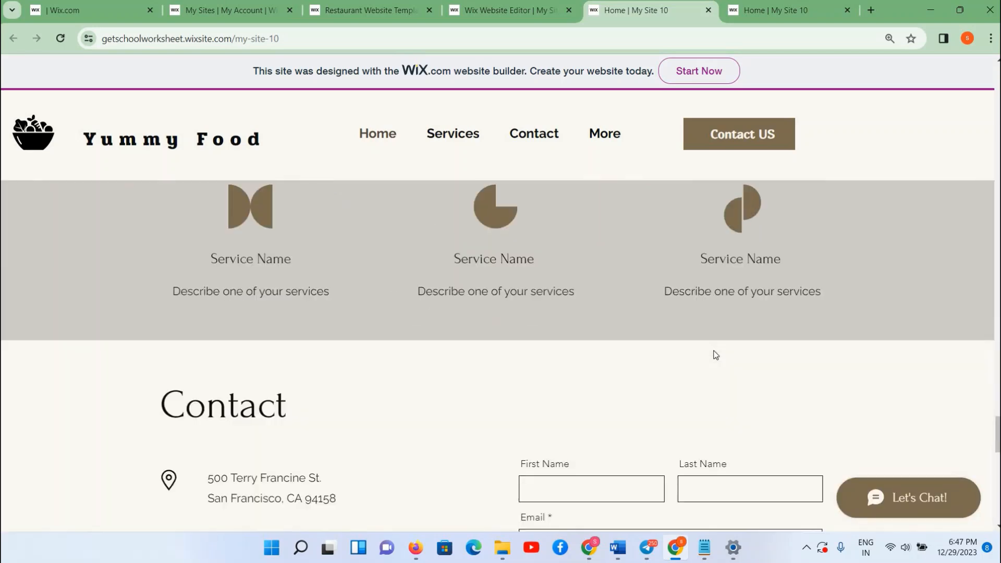
scroll(715, 355, up, 20)
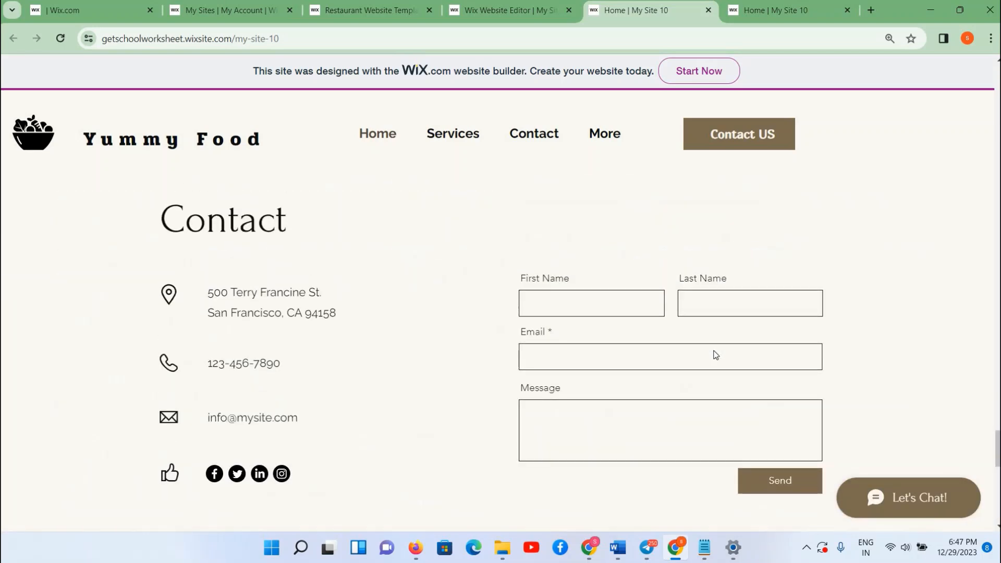
scroll(716, 355, up, 10)
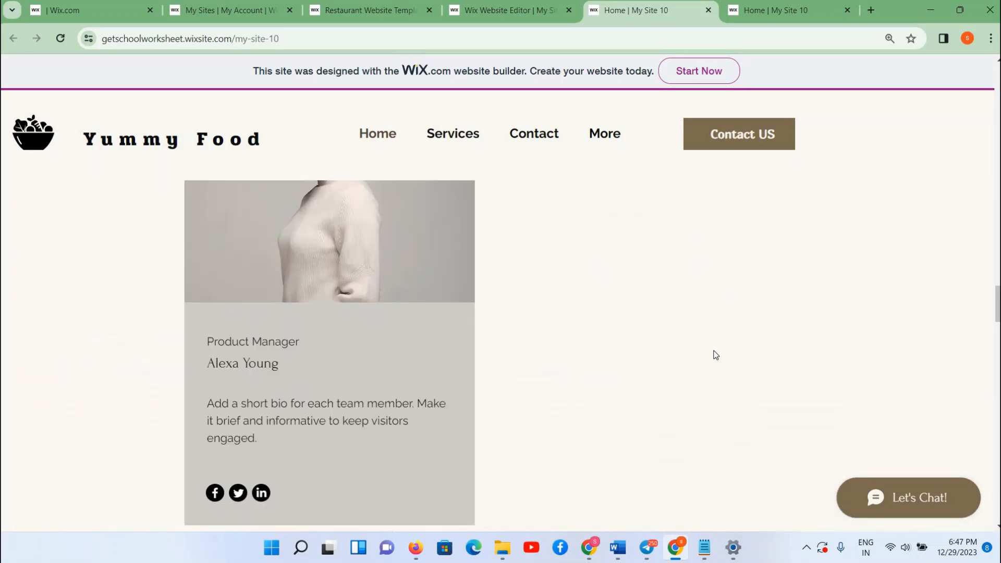
scroll(715, 354, up, 10)
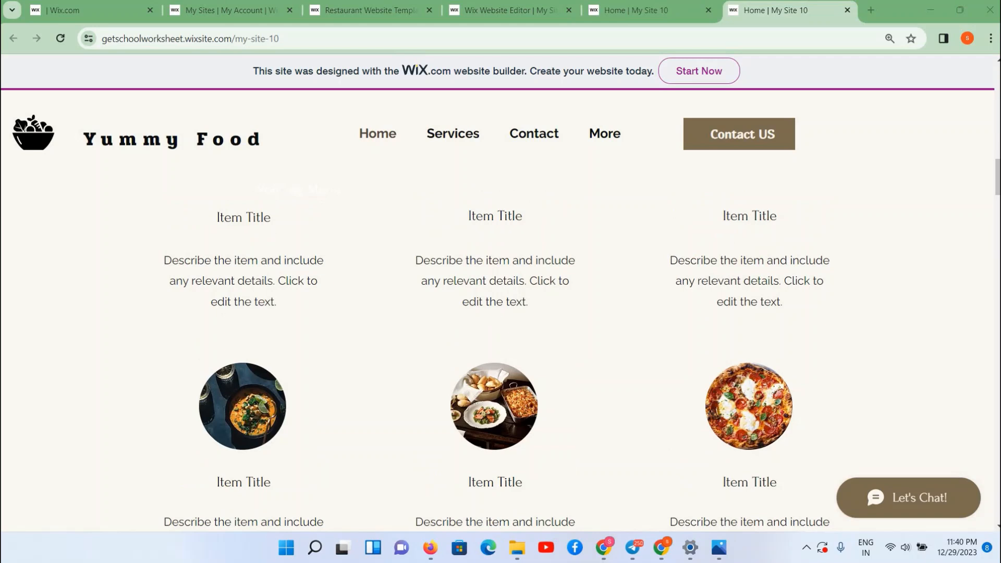
scroll(181, 246, up, 1)
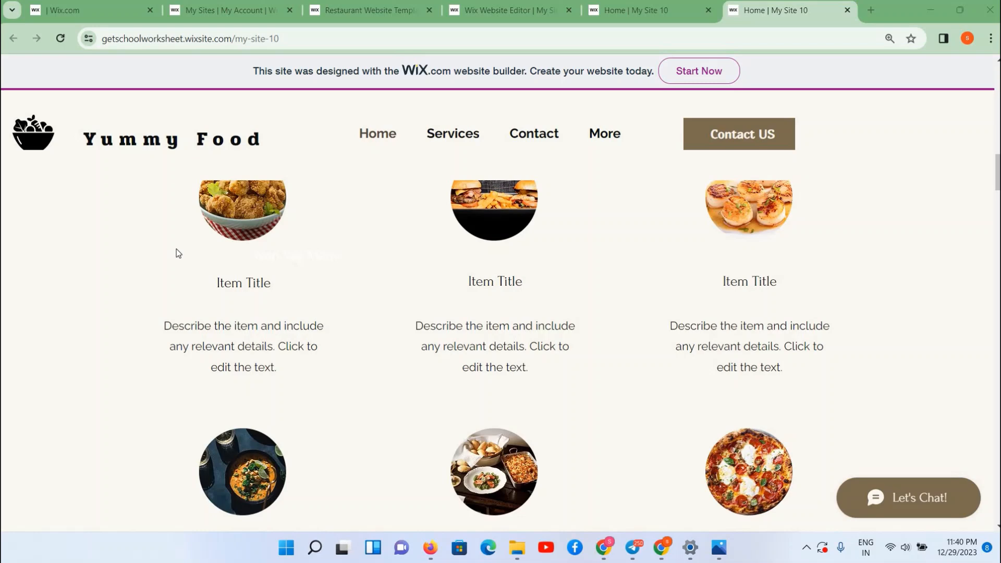
scroll(178, 253, up, 10)
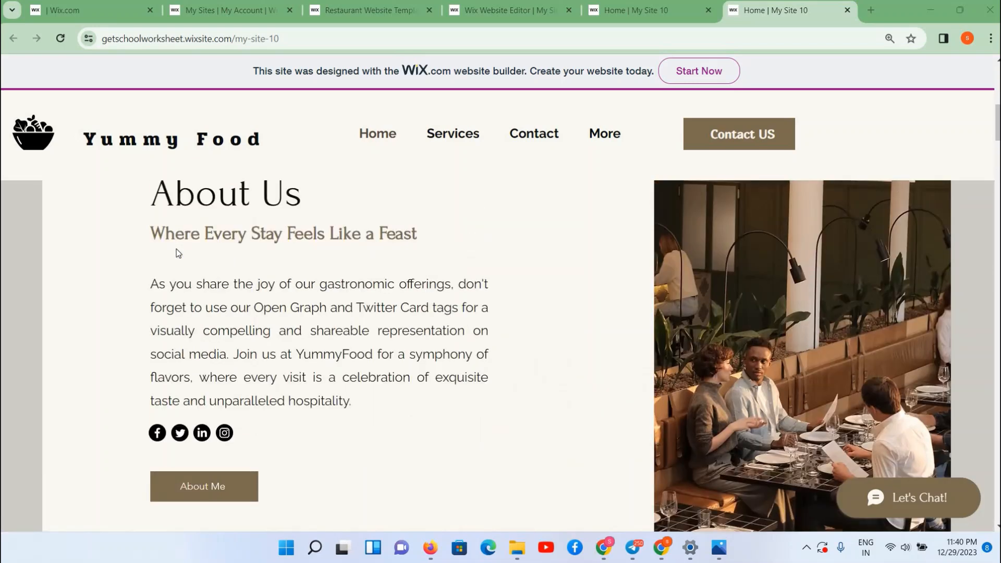
scroll(177, 249, up, 8)
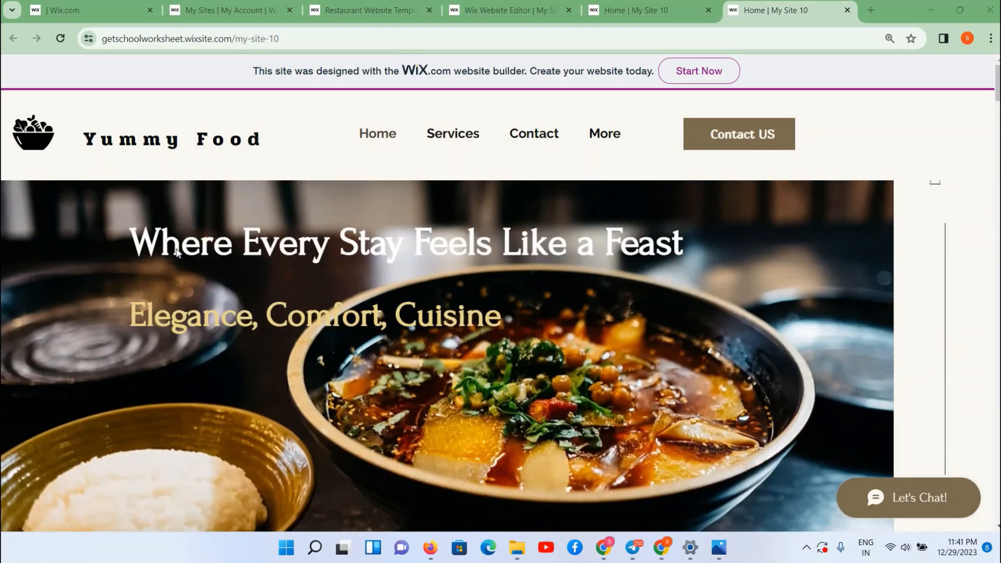